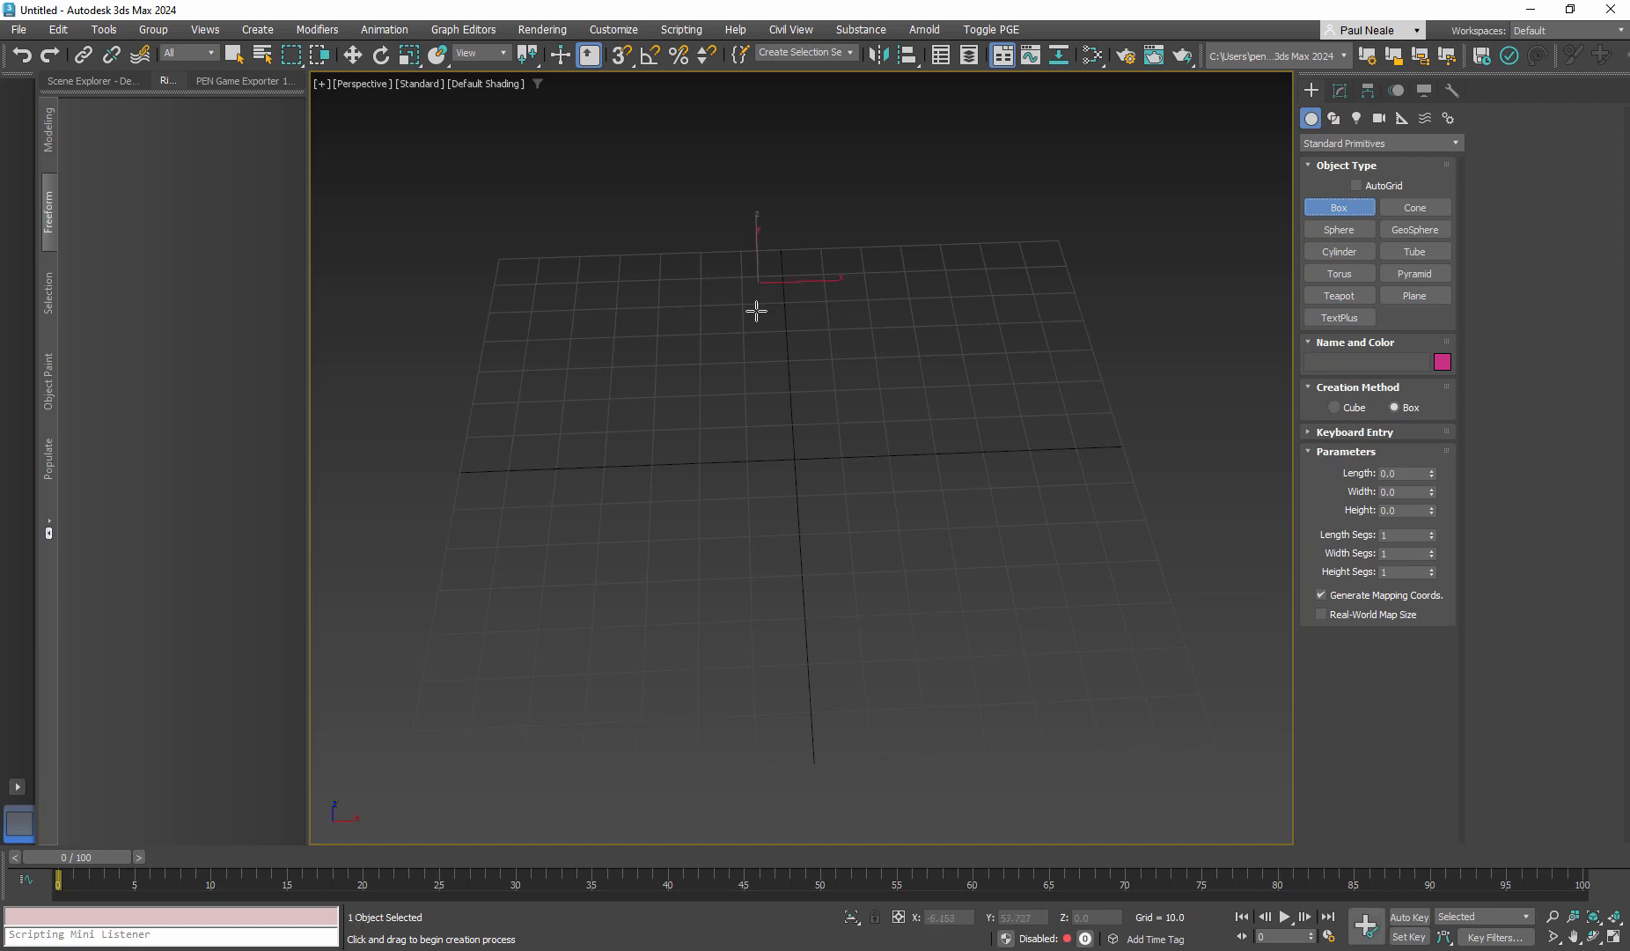
Create a long flat box about 114 long and 14 wide, and adjust its height to about 1.15
drag(758, 280, 854, 685)
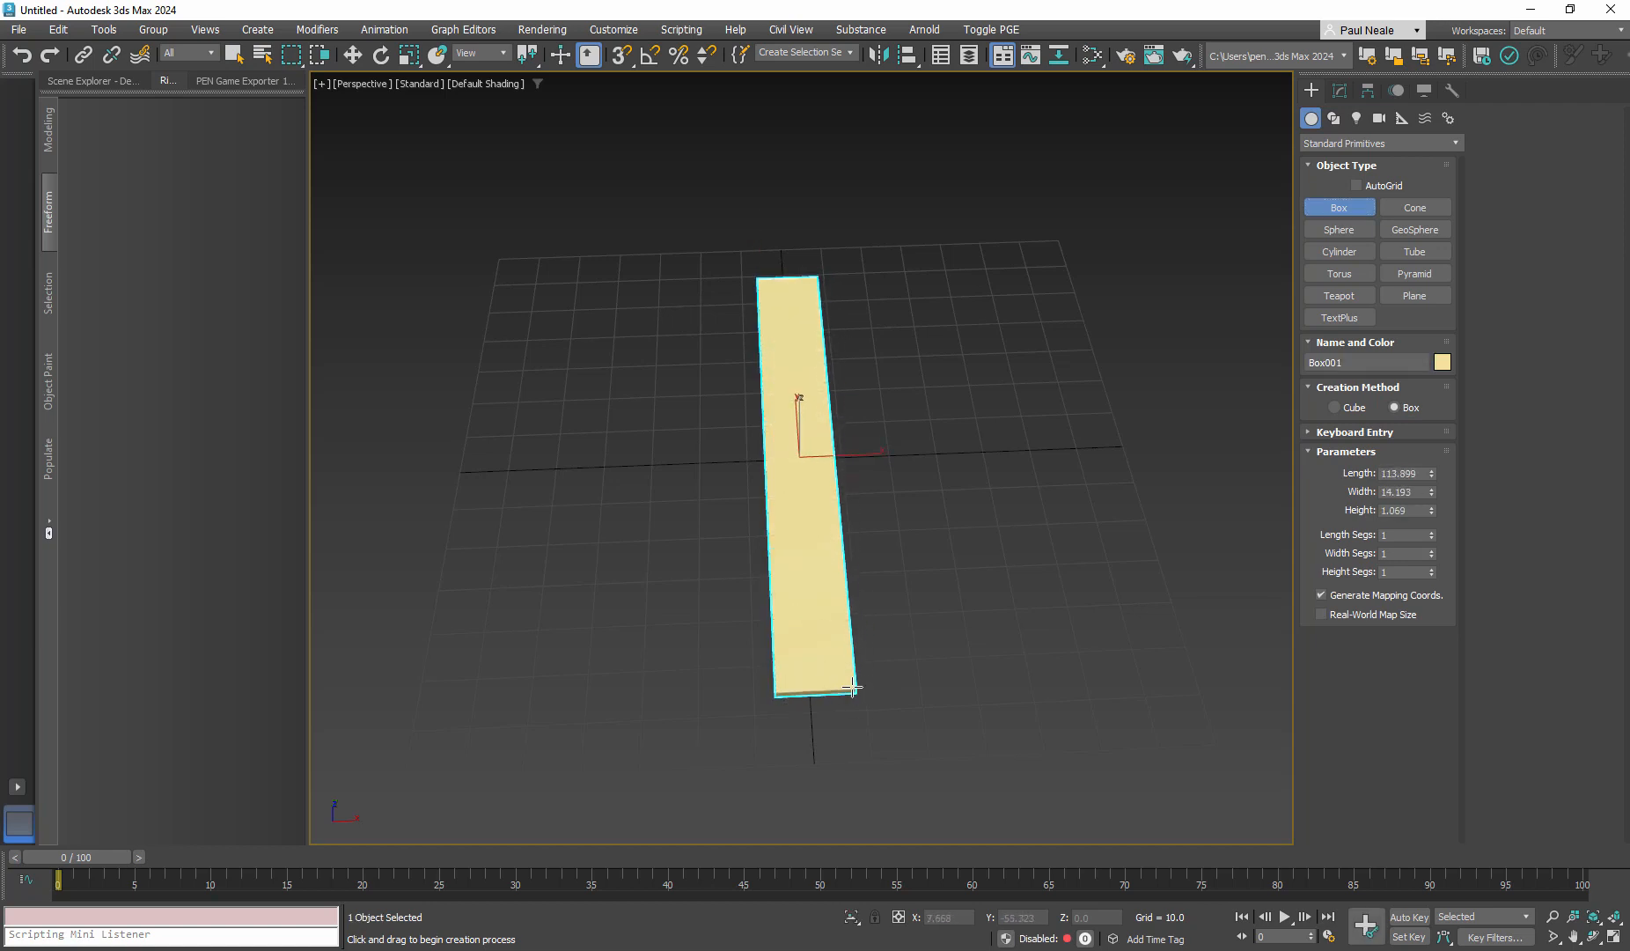
alt+middle_drag(881, 667, 1050, 507)
click(1339, 90)
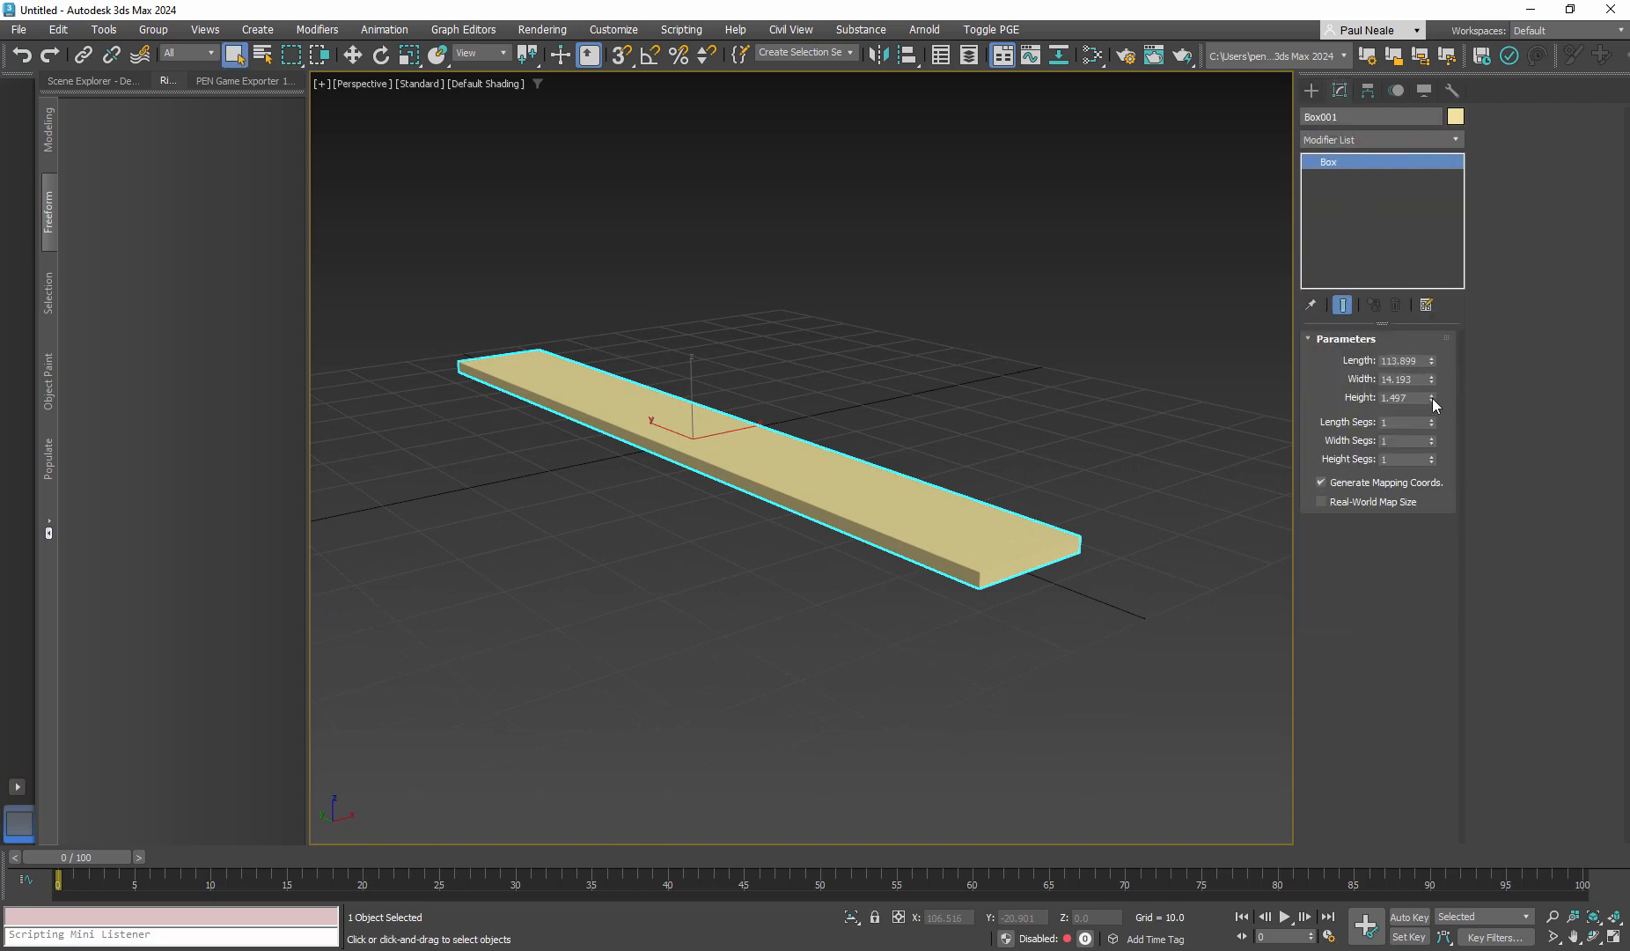
drag(1432, 398, 1431, 423)
alt+middle_drag(1187, 473, 928, 478)
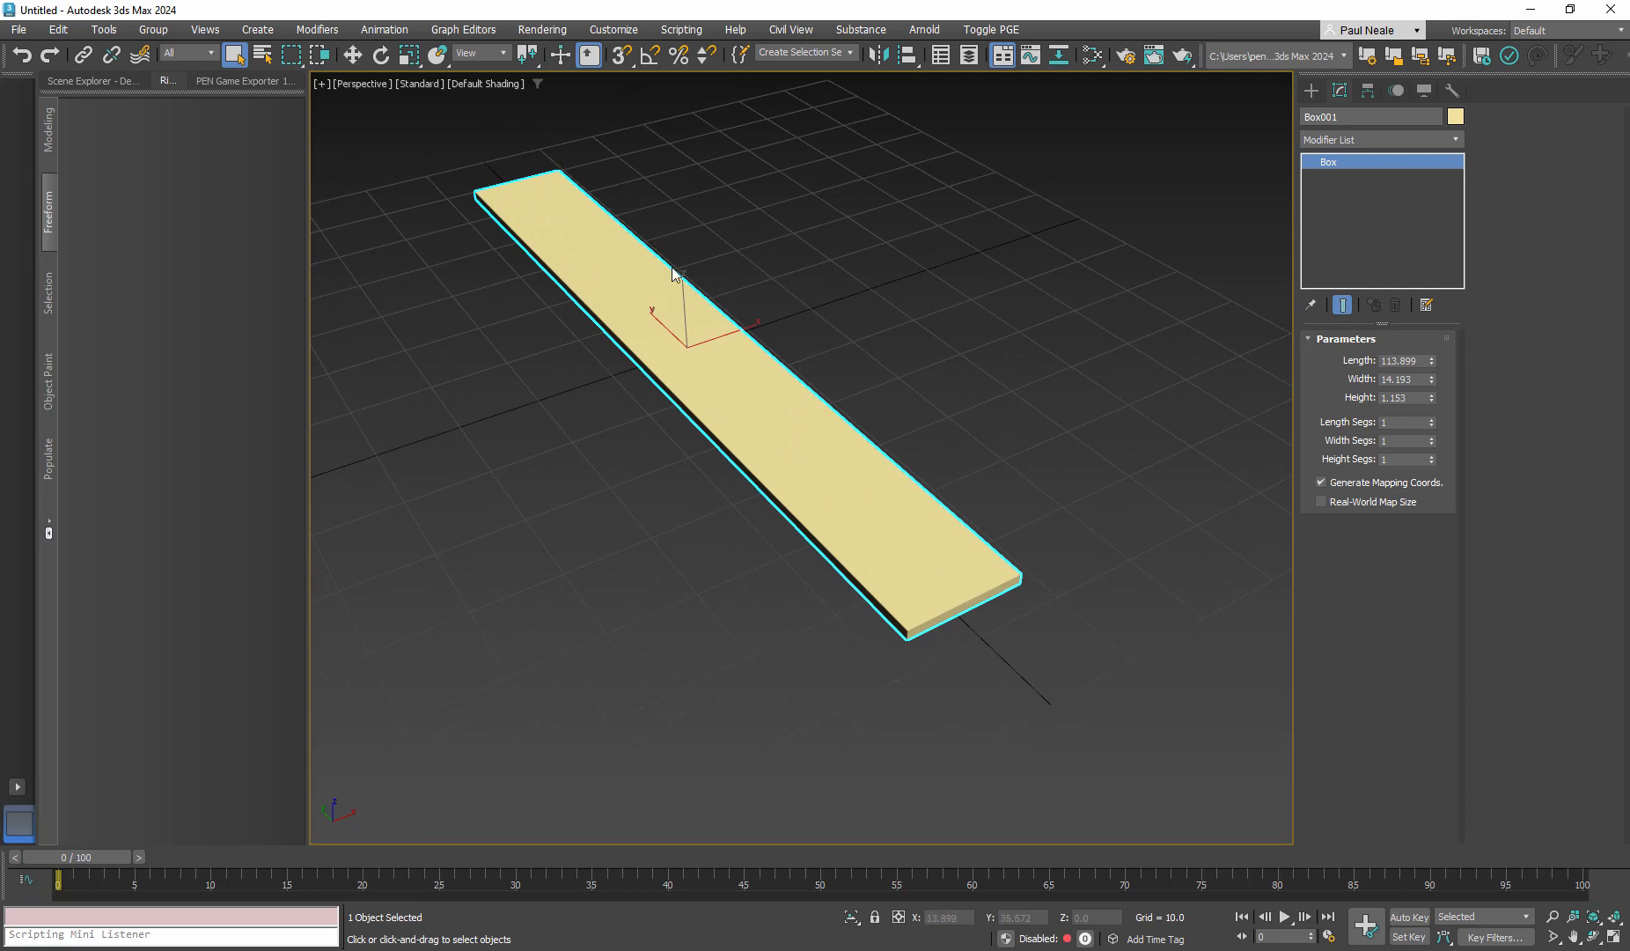
Turn on the edged faces display and convert the box to an Editable Poly
mouse_move(753, 390)
alt+middle_down()
mouse_move(779, 426)
mouse_move(817, 429)
alt+middle_up()
key(F4)
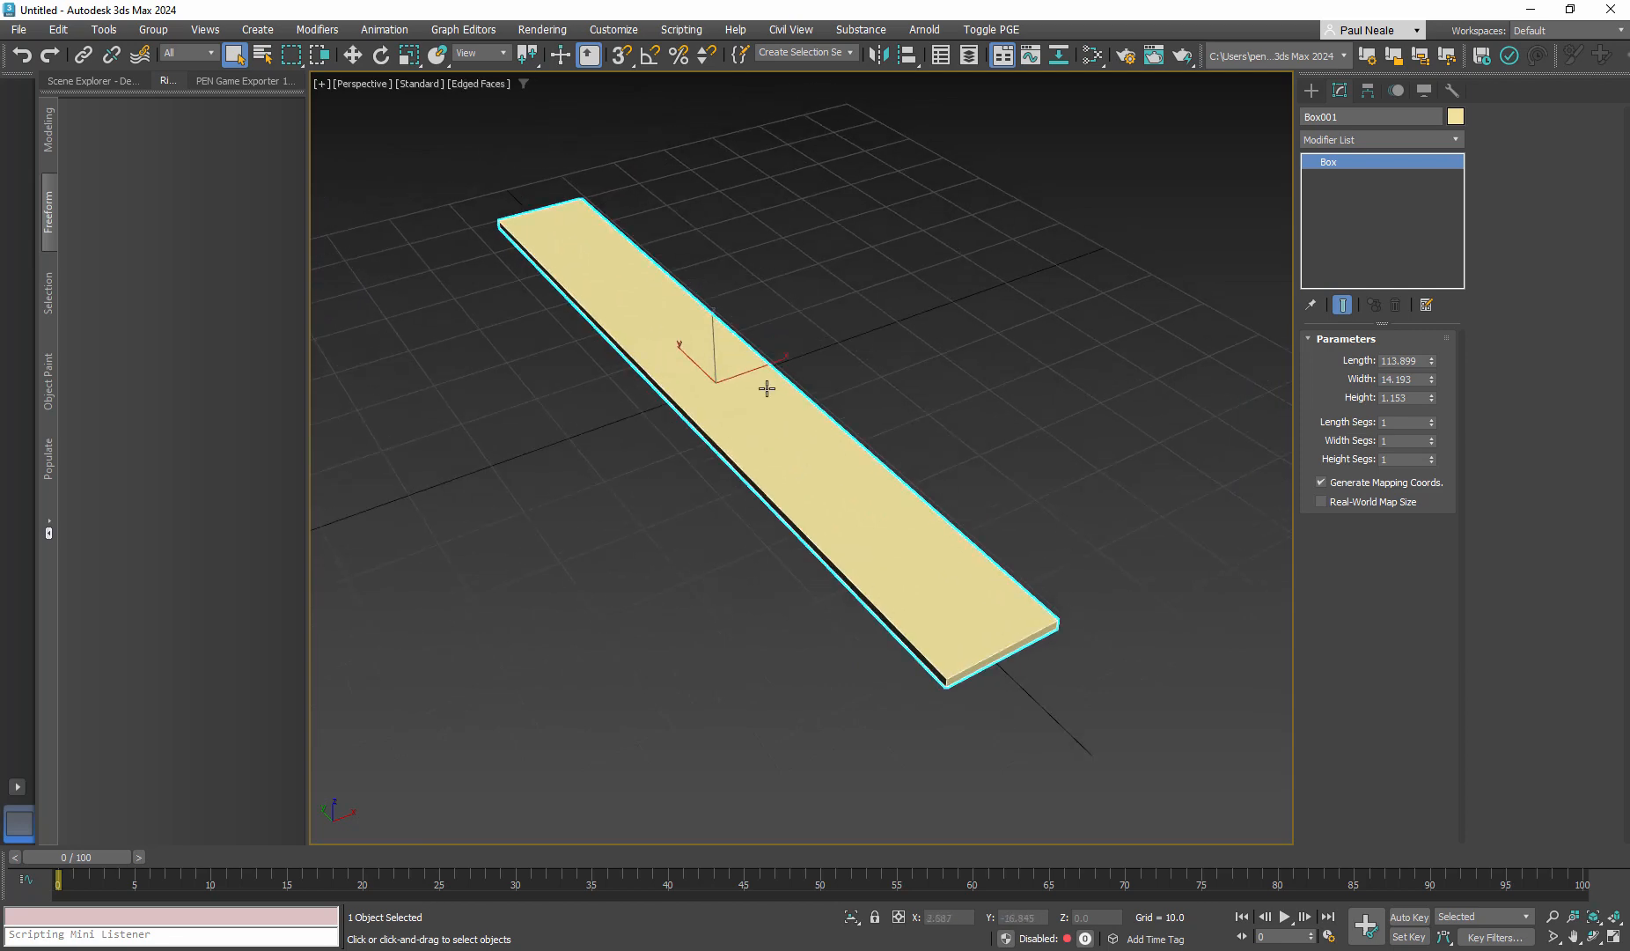
alt+middle_drag(899, 513, 906, 513)
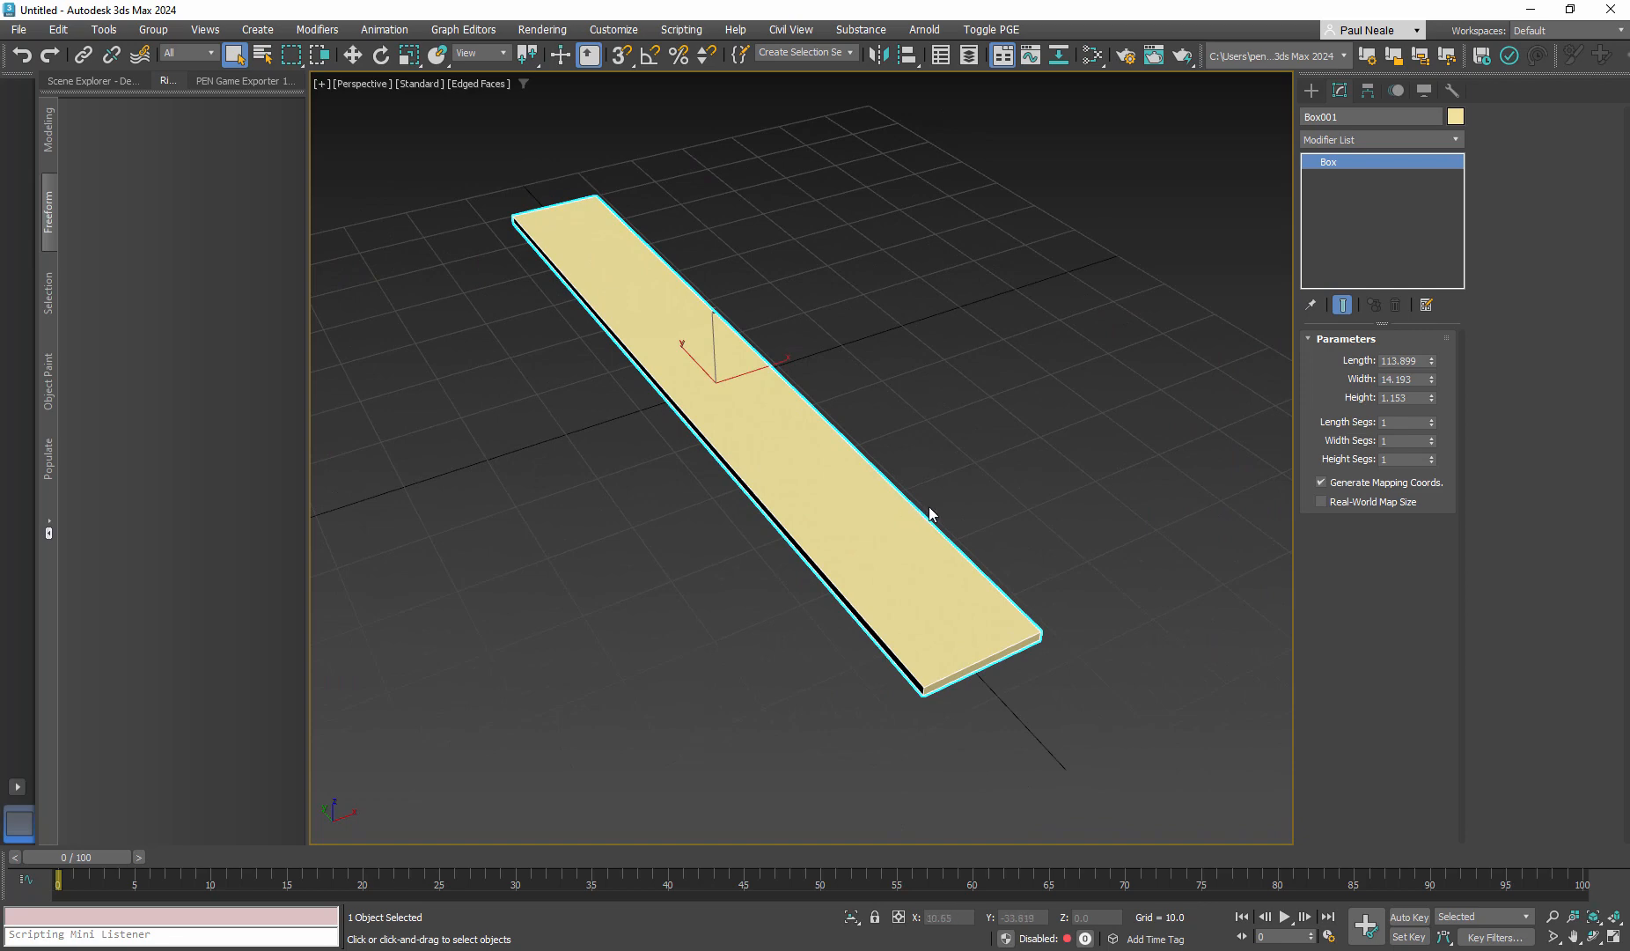
alt+middle_drag(927, 469, 920, 465)
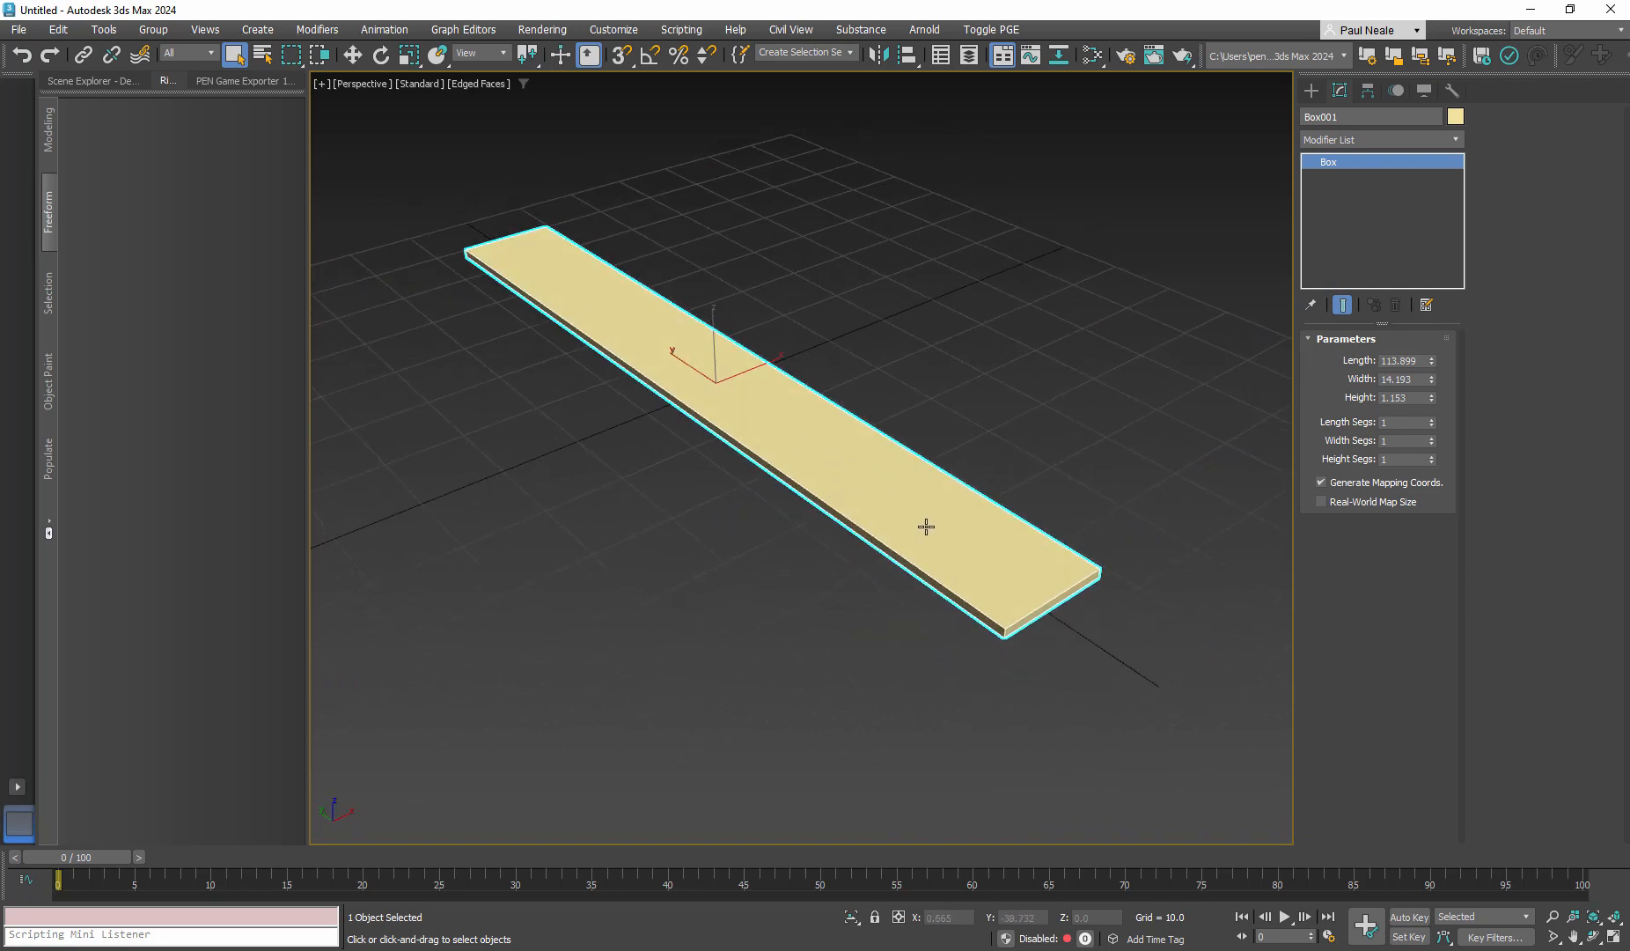
right_click(863, 493)
mouse_move(1004, 751)
click(1091, 766)
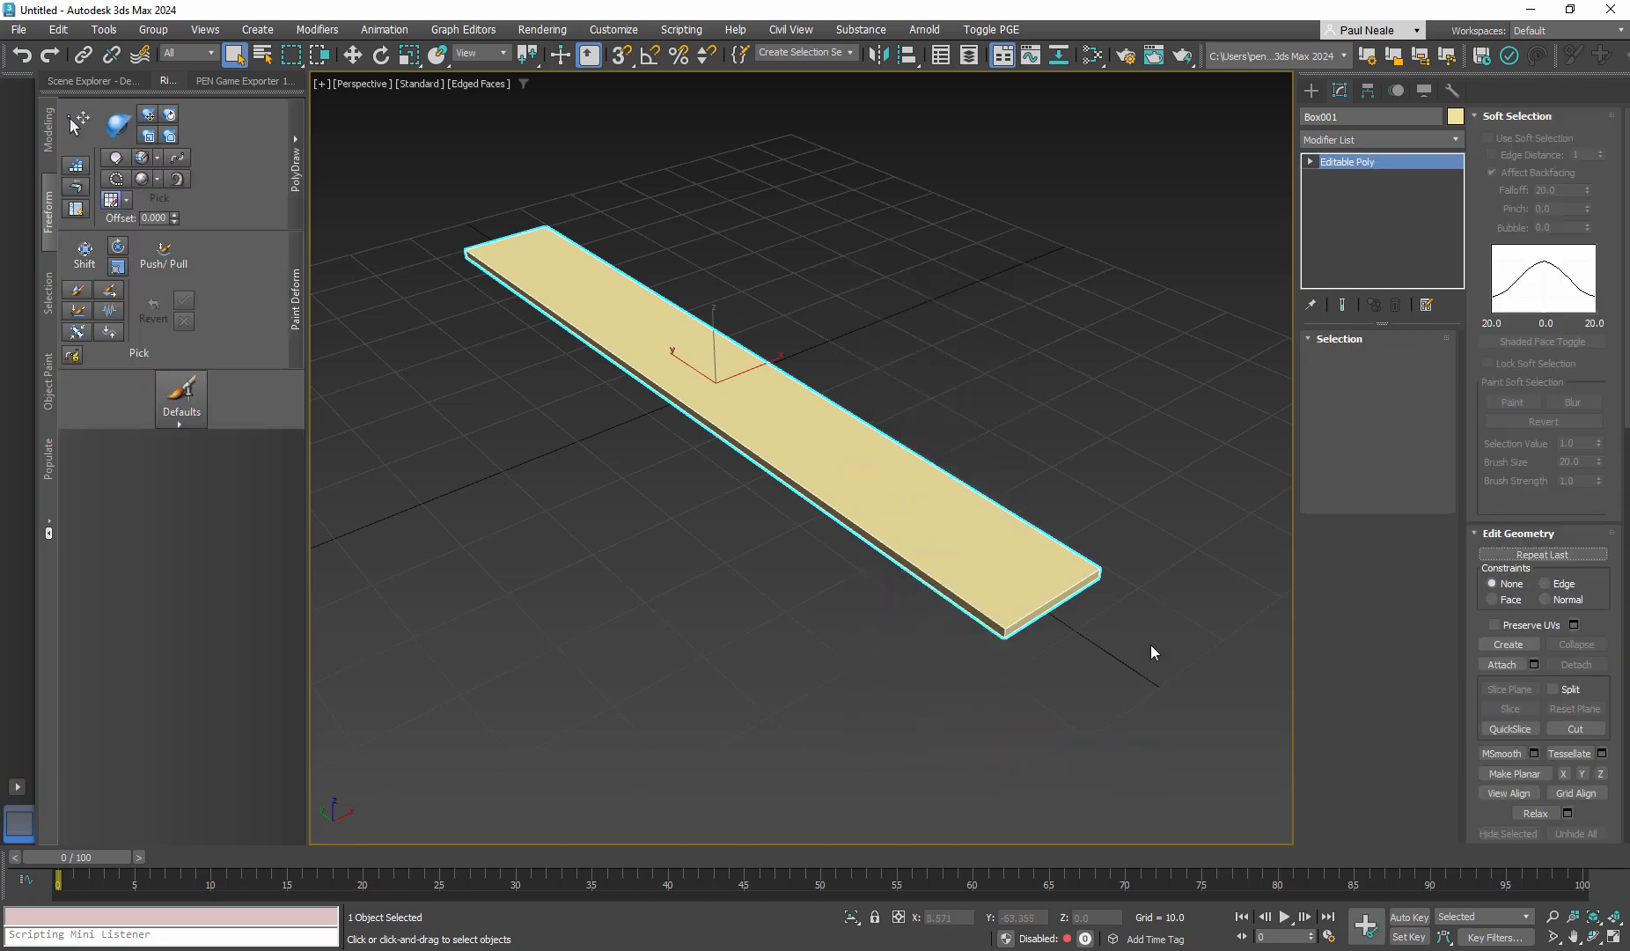
alt+middle_drag(1043, 597, 950, 563)
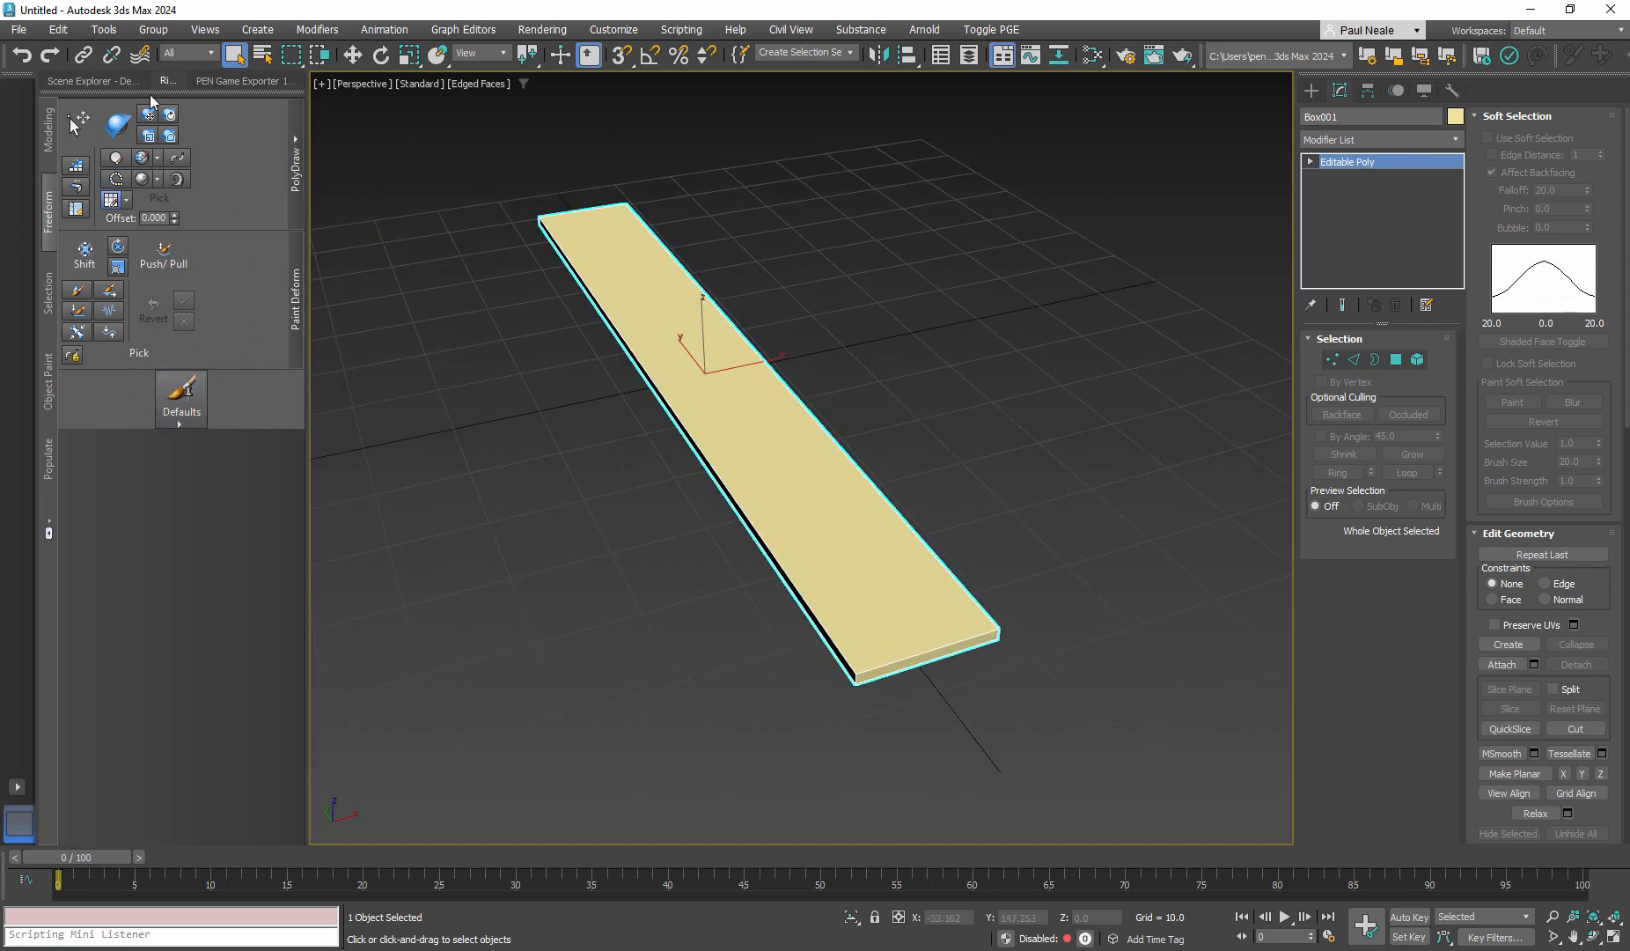
Dock the ribbon horizontally beneath the main toolbar and expand it to show the polygon modeling tools
drag(153, 93, 474, 115)
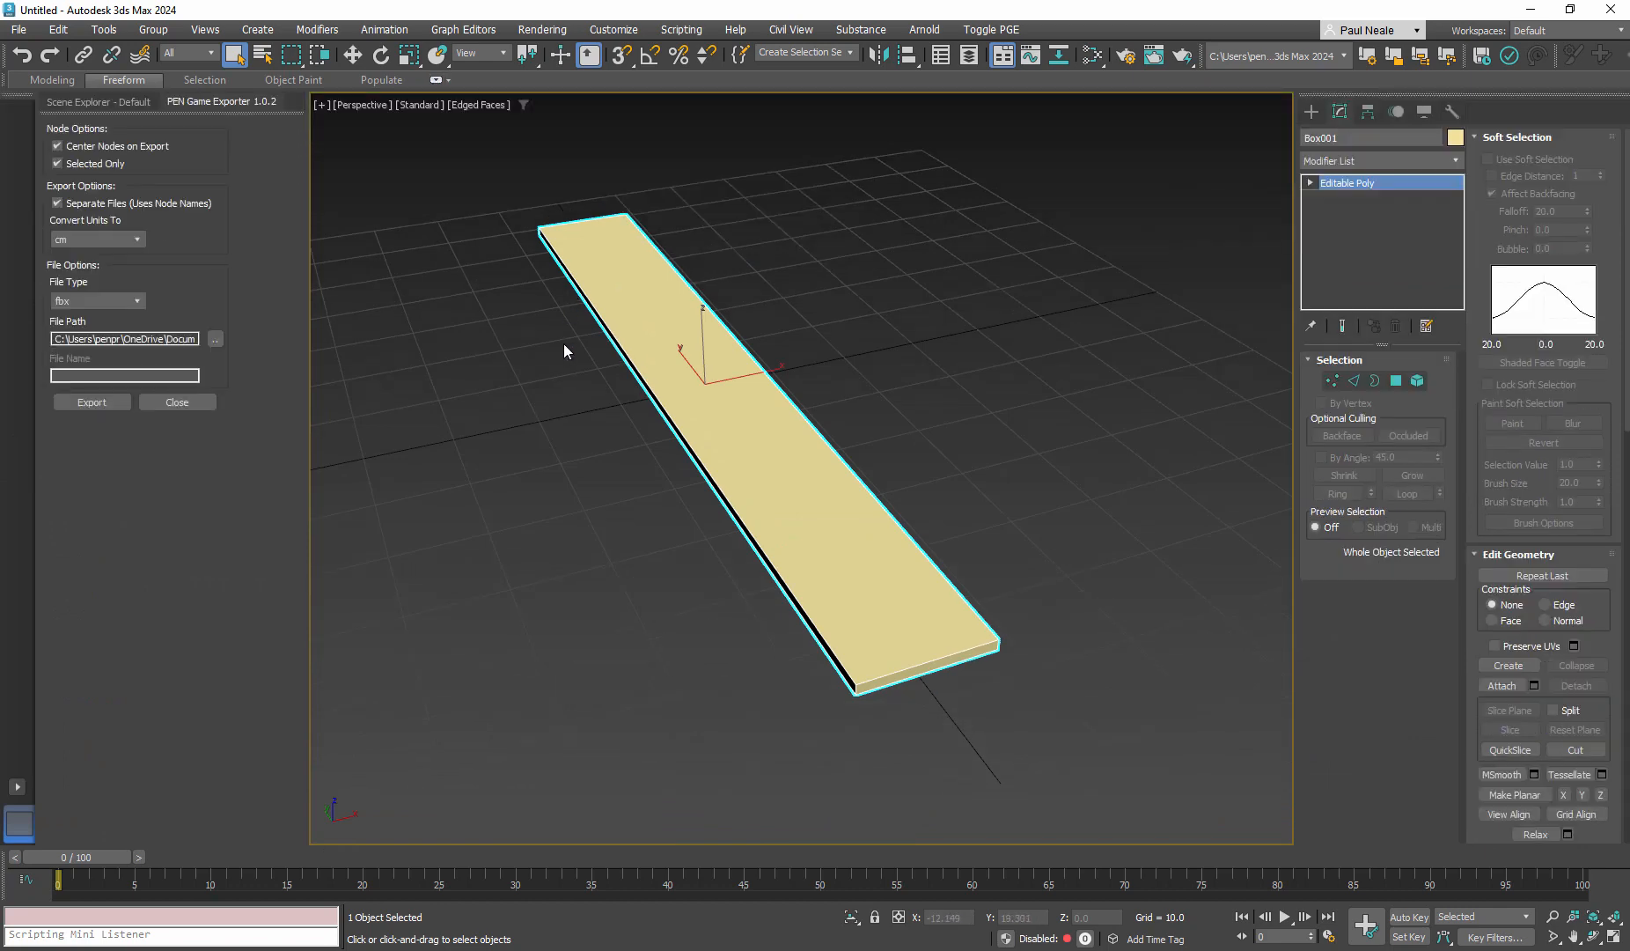
click(437, 81)
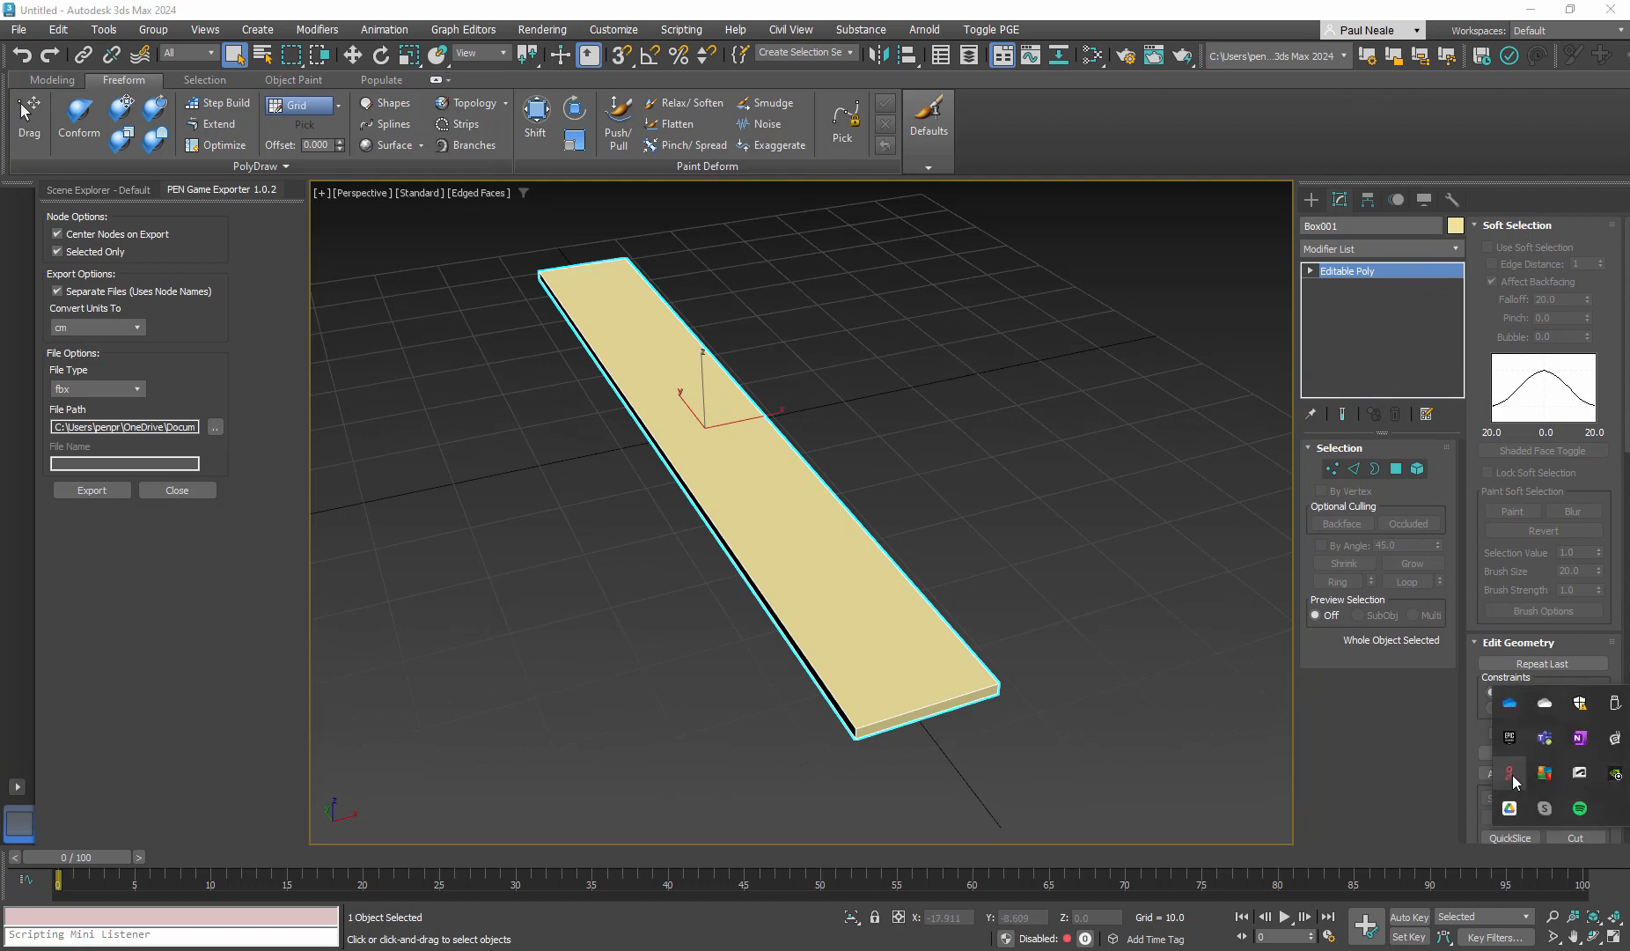
click(1512, 774)
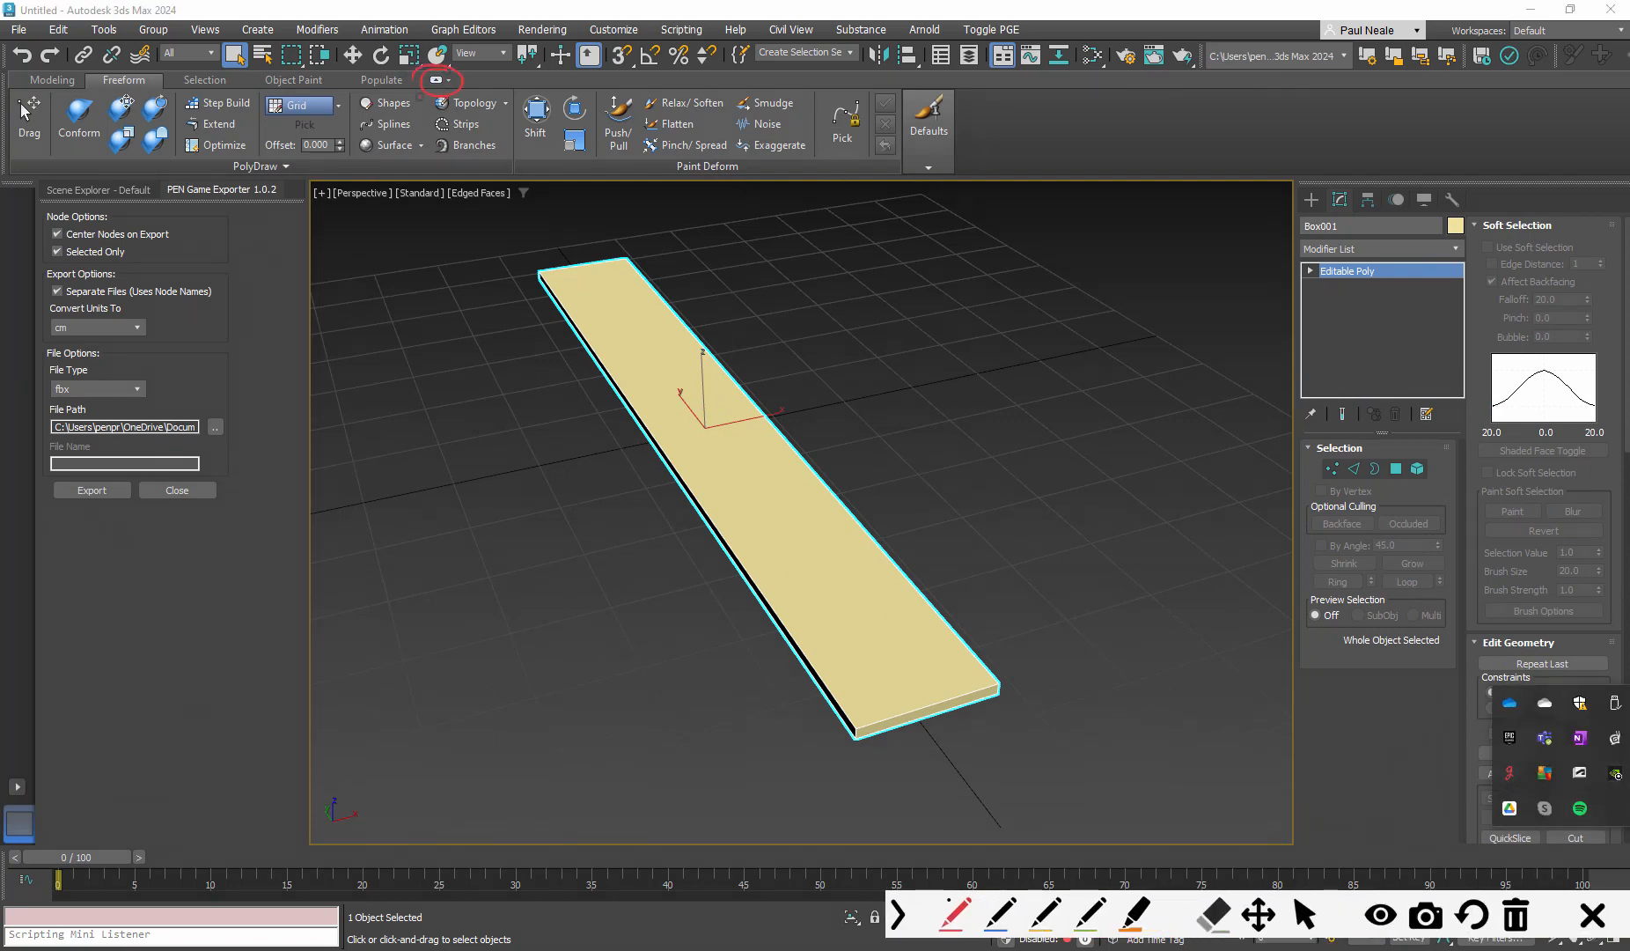
drag(531, 48, 447, 78)
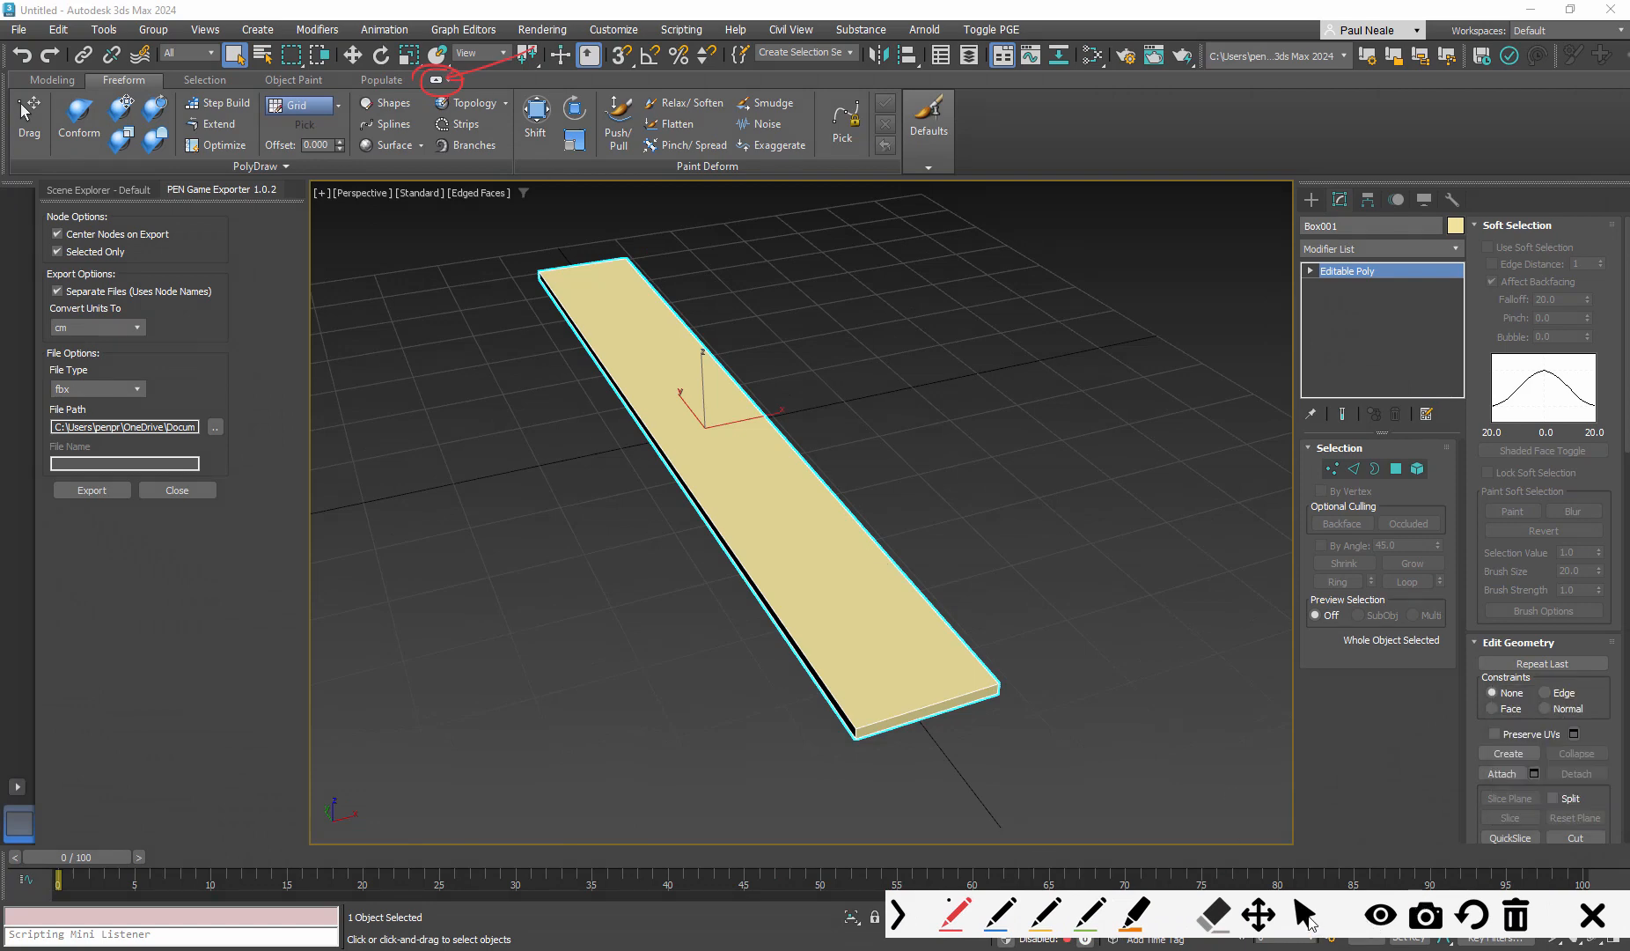
click(1305, 916)
click(45, 81)
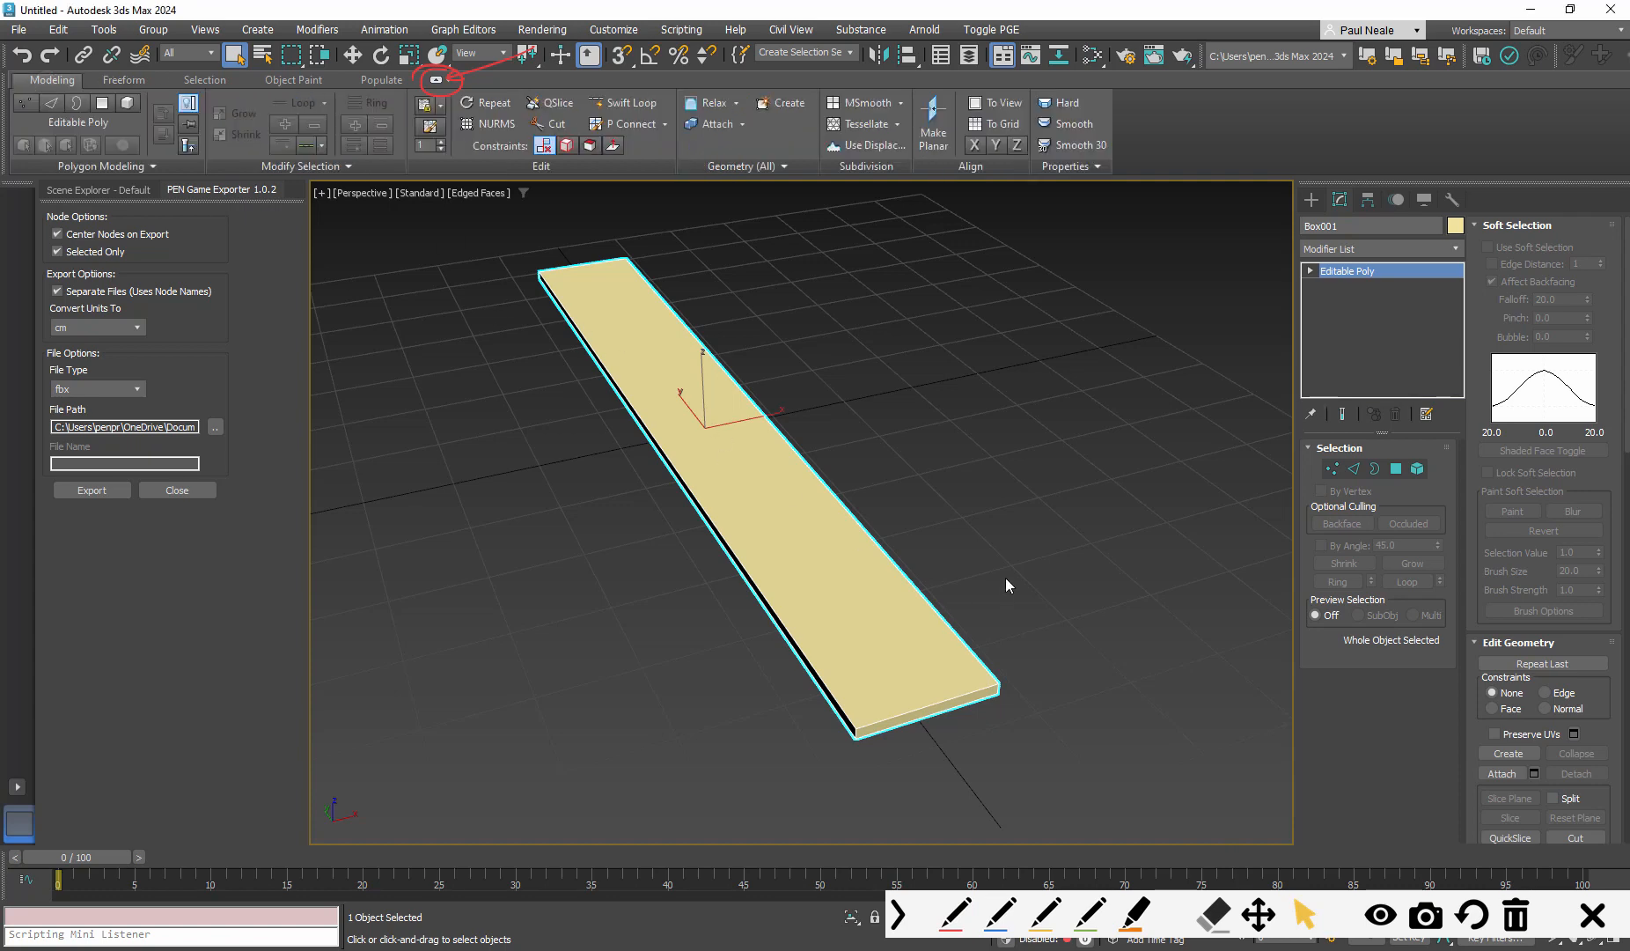
Enter Vertex sub-object level on the plank and expand the Editable Poly entry to list its sub-object levels
alt+middle_drag(1005, 576, 963, 553)
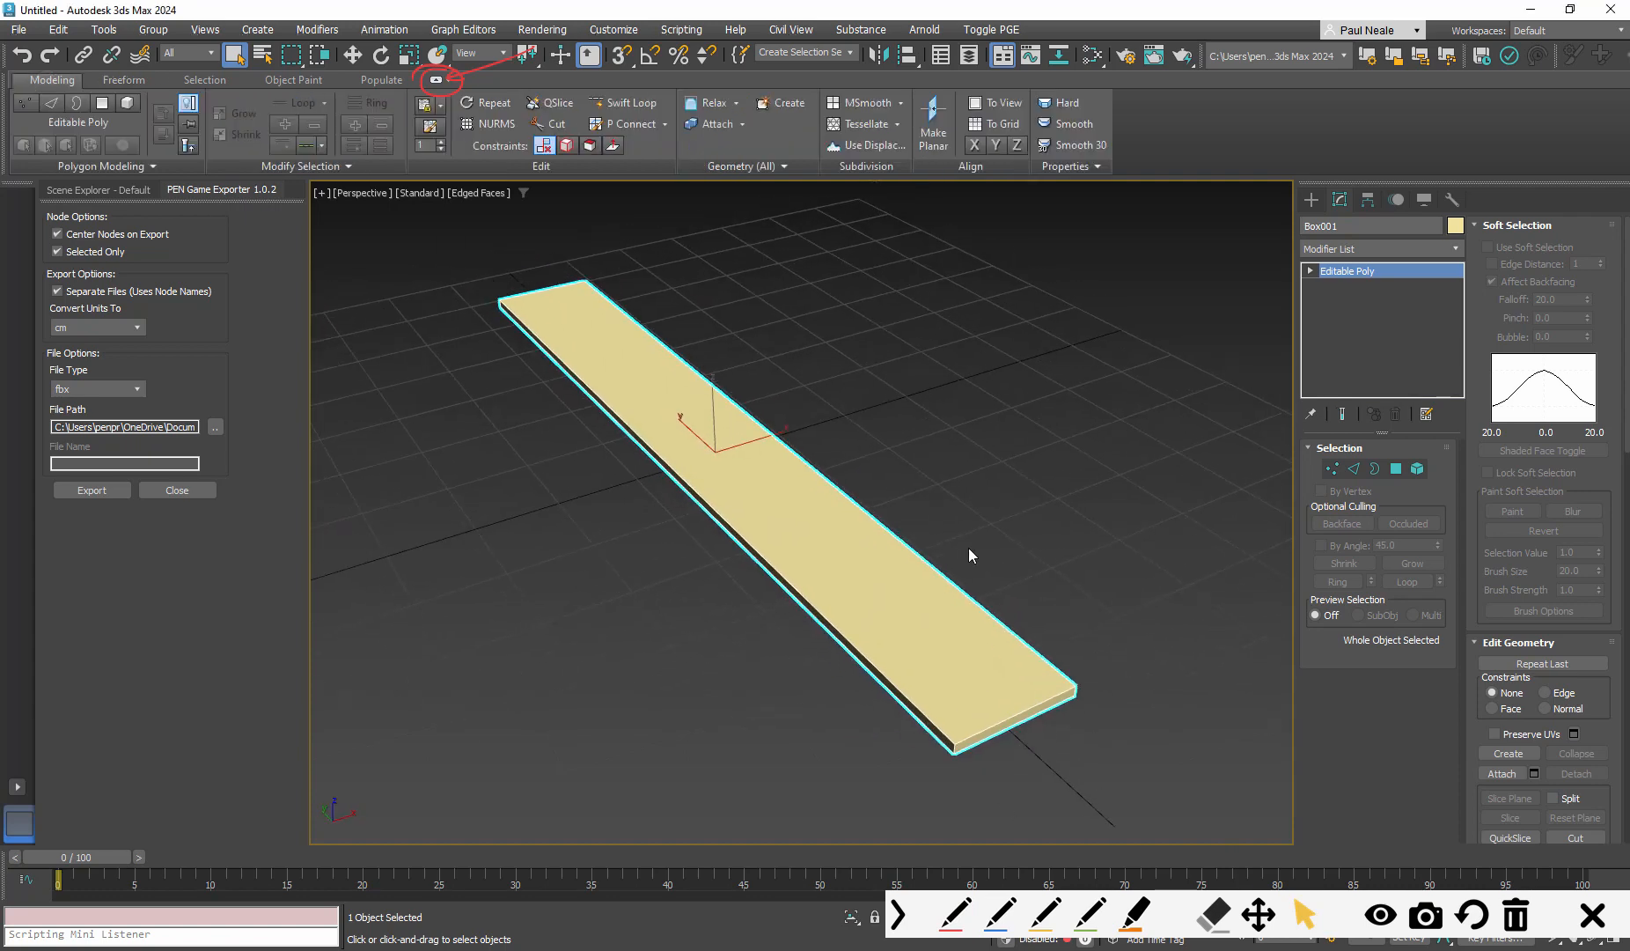
key(1)
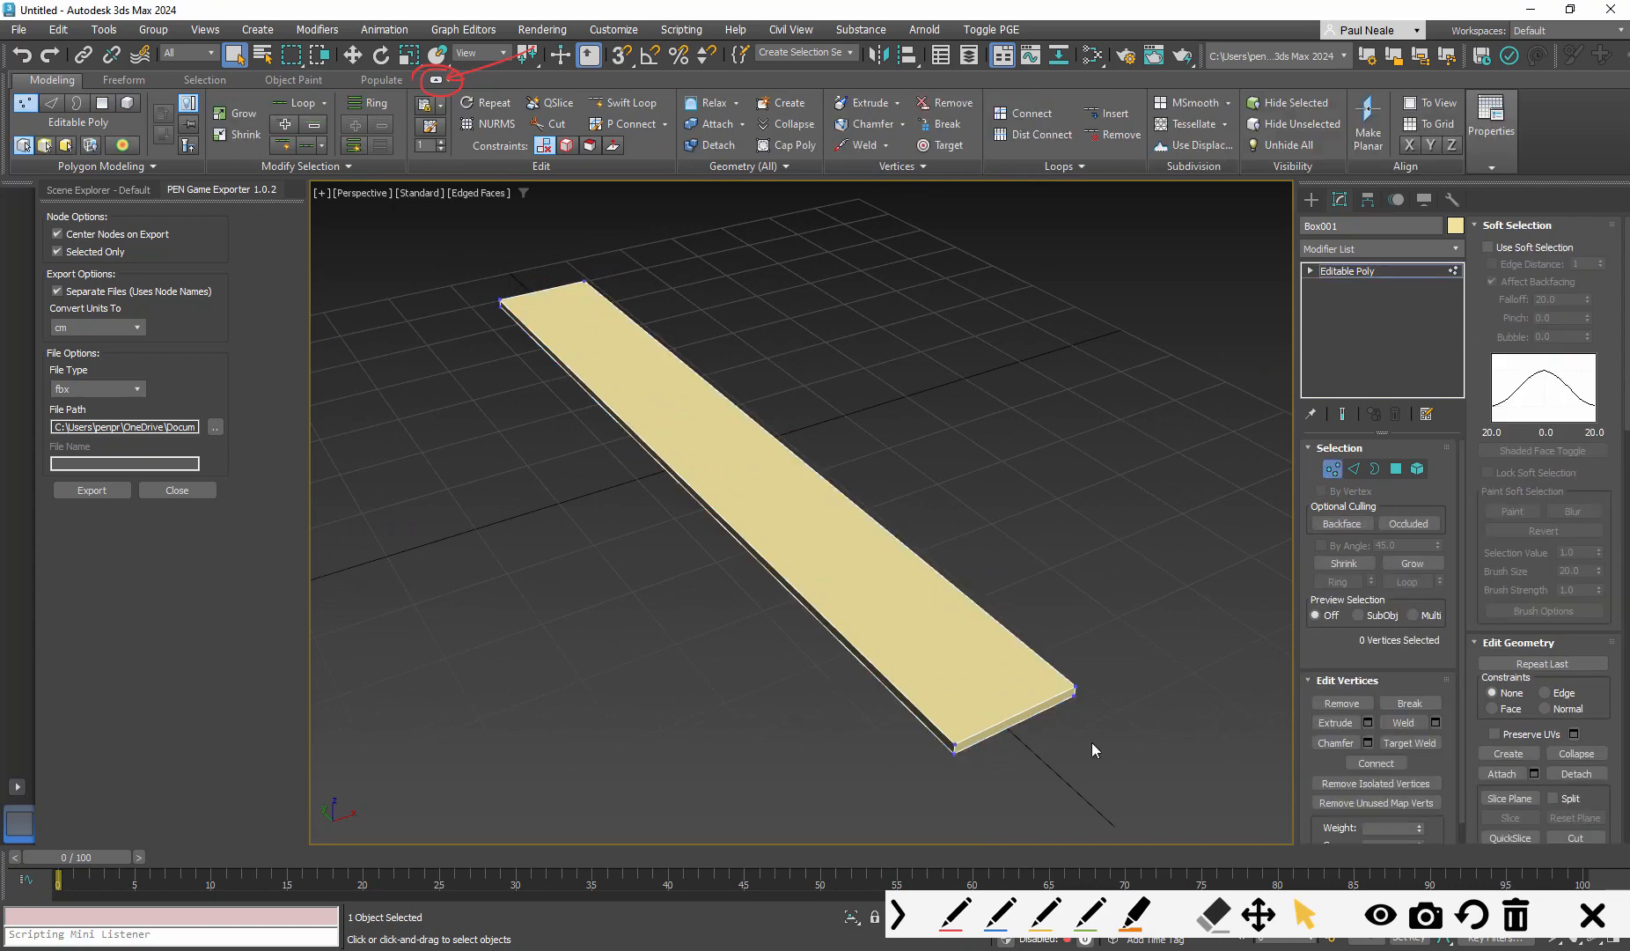
click(953, 915)
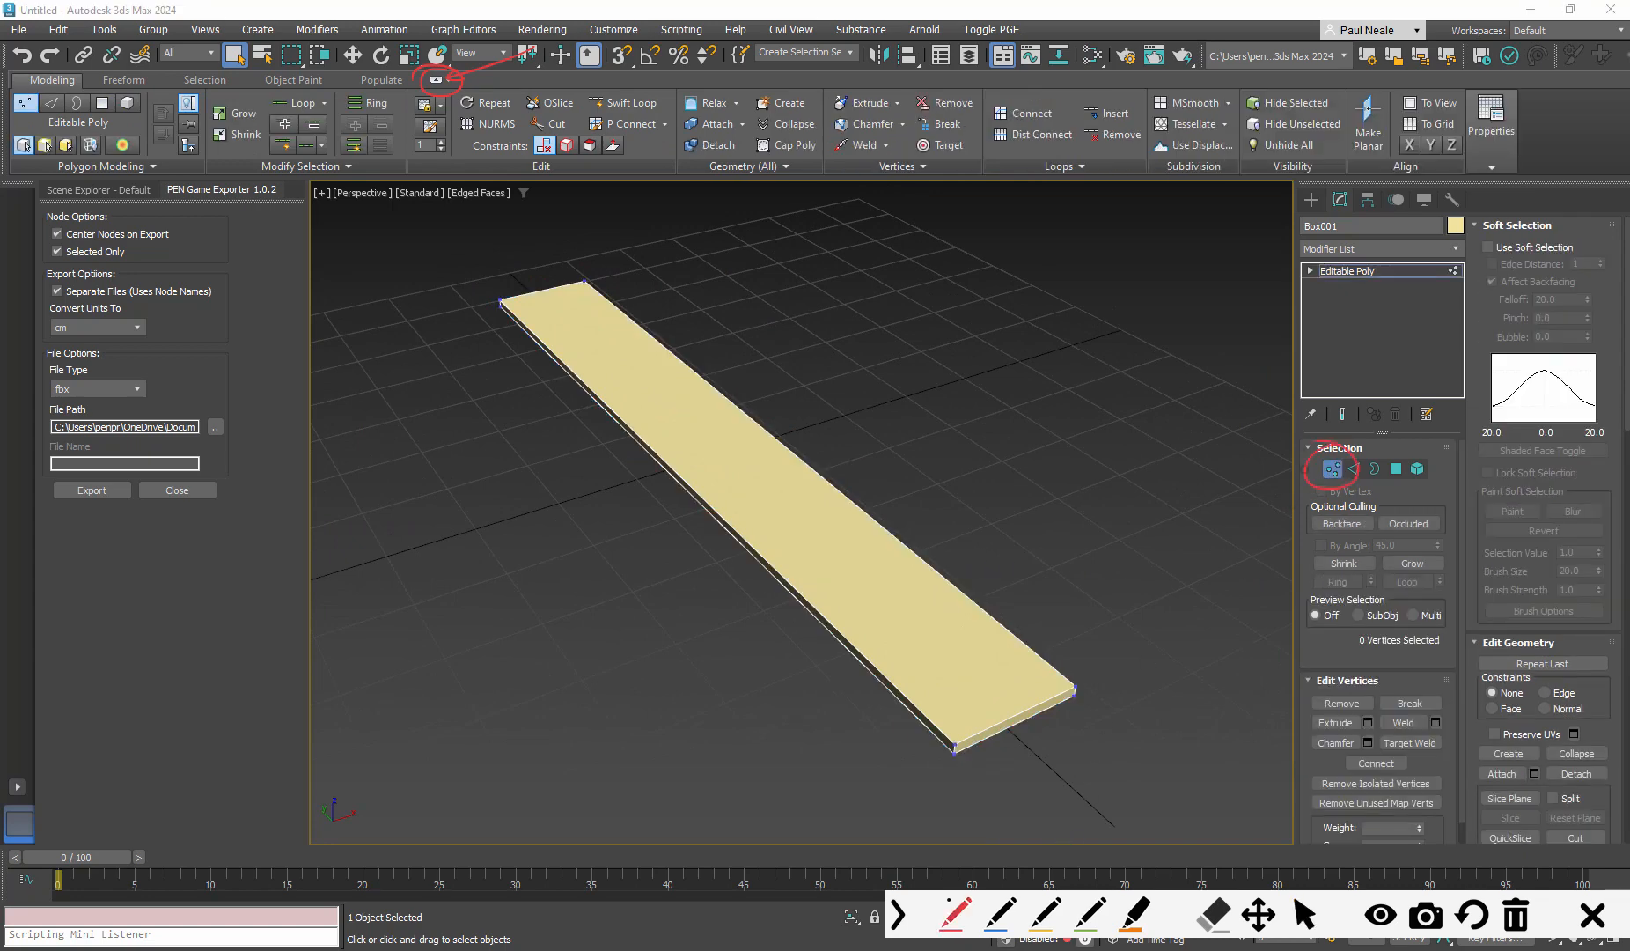
mouse_move(33, 90)
mouse_down()
mouse_move(16, 110)
mouse_move(9, 84)
mouse_up()
click(1305, 915)
click(1310, 270)
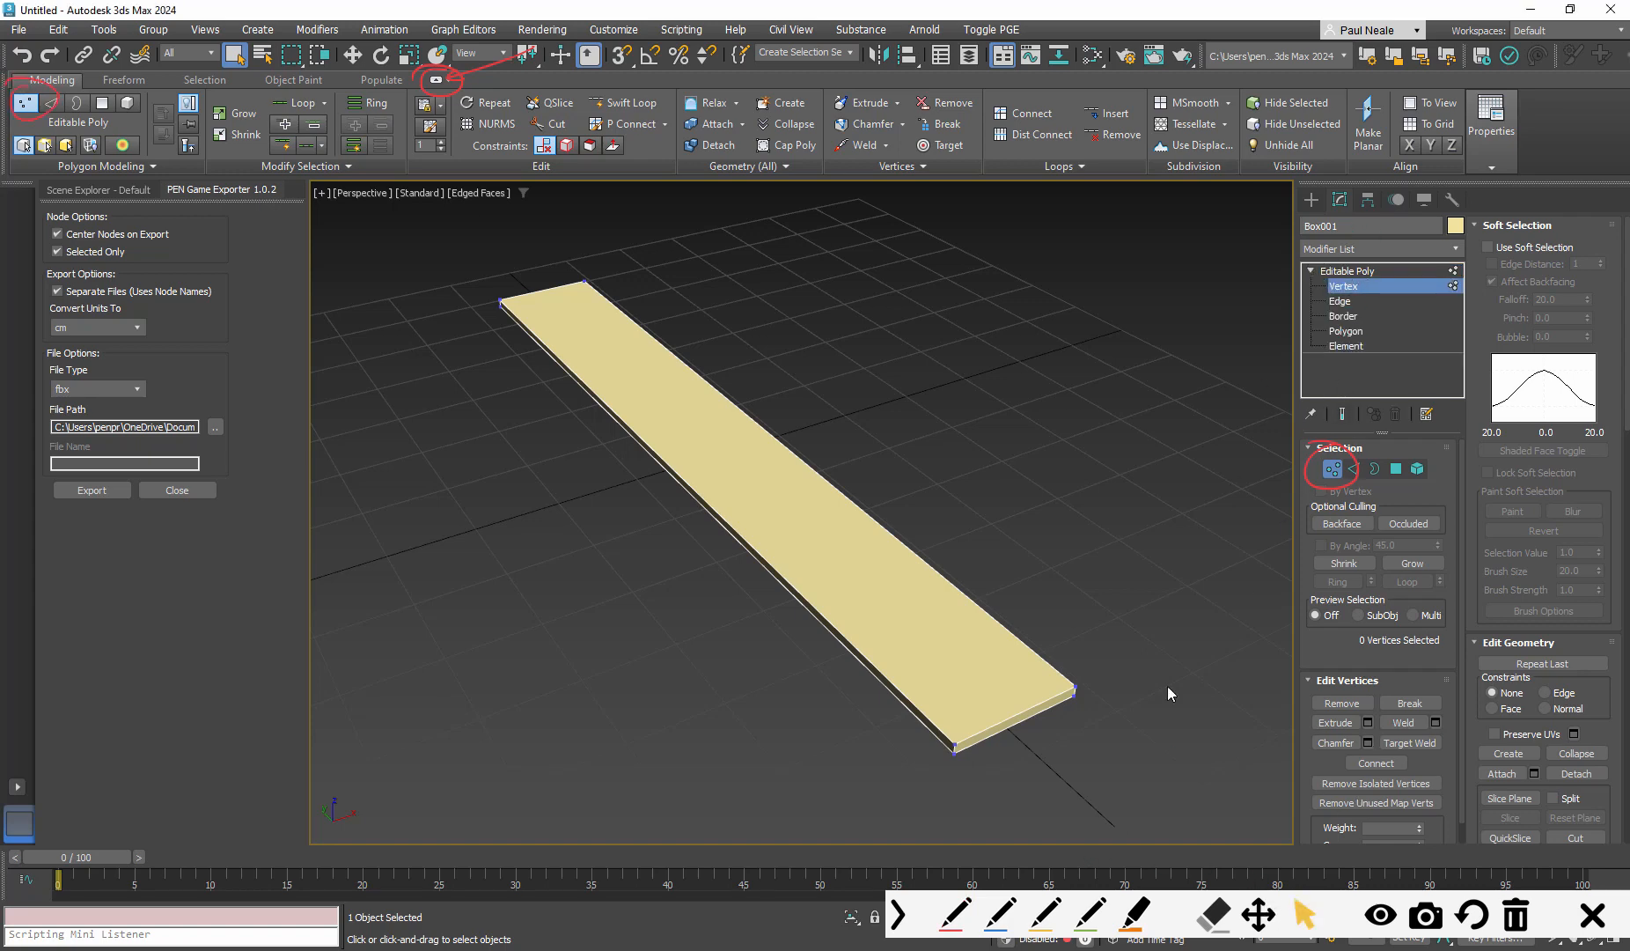
click(953, 915)
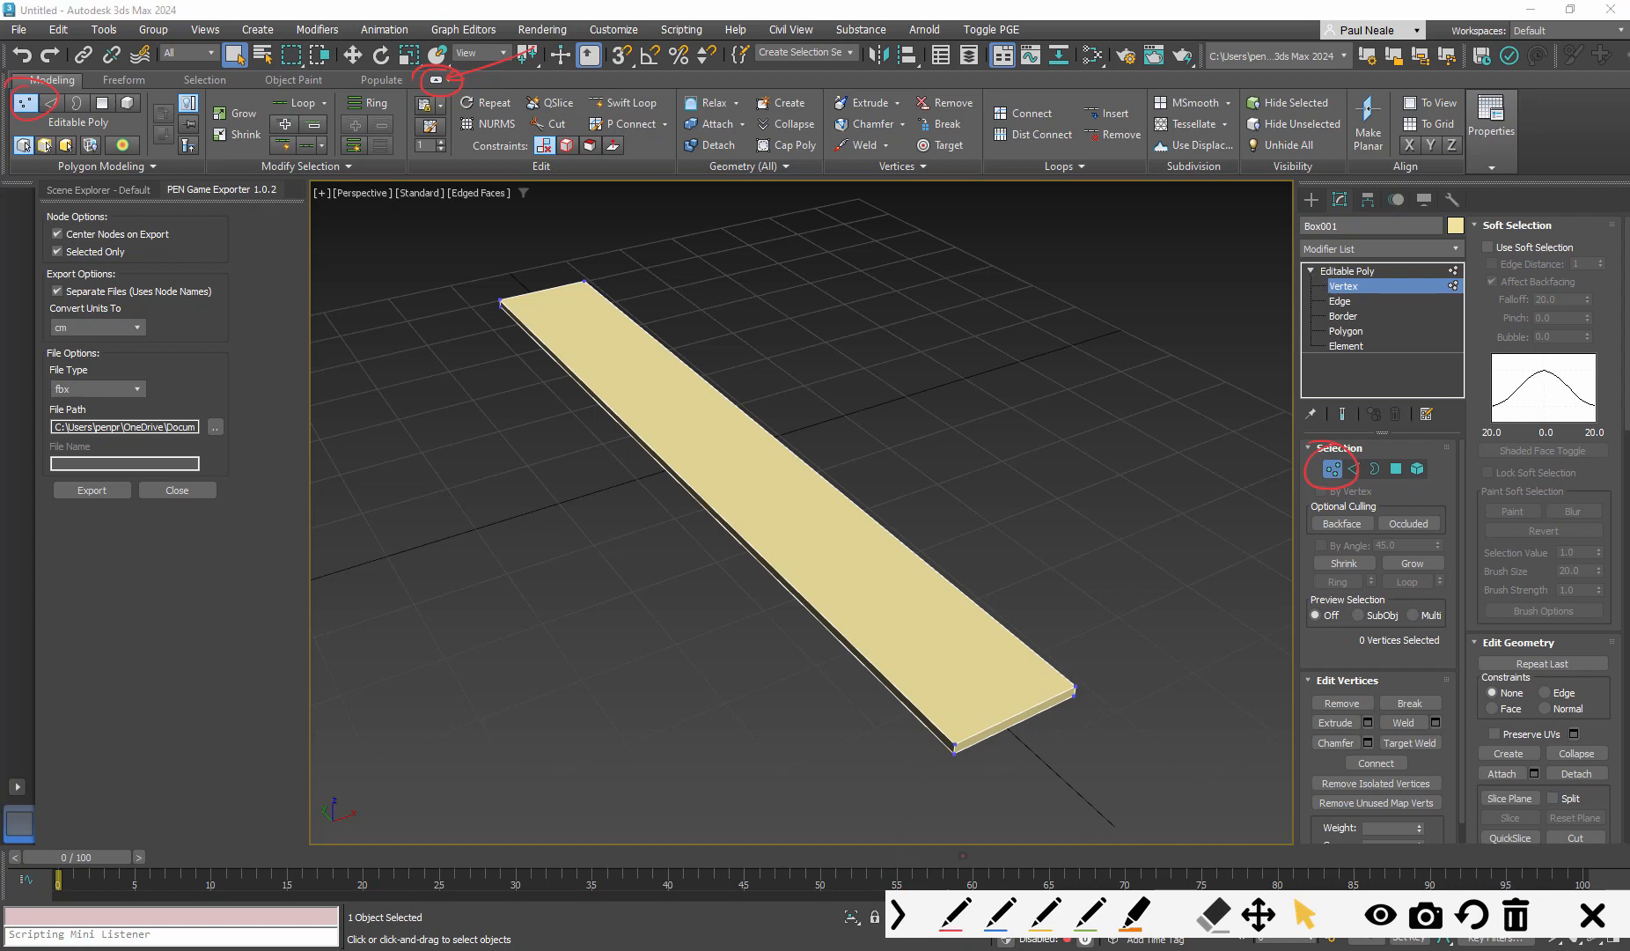
drag(1232, 278, 1301, 268)
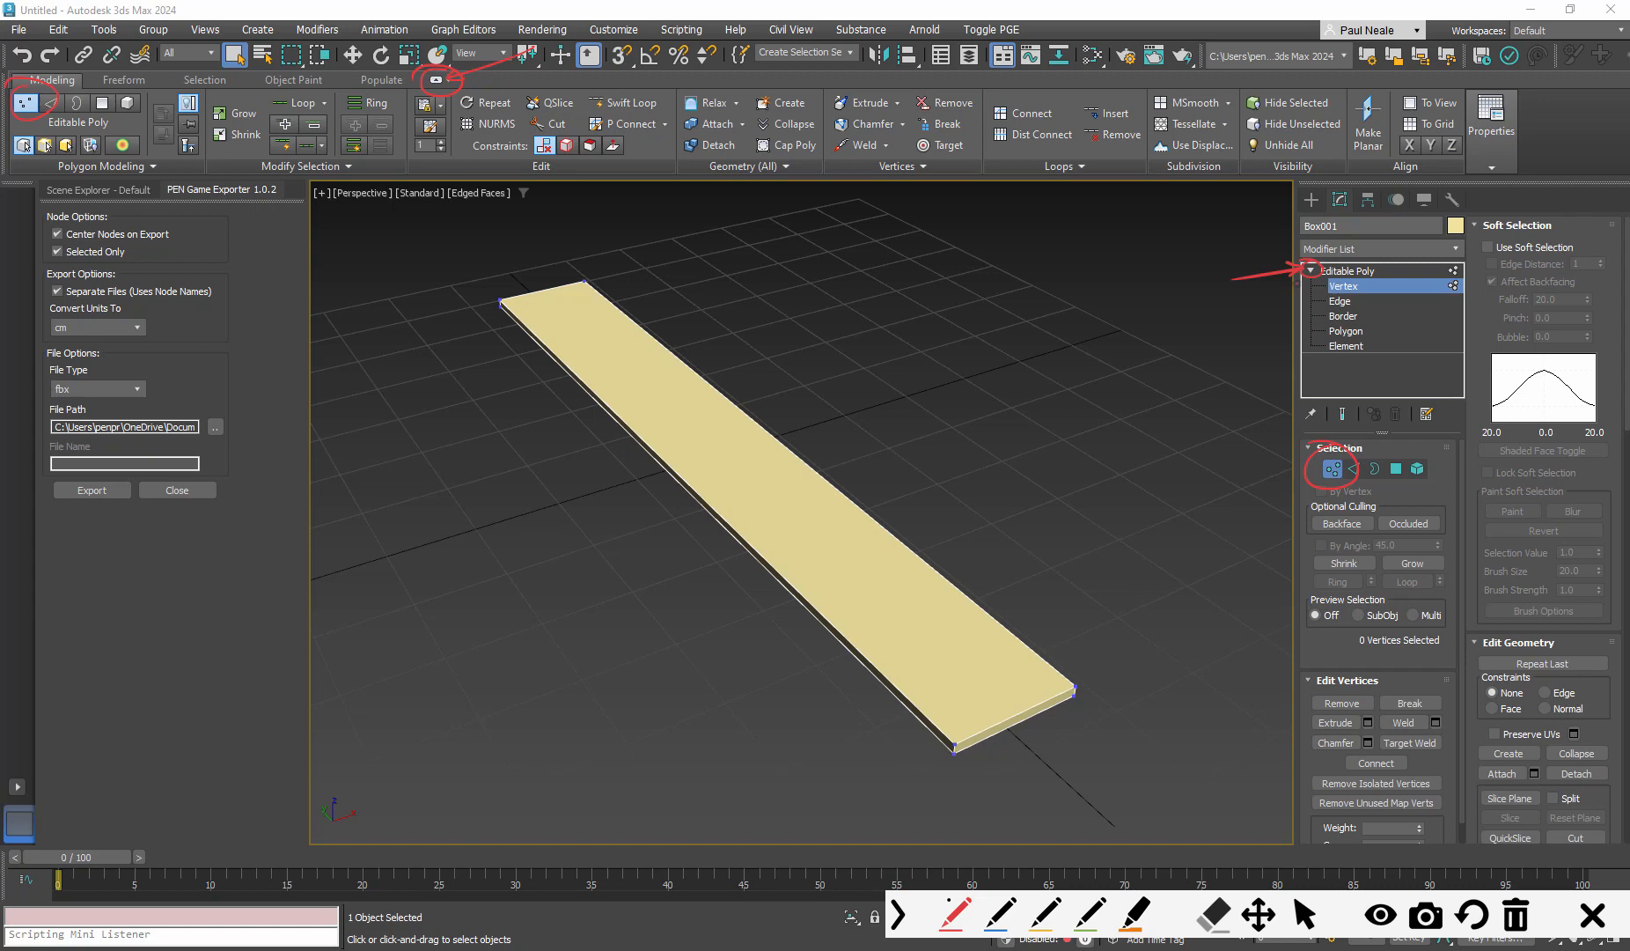
drag(1296, 298, 1287, 313)
click(1515, 915)
click(1305, 915)
mouse_move(1008, 618)
alt+middle_down()
mouse_move(962, 539)
mouse_move(891, 565)
mouse_move(866, 389)
alt+middle_up()
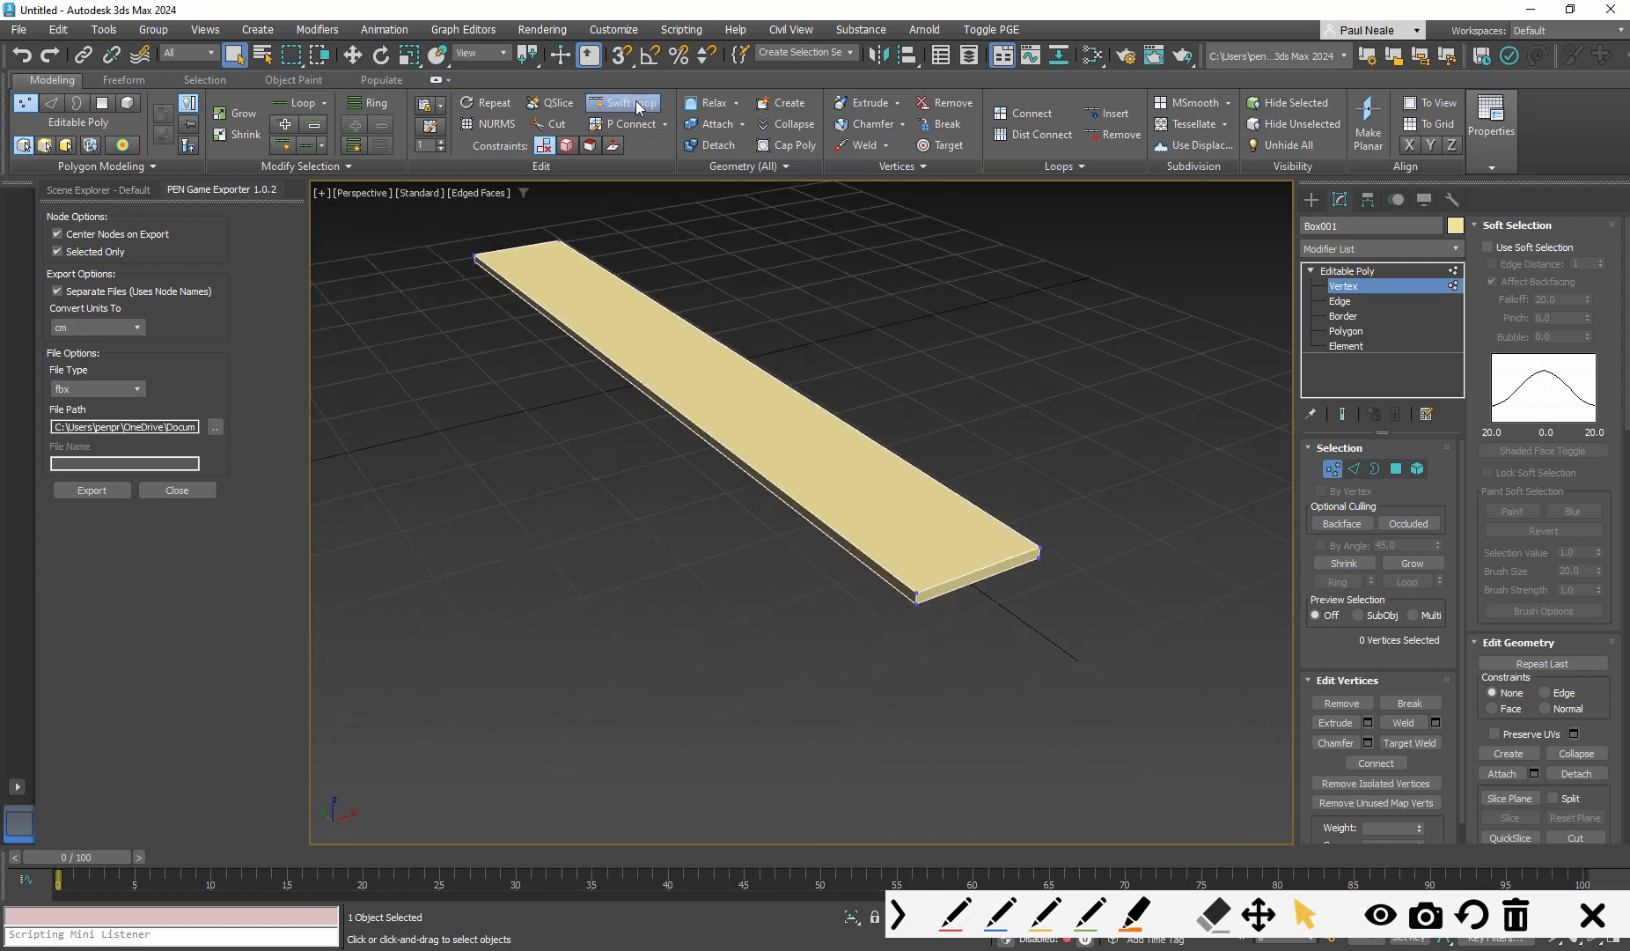
click(955, 914)
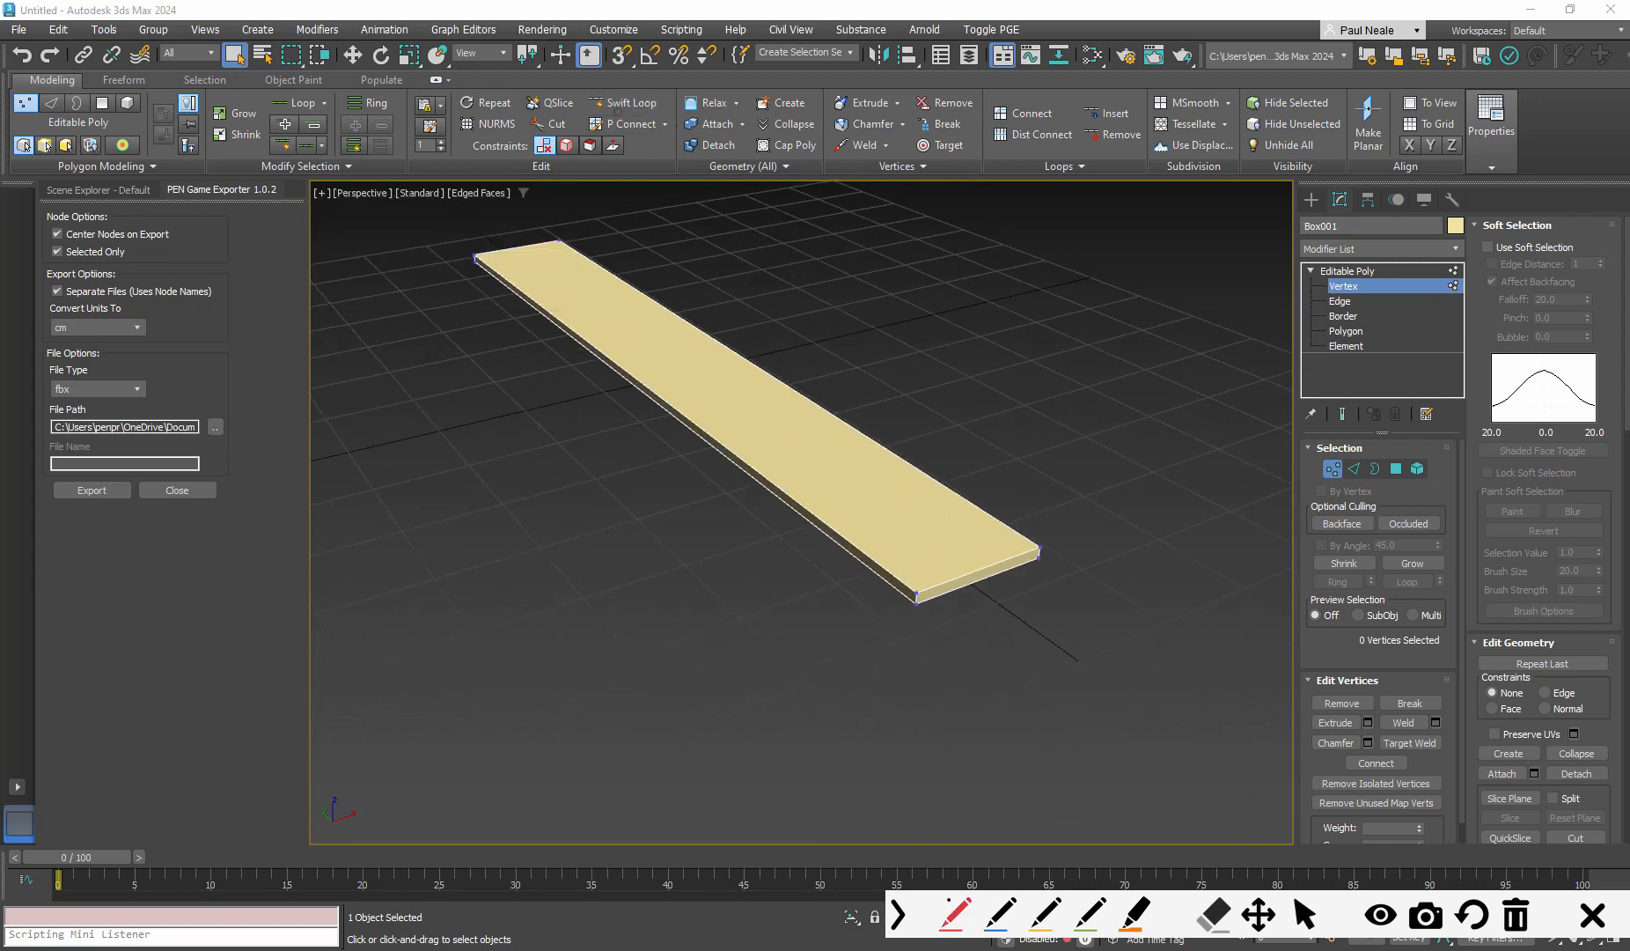
drag(563, 109, 556, 147)
drag(1034, 85, 1072, 134)
click(1305, 915)
alt+middle_drag(957, 466, 900, 486)
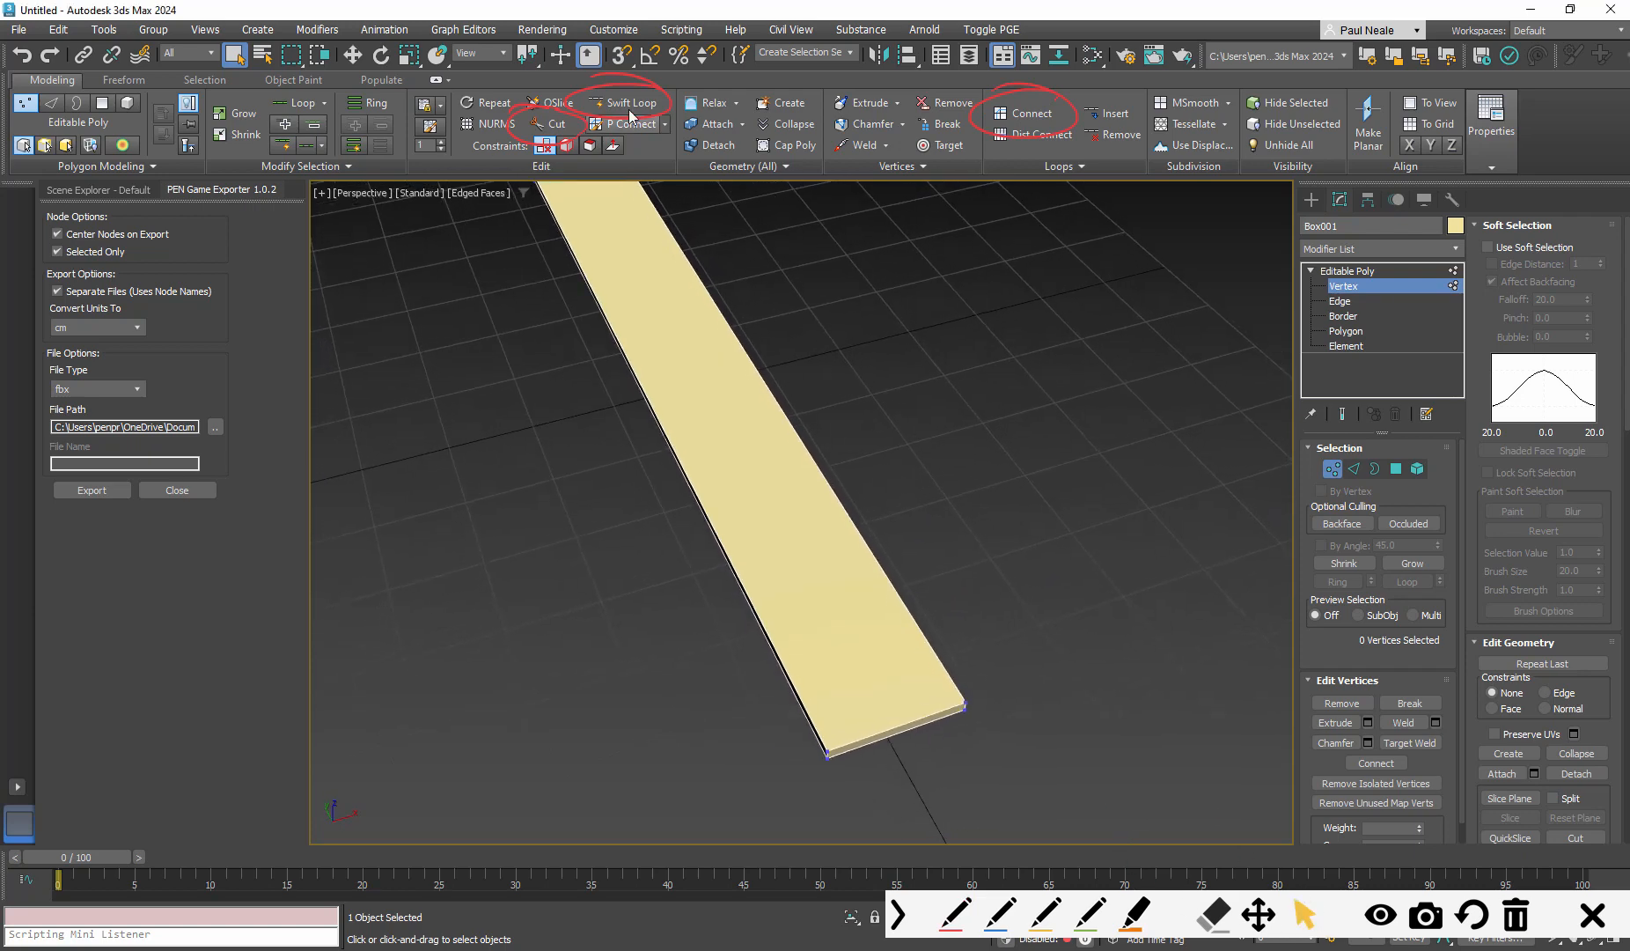
alt+middle_drag(844, 401, 851, 411)
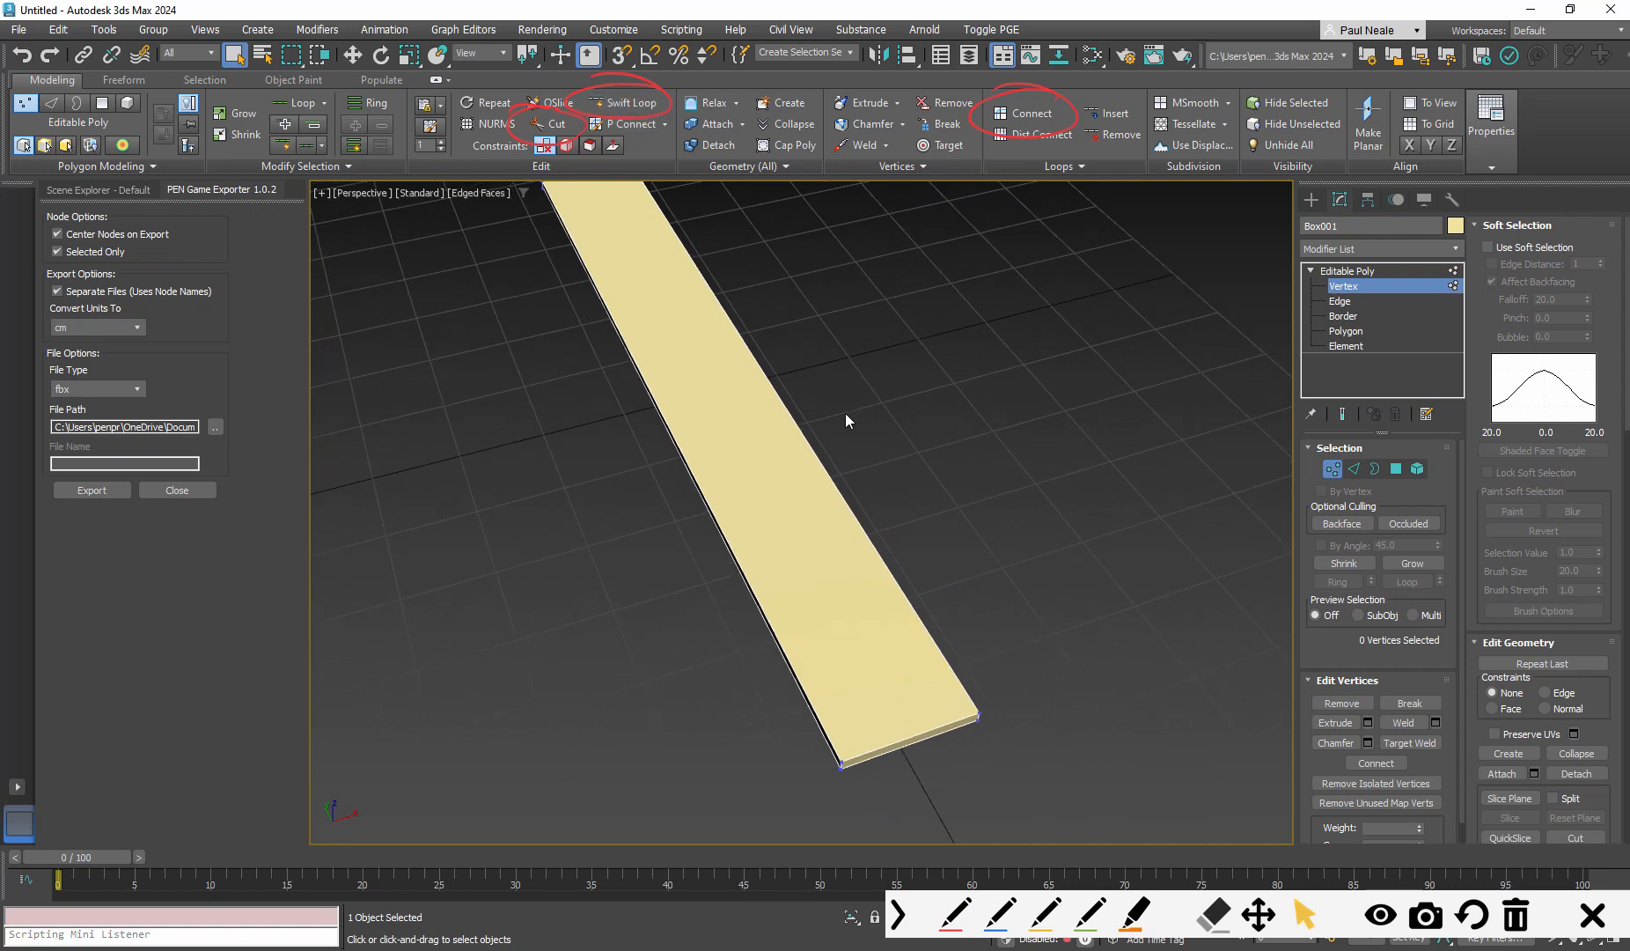
key(alt+1)
middle_drag(878, 588, 855, 674)
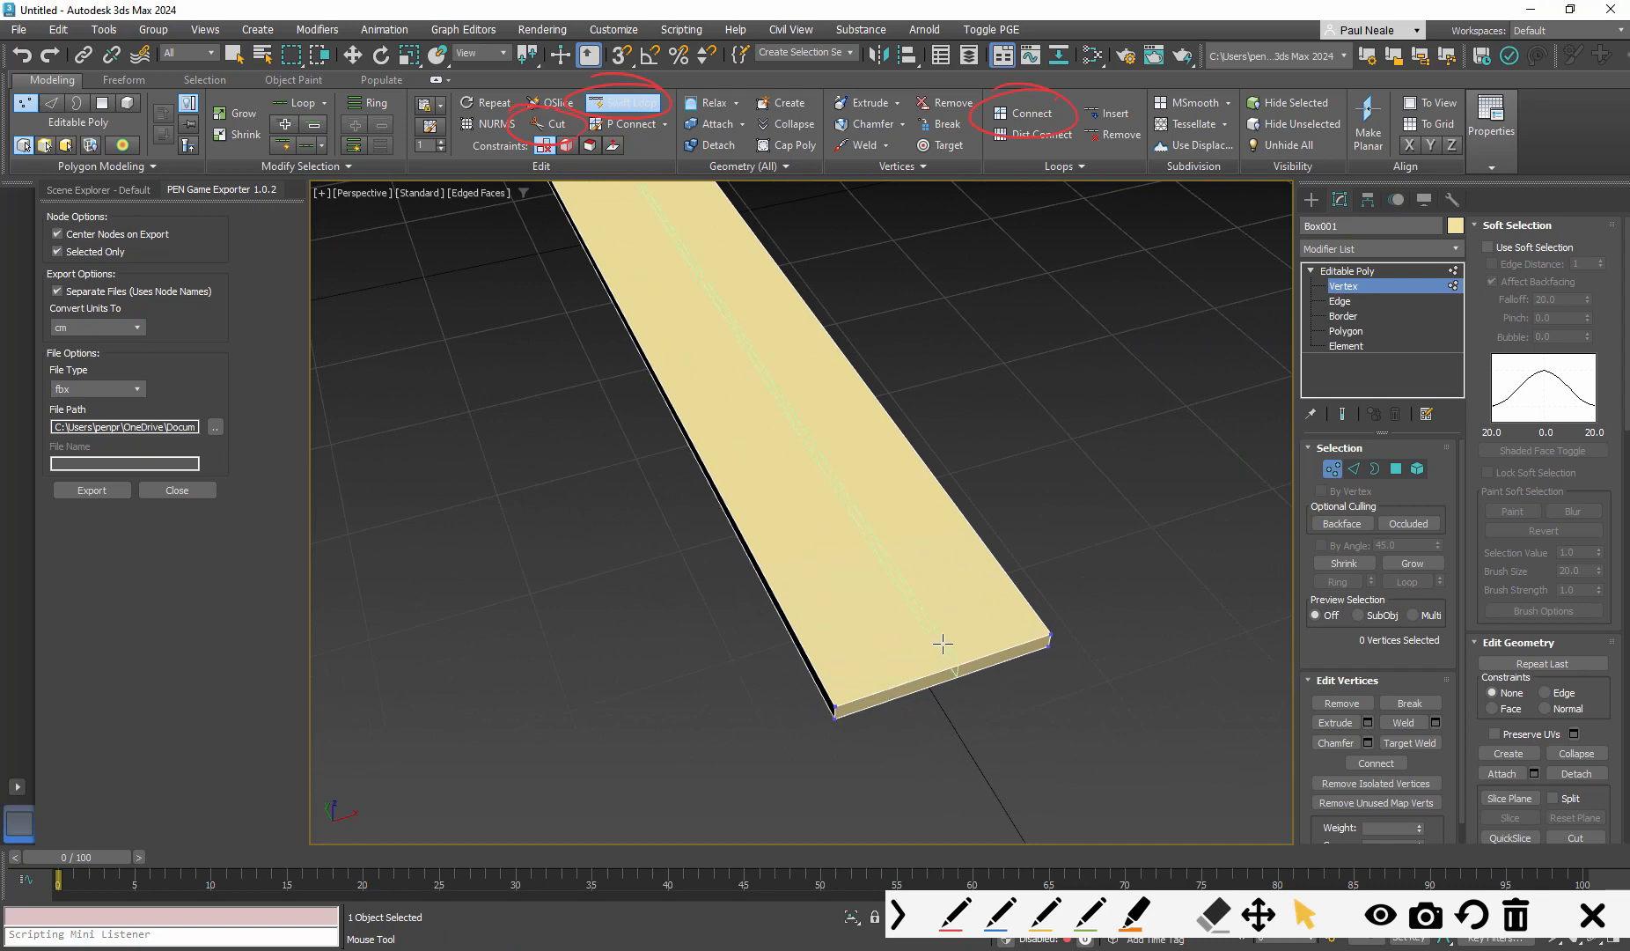
key(w)
click(953, 916)
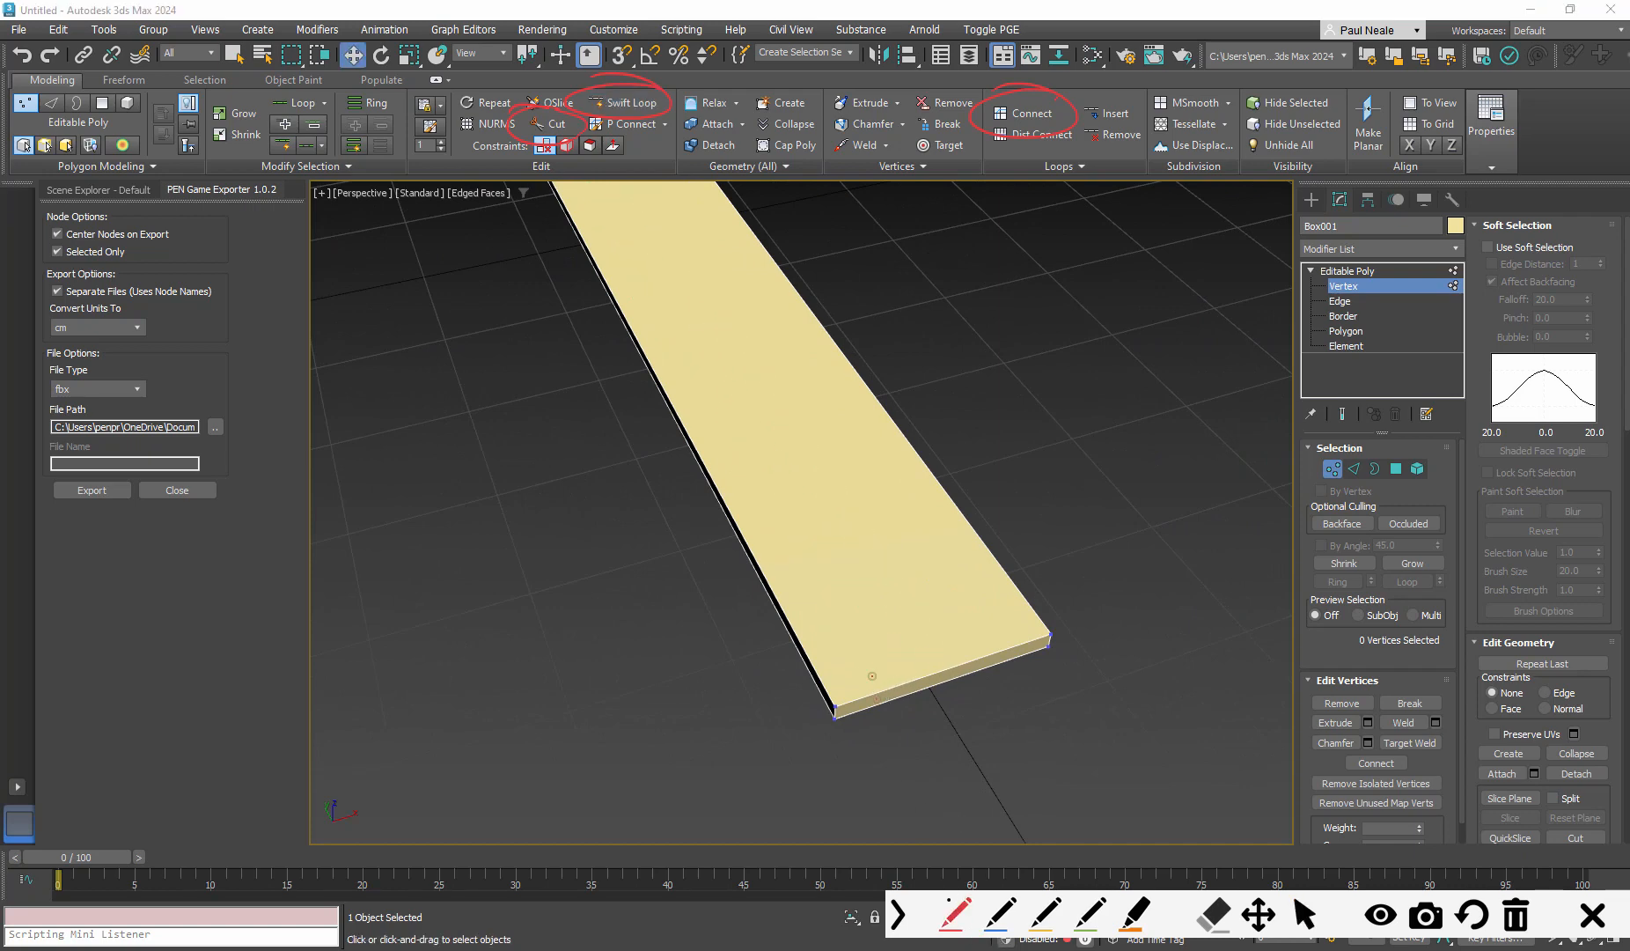
mouse_move(876, 698)
mouse_down()
mouse_move(854, 614)
mouse_move(883, 690)
mouse_move(880, 676)
mouse_move(924, 679)
mouse_up()
mouse_move(935, 678)
mouse_down()
mouse_move(931, 660)
mouse_move(950, 679)
mouse_up()
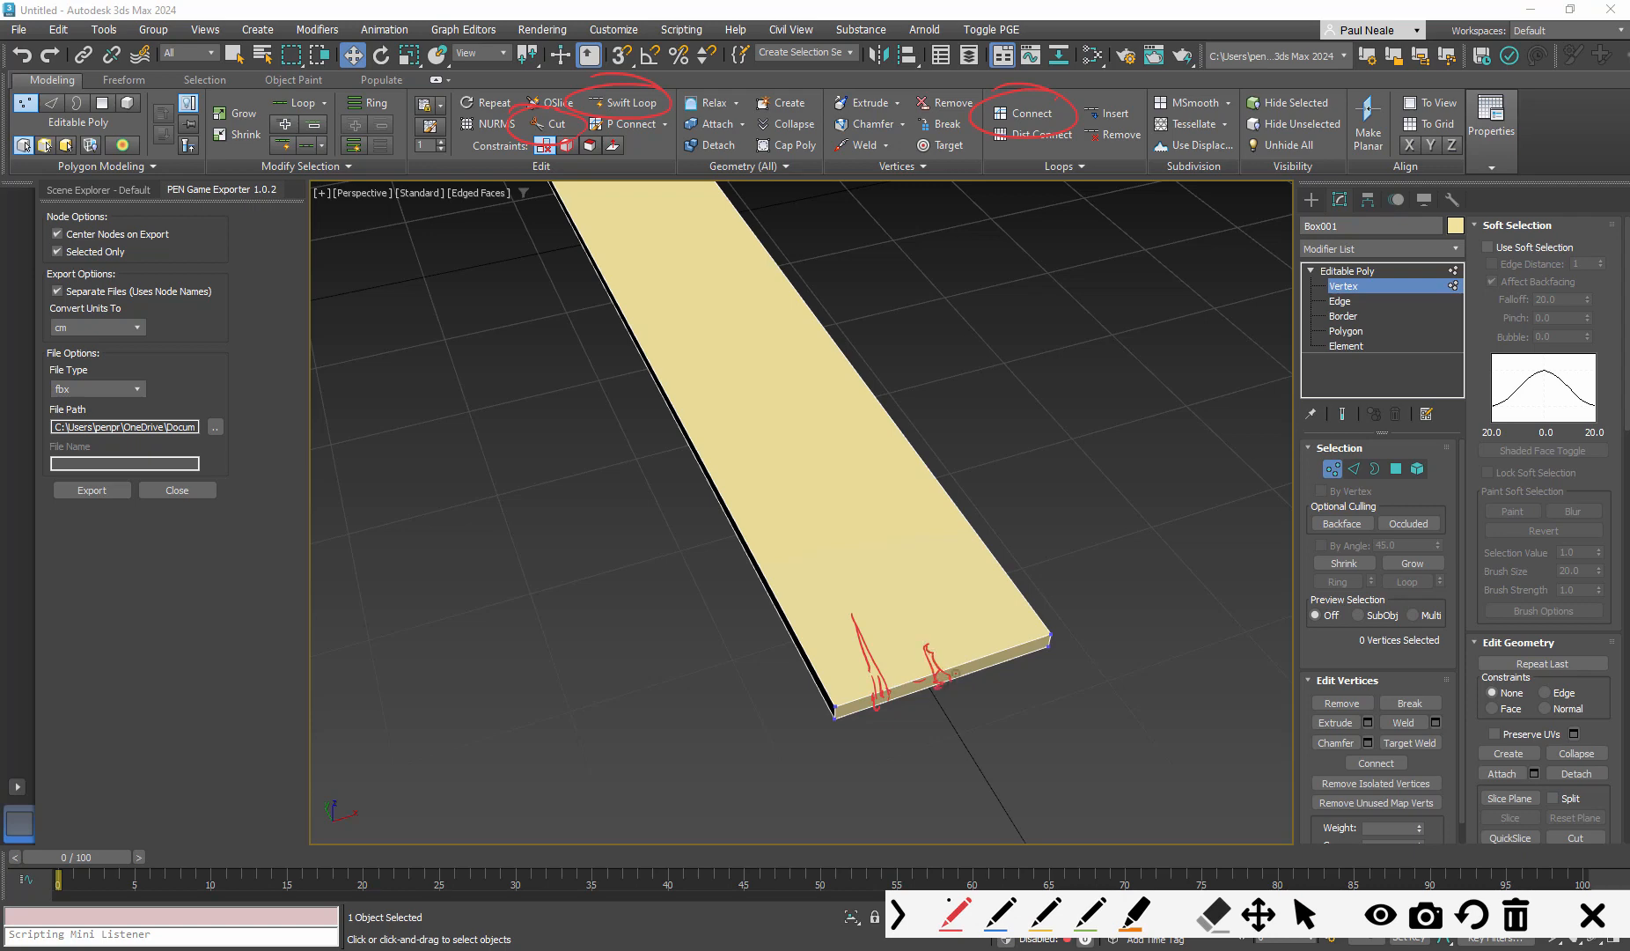
mouse_move(693, 437)
mouse_down()
mouse_move(703, 464)
mouse_move(743, 436)
mouse_up()
mouse_move(687, 341)
mouse_down()
mouse_move(692, 357)
mouse_move(673, 306)
mouse_move(677, 326)
mouse_up()
drag(713, 384, 644, 246)
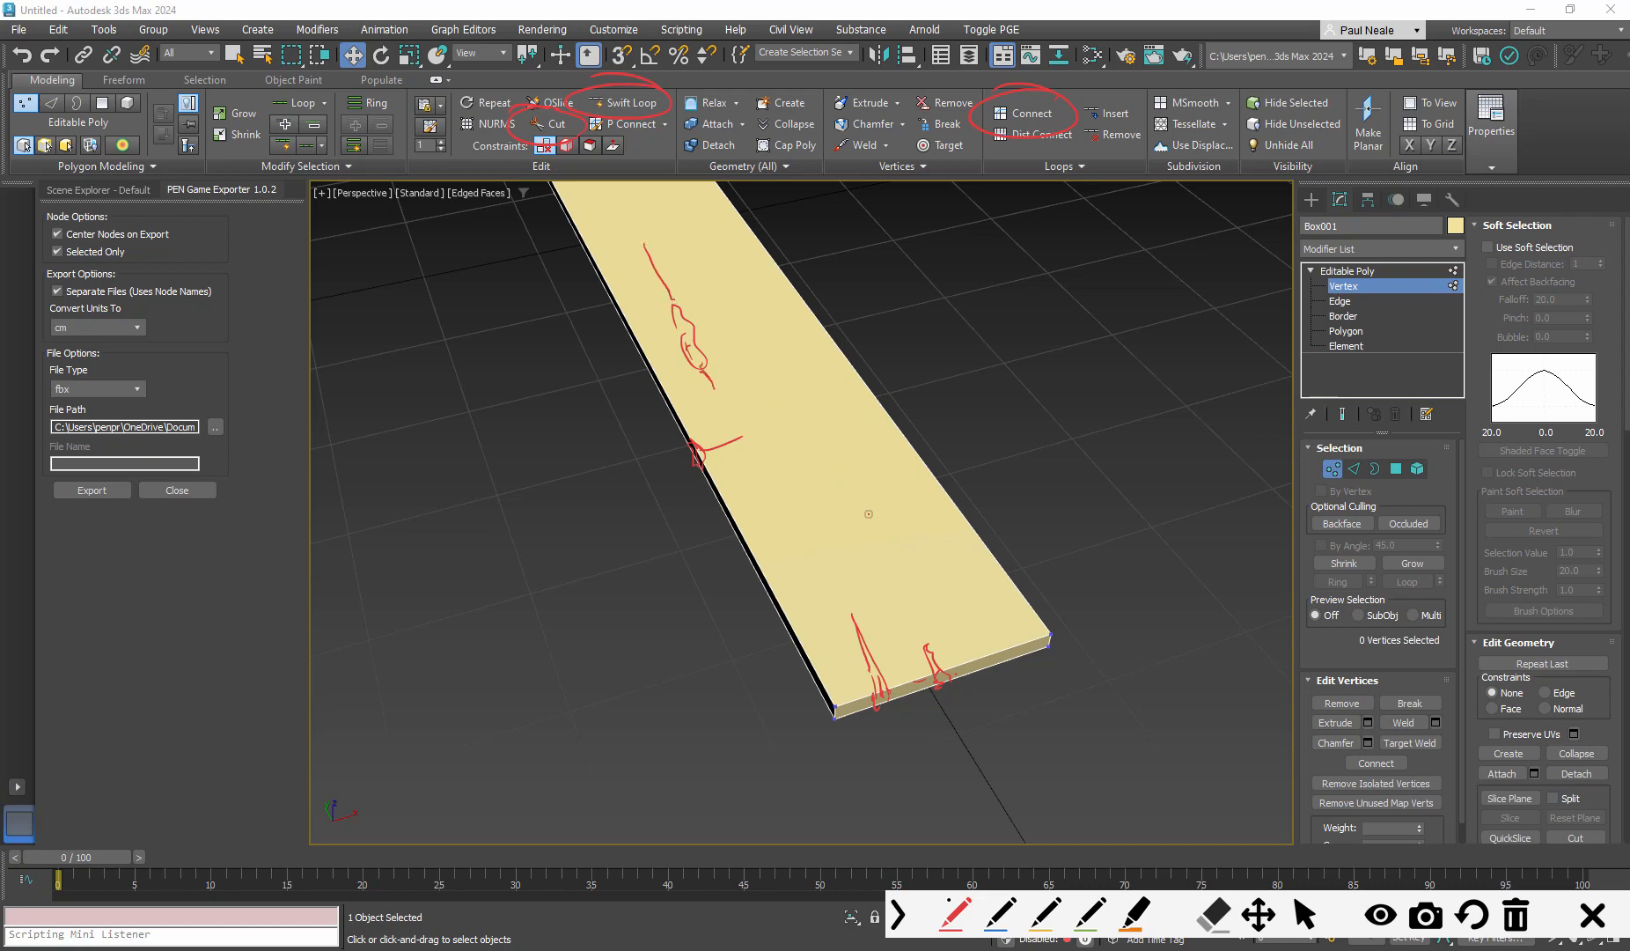
drag(1040, 617, 1040, 653)
click(1306, 914)
click(1516, 915)
scroll(883, 558, down, 3)
middle_drag(903, 563, 890, 605)
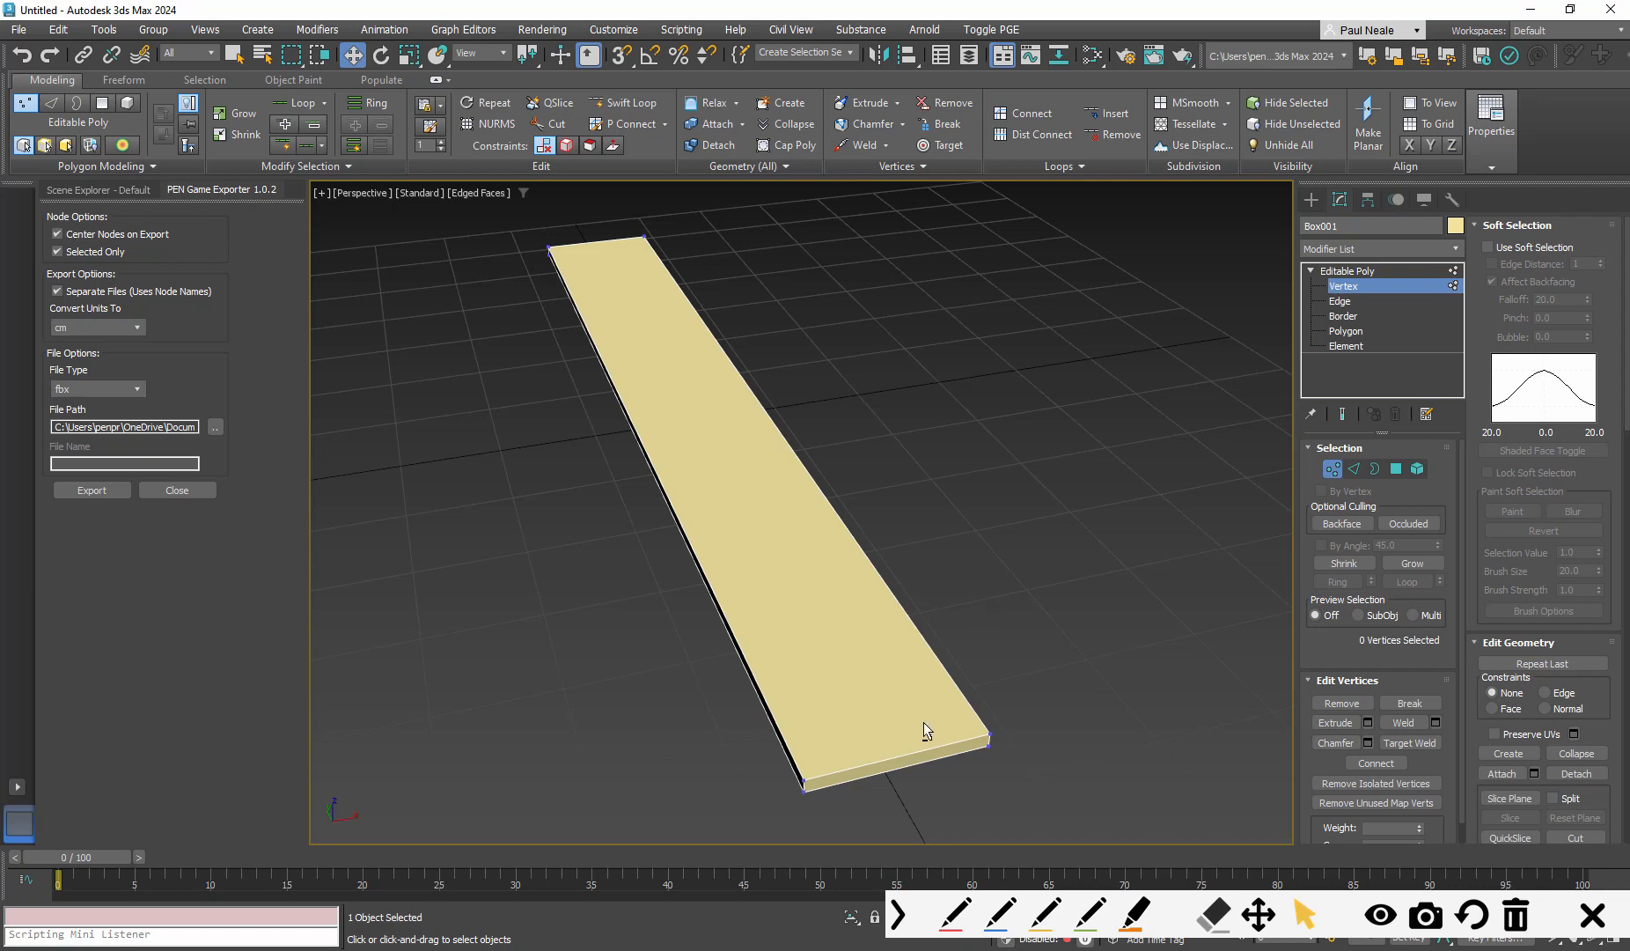
Insert two Swift Loops on the plank: one lengthwise about a quarter of the way across its width, one crosswise near its front end
alt+middle_drag(920, 626, 903, 717)
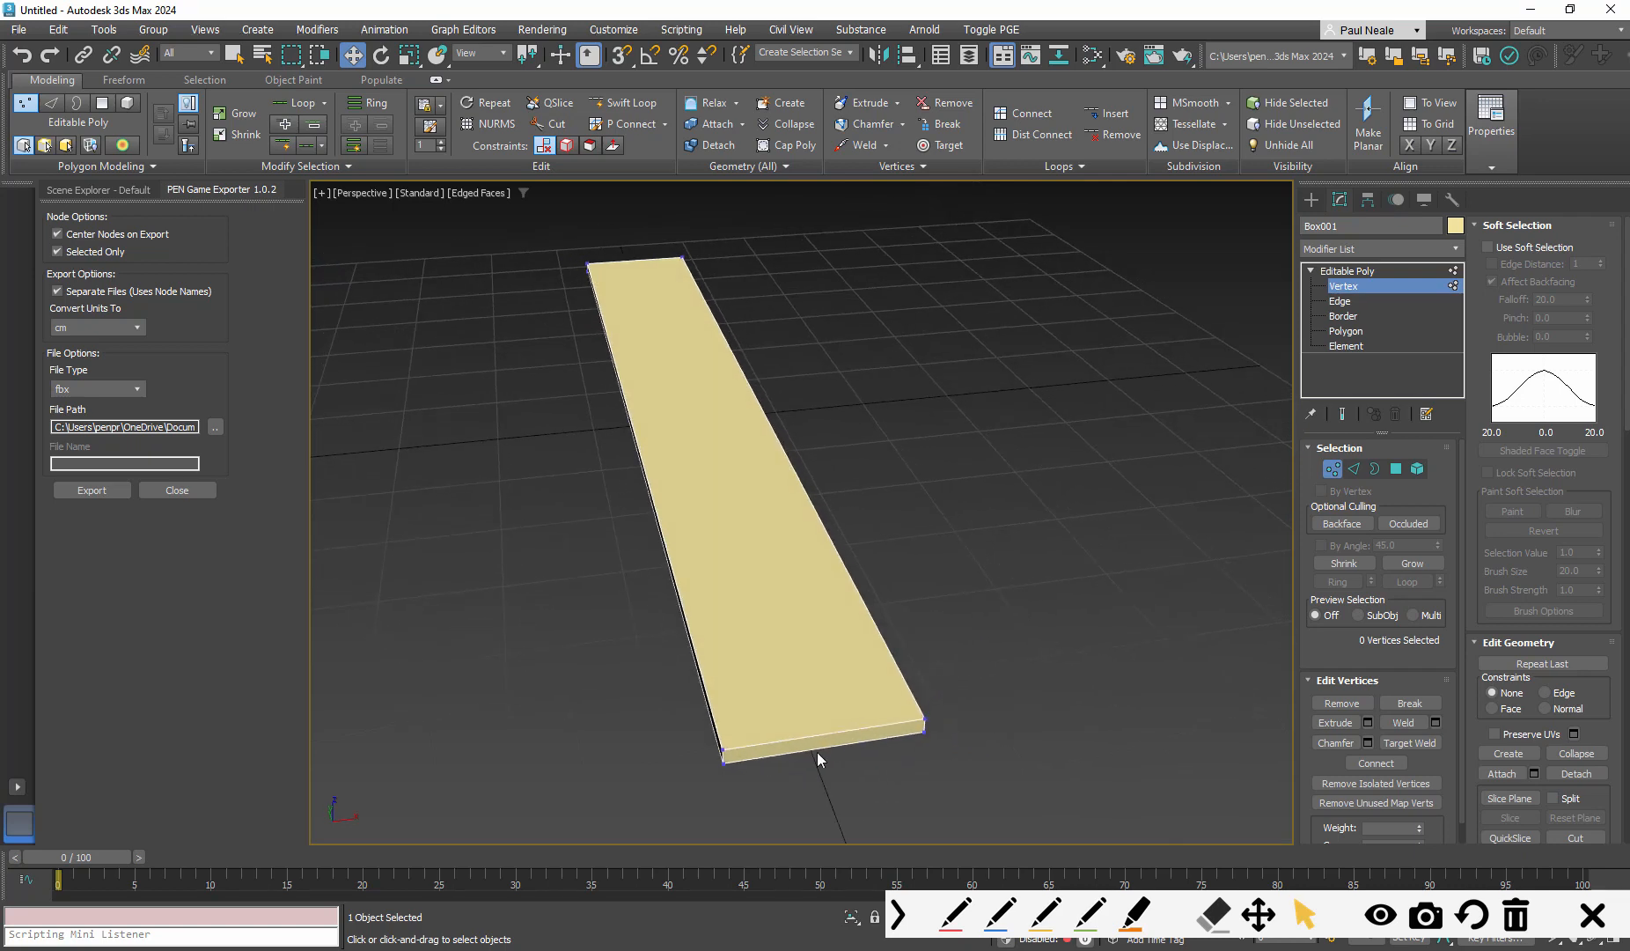
key(alt+shift+w)
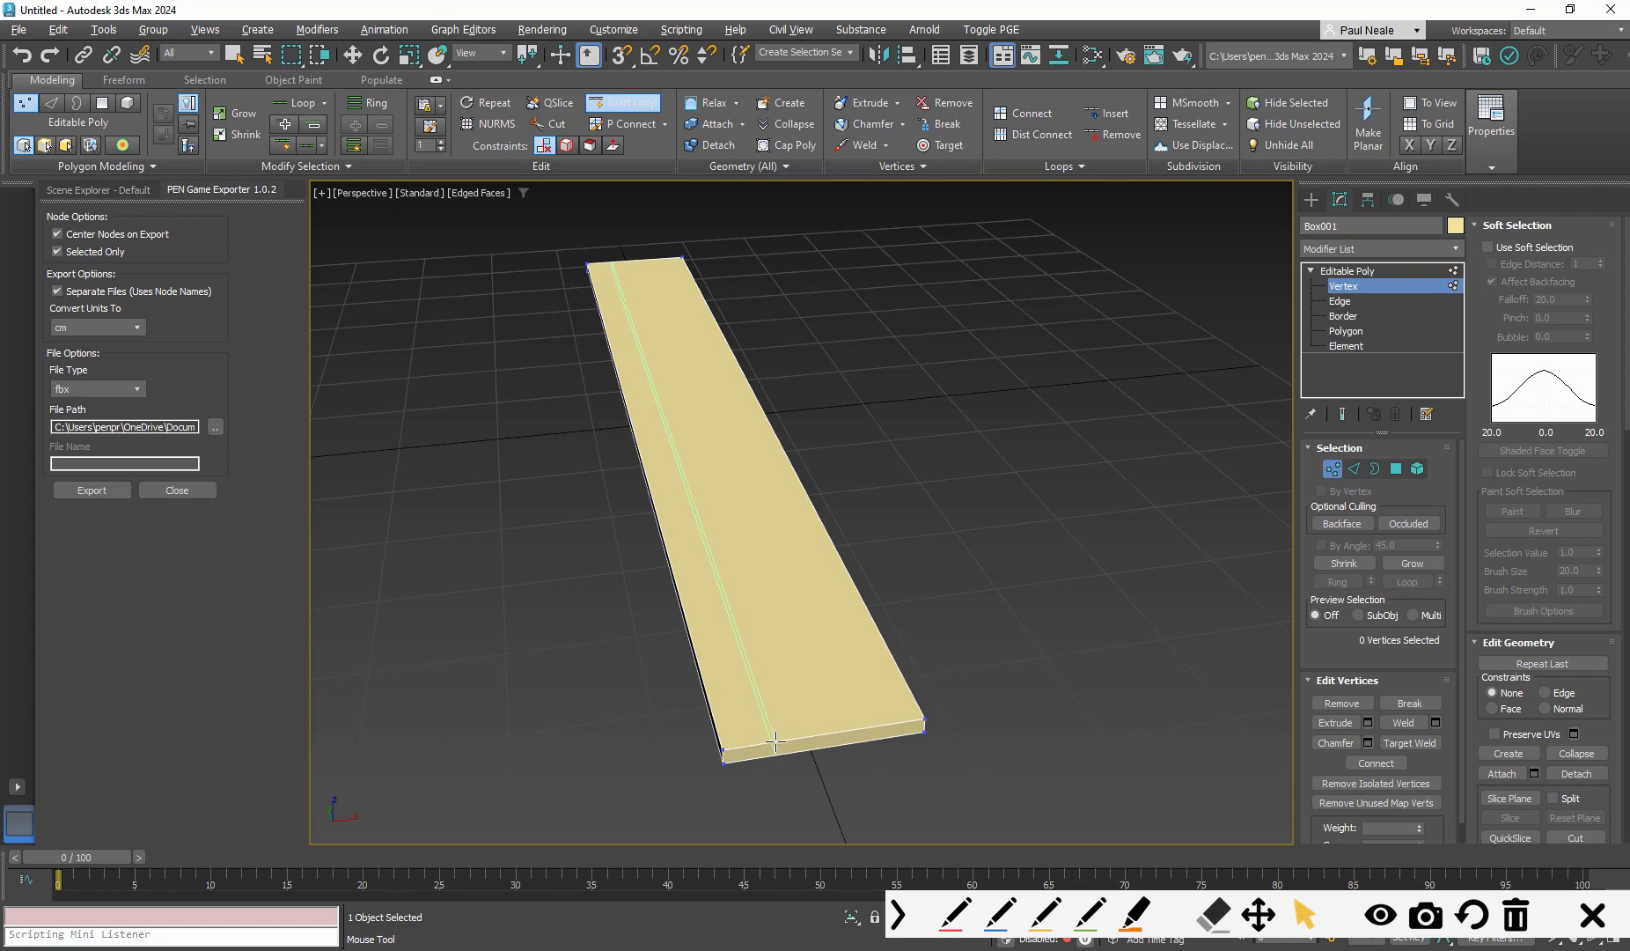
click(773, 741)
click(742, 674)
key(w)
scroll(820, 732, up, 3)
middle_drag(820, 732, 796, 674)
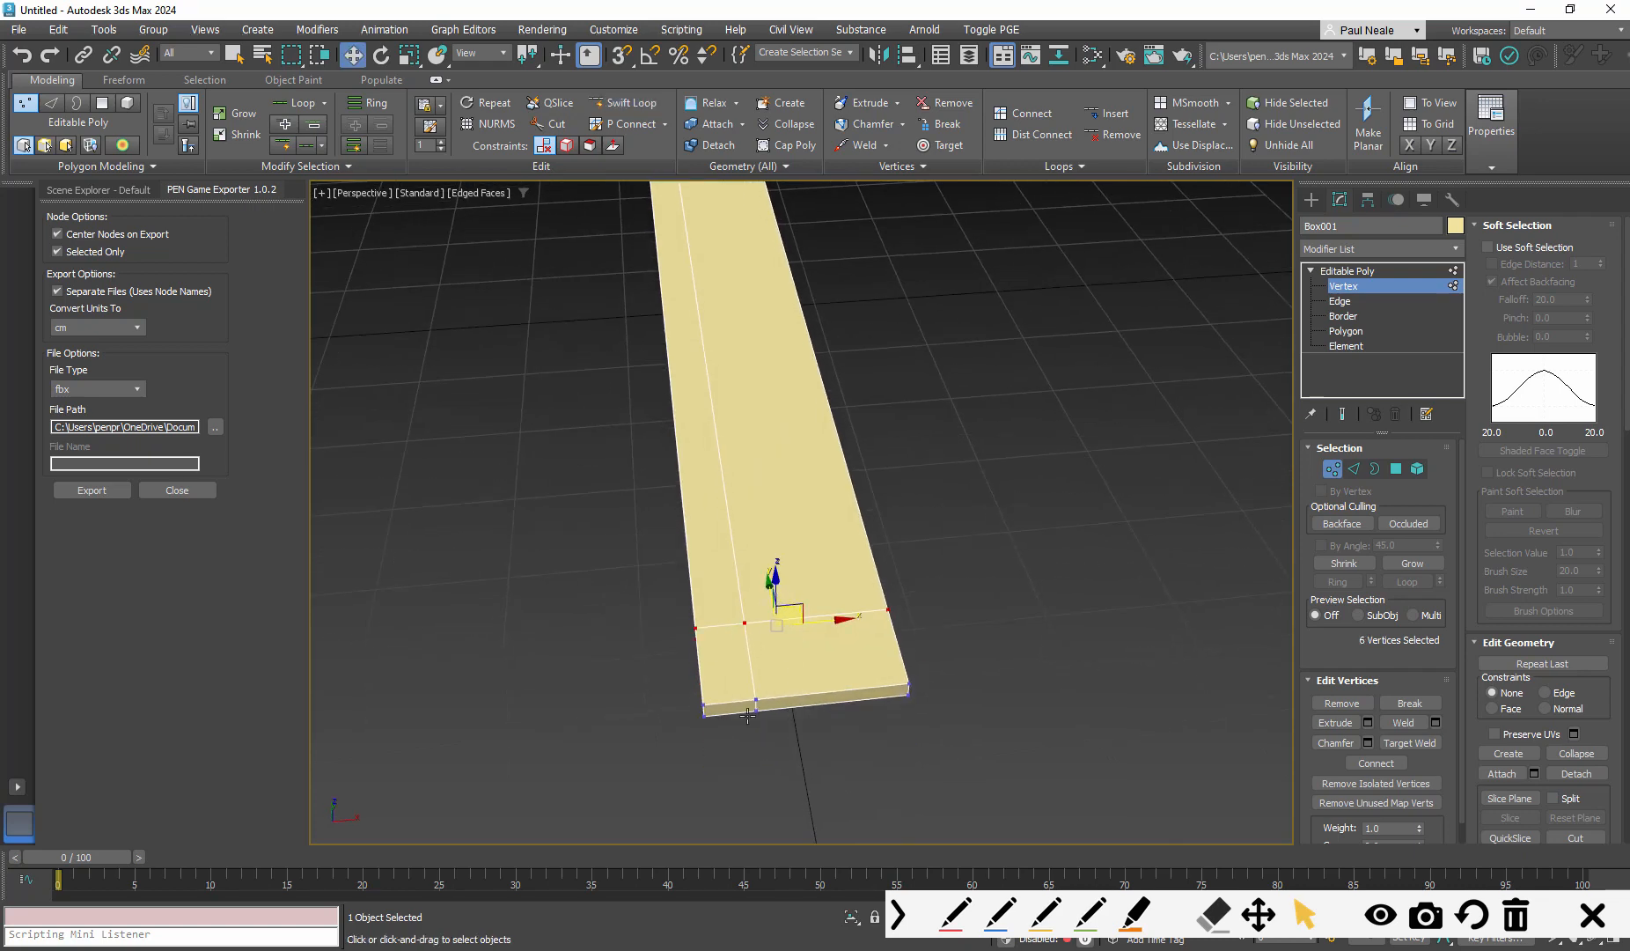
scroll(788, 737, up, 6)
scroll(788, 737, down, 3)
click(957, 912)
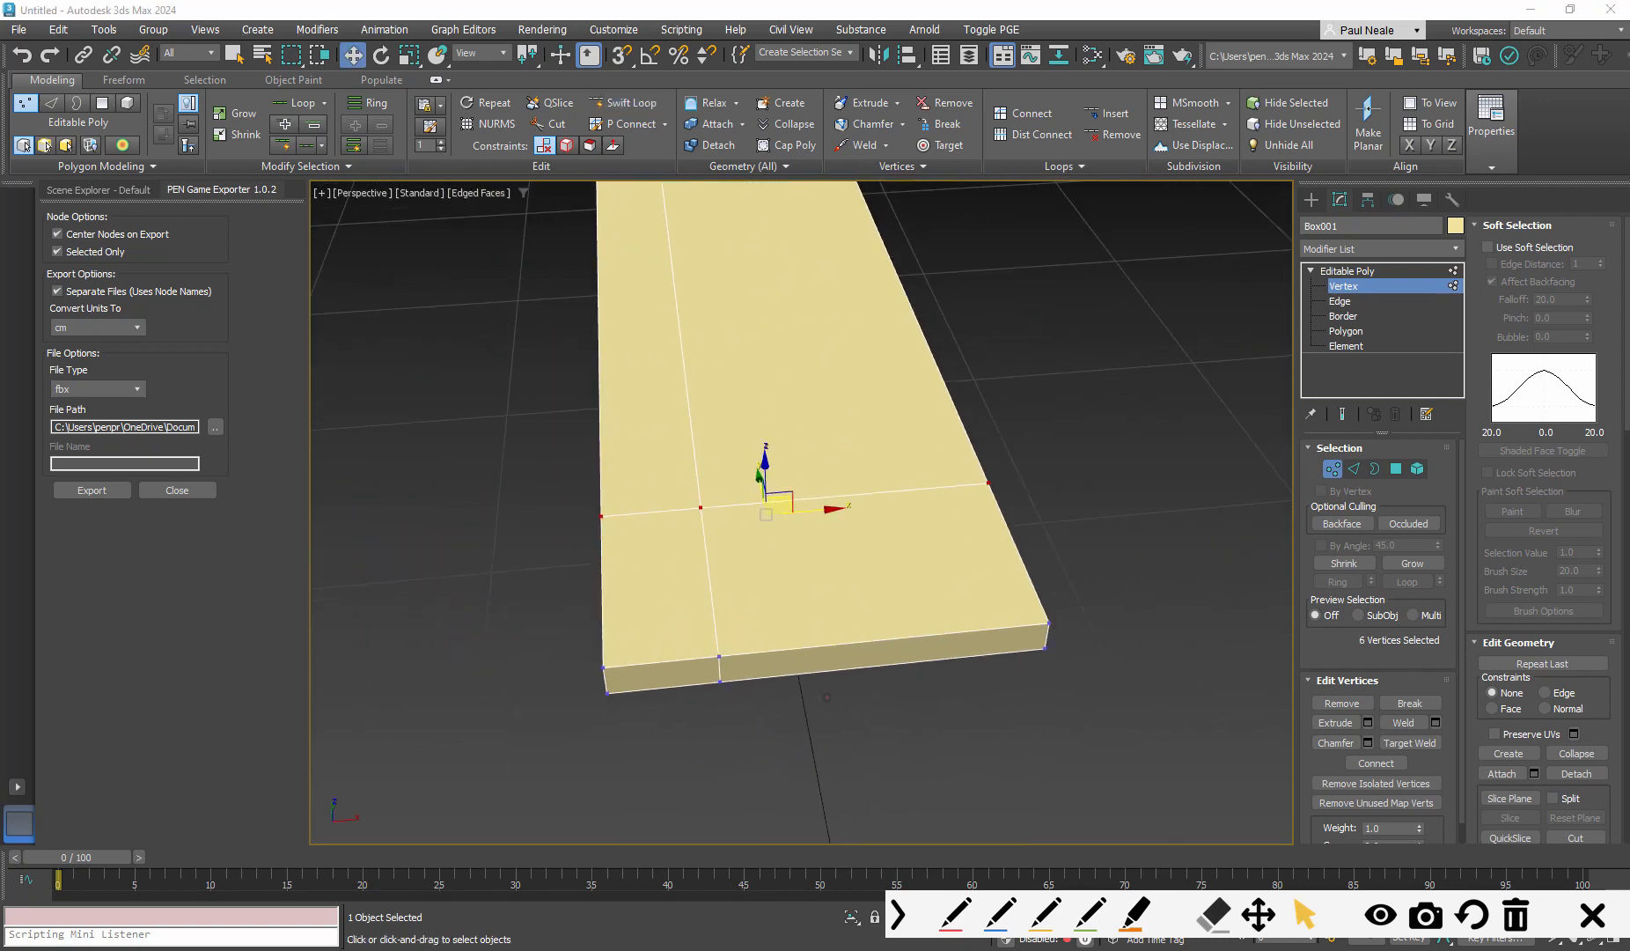
drag(694, 508, 672, 644)
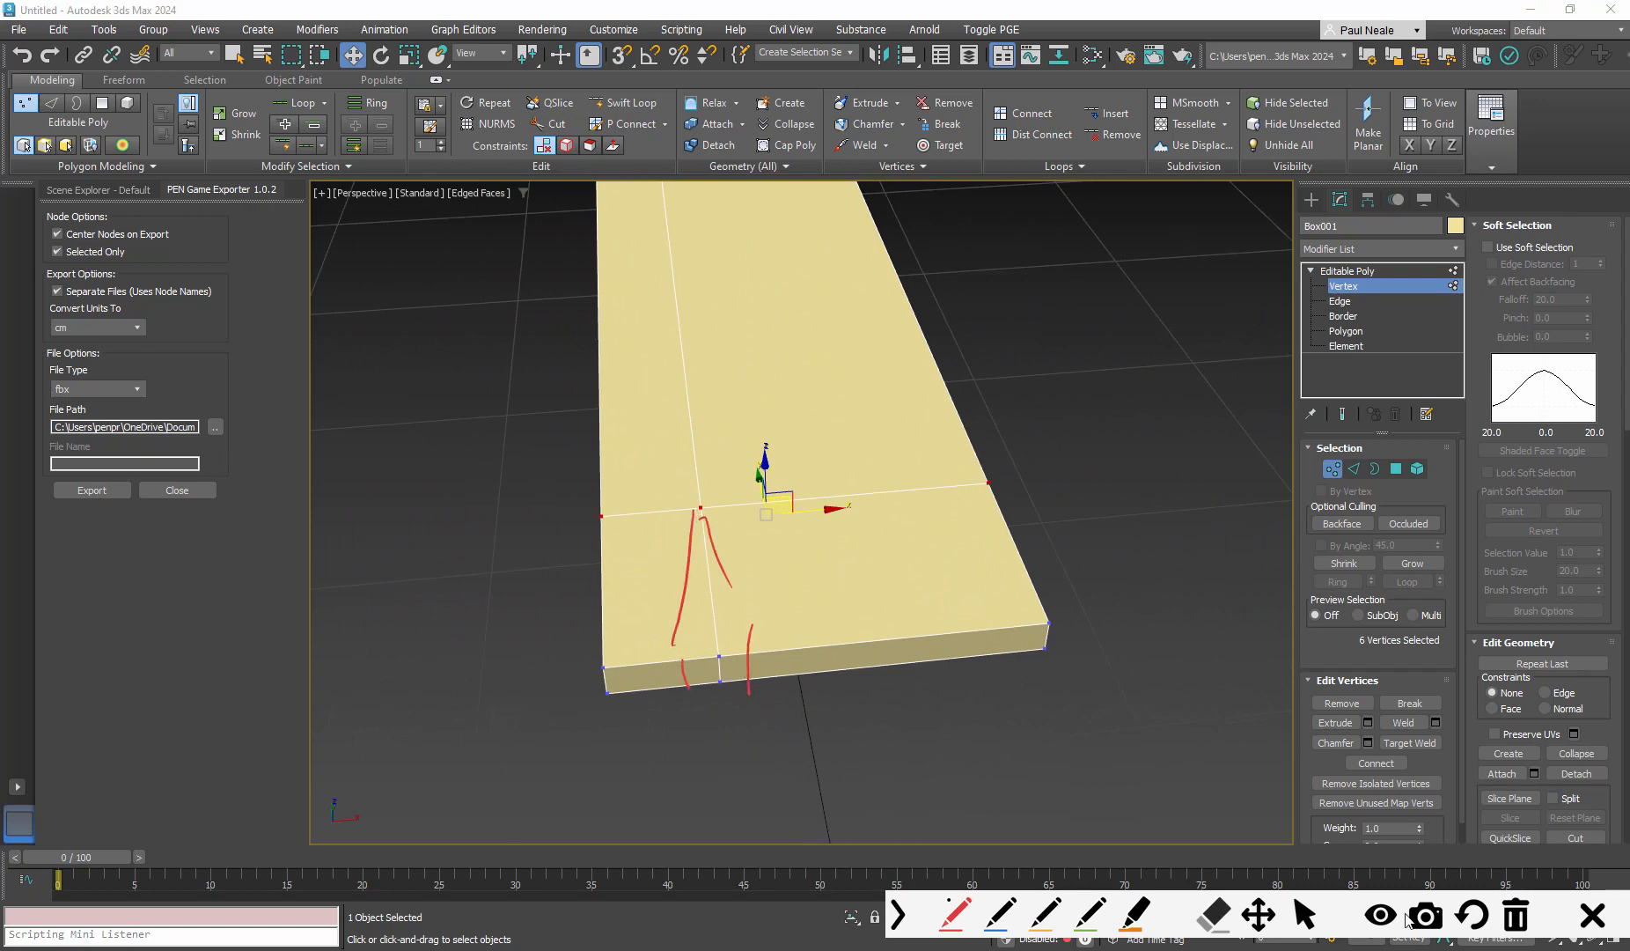
click(1516, 918)
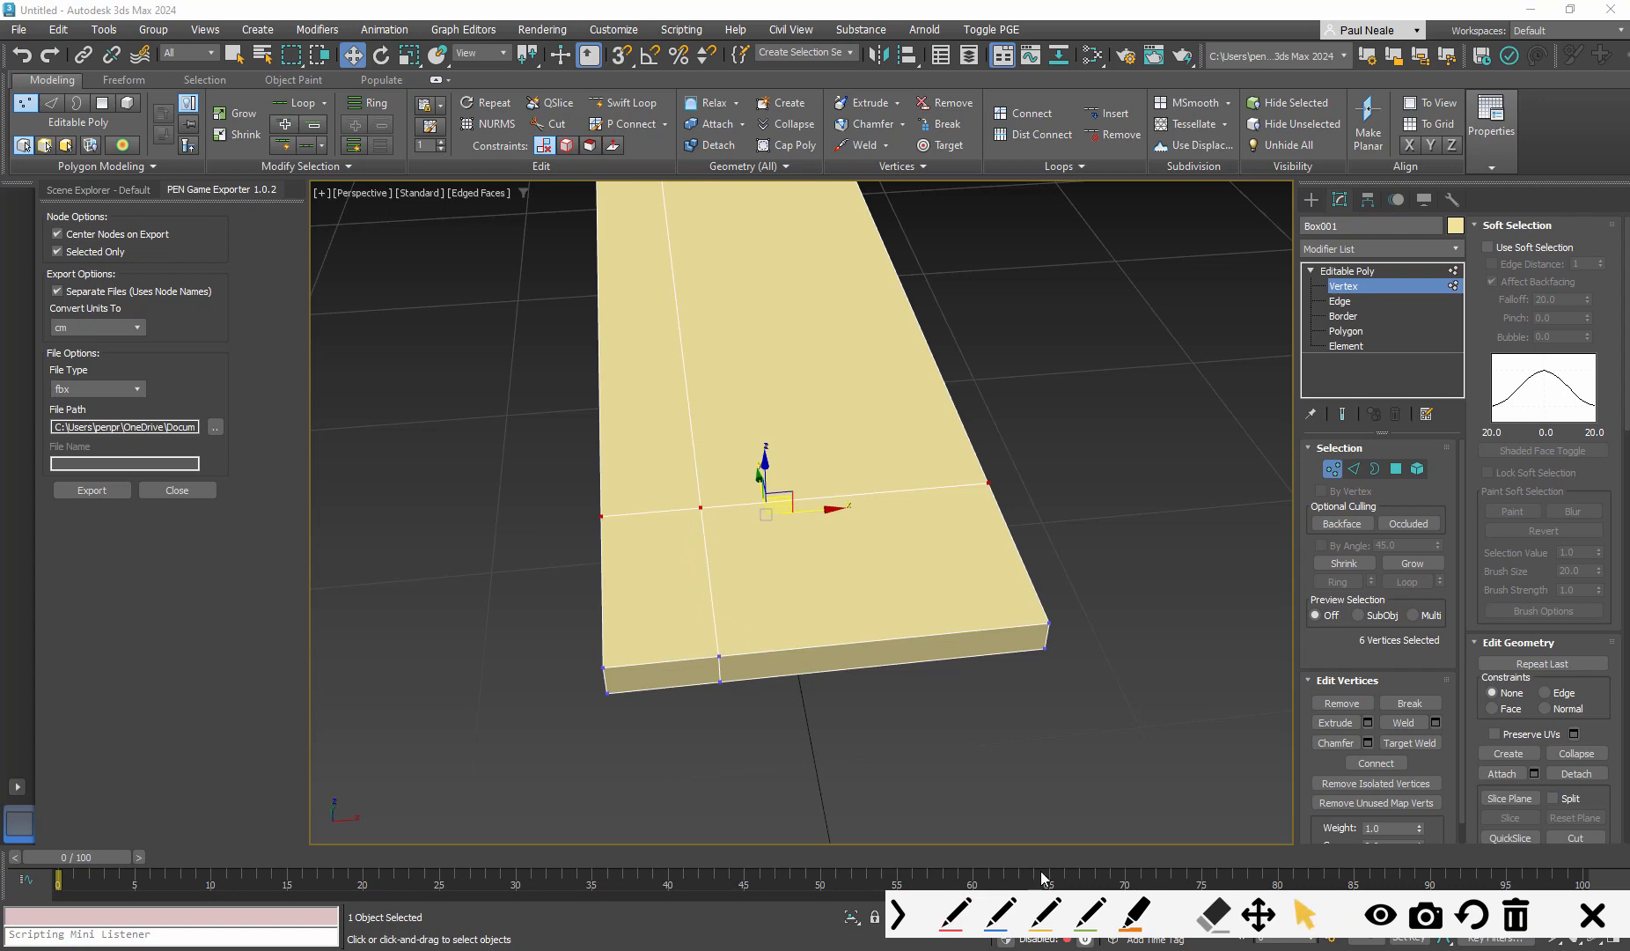
alt+middle_drag(801, 711, 837, 717)
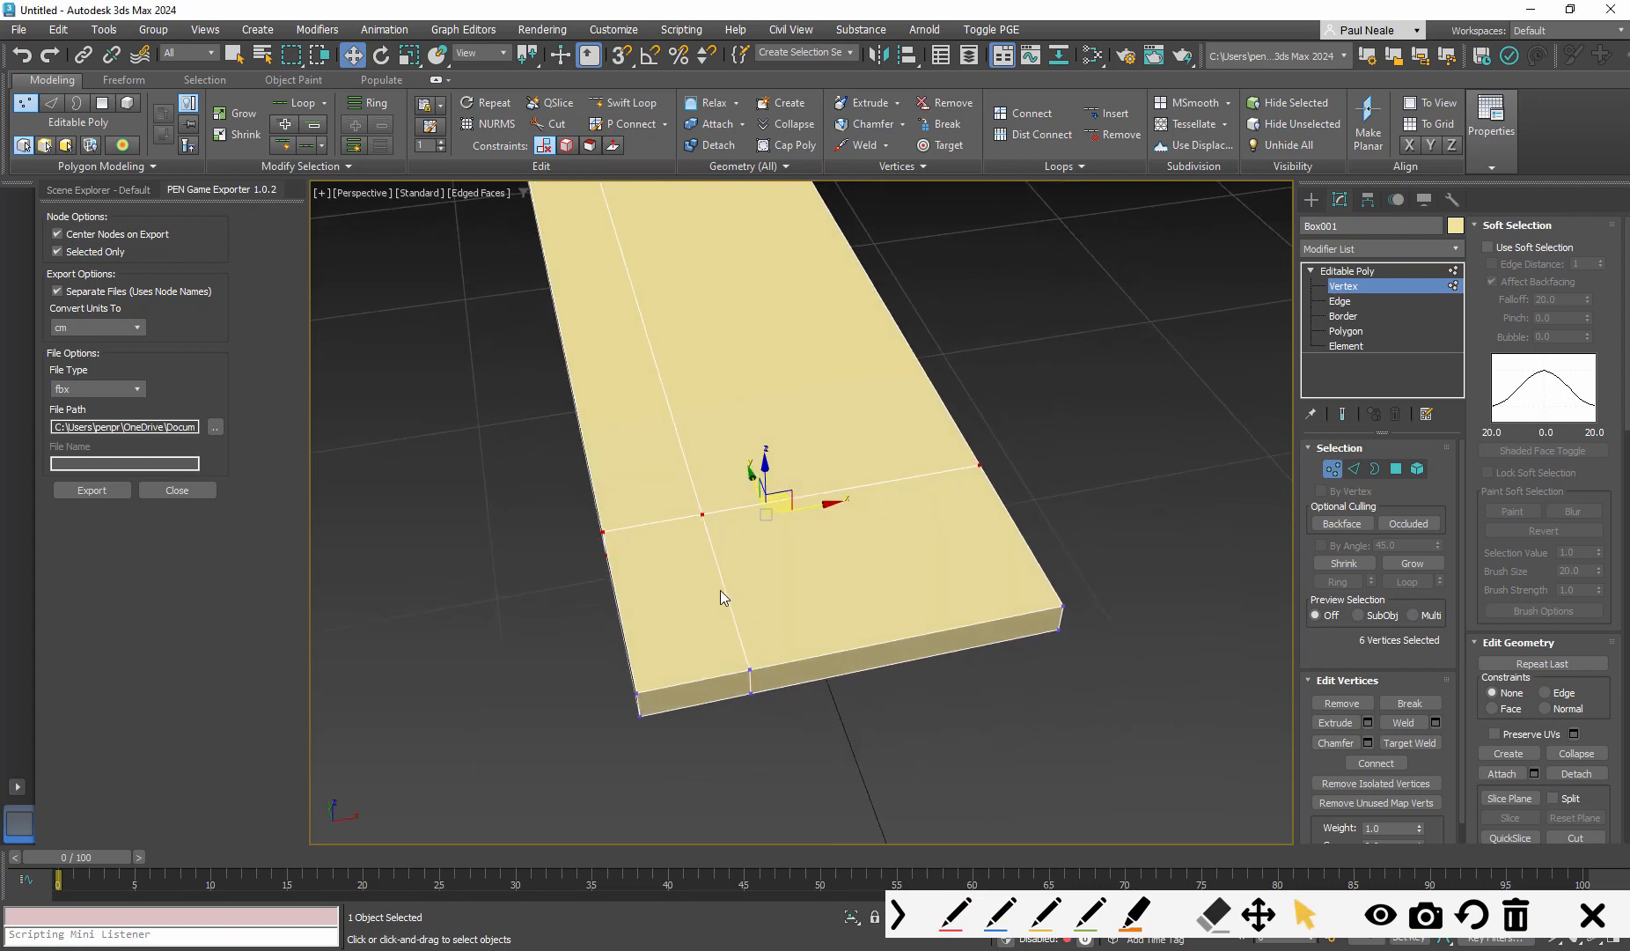
Cut edges from the loop intersection to the front end on both sides of the lengthwise loop, across the top, end and underside
middle_drag(724, 581, 736, 558)
key(alt+c)
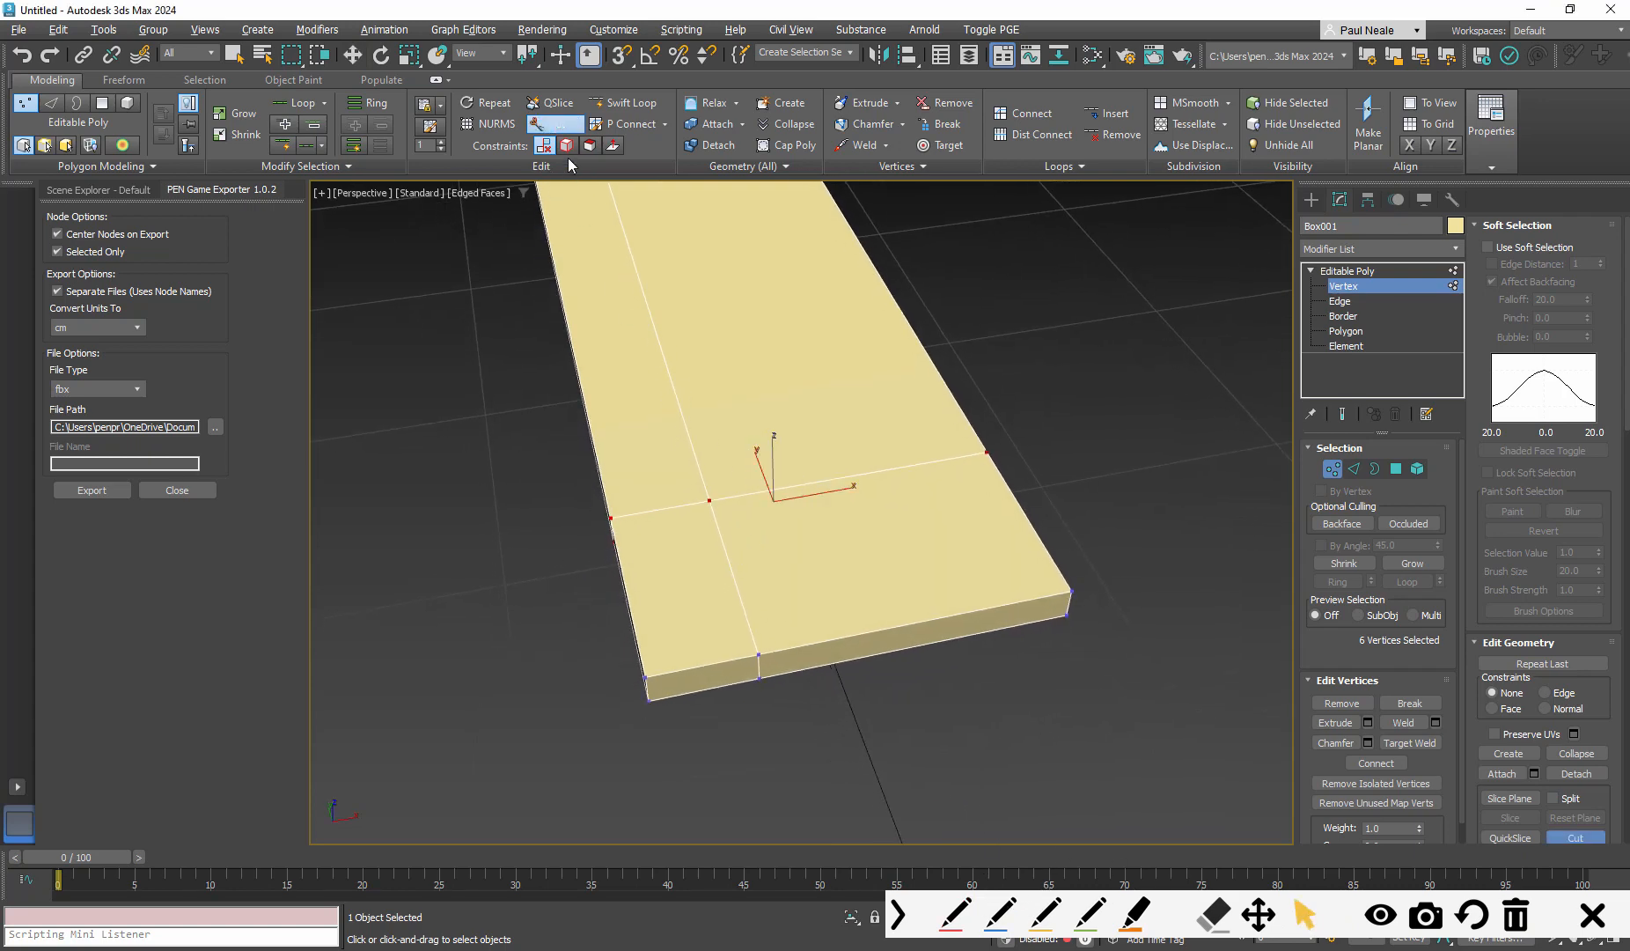
alt+middle_drag(896, 626, 726, 511)
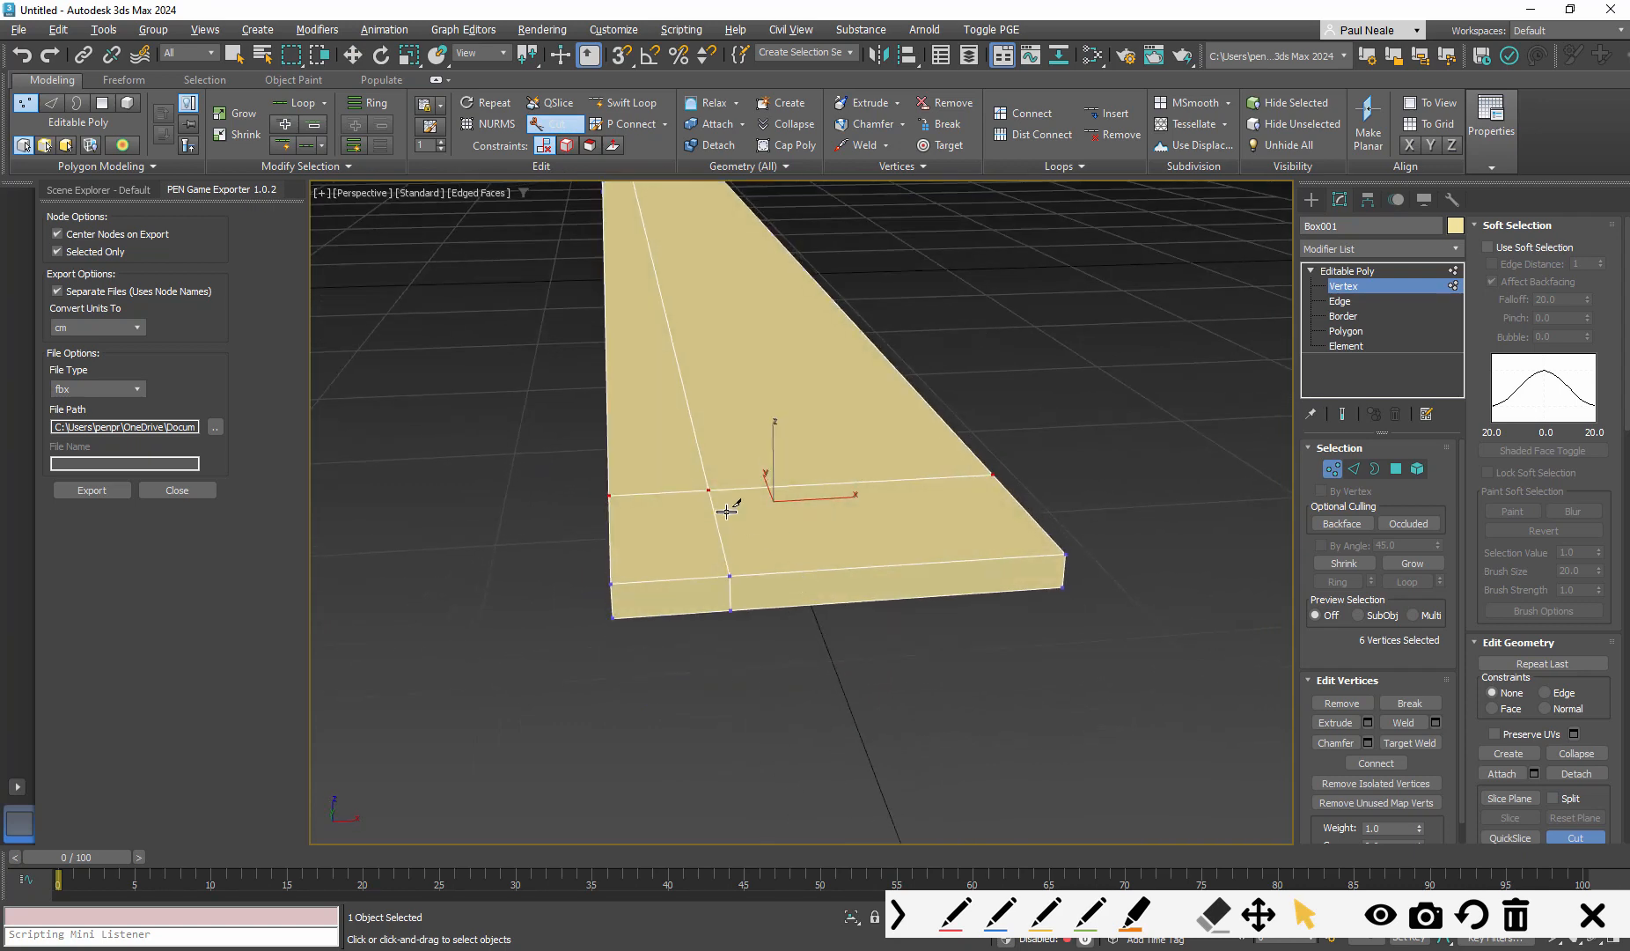
click(707, 488)
click(697, 578)
click(697, 611)
alt+middle_drag(746, 573, 691, 466)
click(709, 515)
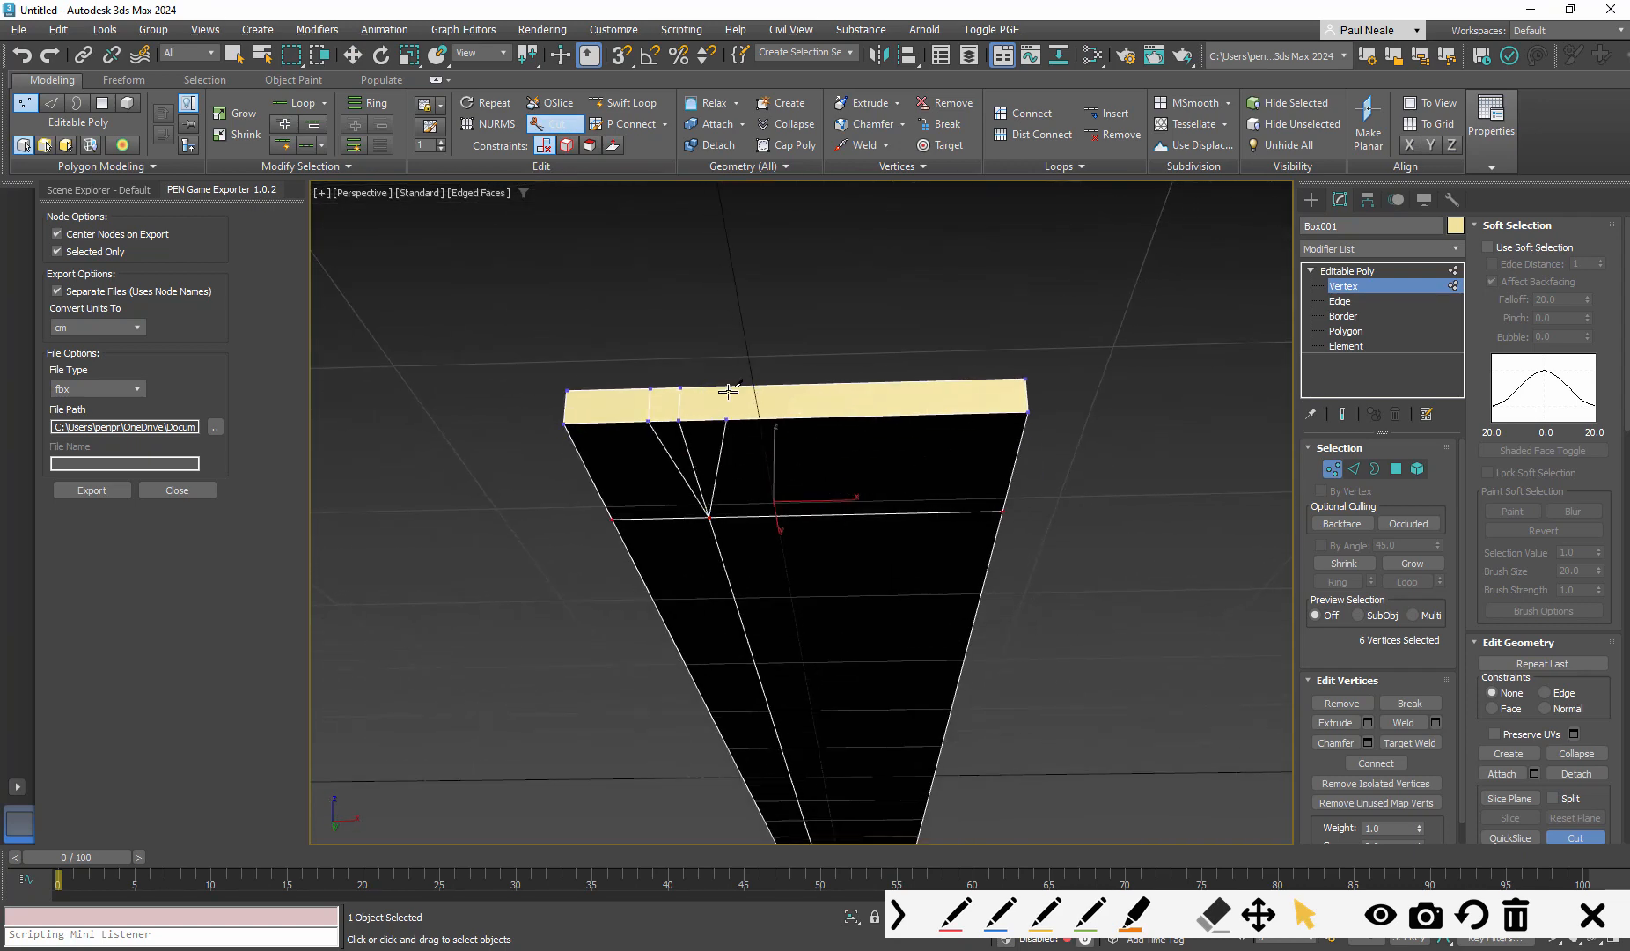
alt+middle_drag(768, 473, 733, 694)
right_click(750, 746)
Move the middle pair of front-end vertices back into the plank to form a V-notch and scale them vertically
click(707, 707)
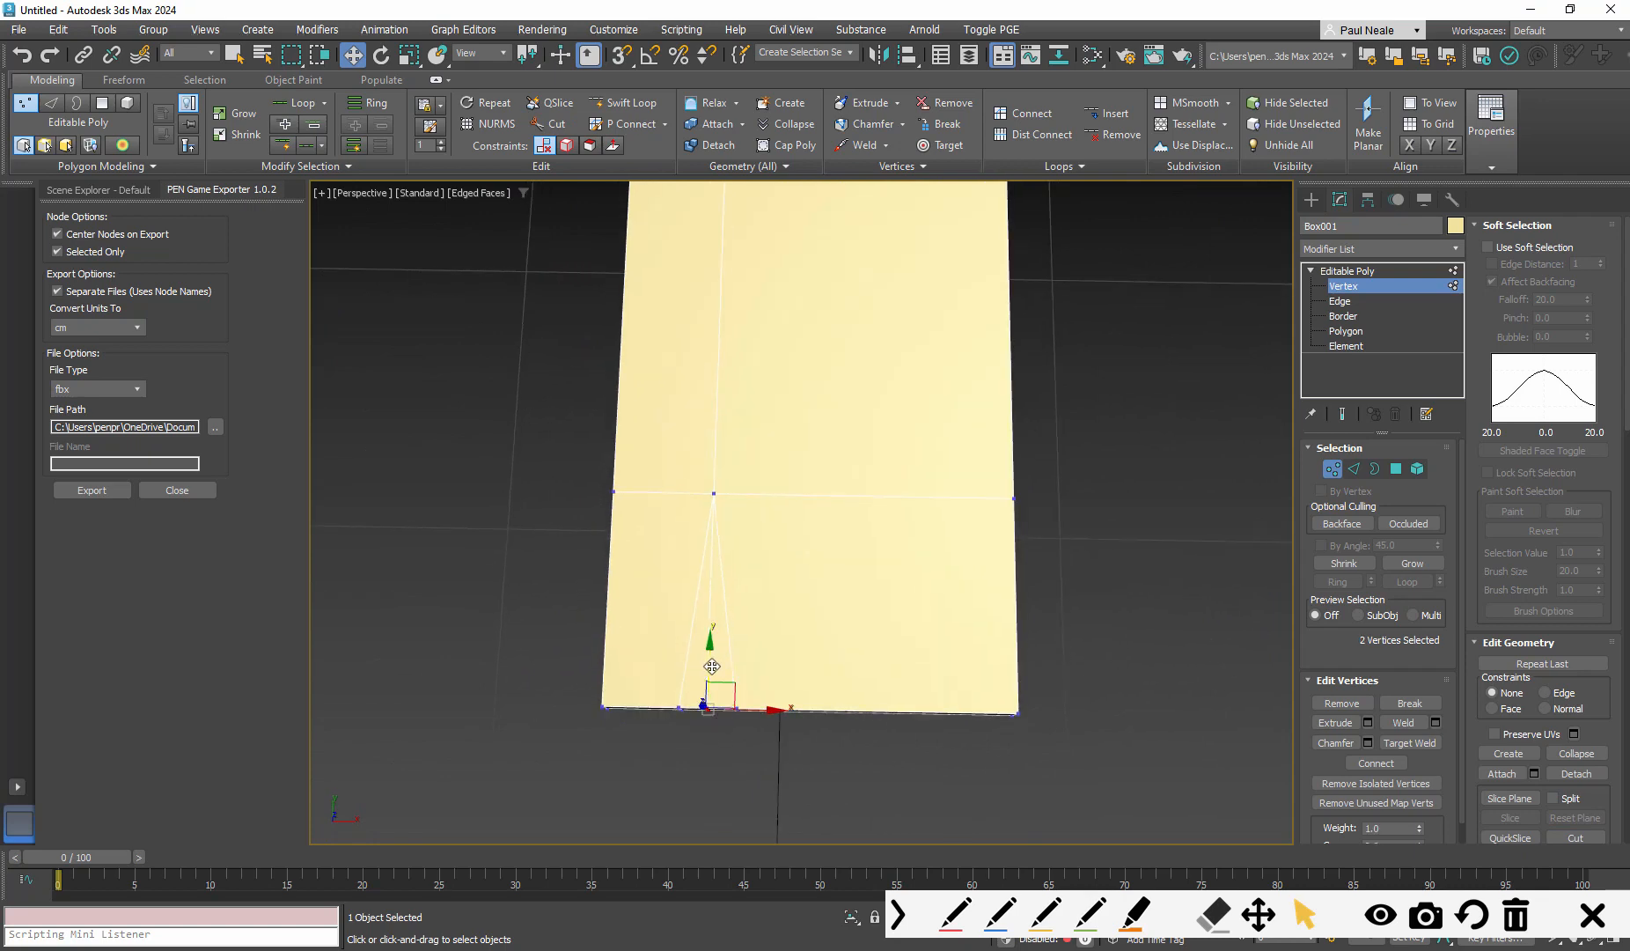
drag(733, 694, 731, 554)
alt+middle_drag(732, 554, 801, 540)
key(r)
drag(751, 528, 750, 563)
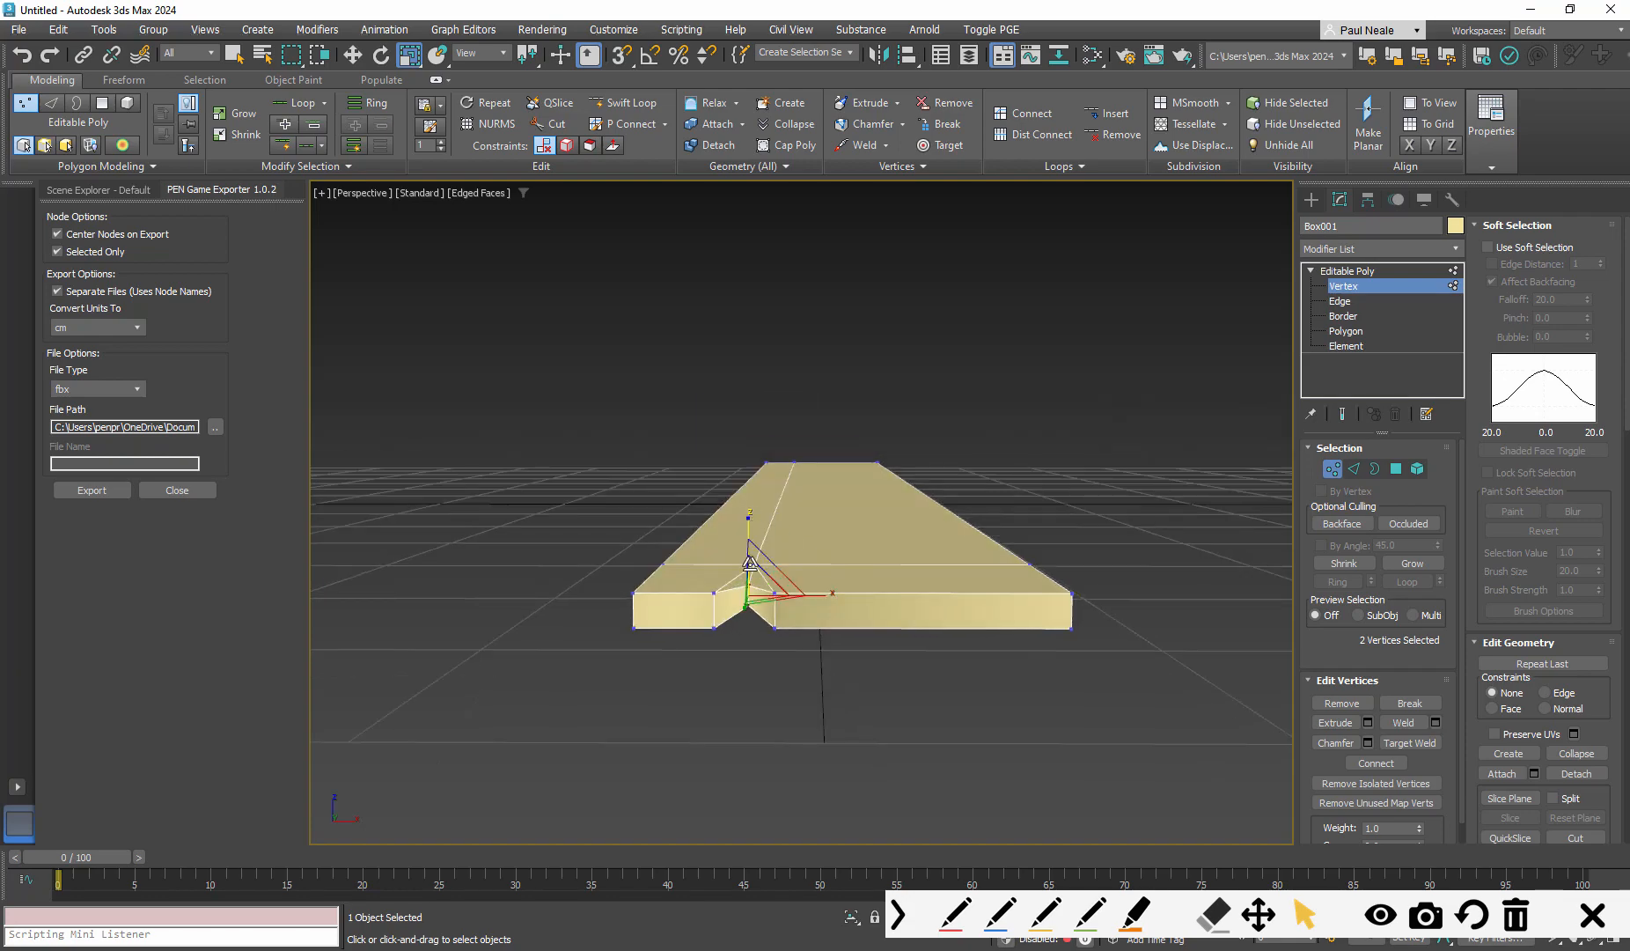
alt+middle_drag(796, 575, 662, 757)
middle_drag(672, 674, 713, 682)
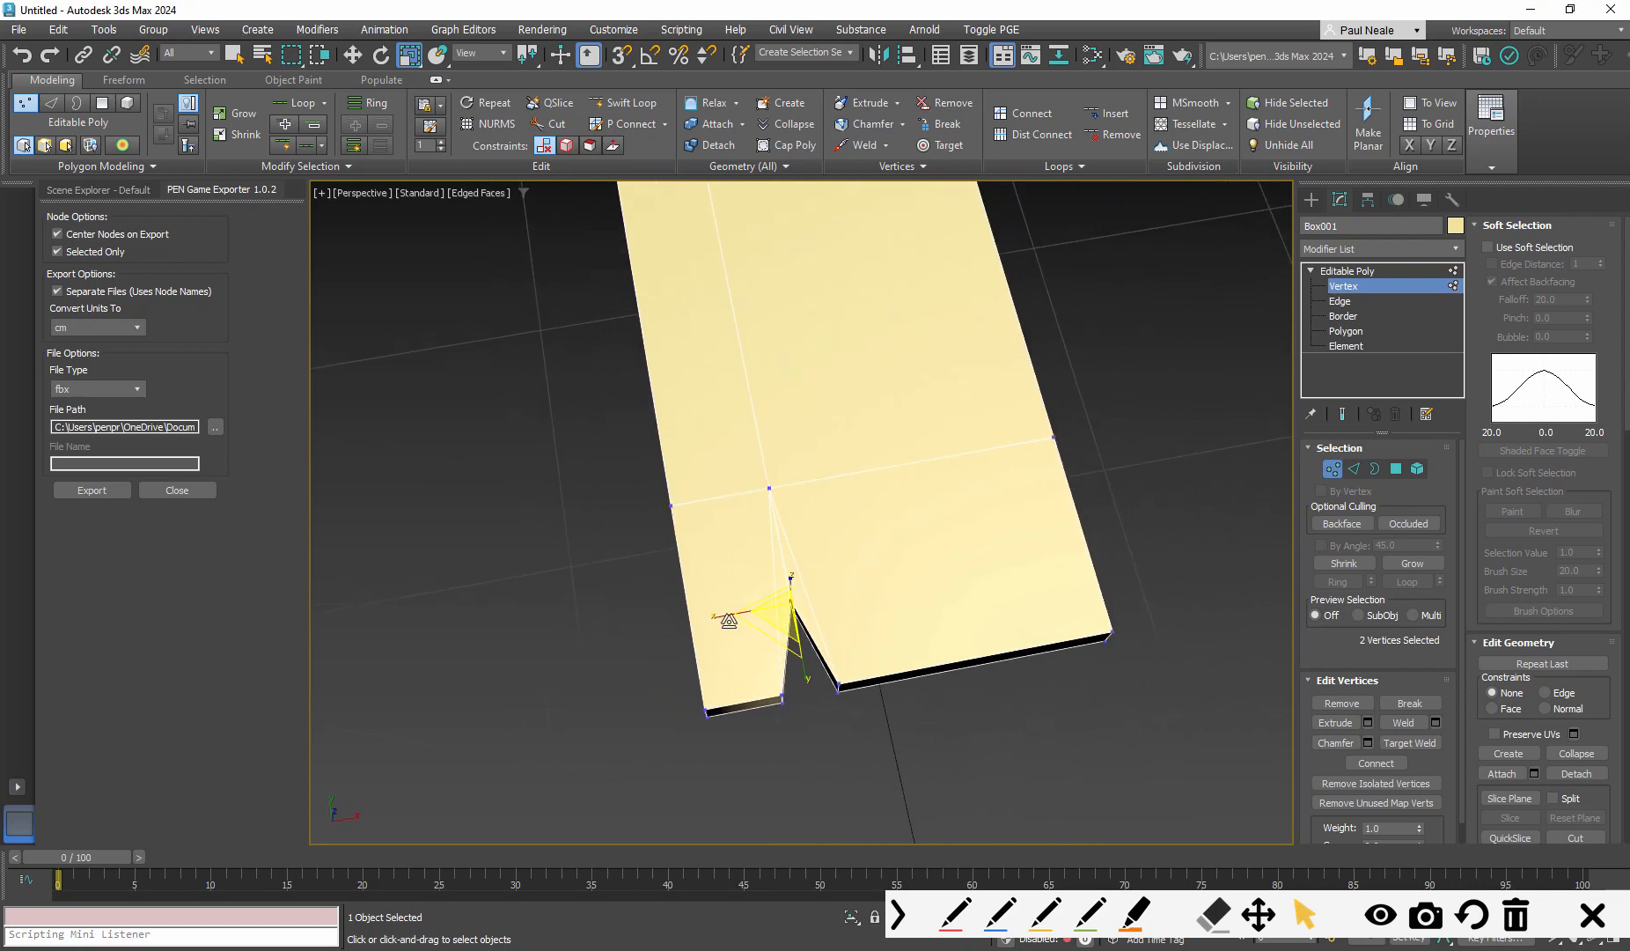
Select the front-end corner vertices beside the notch with the plain selection tool
key(q)
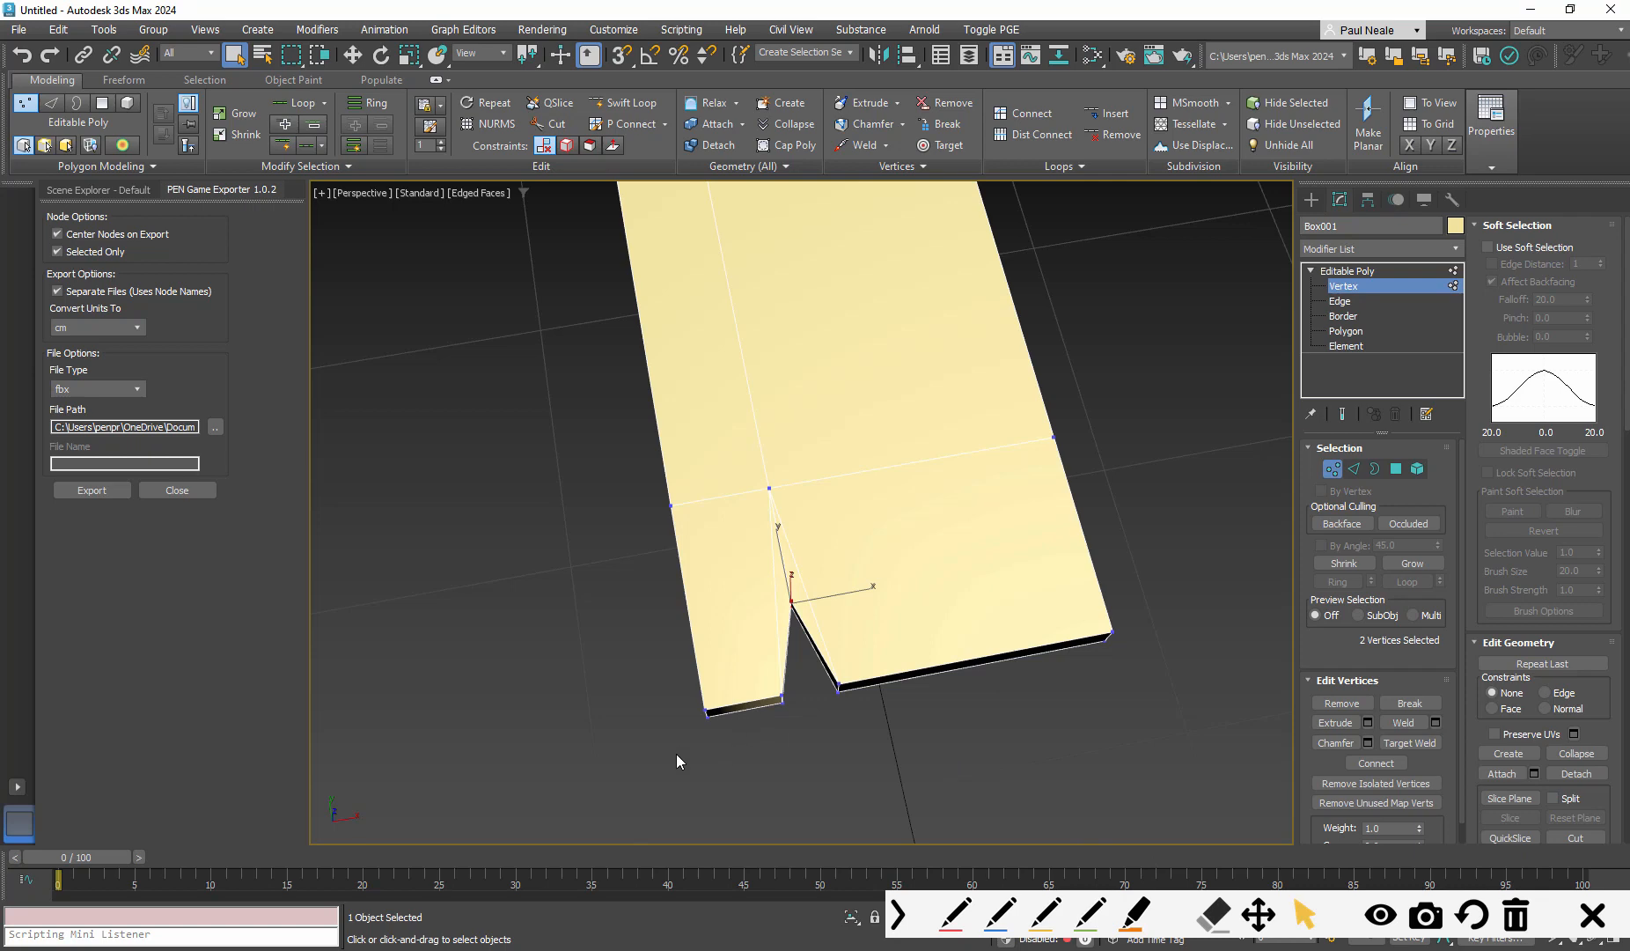
drag(735, 680, 734, 683)
alt+middle_drag(764, 709, 843, 761)
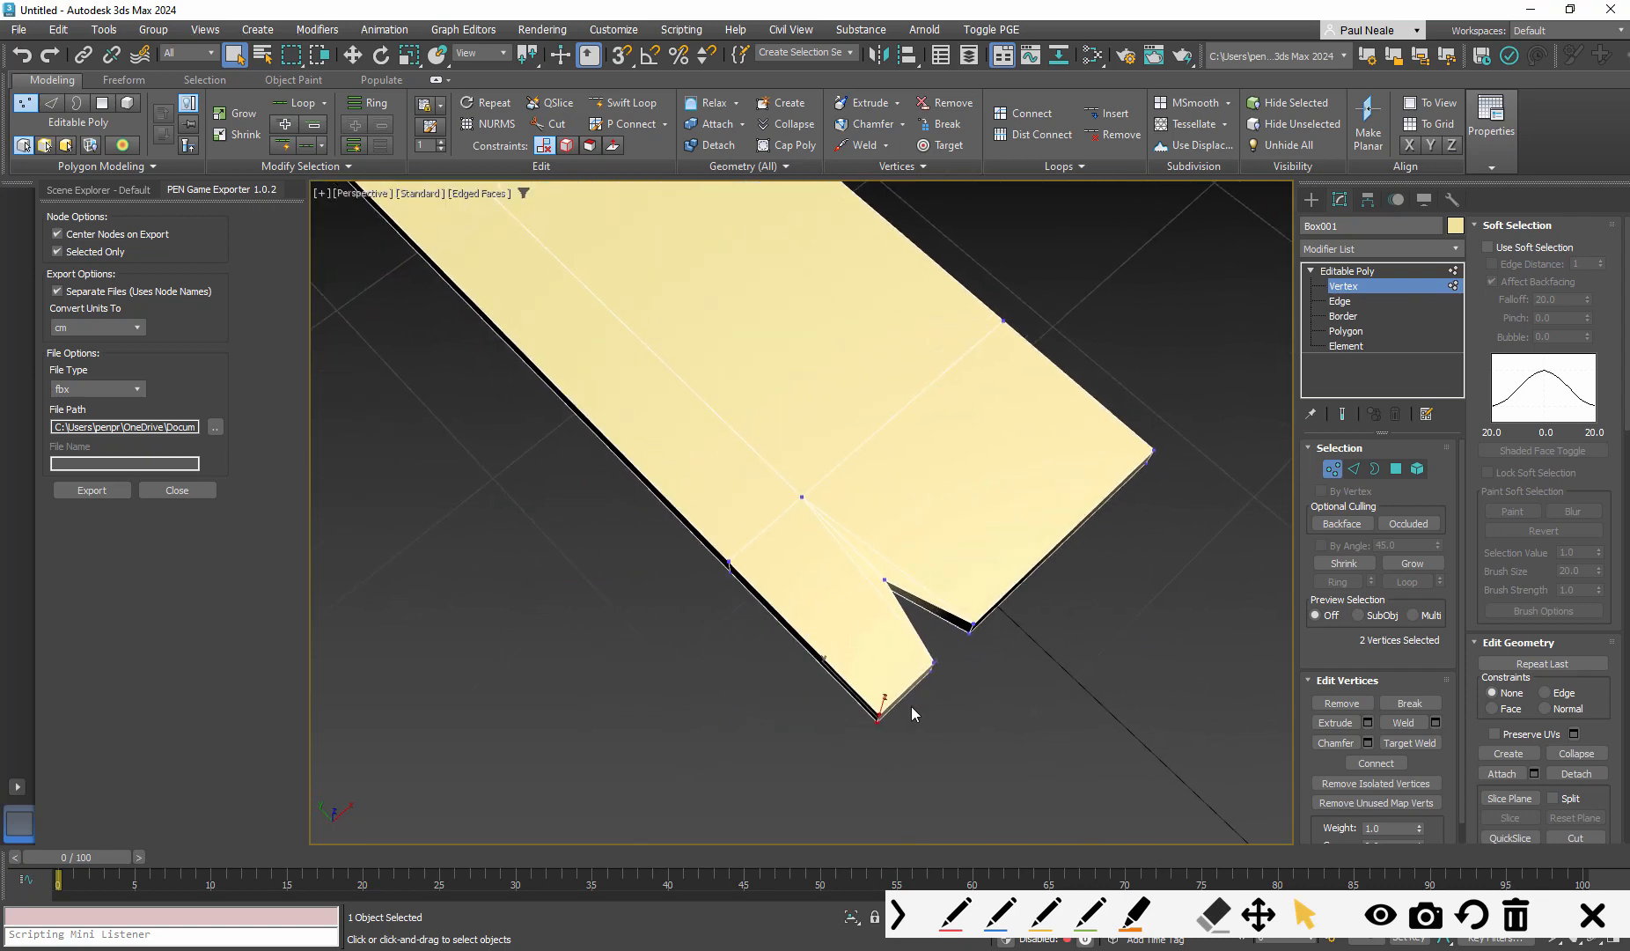
drag(900, 660, 901, 660)
click(969, 632)
alt+middle_drag(958, 651, 846, 534)
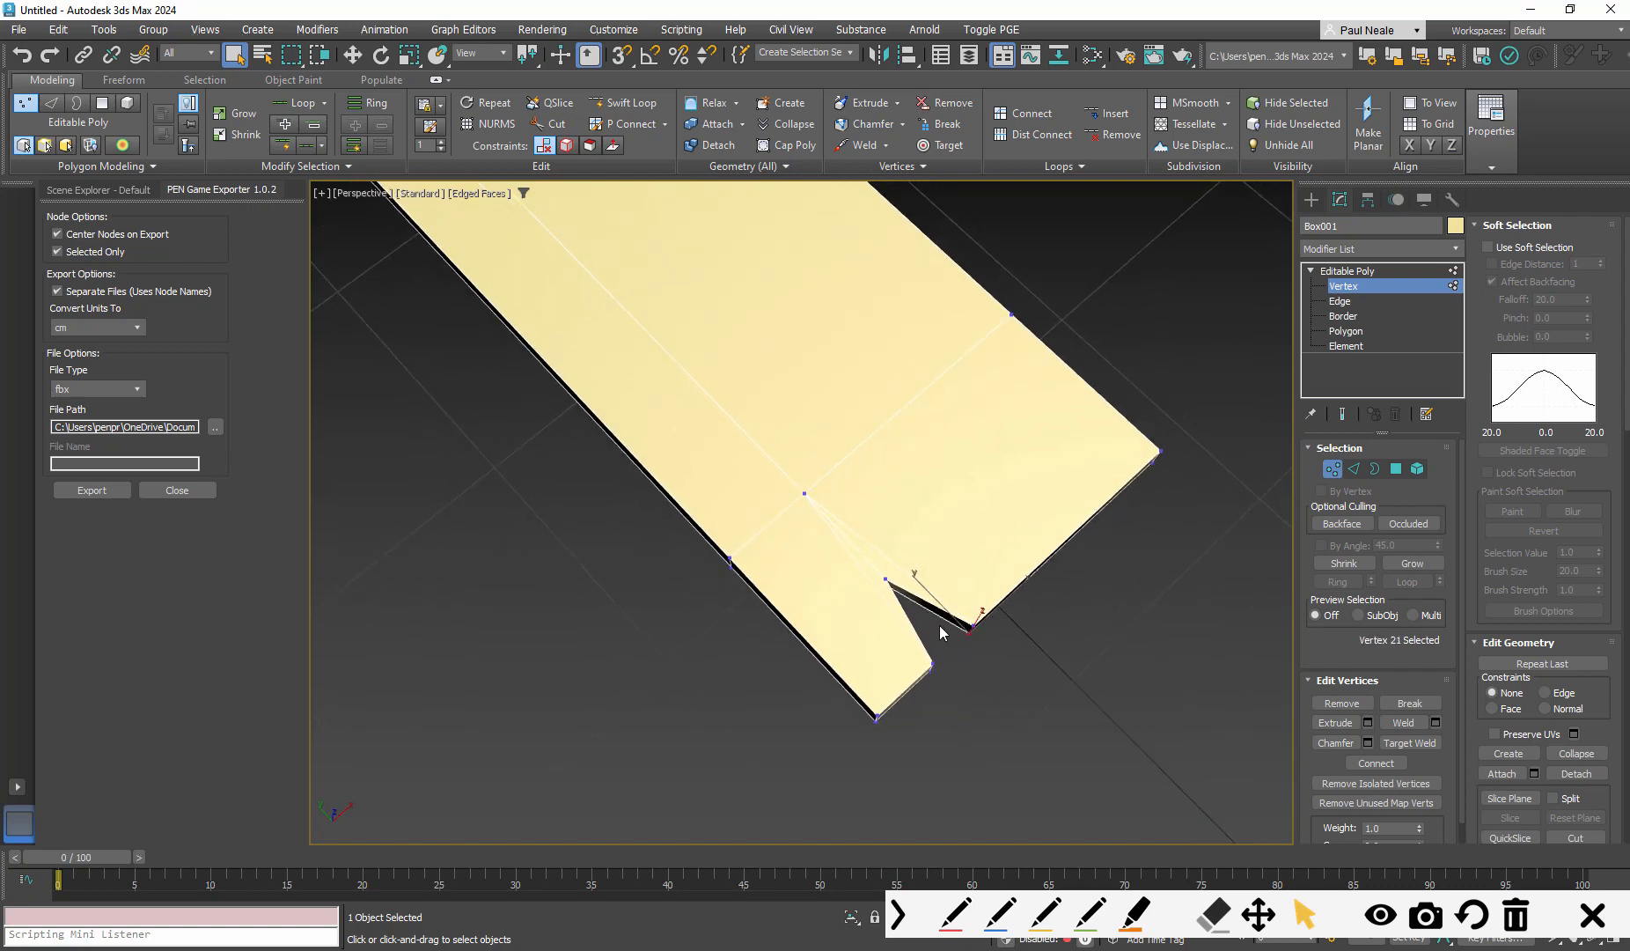
Annotate the selection tools on the screen and set the selection region to Lasso
click(956, 915)
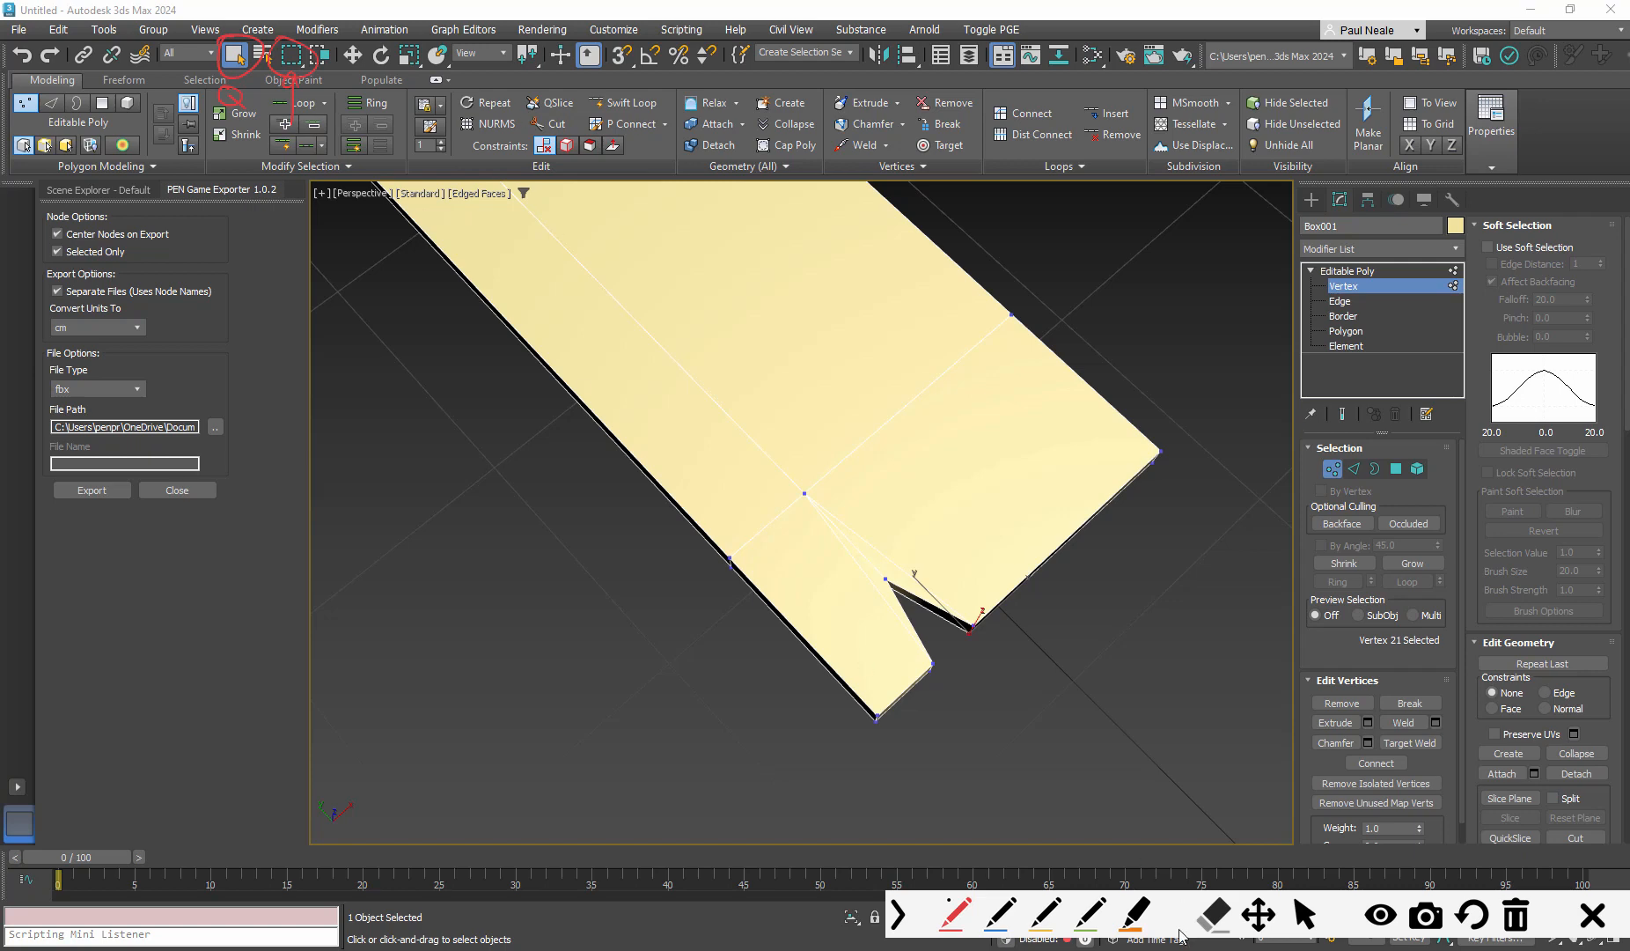
click(1308, 911)
middle_drag(693, 497, 700, 502)
key(q)
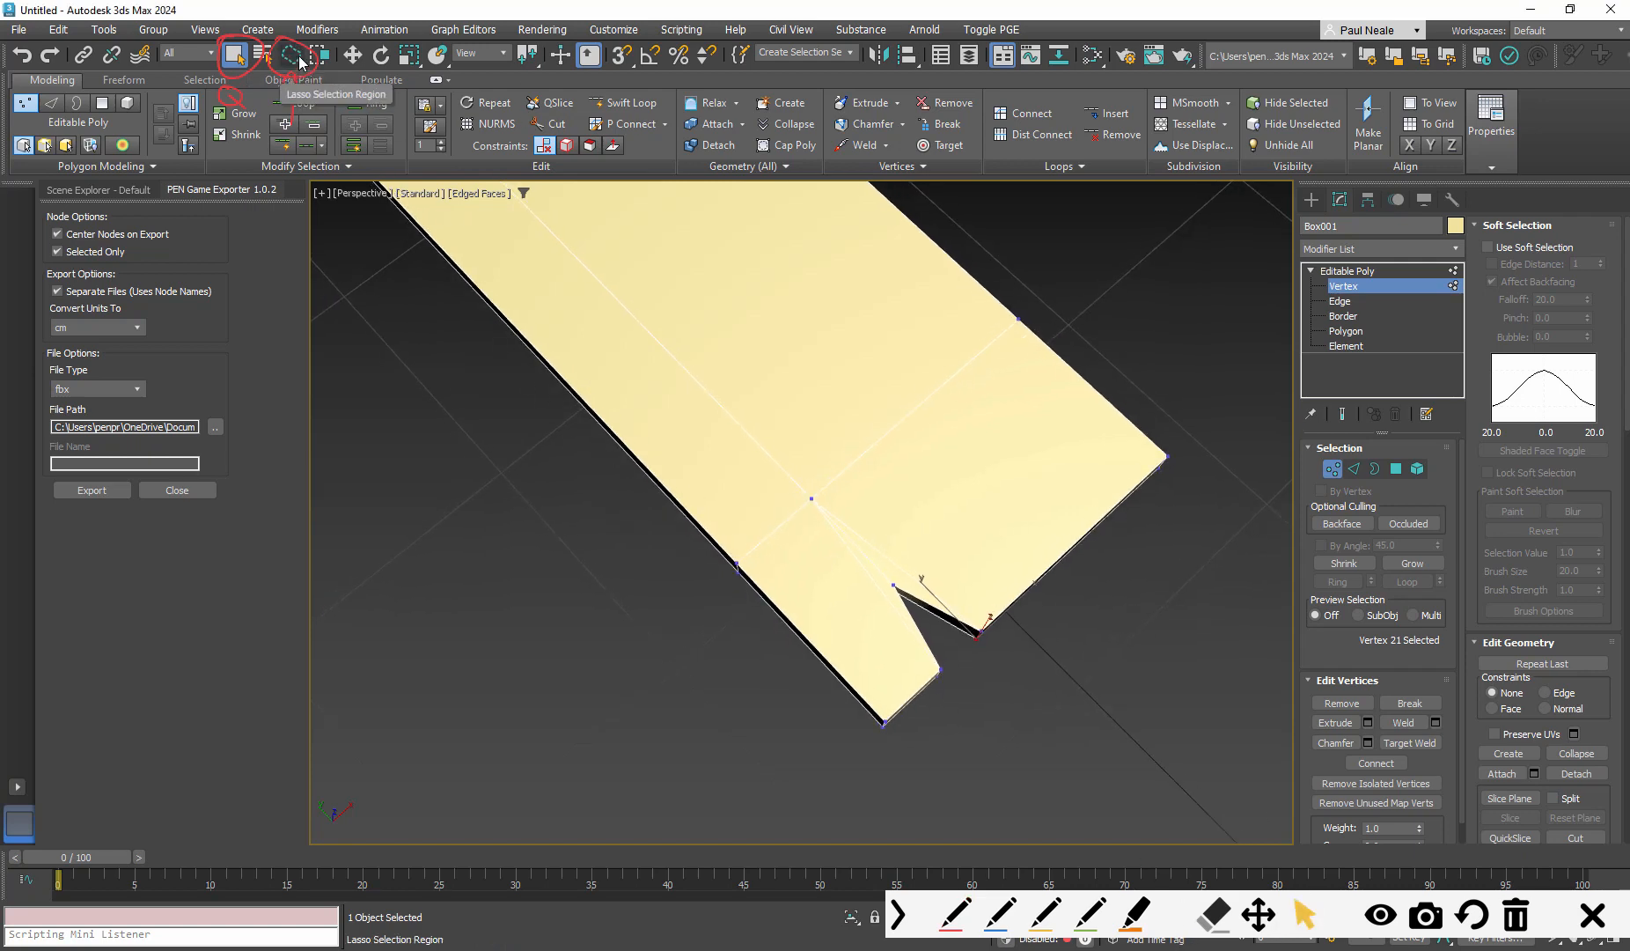
drag(300, 64, 306, 170)
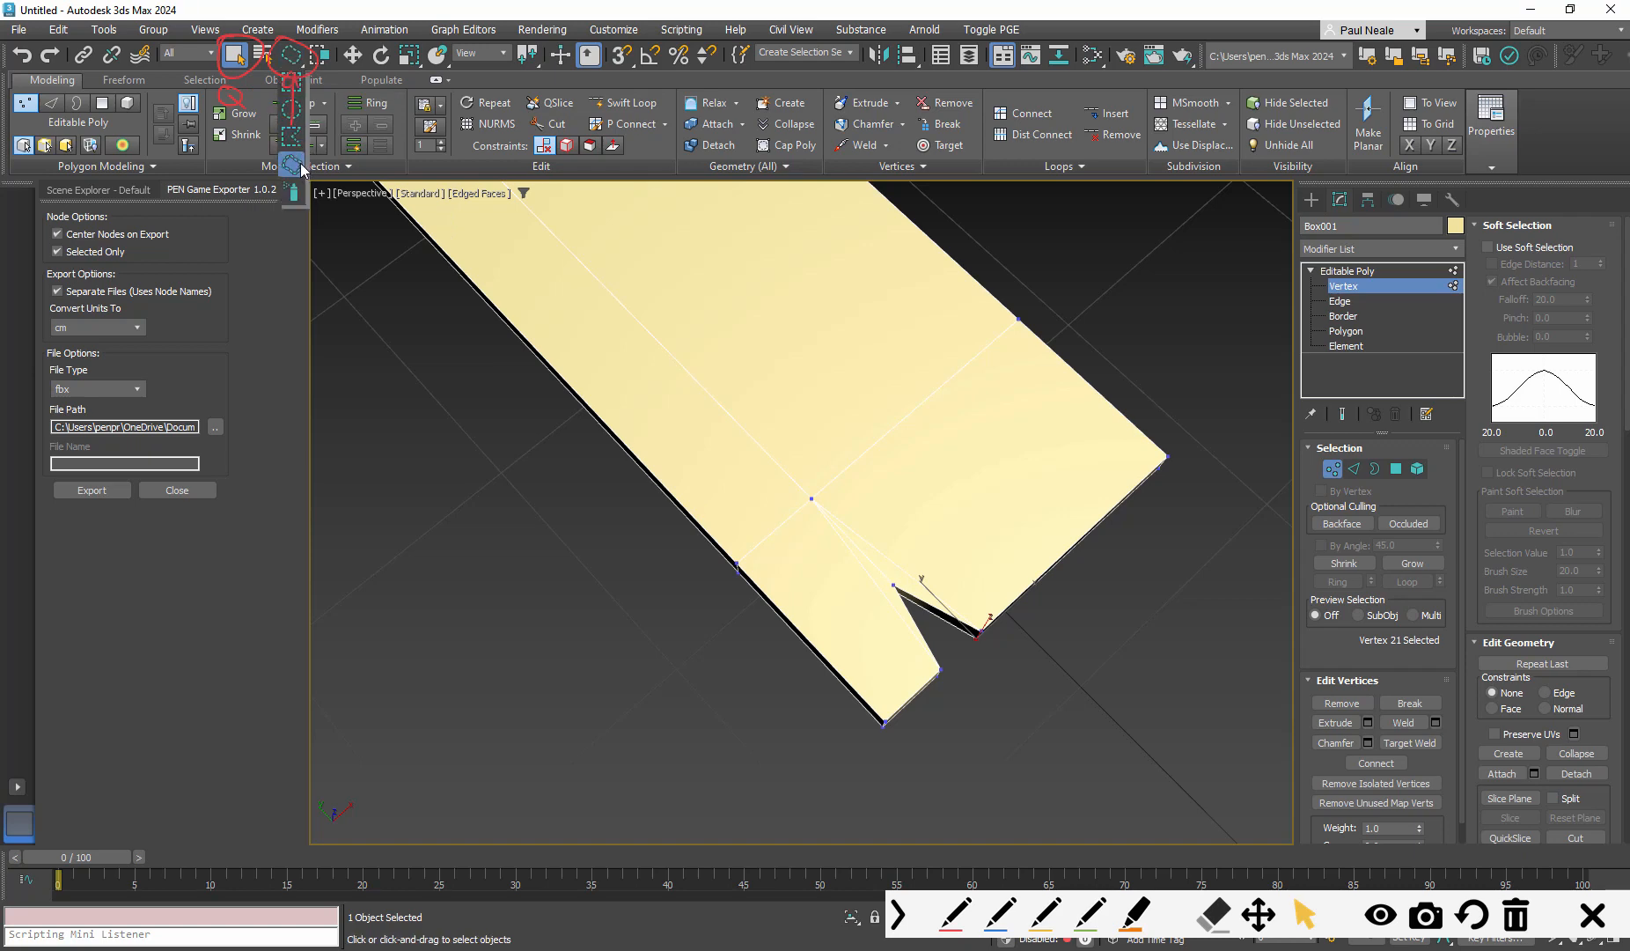
drag(300, 163, 300, 163)
Lasso-select the four front-end vertices on both sides of the notch
alt+middle_drag(792, 433, 815, 450)
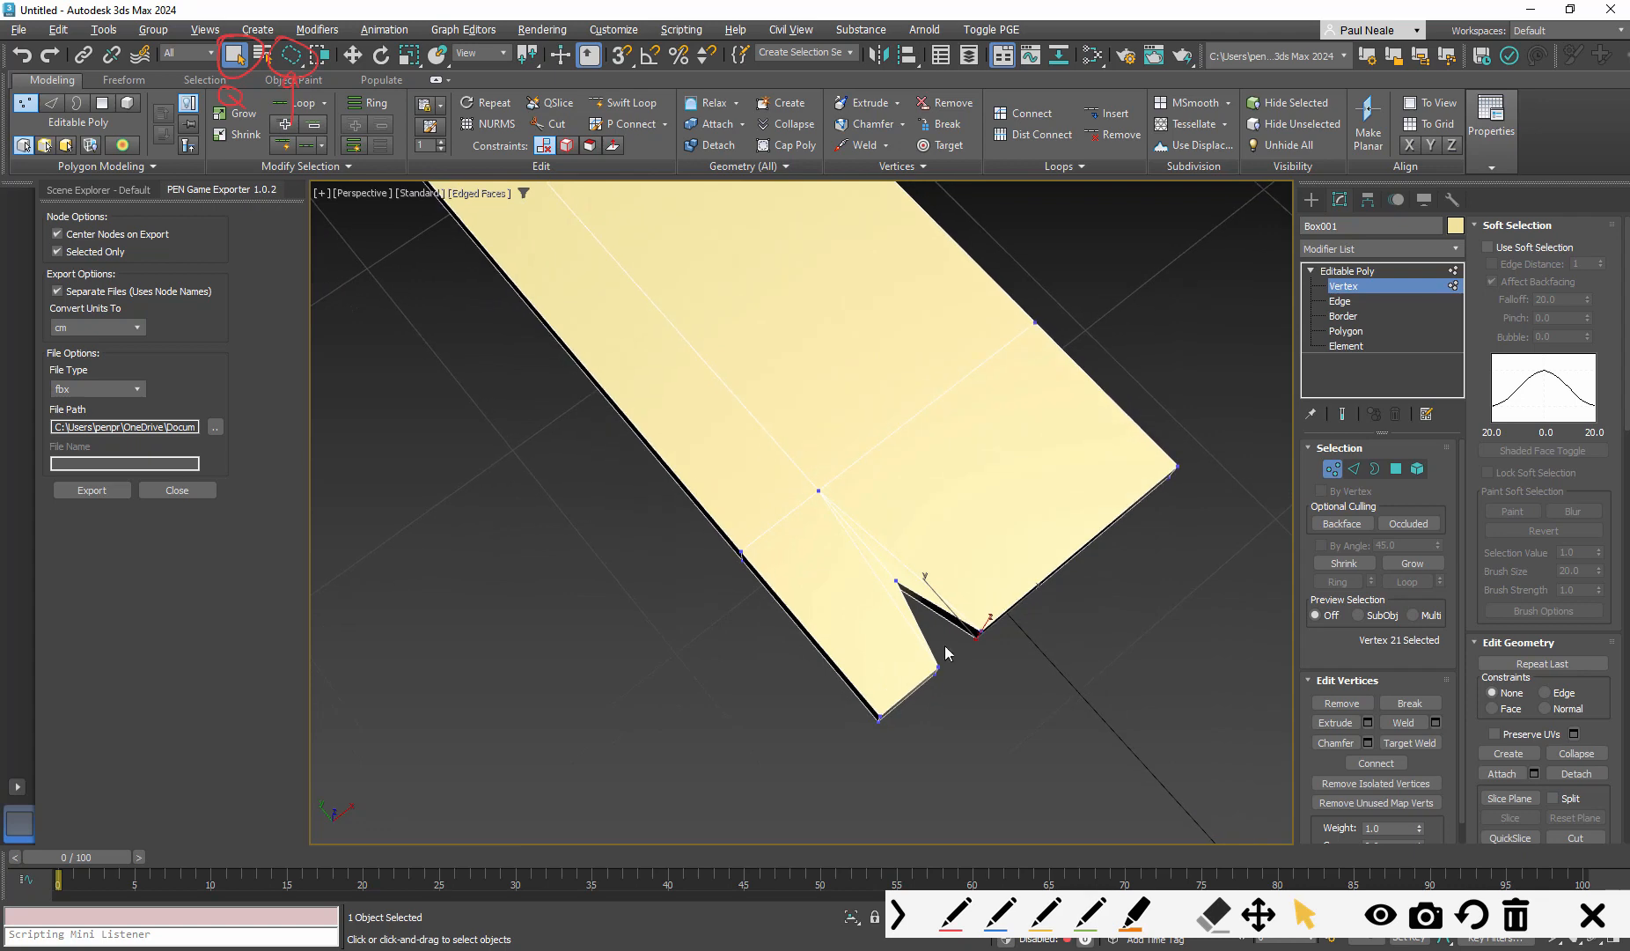
drag(805, 446, 818, 451)
mouse_move(881, 608)
alt+middle_down()
mouse_move(1004, 668)
mouse_move(935, 608)
alt+middle_up()
scroll(964, 661, up, 2)
mouse_move(737, 553)
alt+middle_down()
mouse_move(755, 556)
mouse_move(751, 596)
mouse_move(777, 539)
mouse_move(741, 561)
alt+middle_up()
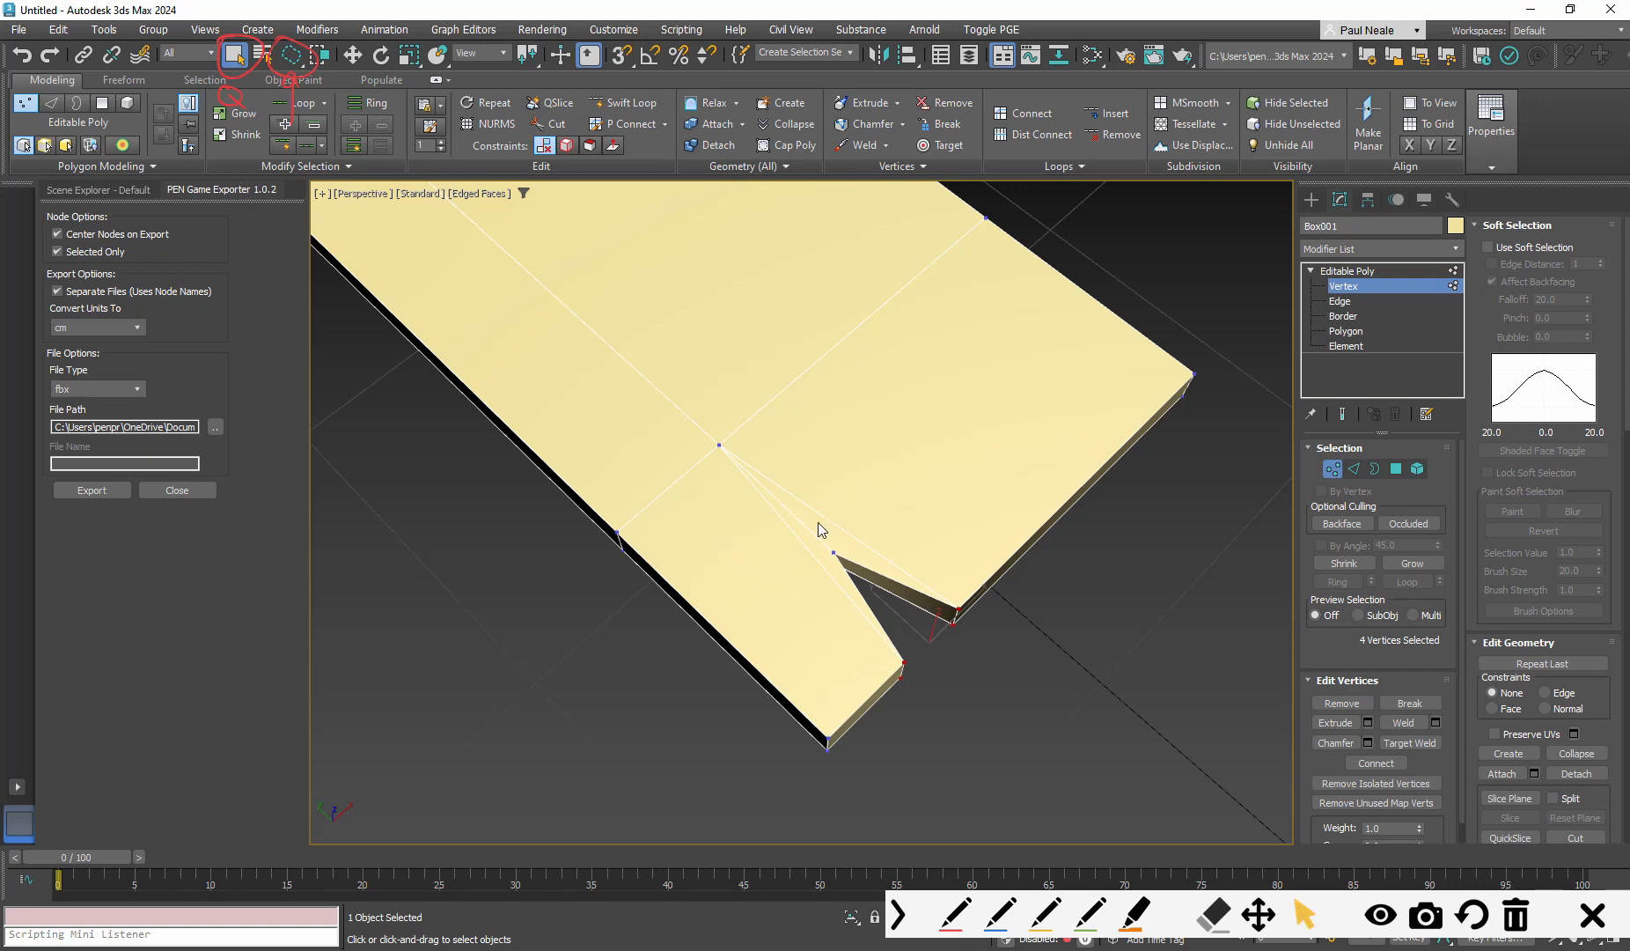
scroll(766, 548, up, 2)
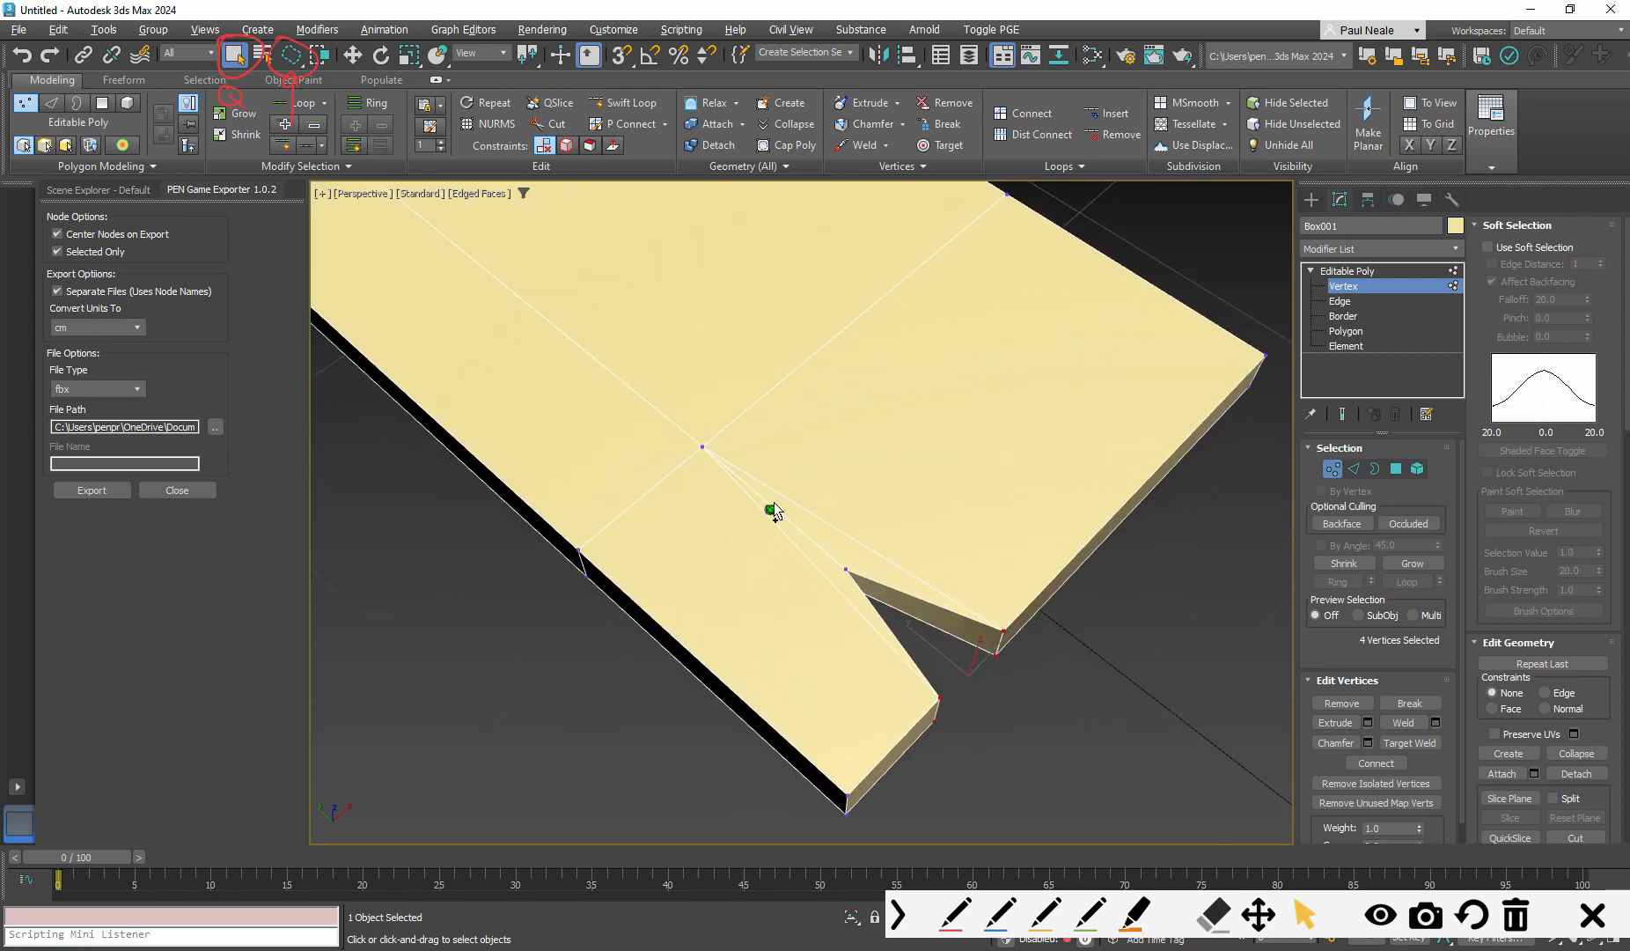
alt+middle_drag(830, 520, 895, 587)
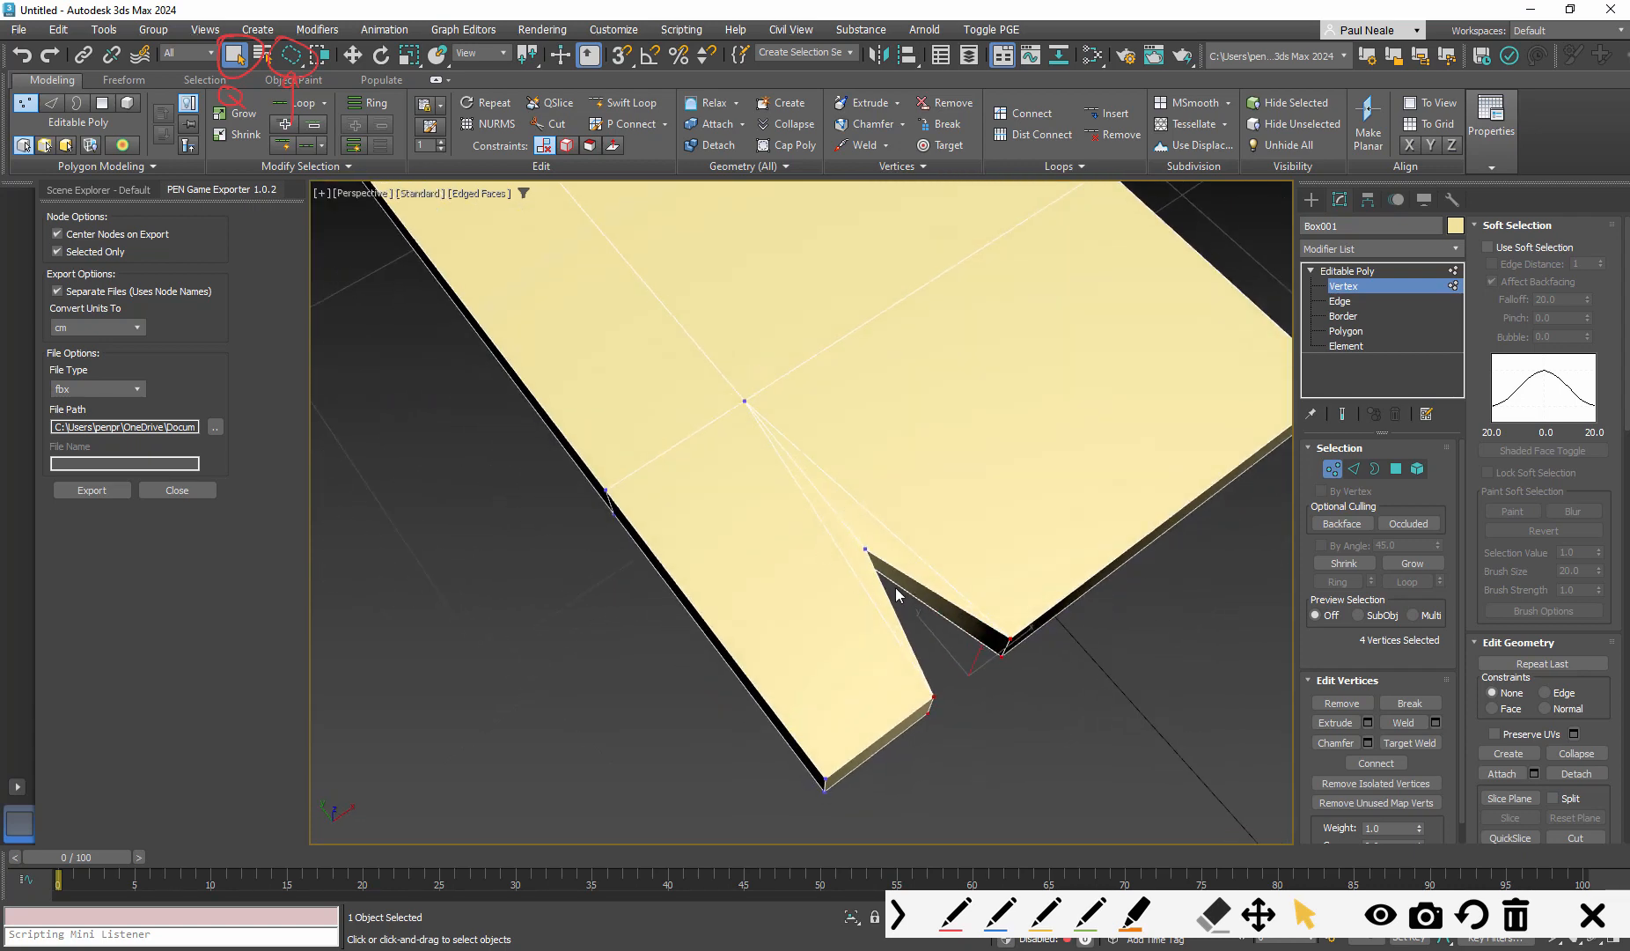
Lasso-select the outer corner vertices of the narrow prong and move them slightly back along the plank
alt+middle_drag(807, 539, 729, 732)
drag(729, 732, 684, 669)
alt+middle_drag(685, 669, 718, 661)
key(w)
drag(718, 661, 716, 636)
scroll(736, 616, down, 3)
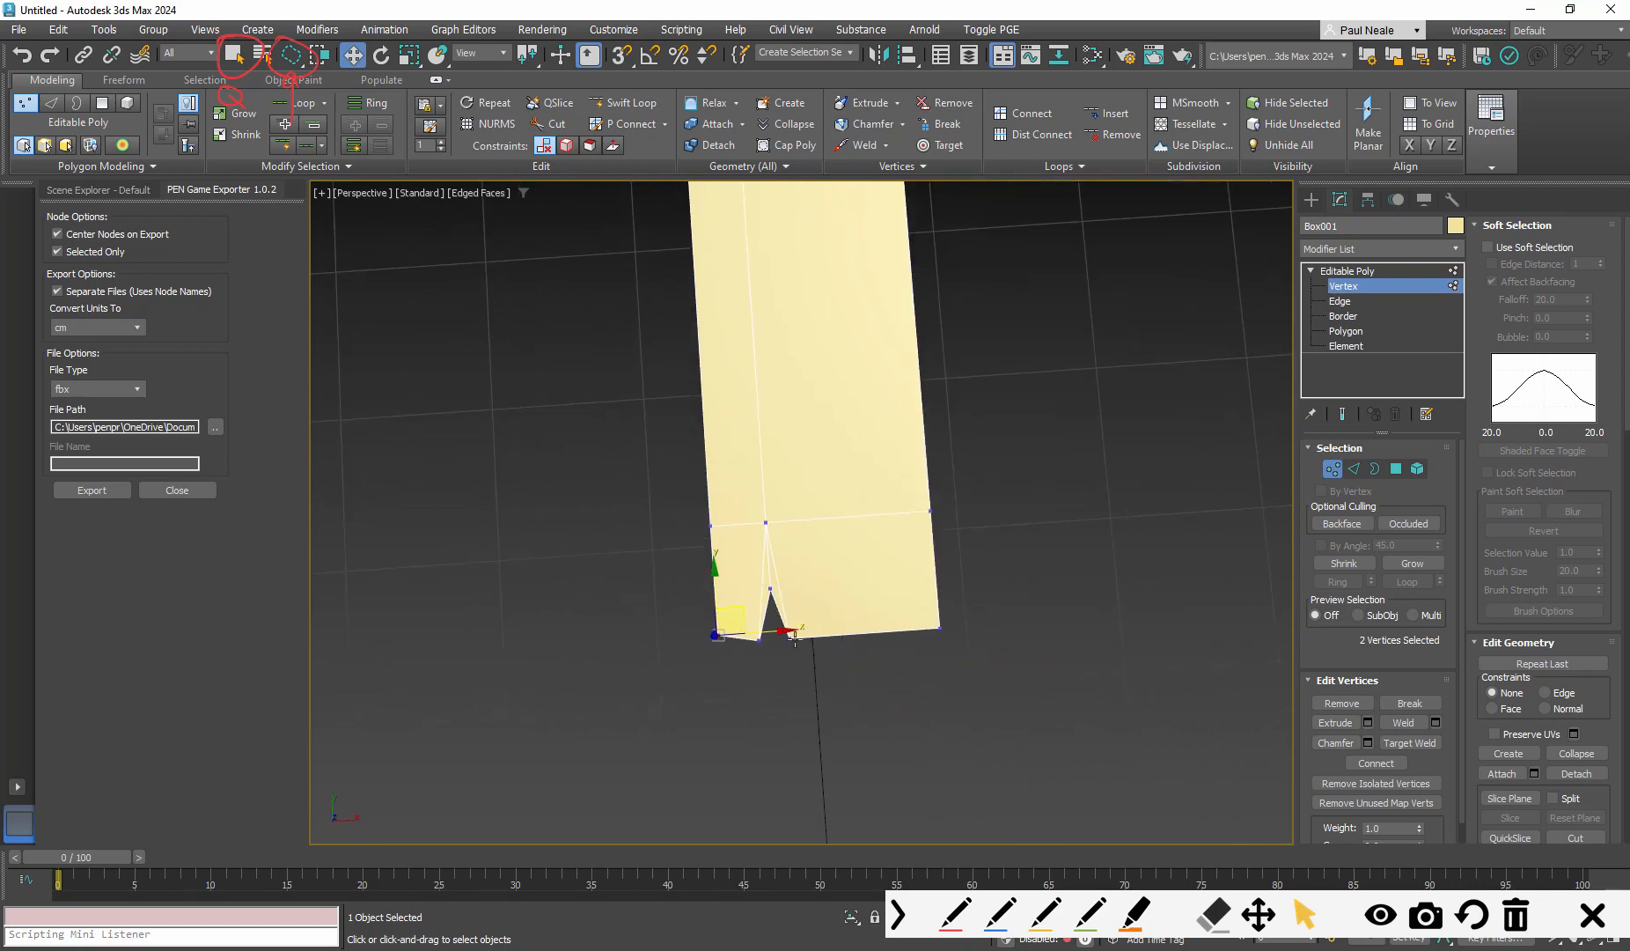
Lasso-select the vertex pair on the wide side of the notch and move it to make the broken end uneven
alt+middle_drag(736, 616, 778, 667)
scroll(778, 668, up, 3)
scroll(778, 667, up, 3)
drag(844, 626, 825, 567)
alt+middle_drag(780, 588, 761, 561)
scroll(760, 562, down, 5)
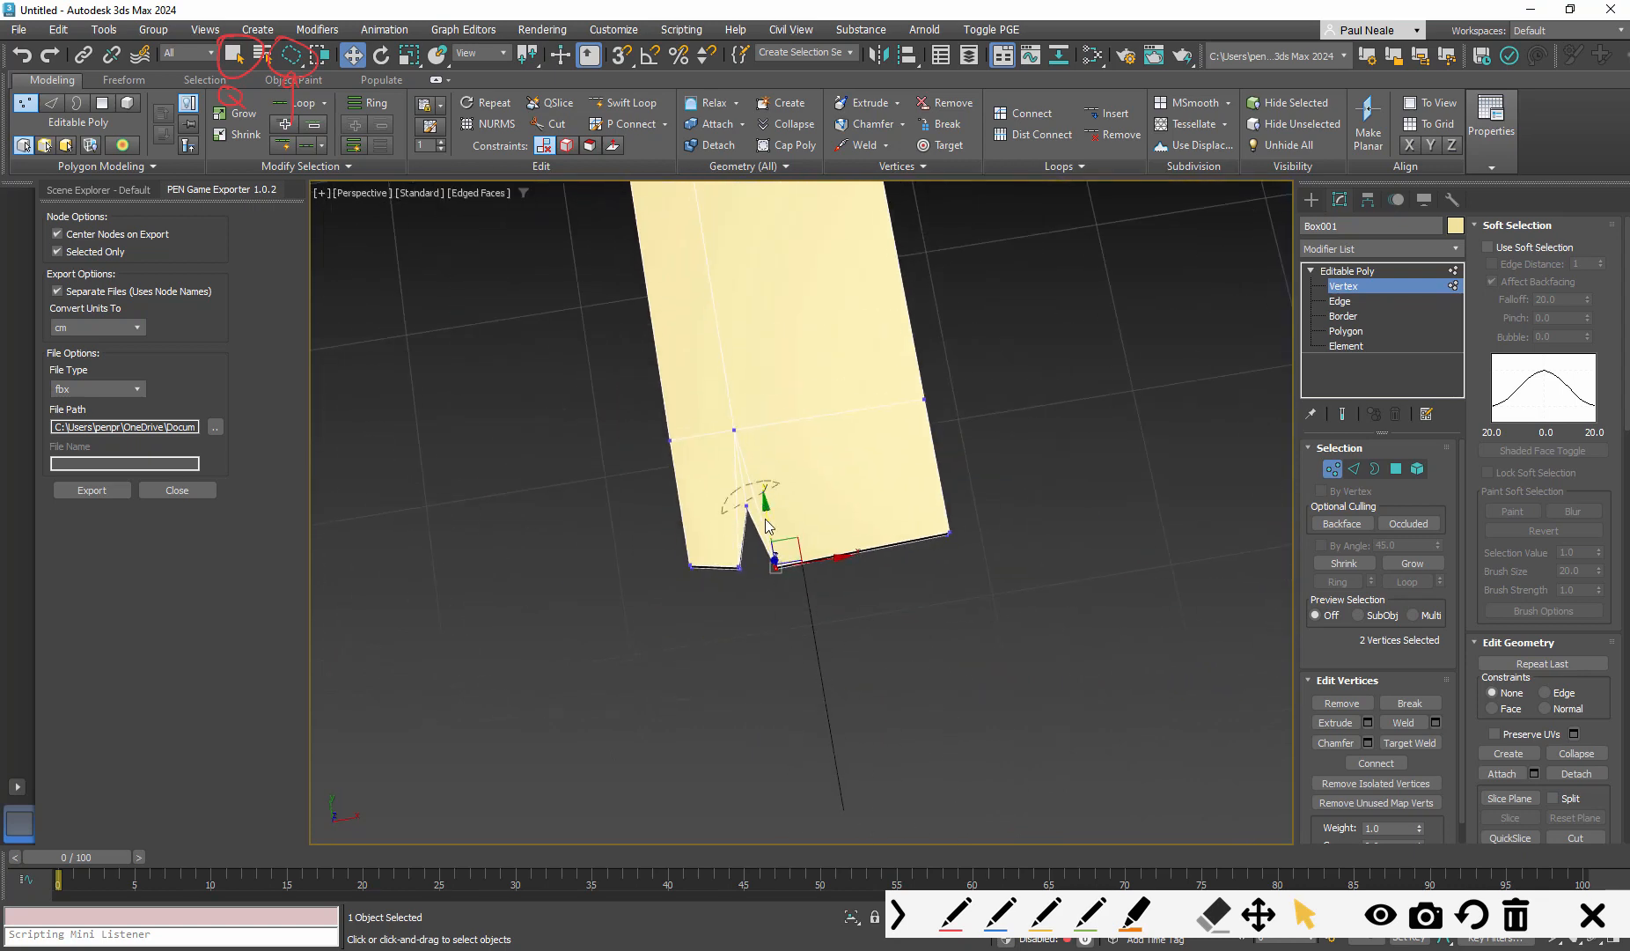
Insert a lengthwise Swift Loop through the middle of the wide section beside the notch
mouse_move(849, 501)
alt+middle_down()
mouse_move(862, 459)
mouse_move(817, 542)
alt+middle_up()
key(alt+1)
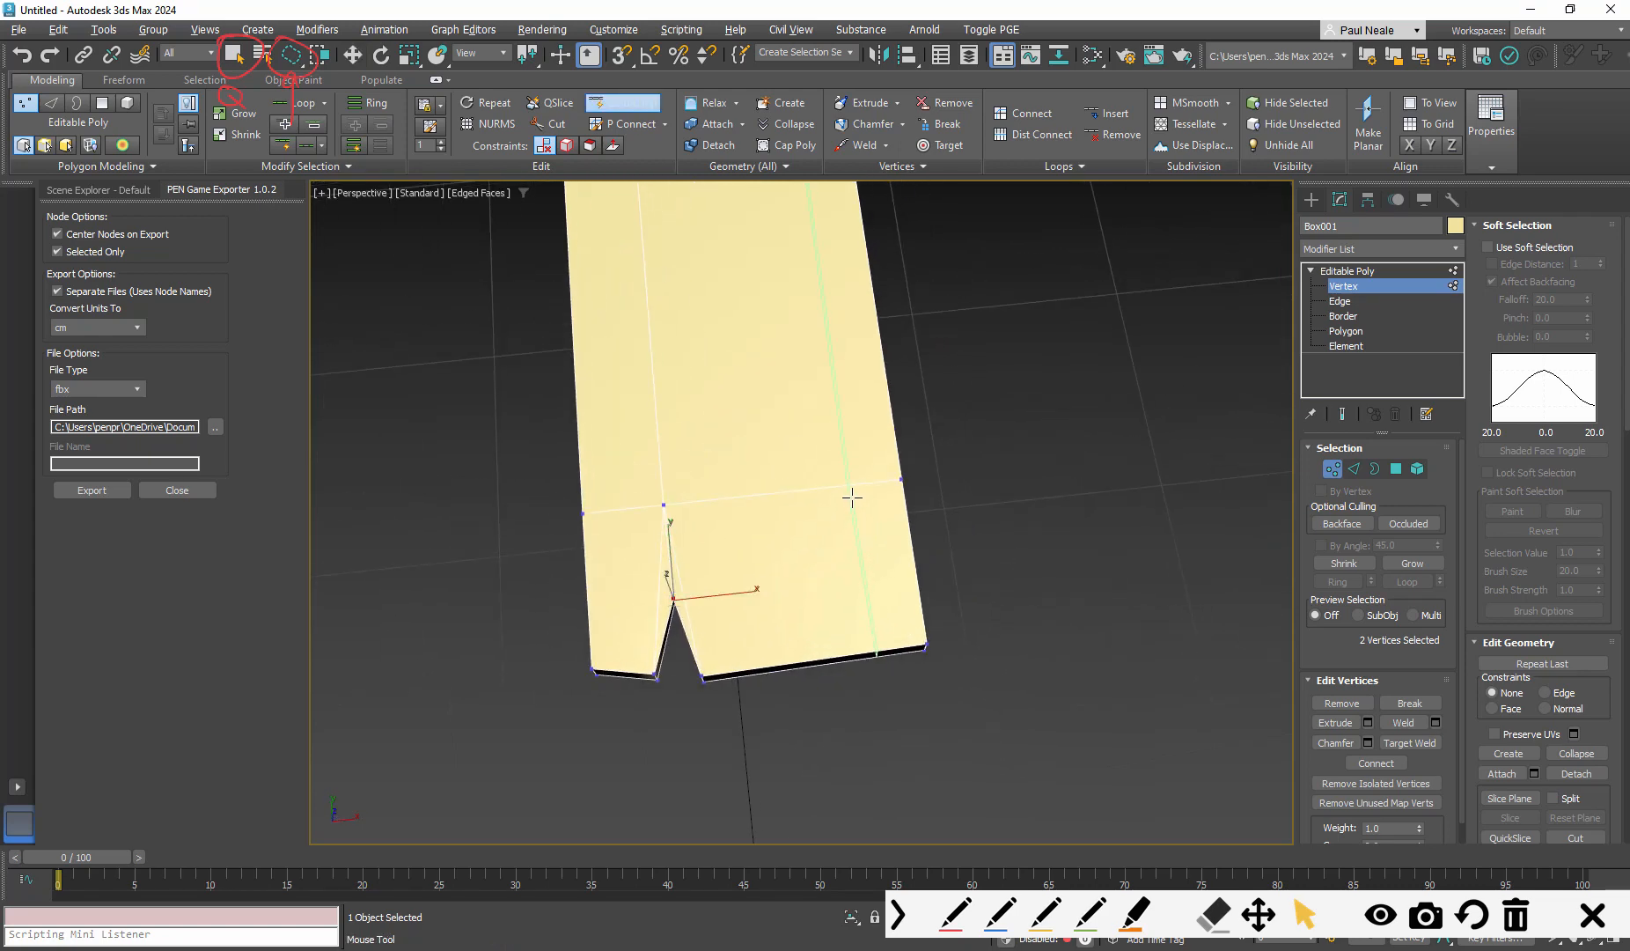
click(769, 516)
scroll(815, 590, up, 5)
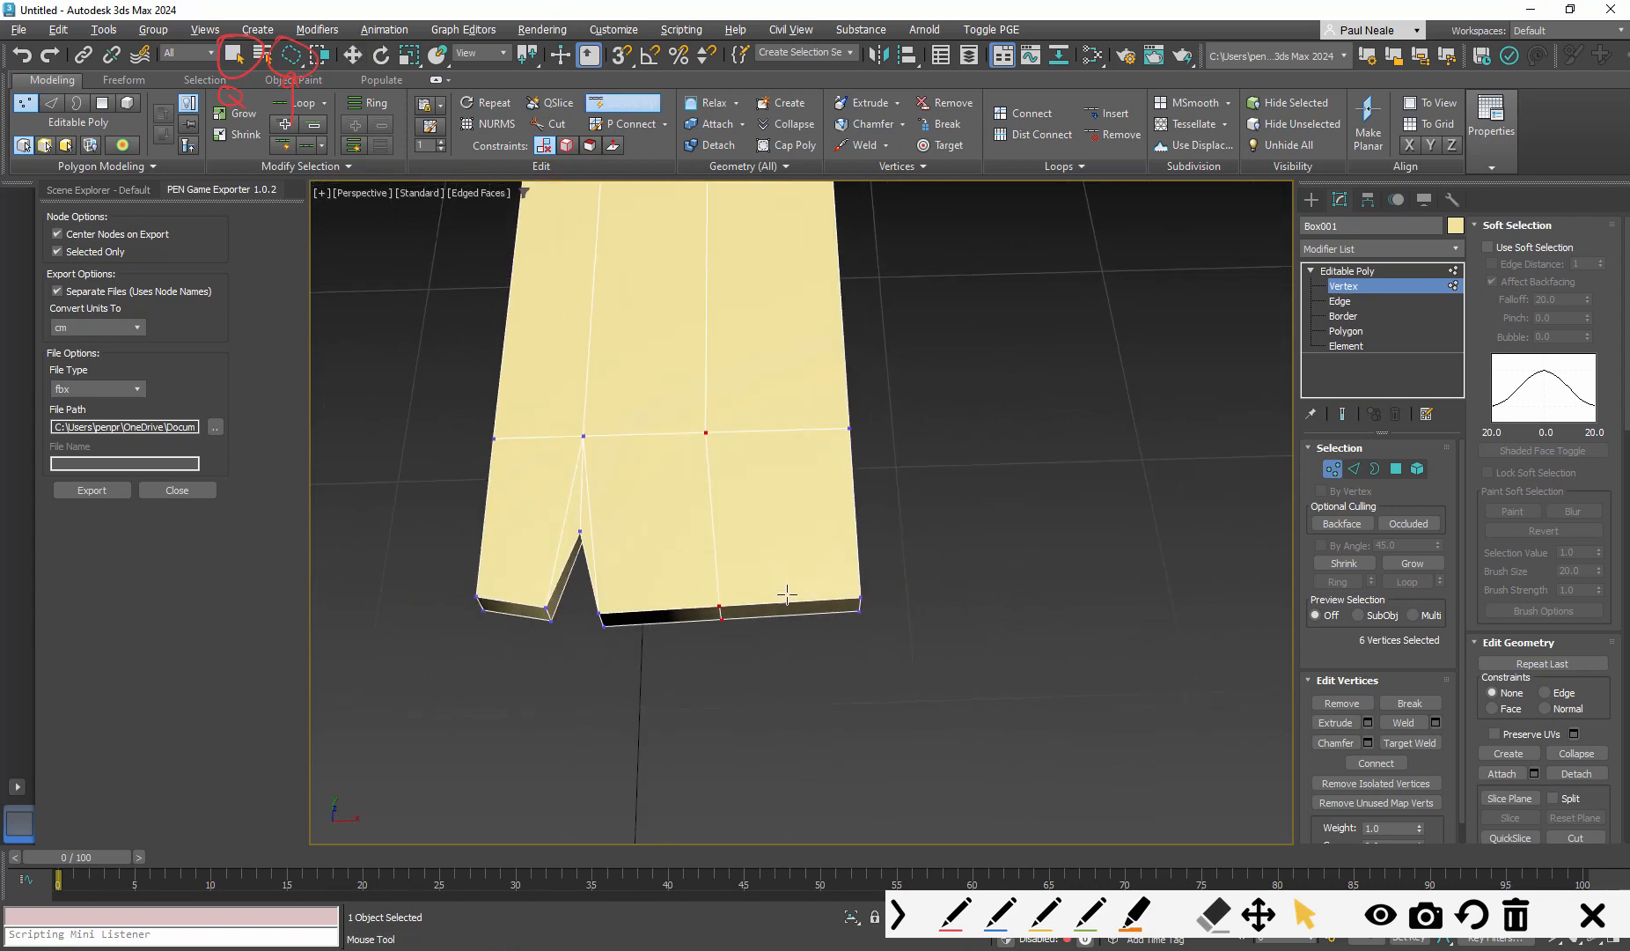
middle_drag(773, 545, 819, 532)
right_click(837, 511)
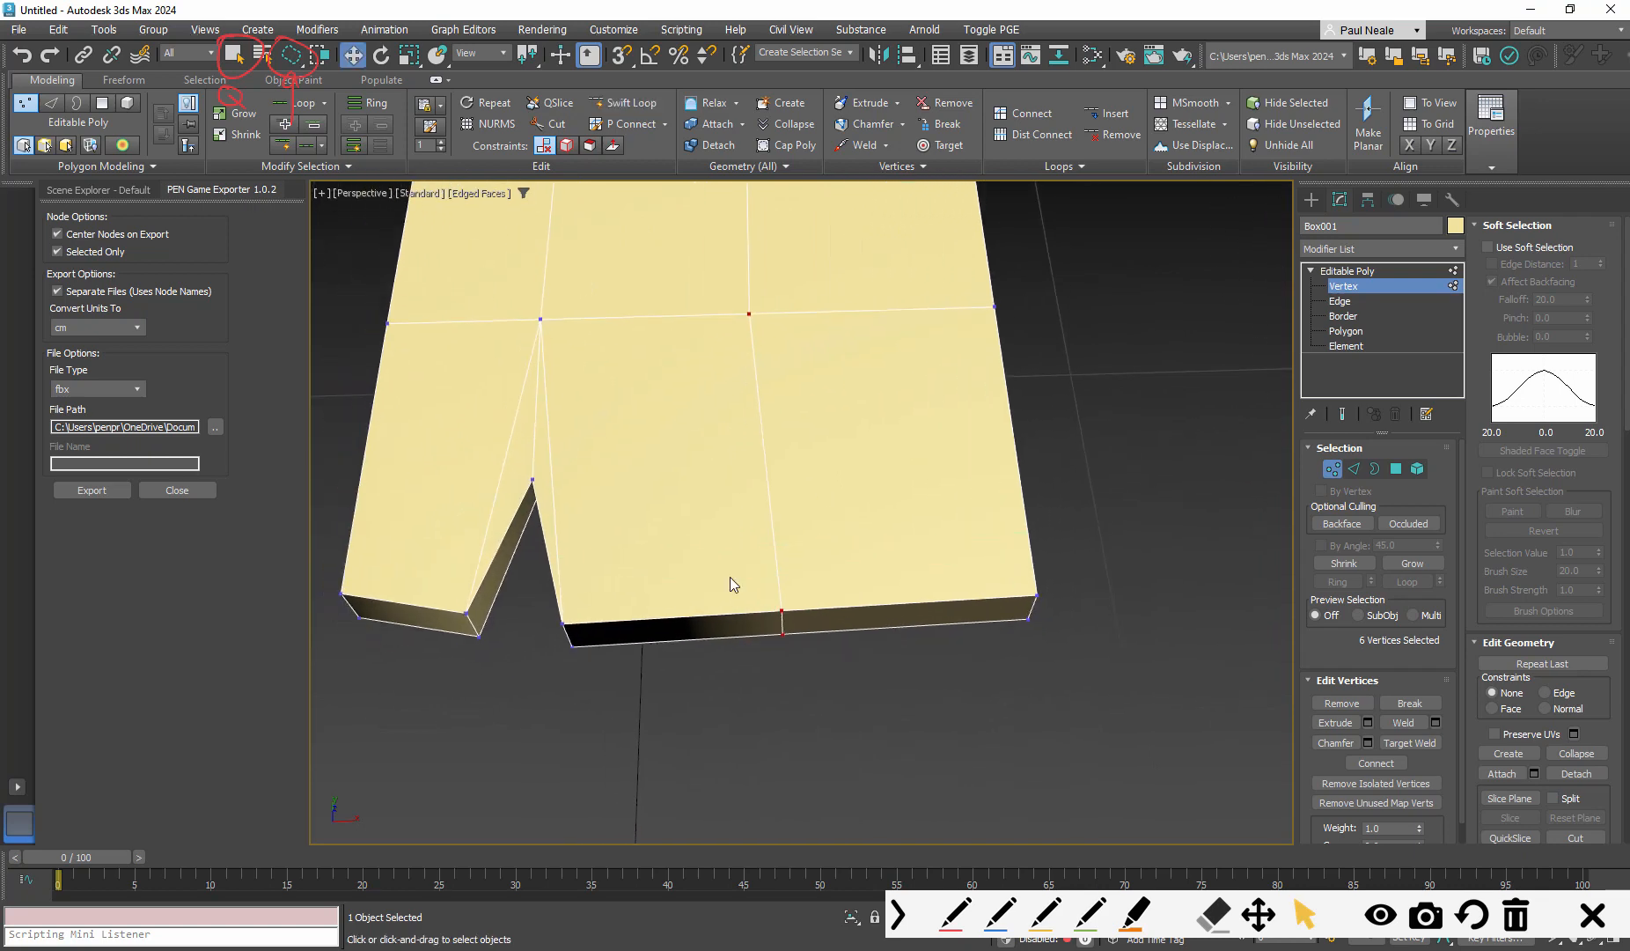
Cut edges from the new loop's intersection to the front end on both sides of the loop, over the top, end and underside
alt+middle_drag(730, 577, 783, 560)
middle_drag(909, 499, 879, 516)
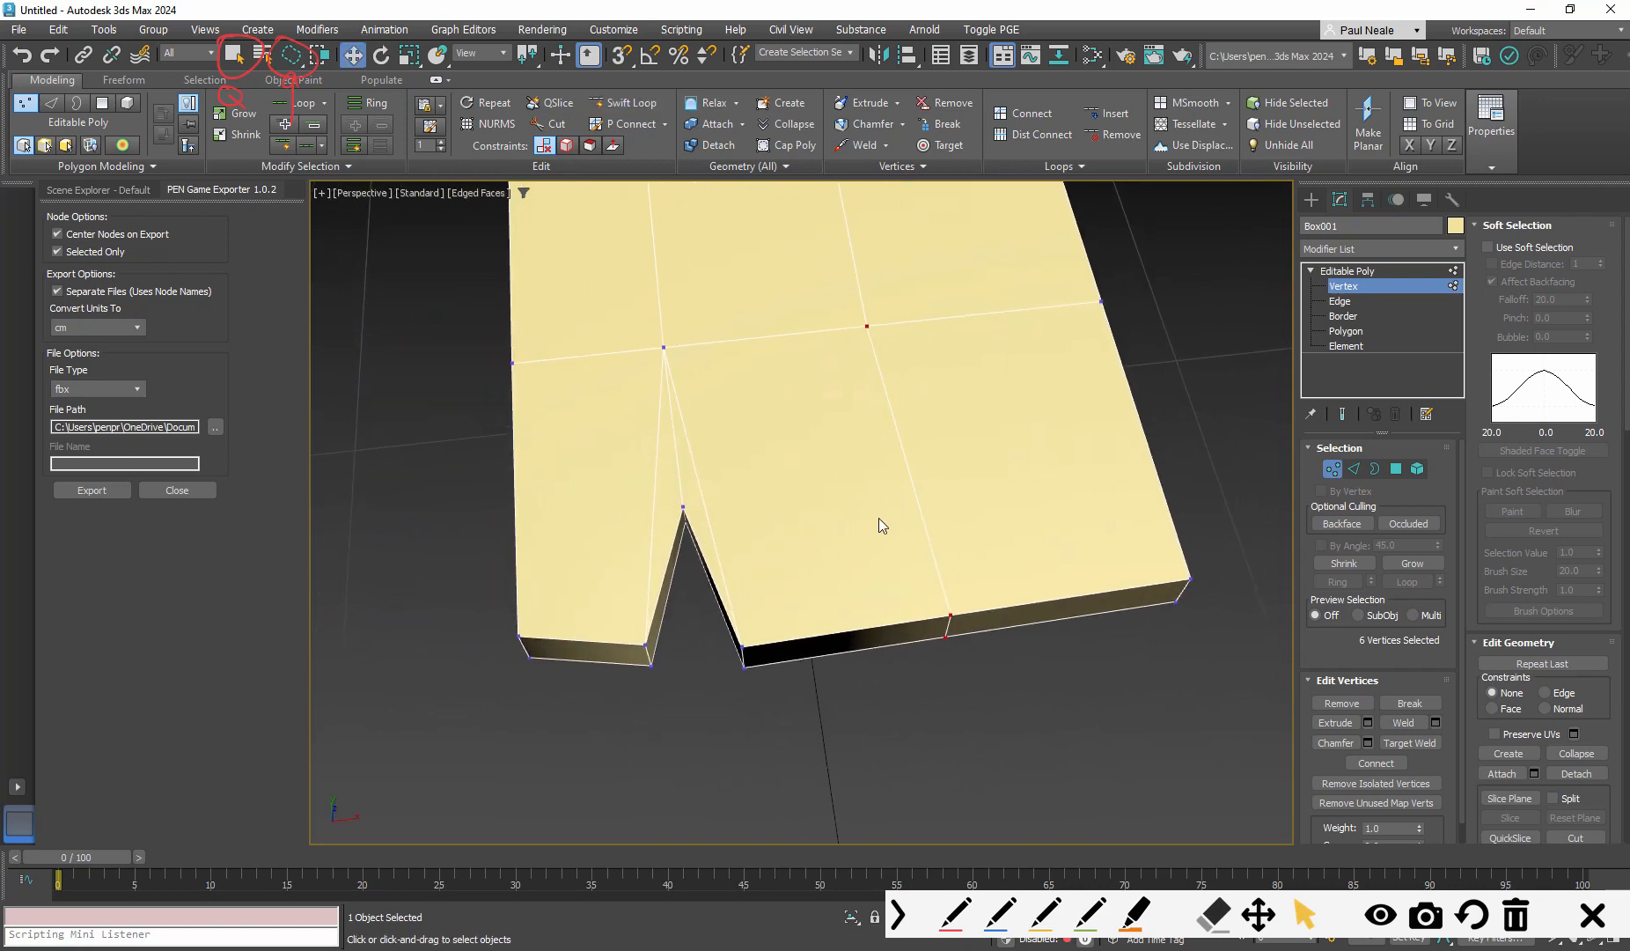
key(alt+c)
click(865, 327)
click(916, 621)
click(908, 642)
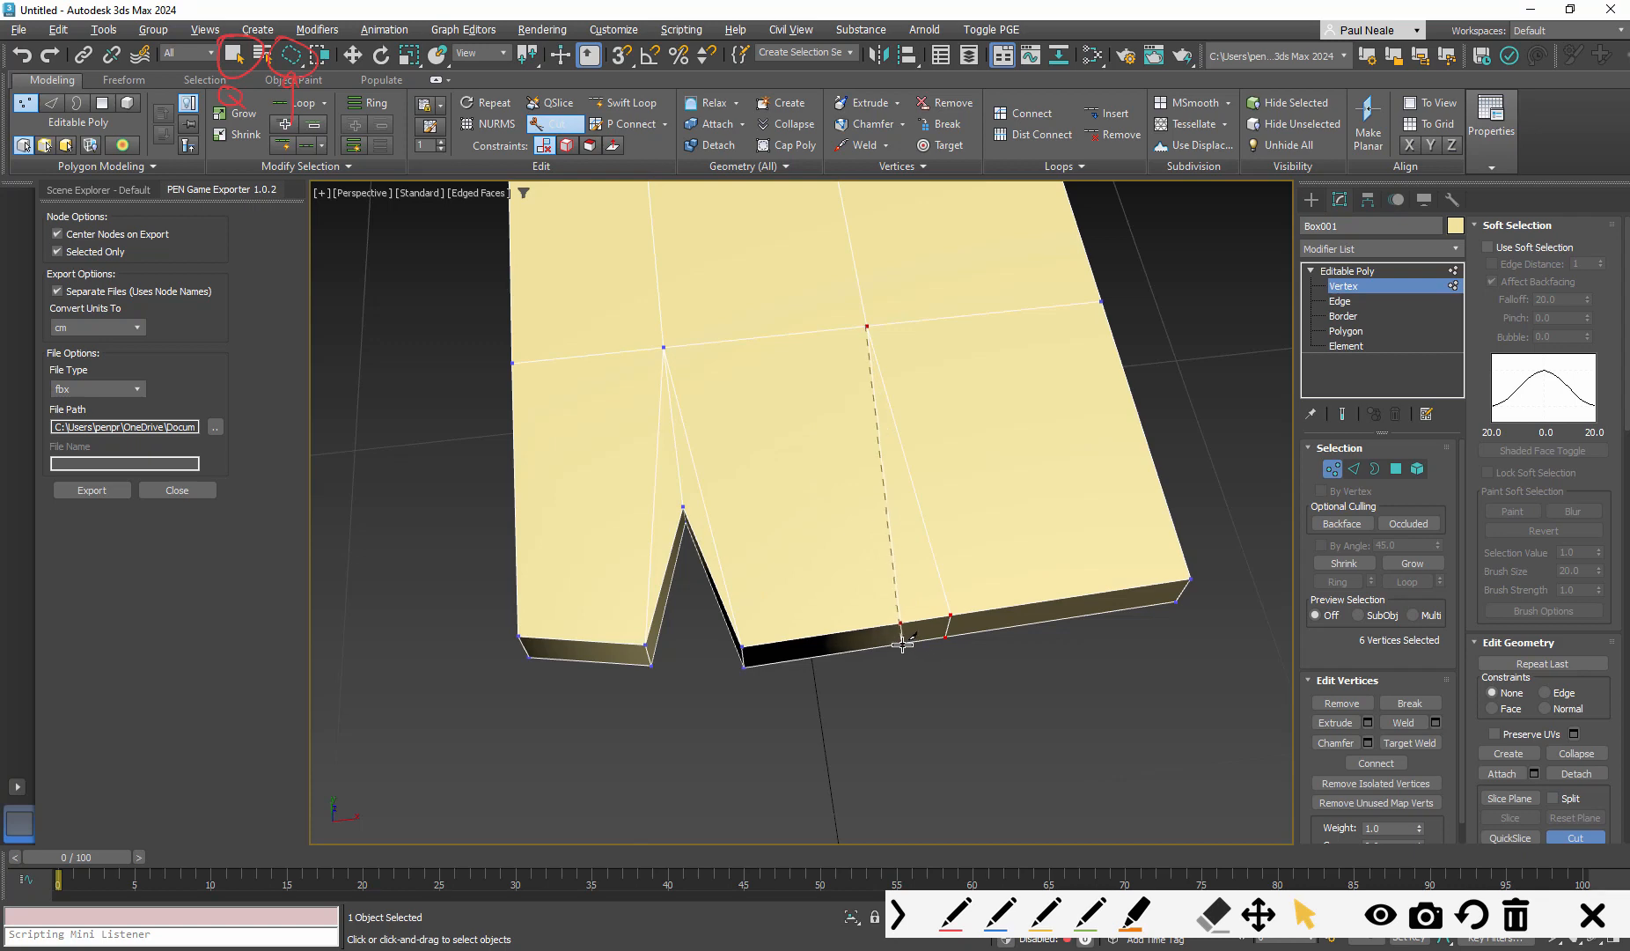
alt+middle_drag(903, 642, 757, 365)
click(772, 371)
click(818, 223)
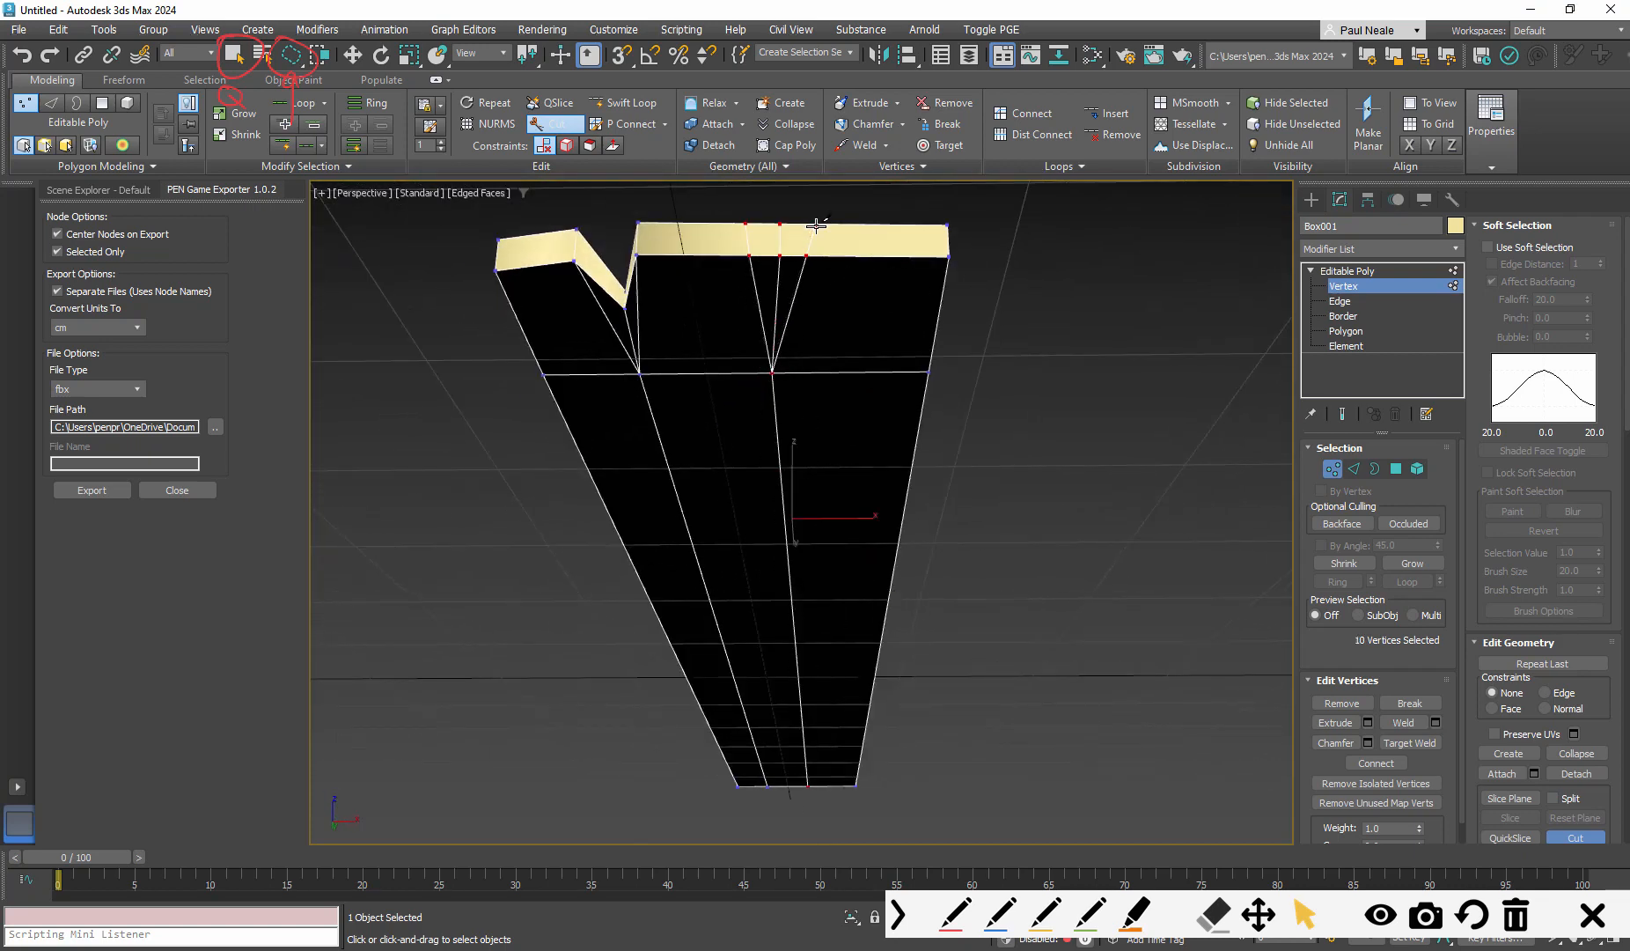
alt+middle_drag(866, 416, 871, 528)
click(756, 682)
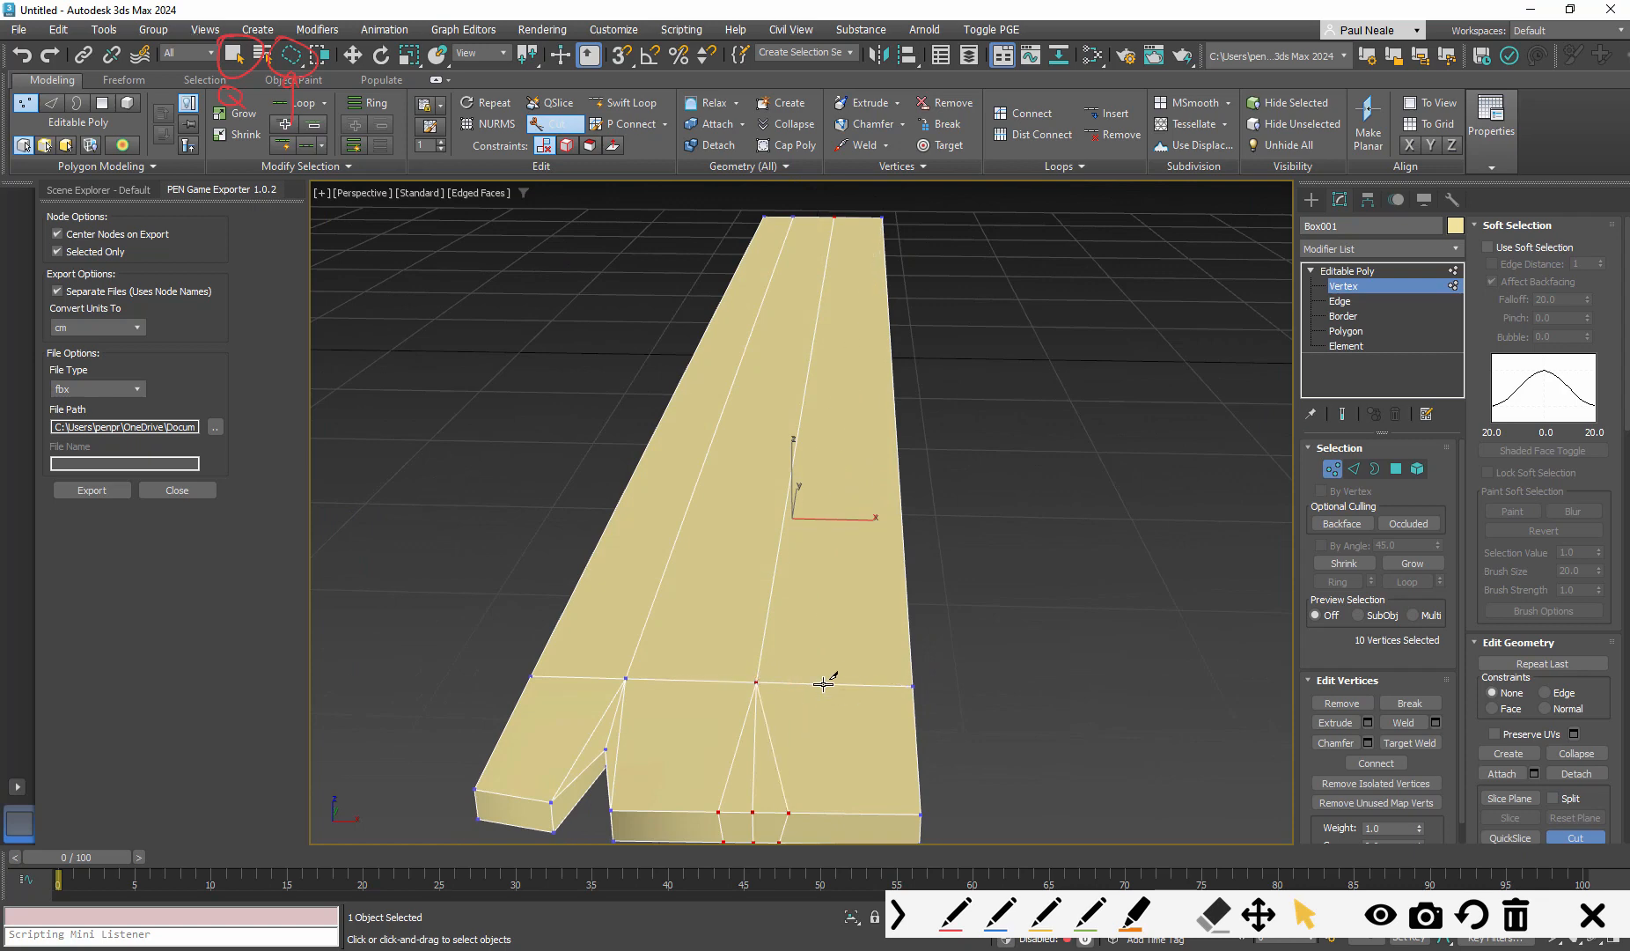
alt+middle_drag(825, 683, 889, 490)
right_click(892, 501)
Move the middle vertex pair of the new cuts back into the plank to form a second V-notch
scroll(836, 683, up, 3)
drag(806, 650, 809, 595)
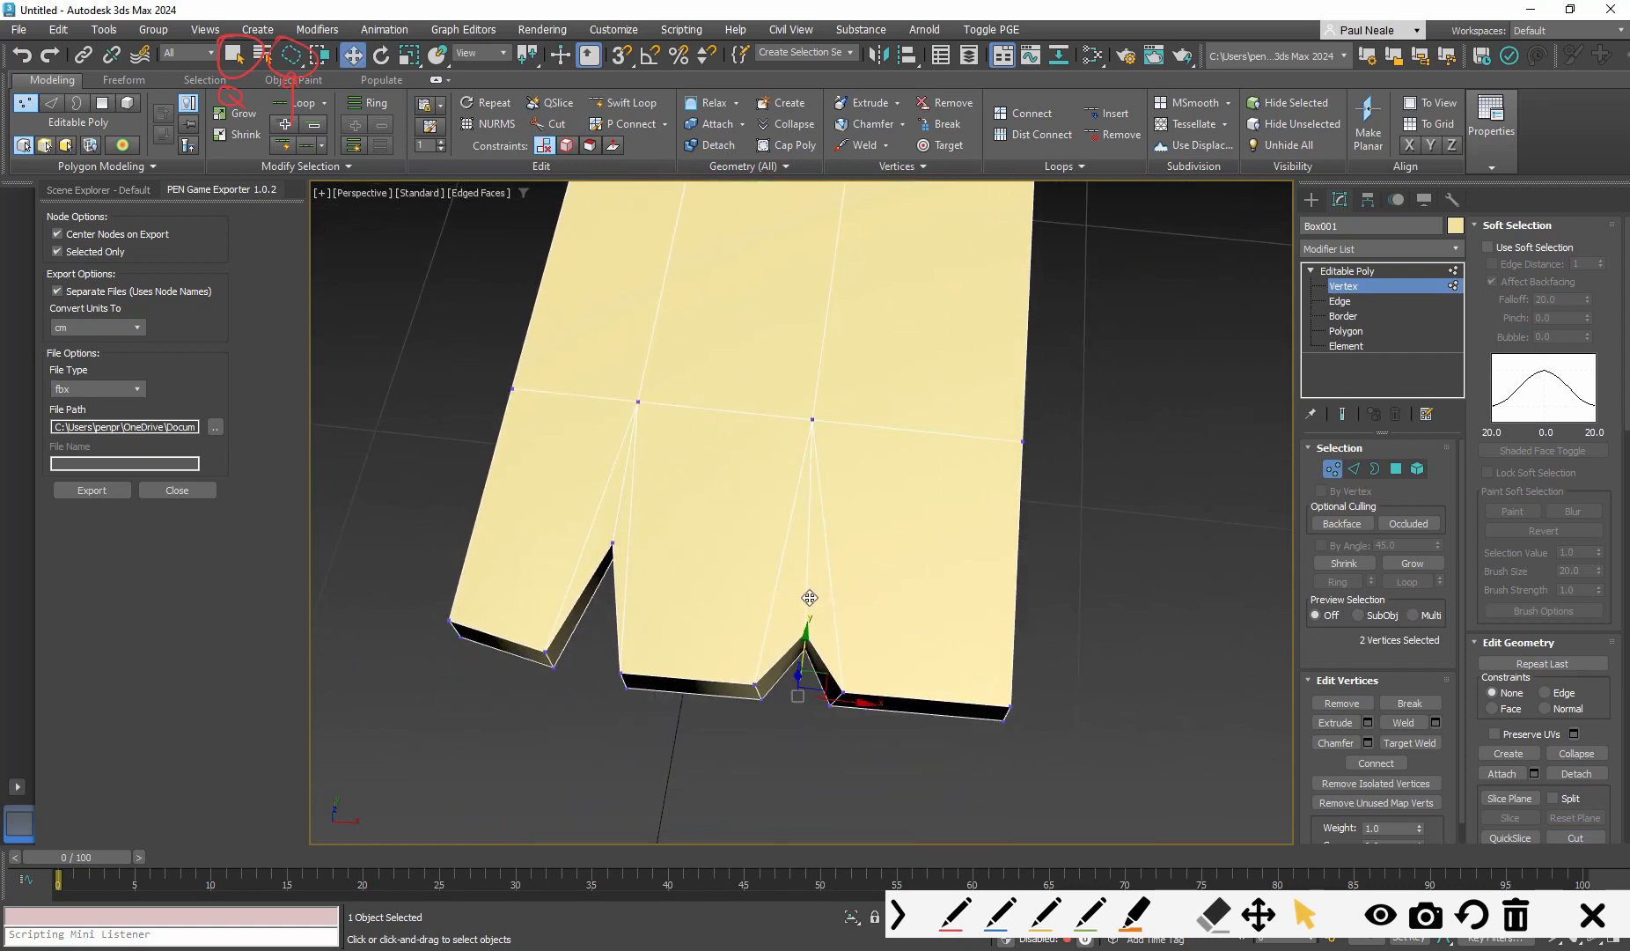
alt+middle_drag(873, 572, 889, 530)
key(t)
key(r)
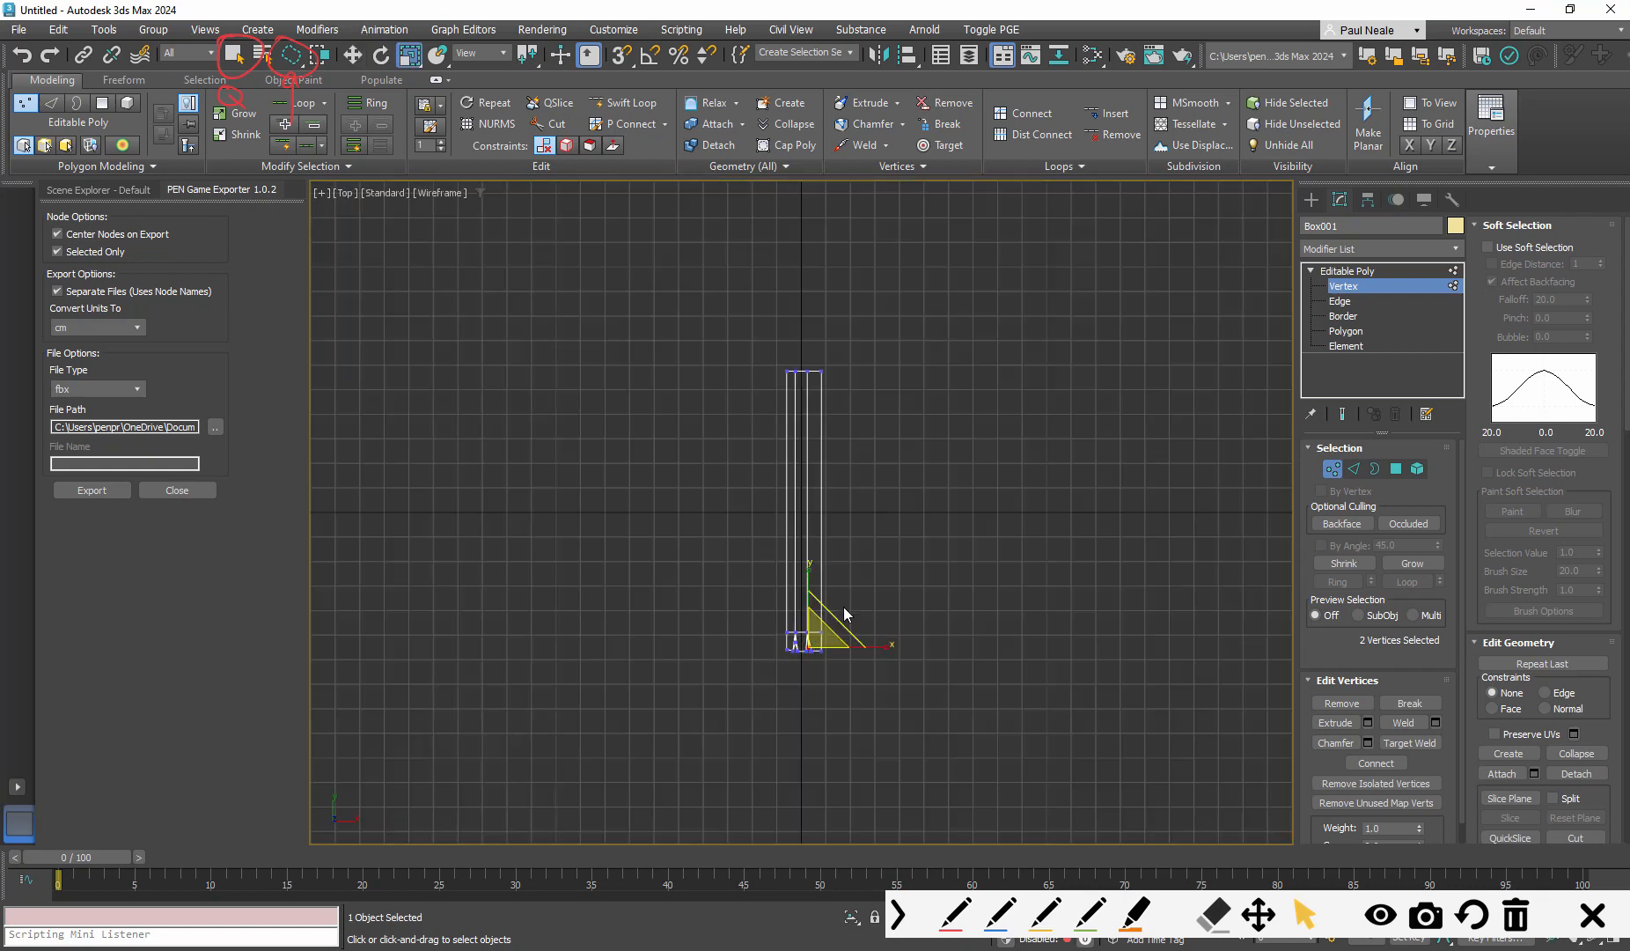
key(p)
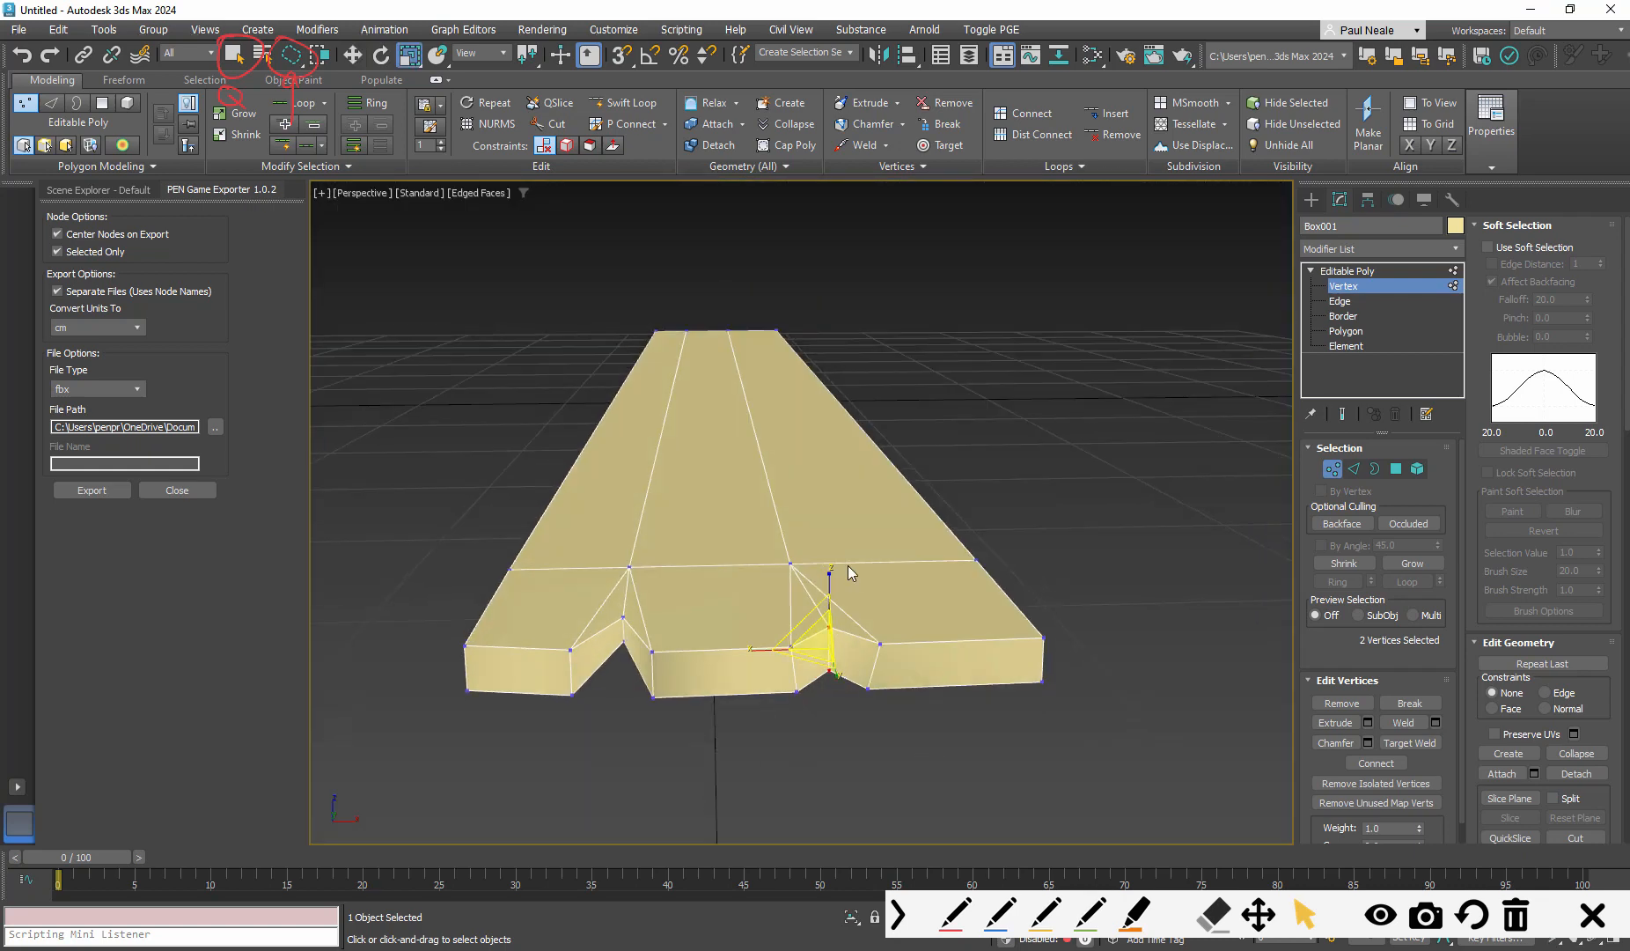
Insert a crosswise Swift Loop farther along the plank behind the existing crosswise loop
alt+middle_drag(840, 598, 776, 403)
alt+middle_drag(830, 512, 799, 563)
key(alt+1)
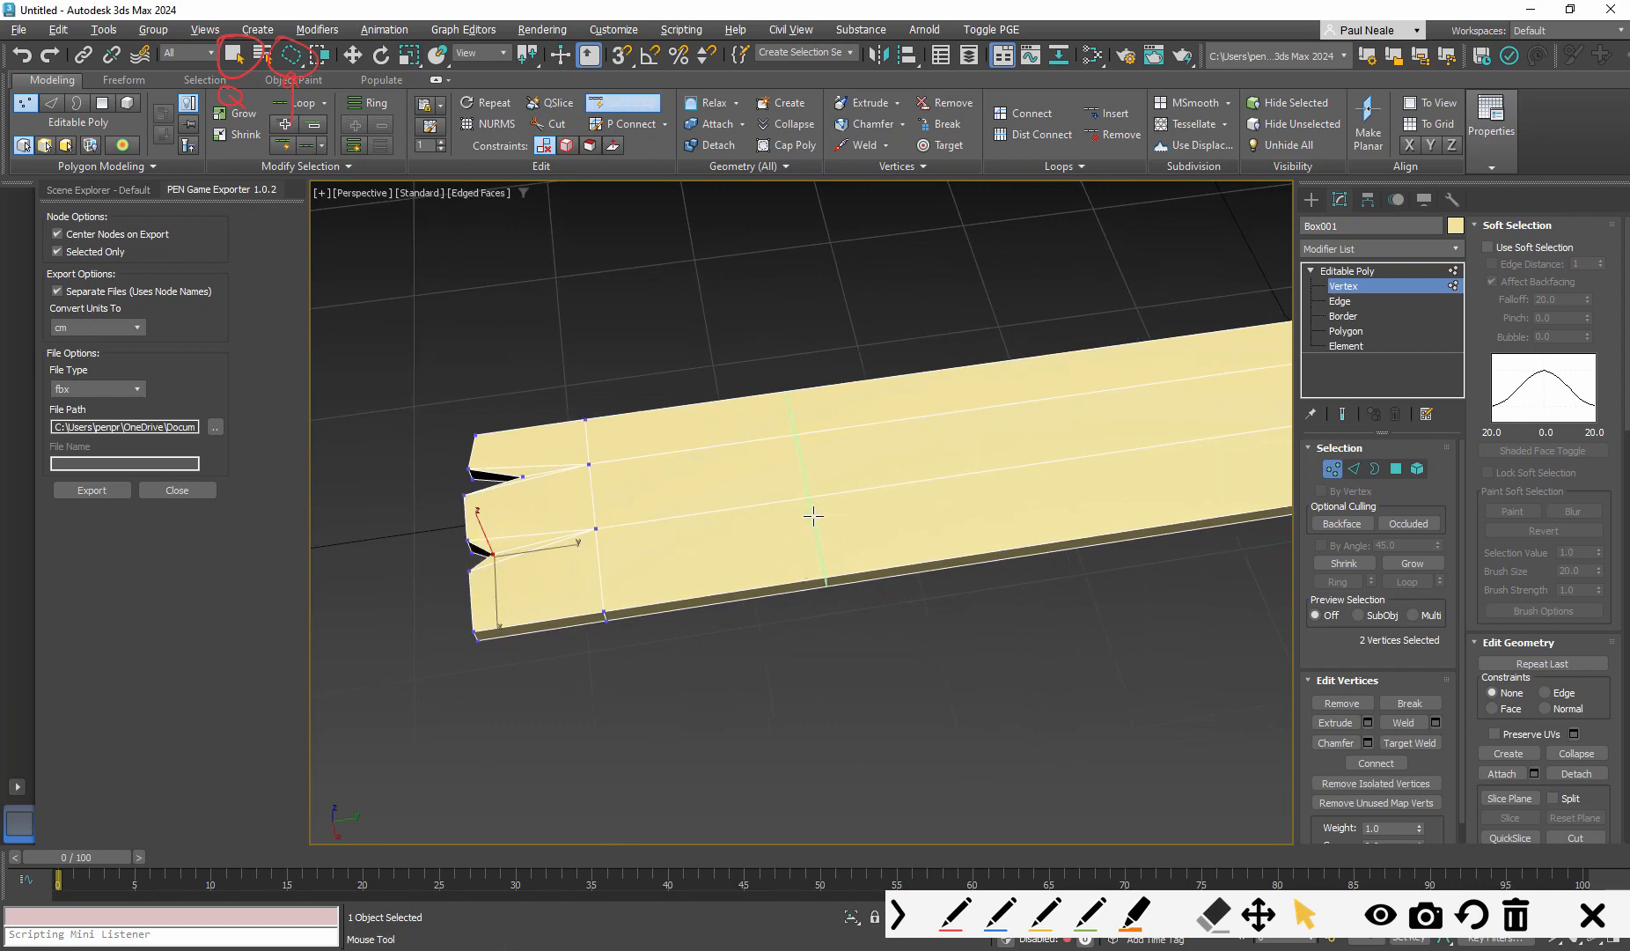
click(828, 510)
alt+middle_drag(895, 569, 902, 530)
scroll(870, 536, up, 2)
key(w)
scroll(868, 554, up, 2)
scroll(915, 562, down, 3)
Insert a lengthwise Swift Loop close to the plank's long side edge, running through the last prong
key(alt+1)
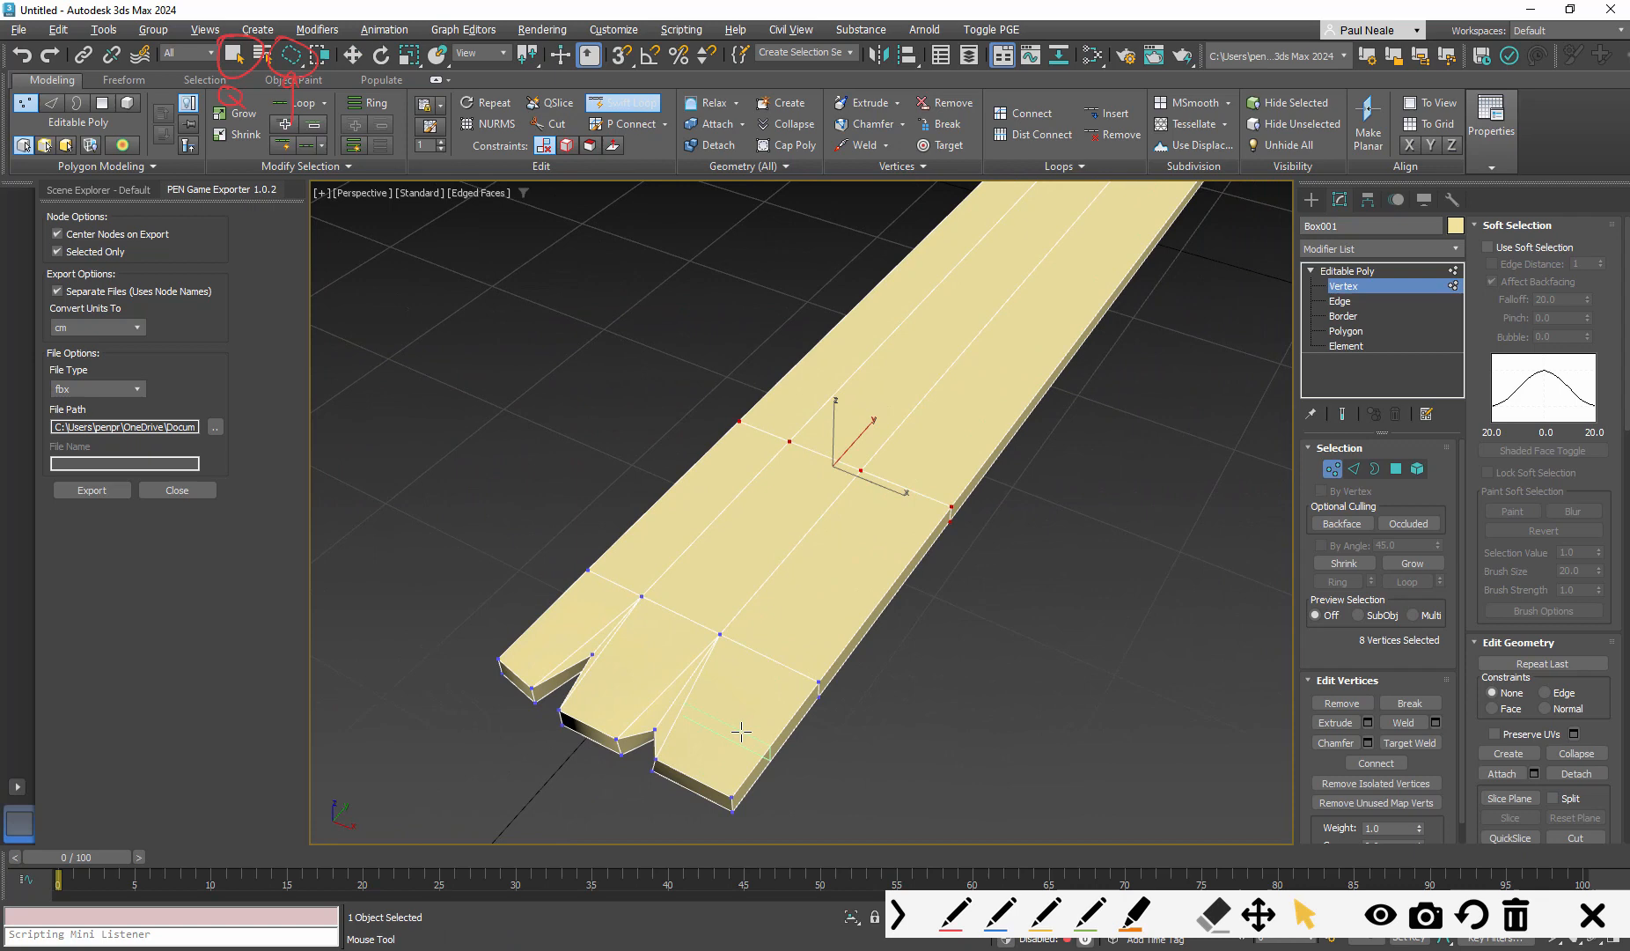
click(714, 781)
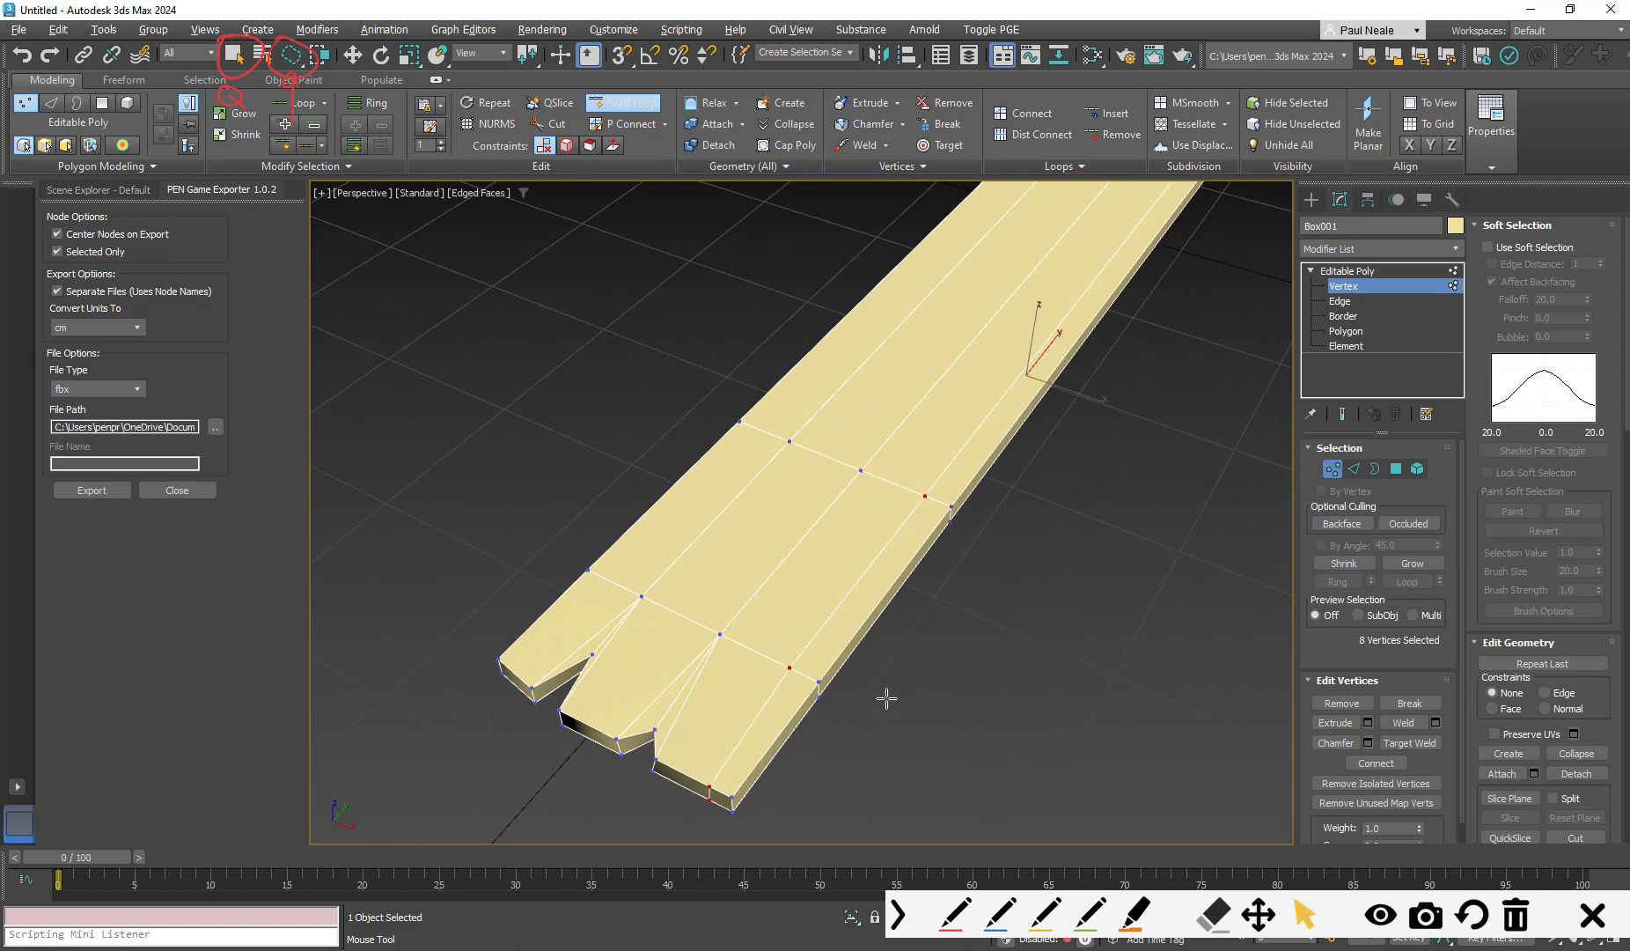
alt+middle_drag(884, 696, 870, 677)
scroll(840, 400, up, 3)
right_click(791, 449)
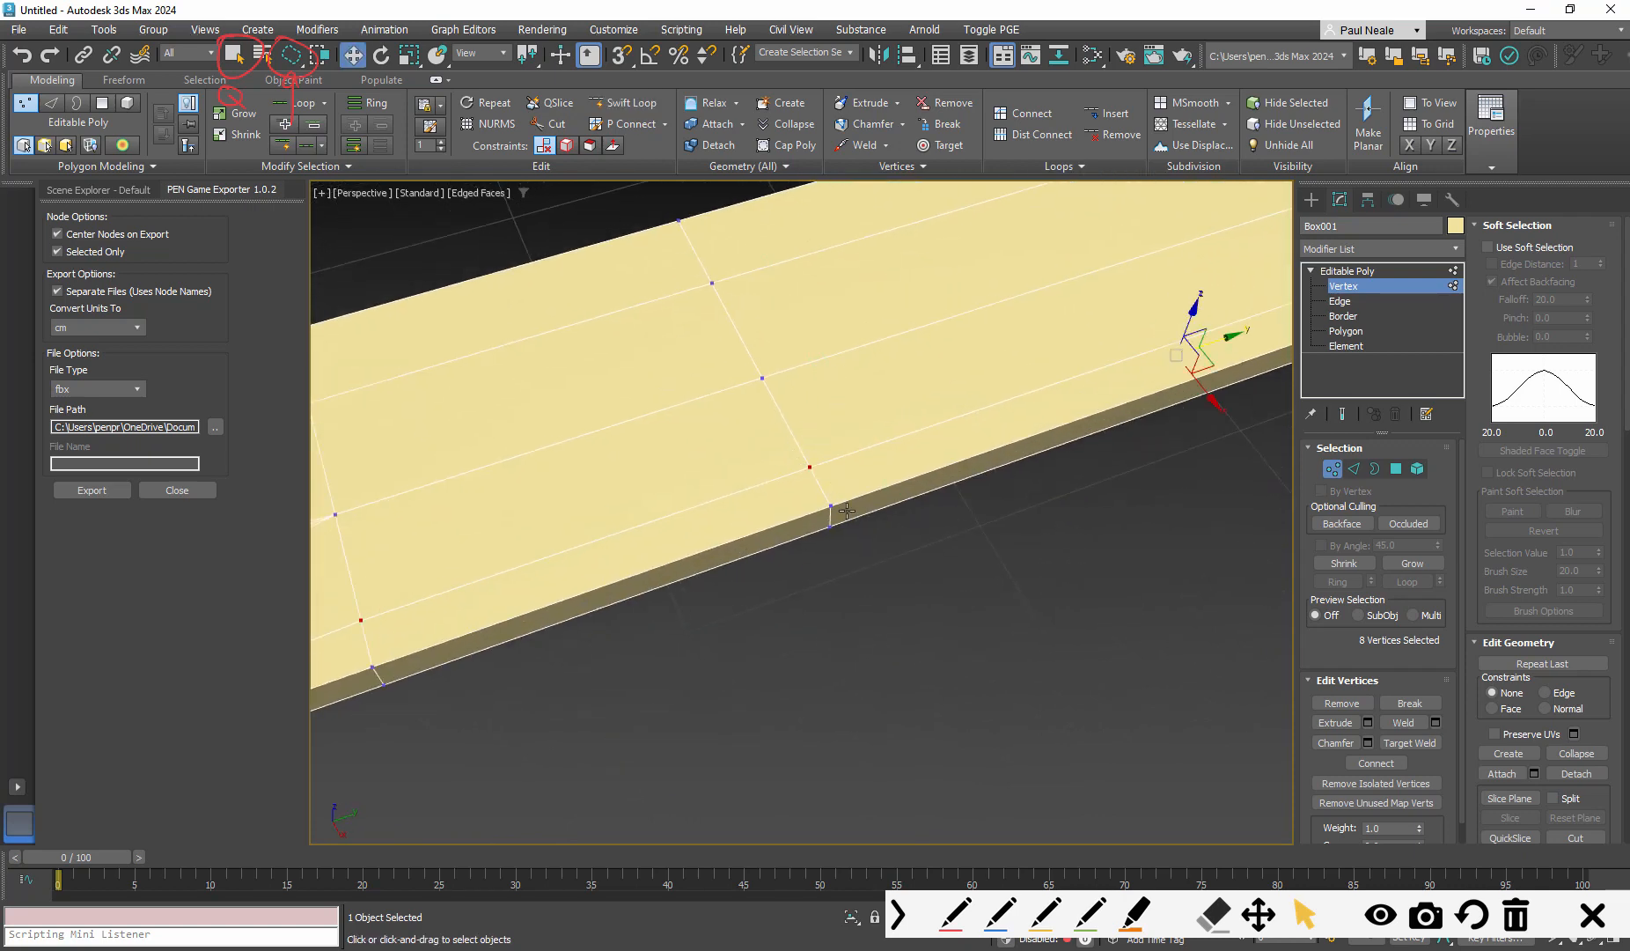
Cut edges from the outer loop intersection to the long side edge on both sides of the crosswise loop, undoing the last cut
middle_drag(857, 450, 856, 482)
key(alt+c)
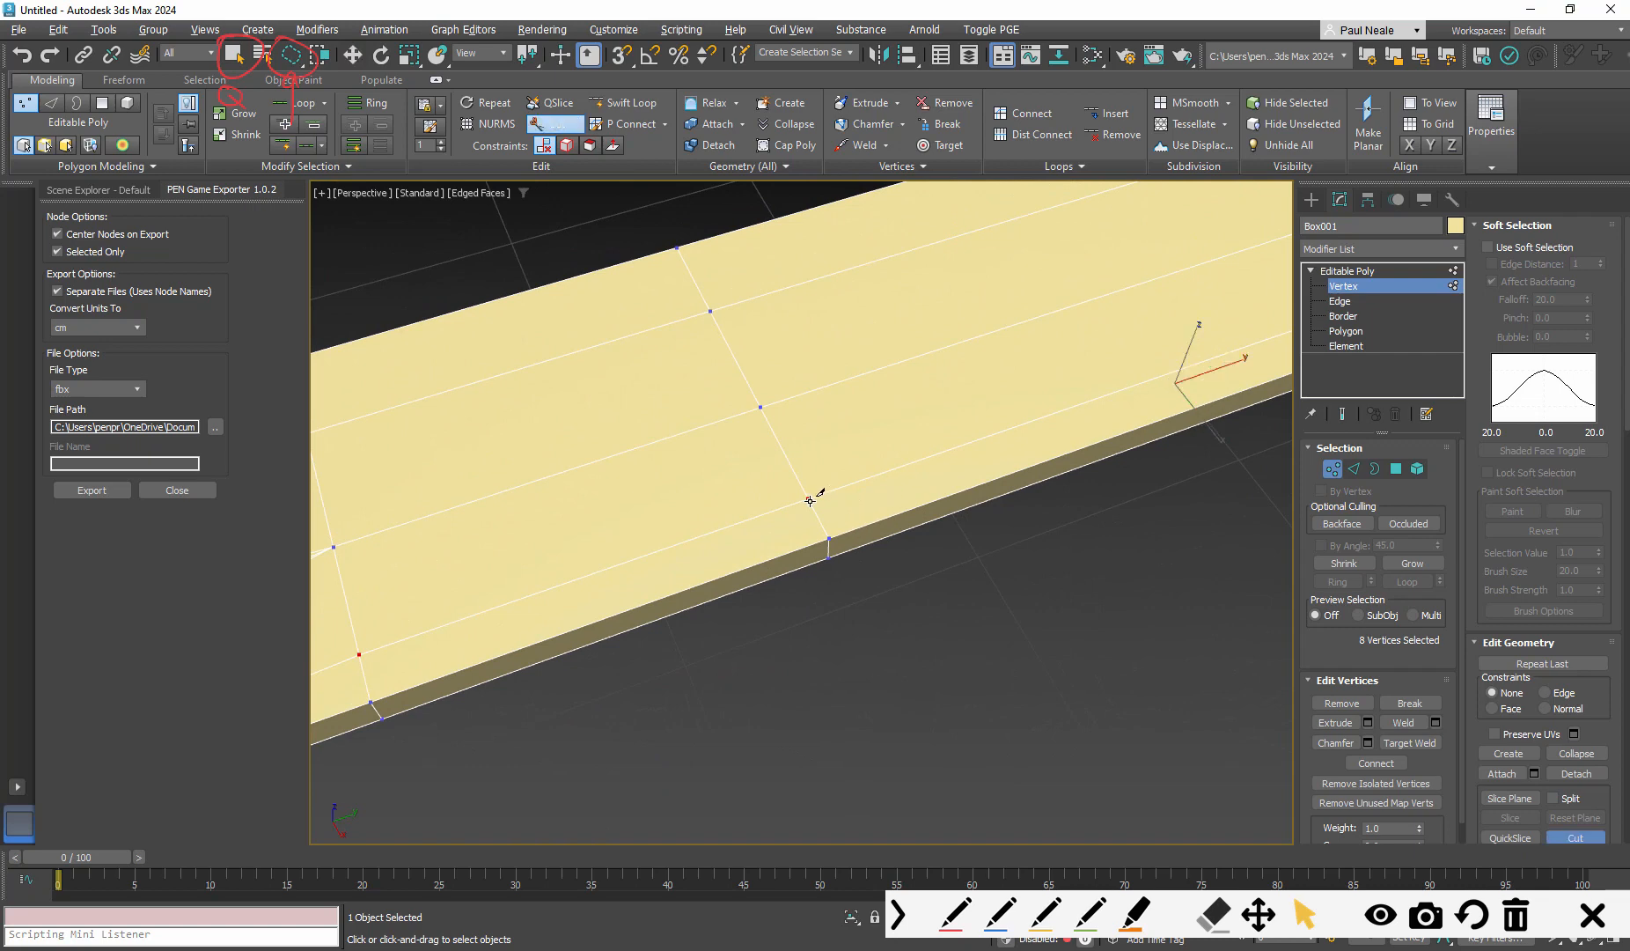
alt+middle_drag(807, 566, 819, 521)
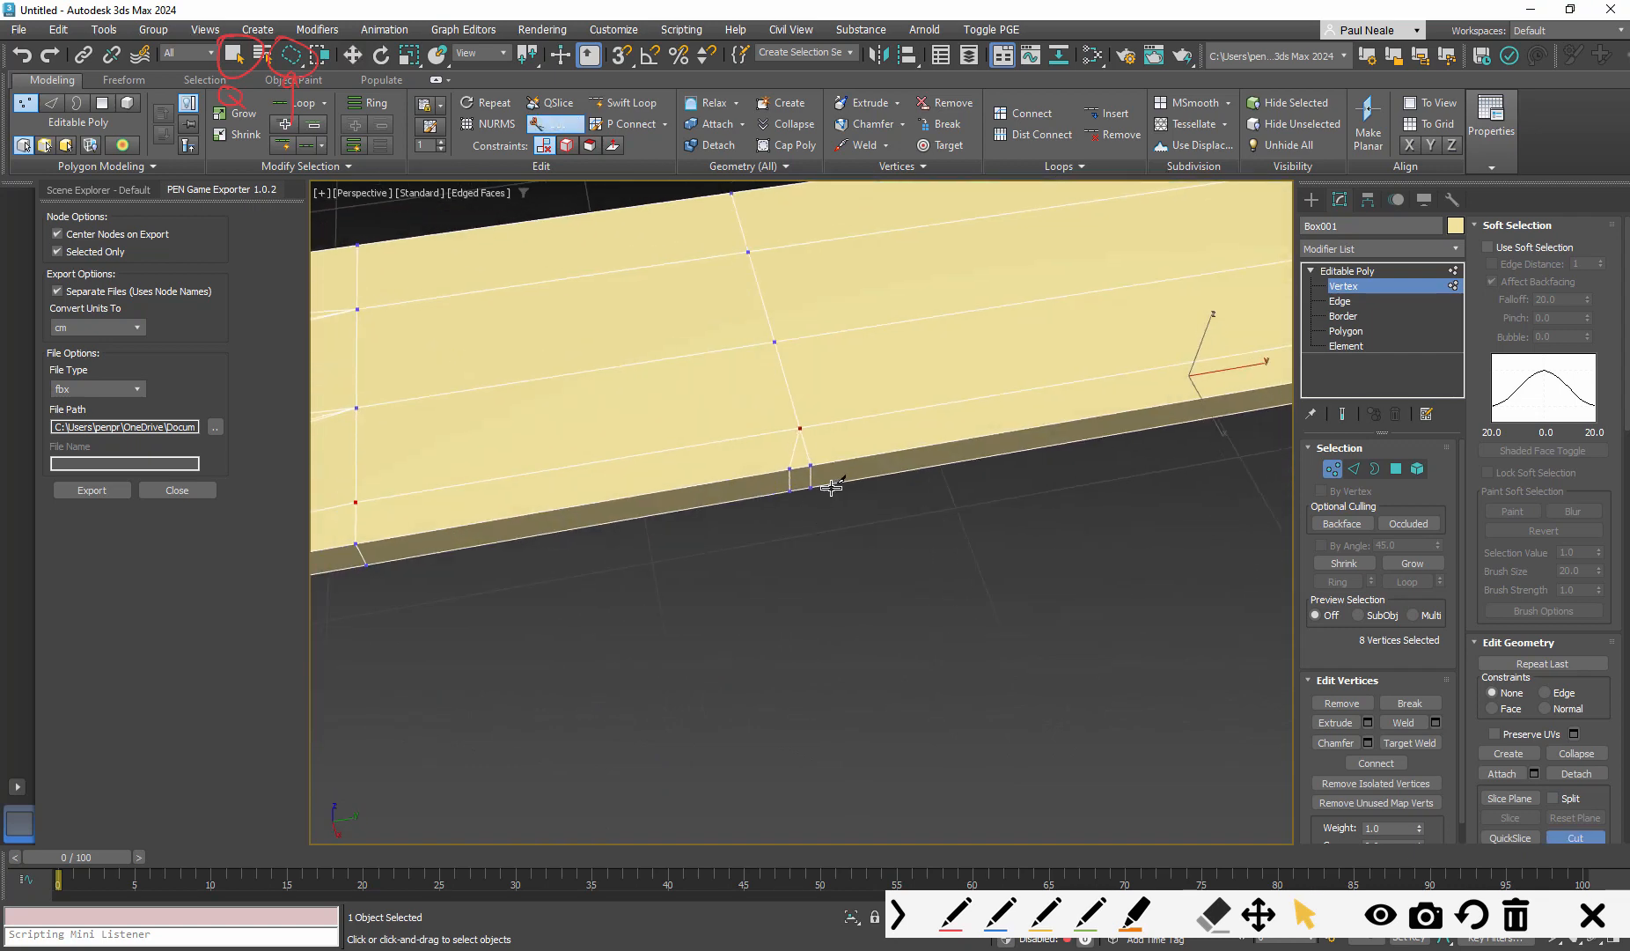
key(ctrl+z)
right_click(845, 459)
Move the upper side-edge vertex between the new cuts inward to form a small chip in the plank's long edge
click(811, 466)
alt+middle_drag(810, 466, 763, 547)
scroll(764, 546, up, 5)
scroll(763, 547, up, 1)
click(764, 546)
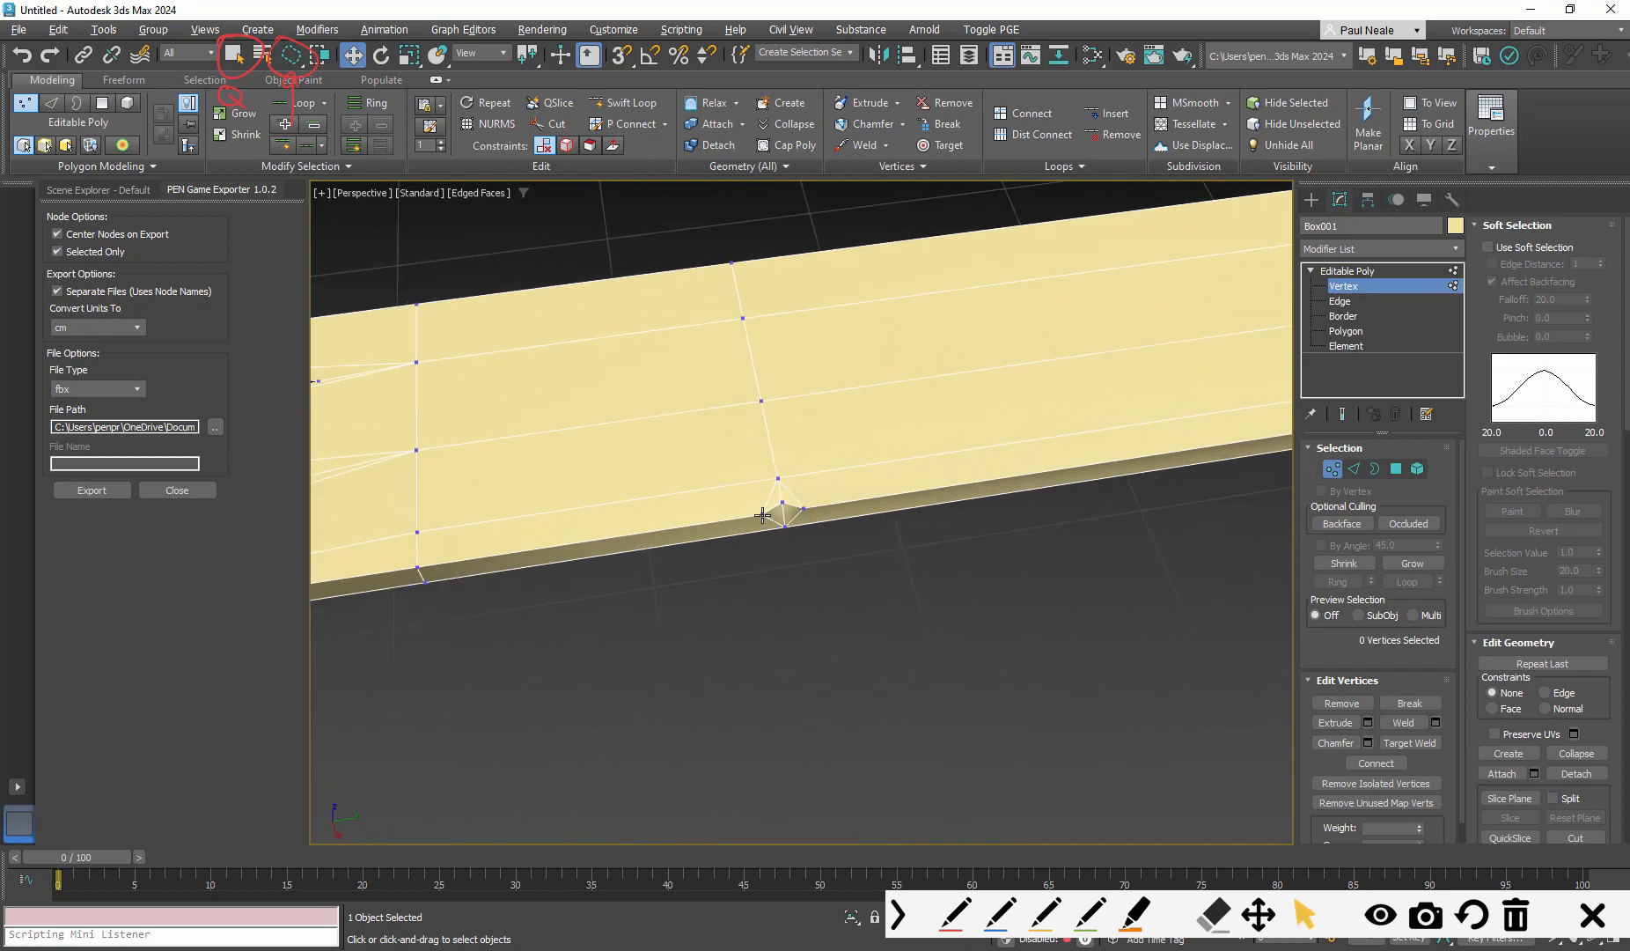
Select vertex pairs along the plank's broken end and move them to make the prong tips more uneven
click(762, 515)
mouse_move(762, 515)
alt+middle_down()
mouse_move(853, 549)
mouse_move(914, 489)
mouse_move(1048, 542)
mouse_move(1026, 564)
mouse_move(953, 466)
mouse_move(851, 490)
mouse_move(1046, 618)
mouse_move(1059, 607)
mouse_move(924, 616)
alt+middle_up()
scroll(914, 489, down, 3)
scroll(915, 489, up, 4)
key(F4)
scroll(887, 640, up, 3)
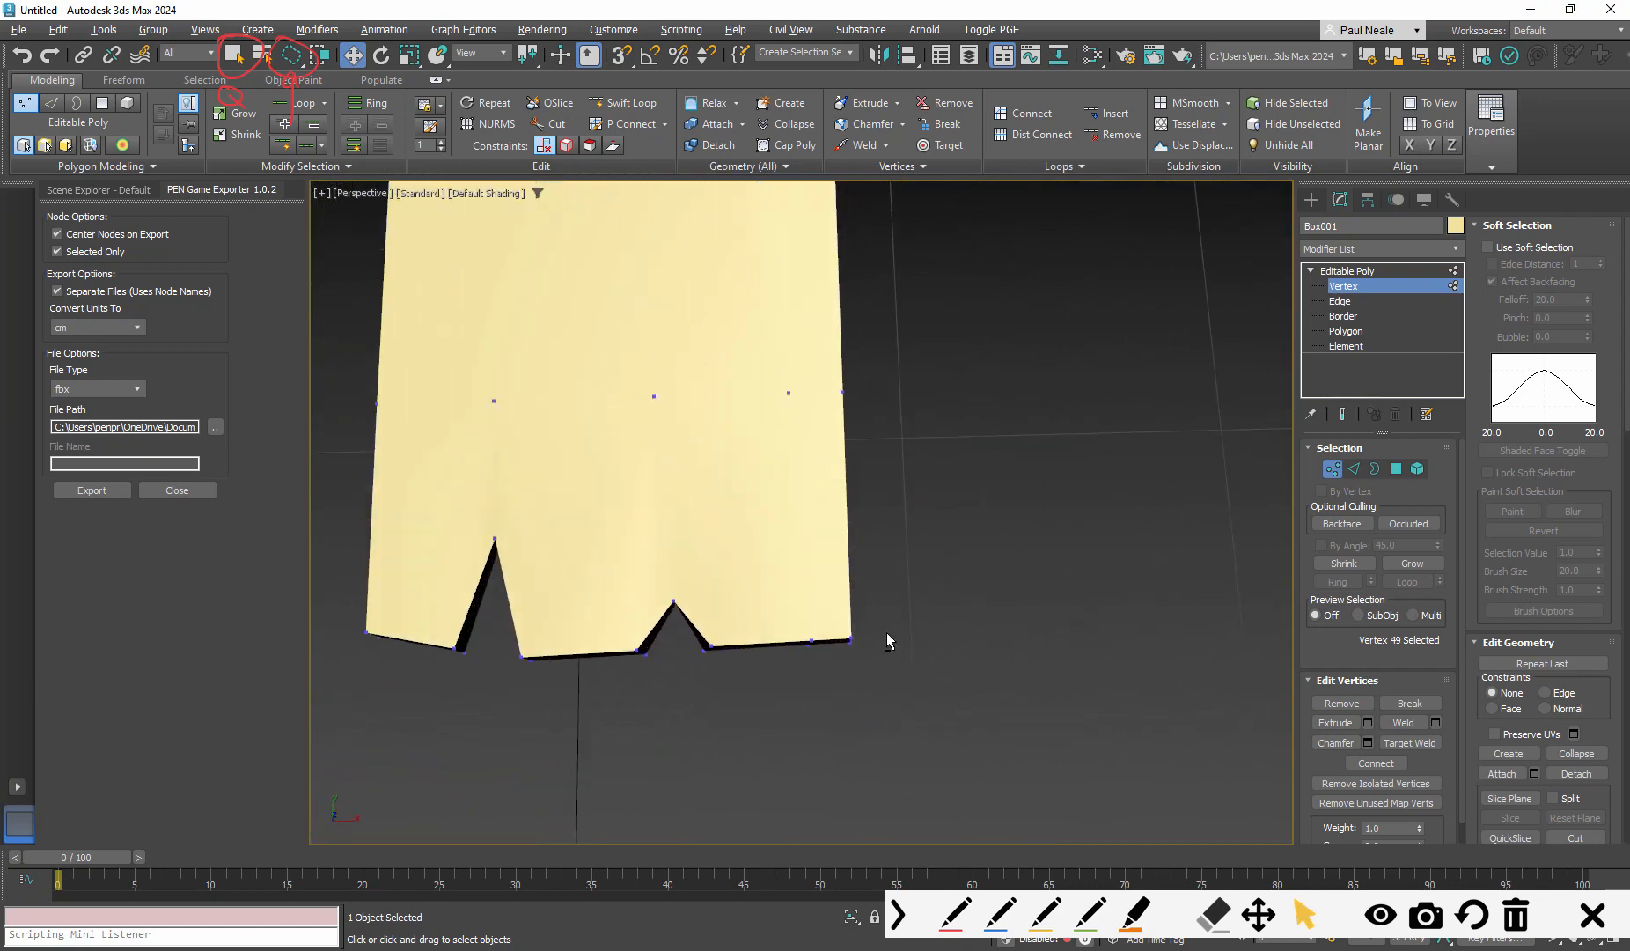
drag(822, 671, 824, 604)
alt+middle_drag(824, 604, 713, 643)
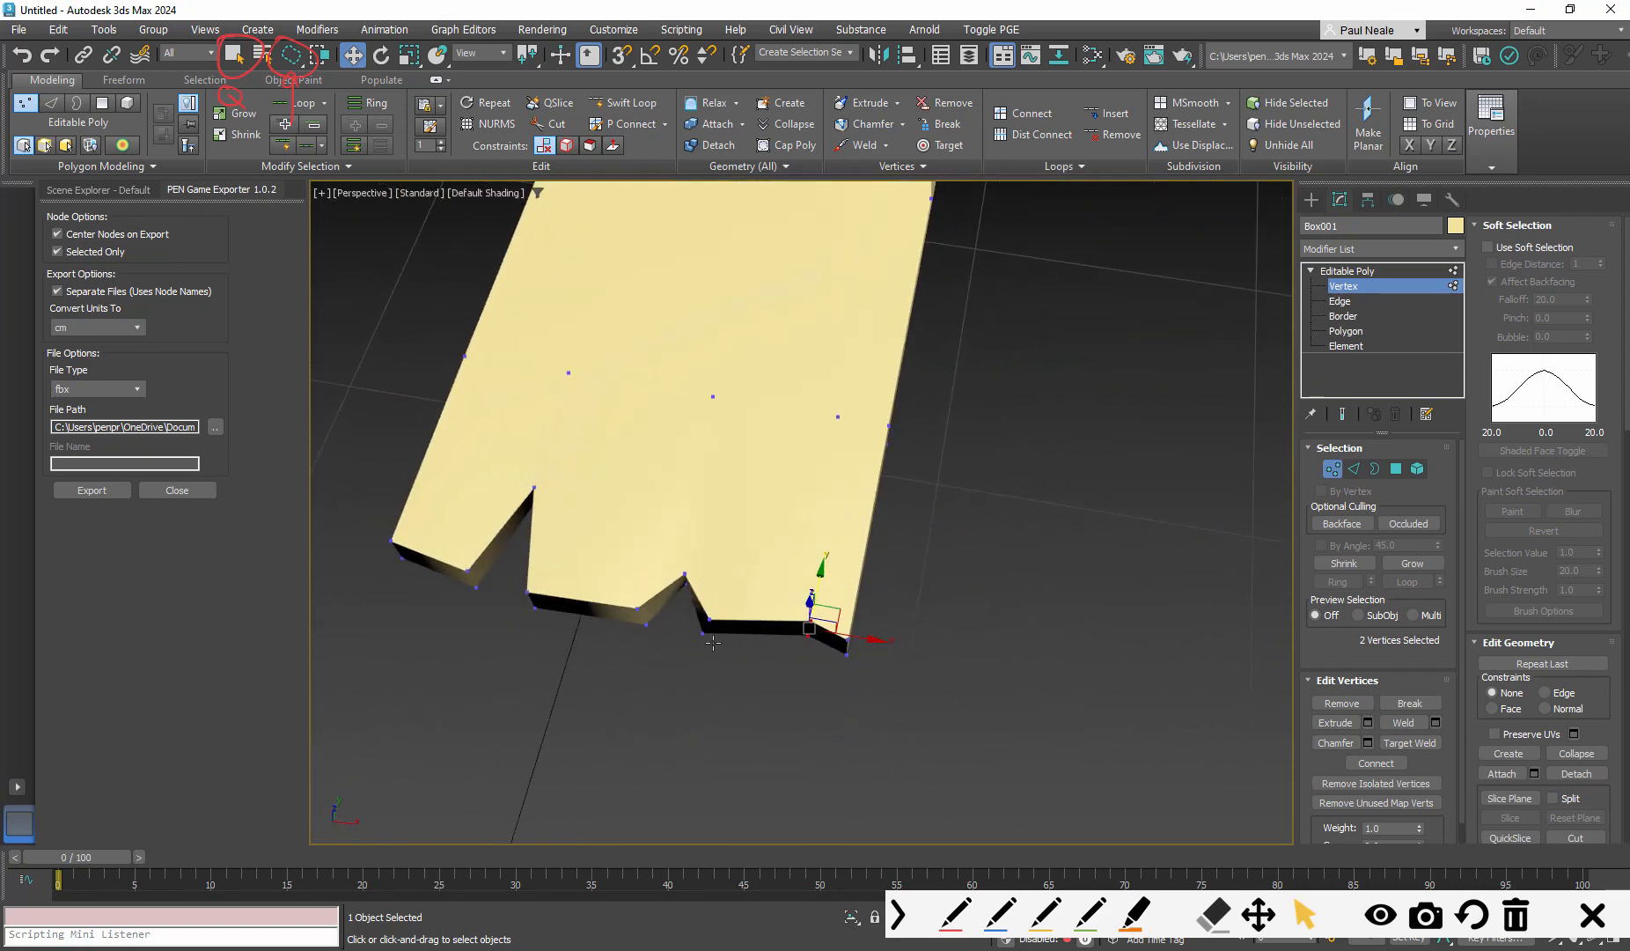
drag(638, 590, 669, 612)
mouse_move(778, 607)
alt+middle_down()
mouse_move(830, 538)
mouse_move(962, 495)
mouse_move(949, 576)
mouse_move(969, 493)
mouse_move(1021, 591)
mouse_move(946, 529)
mouse_move(910, 562)
alt+middle_up()
scroll(924, 510, up, 3)
key(F4)
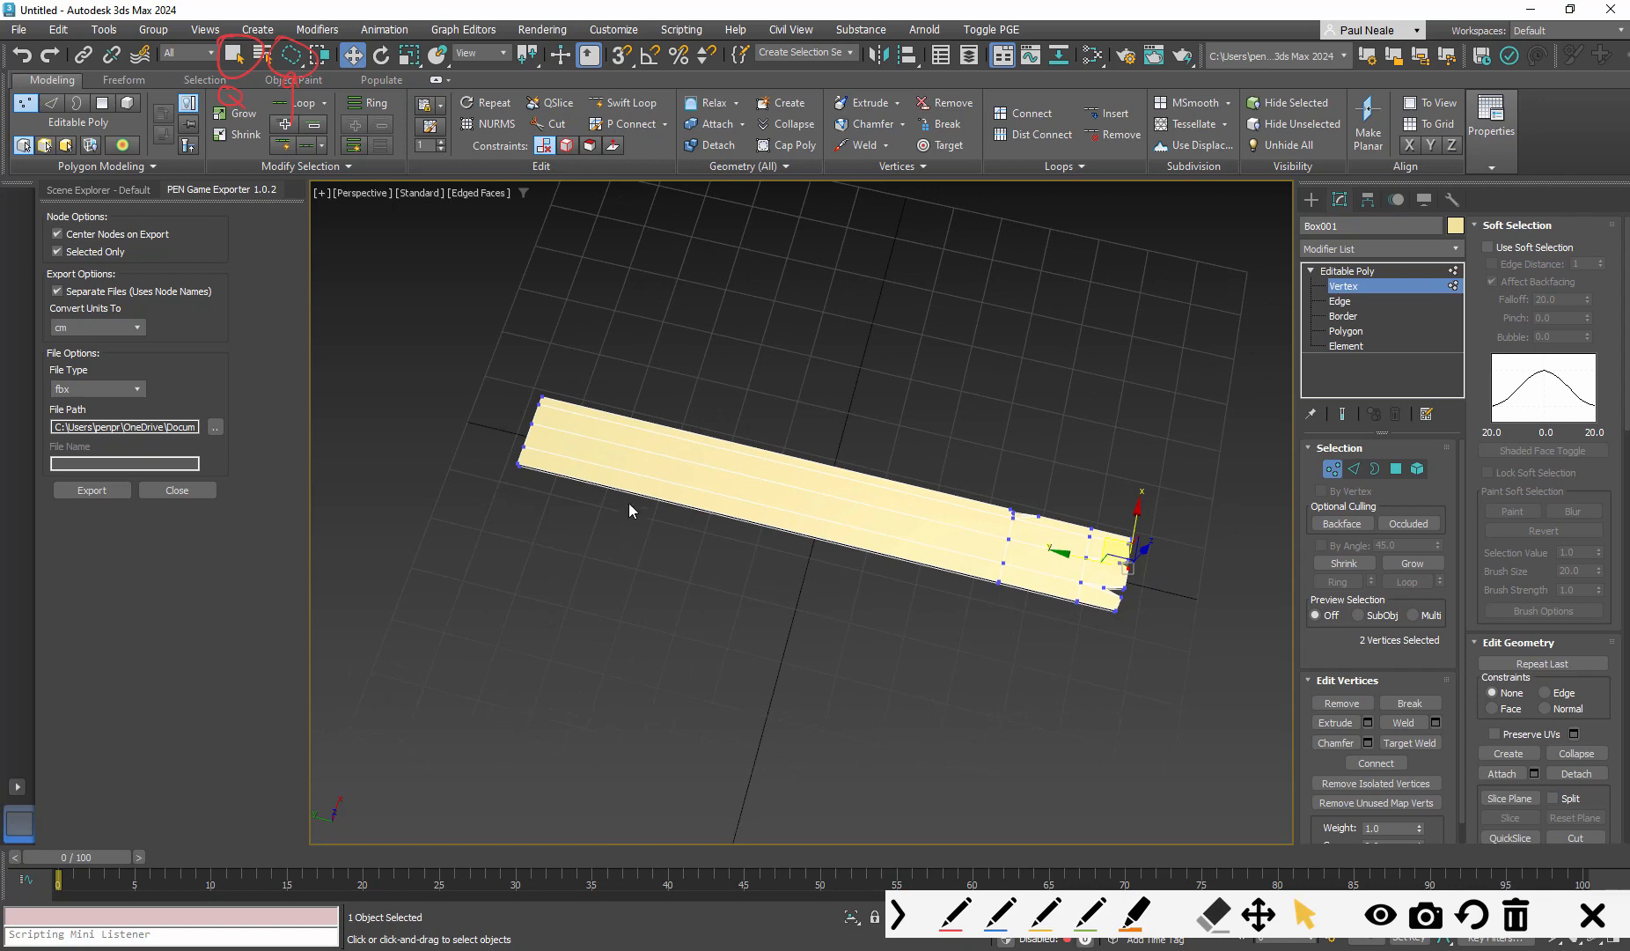
Insert three neighbouring crosswise Swift Loops near the middle of the plank
alt+middle_drag(780, 529, 905, 360)
scroll(859, 660, up, 4)
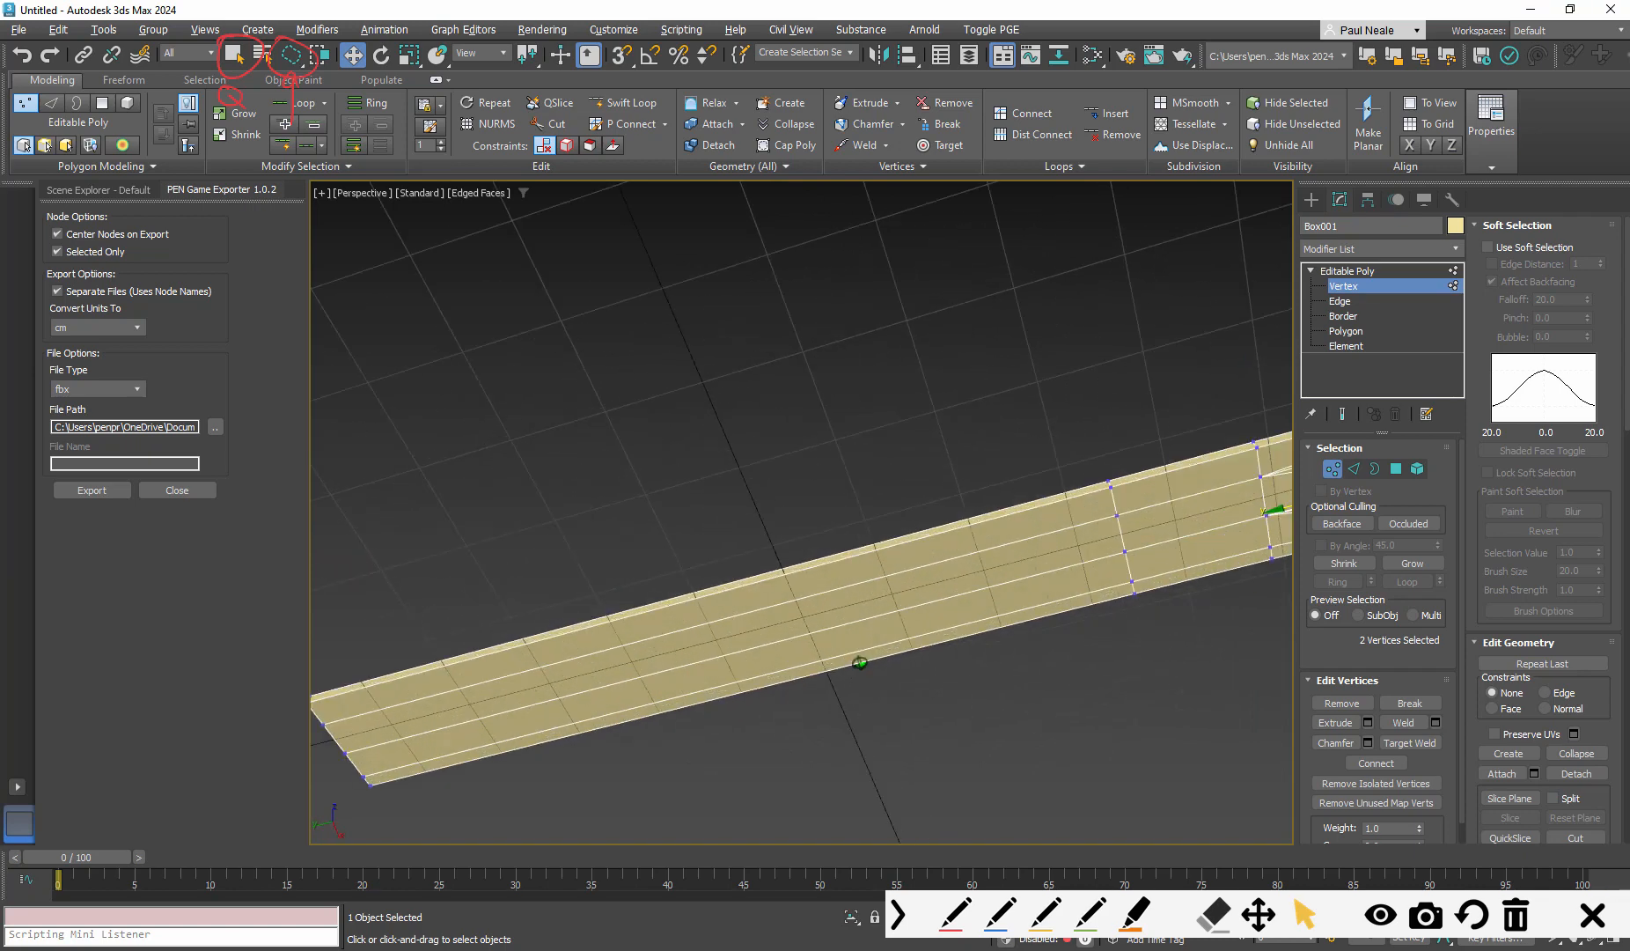
middle_drag(912, 587, 1048, 535)
alt+middle_drag(655, 564, 713, 557)
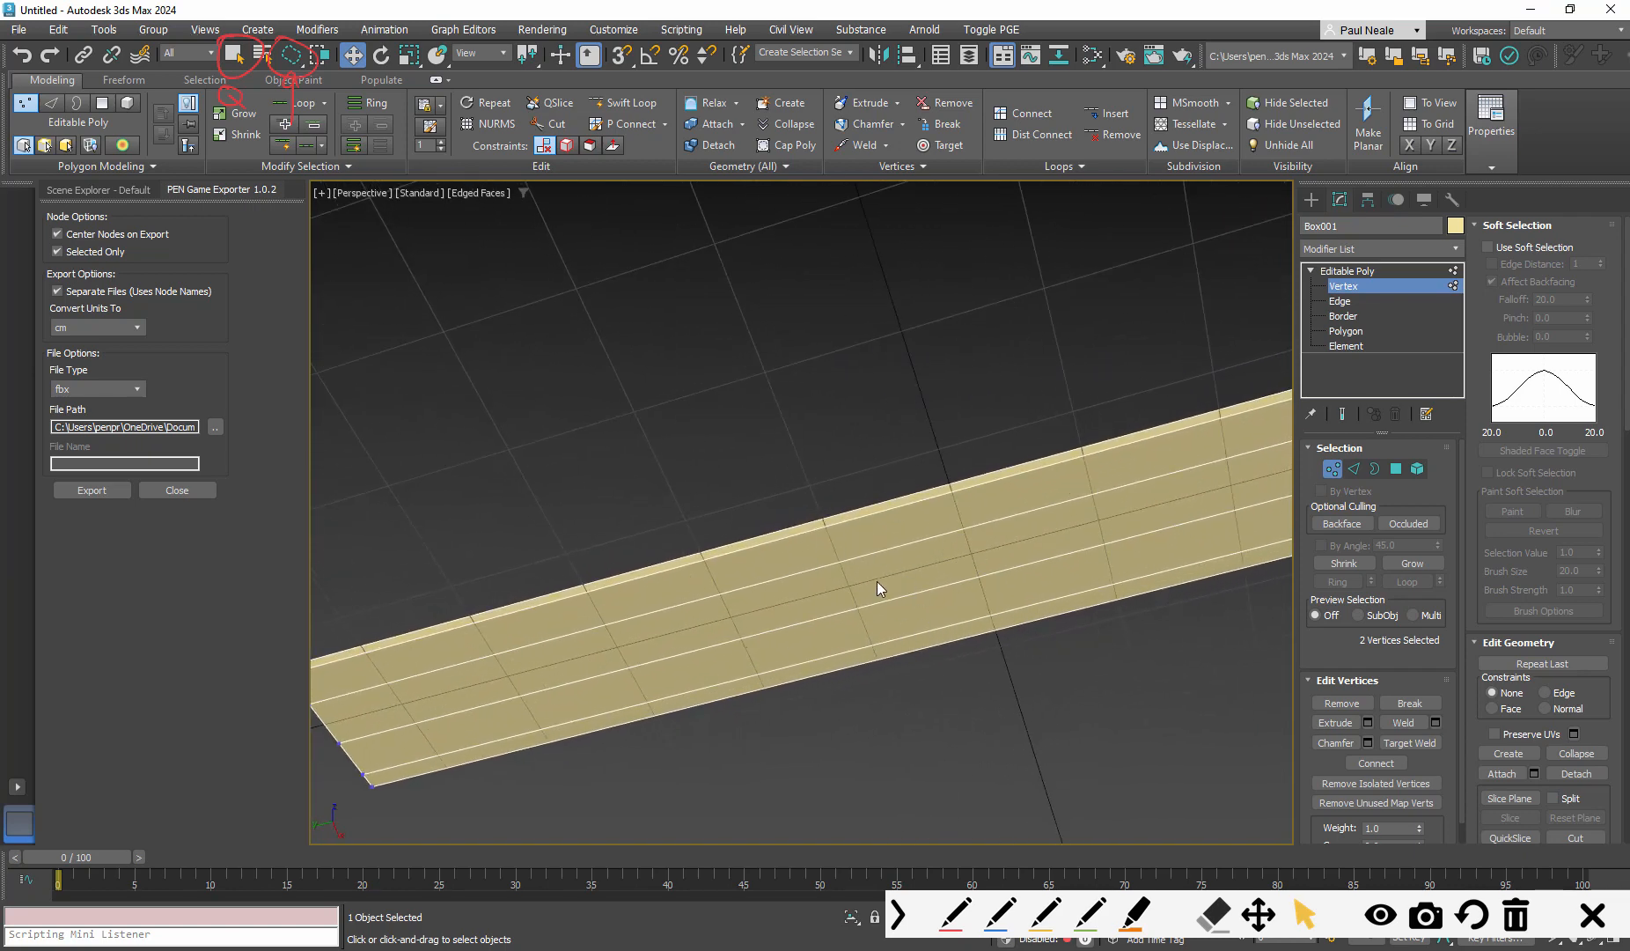
alt+middle_drag(876, 581, 815, 590)
middle_drag(774, 695, 825, 597)
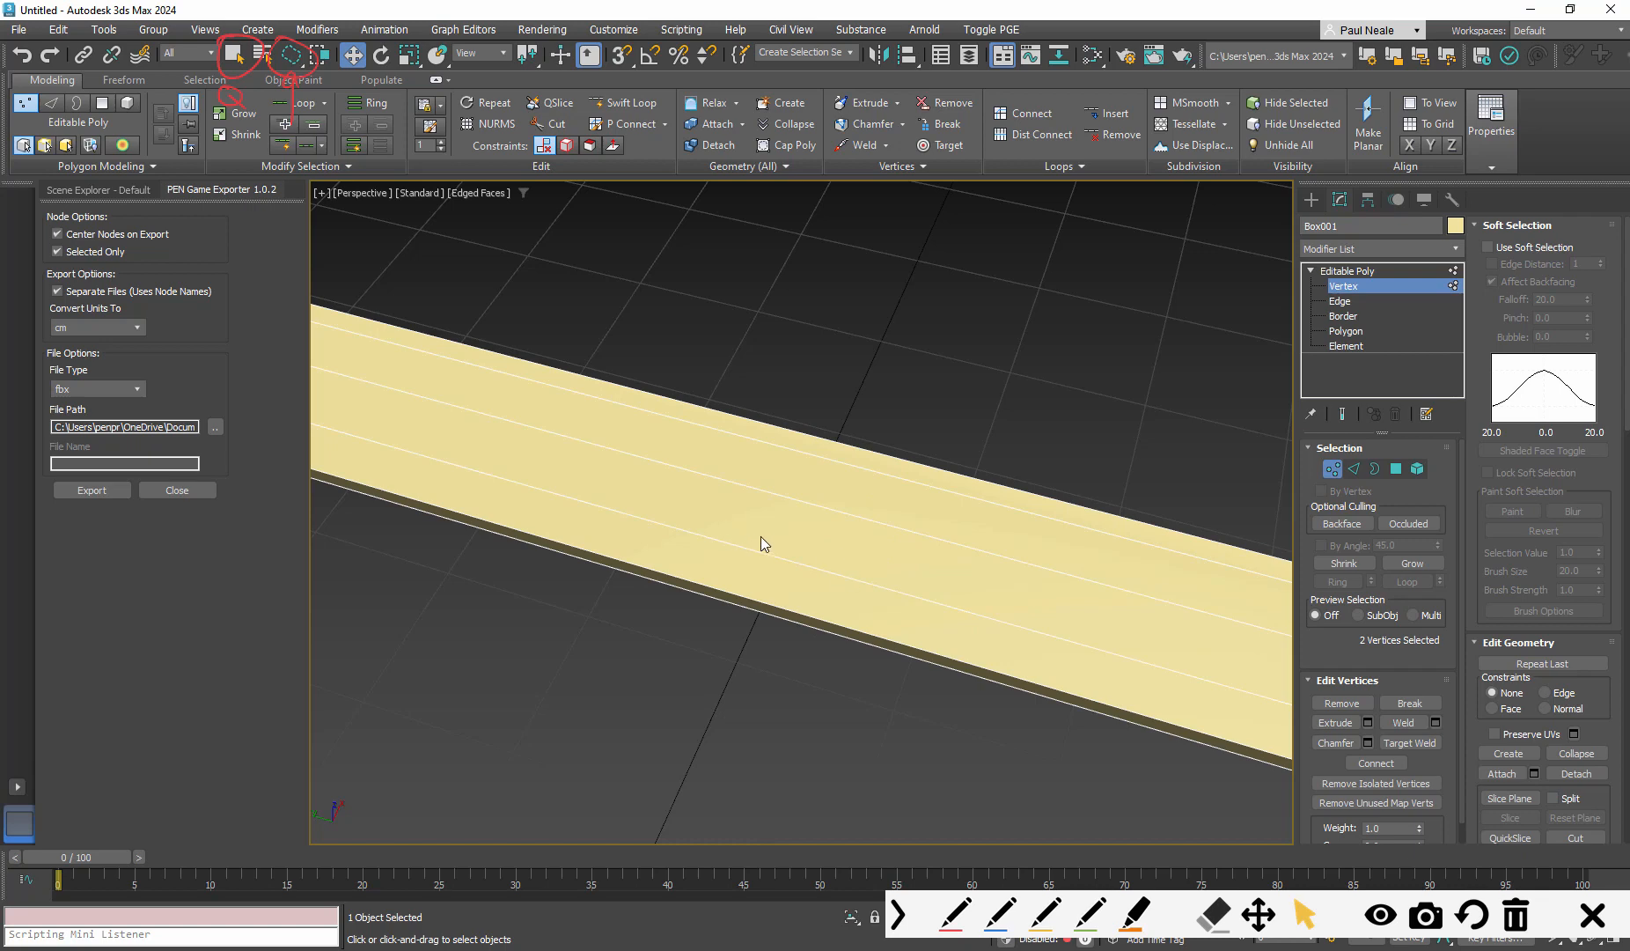
alt+middle_drag(831, 587, 834, 547)
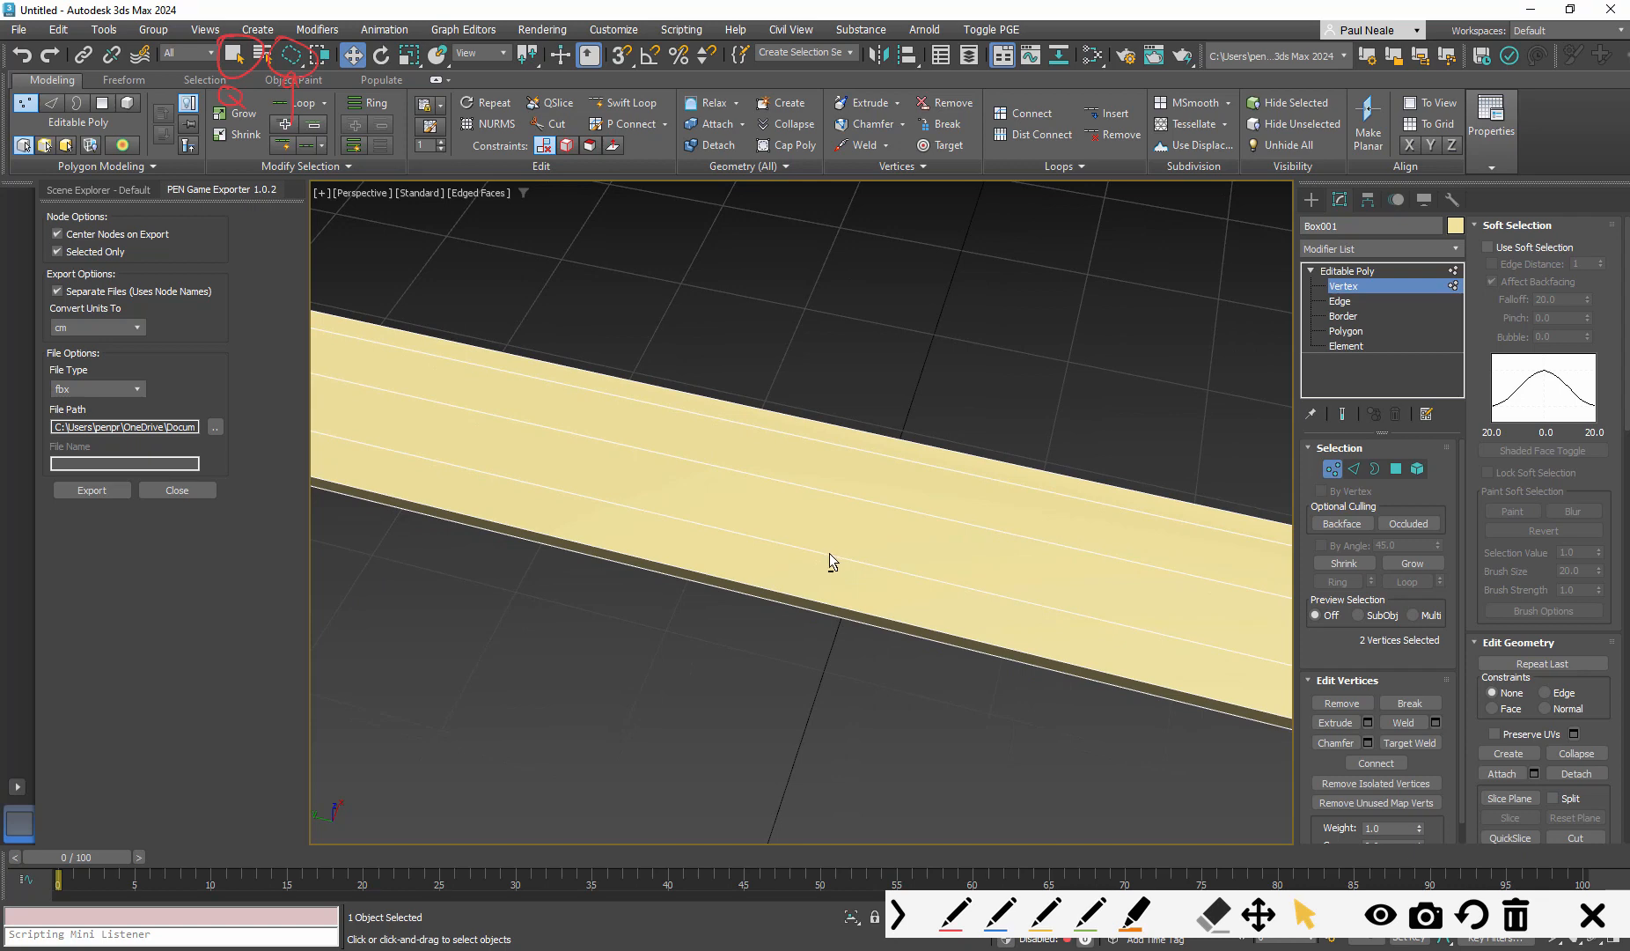
key(alt+shift+w)
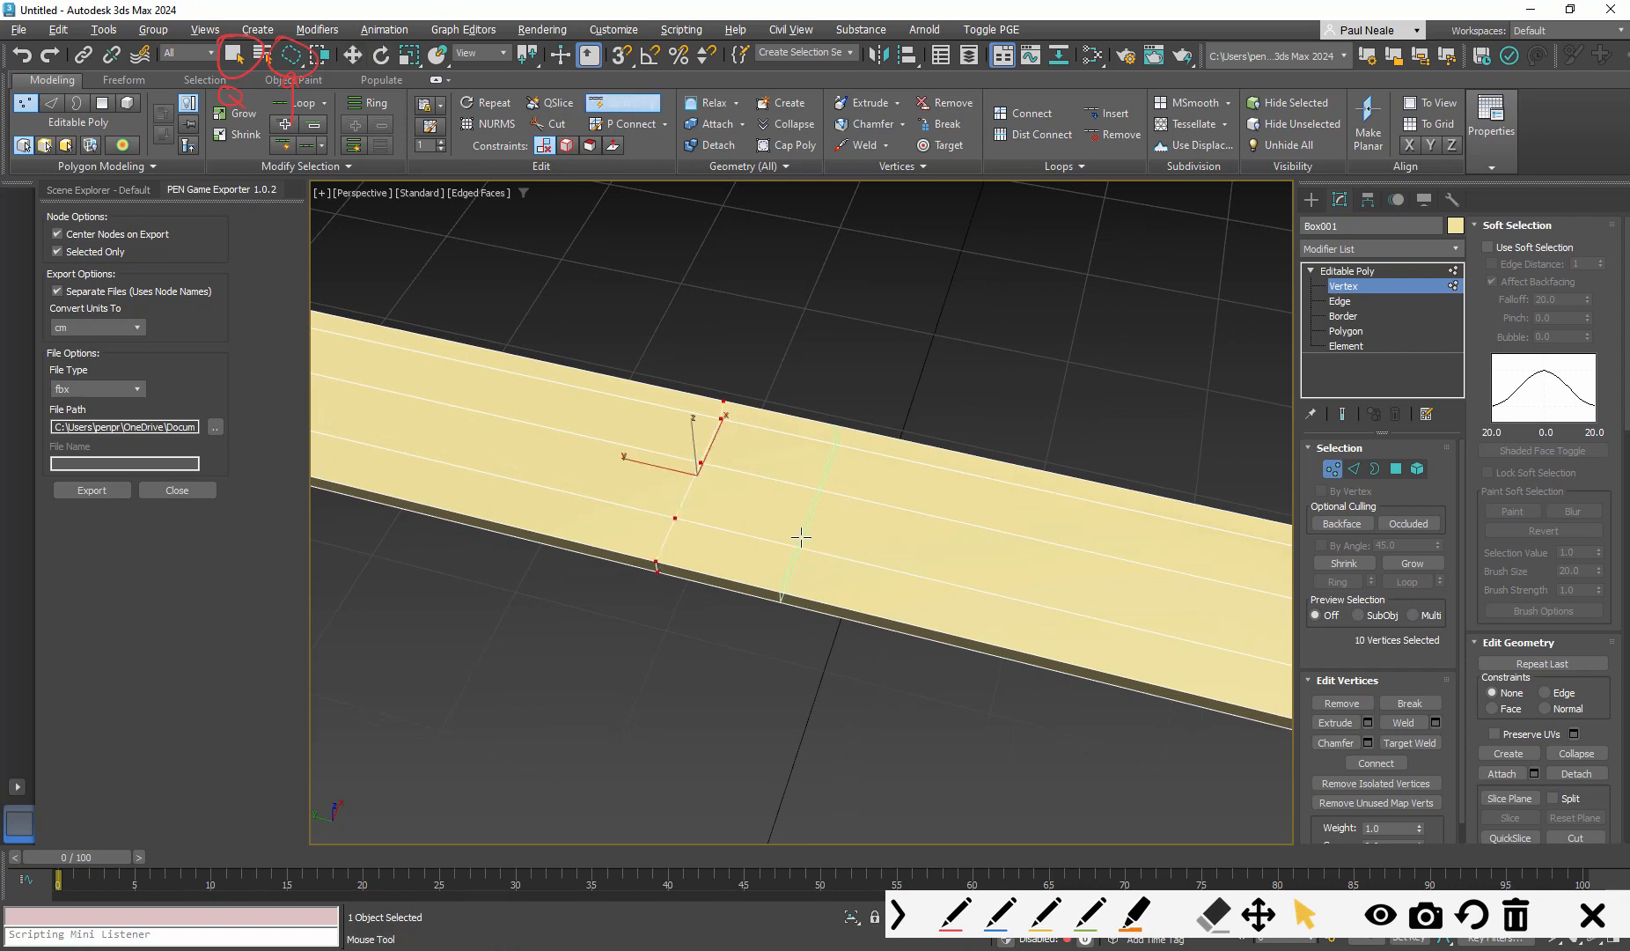
scroll(833, 557, up, 2)
mouse_move(833, 557)
alt+middle_down()
mouse_move(869, 547)
mouse_move(789, 581)
mouse_move(801, 633)
mouse_move(833, 524)
mouse_move(837, 560)
alt+middle_up()
key(w)
scroll(837, 561, up, 2)
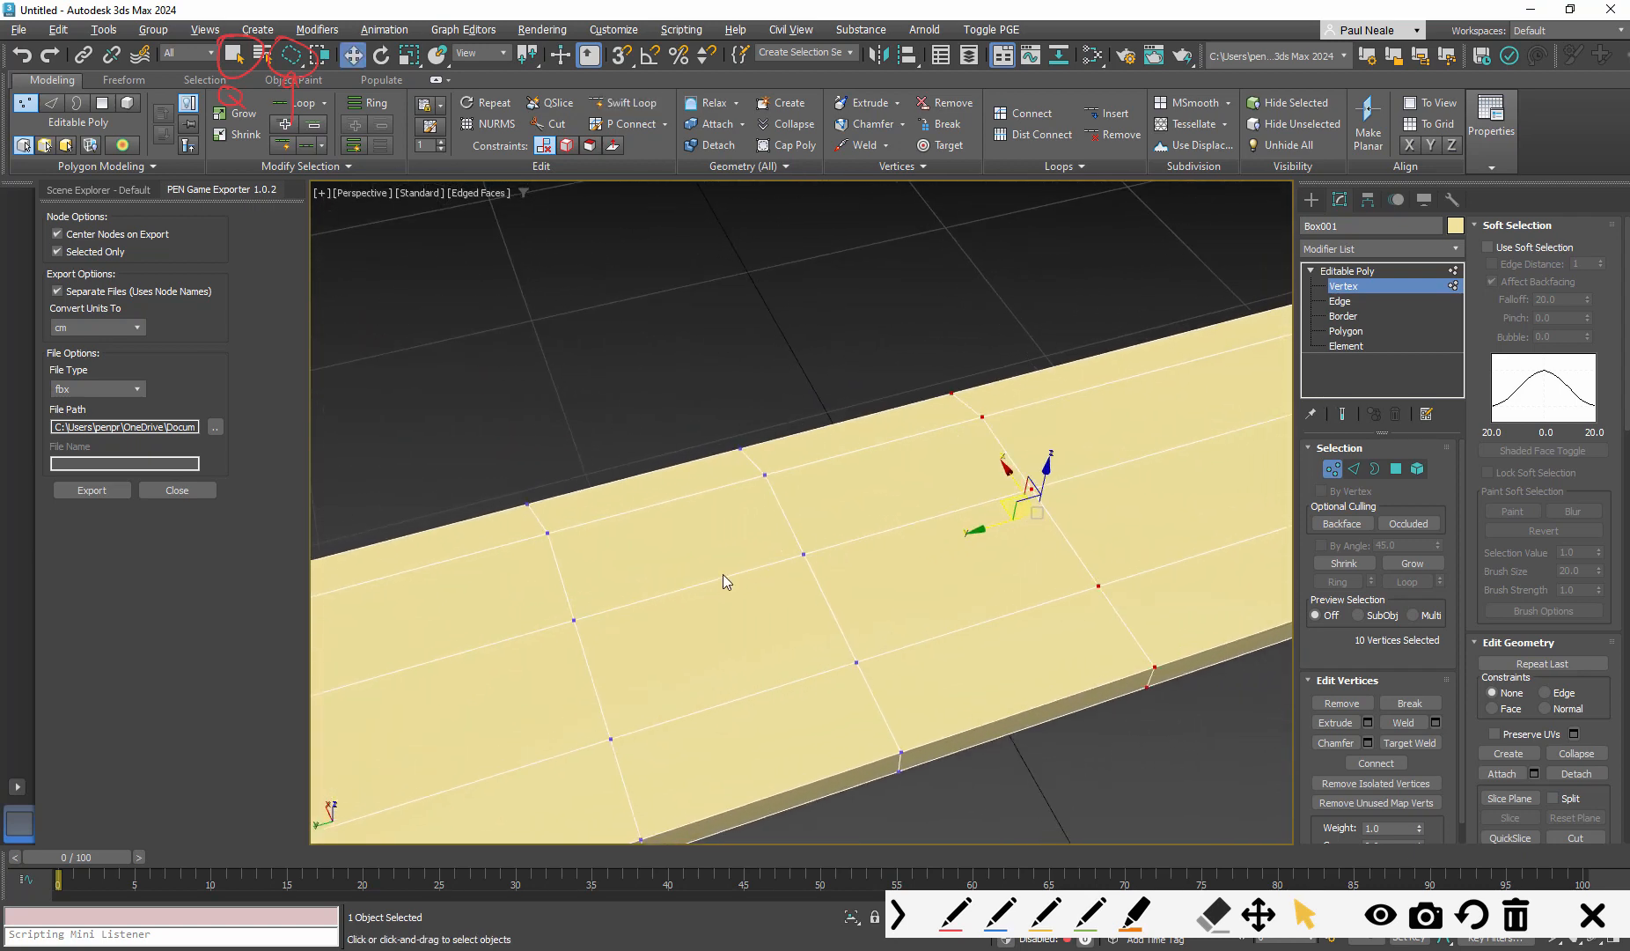
Cut a narrow diamond around the middle loop's central vertex, with its tips at the matching vertices of the two outer crosswise loops
middle_drag(738, 566, 772, 540)
key(alt+c)
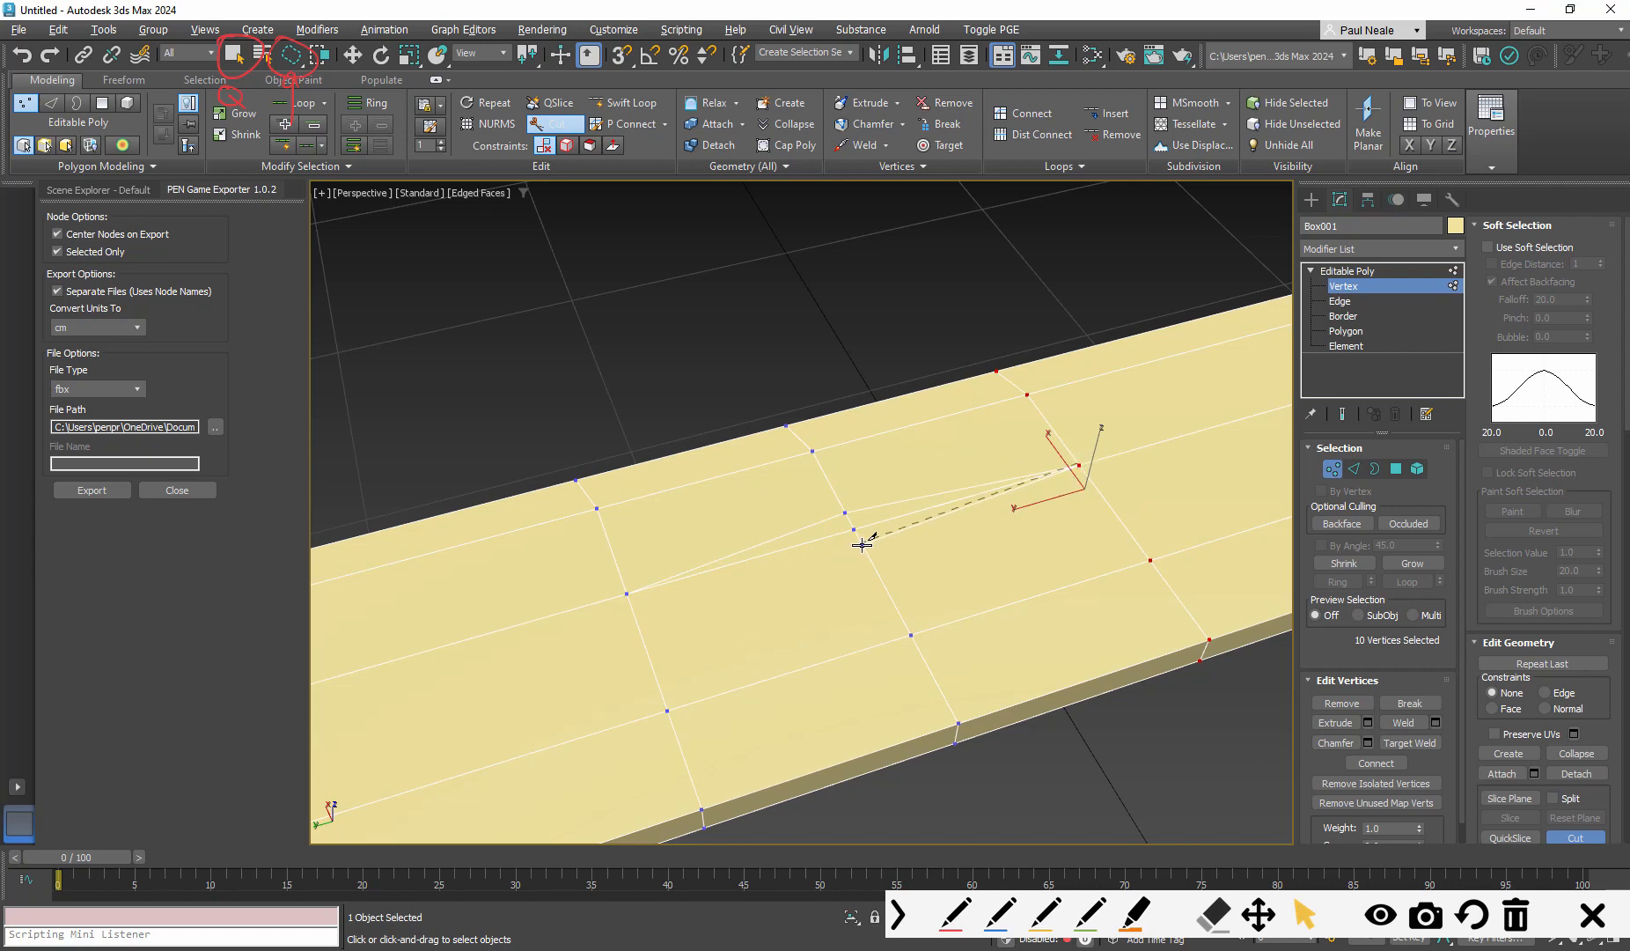
scroll(862, 546, up, 3)
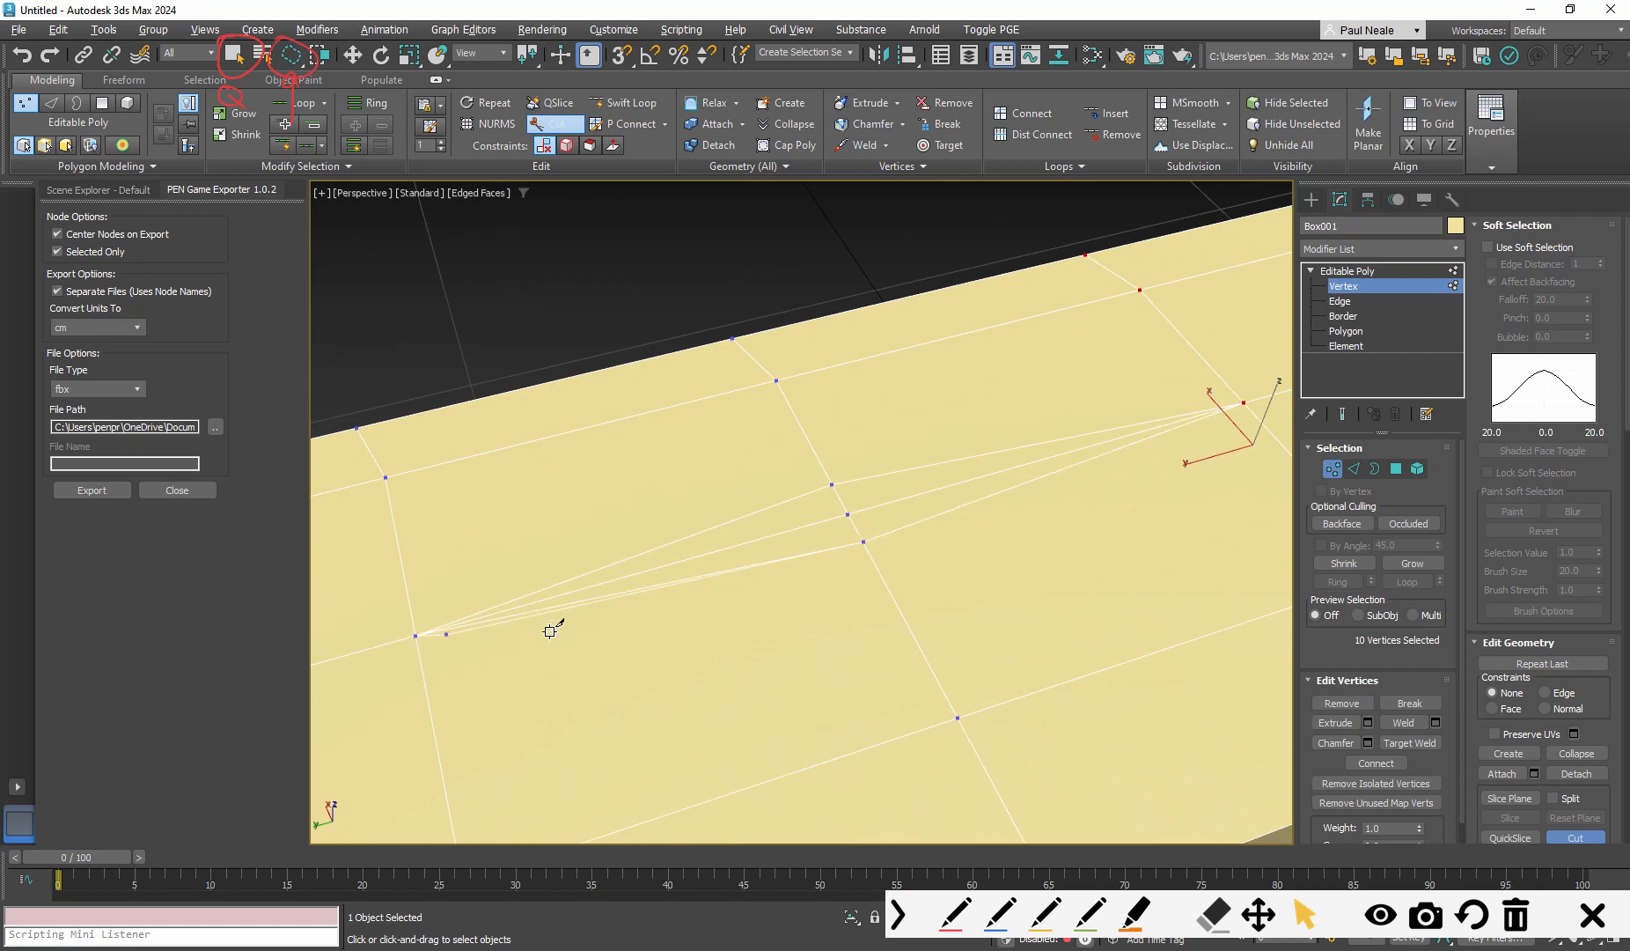
scroll(666, 626, down, 2)
Lower the vertex at the diamond's centre to form a gouge and shift a side vertex sideways to narrow it
key(w)
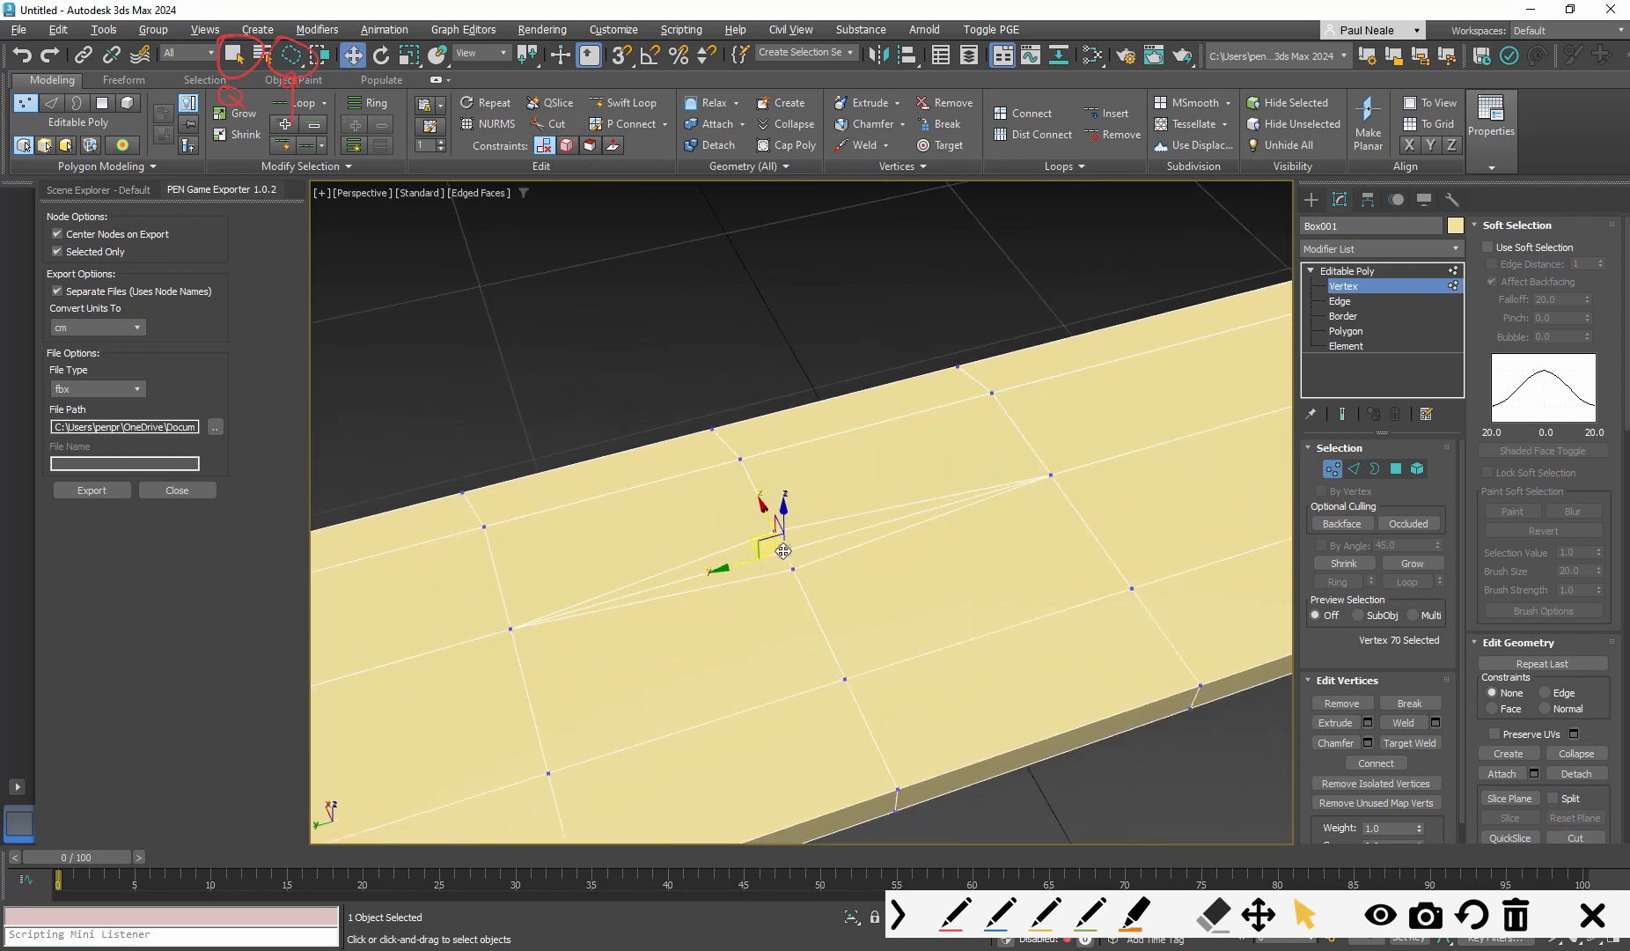
alt+middle_drag(810, 553, 784, 501)
drag(785, 502, 786, 529)
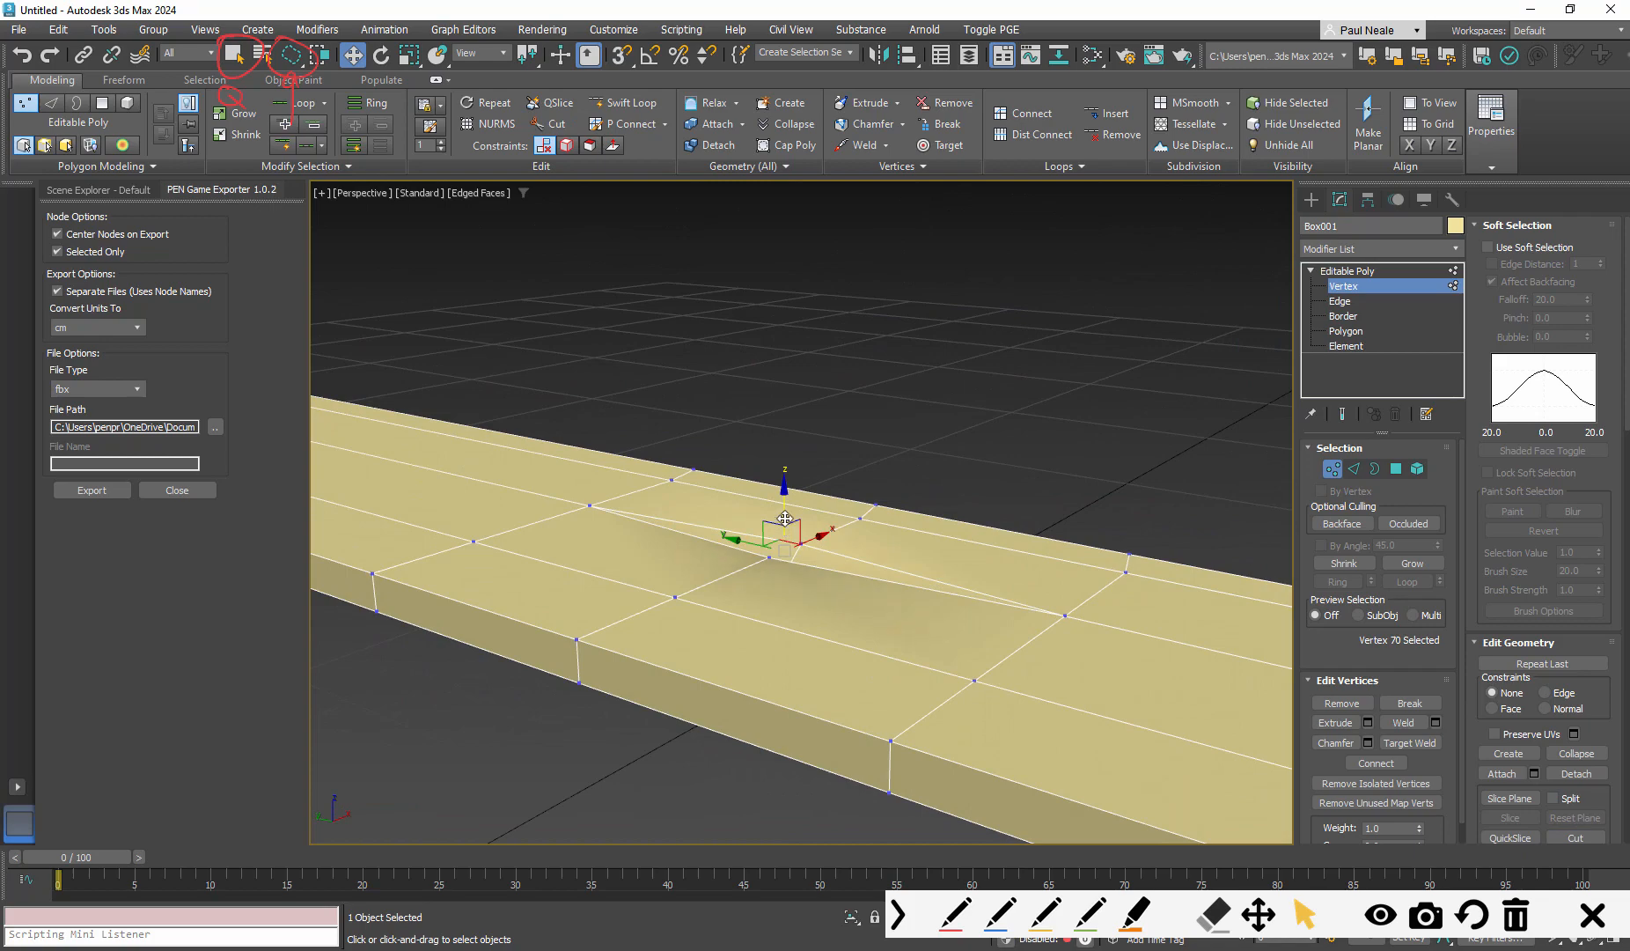
alt+middle_drag(785, 518, 886, 552)
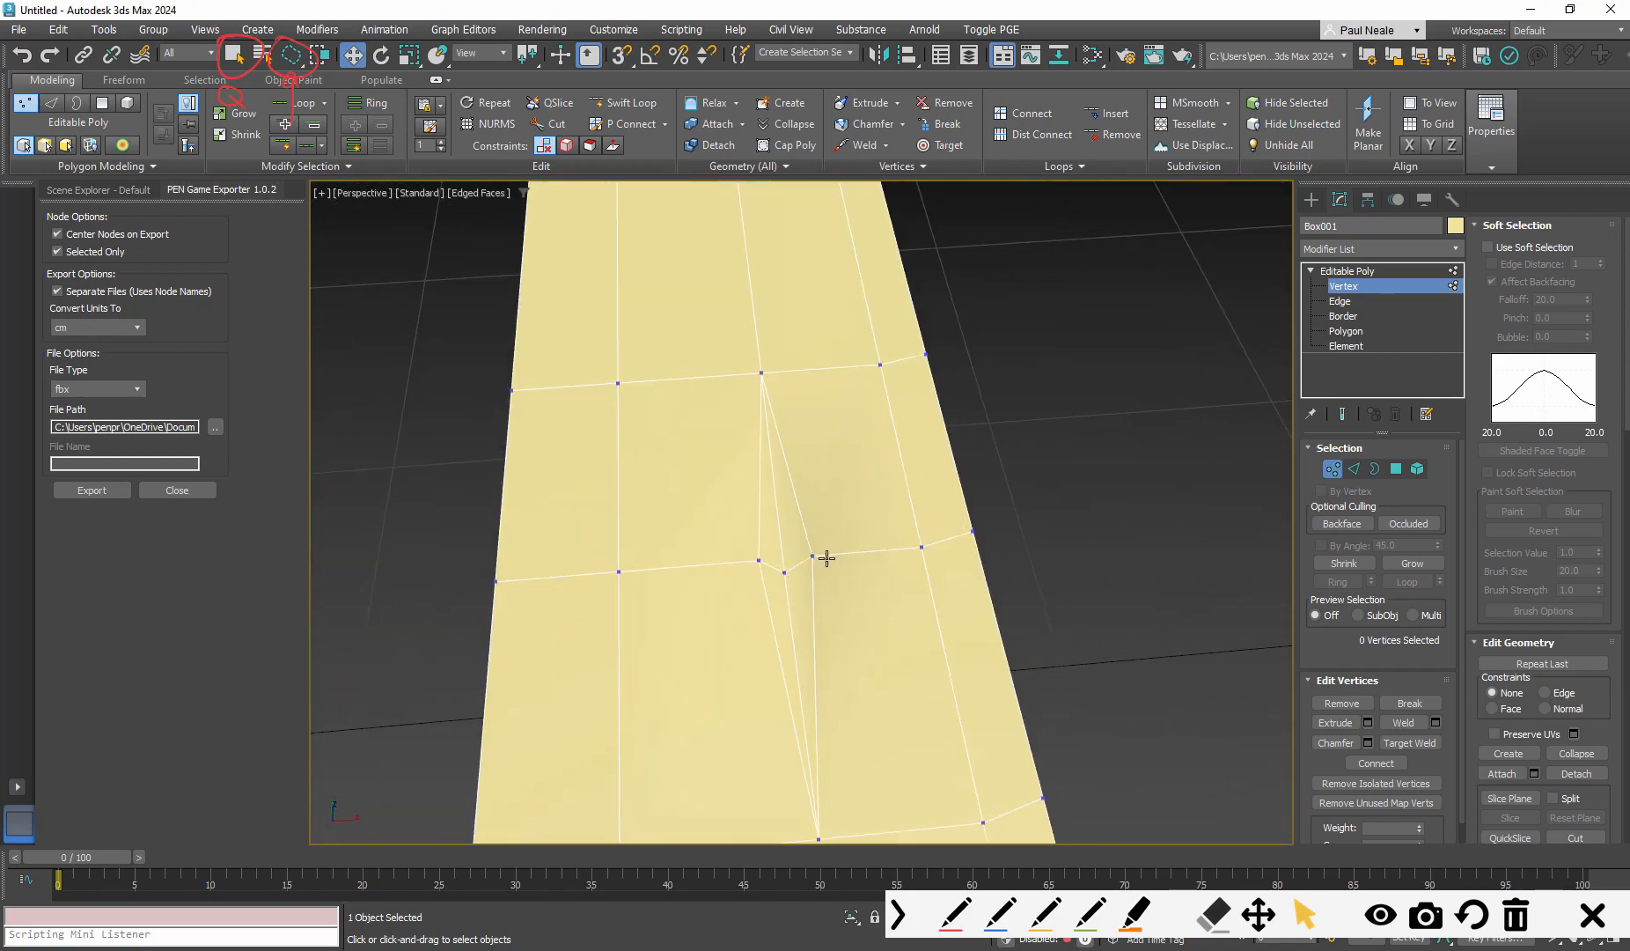
drag(862, 553, 845, 554)
scroll(830, 554, down, 3)
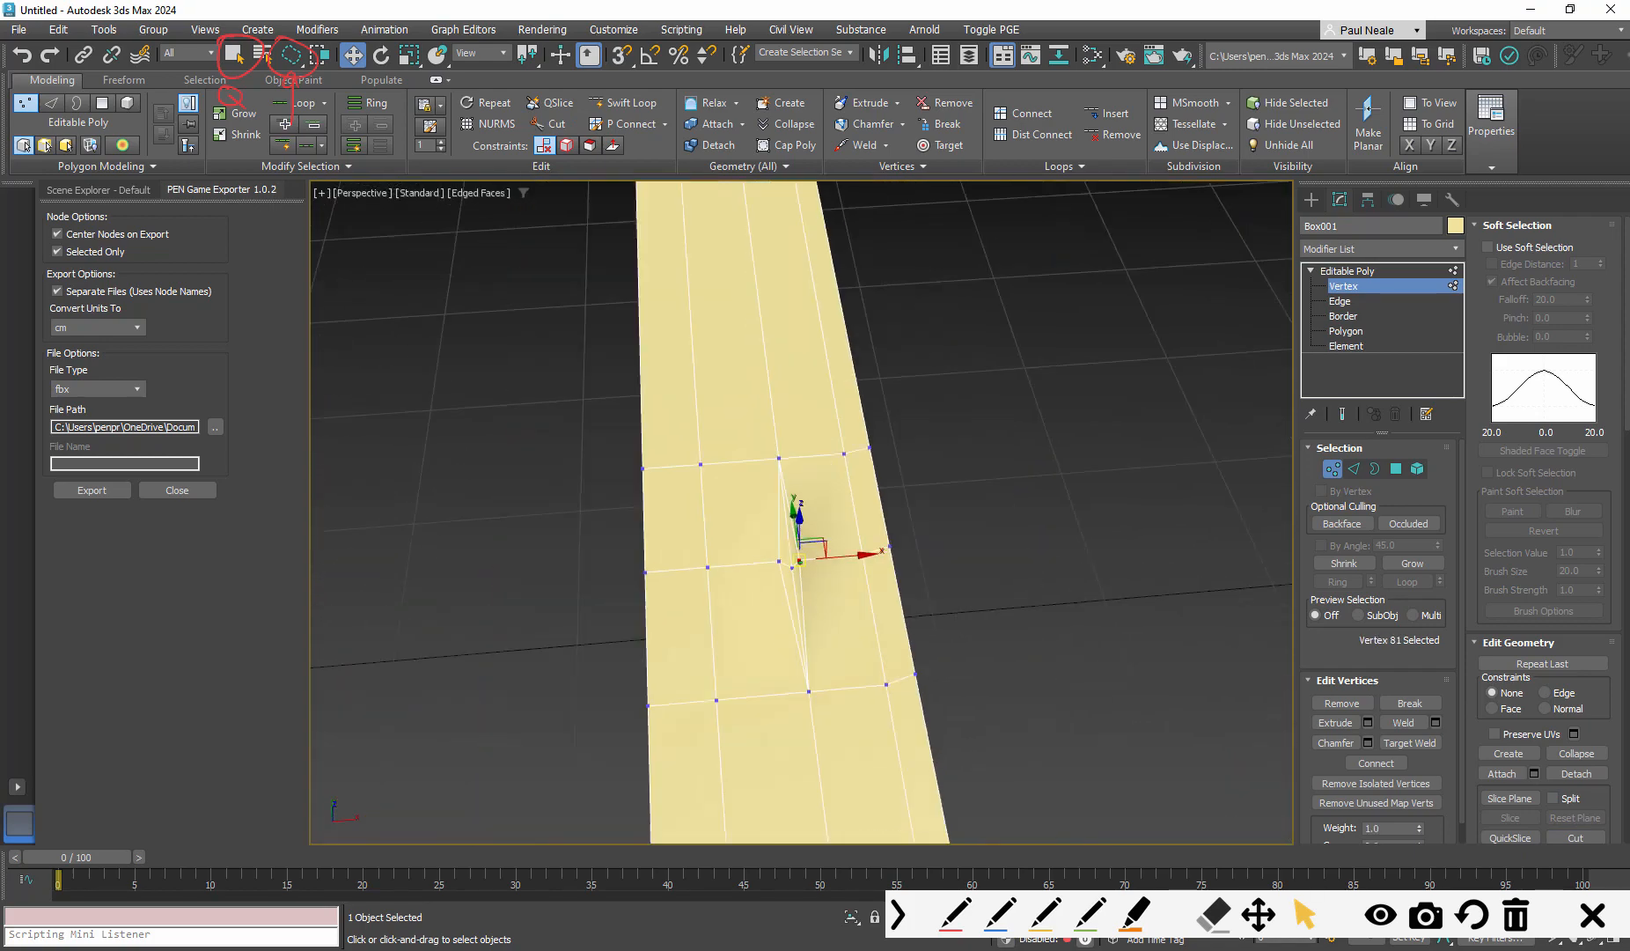
Examine the gouge and the plank's shading from several angles with edged faces turned off
alt+middle_drag(830, 553, 893, 544)
scroll(881, 637, down, 2)
scroll(915, 603, up, 4)
scroll(917, 547, down, 1)
key(F4)
mouse_move(1051, 508)
alt+middle_down()
mouse_move(898, 438)
mouse_move(819, 454)
mouse_move(858, 505)
mouse_move(943, 462)
mouse_move(880, 477)
mouse_move(866, 447)
alt+middle_up()
scroll(908, 470, down, 1)
scroll(867, 448, down, 2)
mouse_move(866, 447)
alt+middle_down()
mouse_move(801, 514)
mouse_move(856, 468)
alt+middle_up()
alt+middle_drag(766, 416, 731, 506)
scroll(672, 298, up, 5)
scroll(743, 508, down, 3)
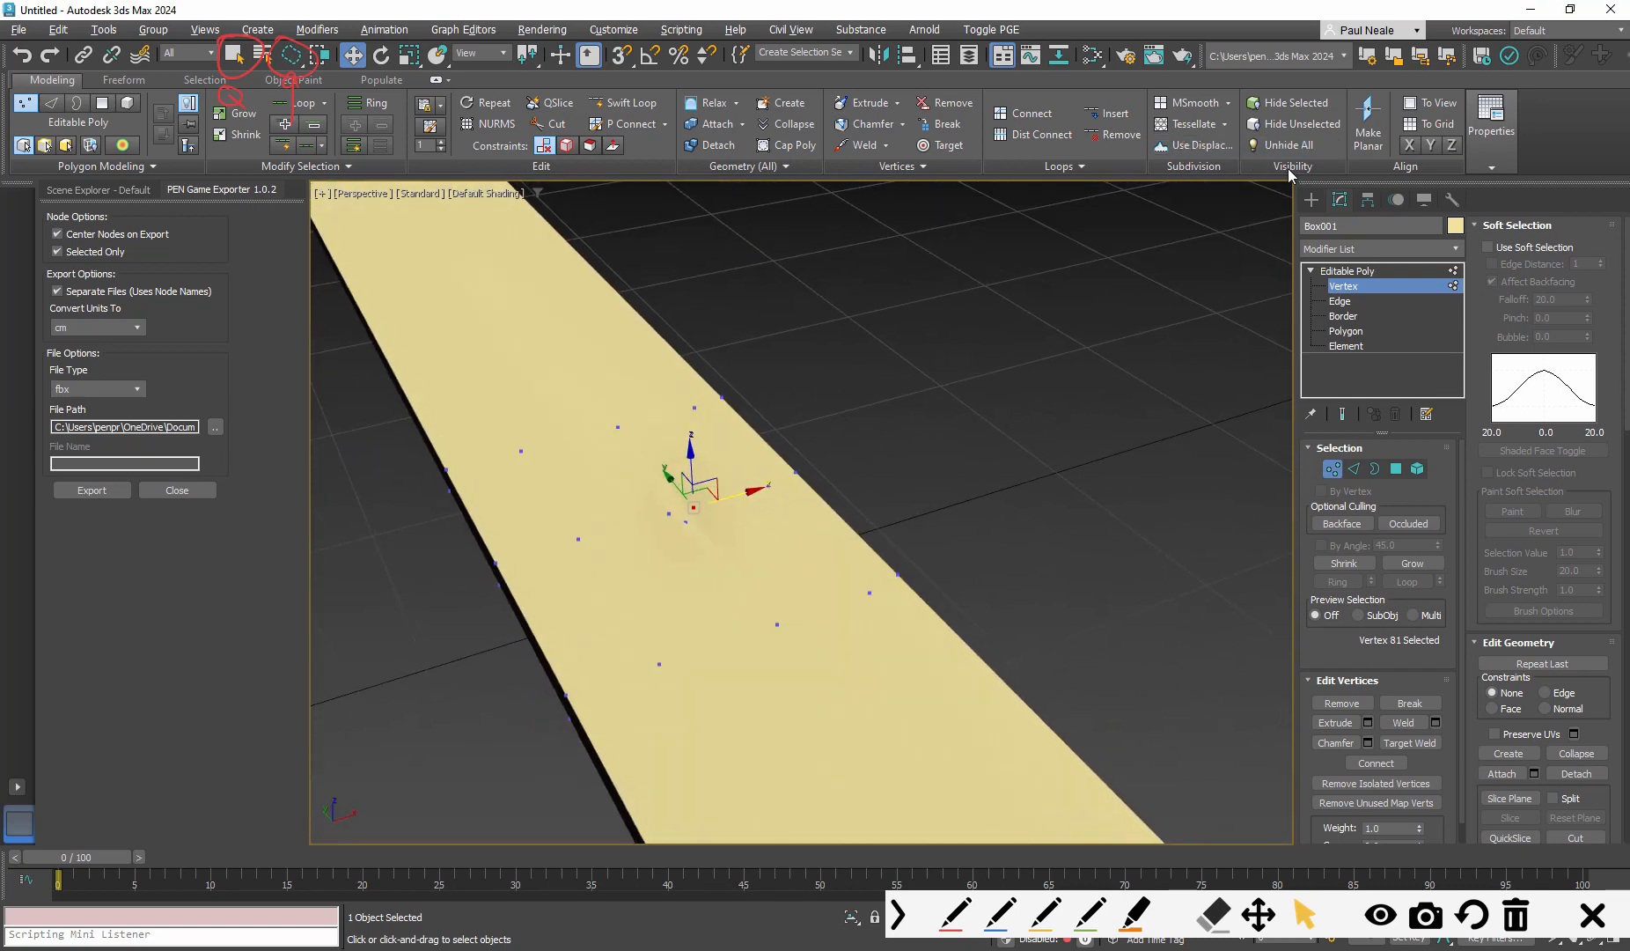
Apply Smooth 30 to the plank and turn edged faces back on
click(1487, 141)
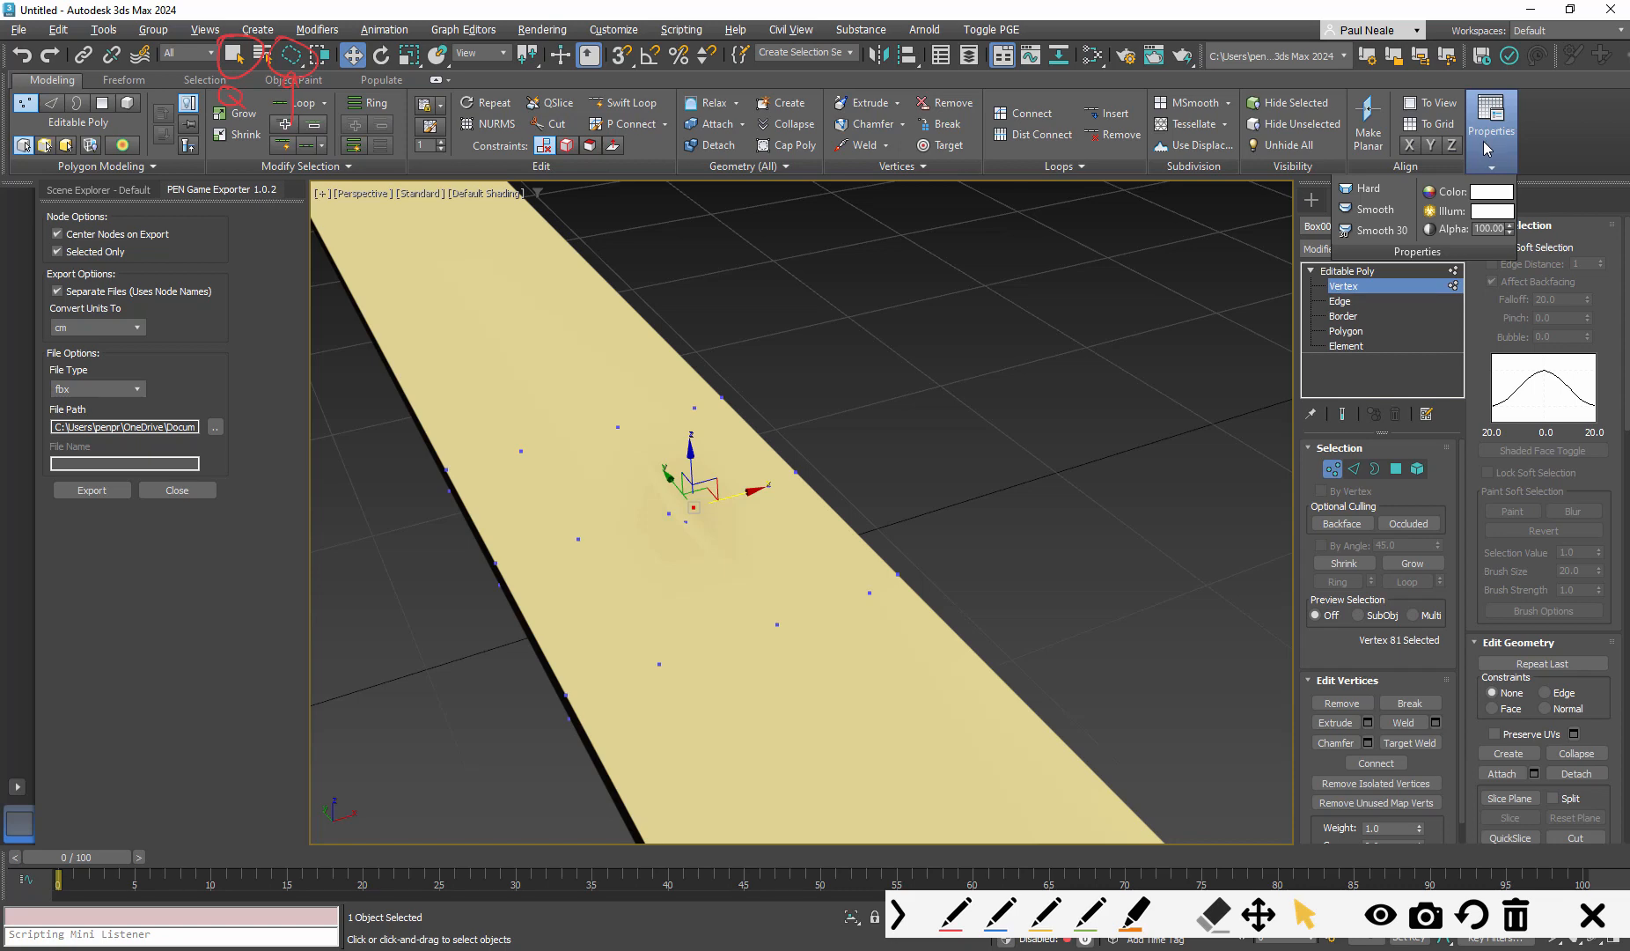
click(1376, 231)
mouse_move(1136, 397)
alt+middle_down()
mouse_move(906, 565)
mouse_move(989, 564)
mouse_move(957, 571)
mouse_move(939, 404)
mouse_move(982, 456)
mouse_move(805, 452)
mouse_move(860, 516)
mouse_move(968, 519)
mouse_move(901, 555)
mouse_move(847, 487)
mouse_move(989, 451)
alt+middle_up()
key(F4)
mouse_move(961, 509)
alt+middle_down()
mouse_move(975, 507)
mouse_move(980, 531)
mouse_move(883, 467)
mouse_move(890, 510)
mouse_move(933, 561)
mouse_move(951, 556)
mouse_move(924, 546)
alt+middle_up()
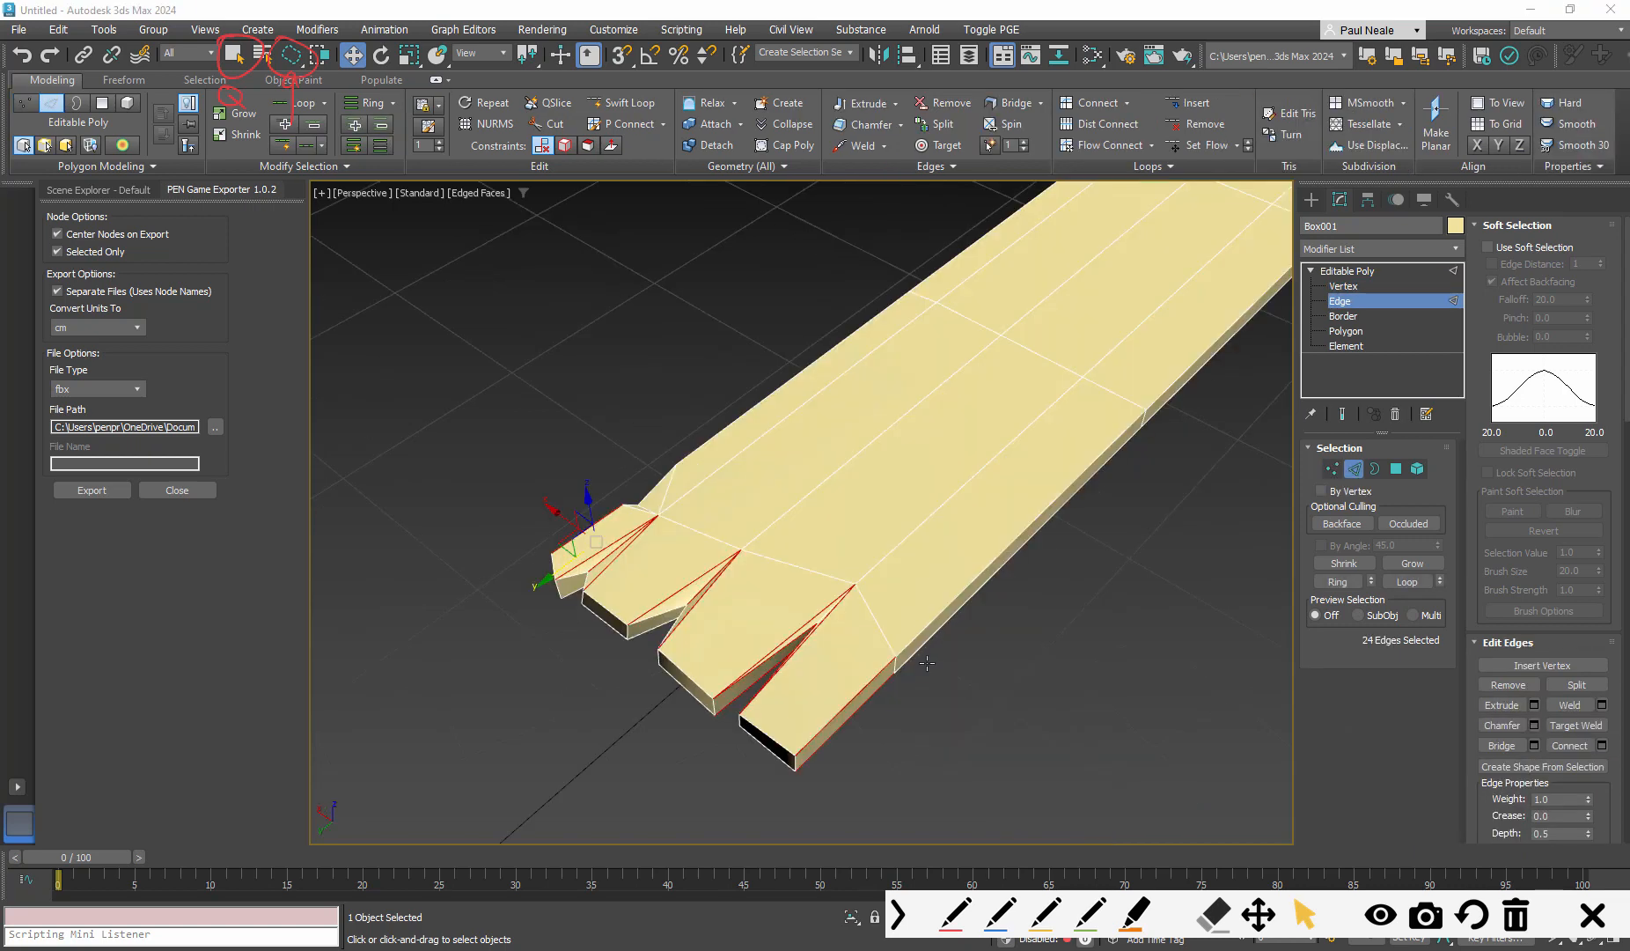
click(927, 662)
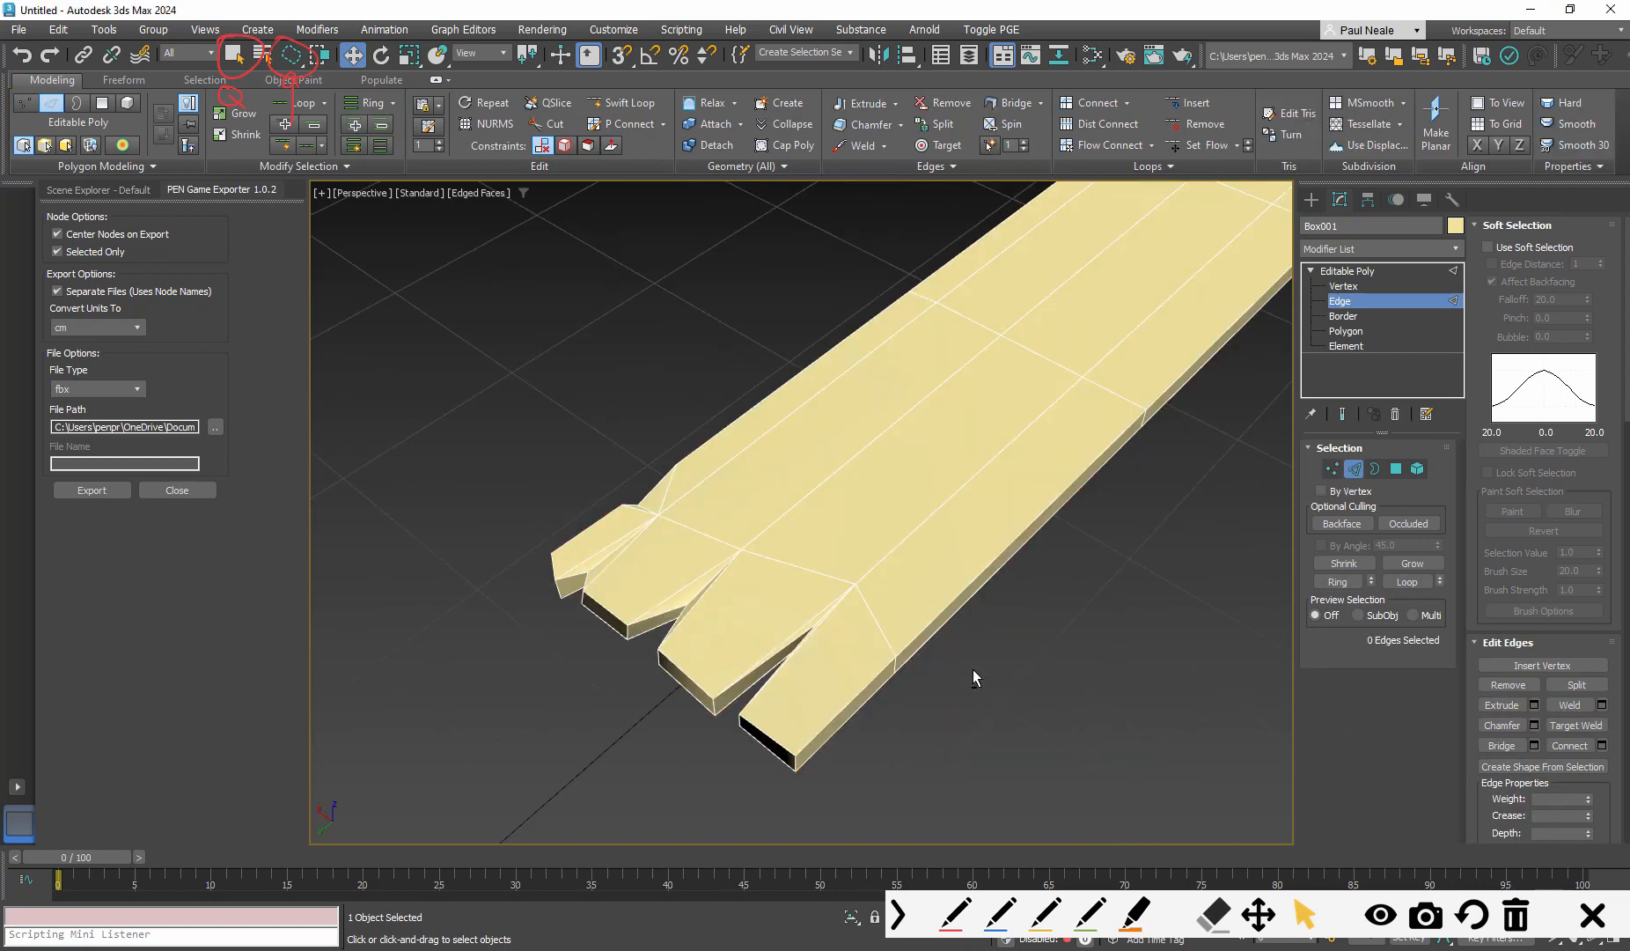
alt+middle_drag(975, 673, 859, 623)
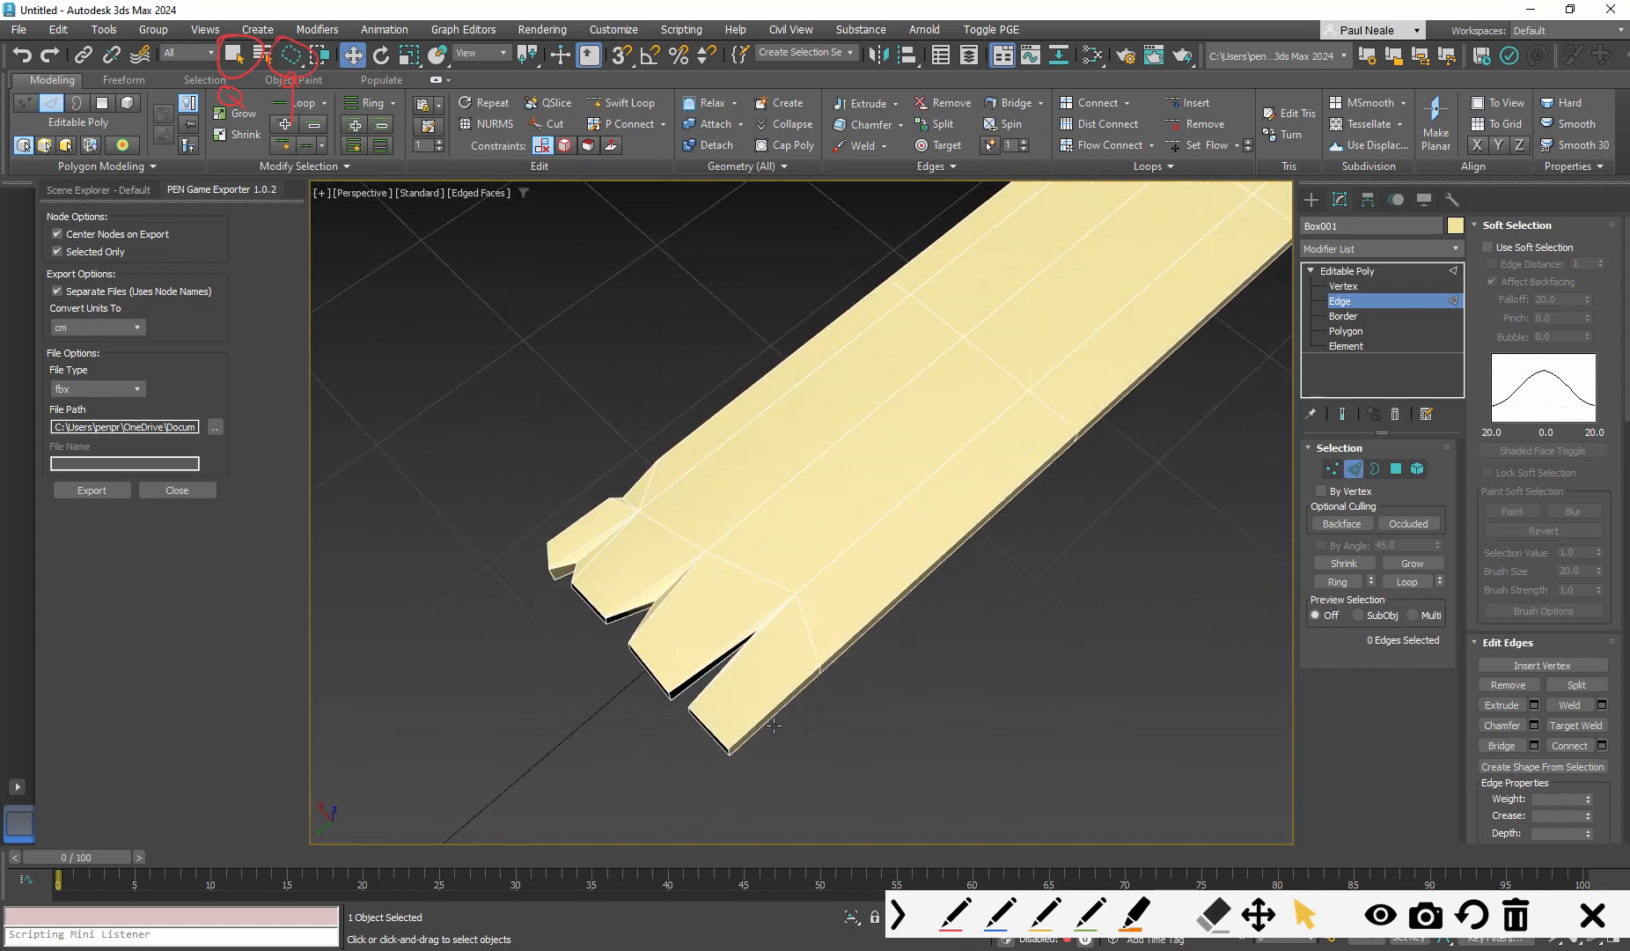
scroll(772, 715, up, 2)
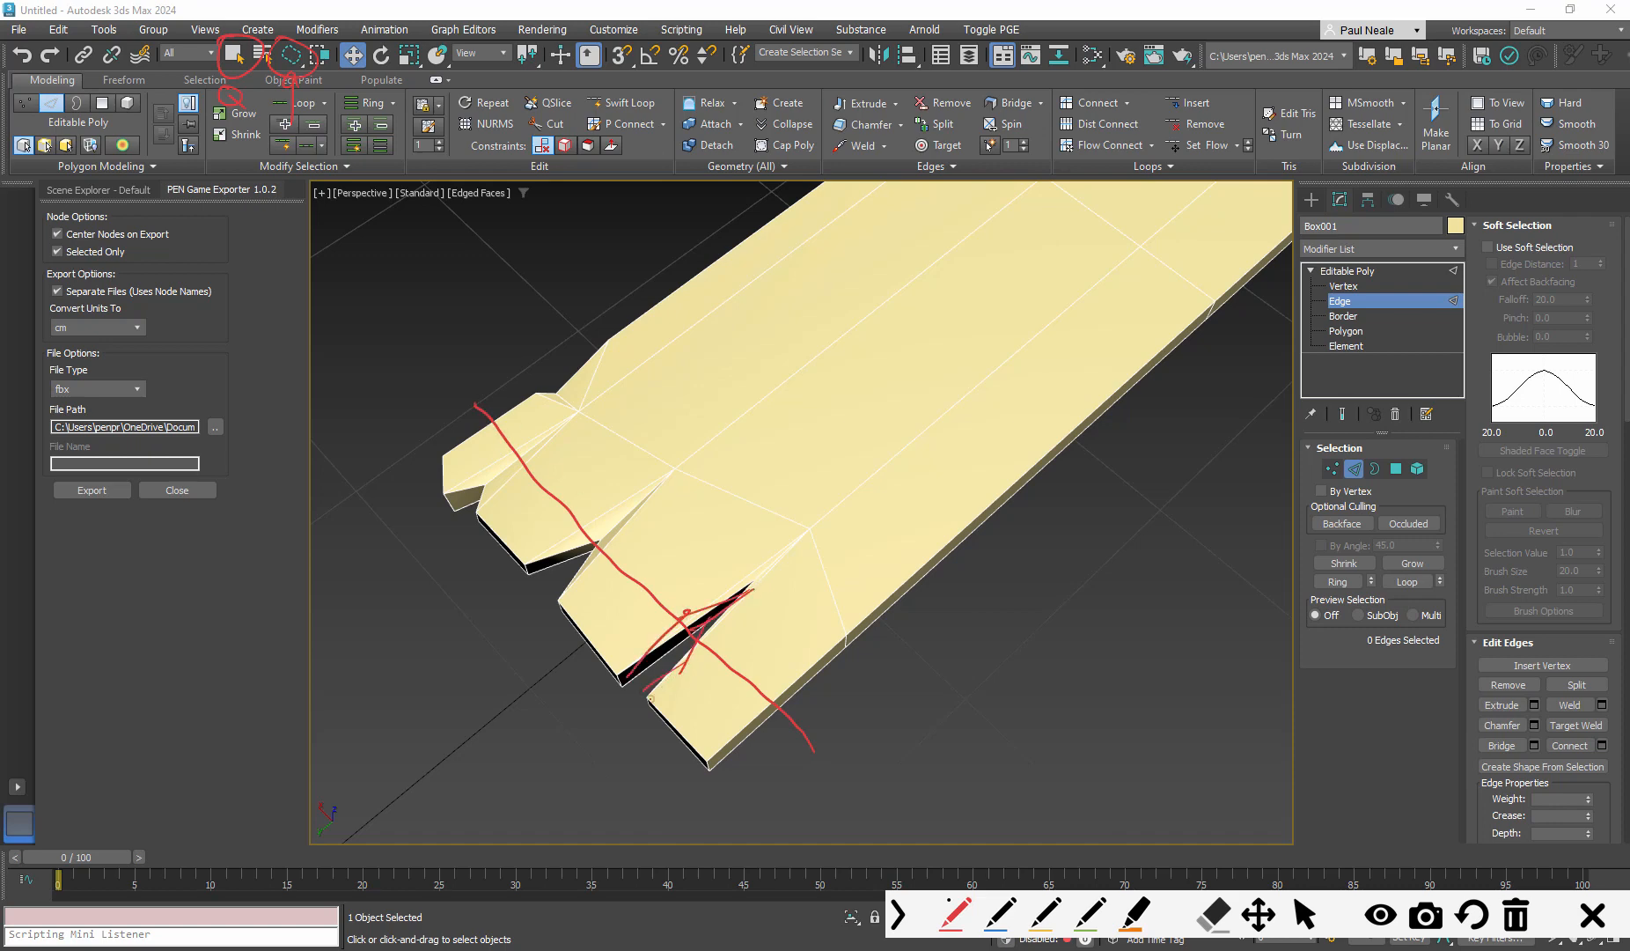
click(1517, 915)
middle_drag(853, 558, 874, 570)
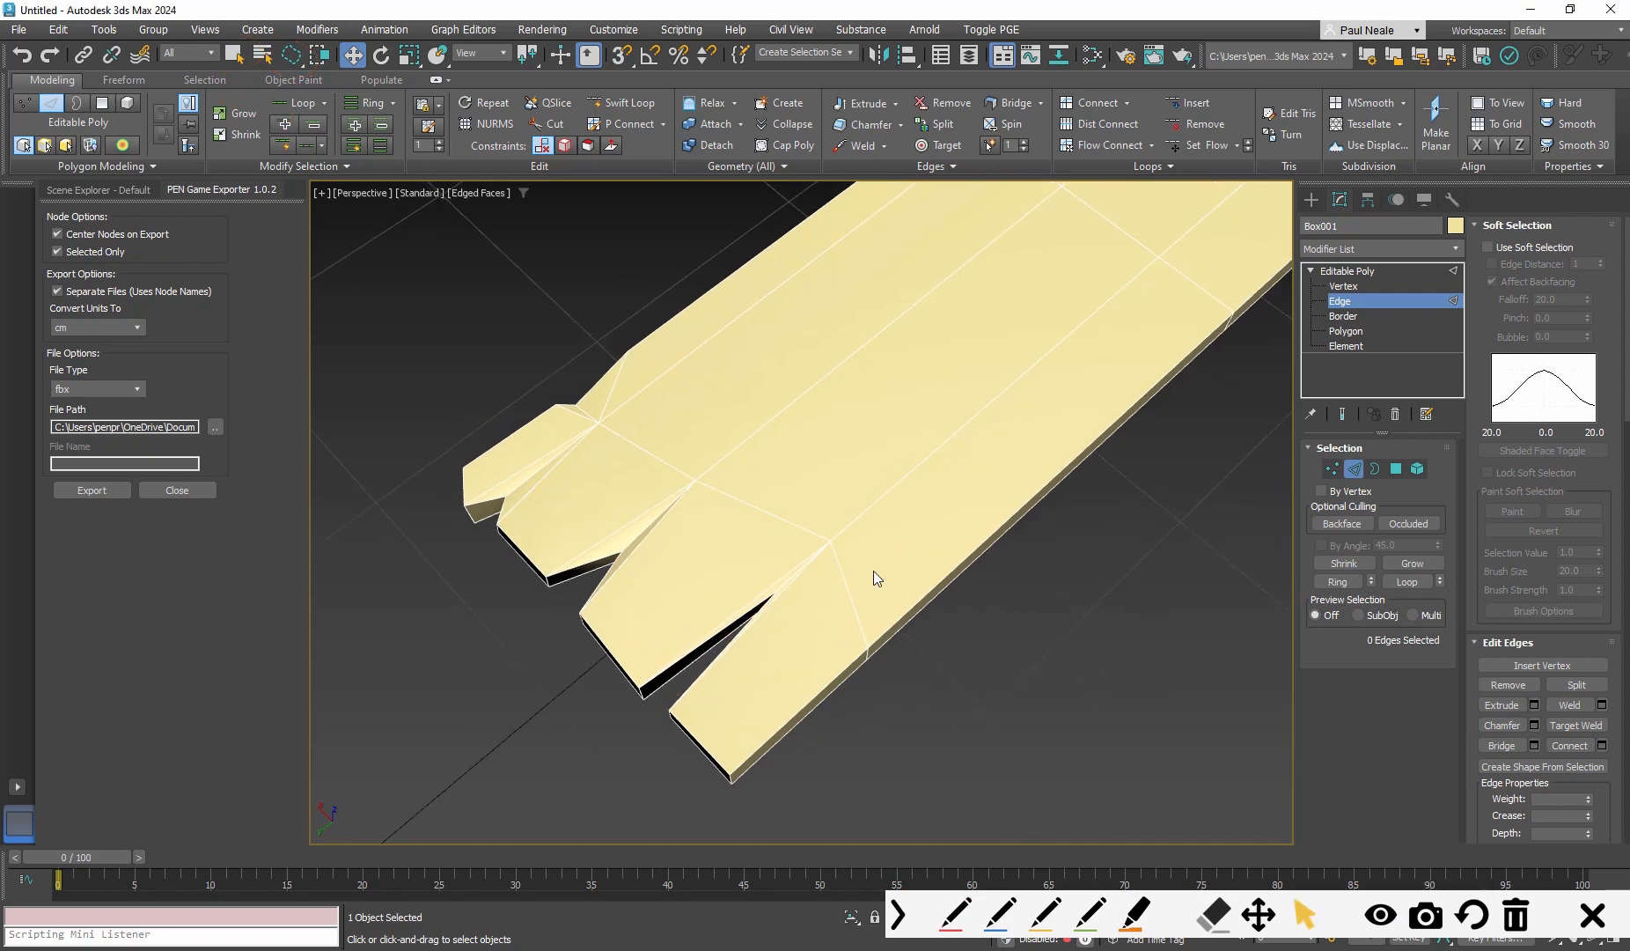
key(alt+shift+w)
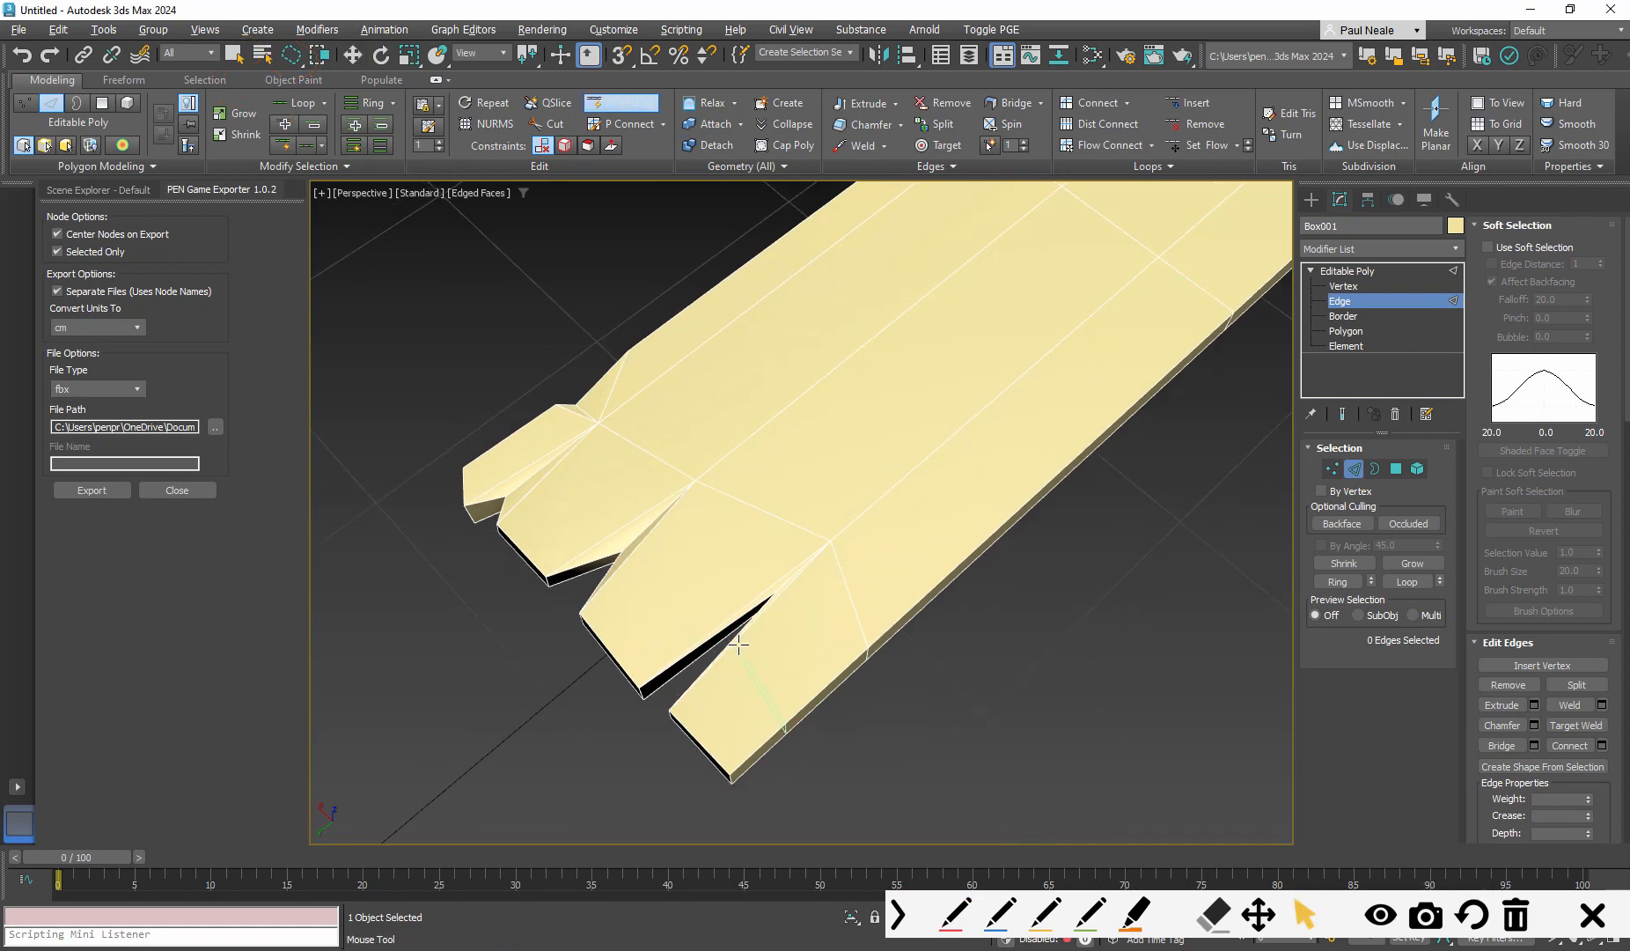
alt+middle_drag(739, 644, 713, 627)
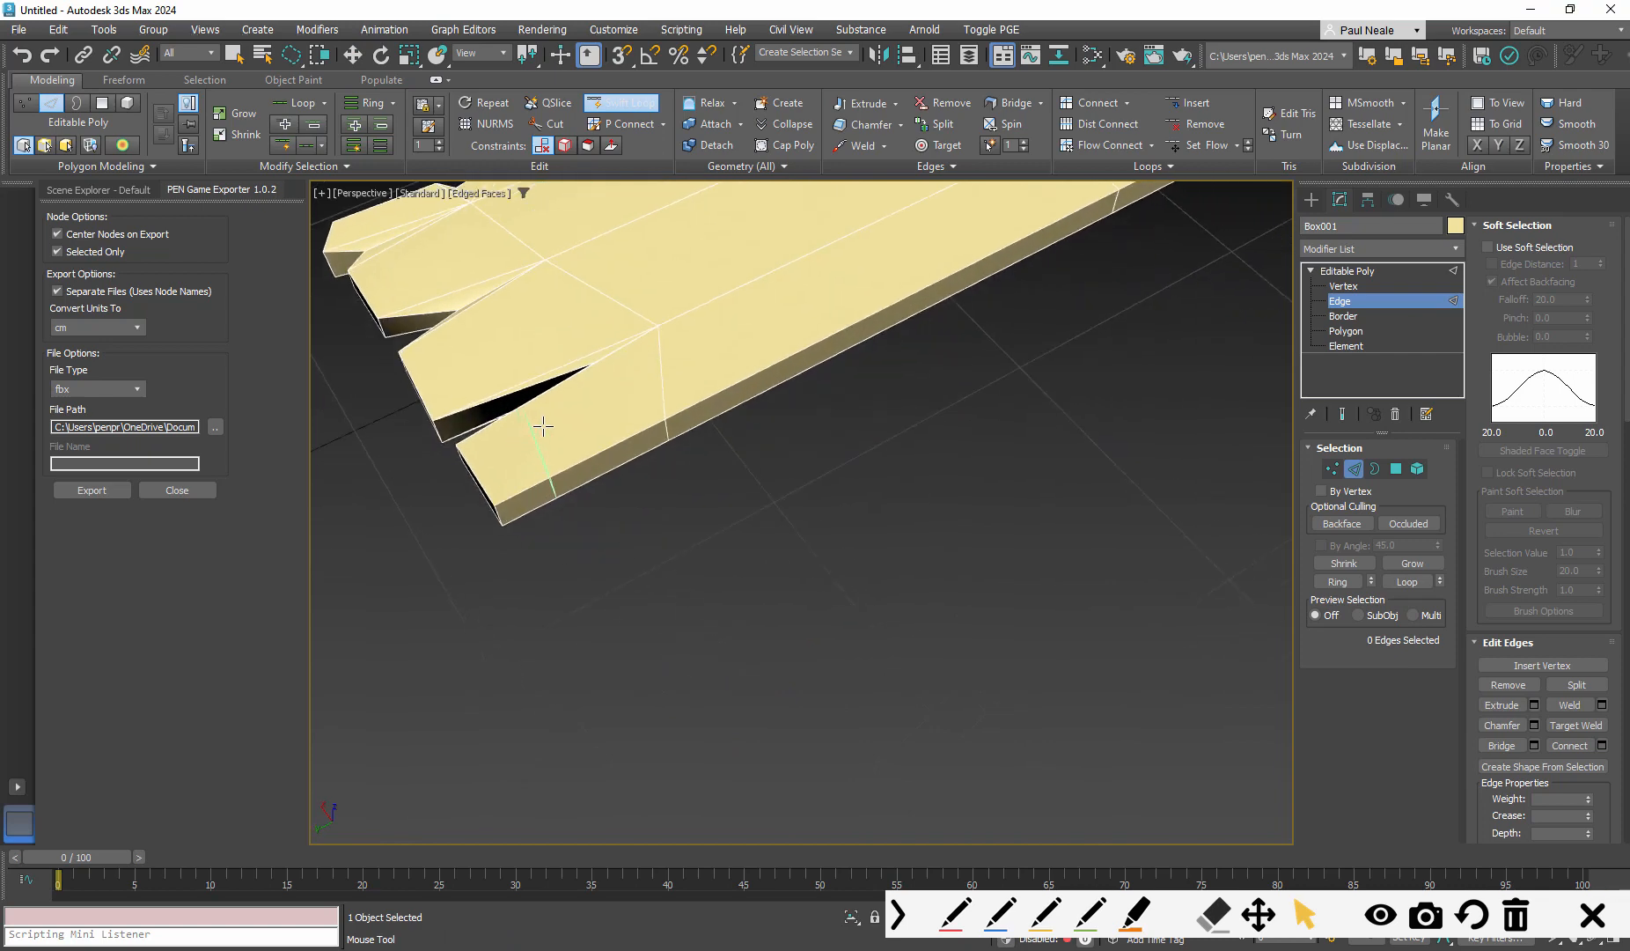
middle_drag(543, 426, 695, 616)
right_click(727, 623)
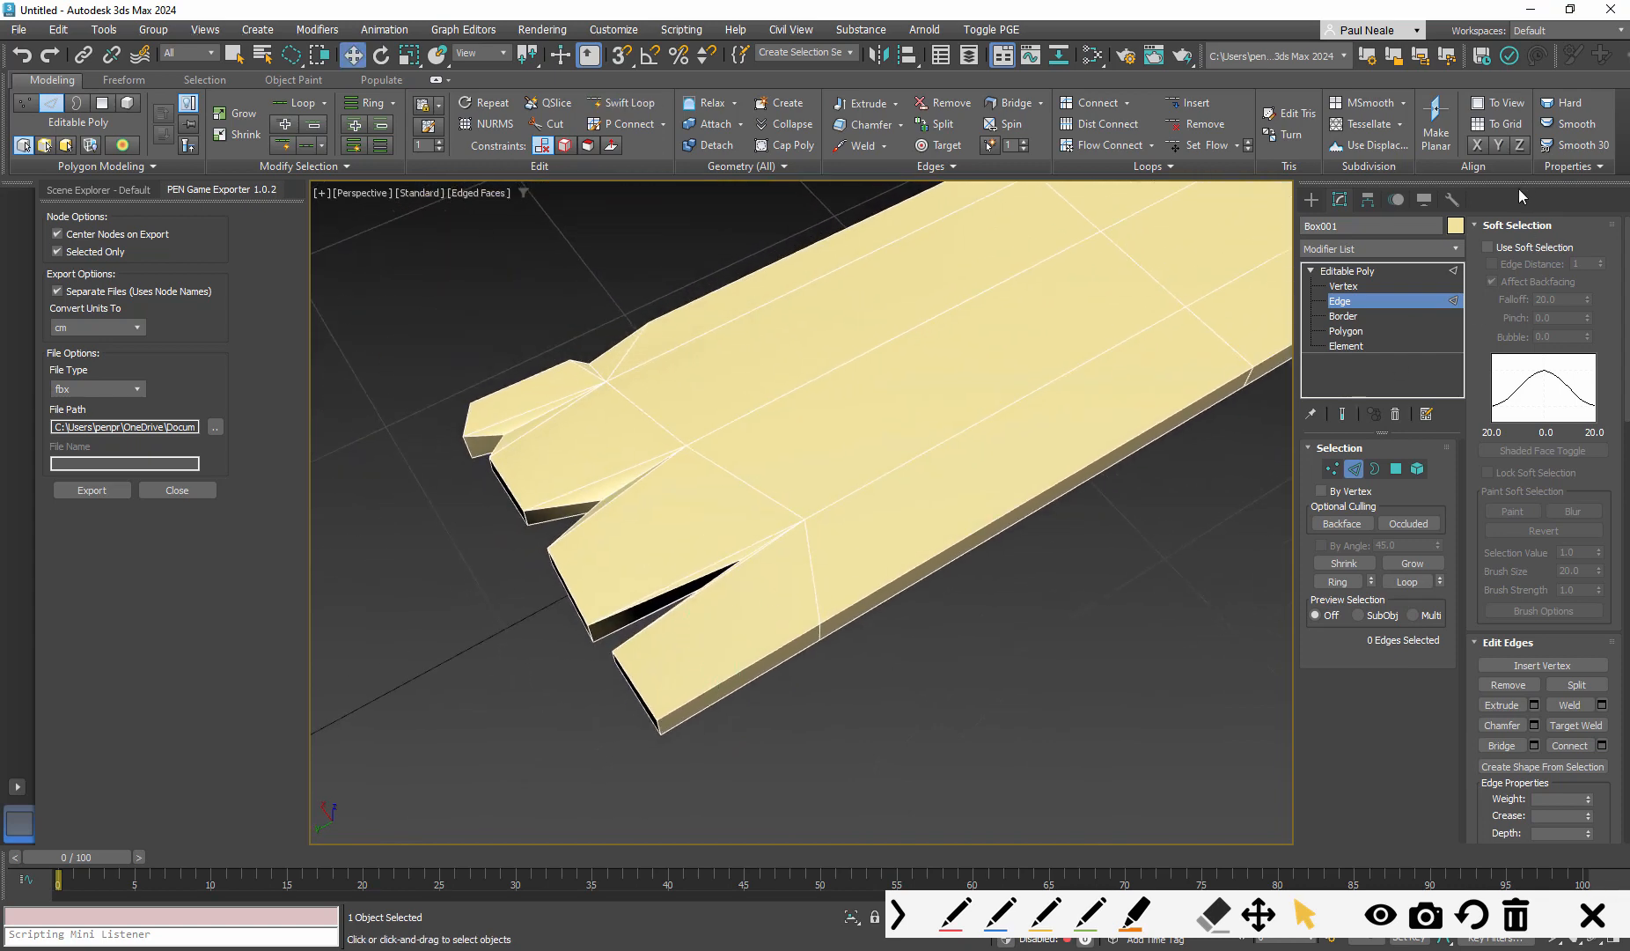
Change the plank's object color to dark blue
click(1455, 226)
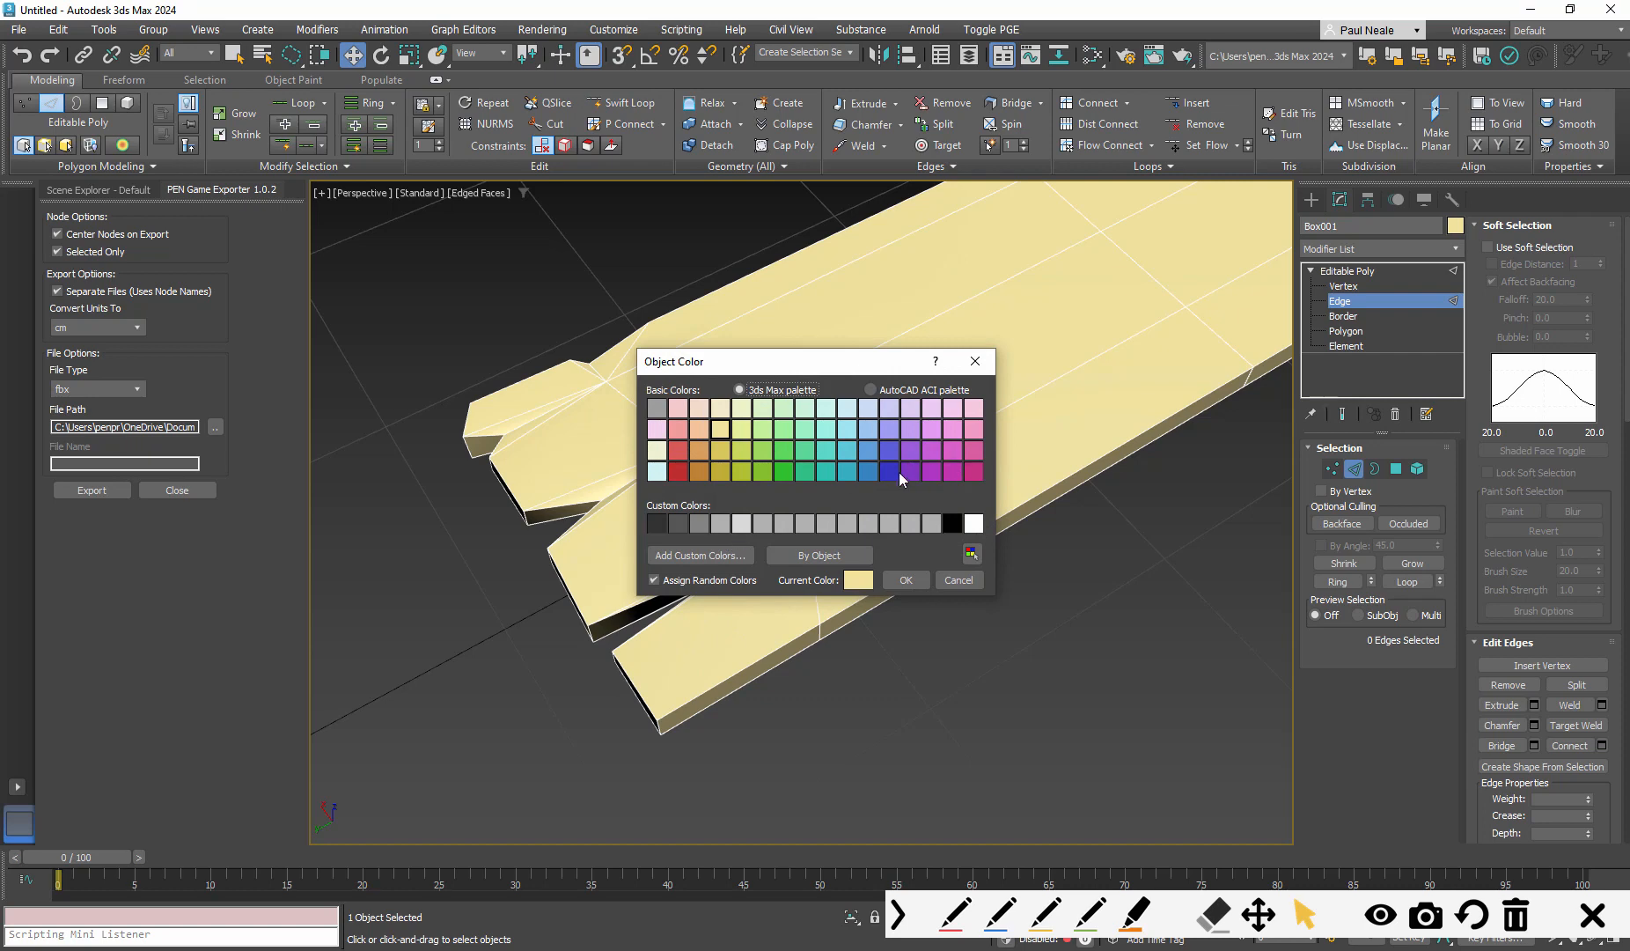
click(907, 580)
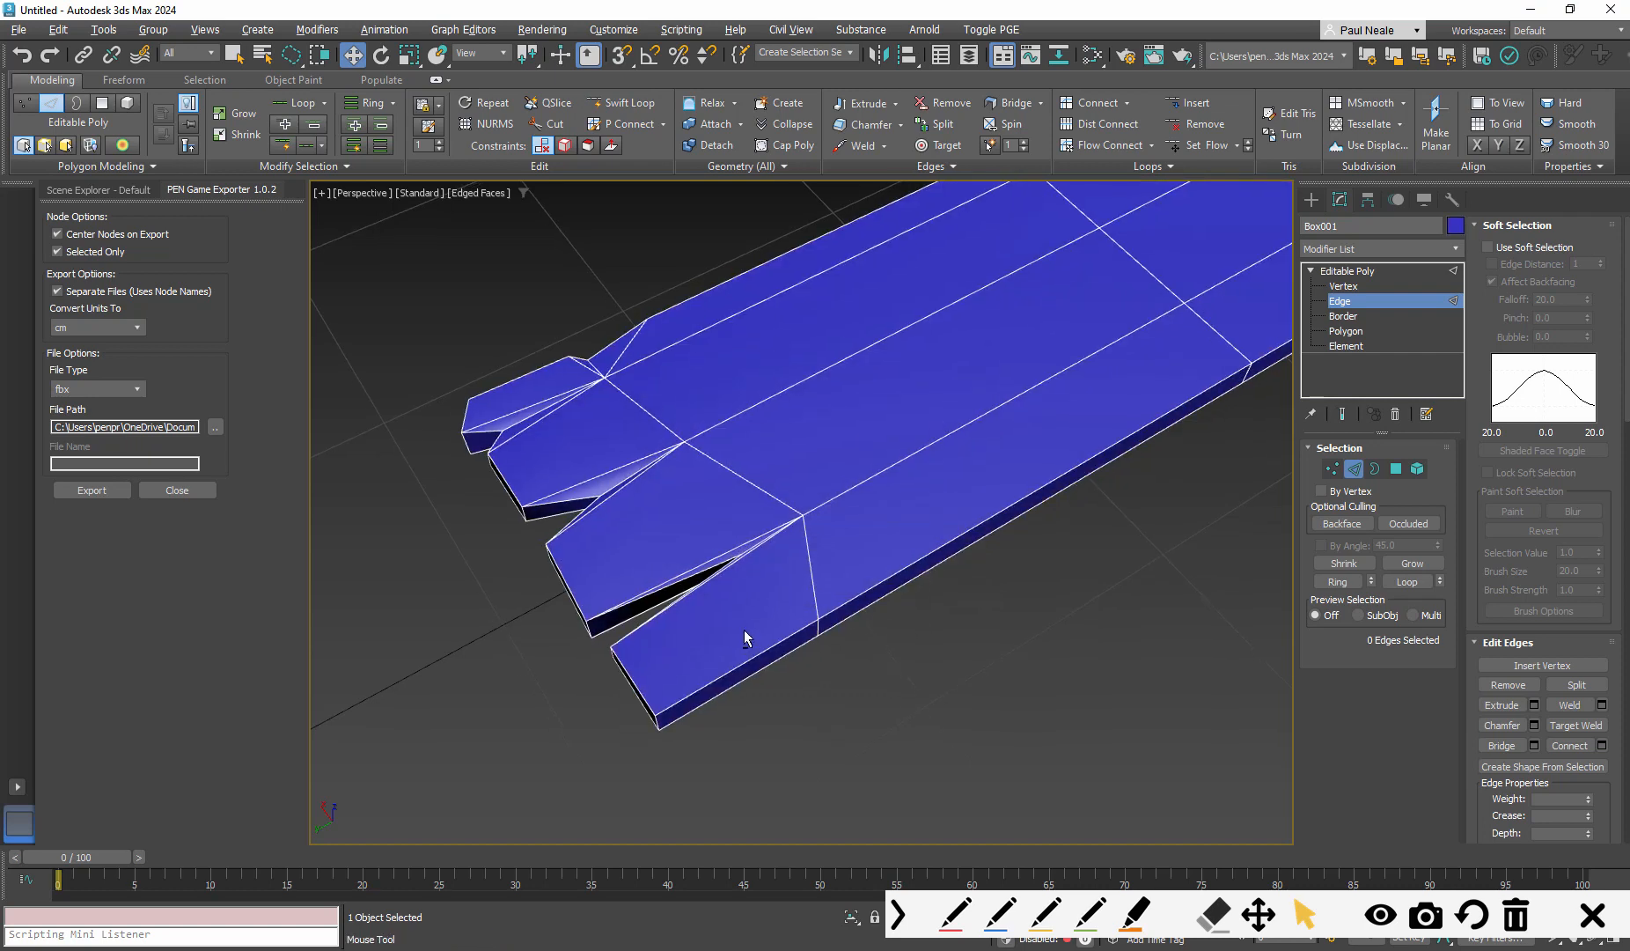
key(alt+shift+w)
alt+middle_drag(714, 626, 705, 650)
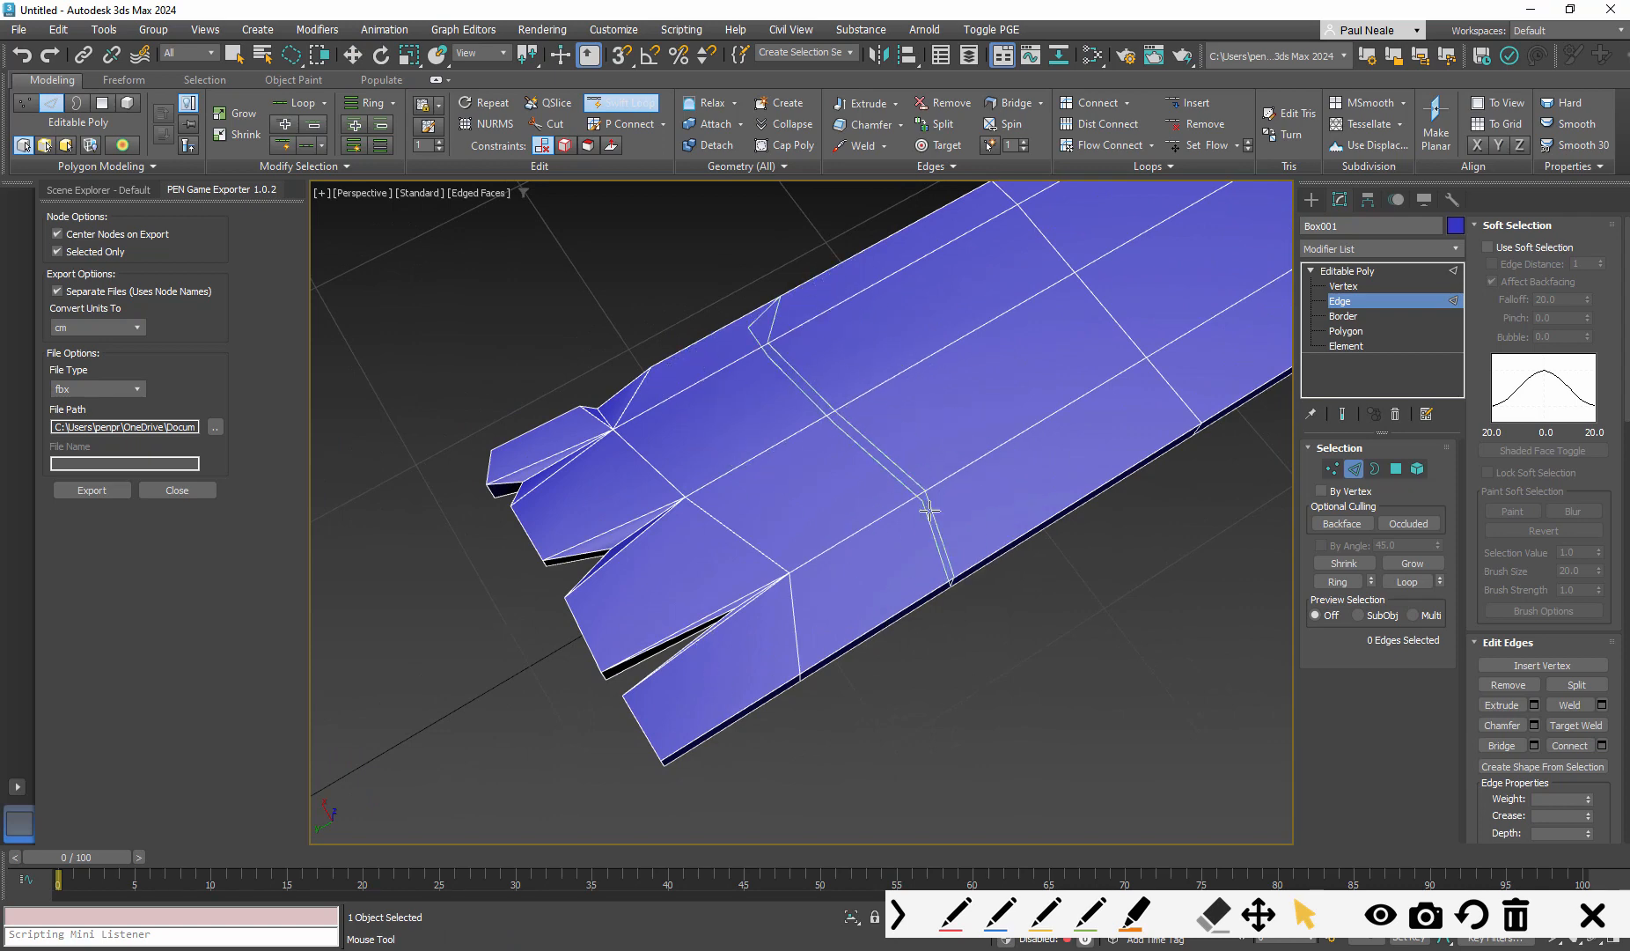
key(w)
Select the lengthwise edges across all prongs and connect them with a new crosswise edge loop
middle_drag(749, 639, 800, 602)
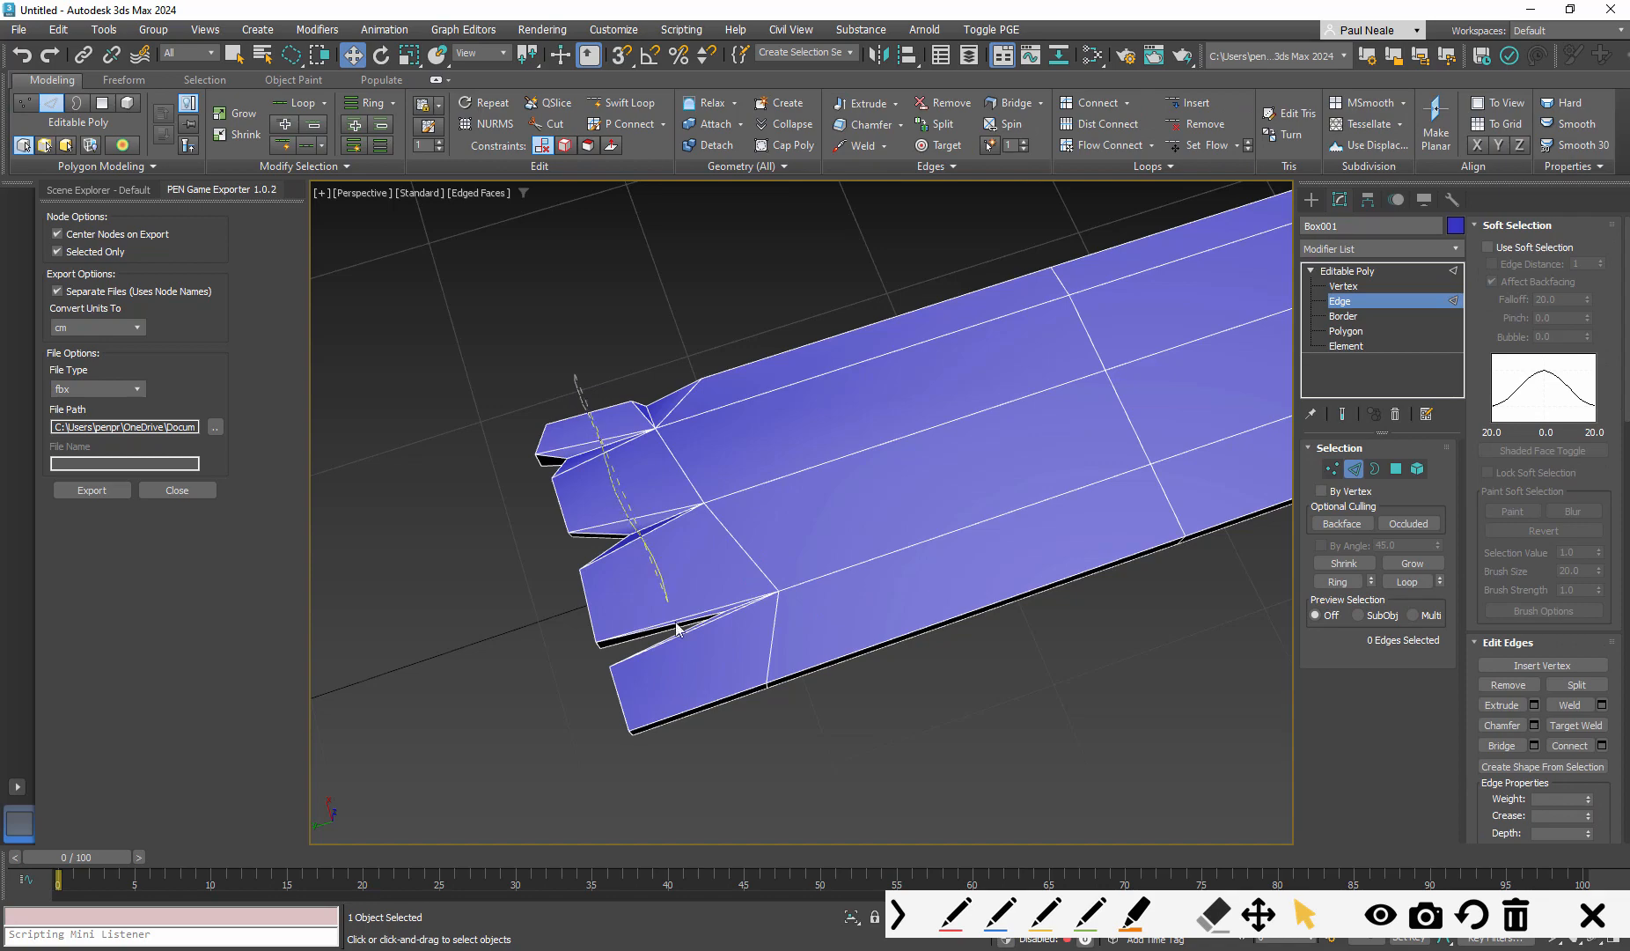
drag(676, 625, 733, 748)
alt+middle_drag(733, 747, 1088, 348)
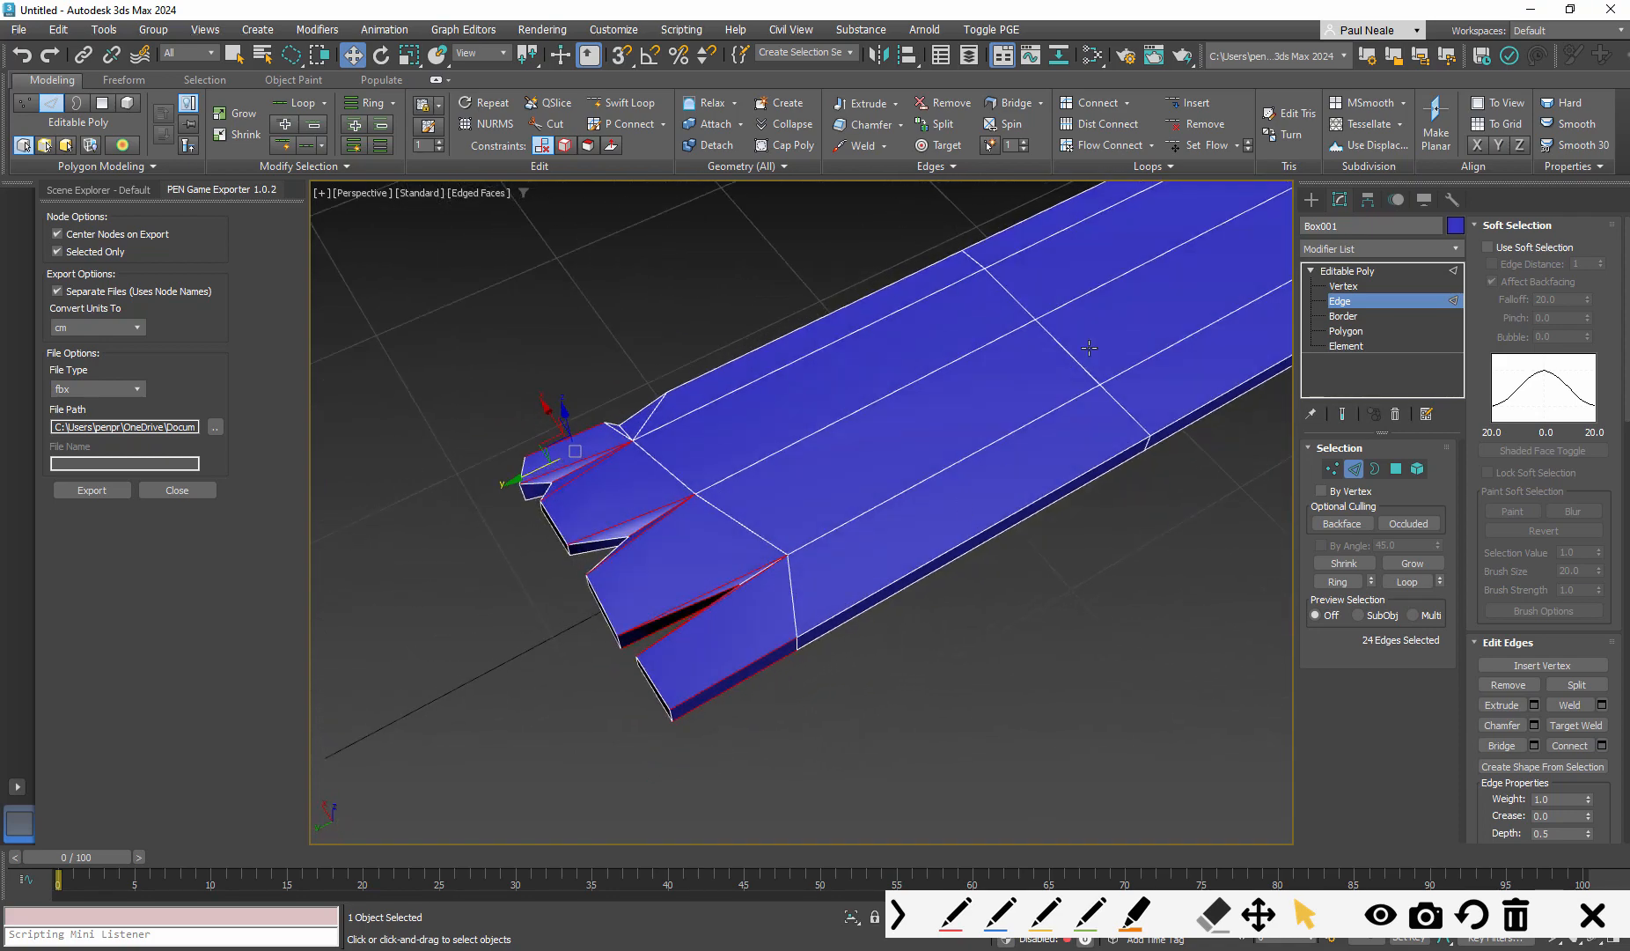
click(1099, 106)
alt+middle_drag(917, 498, 795, 547)
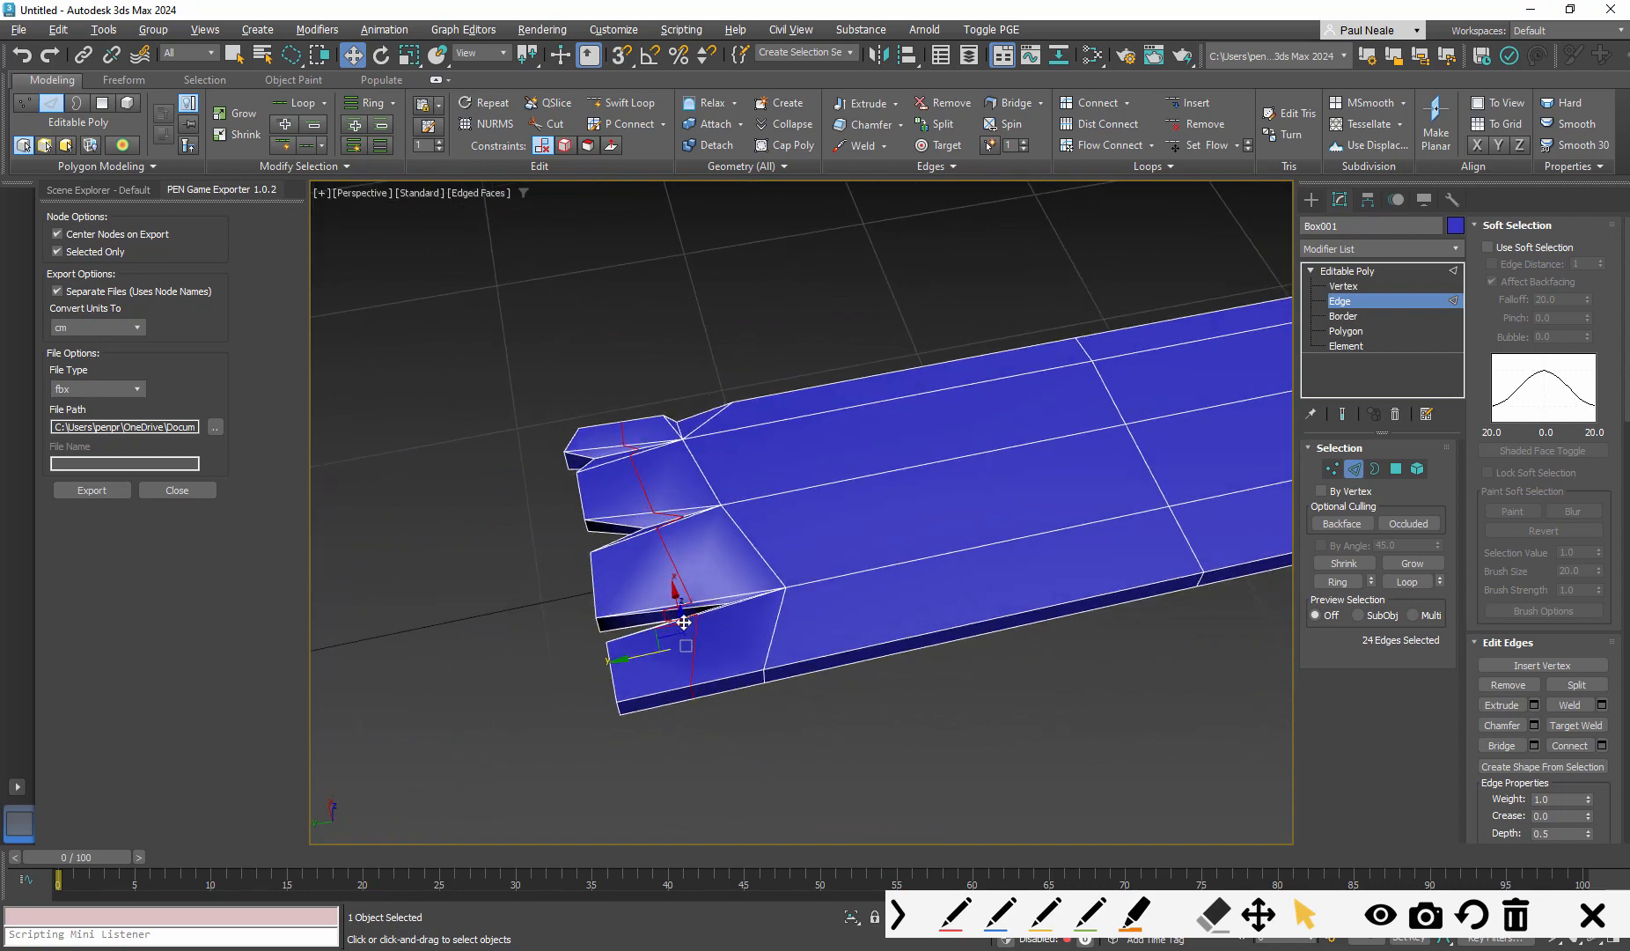
In vertex mode, move the new upper vertices on the wall of the notch beside the last prong to roughen it
scroll(684, 622, up, 3)
alt+middle_drag(684, 622, 822, 517)
scroll(750, 581, up, 6)
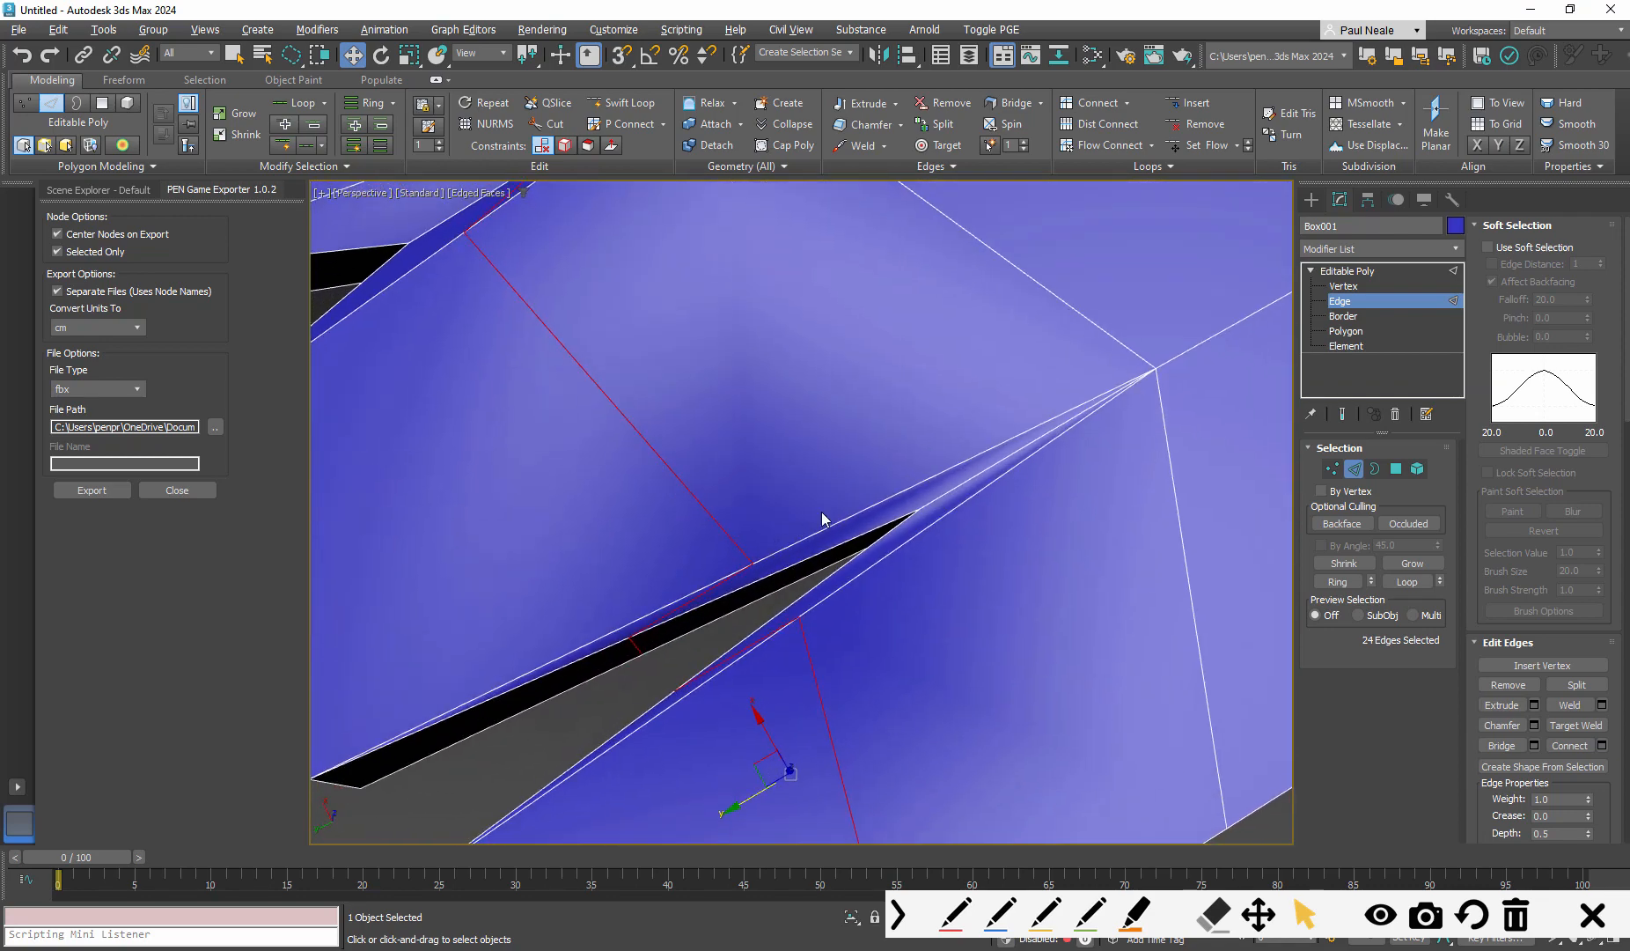
key(1)
drag(716, 556, 613, 619)
click(629, 634)
scroll(636, 611, down, 5)
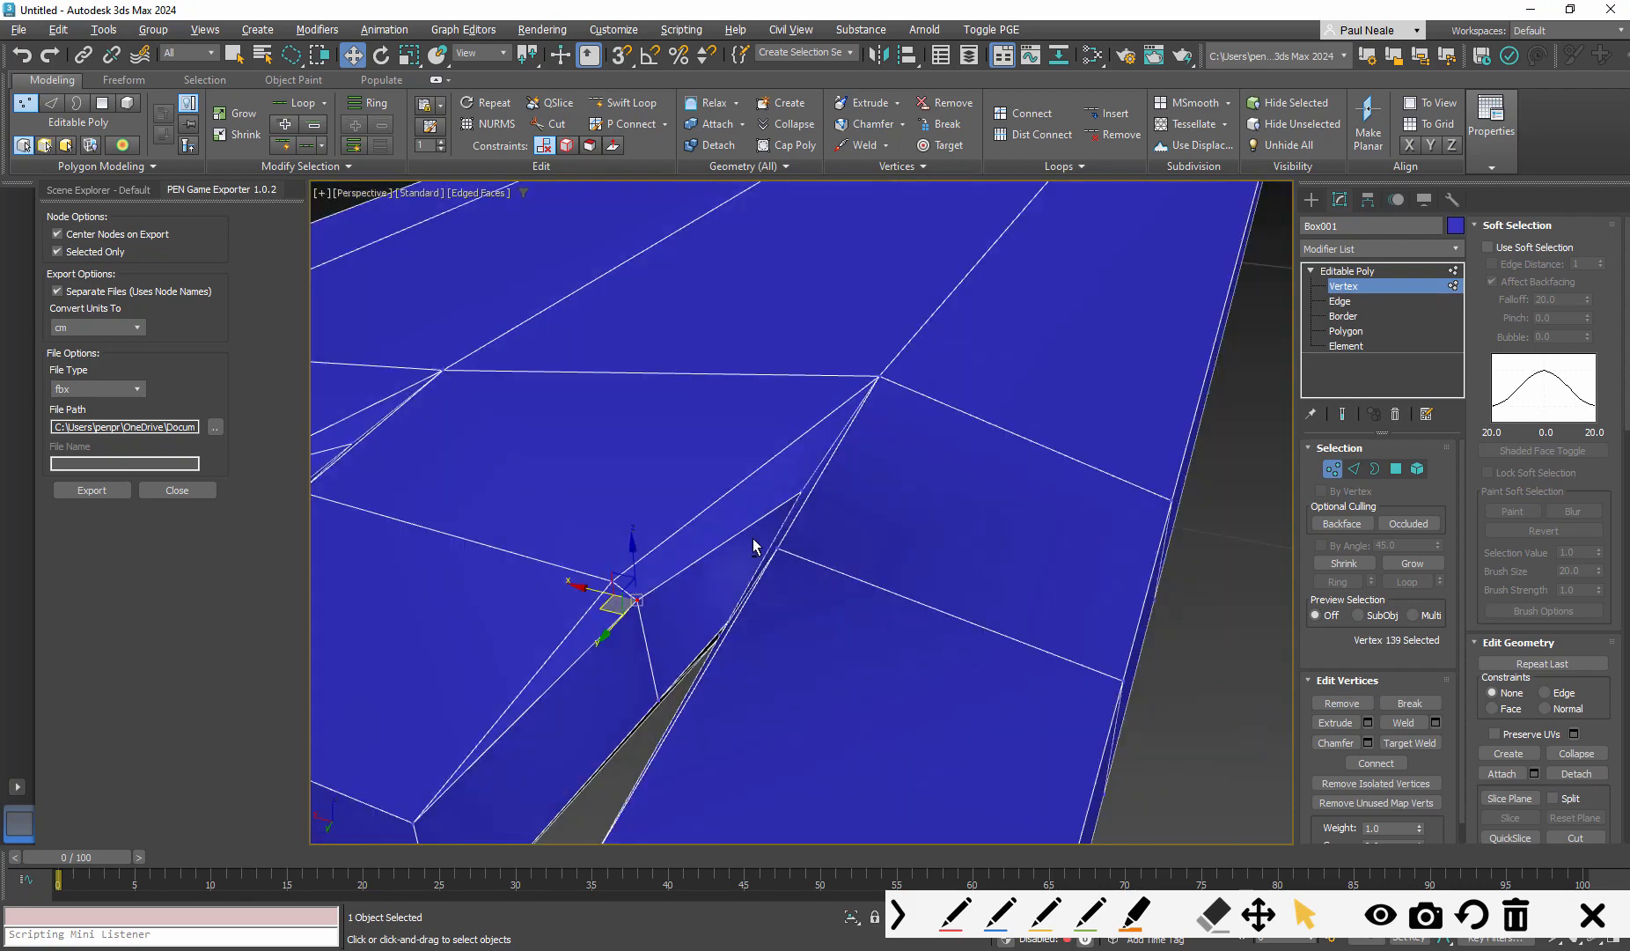
Reposition the lower and upper loop vertices on the notch wall beside the last prong to make the break more irregular
alt+middle_drag(757, 546, 707, 614)
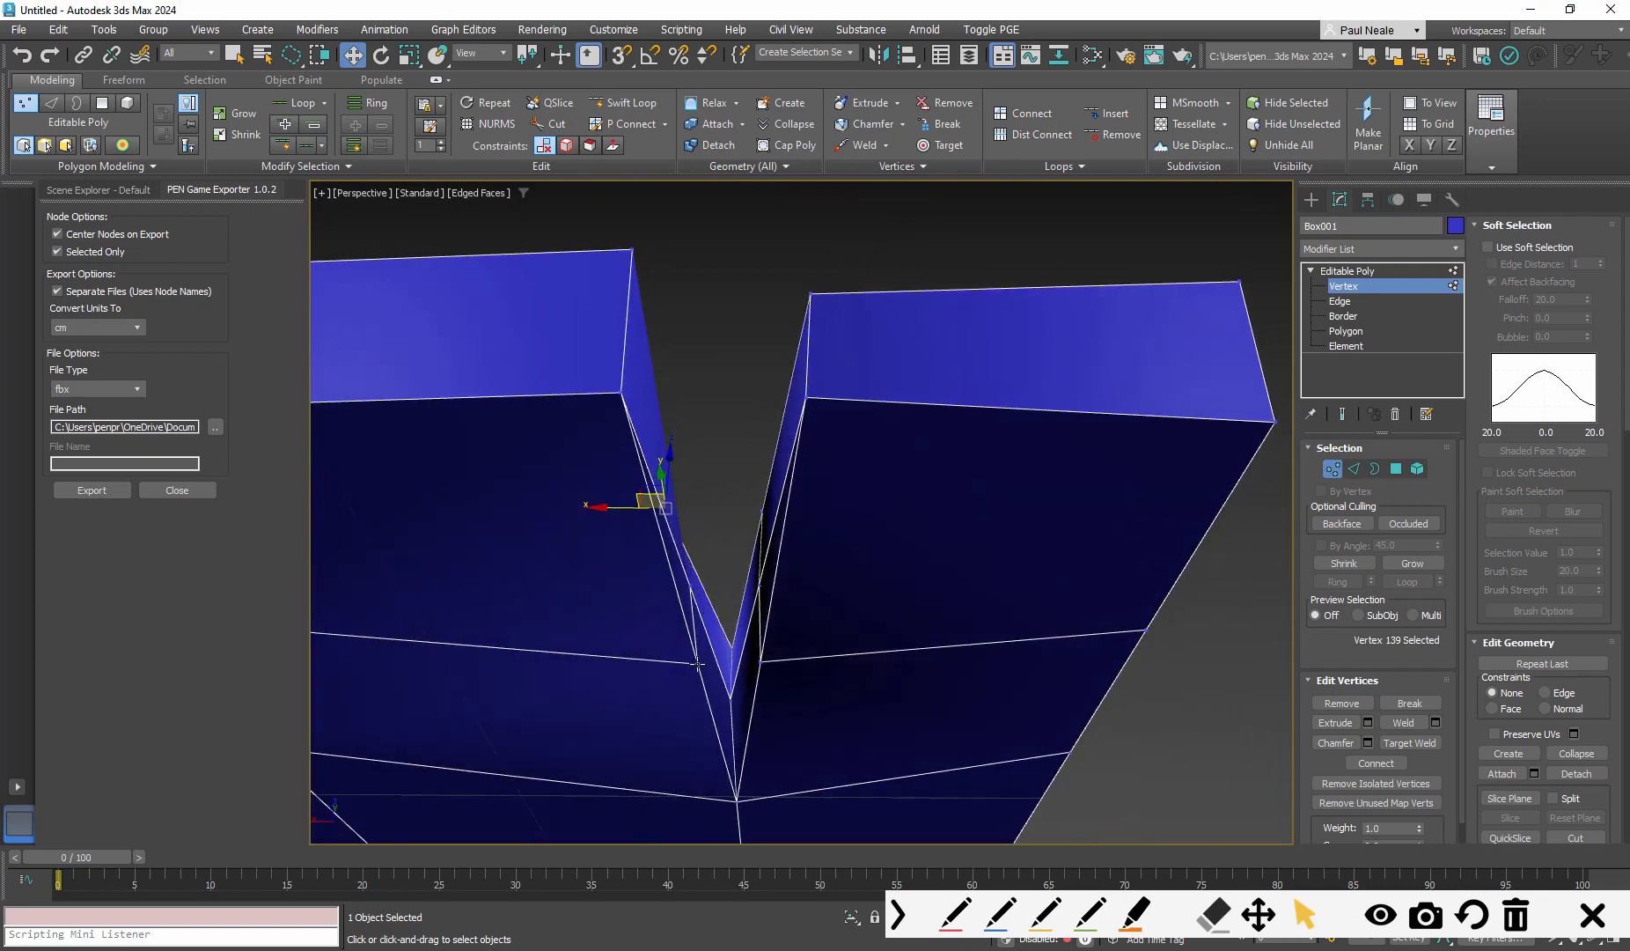
drag(698, 663, 702, 615)
click(691, 589)
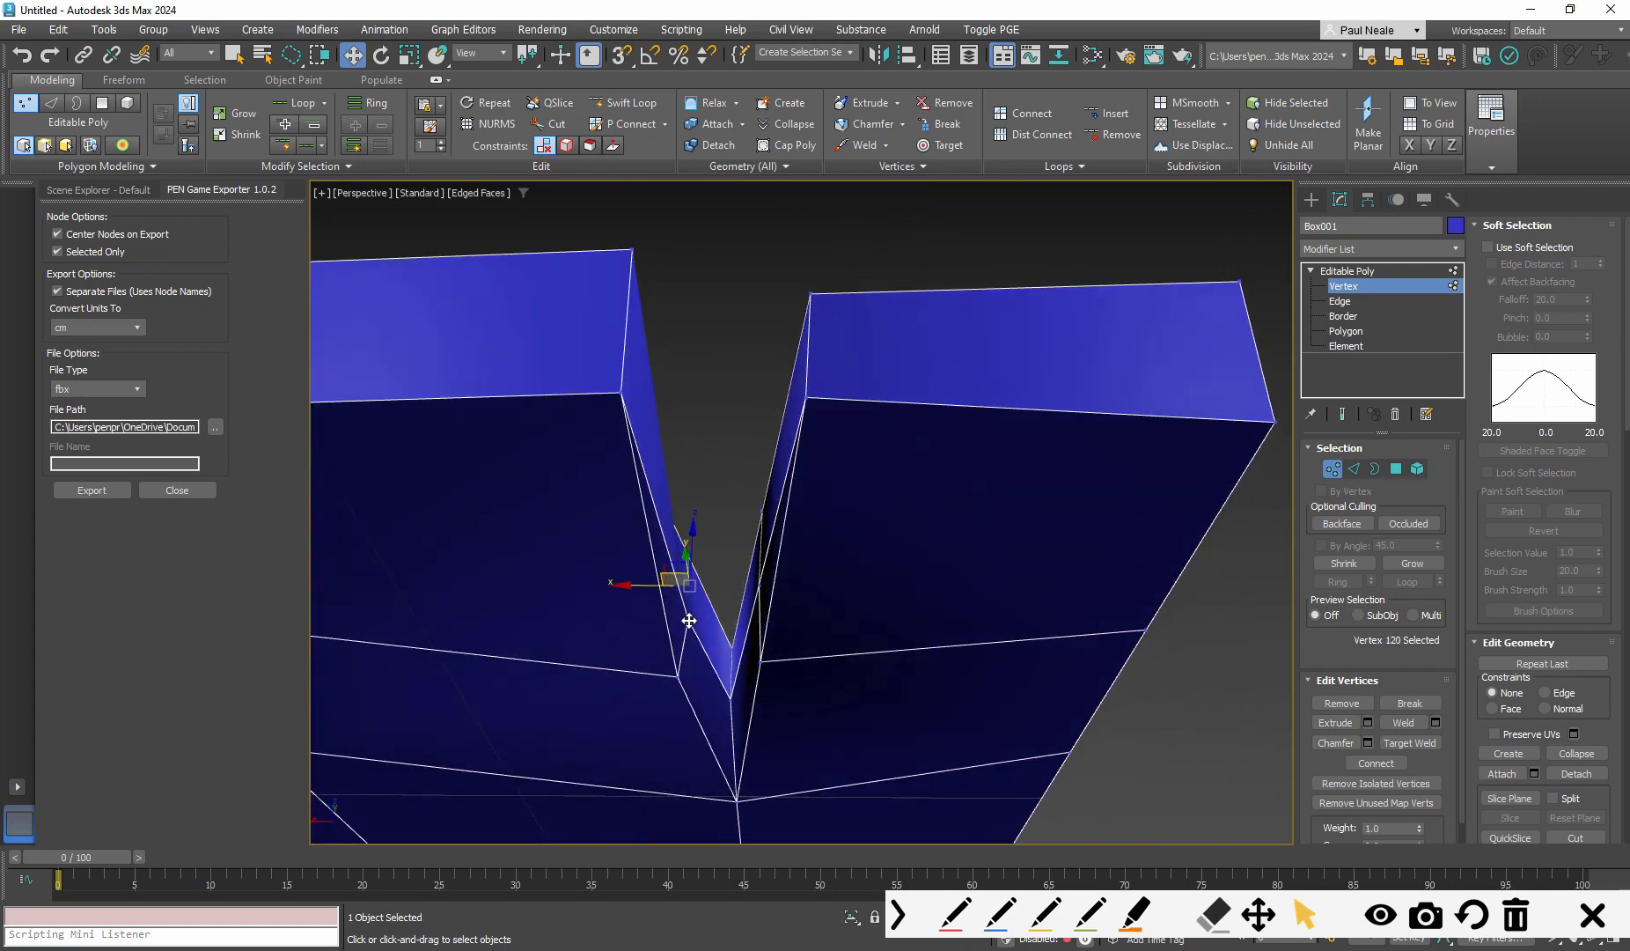
scroll(695, 590, up, 5)
drag(657, 631, 704, 620)
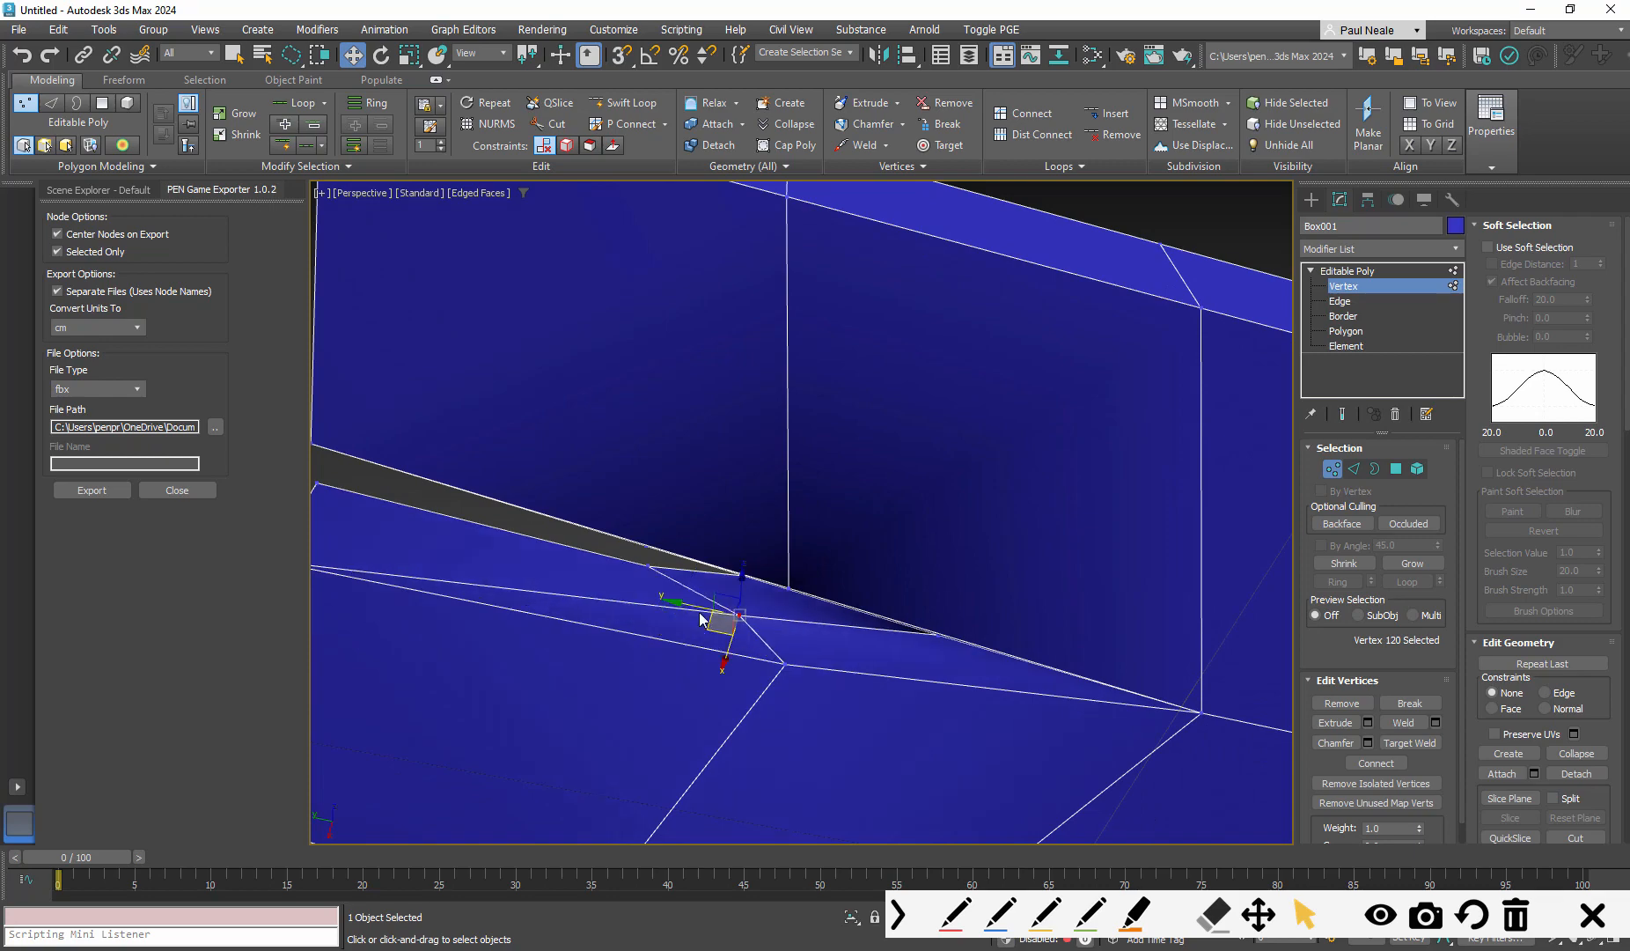
drag(649, 565, 716, 578)
alt+middle_drag(716, 578, 767, 771)
drag(685, 588, 630, 601)
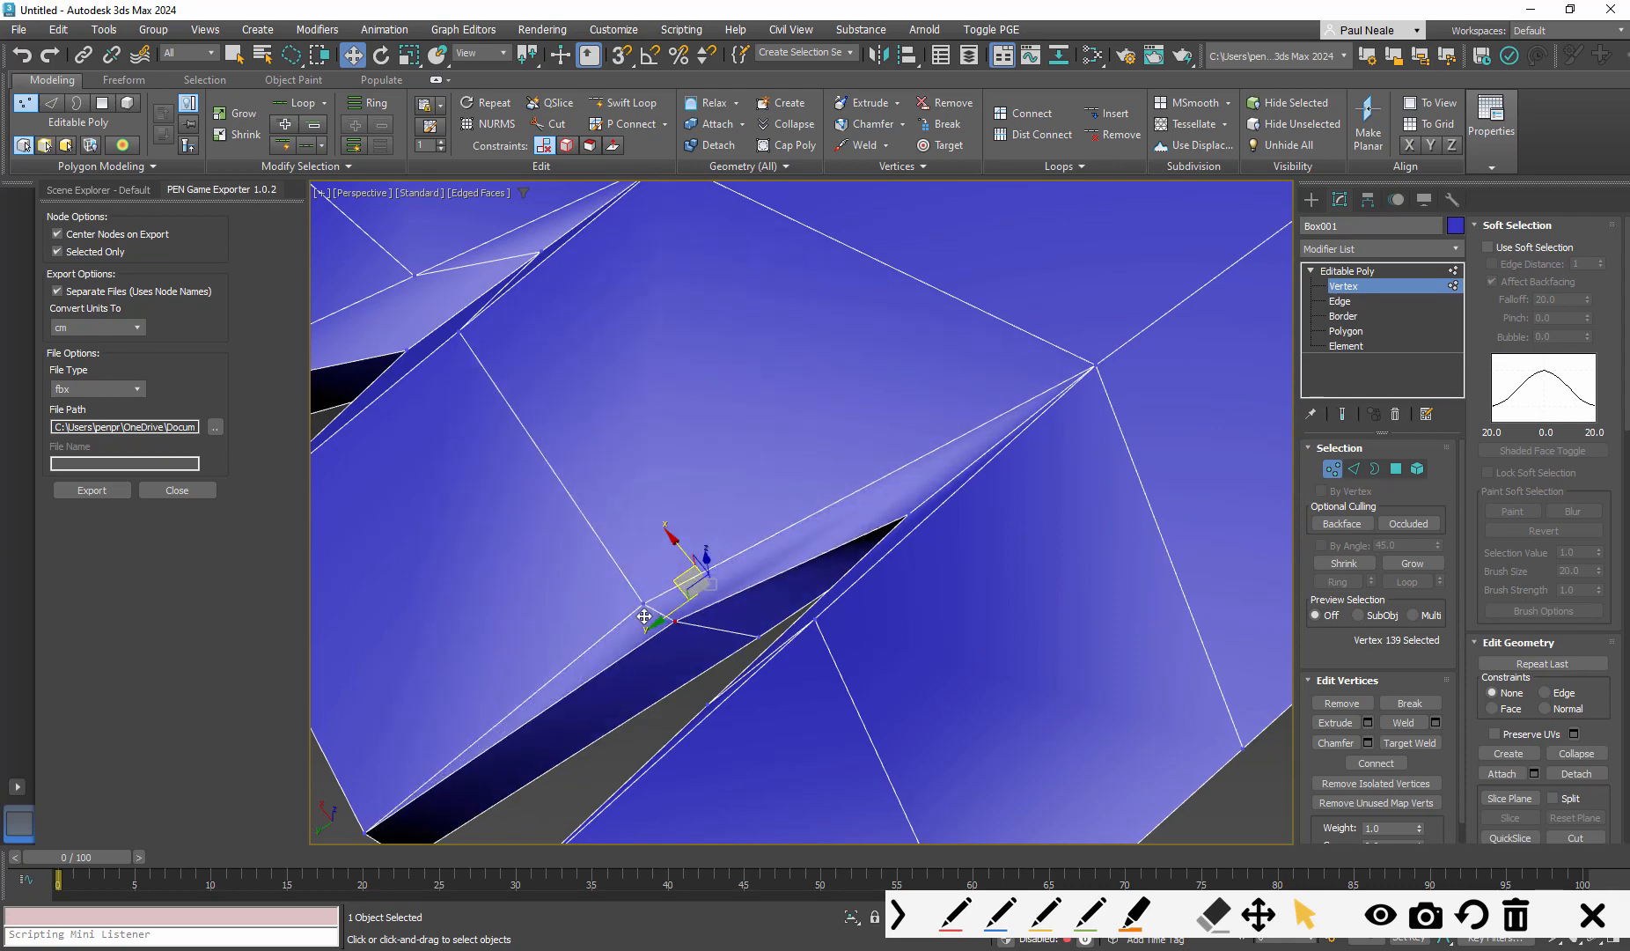
alt+middle_drag(646, 526, 890, 452)
scroll(761, 464, down, 5)
scroll(782, 608, up, 6)
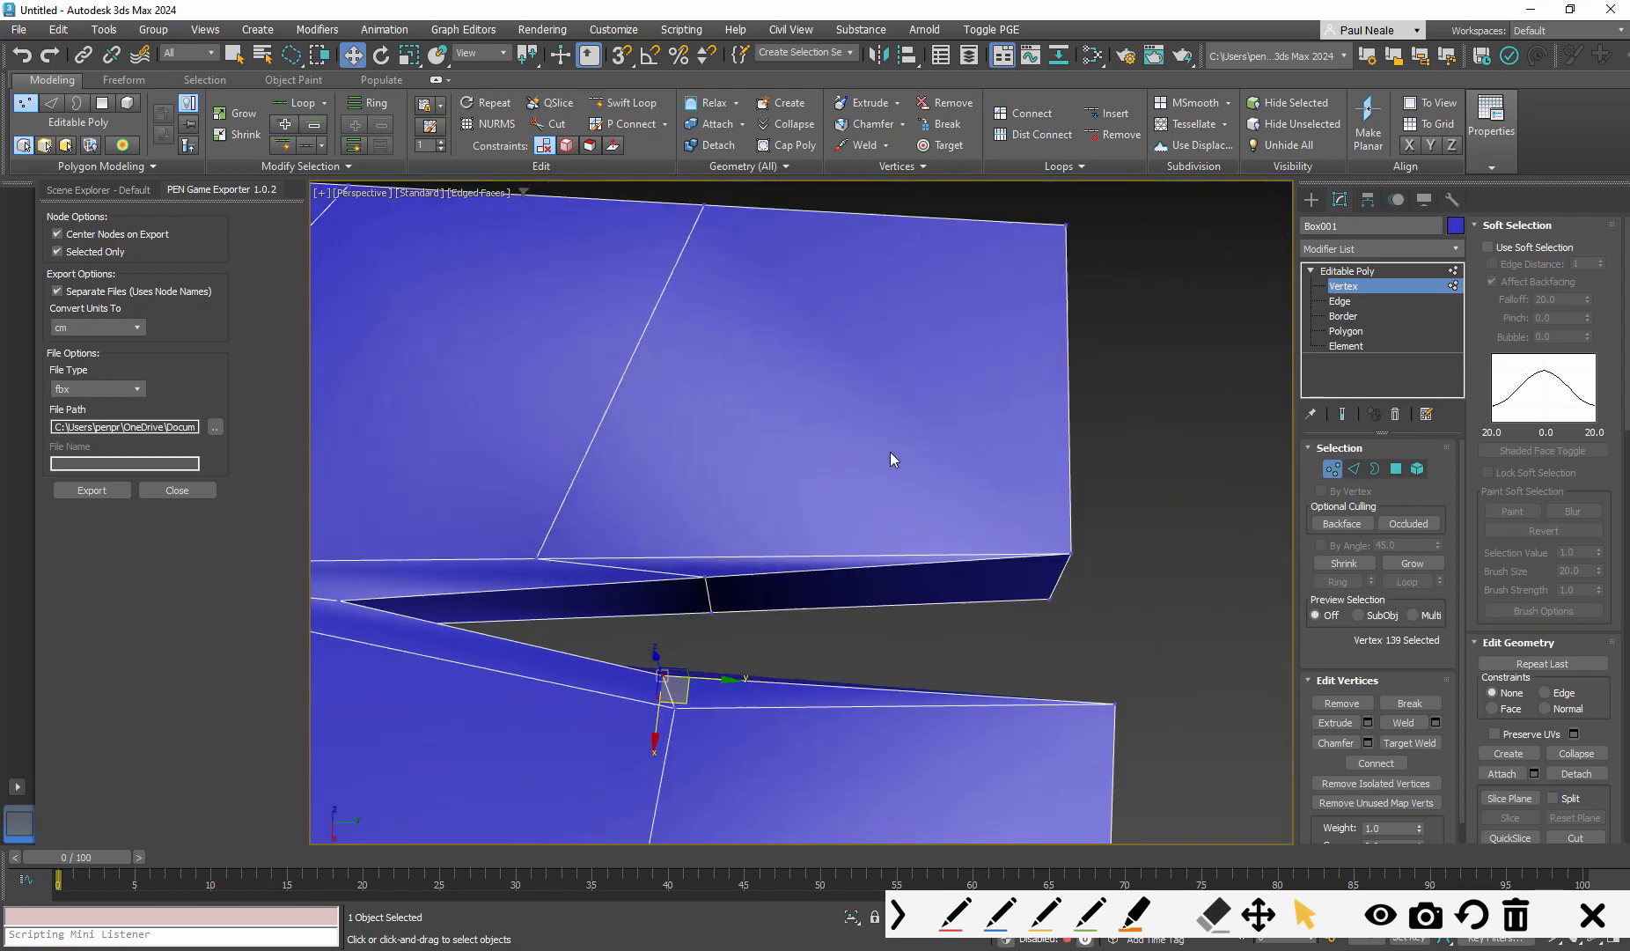
Examine the roughened notch wall by selecting the crosswise edge loop and the four loop vertices beside the notch
alt+middle_drag(729, 595, 749, 549)
key(2)
click(731, 577)
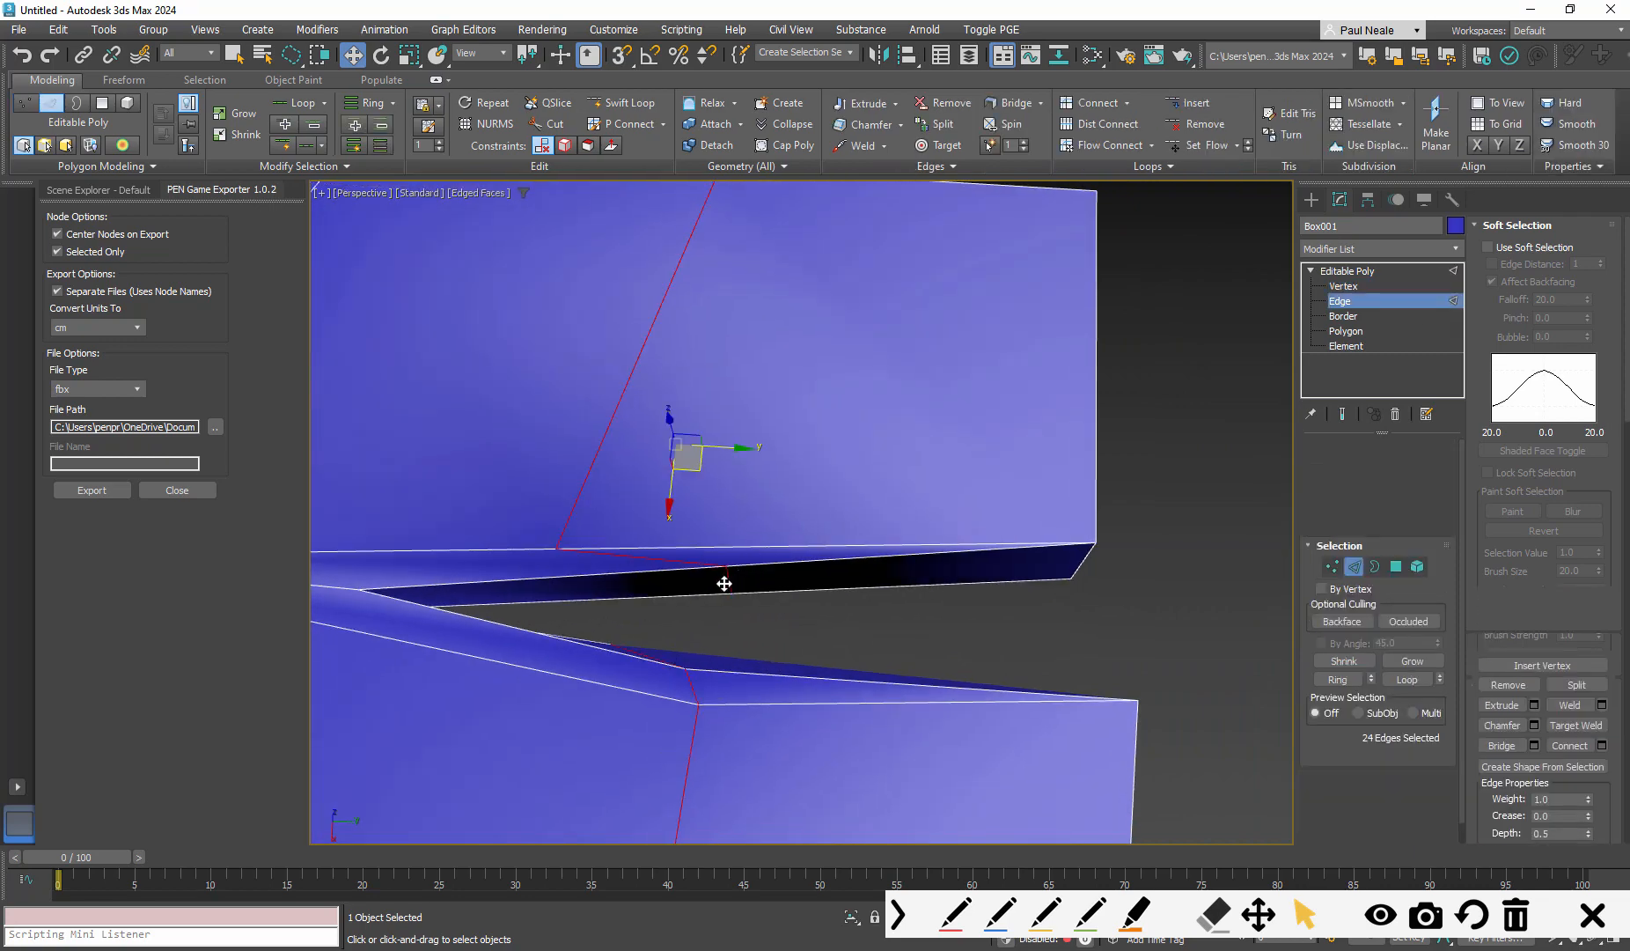
alt+middle_drag(756, 607, 551, 525)
scroll(564, 596, down, 5)
scroll(680, 571, up, 5)
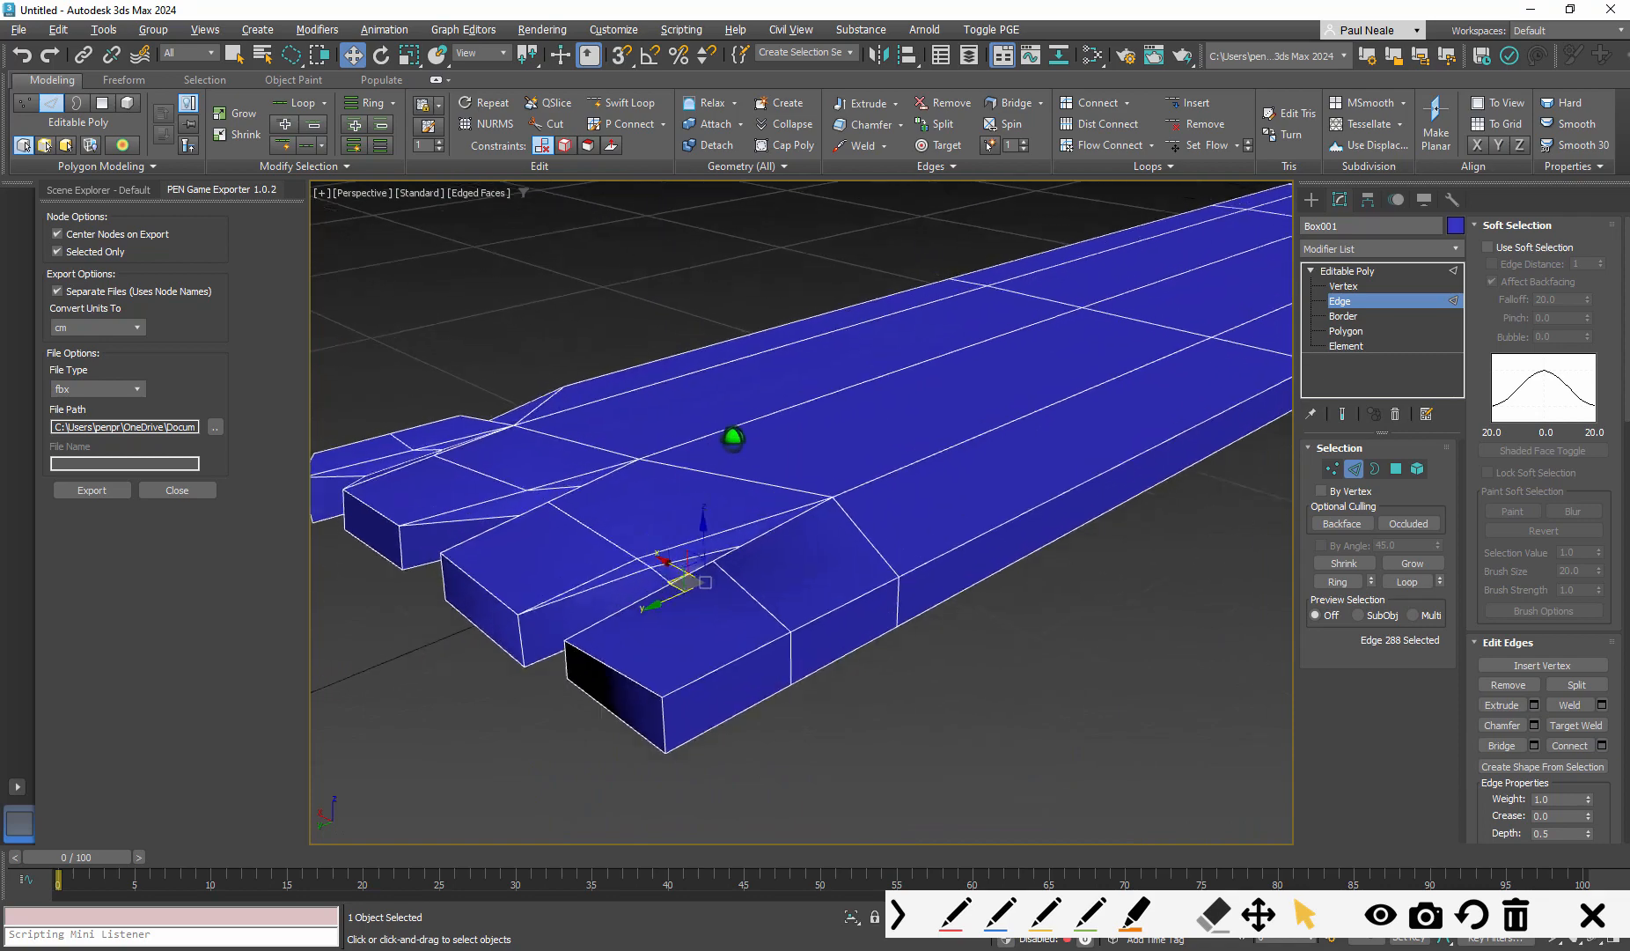
mouse_move(680, 571)
alt+middle_down()
mouse_move(672, 618)
mouse_move(644, 590)
mouse_move(687, 575)
mouse_move(695, 595)
alt+middle_up()
scroll(719, 584, up, 3)
key(1)
drag(736, 564, 676, 541)
alt+middle_drag(676, 541, 786, 534)
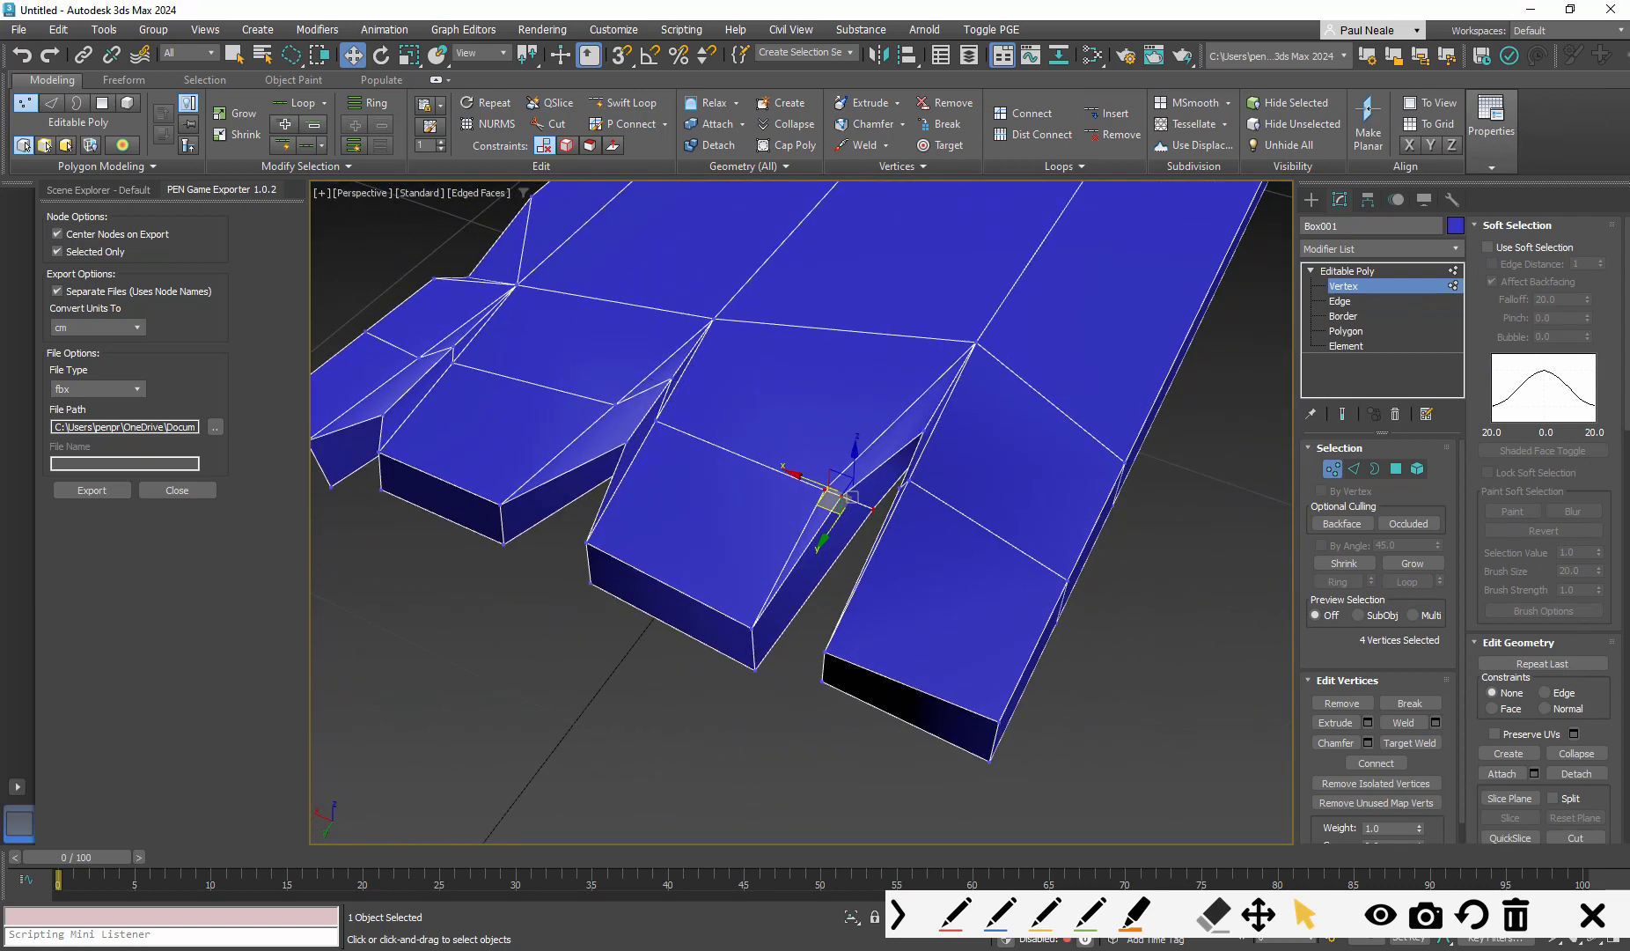
Select the upper corner vertex at the end of the third prong, on the side facing the last prong
alt+middle_drag(786, 535, 792, 627)
click(792, 627)
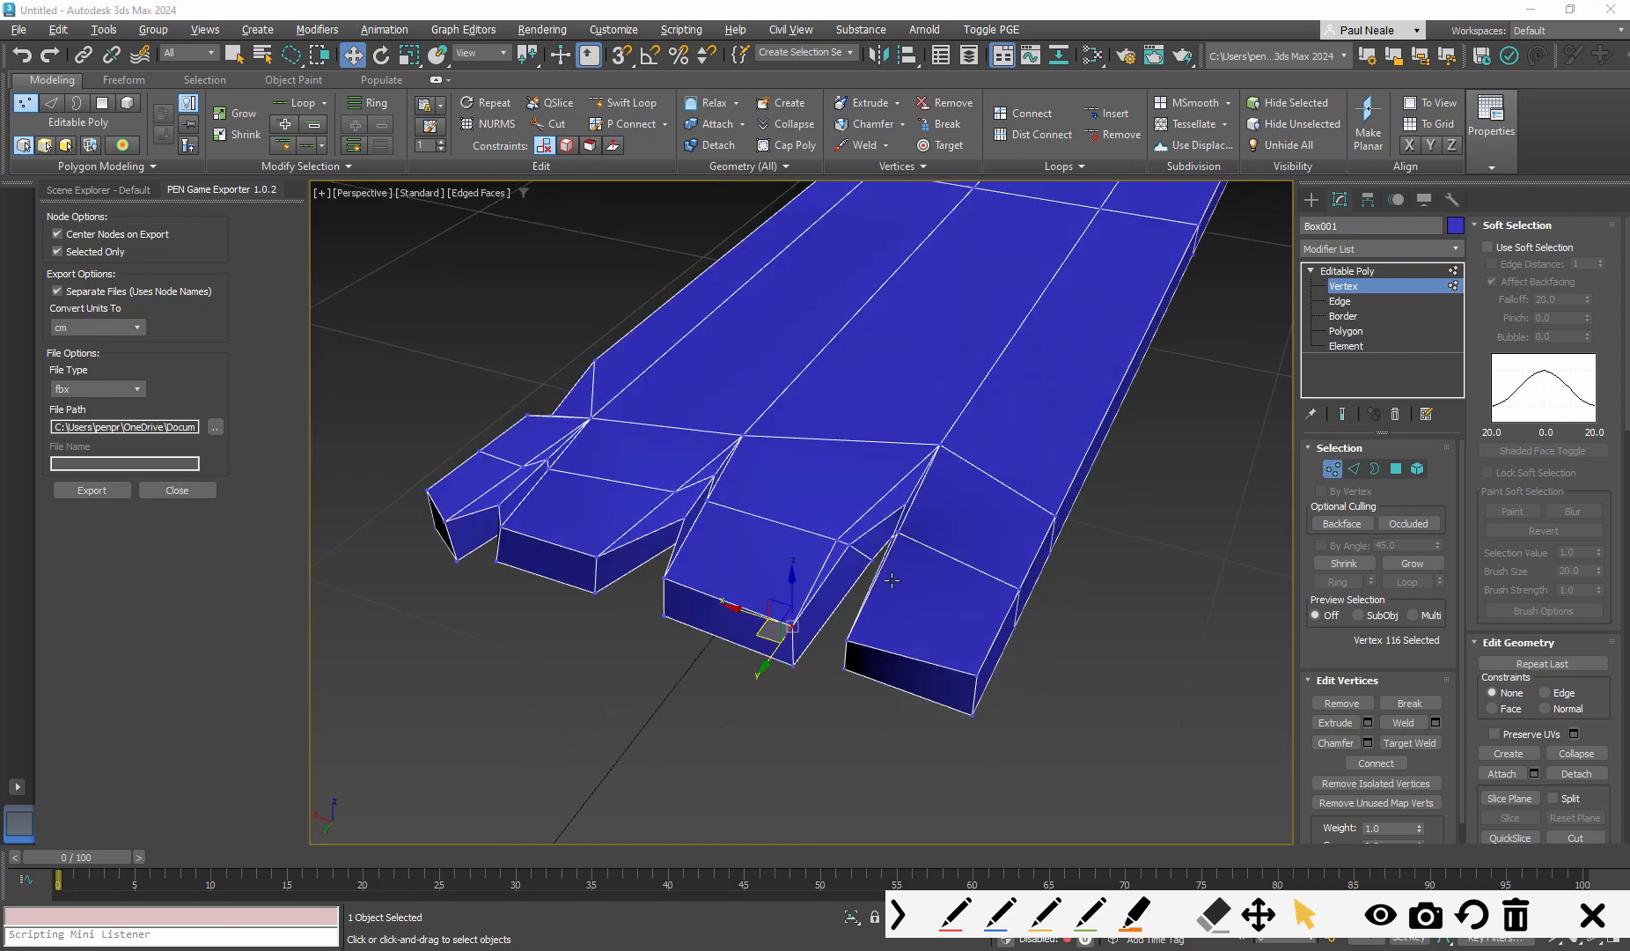
scroll(792, 623, up, 3)
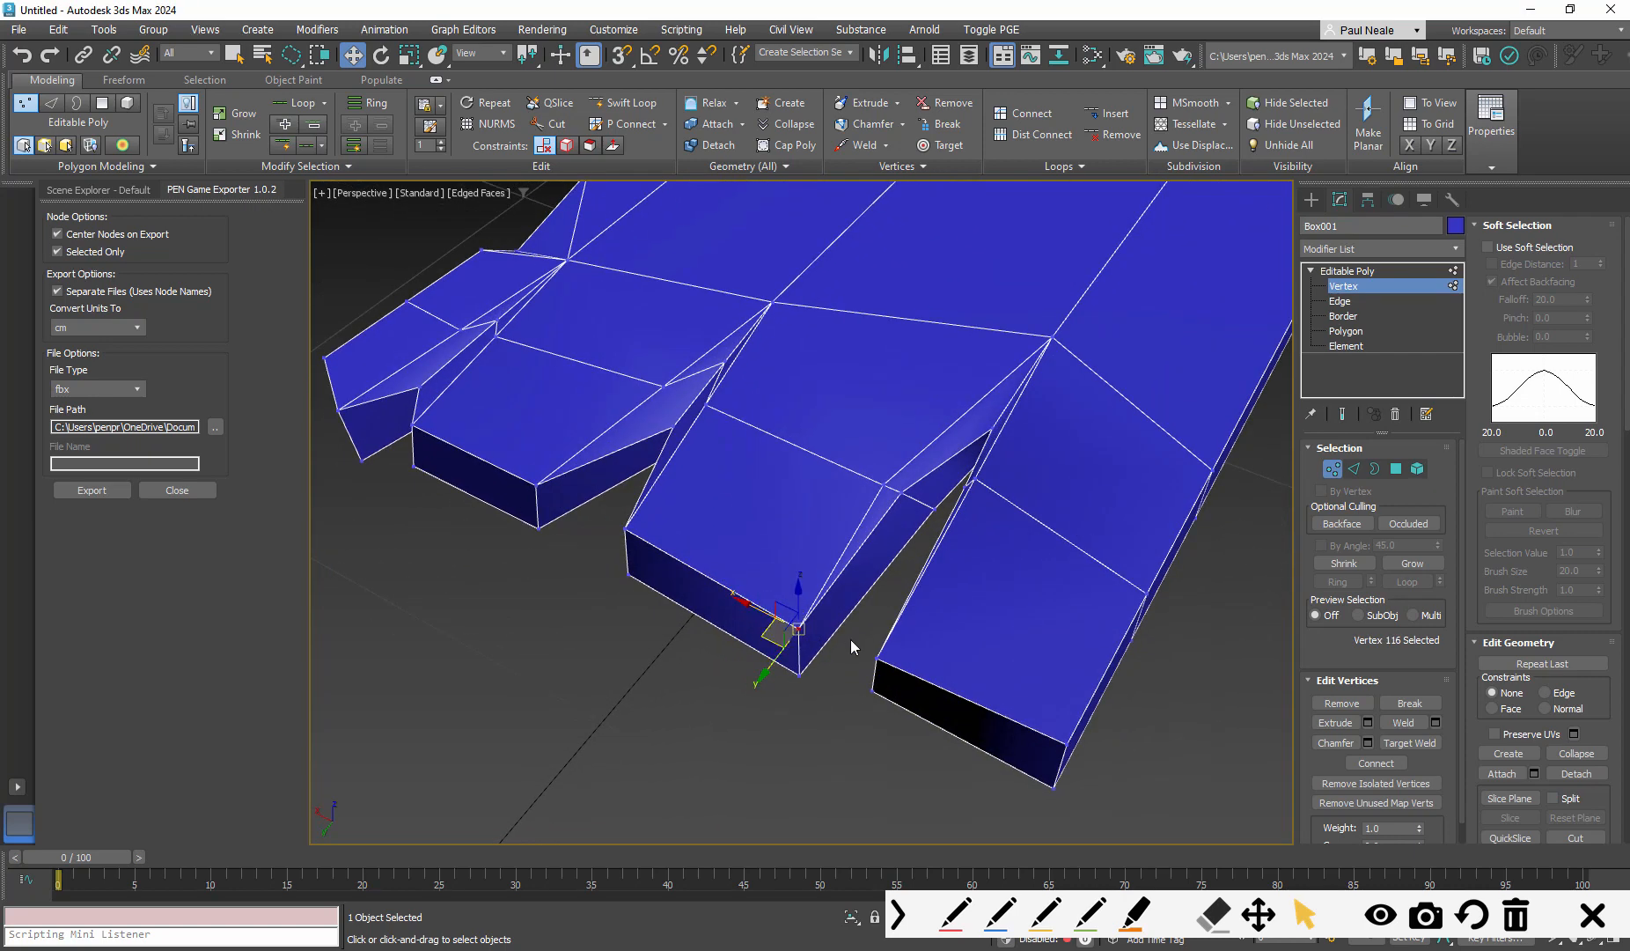
alt+middle_drag(851, 647, 856, 609)
Try a freehand chamfer on the selected corner vertex and undo it
click(873, 127)
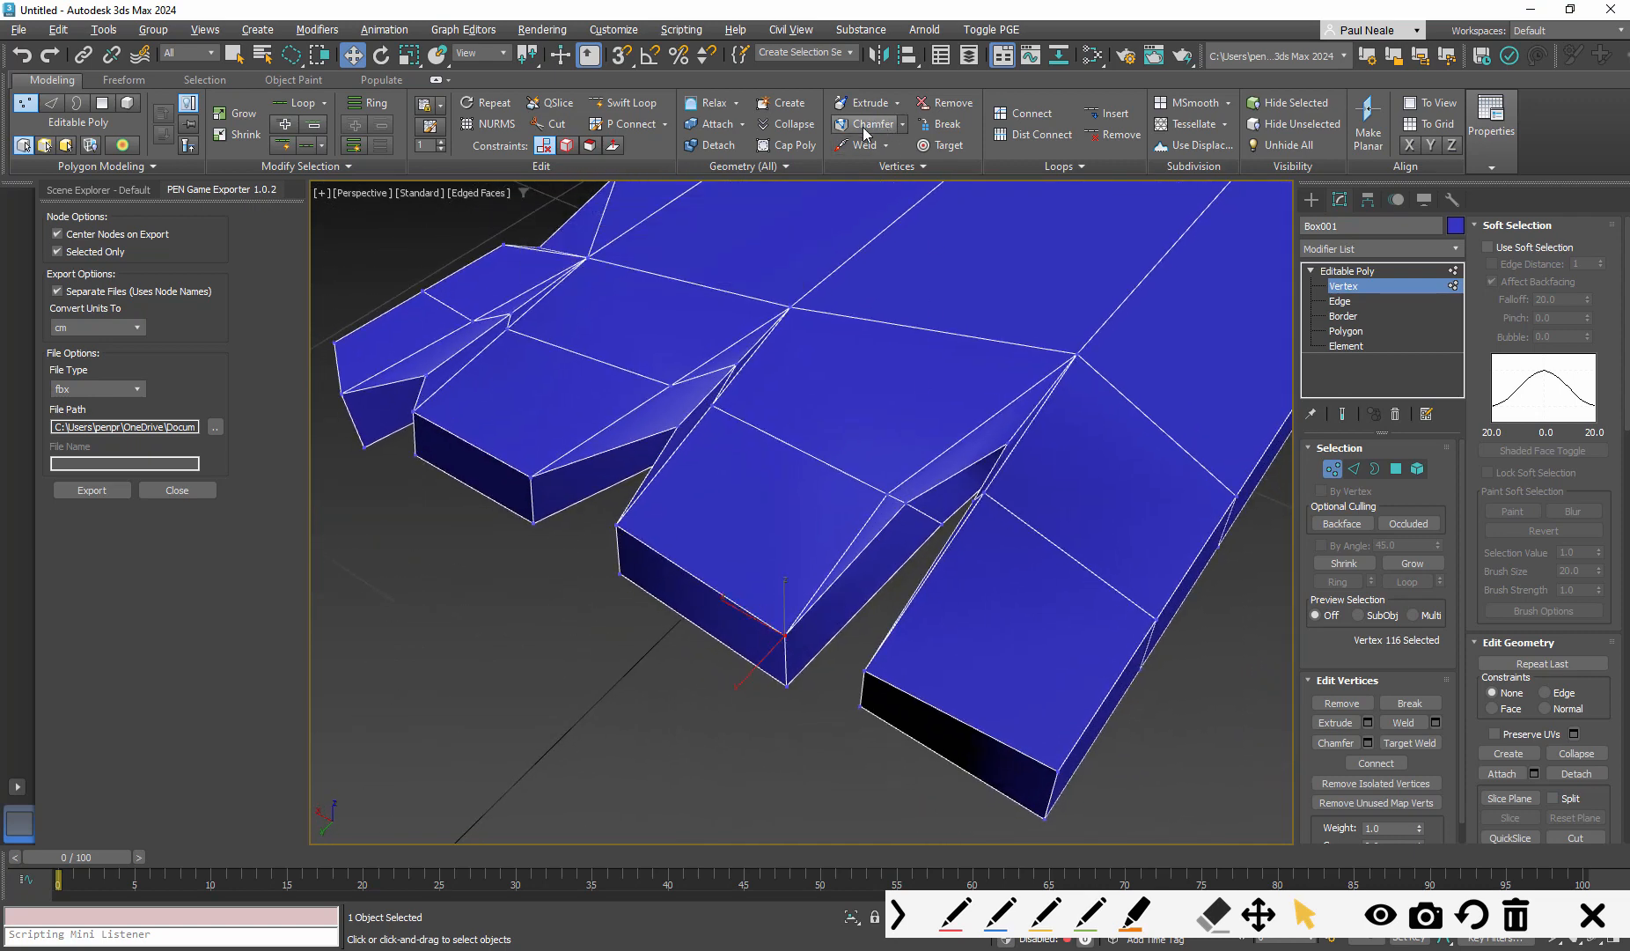
mouse_move(785, 632)
mouse_down()
mouse_move(787, 583)
mouse_move(790, 627)
mouse_up()
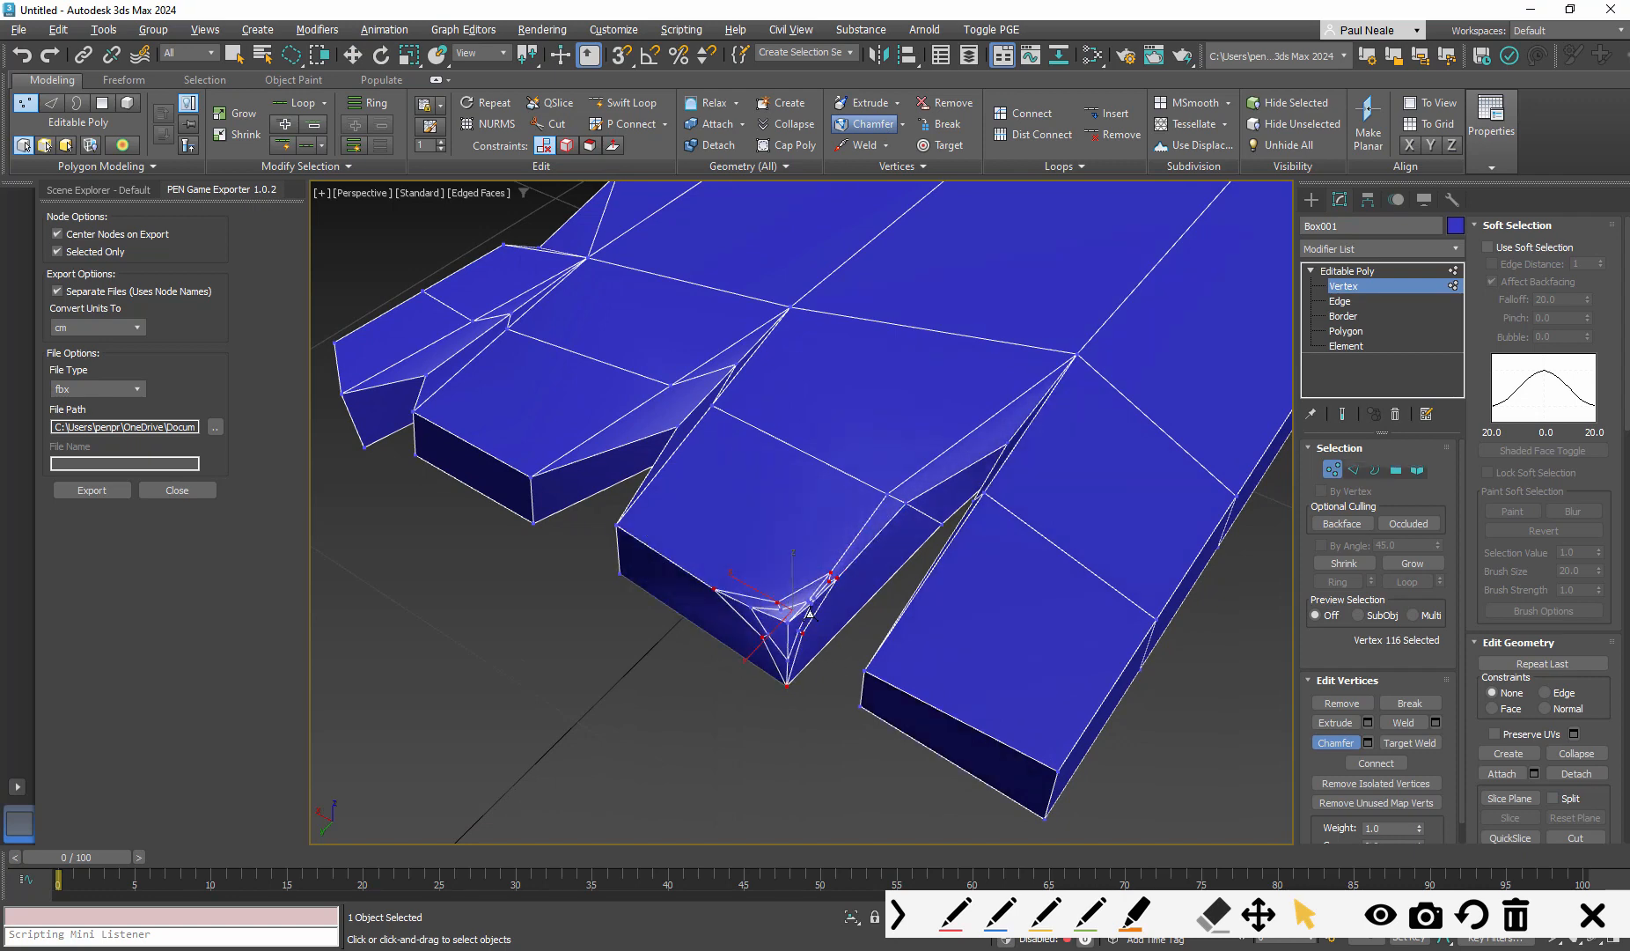
drag(810, 614, 794, 601)
key(ctrl+z)
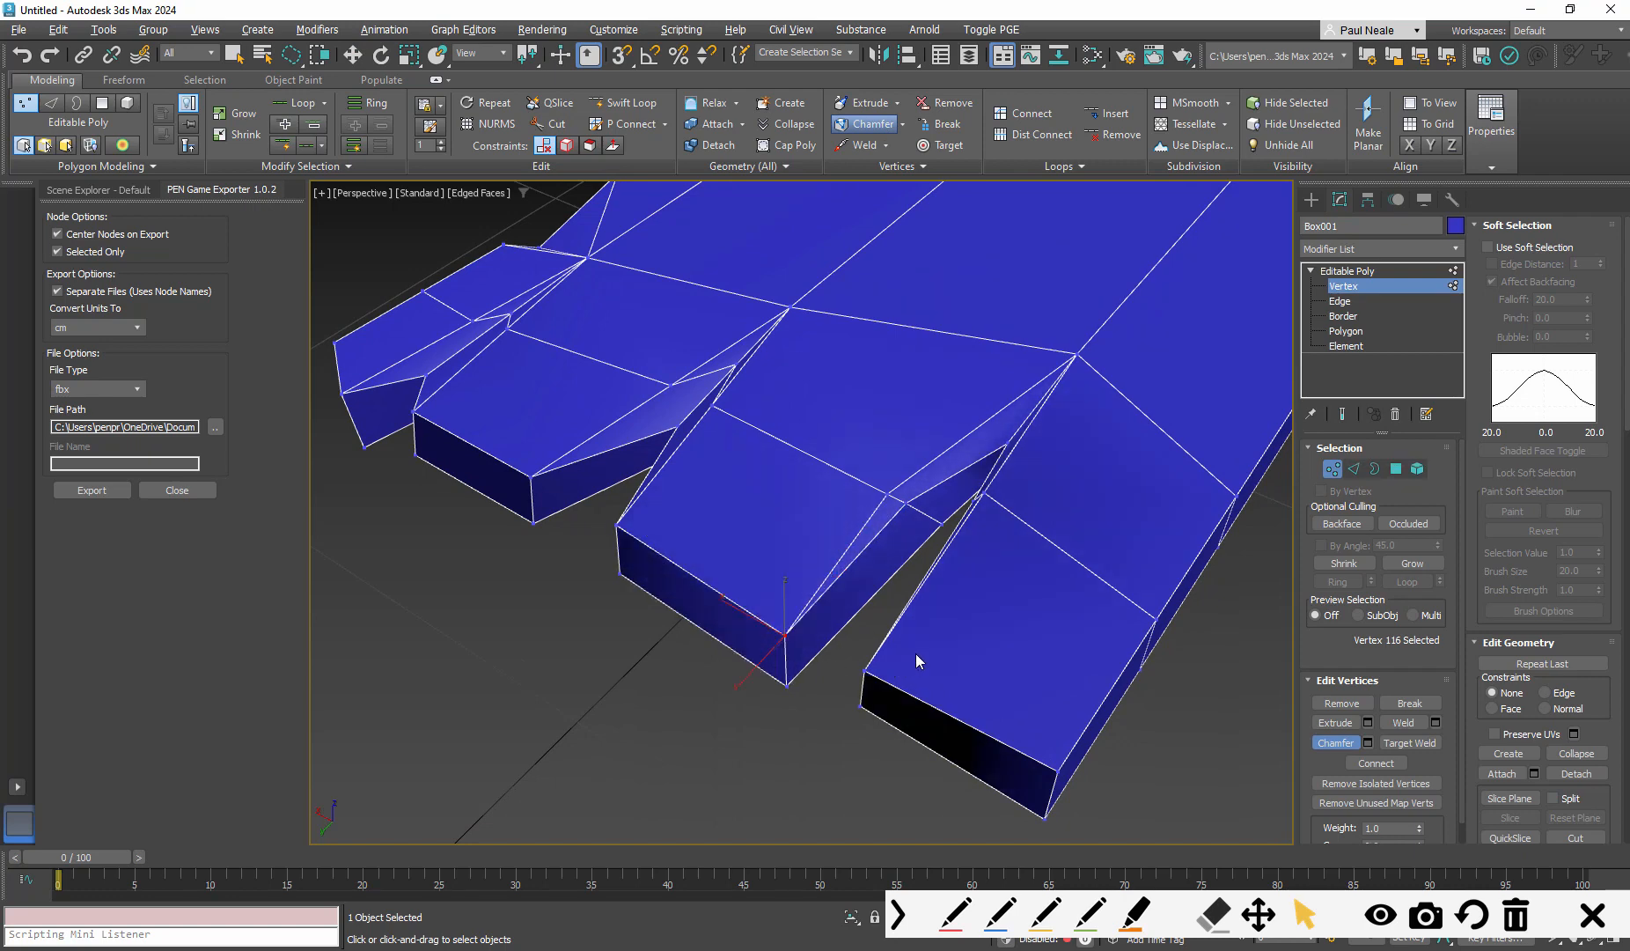
alt+middle_drag(876, 585, 889, 550)
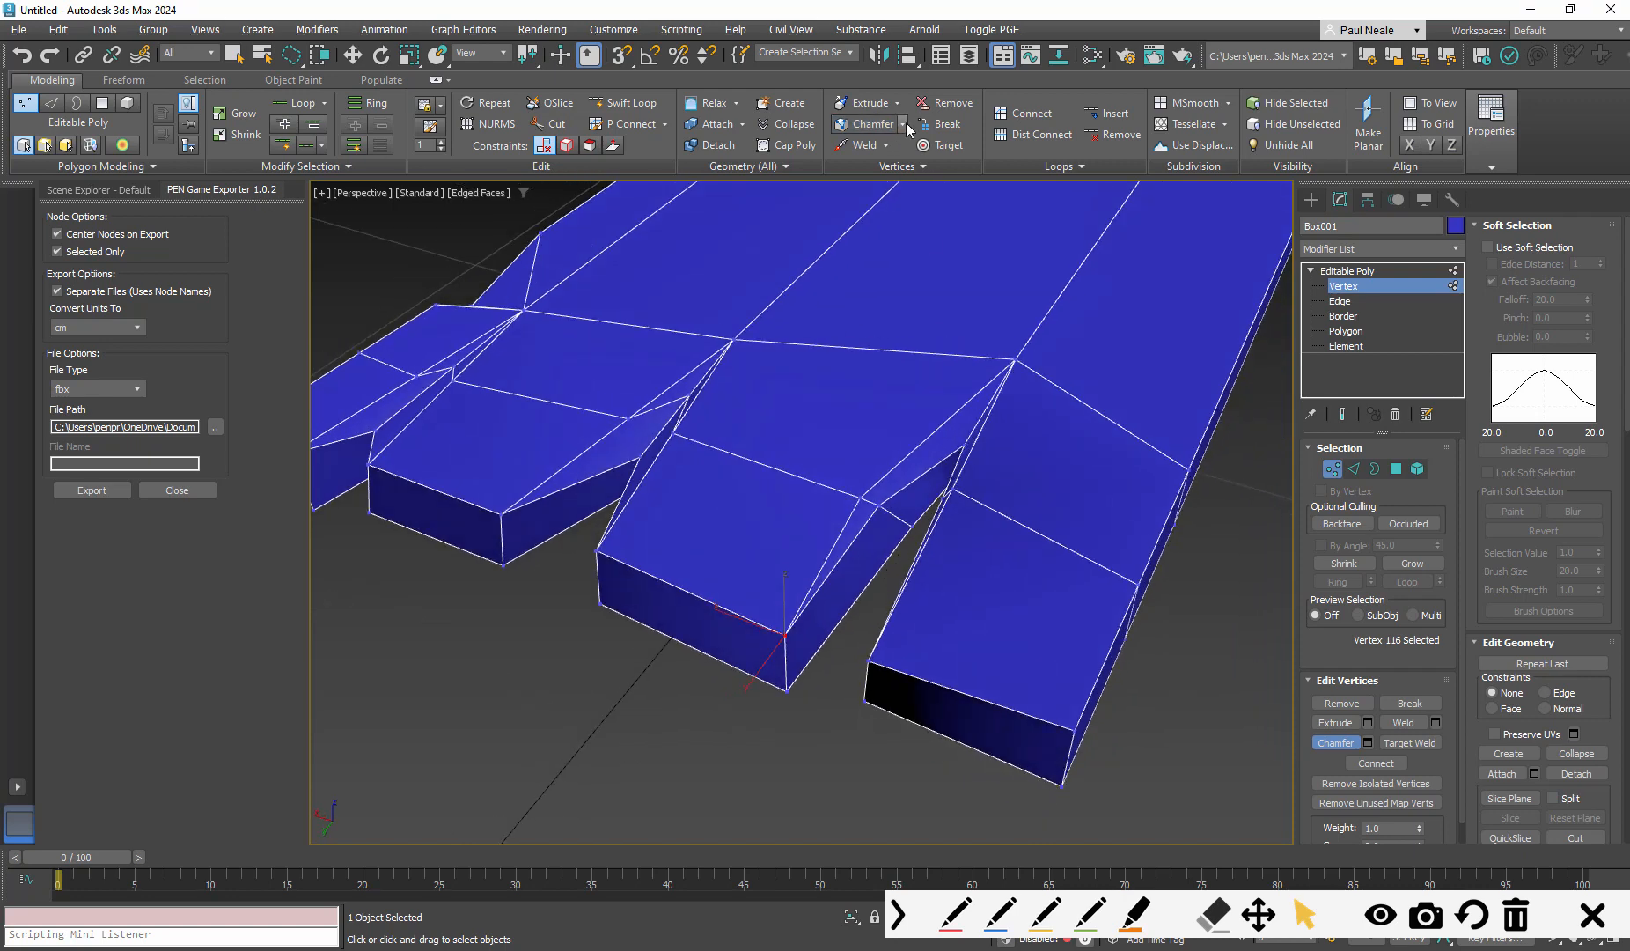
click(905, 125)
click(863, 146)
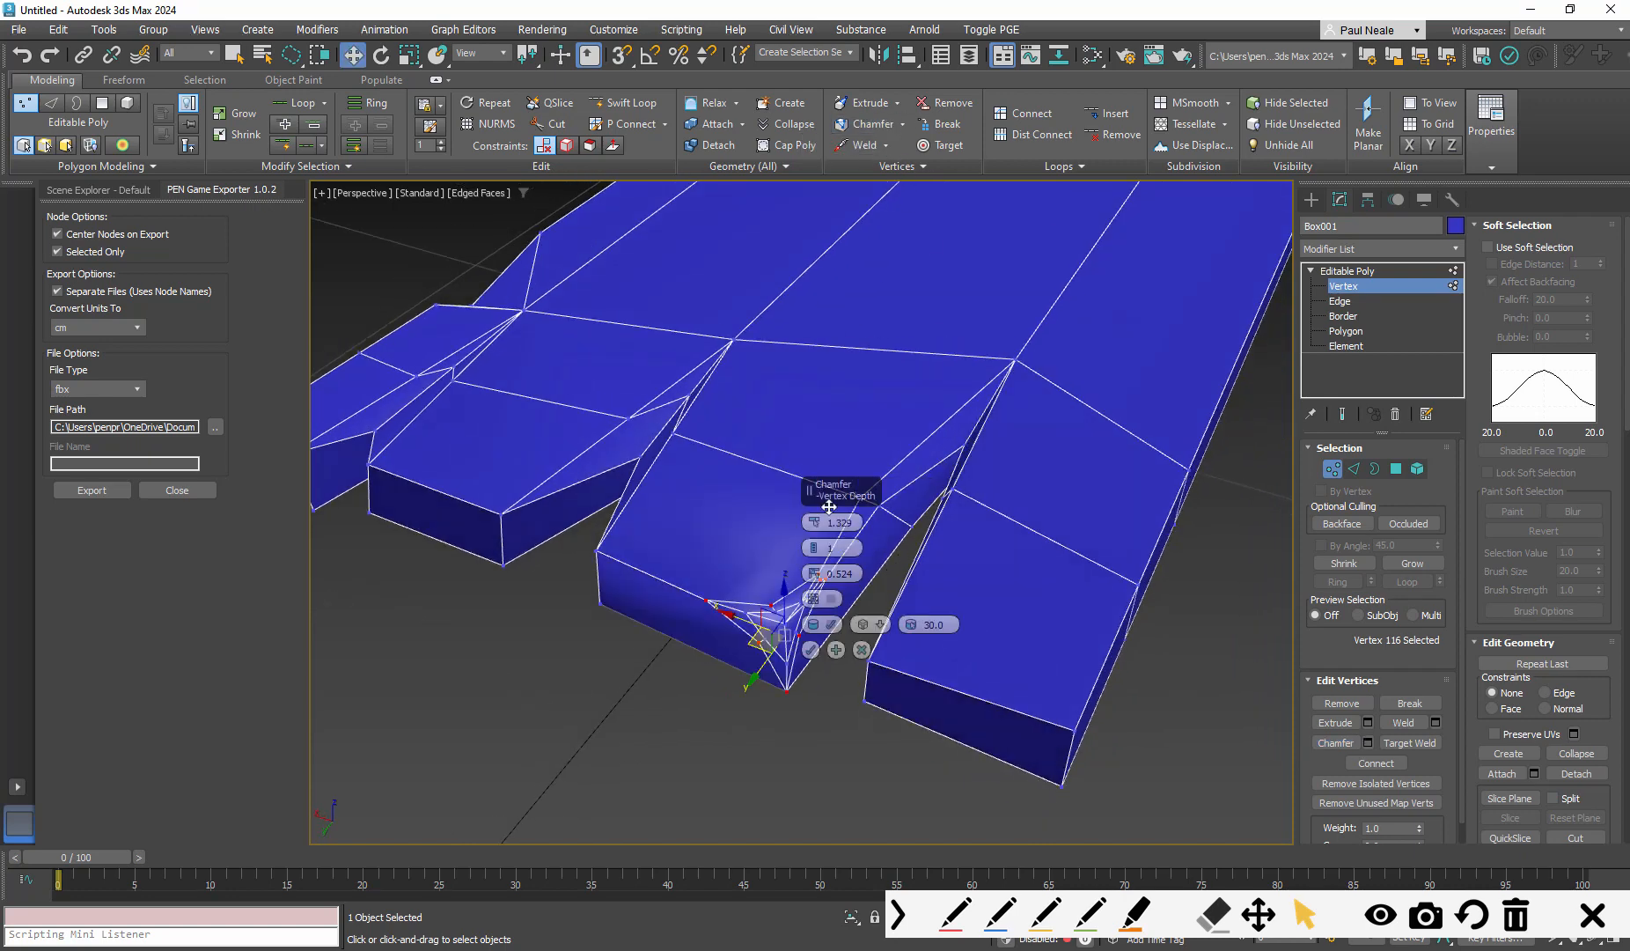
drag(806, 491, 534, 517)
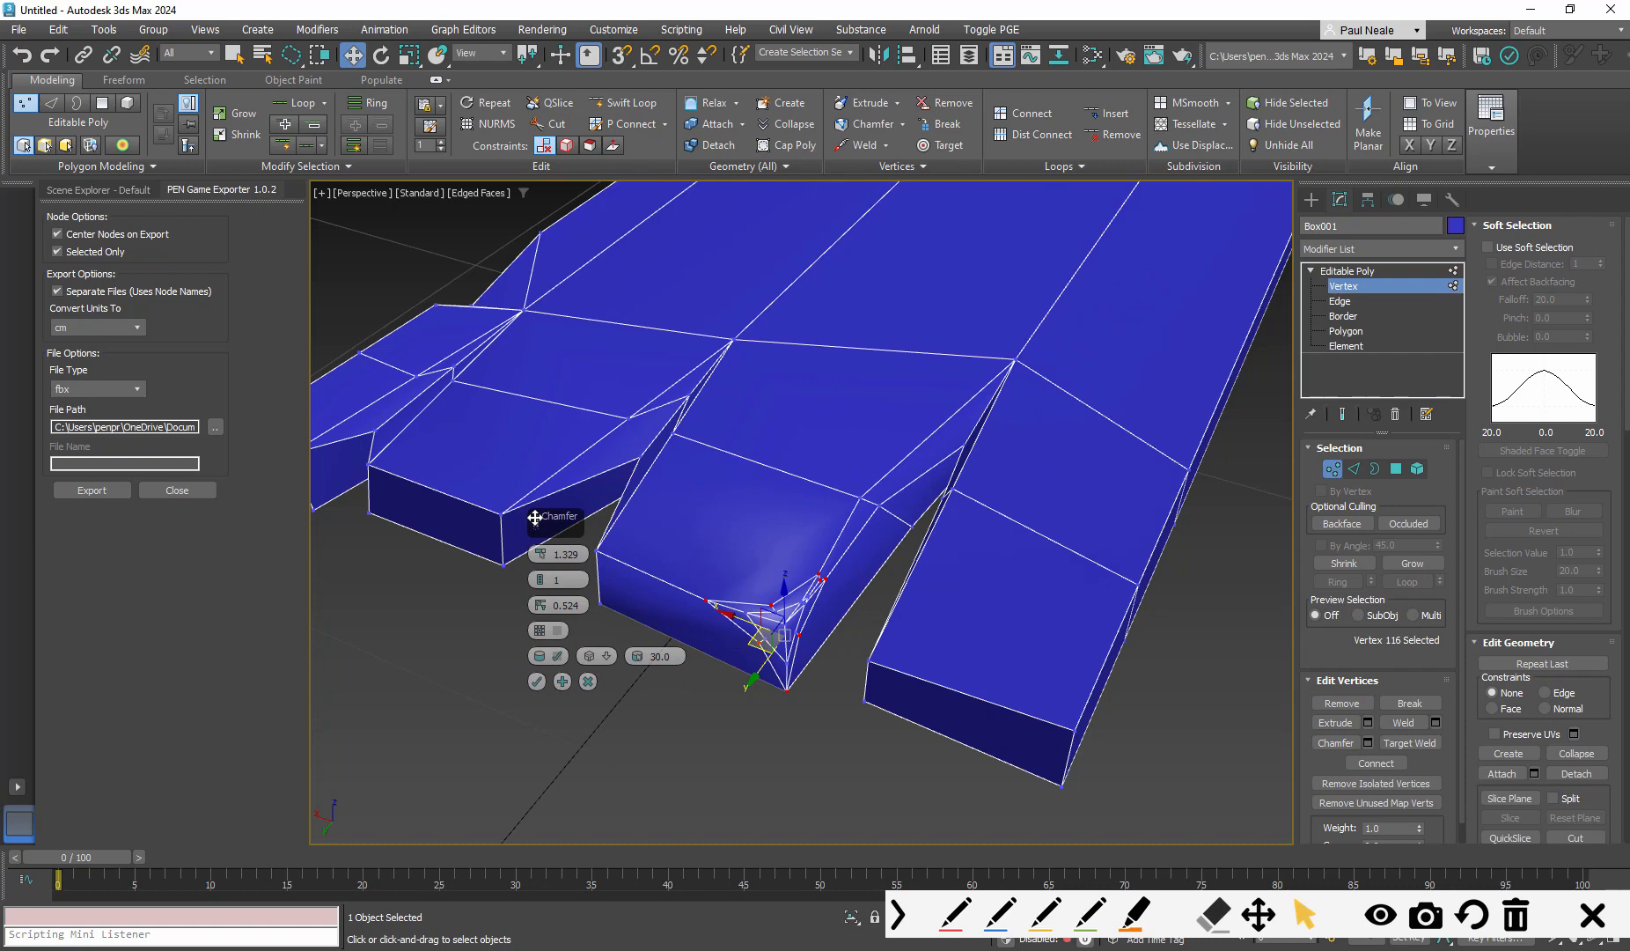
click(588, 681)
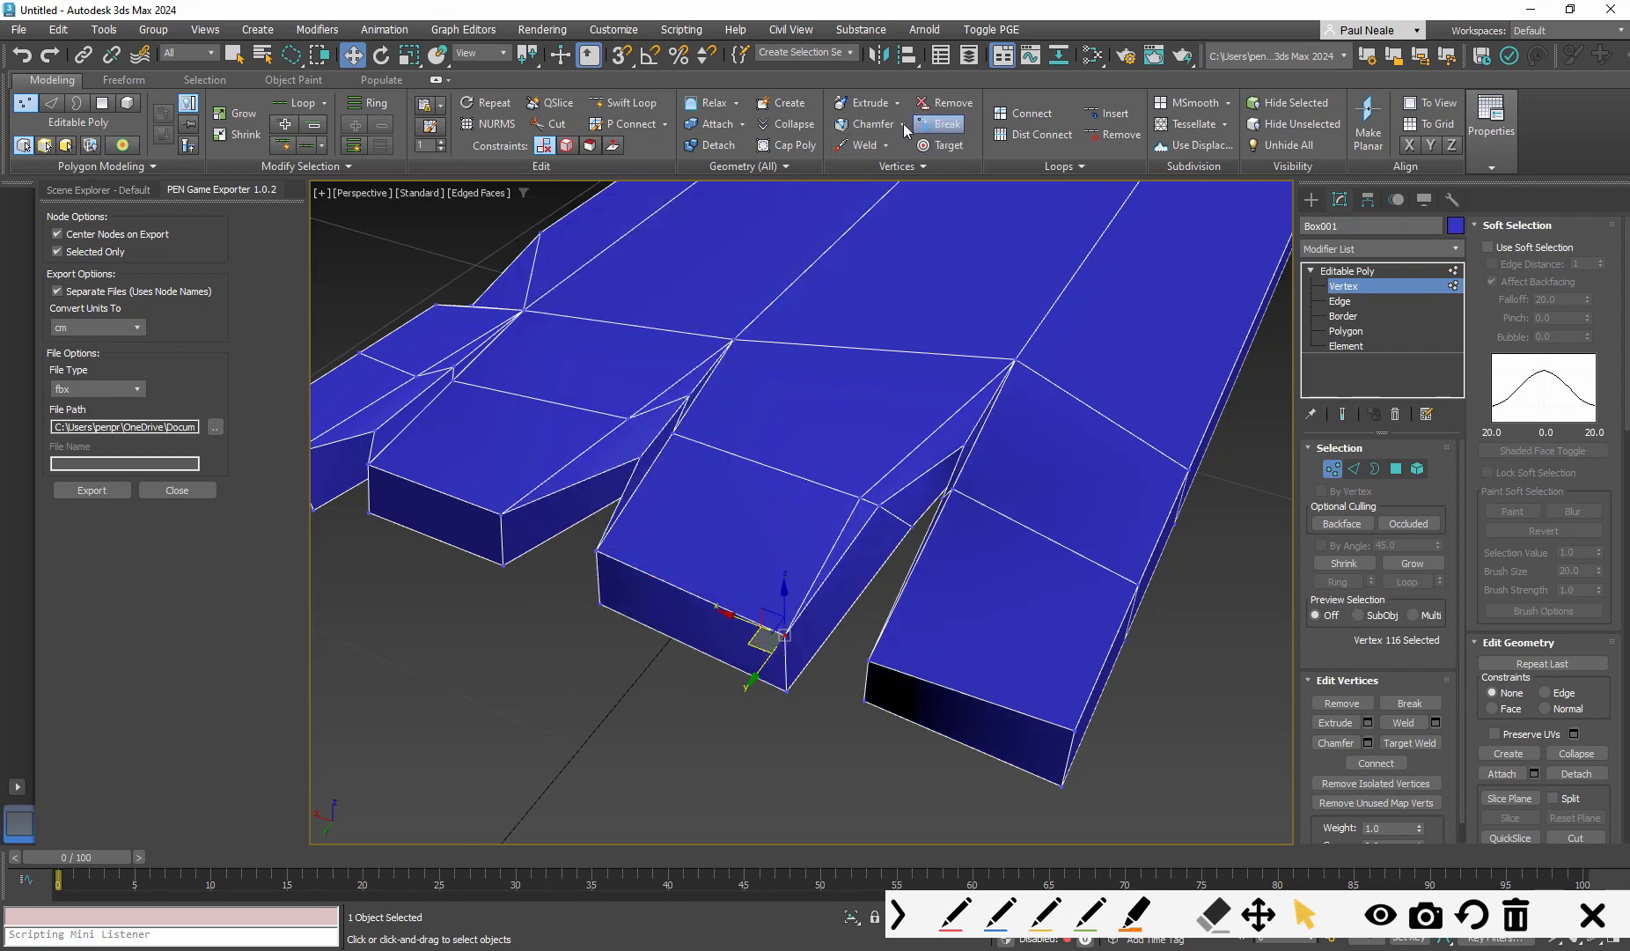
Preview a chamfer on the selected corner vertex with 0 vertex segments and an amount of 0.735
shift+click(871, 130)
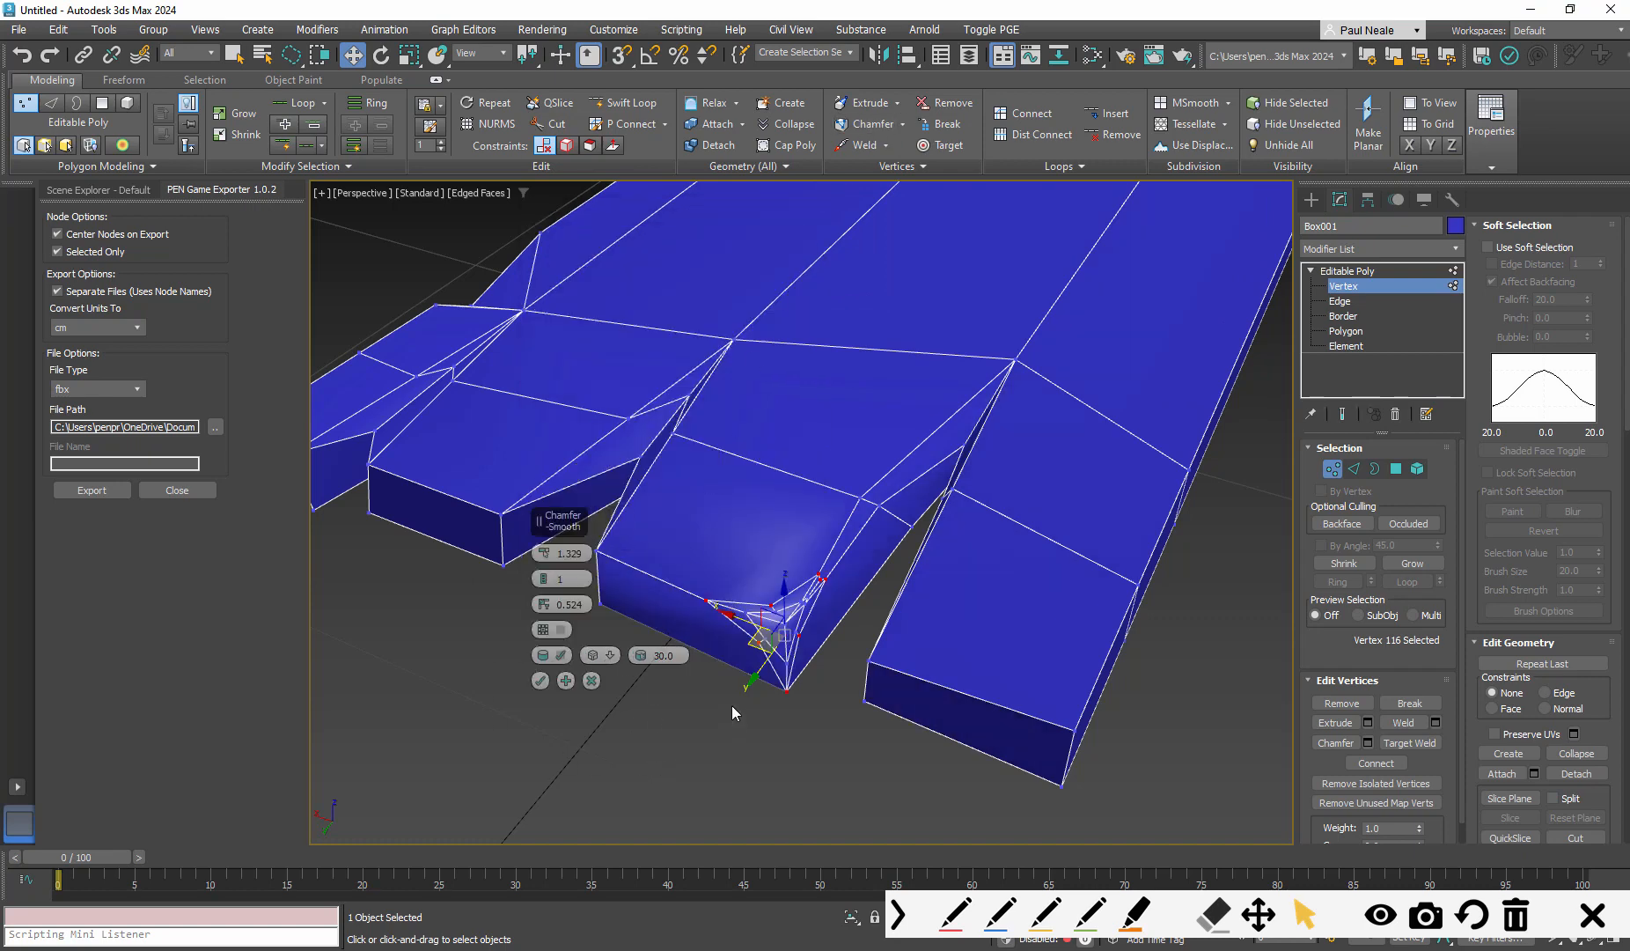
mouse_move(731, 705)
alt+middle_down()
mouse_move(771, 682)
mouse_move(739, 695)
alt+middle_up()
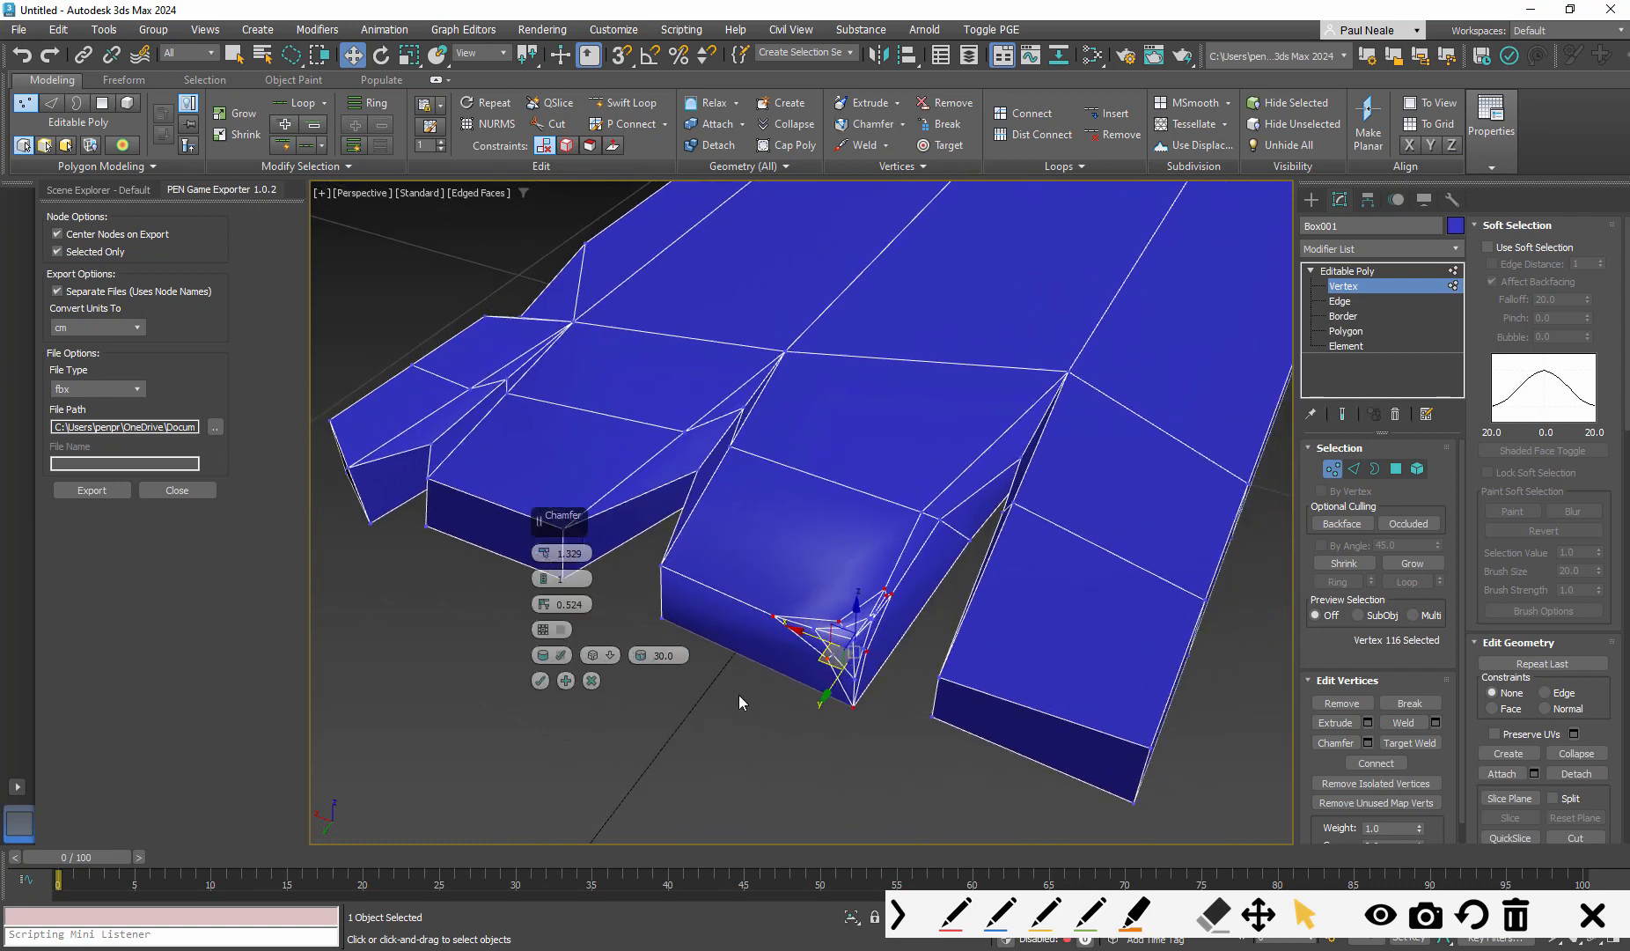
click(545, 582)
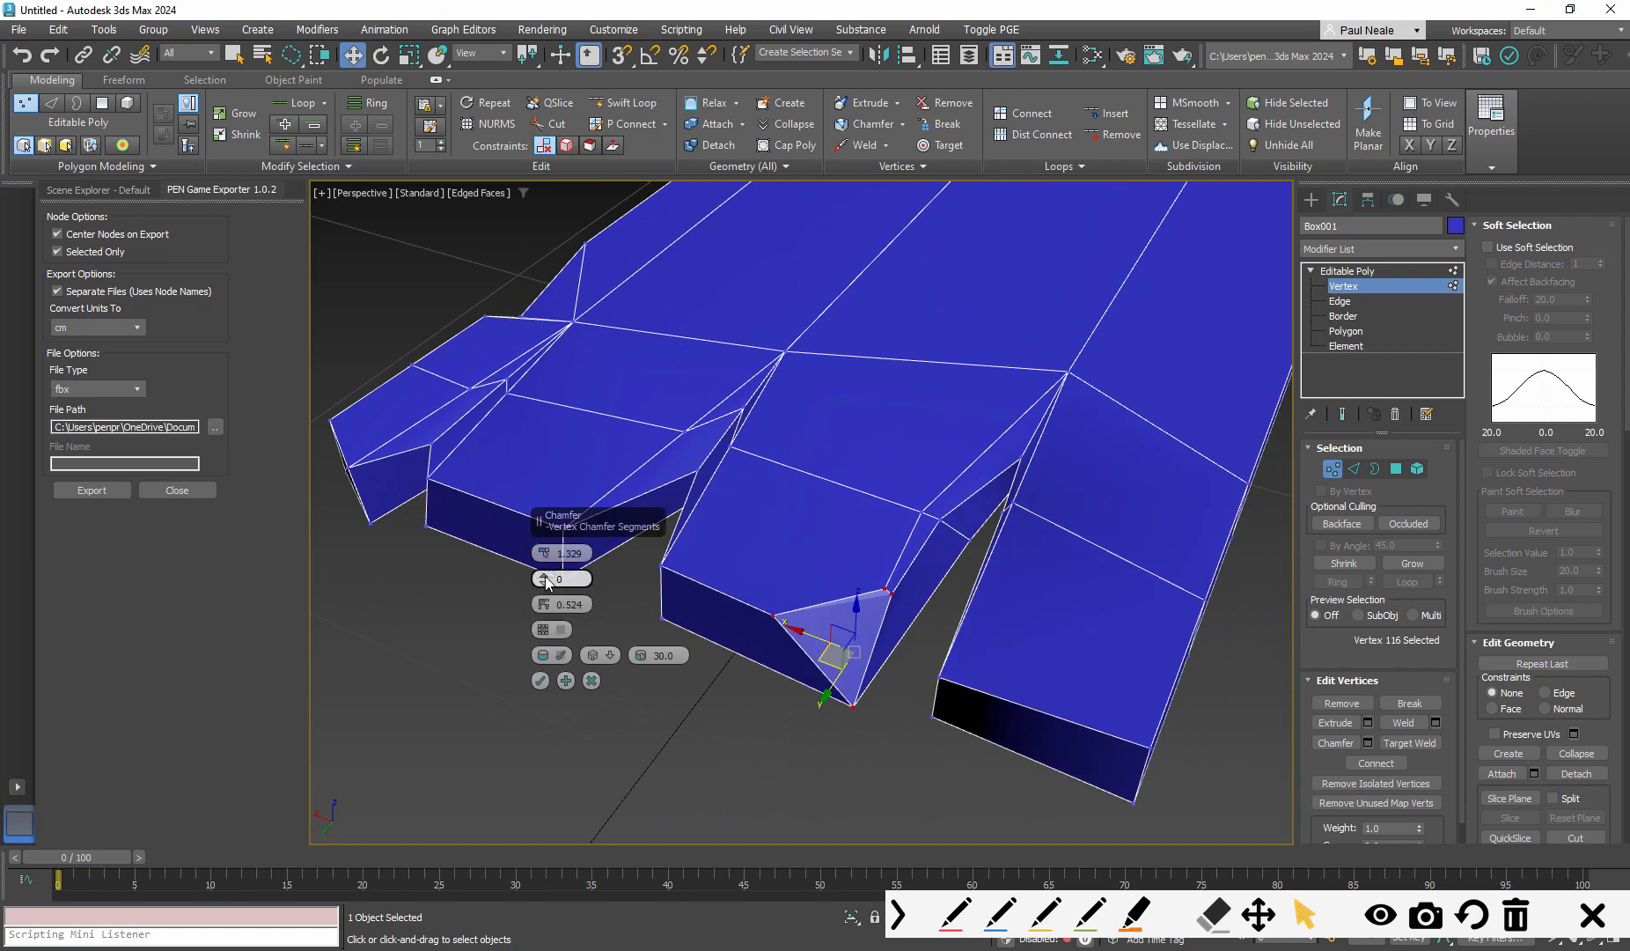
click(546, 581)
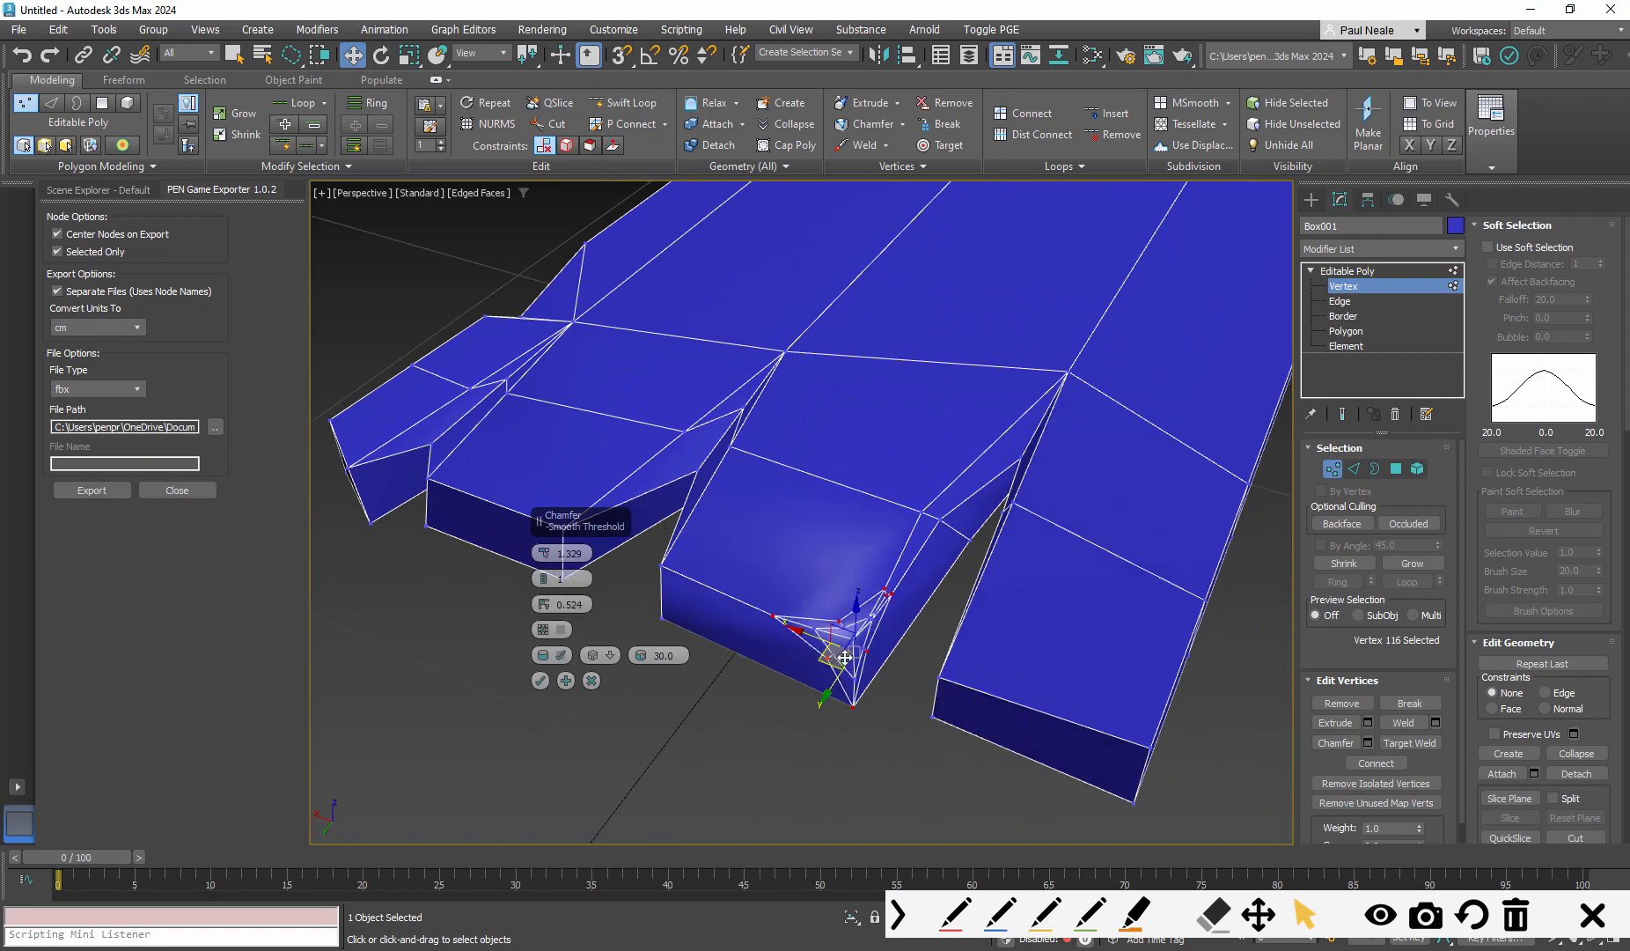
click(544, 583)
alt+middle_drag(852, 650, 880, 669)
scroll(855, 652, up, 2)
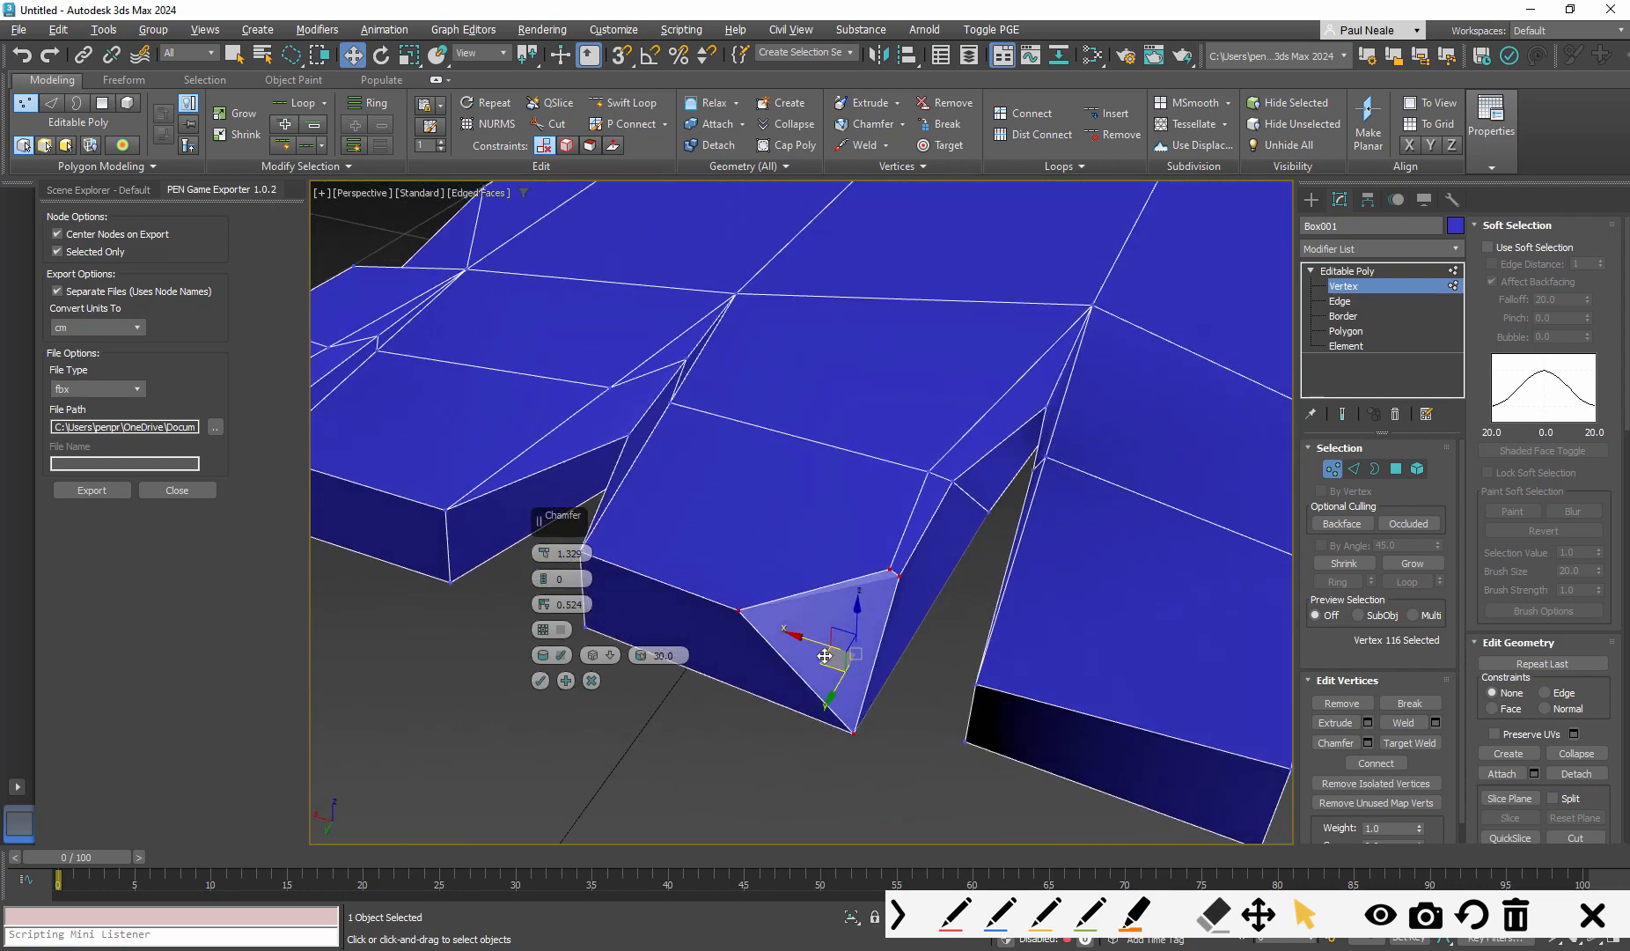
drag(545, 554, 551, 555)
alt+middle_drag(818, 609, 1000, 600)
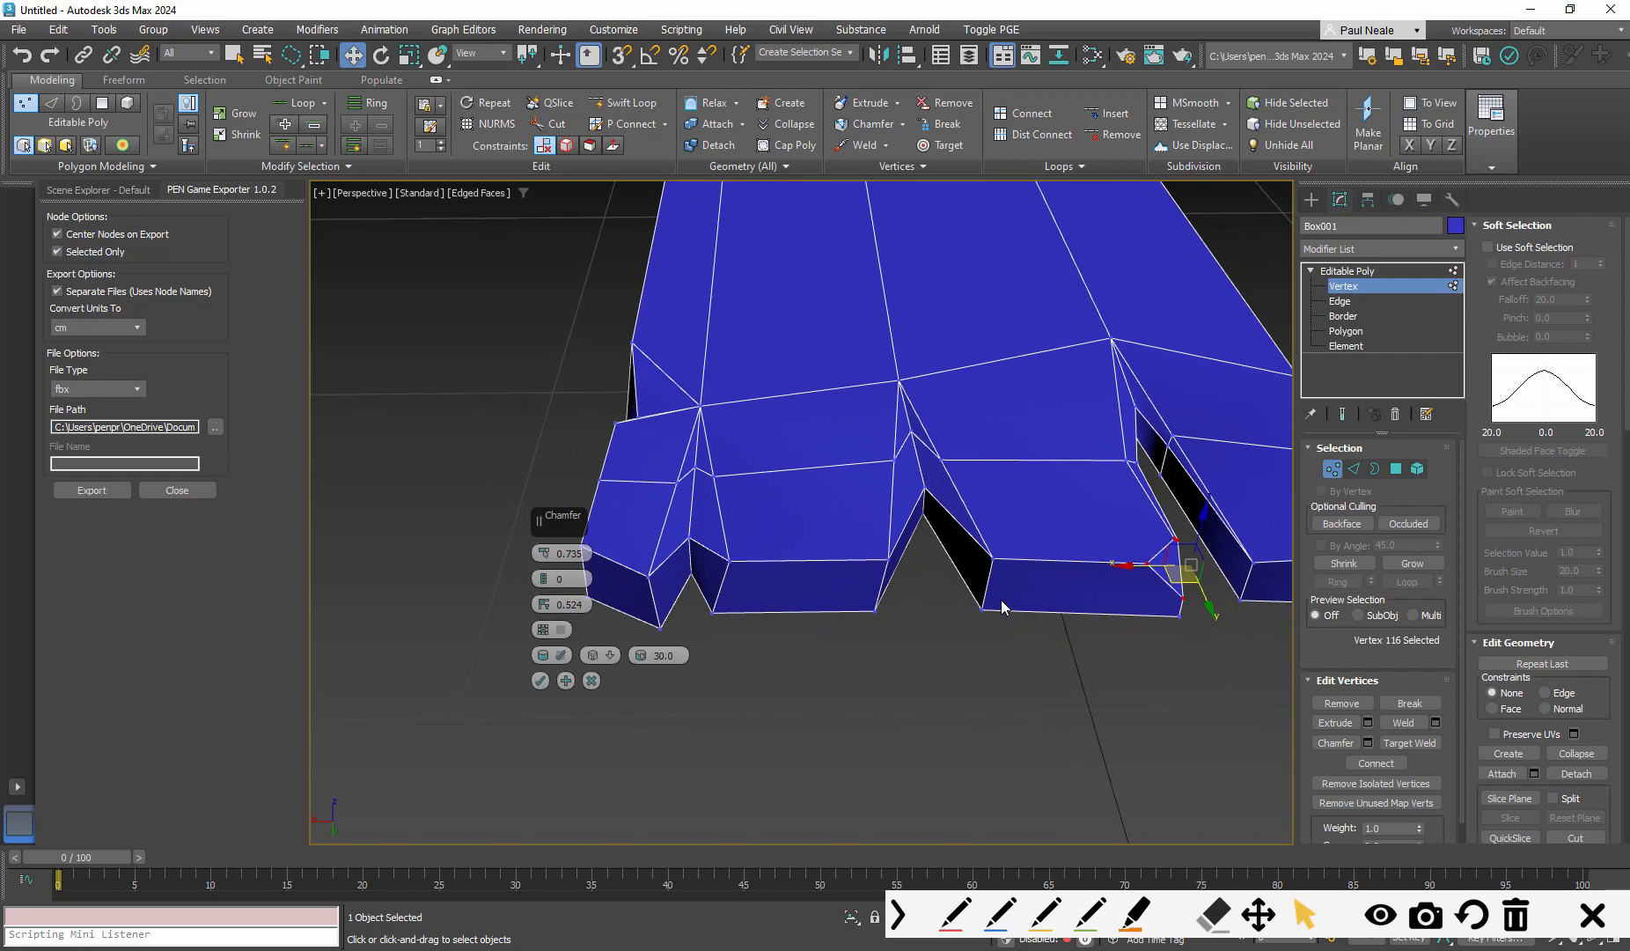
Include an upper corner and the opposite lower corner of the second prong's end in the chamfer and accept it
ctrl+click(726, 562)
alt+middle_drag(763, 583, 625, 586)
alt+middle_drag(821, 553, 685, 627)
ctrl+click(883, 620)
alt+middle_drag(881, 622, 631, 693)
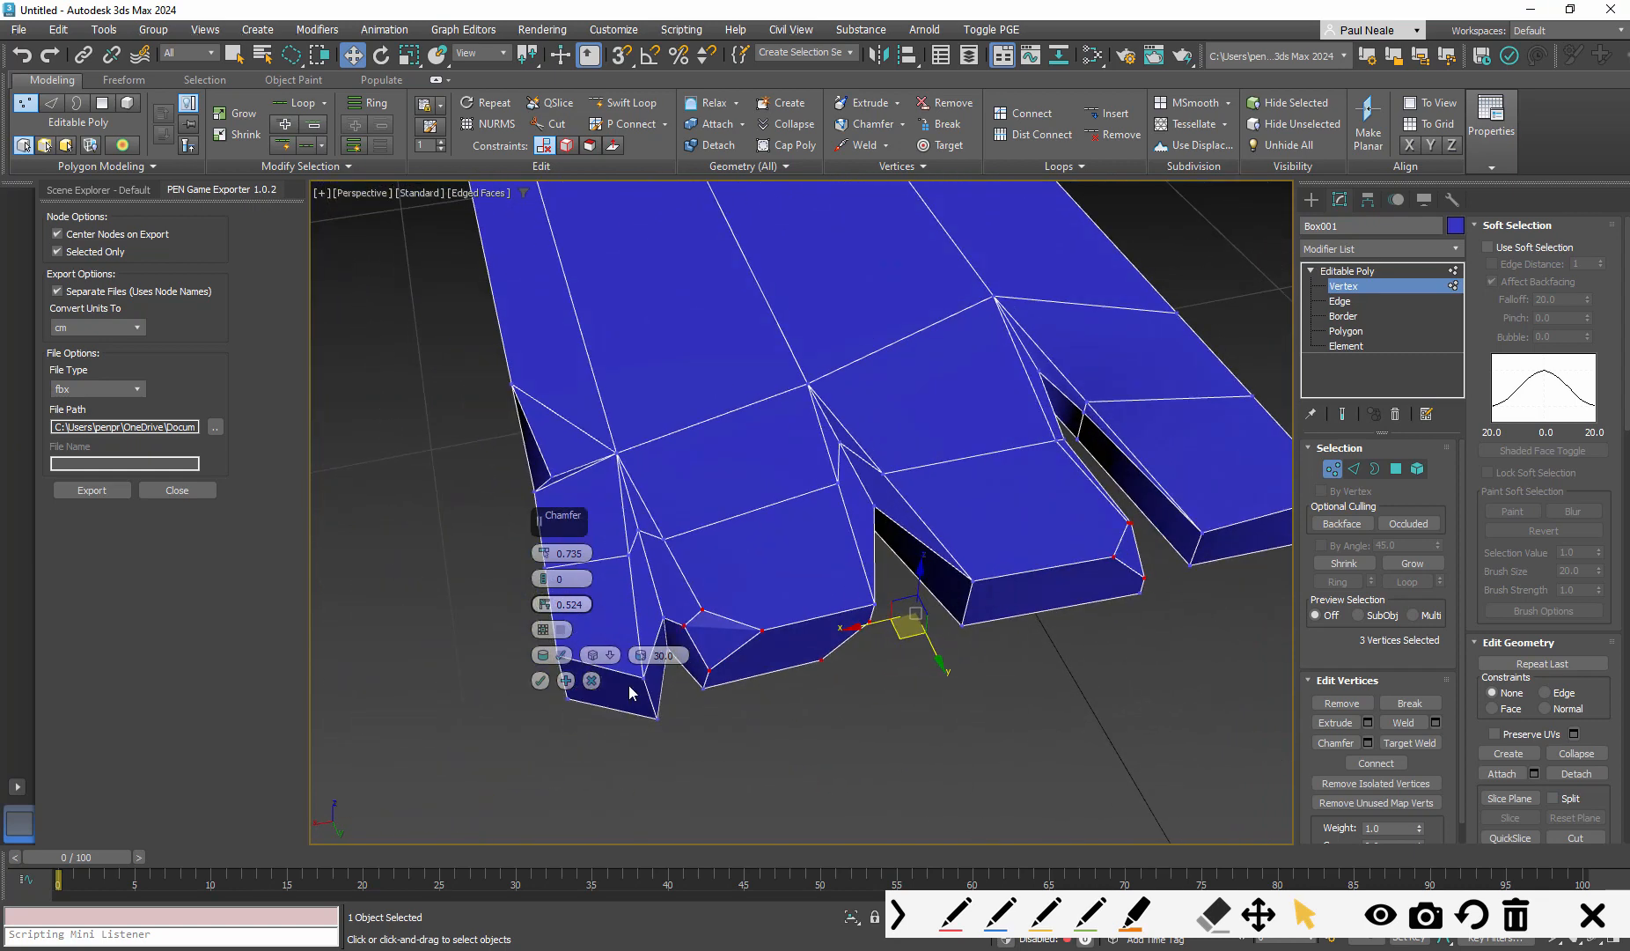
click(539, 681)
alt+middle_drag(929, 631, 889, 566)
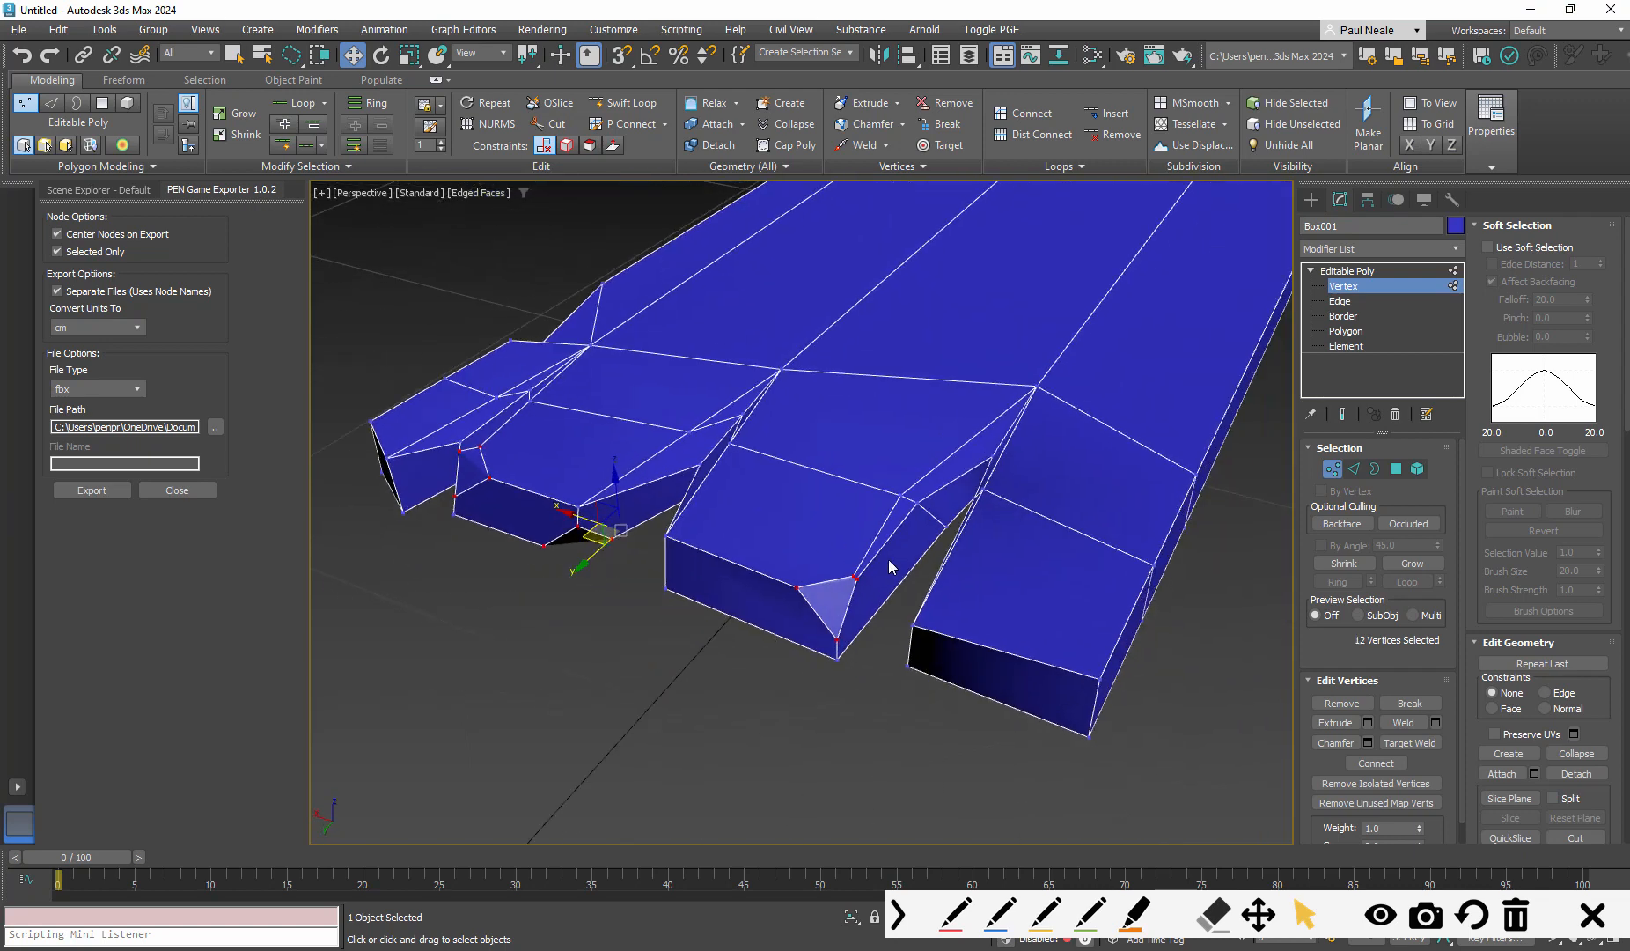
Start another interactive chamfer on the third prong's far lower corner vertex and set the chamfer amount to 0.299
click(875, 123)
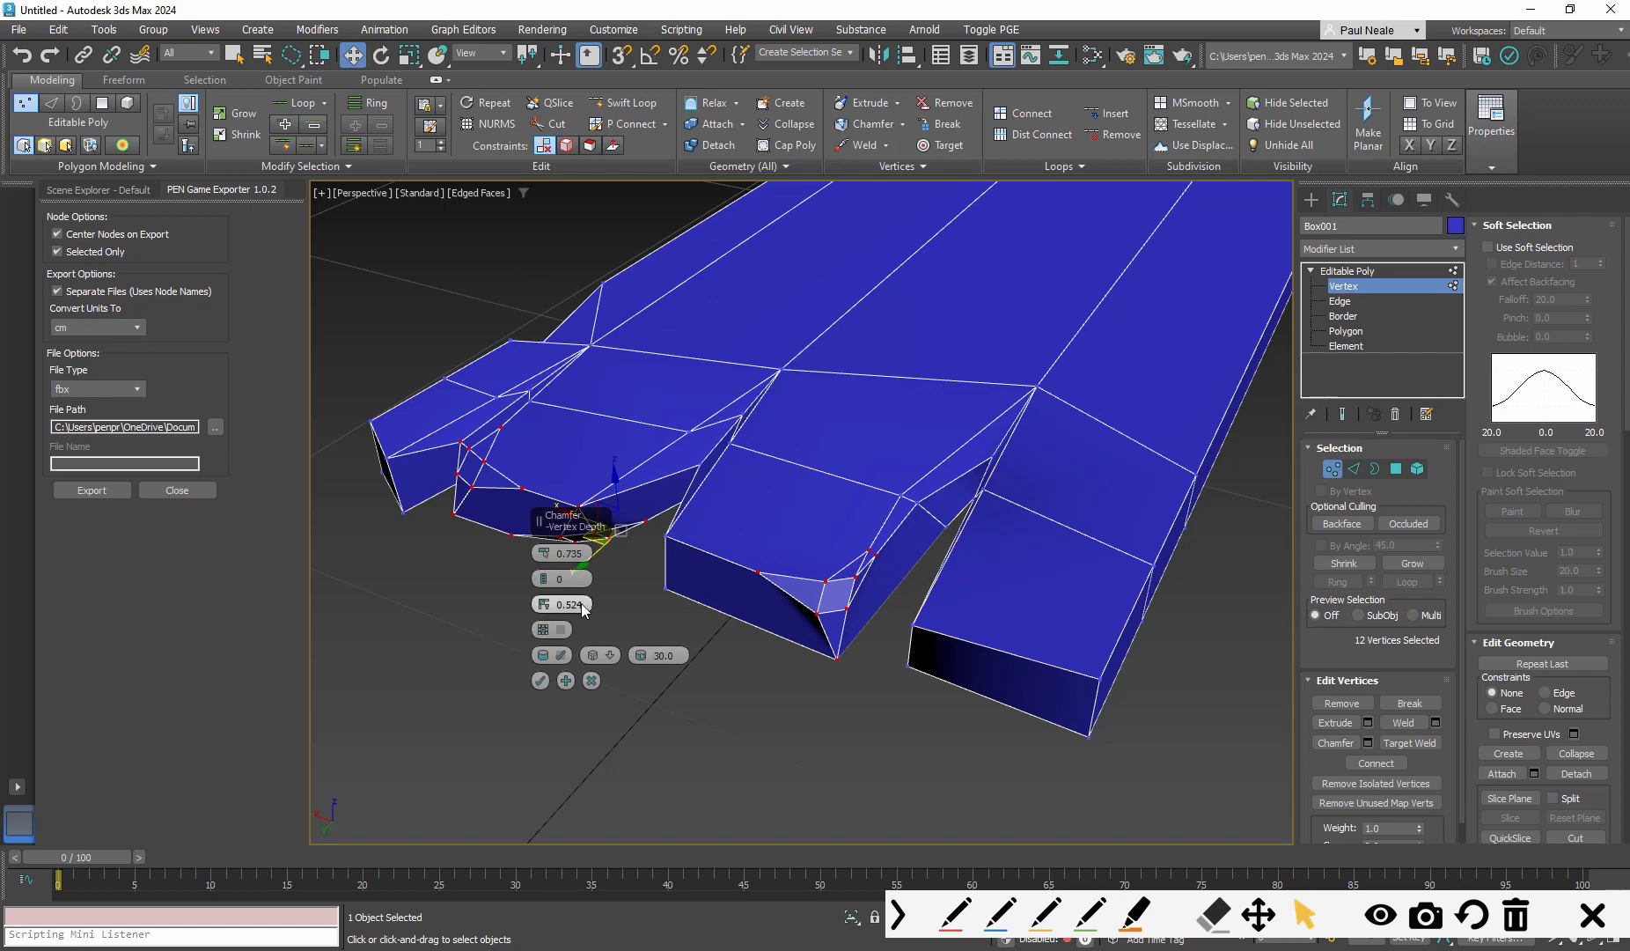
drag(546, 529, 427, 585)
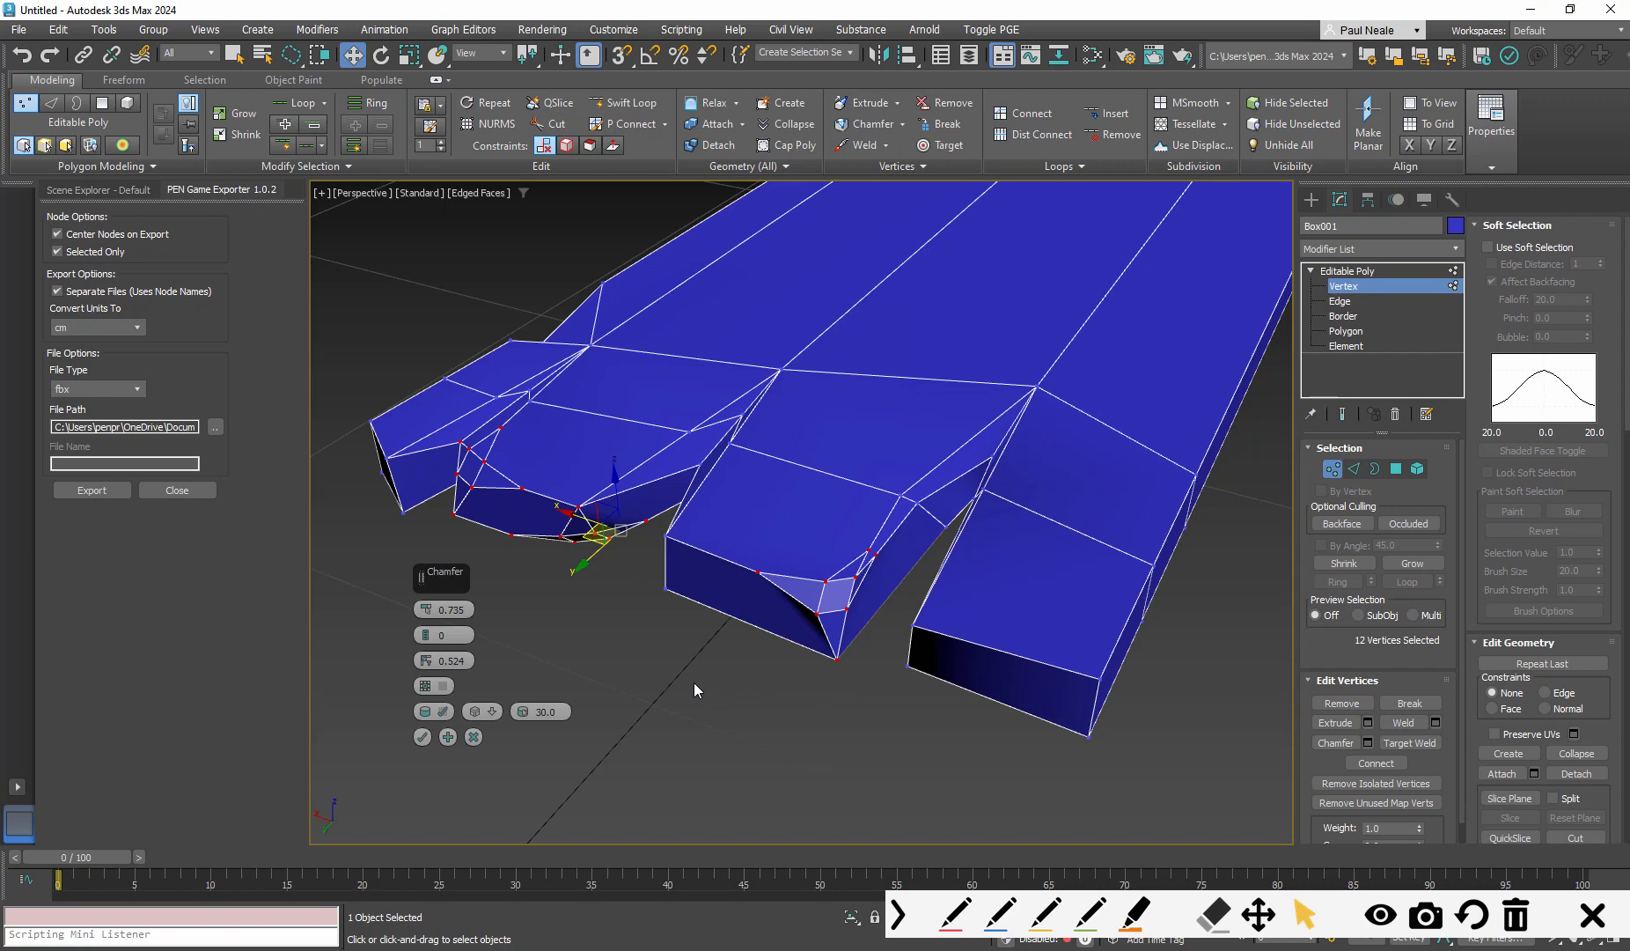
click(727, 676)
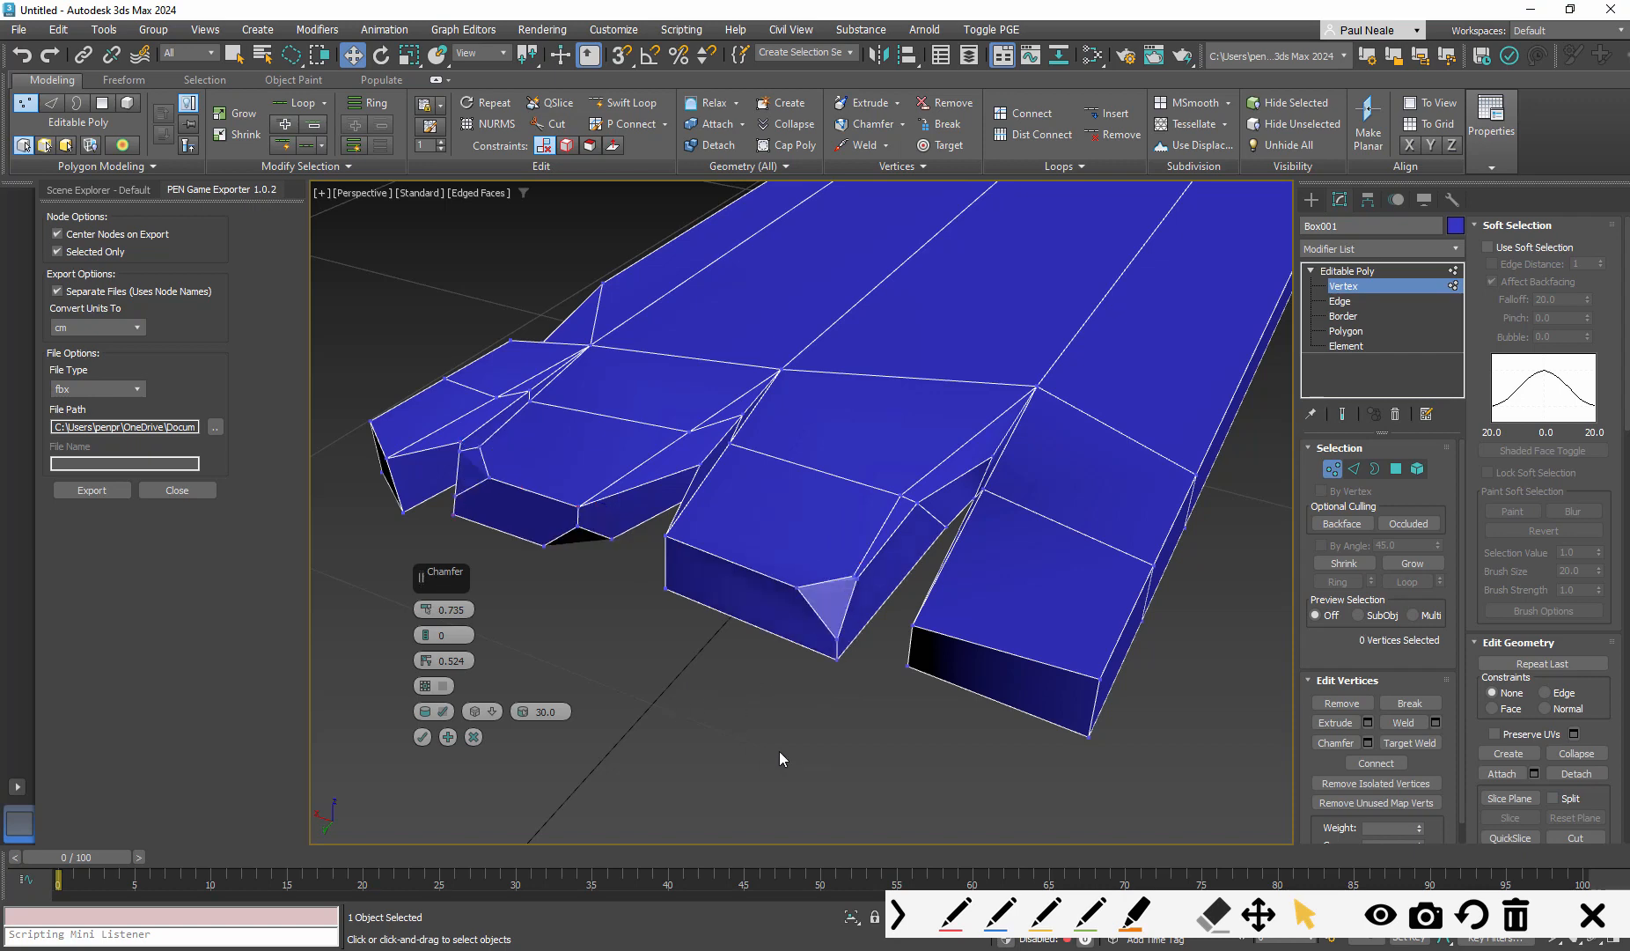
click(836, 659)
click(721, 694)
click(665, 588)
alt+middle_drag(727, 594, 473, 616)
right_click(426, 610)
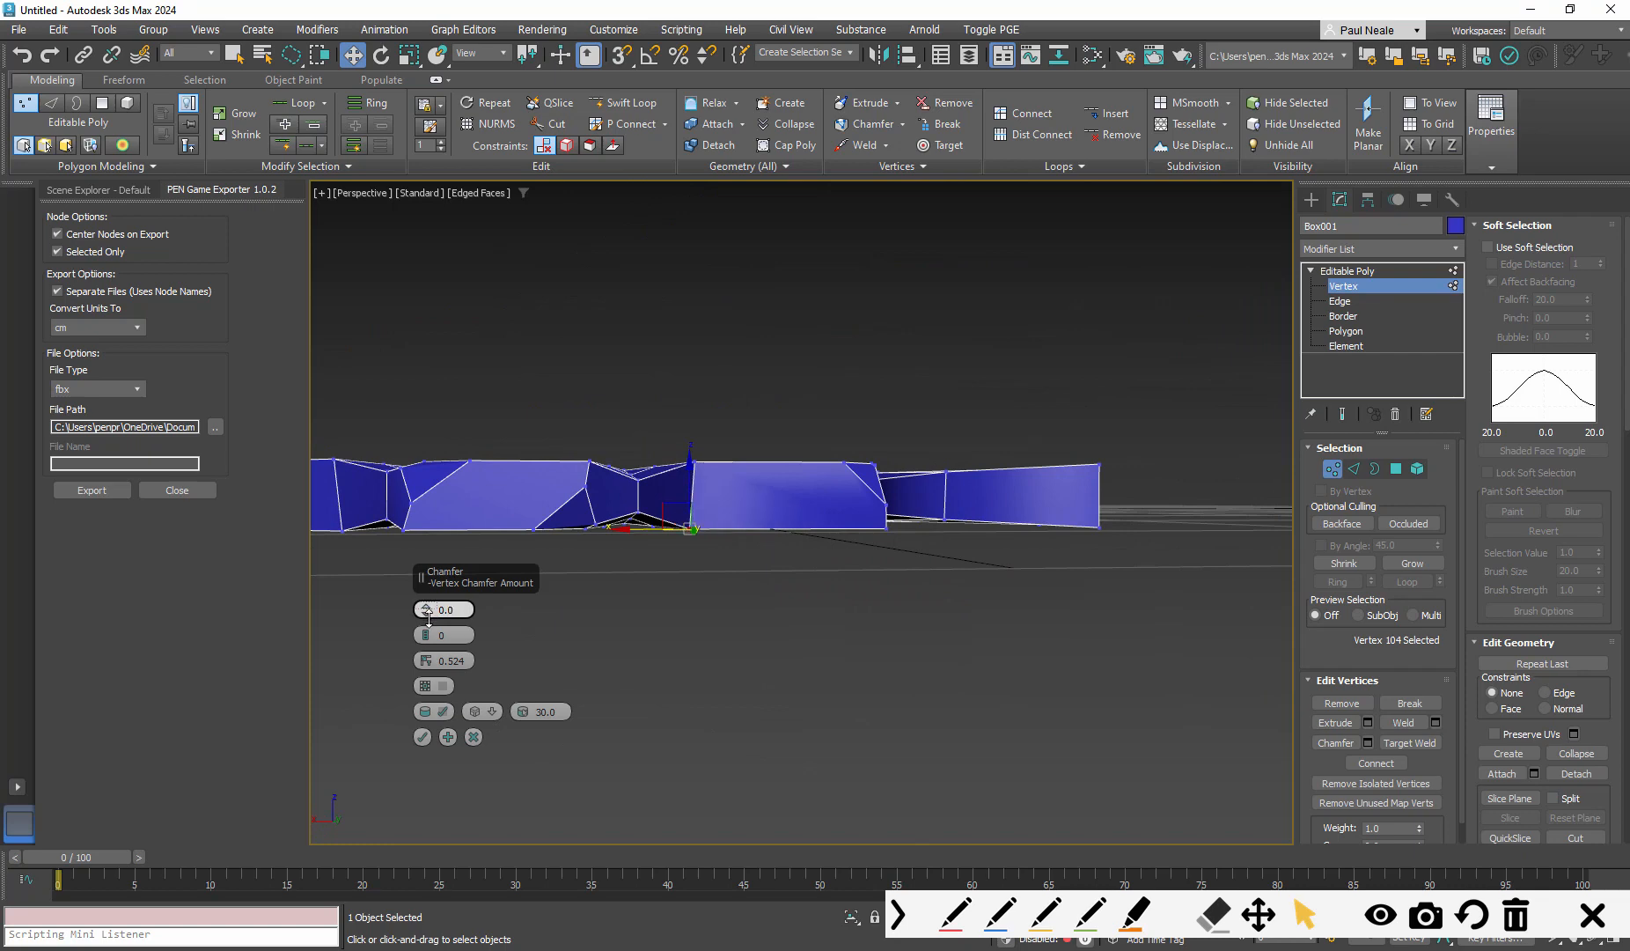
drag(431, 609, 430, 607)
Extend the 0.299 chamfer to corner vertices of the last prong and the neighbouring prongs
alt+middle_drag(899, 587, 940, 544)
ctrl+drag(940, 544, 947, 581)
mouse_move(947, 581)
alt+middle_down()
mouse_move(924, 588)
mouse_move(962, 593)
alt+middle_up()
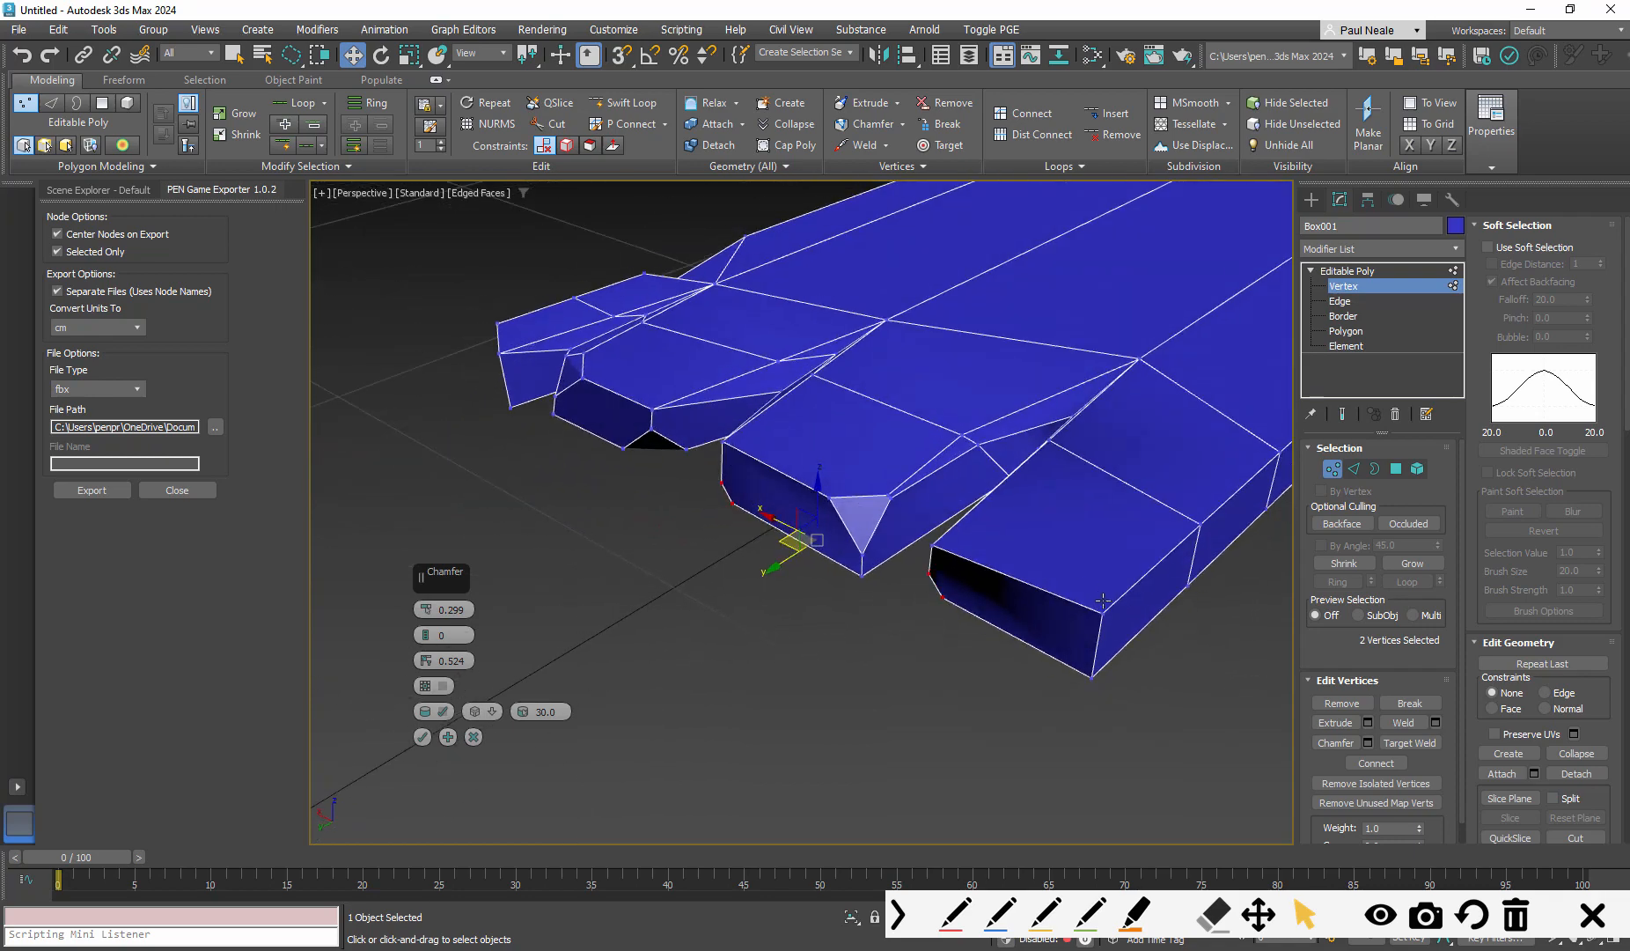
ctrl+click(1106, 614)
alt+middle_drag(1105, 613, 847, 512)
ctrl+click(1018, 549)
ctrl+click(898, 432)
Extend the 0.299 chamfer to corner vertices of the prongs at the plank's opposite broken end
alt+middle_drag(853, 453, 651, 534)
middle_drag(537, 264, 731, 537)
ctrl+drag(745, 479, 748, 473)
alt+middle_drag(748, 474, 770, 407)
scroll(753, 581, up, 6)
scroll(753, 582, down, 6)
alt+middle_drag(752, 582, 1064, 433)
alt+middle_drag(740, 625, 724, 499)
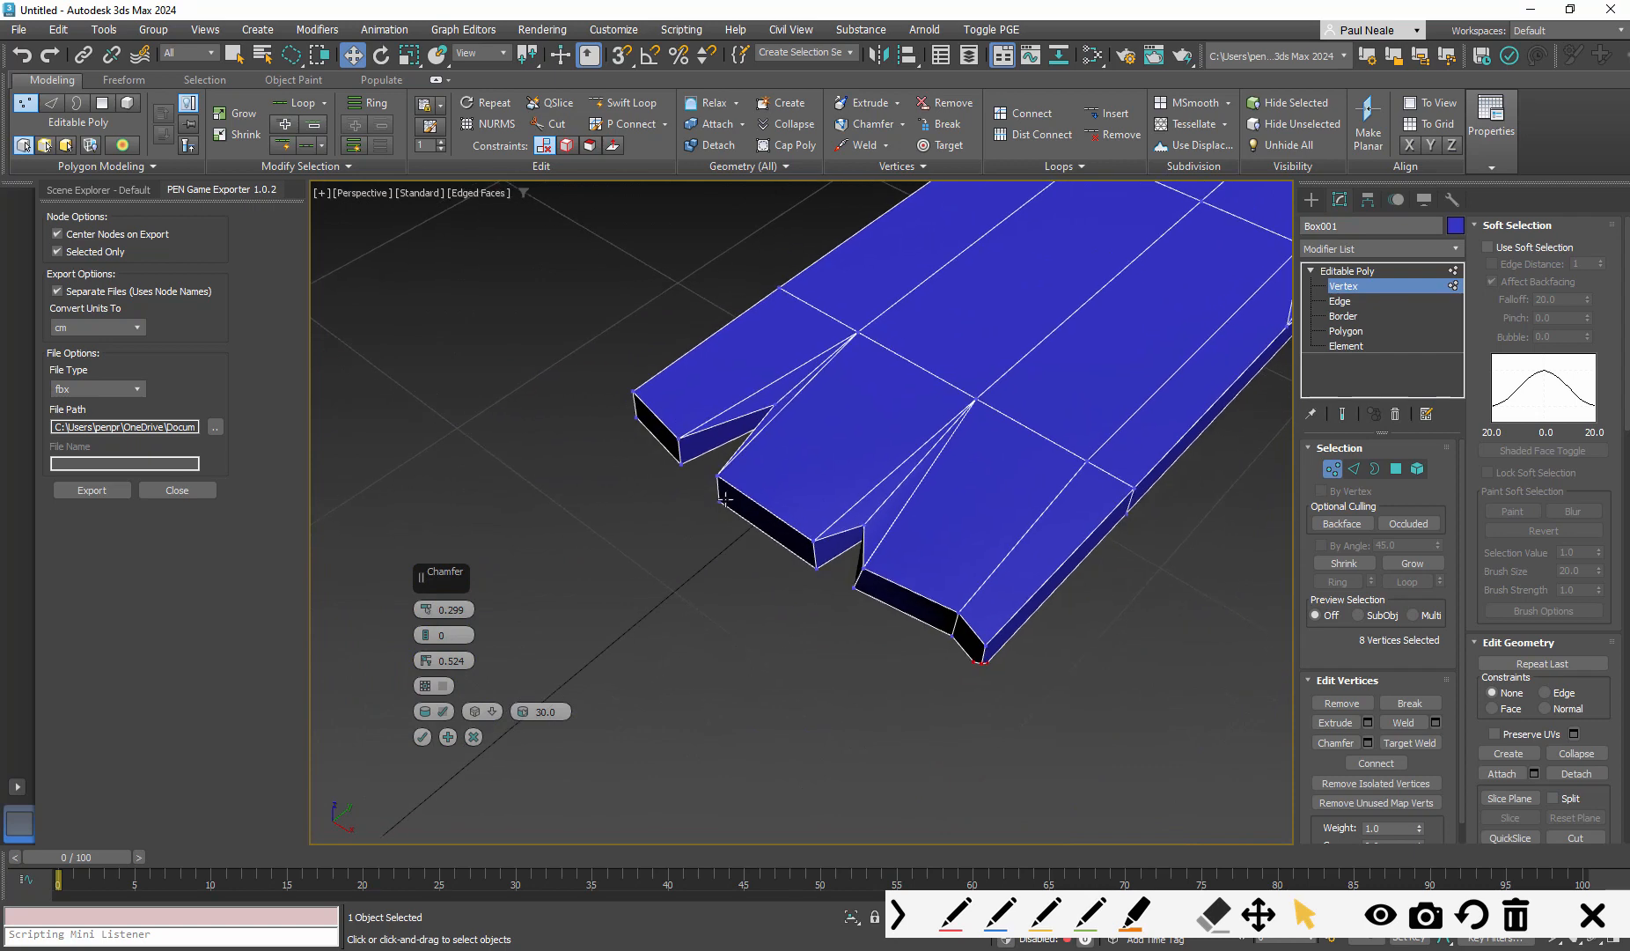
ctrl+click(816, 543)
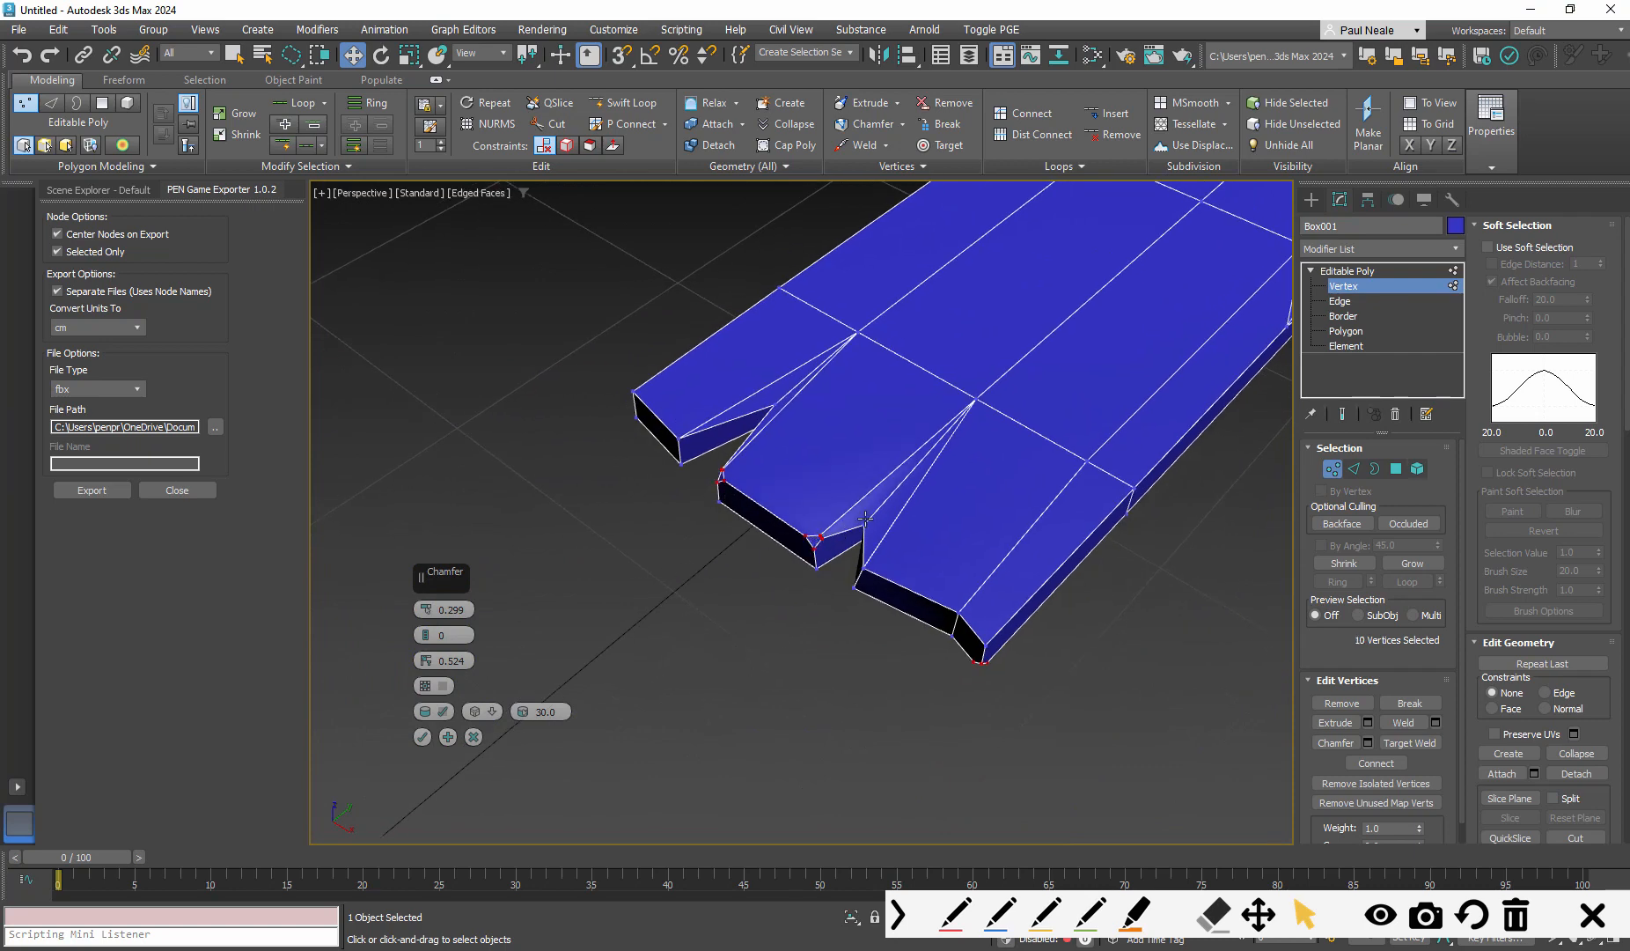
ctrl+click(636, 392)
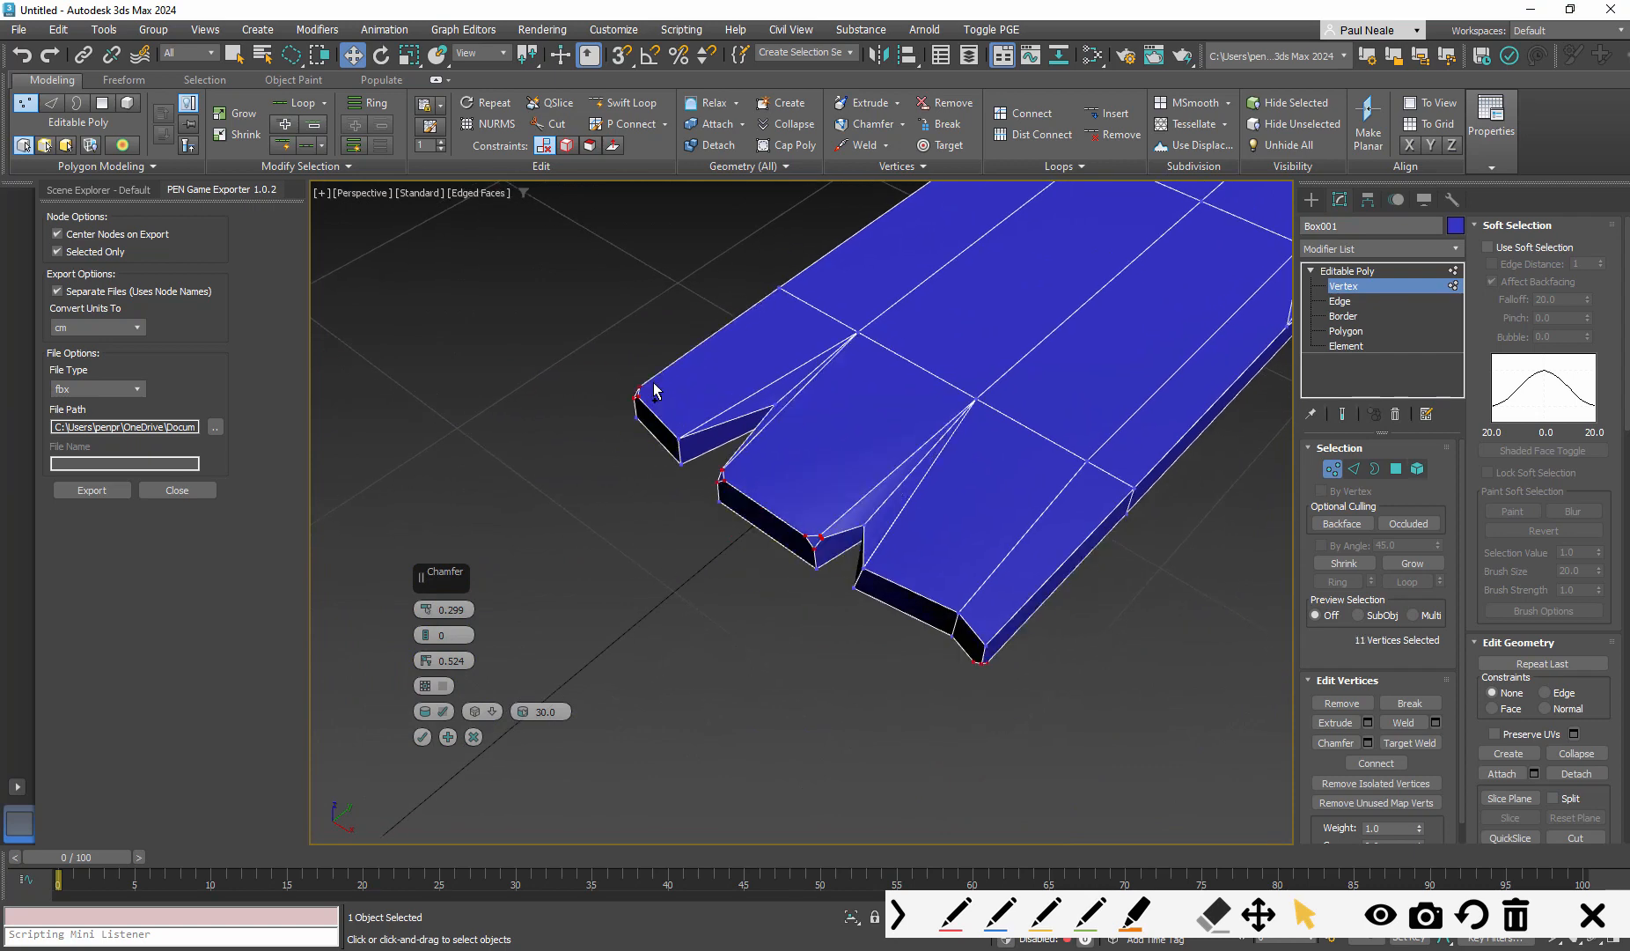
Apply the corner chamfers with the settings kept open and clear the vertex selection
click(447, 737)
scroll(823, 525, up, 4)
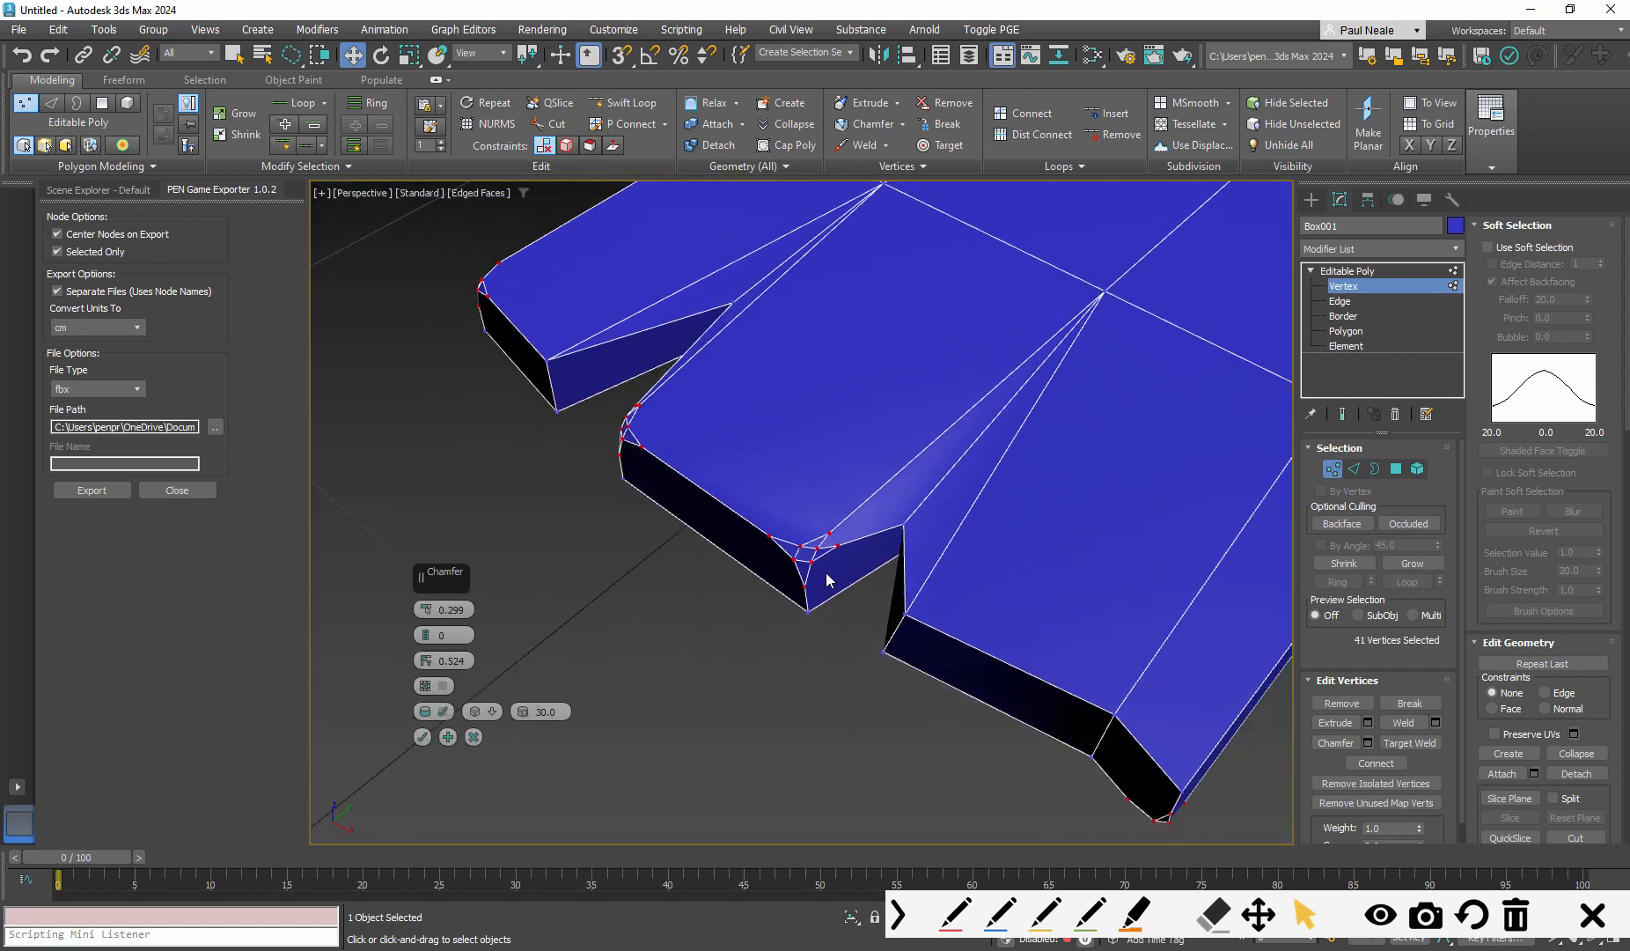
click(727, 658)
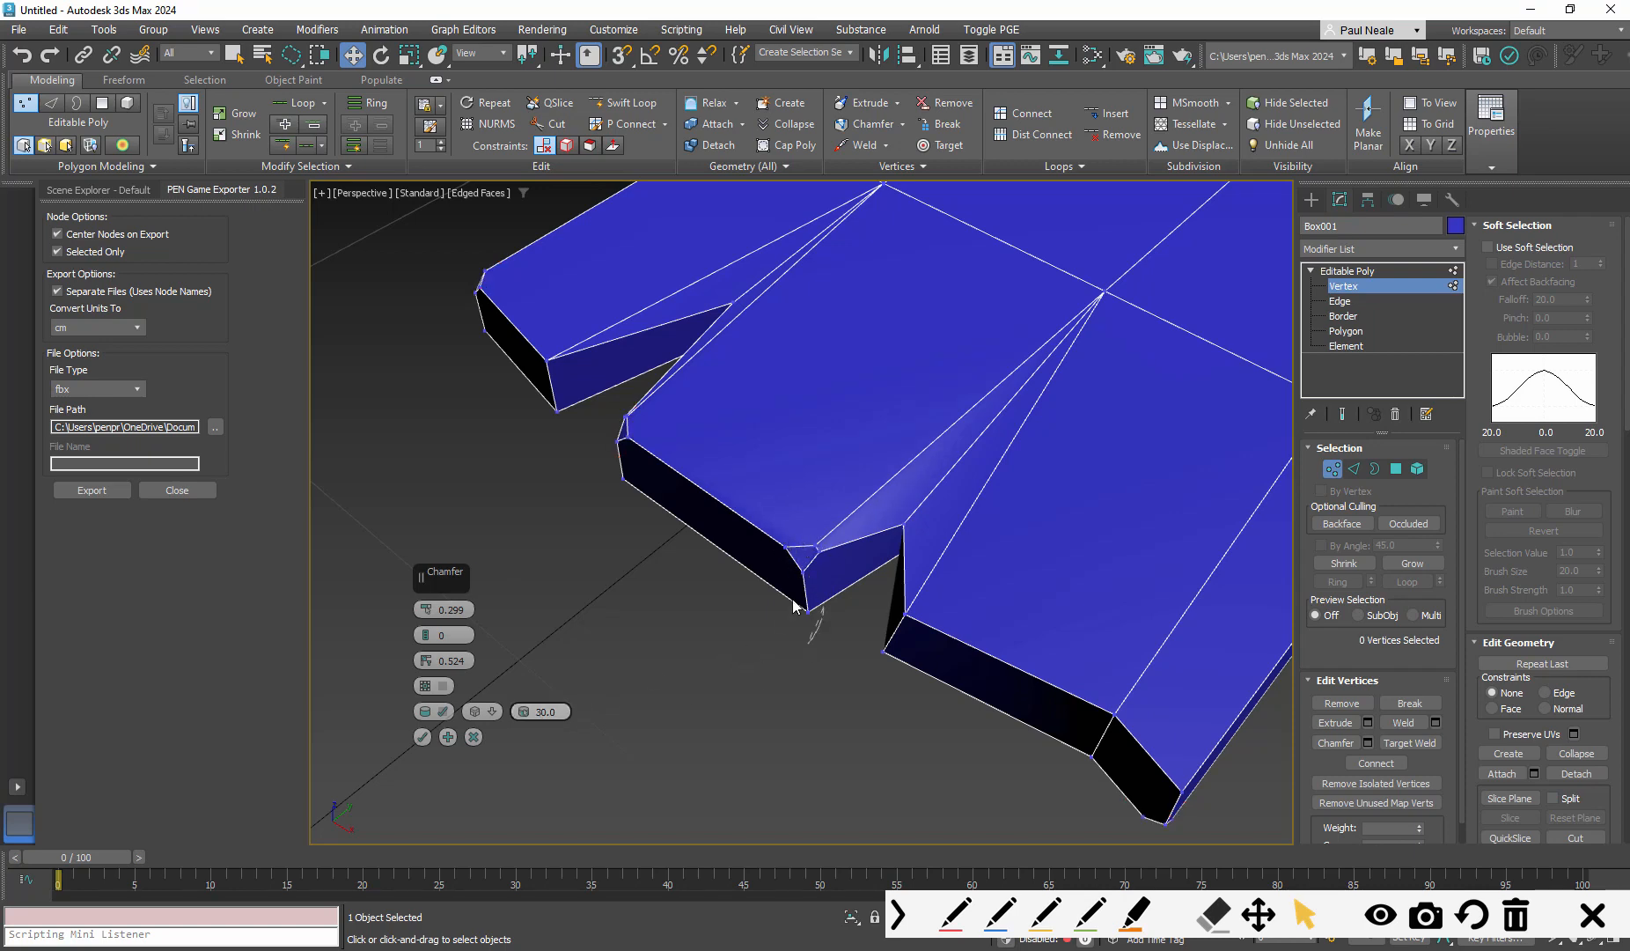
Chamfer the middle prong's lower corner vertex interactively with an amount of 0.795
drag(793, 599, 796, 614)
mouse_move(787, 560)
alt+middle_down()
mouse_move(812, 498)
mouse_move(798, 539)
alt+middle_up()
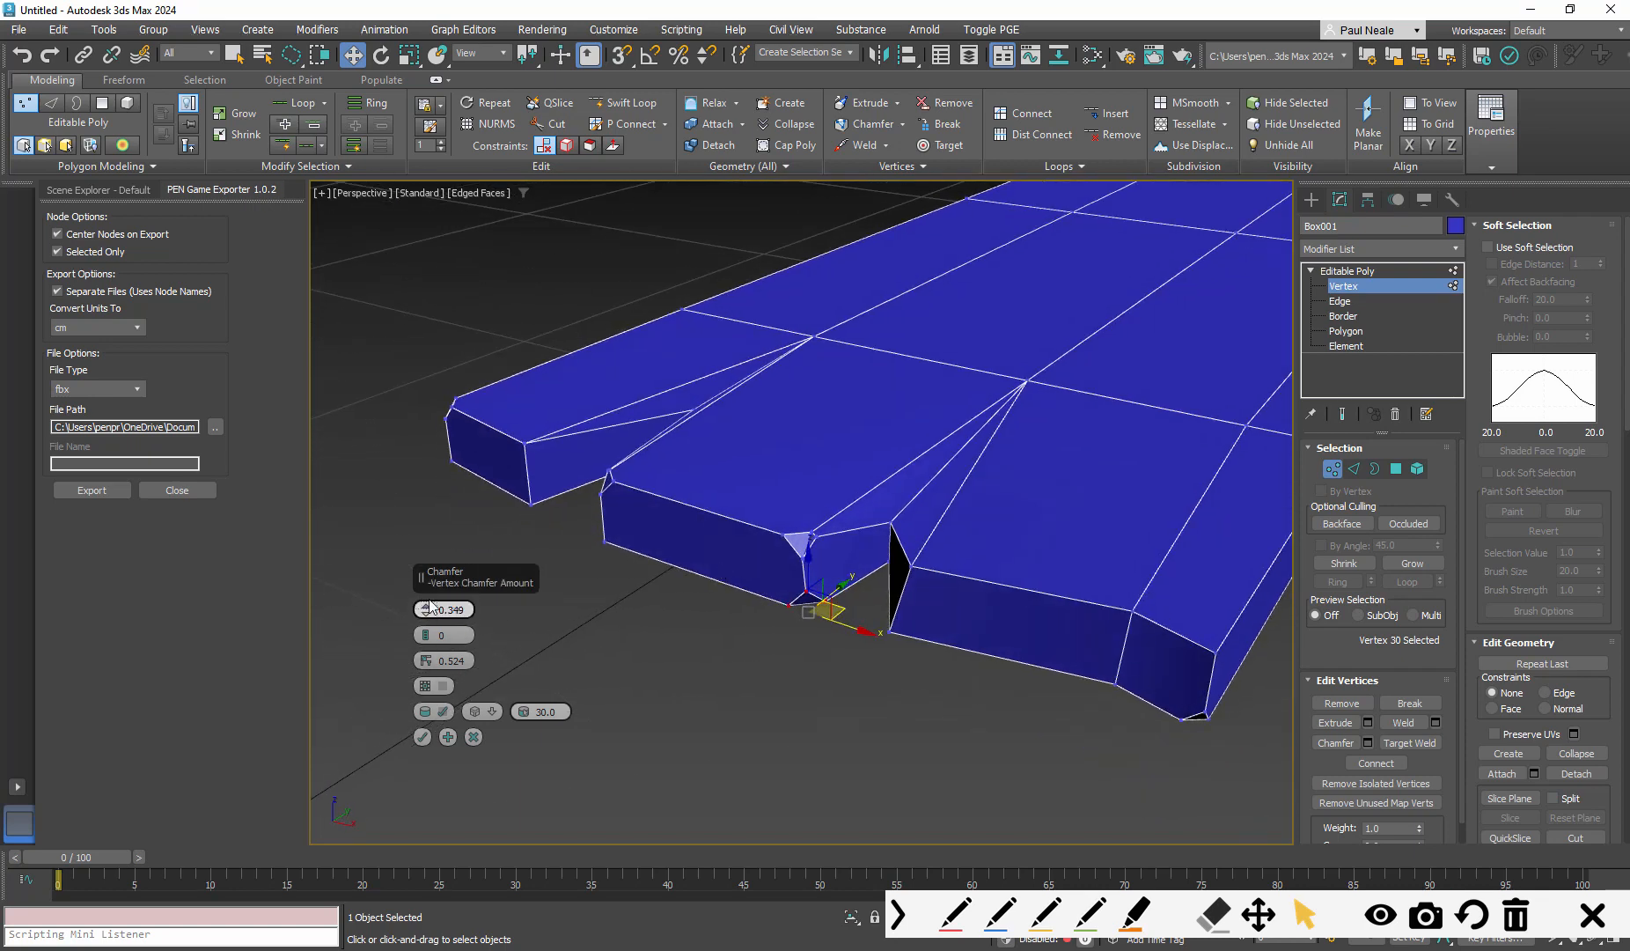
drag(430, 601, 528, 602)
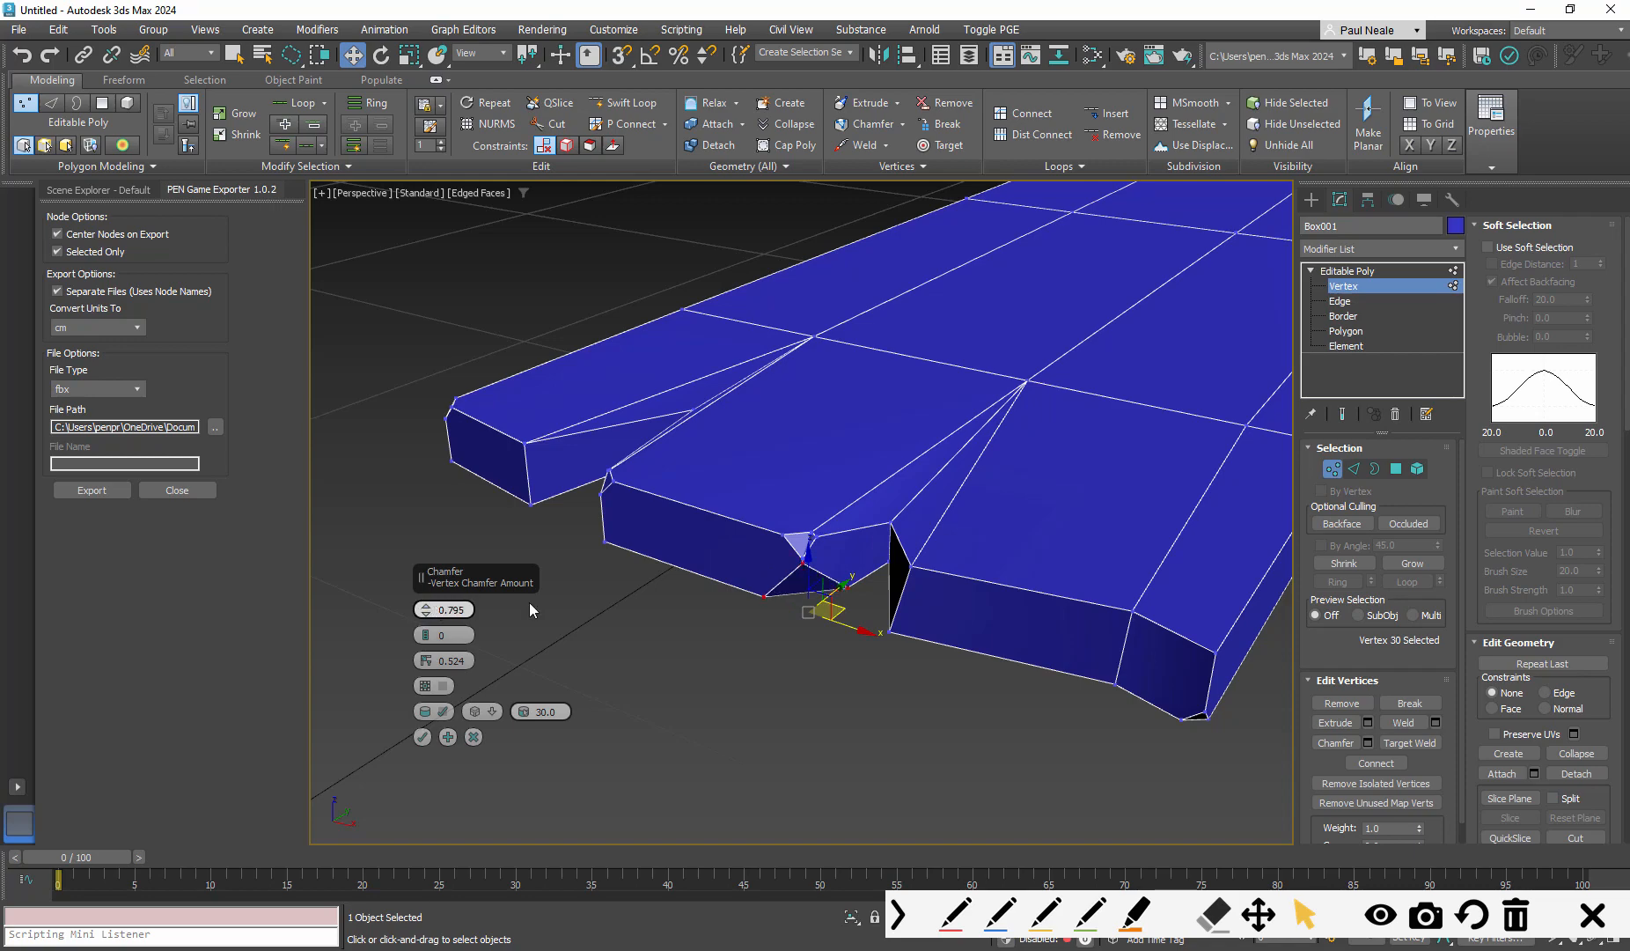
Extend the 0.795 chamfer to three more prong corner vertices at the same broken end
alt+middle_drag(528, 602, 1055, 479)
ctrl+click(917, 544)
ctrl+click(661, 477)
alt+middle_drag(831, 561, 816, 535)
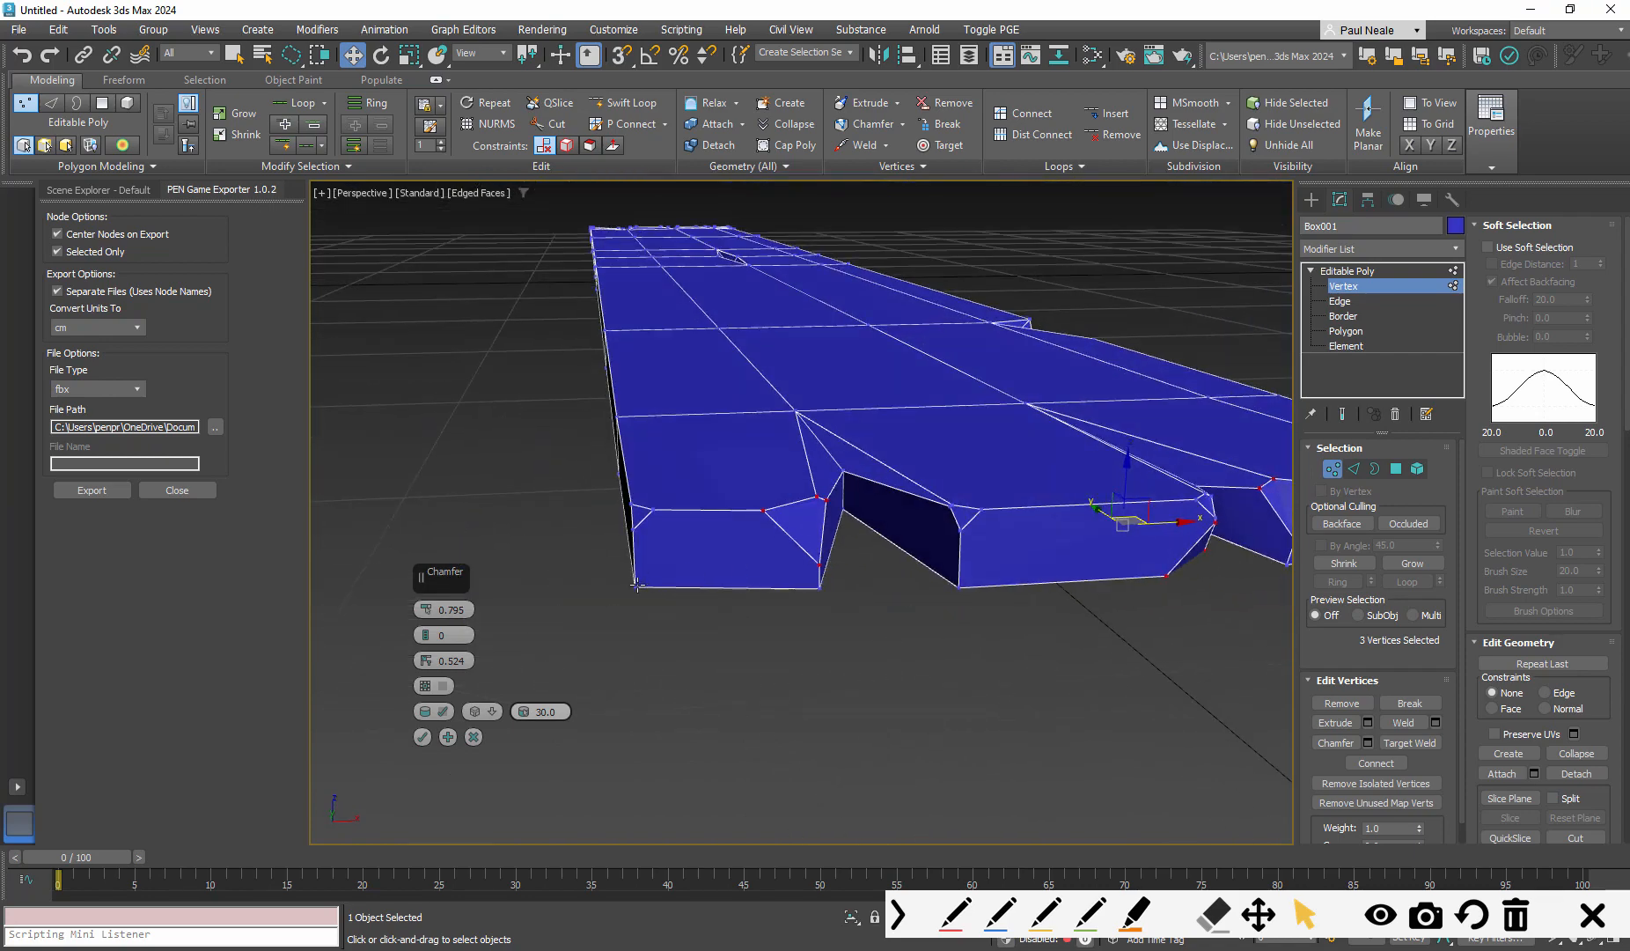
ctrl+click(632, 585)
alt+middle_drag(707, 600, 805, 568)
scroll(804, 567, down, 5)
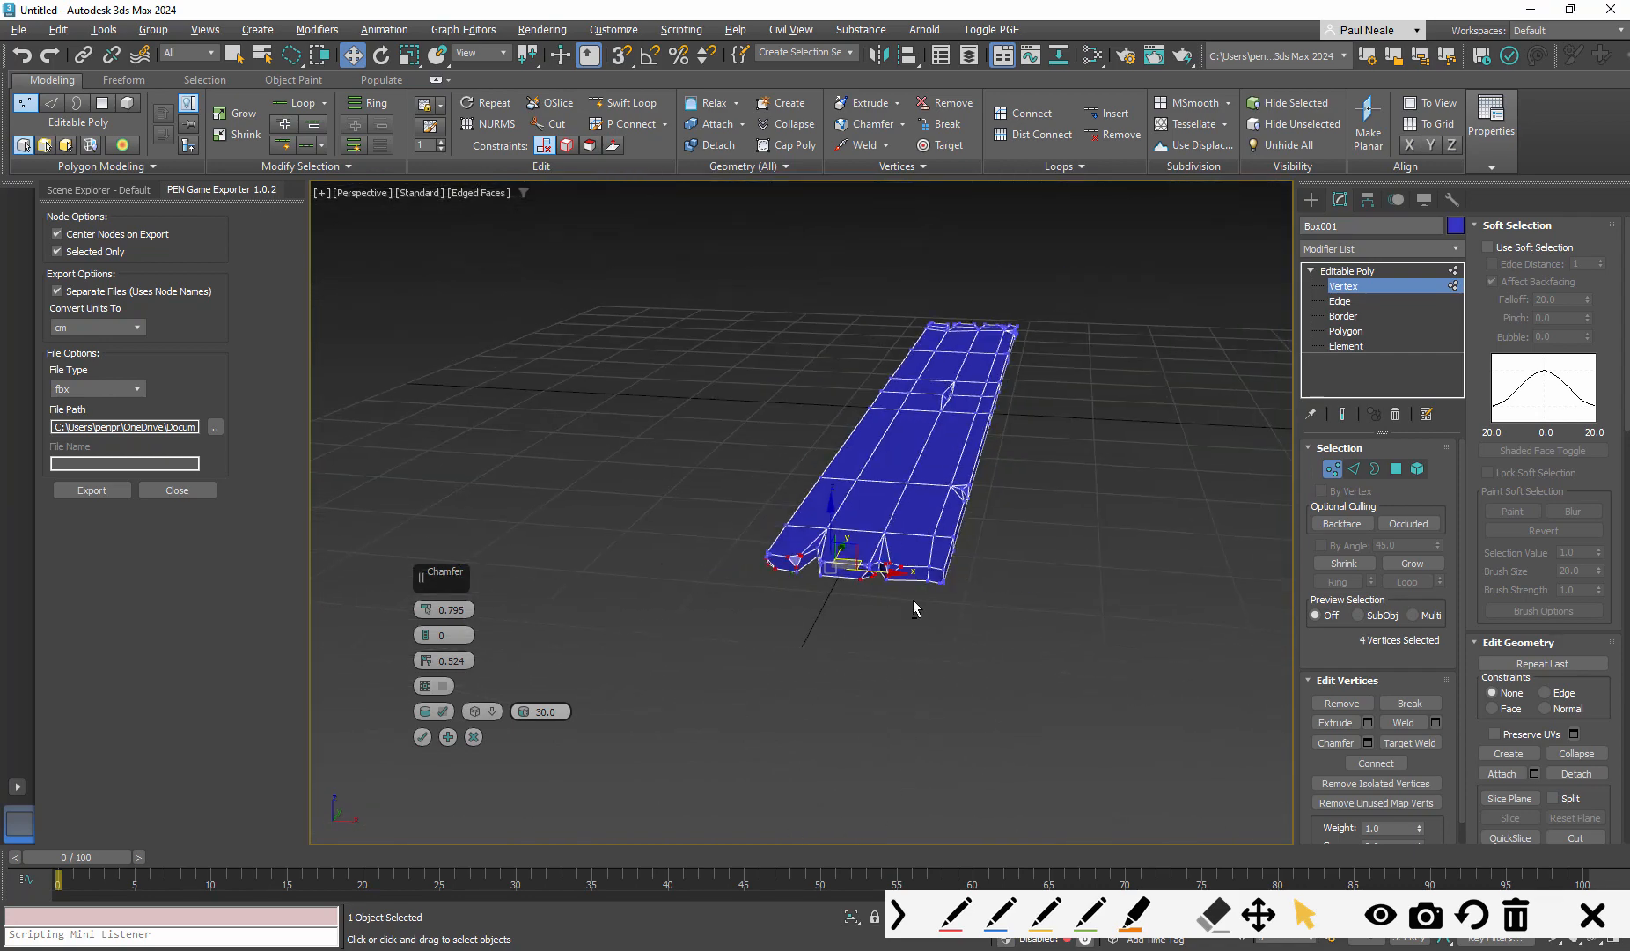
Add one vertex on the plank's long side edge to the 0.795 chamfer, apply it and clear the vertex selection
alt+middle_drag(914, 604, 963, 627)
middle_drag(963, 627, 862, 632)
mouse_move(862, 632)
alt+middle_down()
mouse_move(868, 649)
mouse_move(858, 632)
alt+middle_up()
ctrl+click(789, 416)
alt+middle_drag(833, 431, 1011, 399)
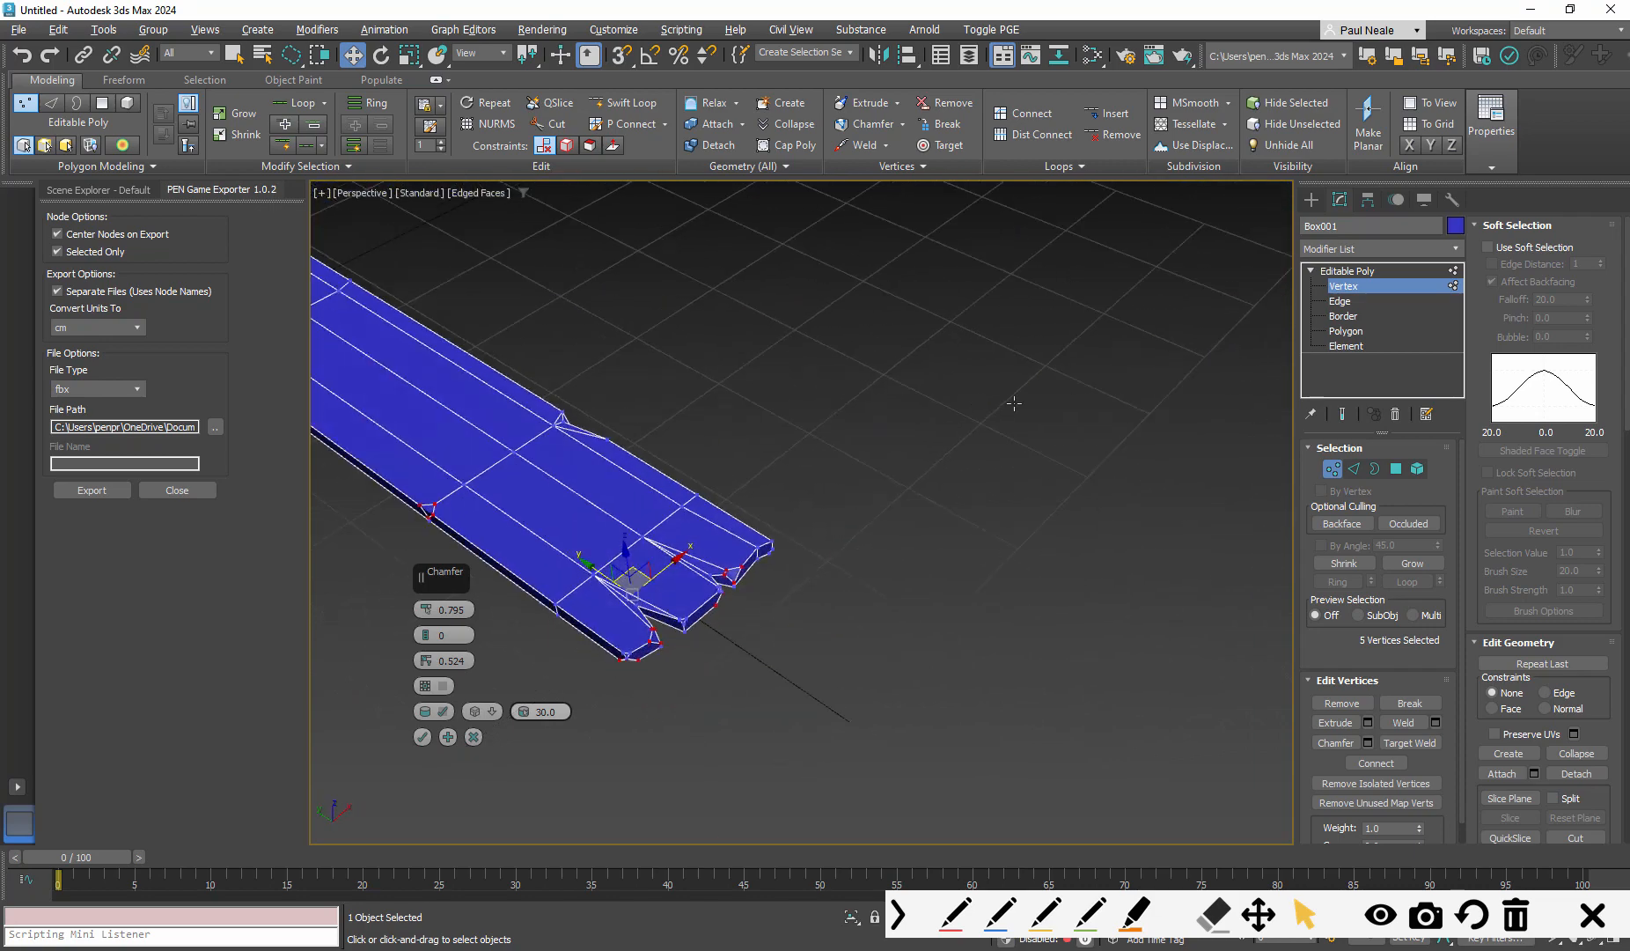
middle_drag(683, 538, 1084, 499)
alt+middle_drag(889, 451, 797, 425)
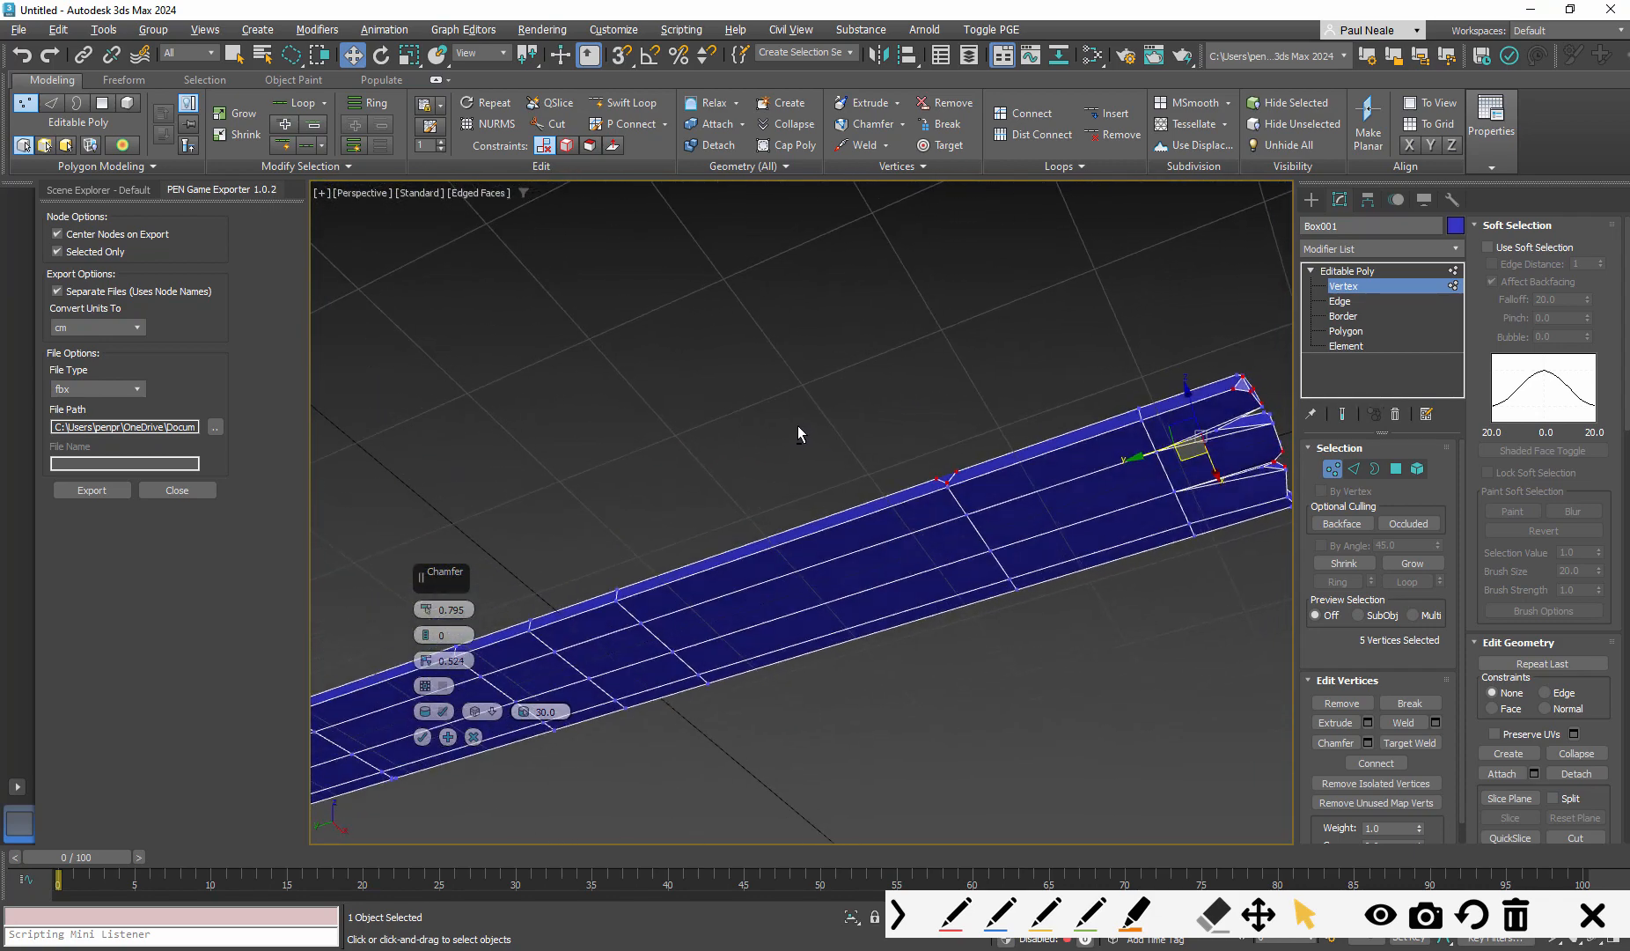
click(422, 736)
scroll(827, 608, down, 2)
alt+middle_drag(827, 608, 666, 633)
click(886, 633)
scroll(699, 511, up, 5)
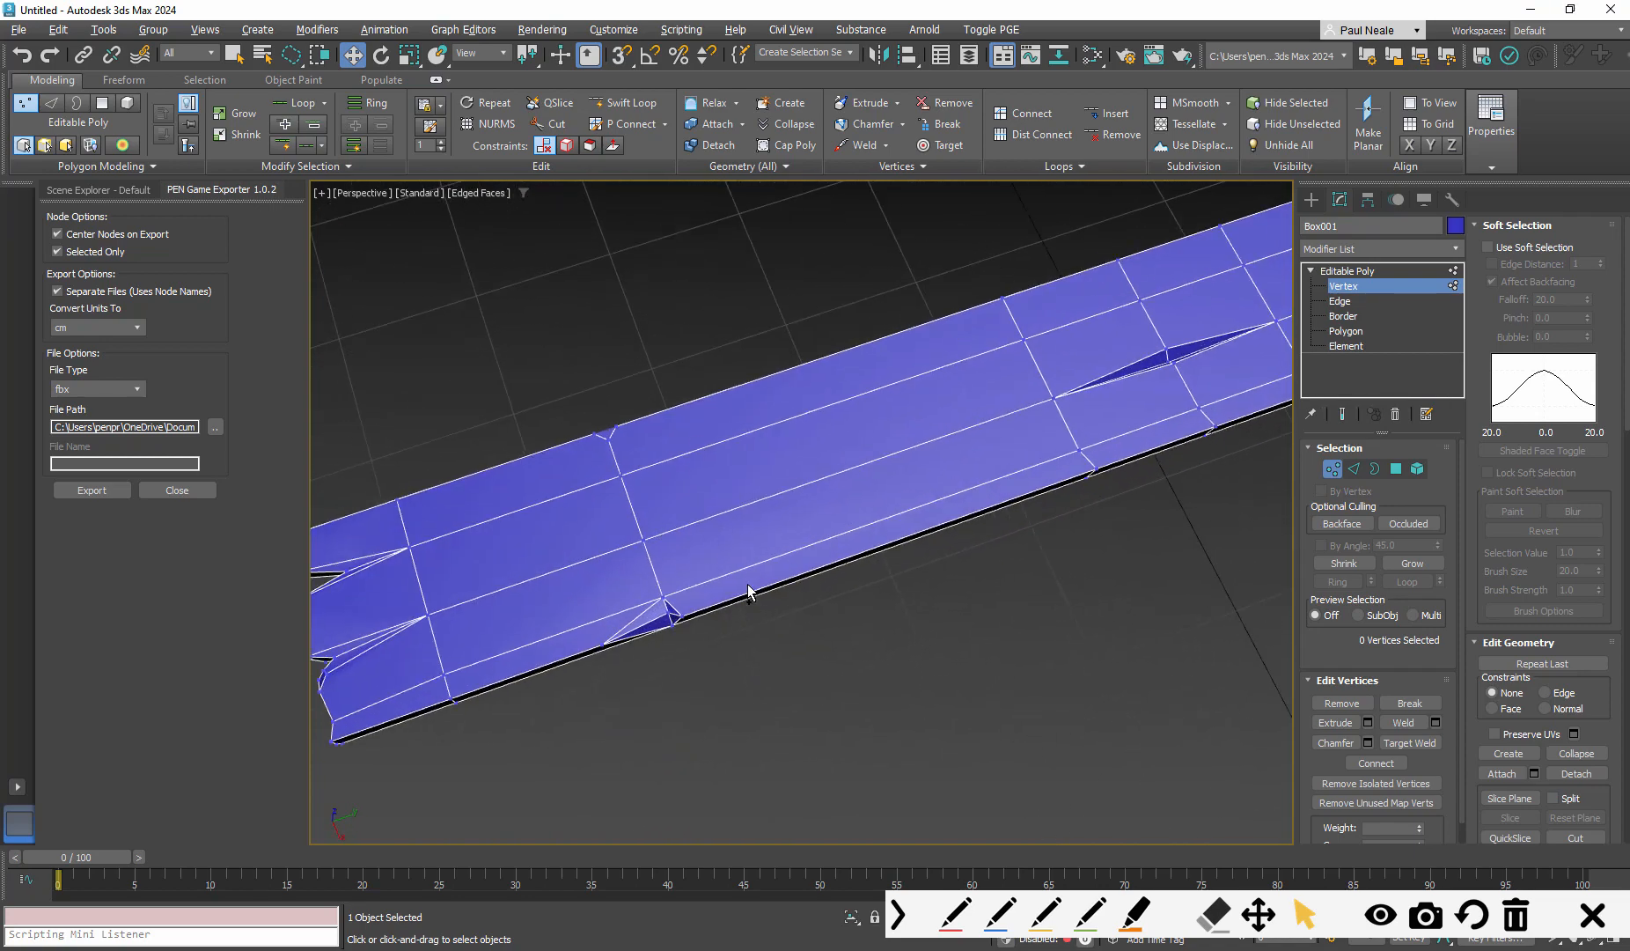
Try inserting a Swift Loop across the plank beside the edge chips, and undo it
alt+middle_drag(748, 589, 763, 577)
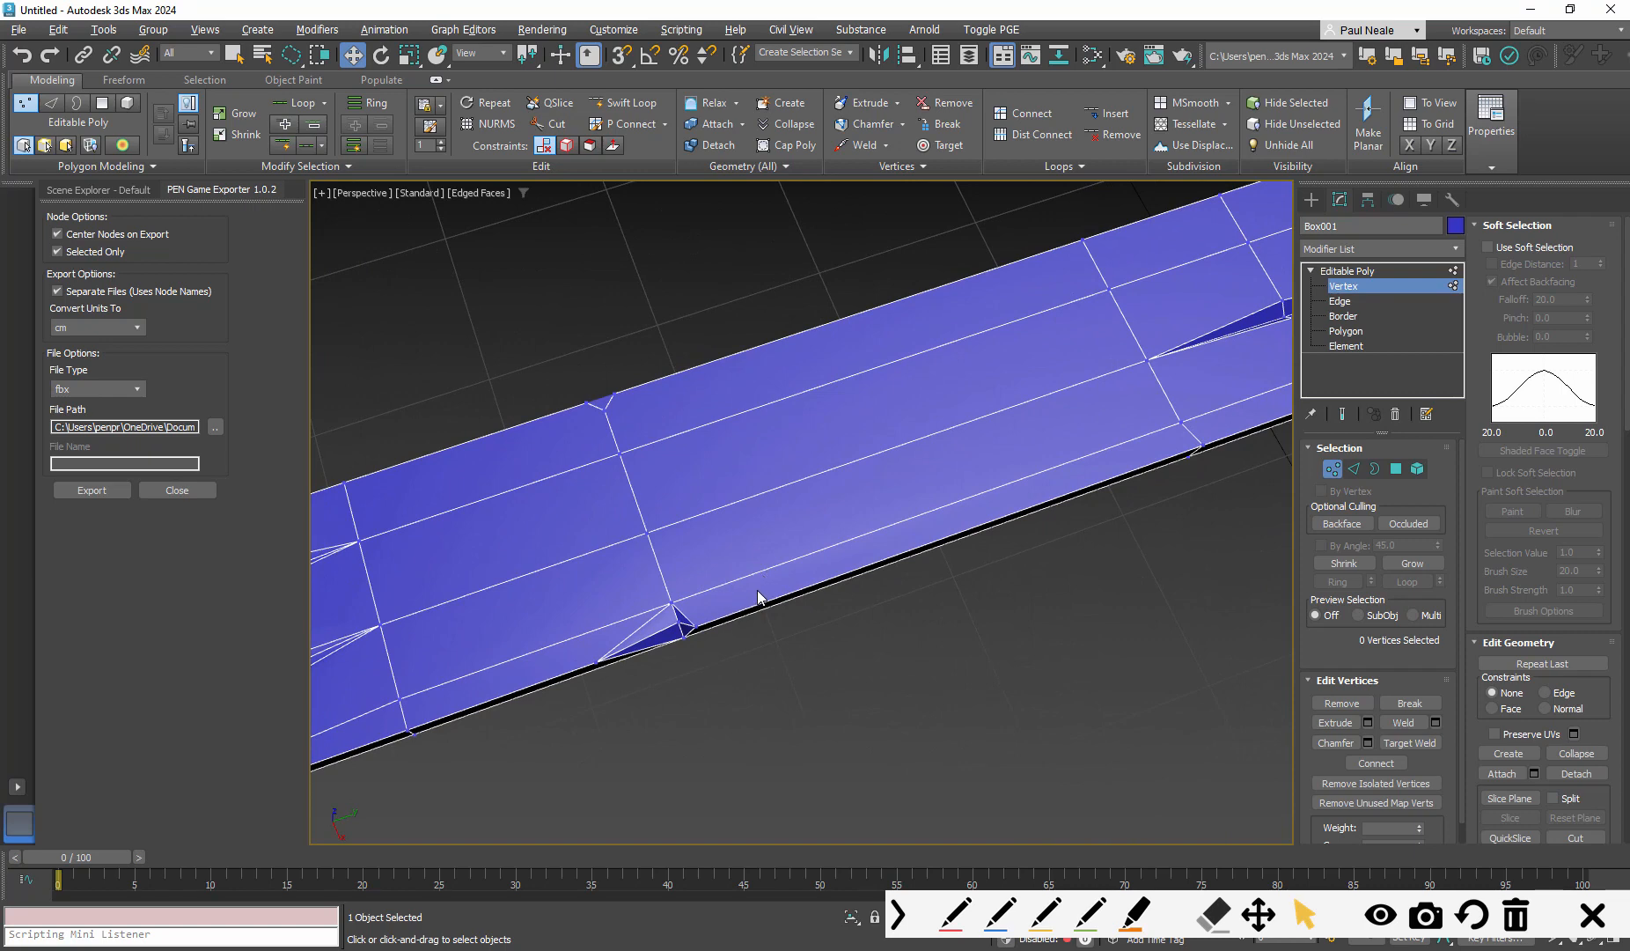
key(alt+shift+w)
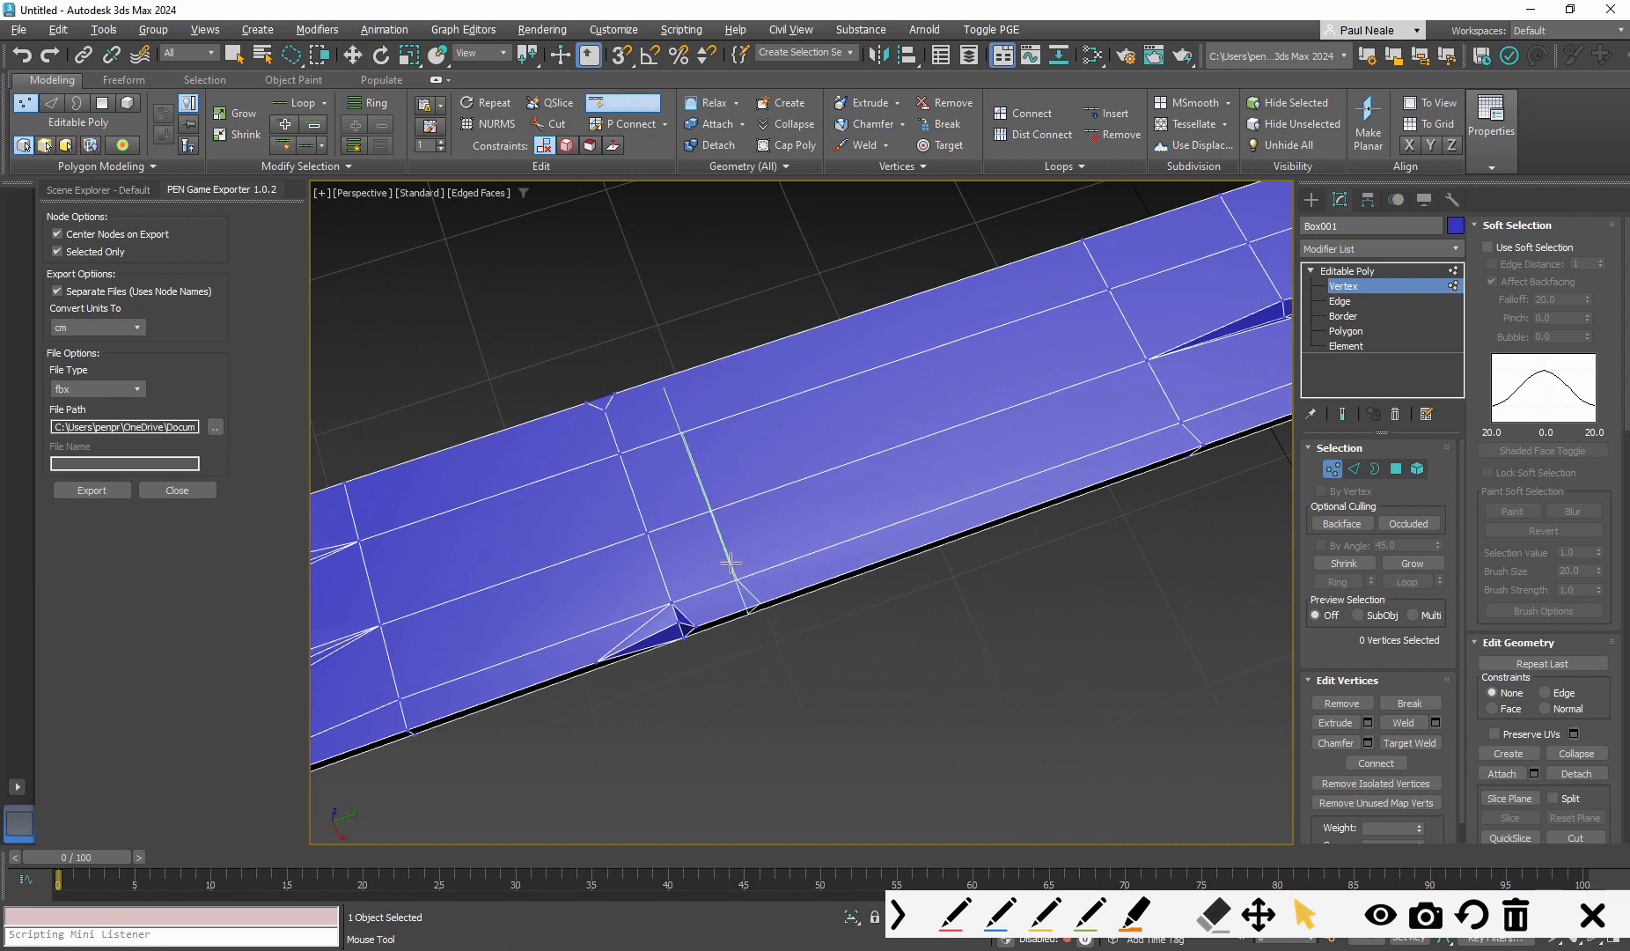
click(724, 561)
alt+middle_drag(725, 561, 753, 678)
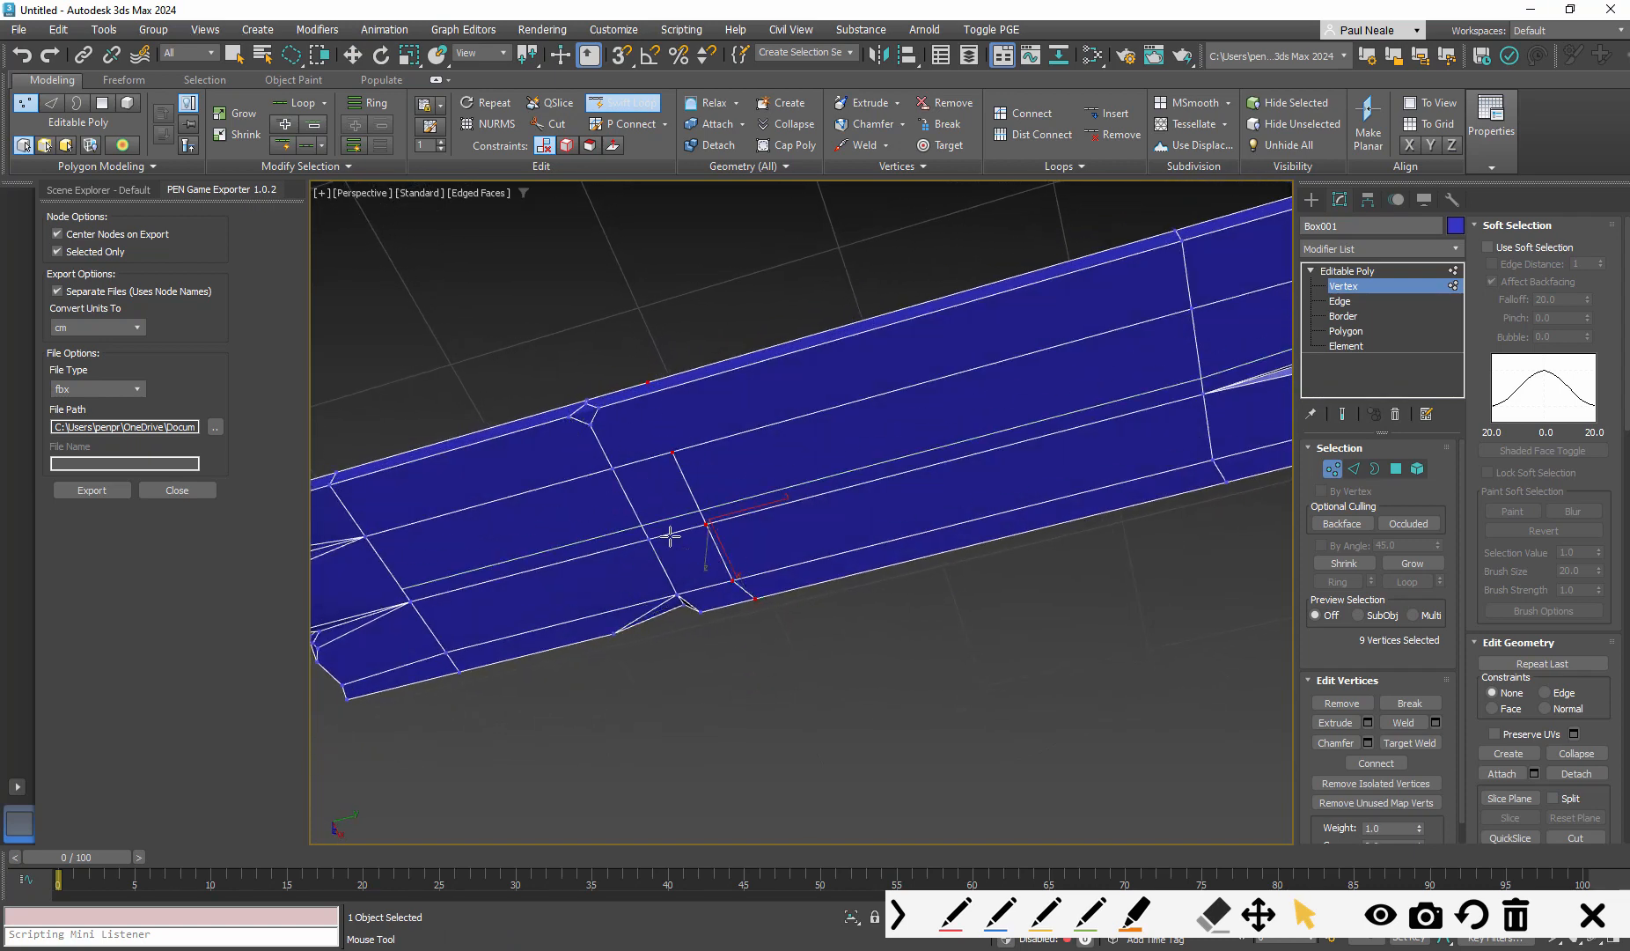
alt+middle_drag(651, 404, 683, 494)
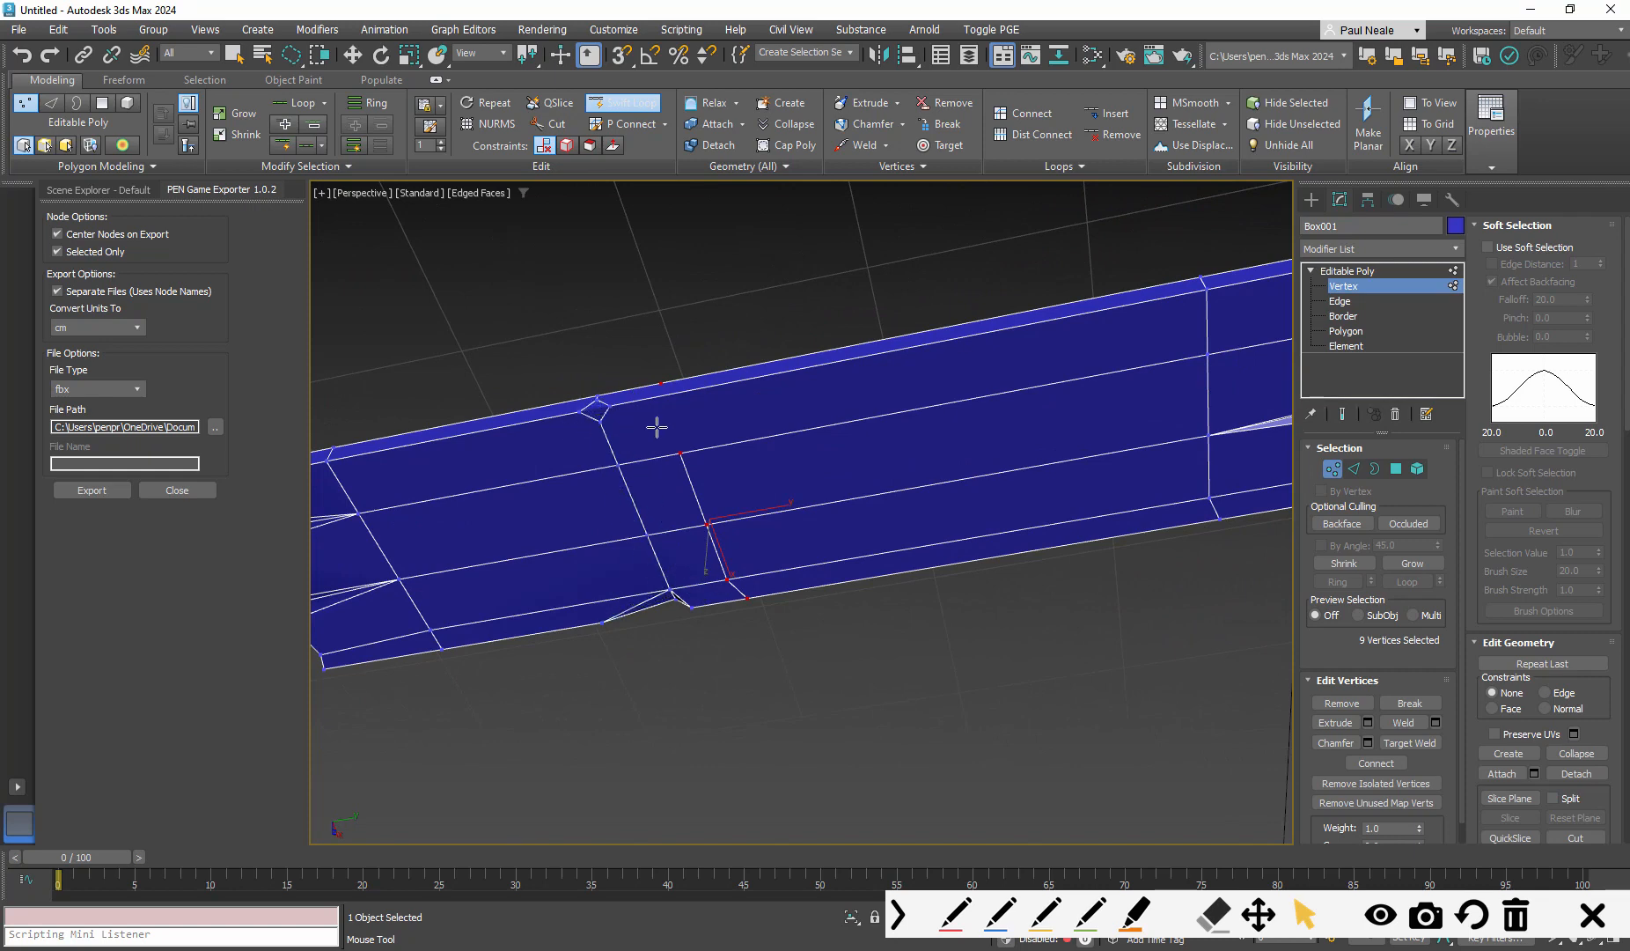
key(ctrl+z)
alt+middle_drag(713, 460, 761, 462)
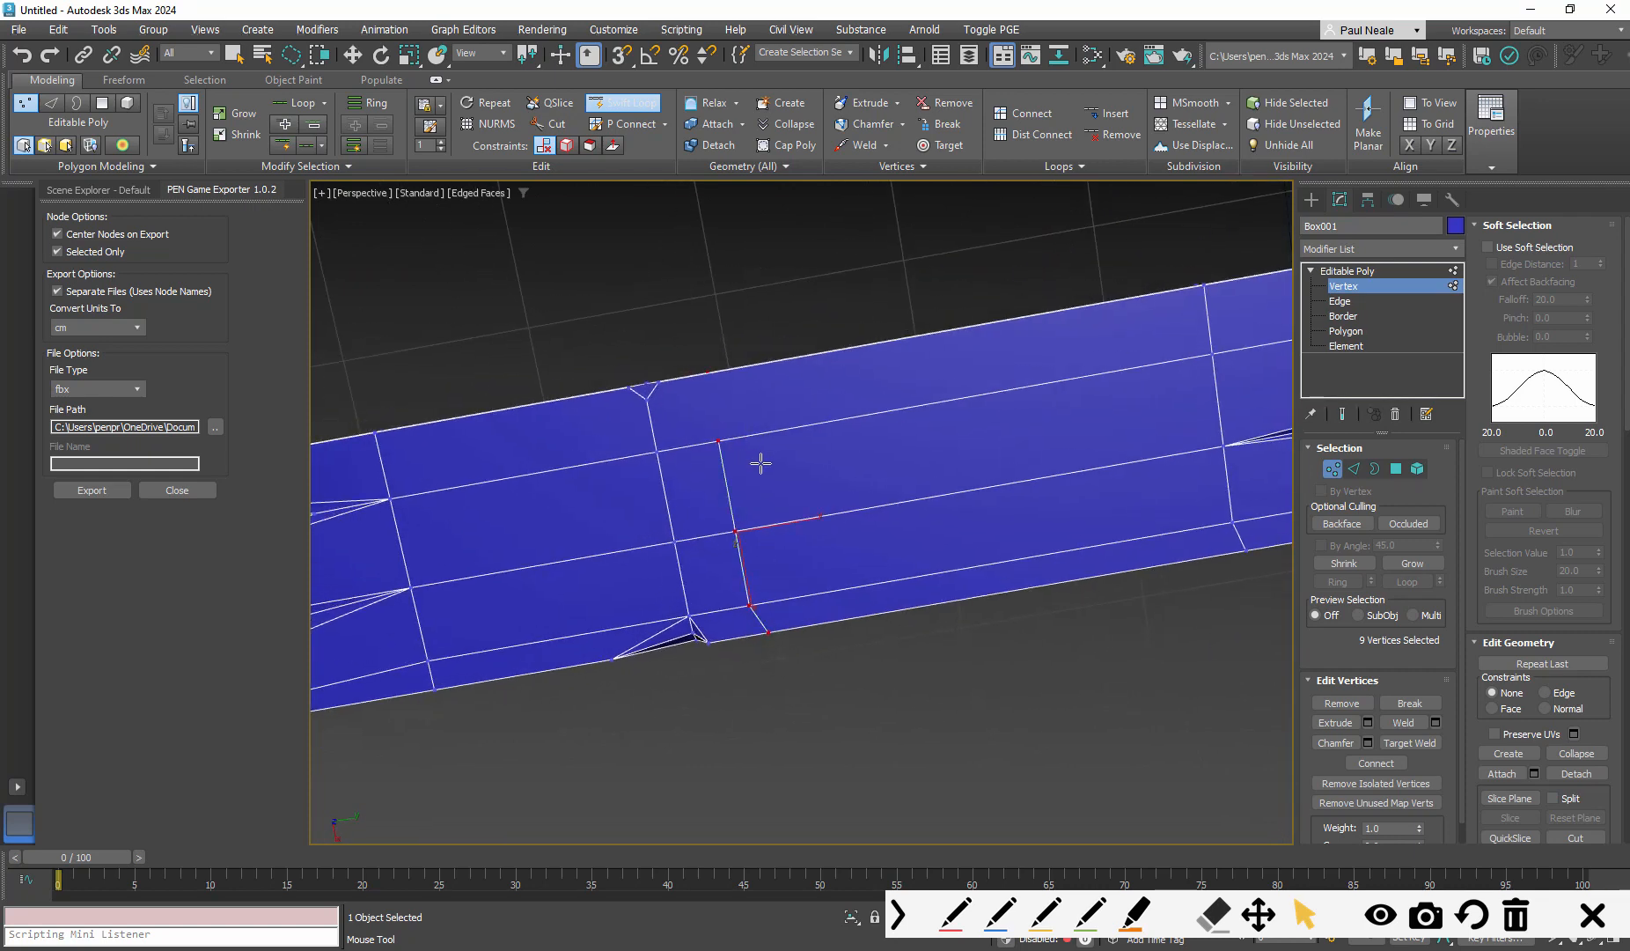
right_click(802, 480)
Connect the lengthwise edge ring on one side of the chipped cross loop to add a cross loop close to it
key(2)
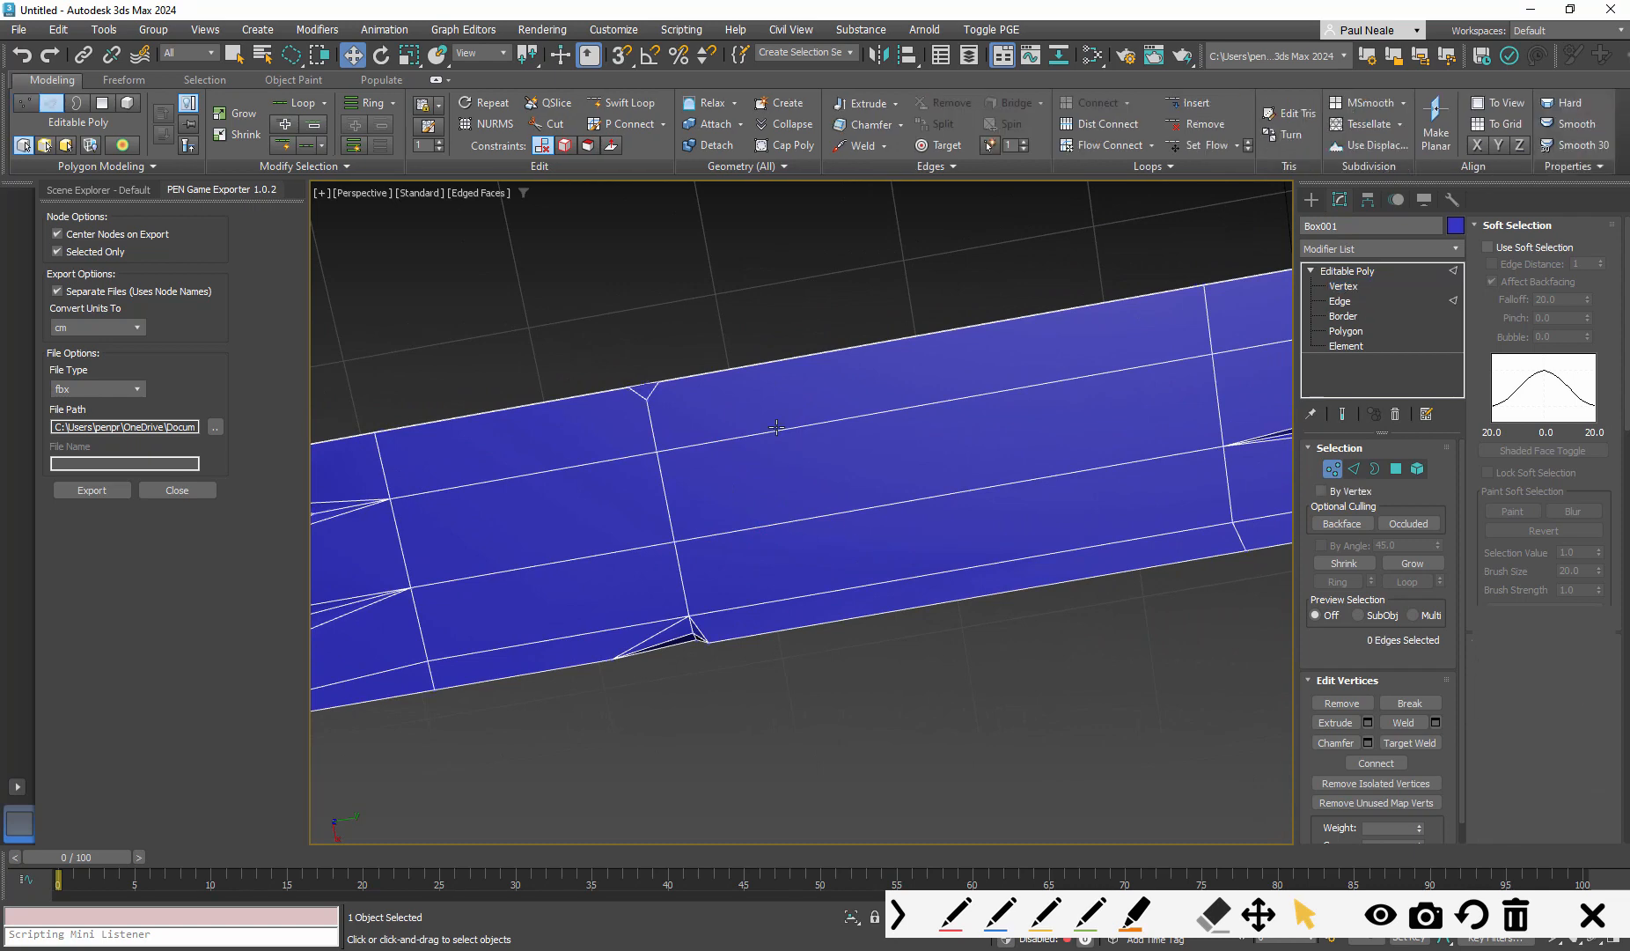
double_click(796, 629)
mouse_move(800, 639)
alt+middle_down()
mouse_move(784, 753)
mouse_move(804, 623)
alt+middle_up()
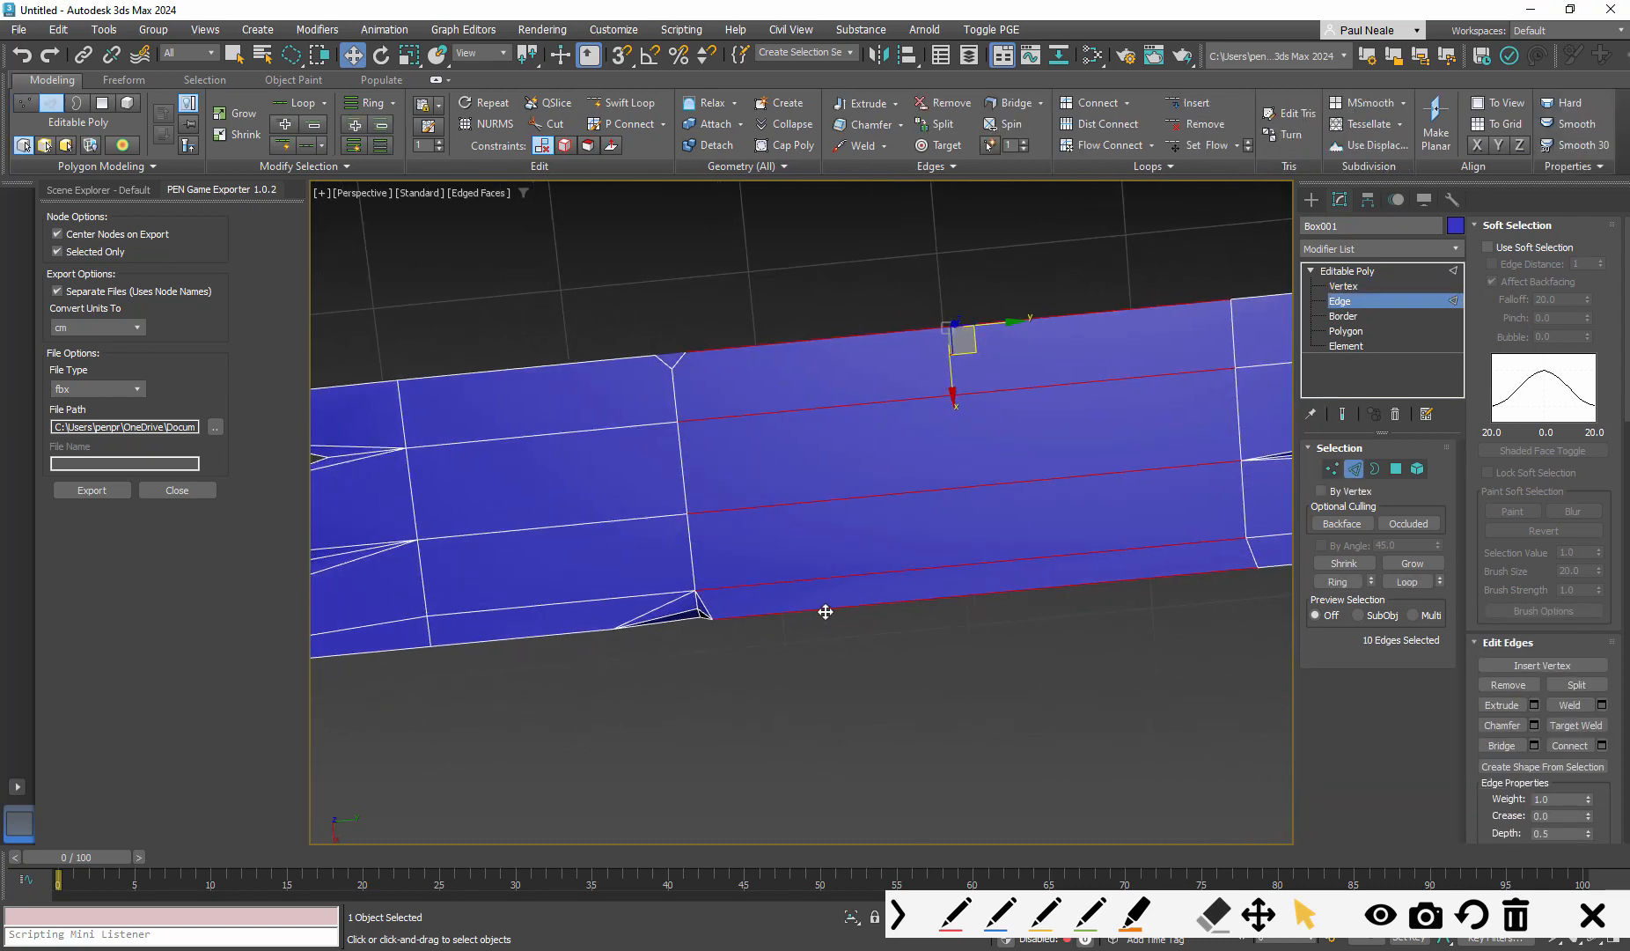
click(1091, 105)
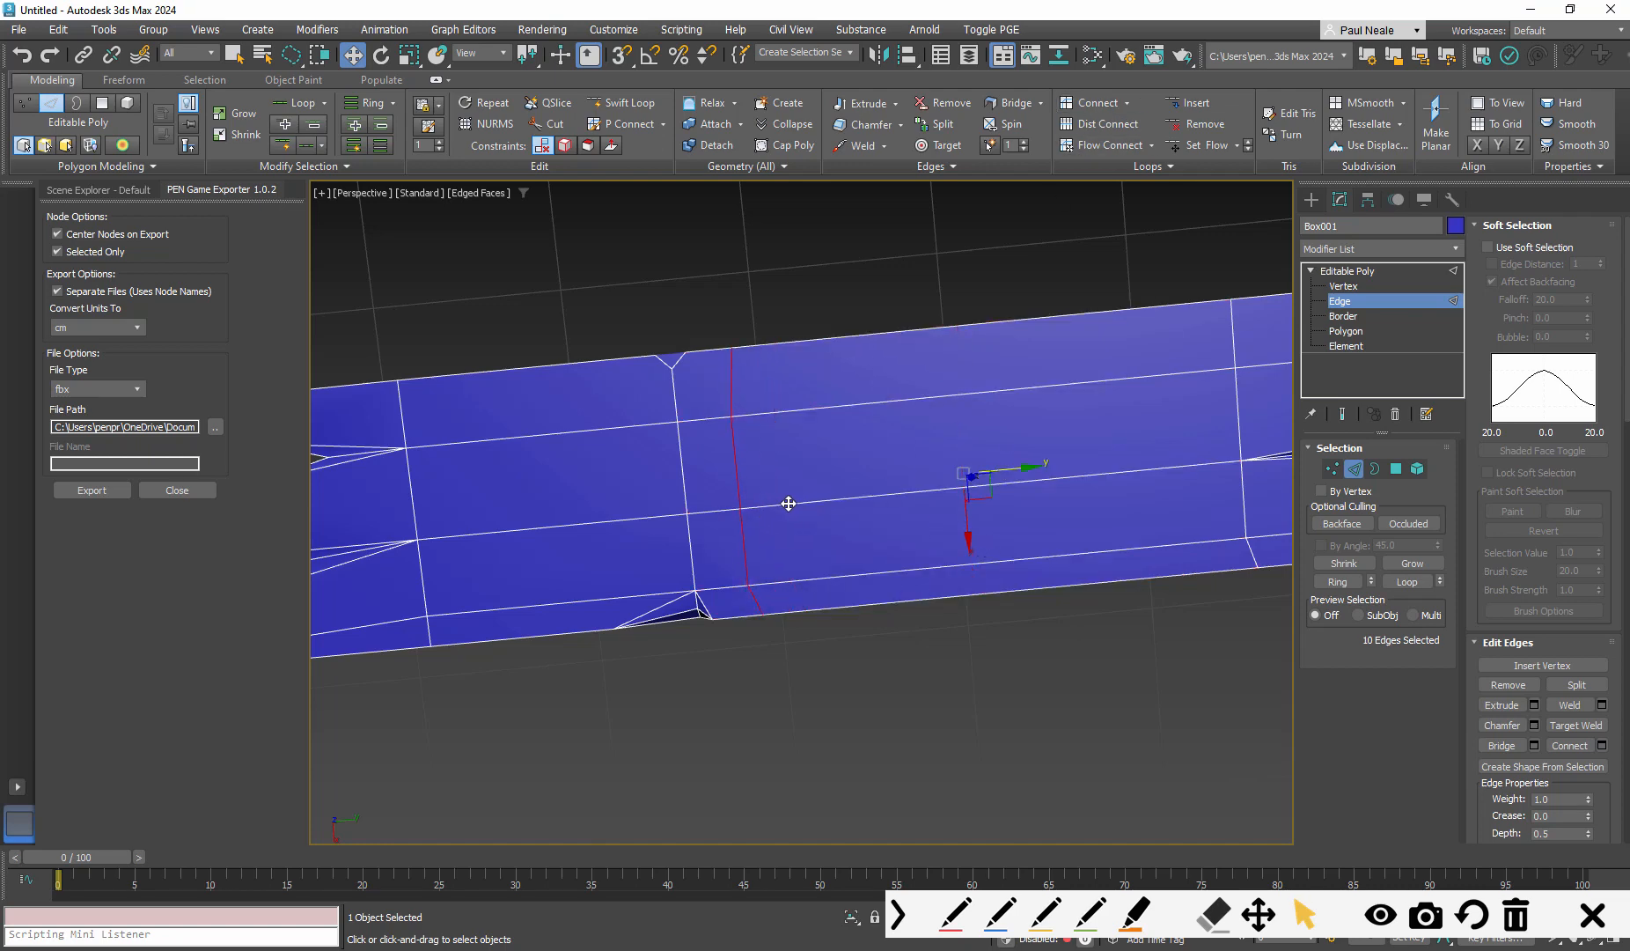
Connect the lengthwise edge ring on the other side of the chipped cross loop, adding a second cross loop beyond the side chip
key(ctrl+z)
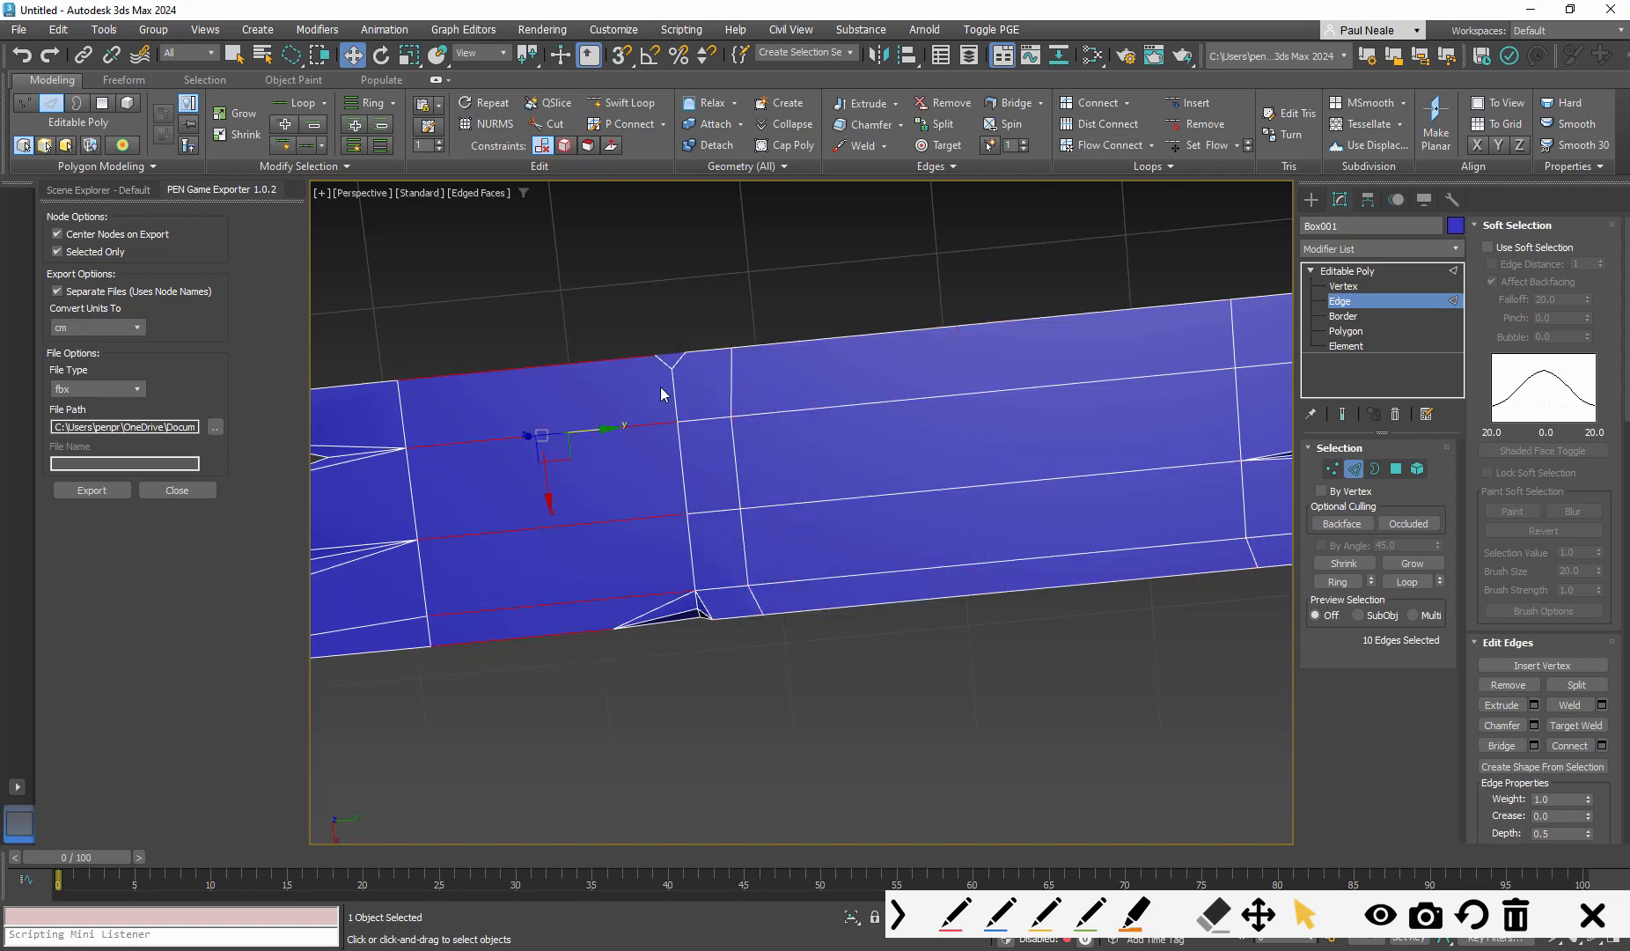
click(1070, 111)
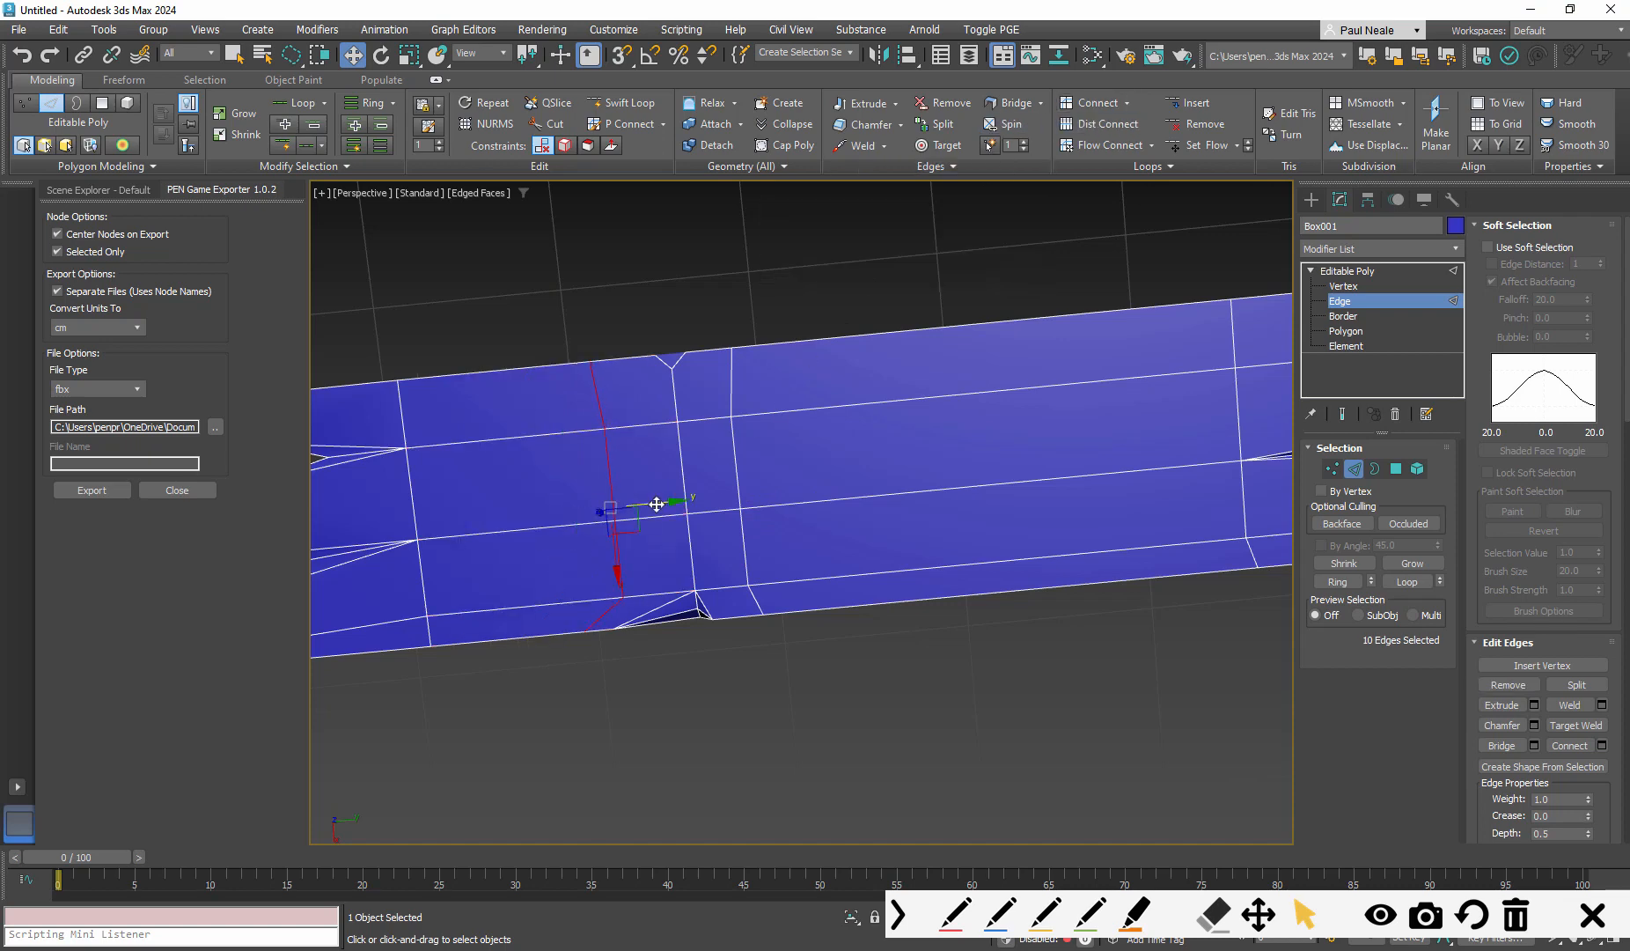
alt+middle_drag(655, 498, 654, 463)
alt+middle_drag(695, 485, 863, 490)
scroll(779, 519, up, 2)
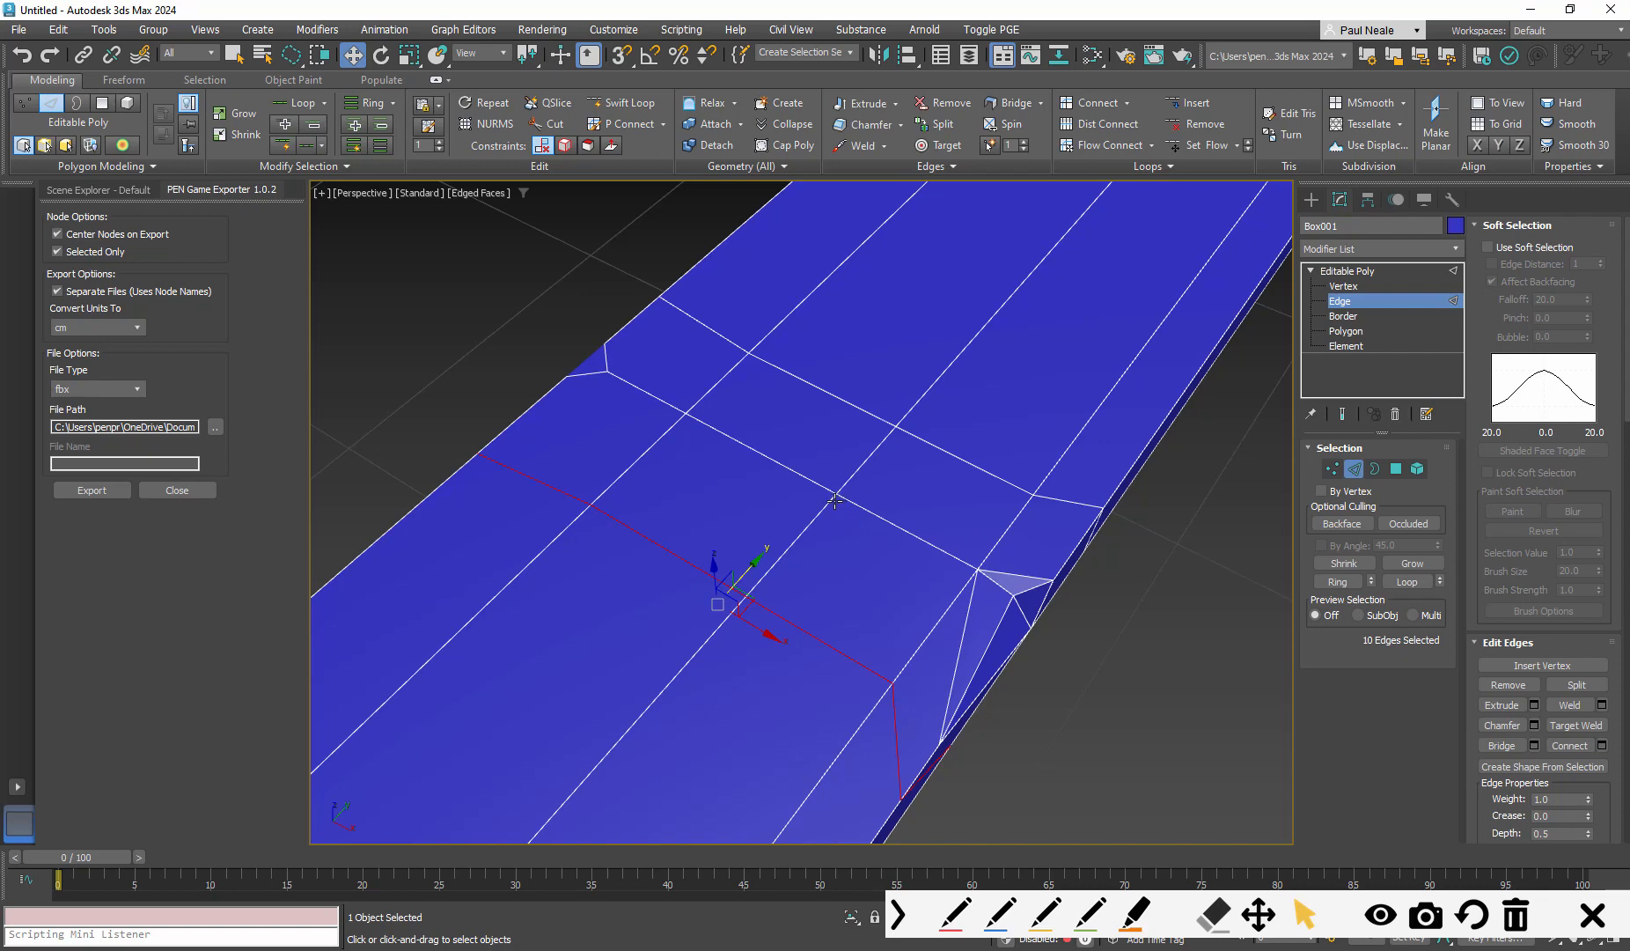
Select the four central top polygons between the two new cross loops and scale them down into a small patch
key(4)
click(792, 425)
ctrl+click(937, 465)
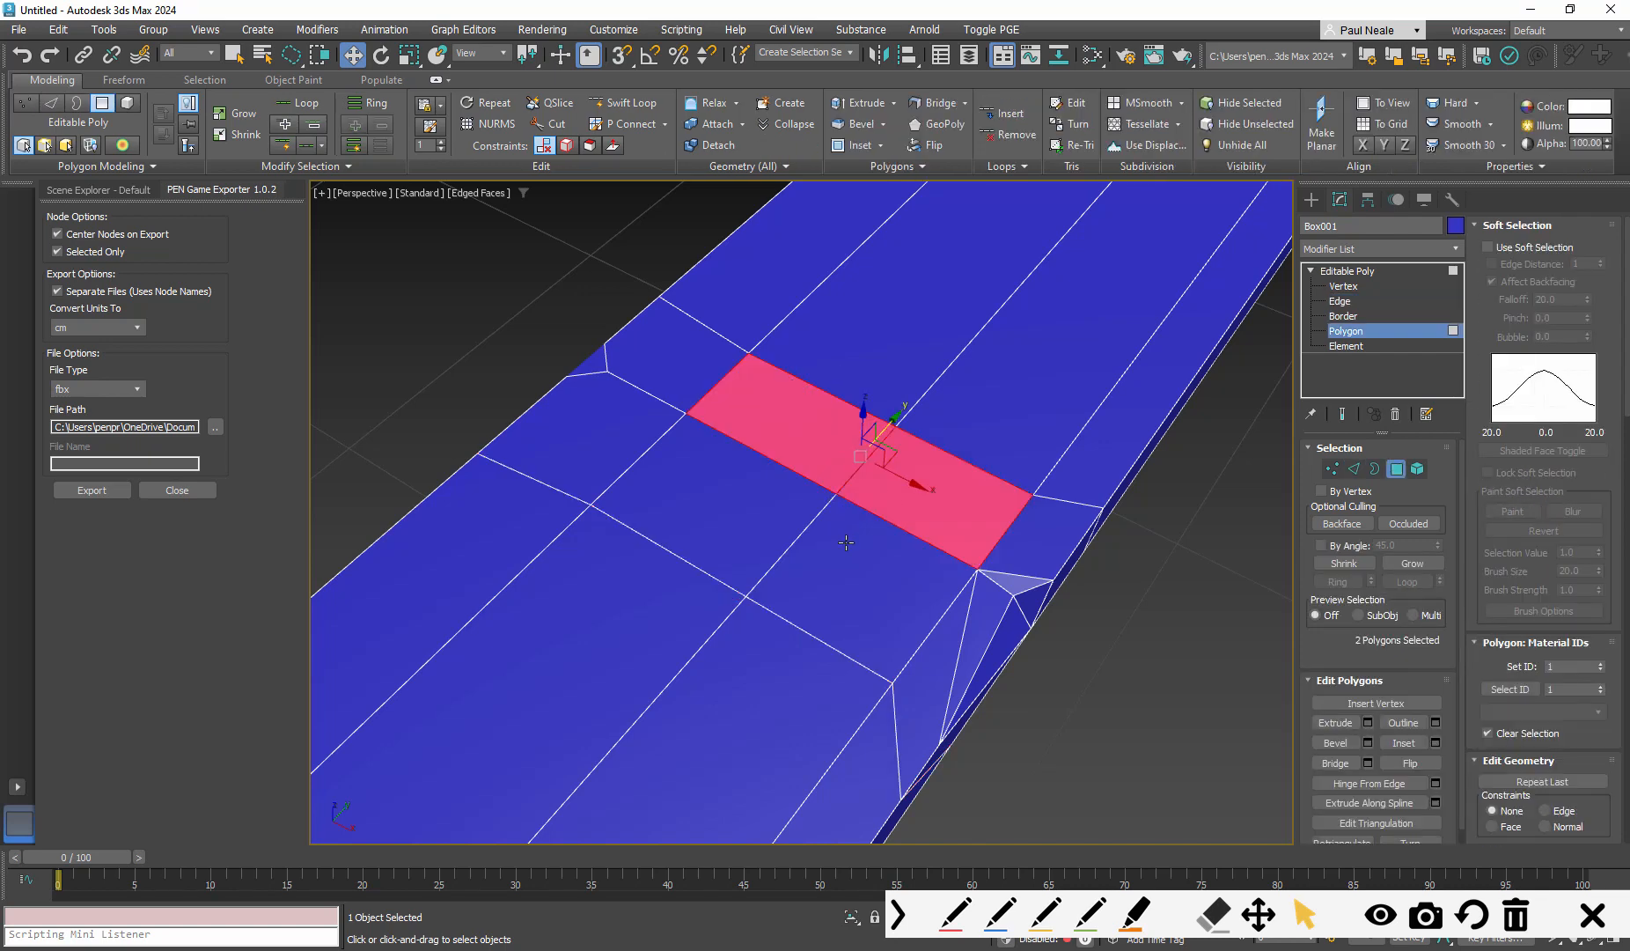
ctrl+click(841, 538)
ctrl+click(777, 515)
alt+middle_drag(829, 506, 822, 499)
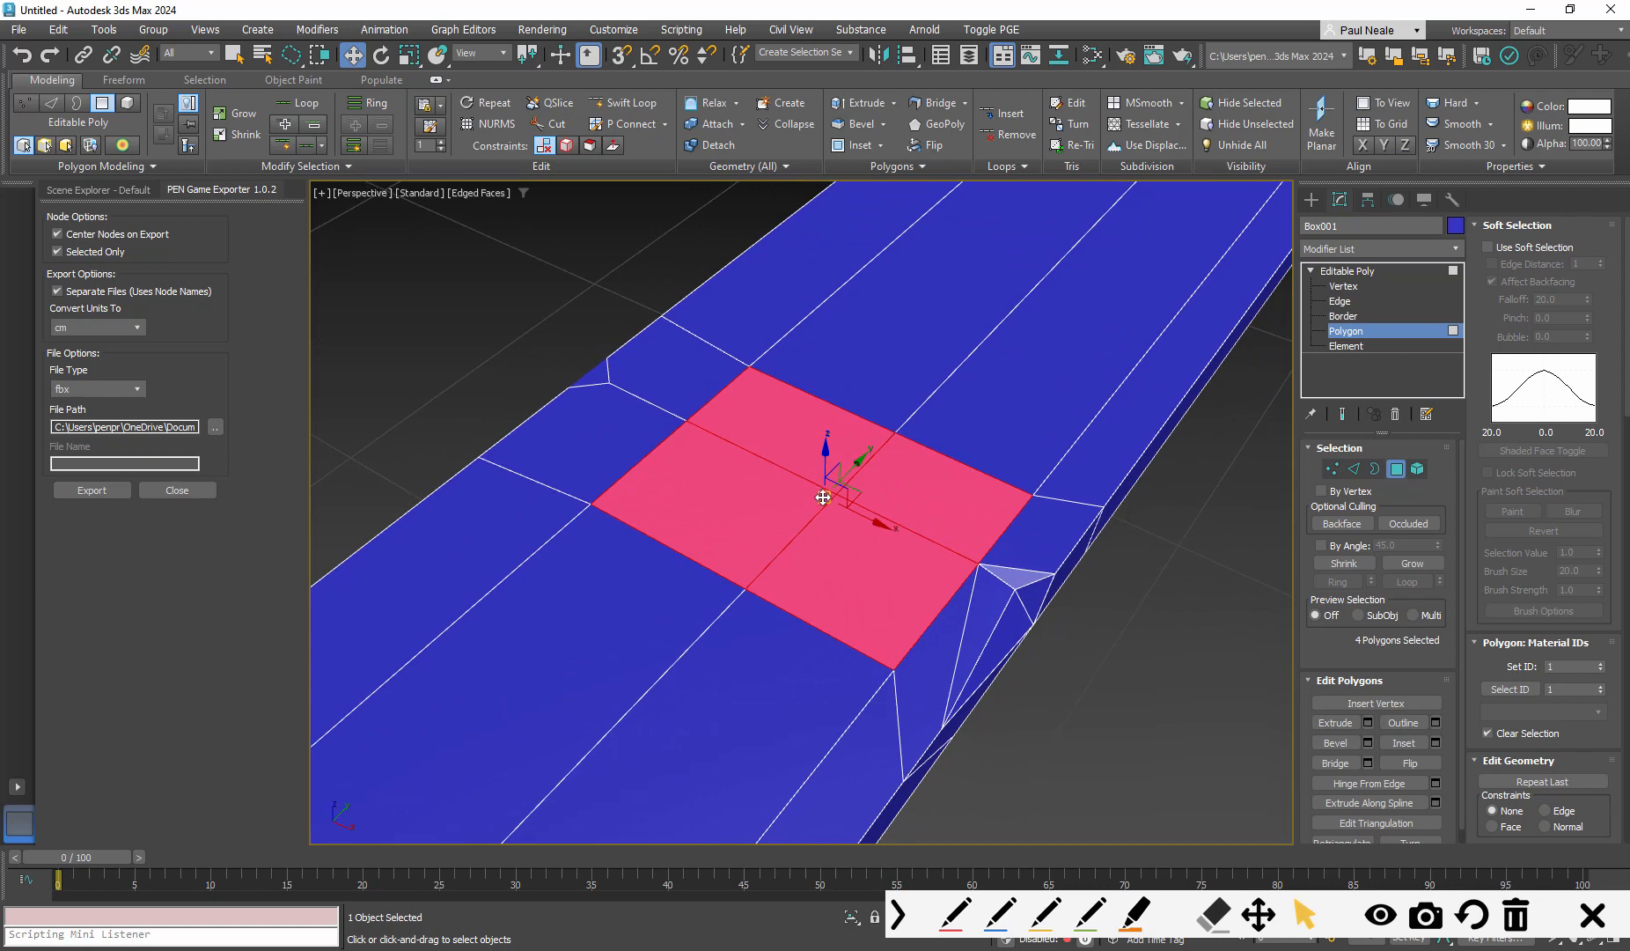
key(r)
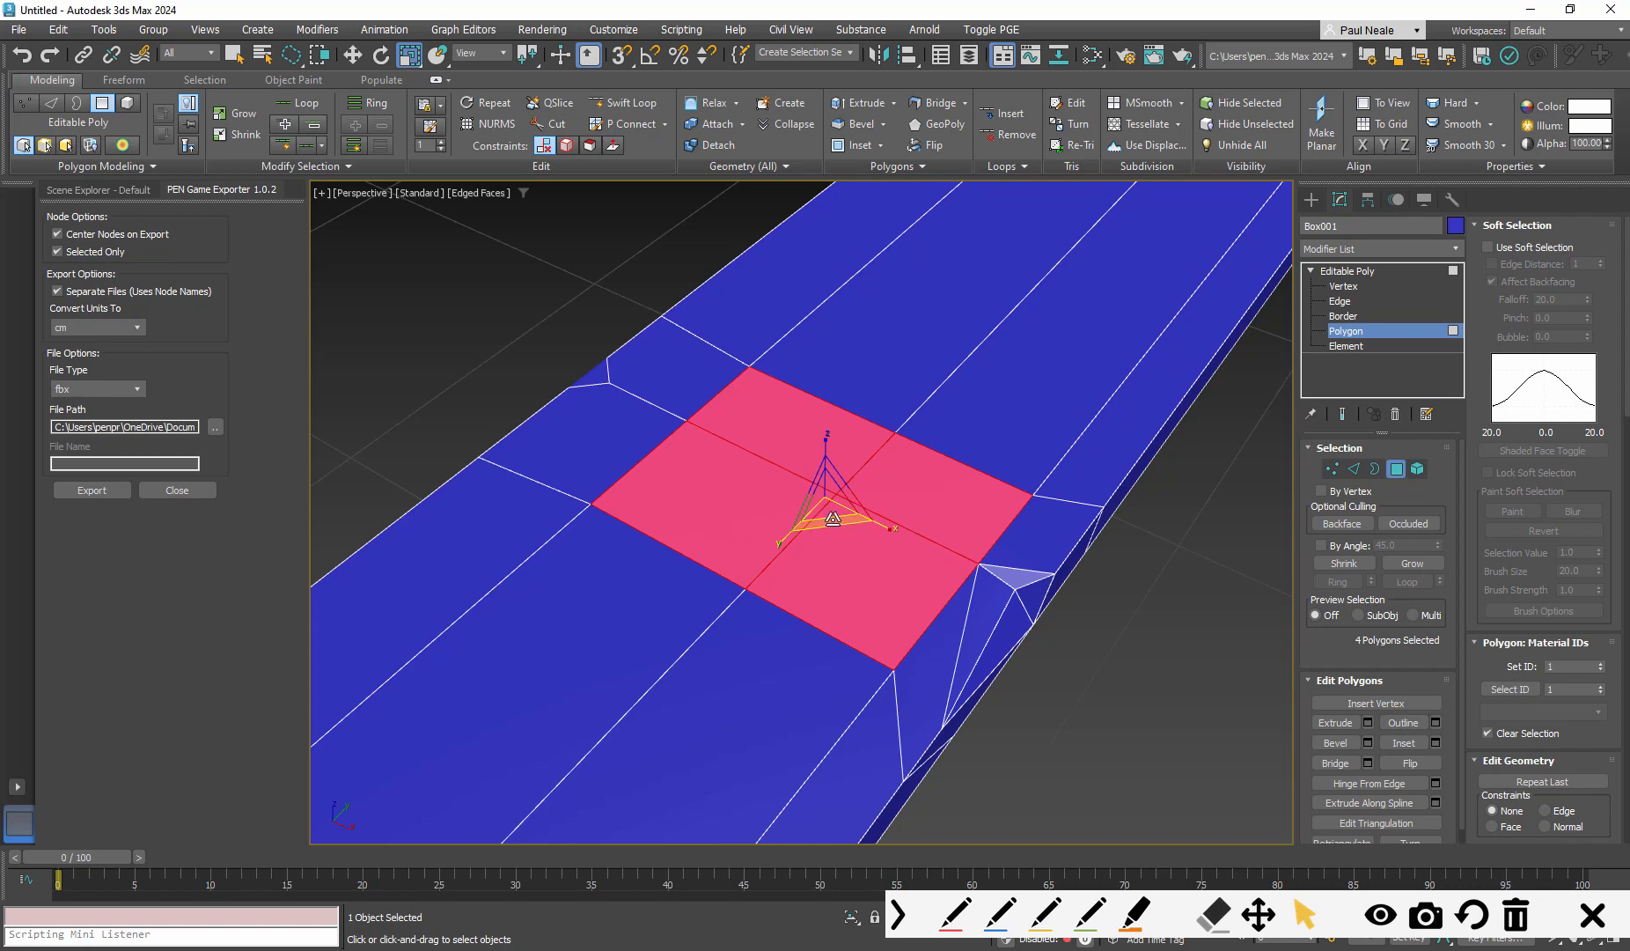
drag(830, 516, 828, 465)
scroll(828, 493, up, 8)
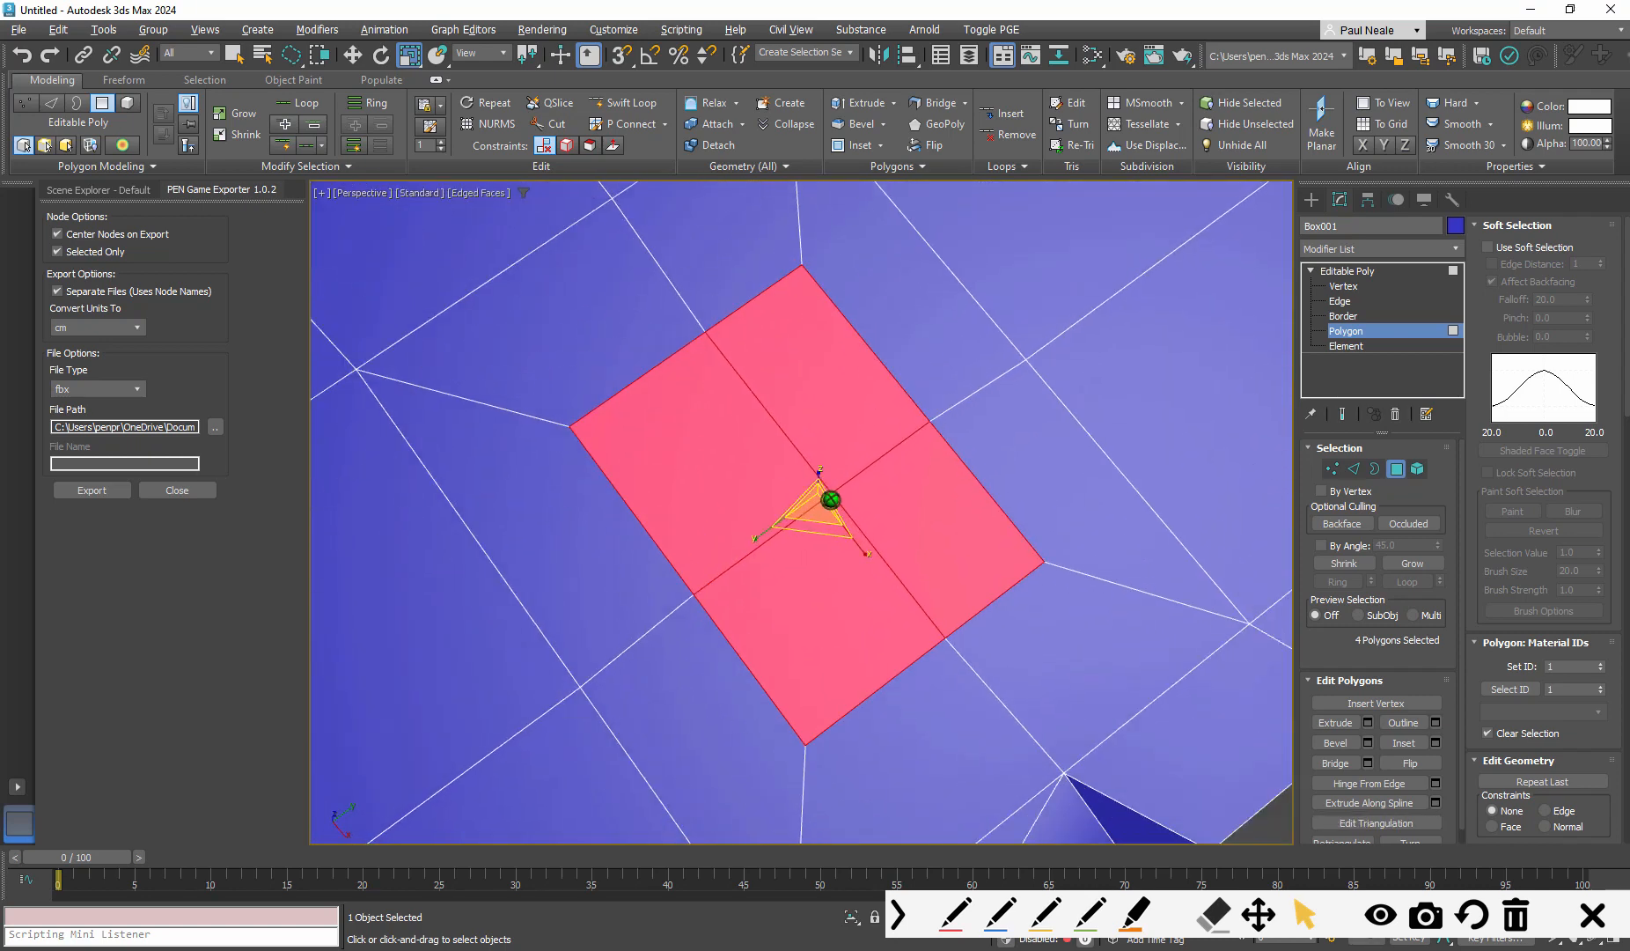
alt+middle_drag(828, 513, 847, 497)
drag(826, 528, 827, 501)
middle_drag(835, 498, 876, 487)
Move the scaled patch's far corner and edge vertices, and shift the neighbouring cross-loop vertex outward to start rounding the patch
key(1)
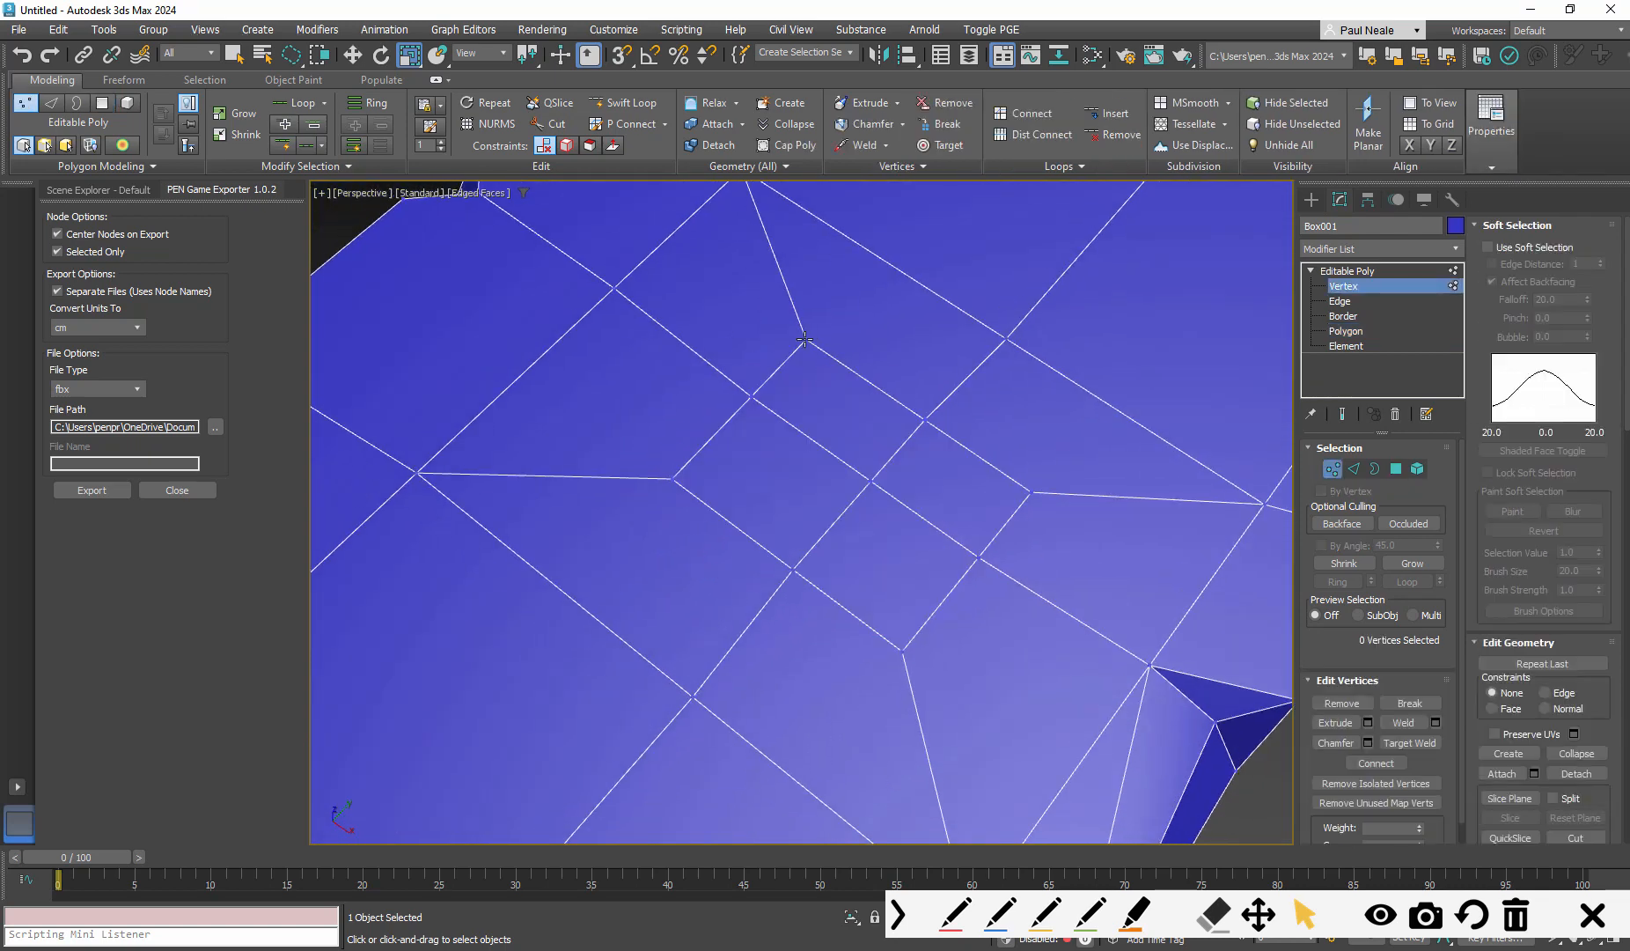
click(806, 340)
alt+middle_drag(830, 369, 837, 384)
key(w)
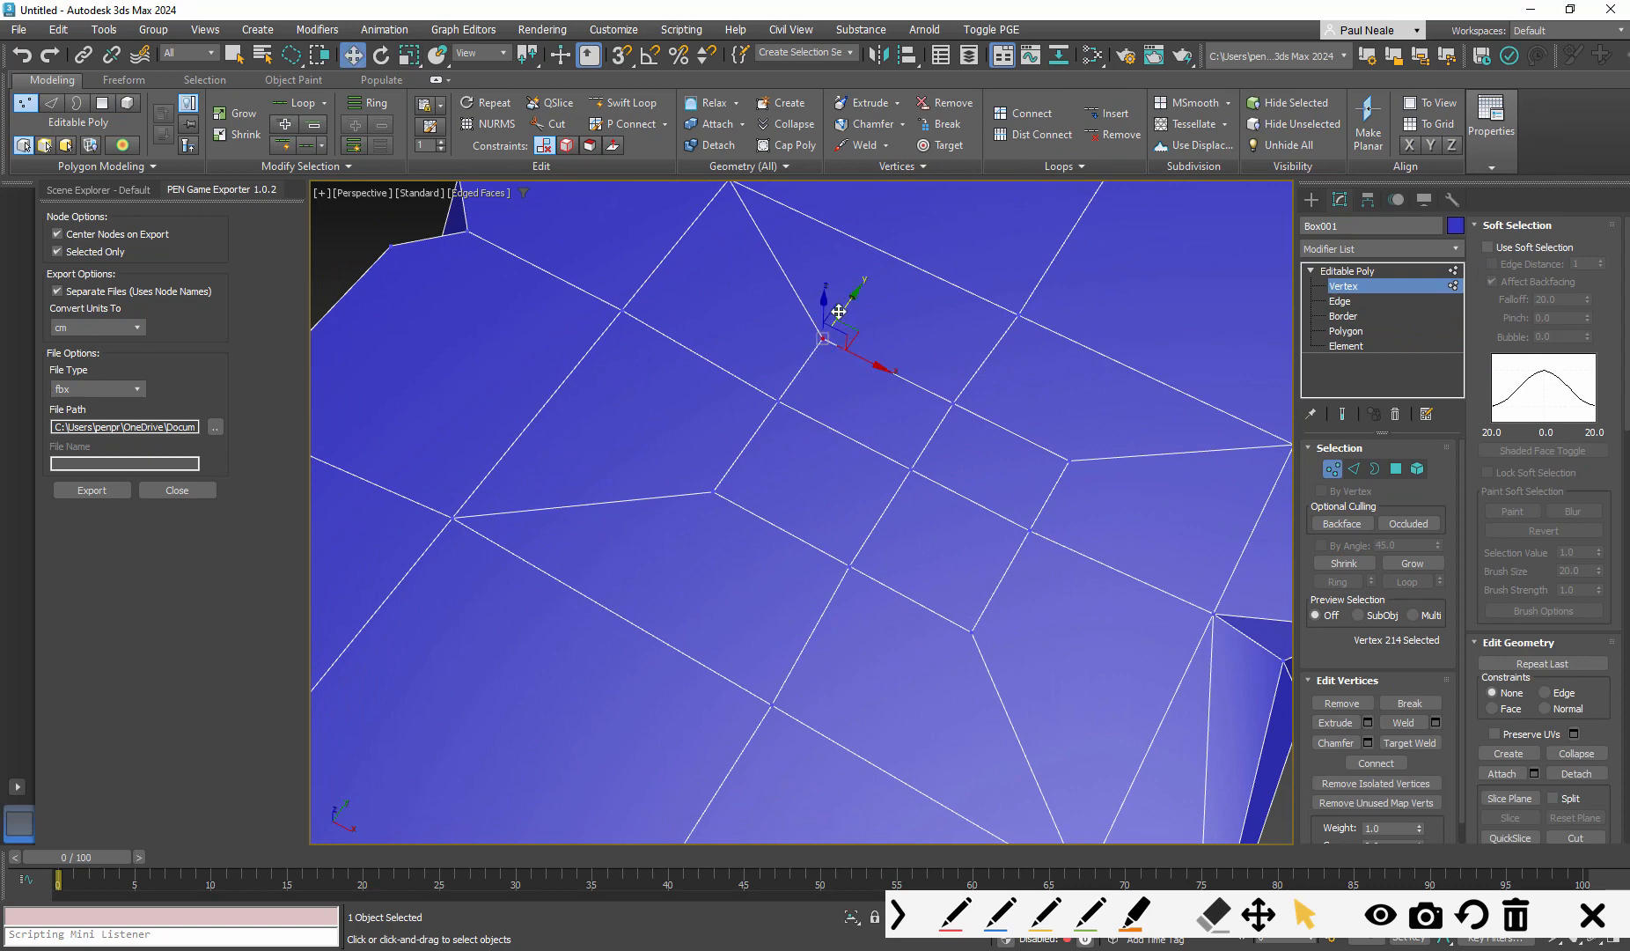
drag(853, 329, 900, 353)
drag(954, 403, 1074, 253)
click(1017, 319)
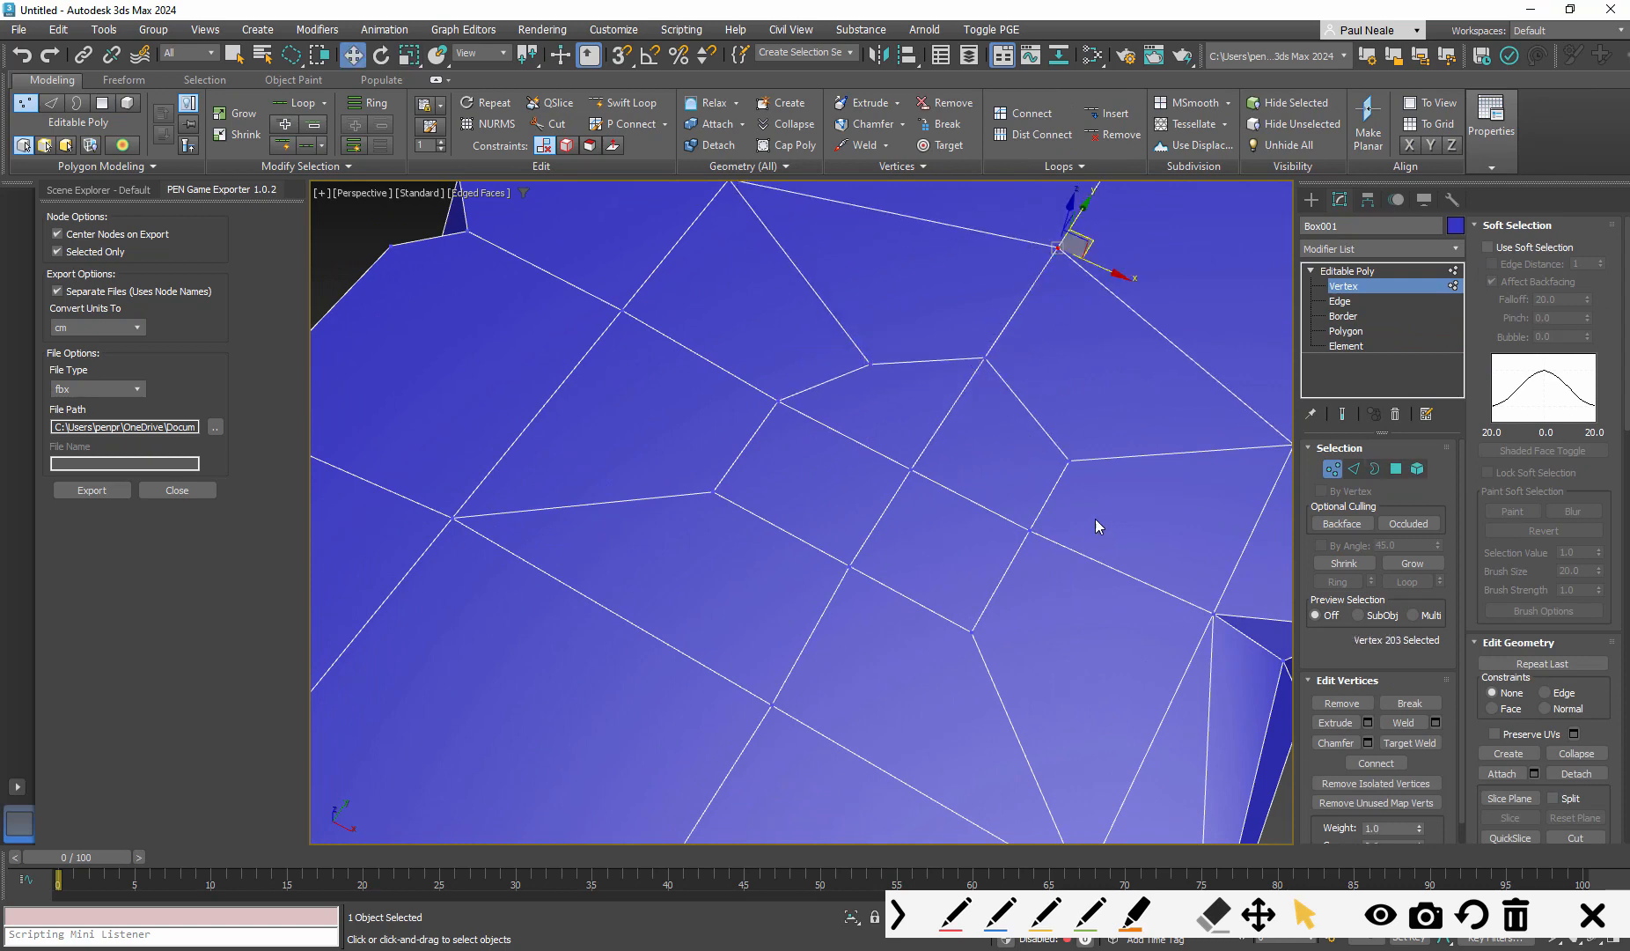
Move the patch's remaining outline vertices and the near cross-loop vertex to shape a rough octagon
click(1062, 454)
drag(1062, 454, 1040, 458)
drag(1030, 529, 1006, 523)
drag(849, 566, 805, 644)
drag(768, 706, 711, 786)
drag(713, 491, 742, 517)
drag(778, 400, 796, 407)
drag(1006, 522, 1022, 534)
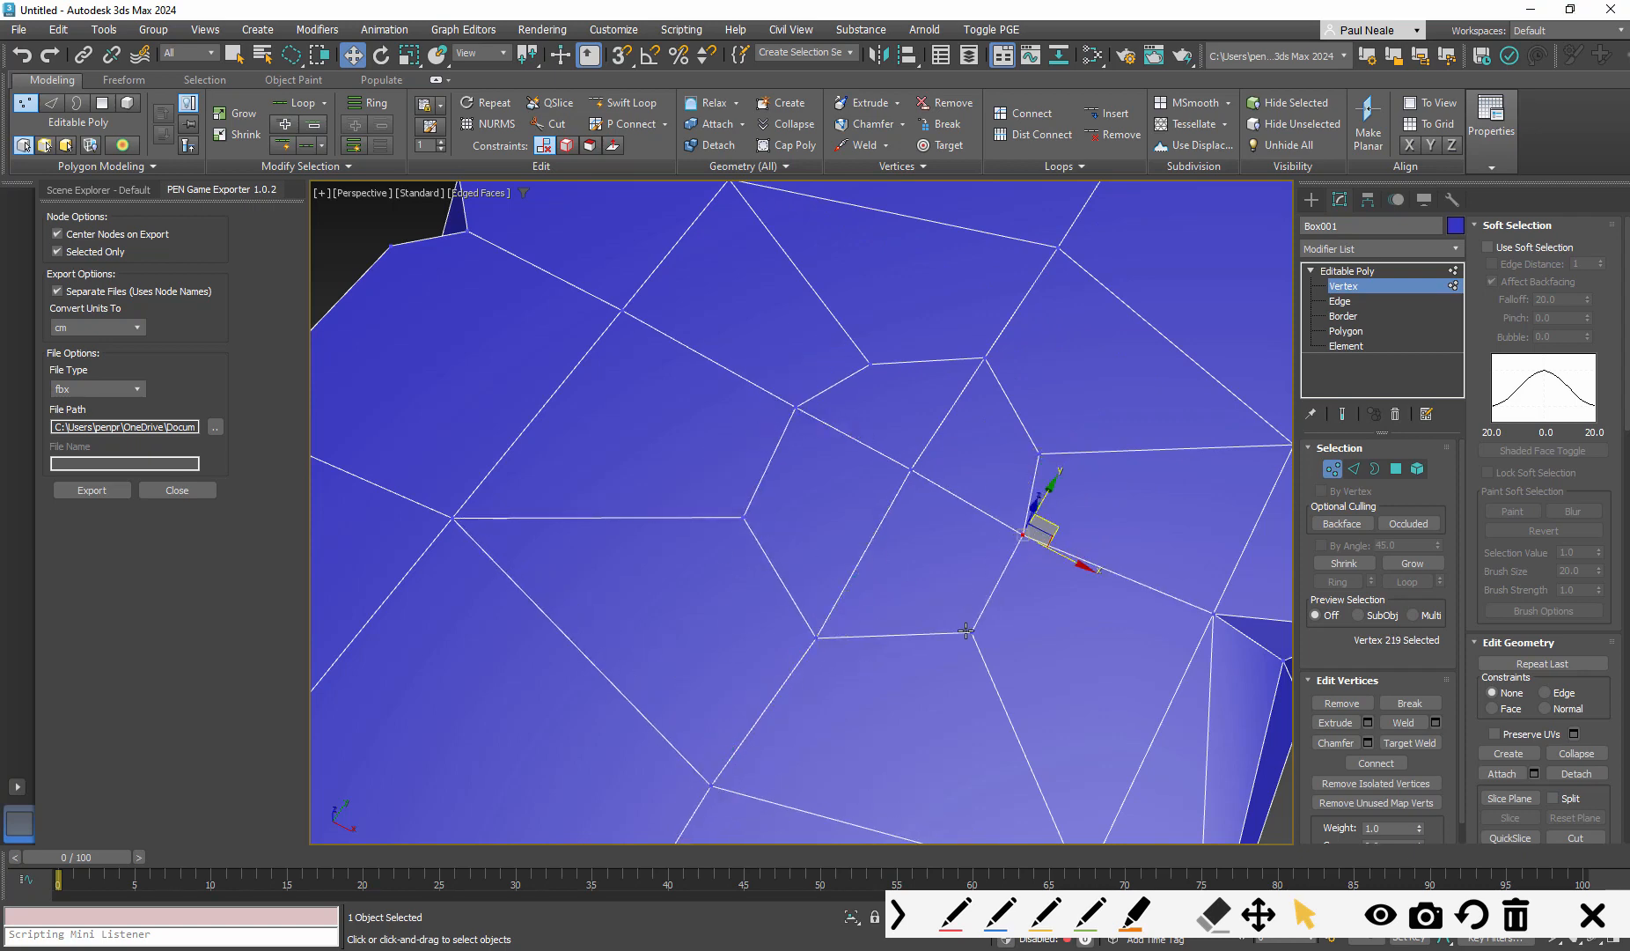
drag(971, 632, 947, 631)
Select the four polygons inside the octagon and cut them down through the plank to open a hole
alt+middle_drag(966, 665, 945, 470)
scroll(961, 533, up, 5)
scroll(949, 503, down, 5)
scroll(941, 503, up, 2)
key(r)
click(947, 471)
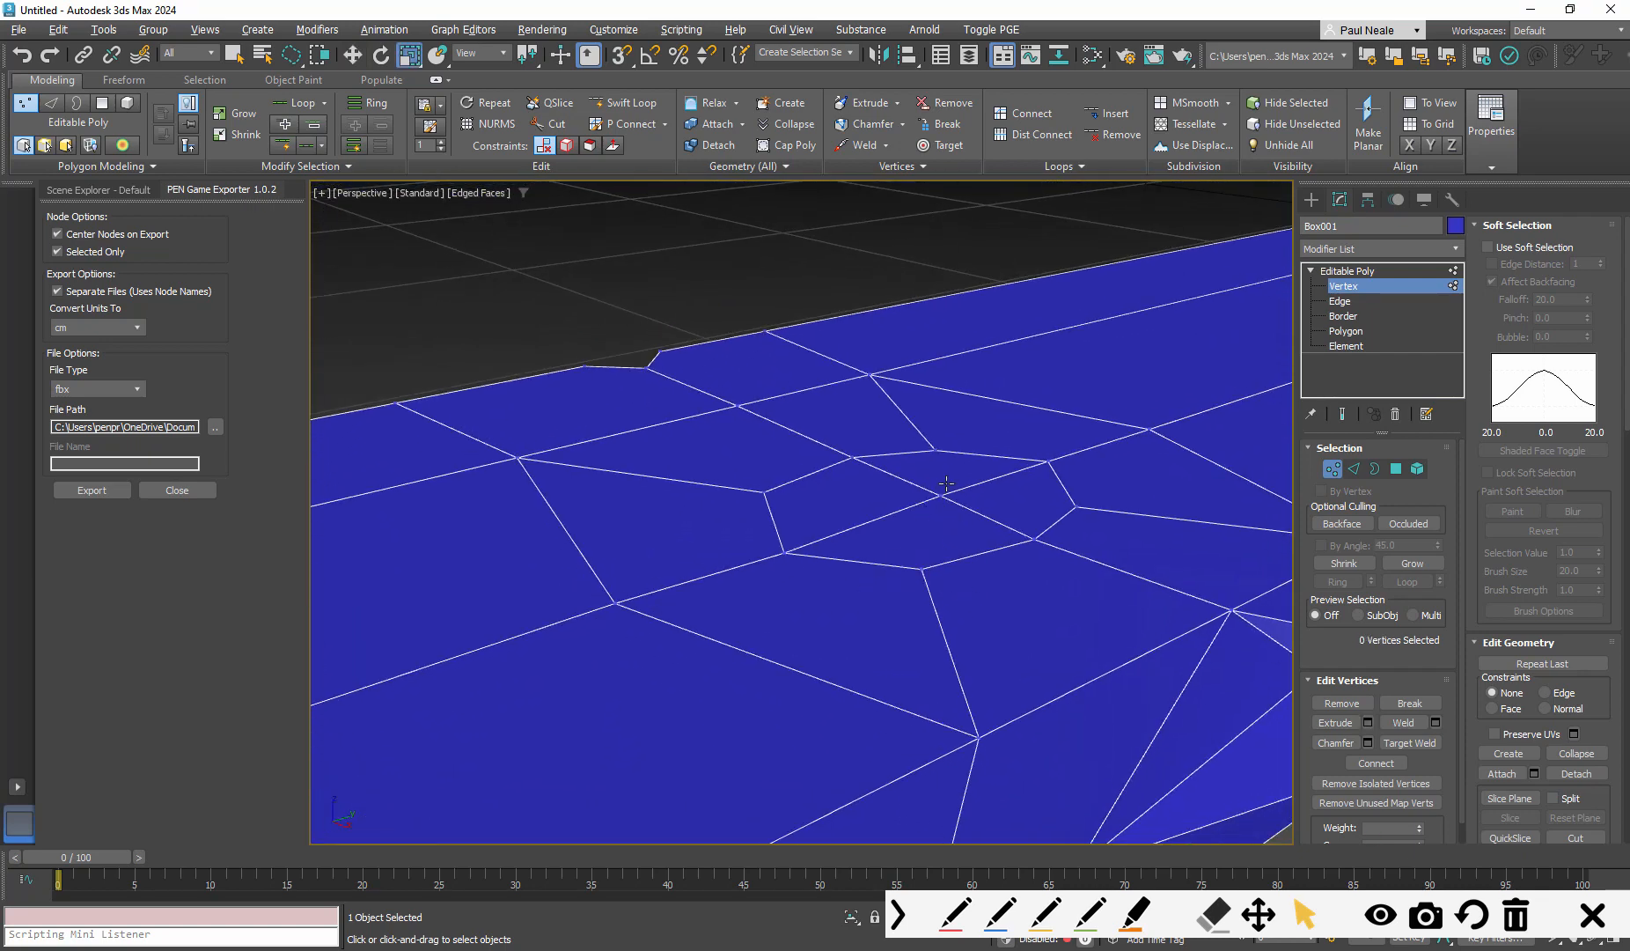
key(4)
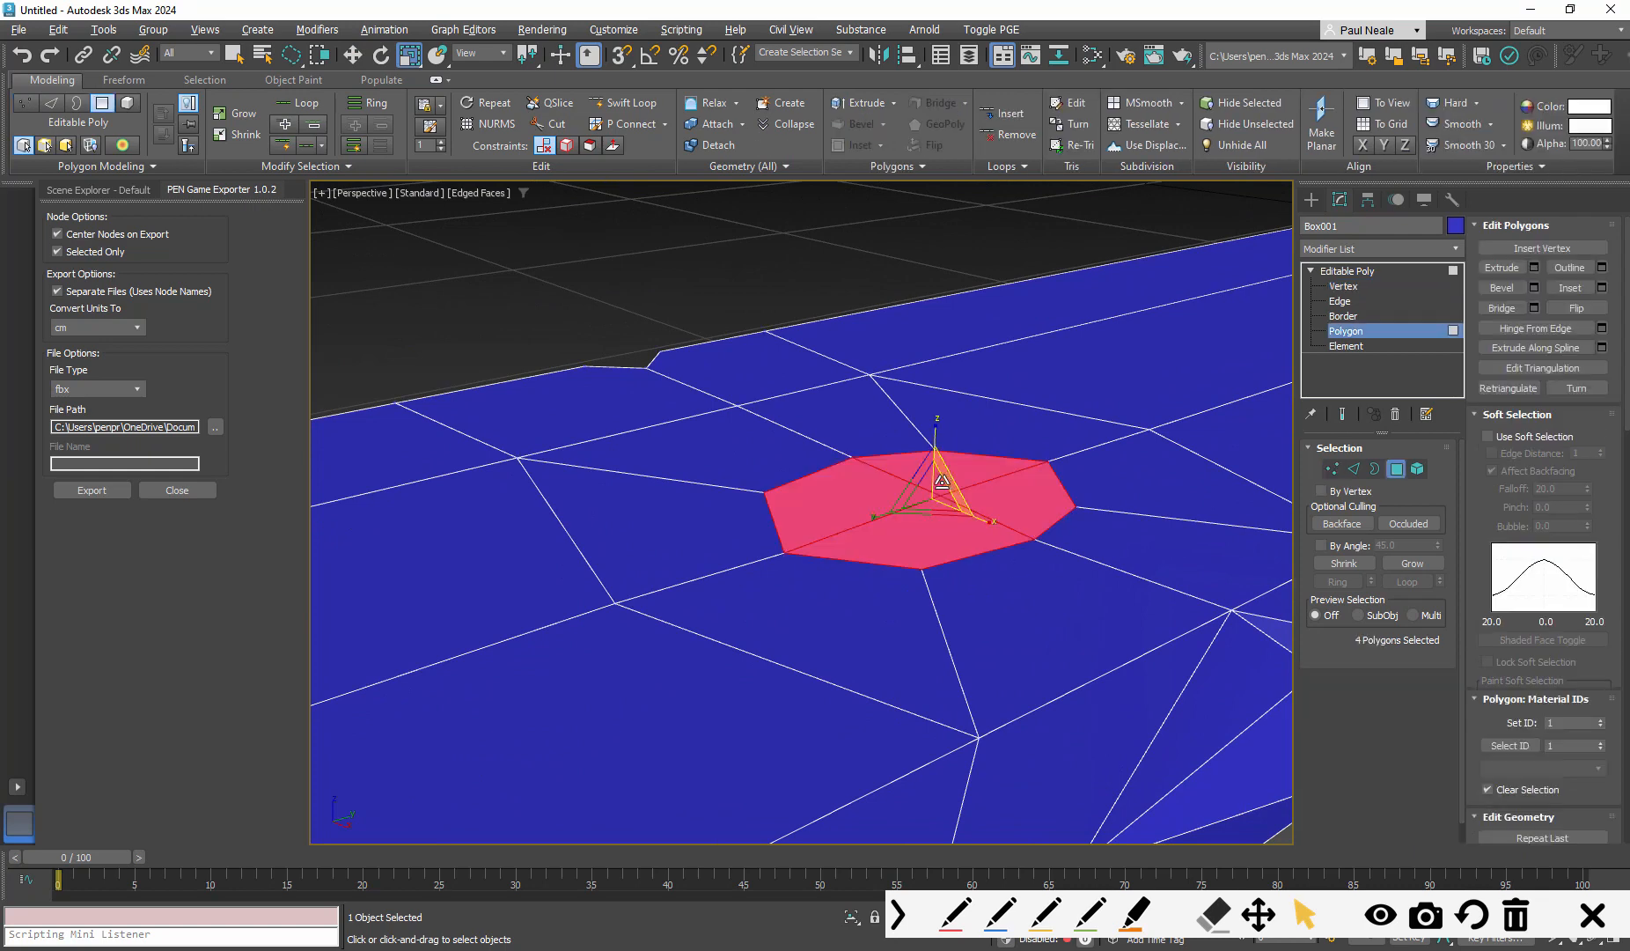
alt+middle_drag(978, 531, 961, 516)
key(w)
alt+middle_drag(956, 573, 915, 550)
key(Delete)
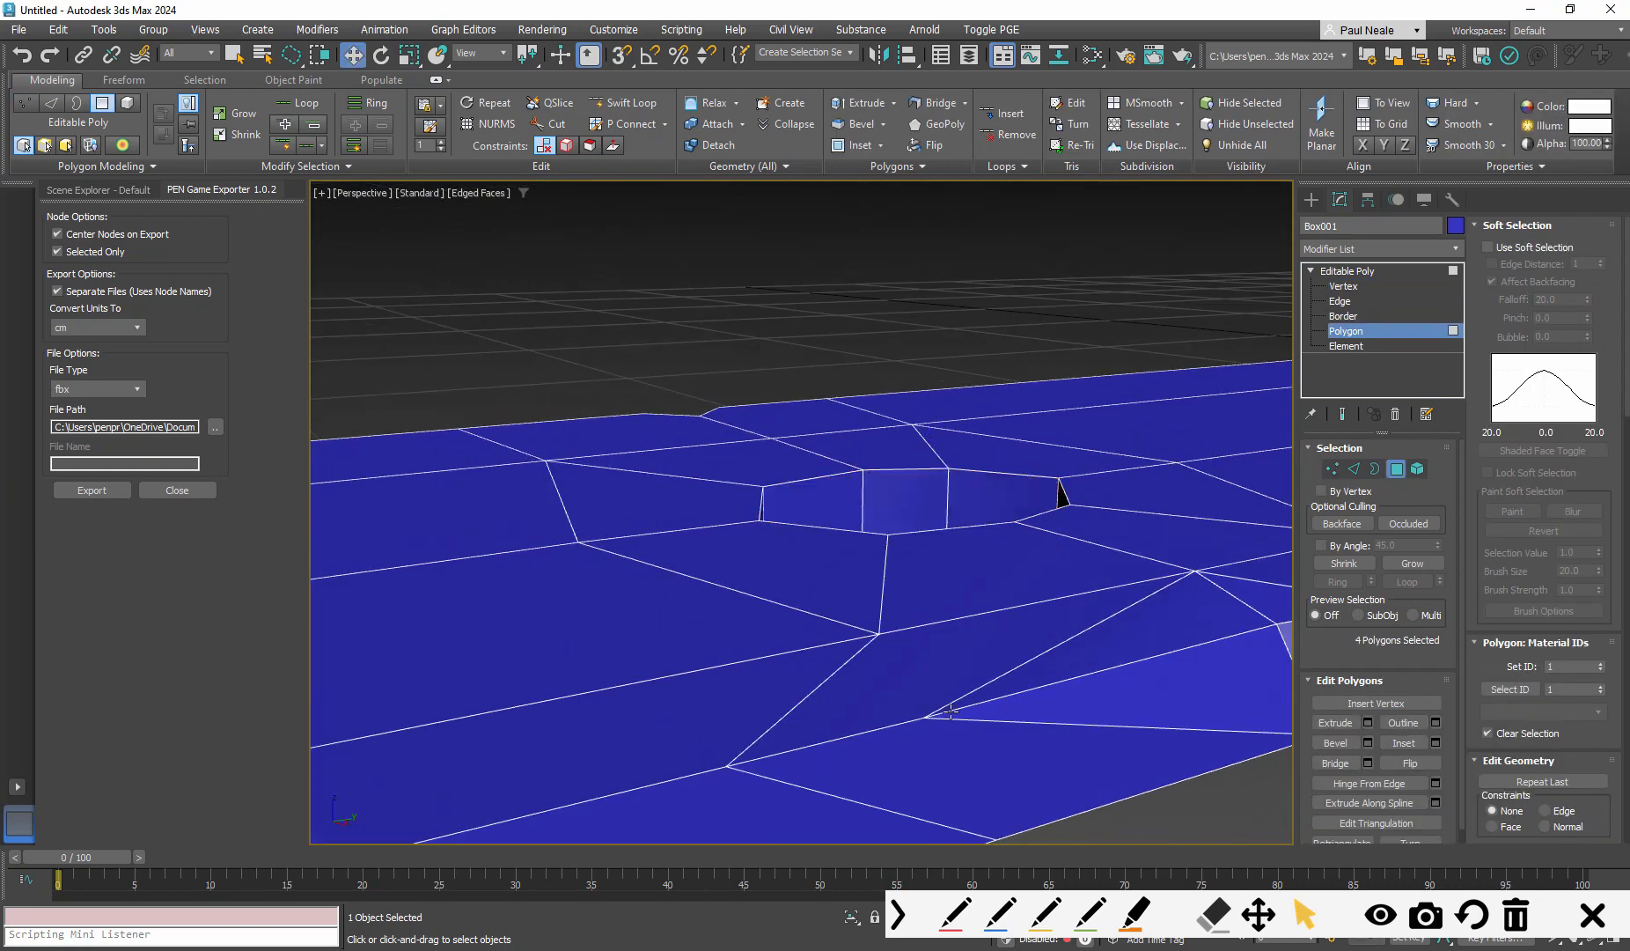
On the plank's underside, connect one loose hole corner vertex to the nearest loop intersection vertex
alt+middle_drag(951, 712, 841, 481)
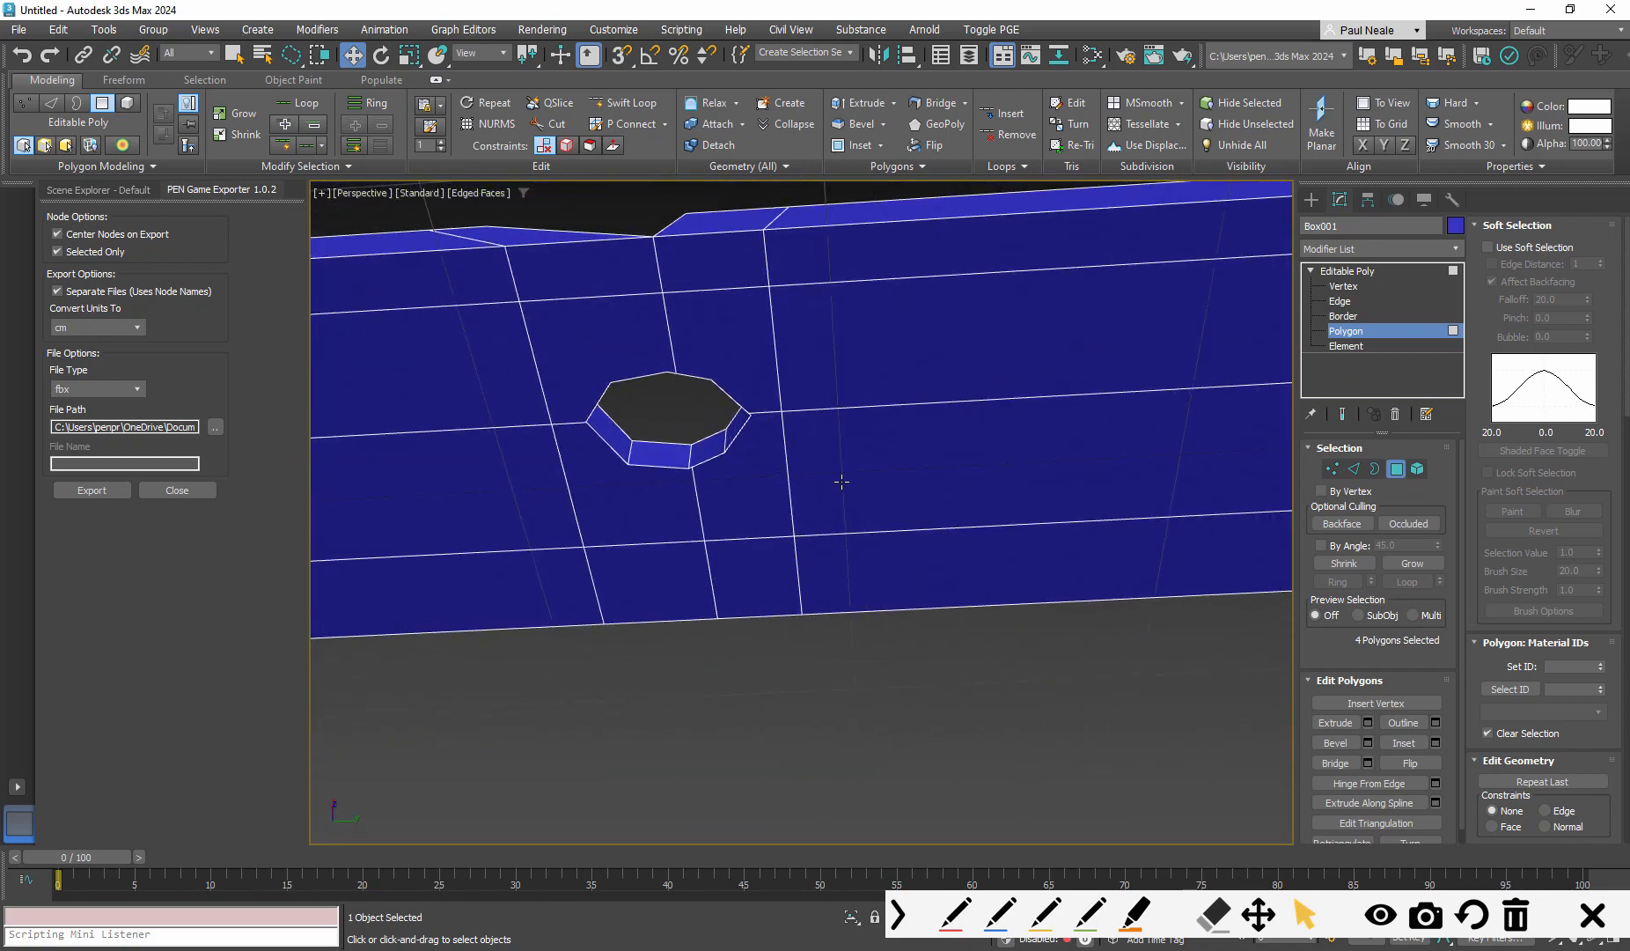
alt+middle_drag(636, 405, 1025, 521)
scroll(843, 467, up, 4)
key(1)
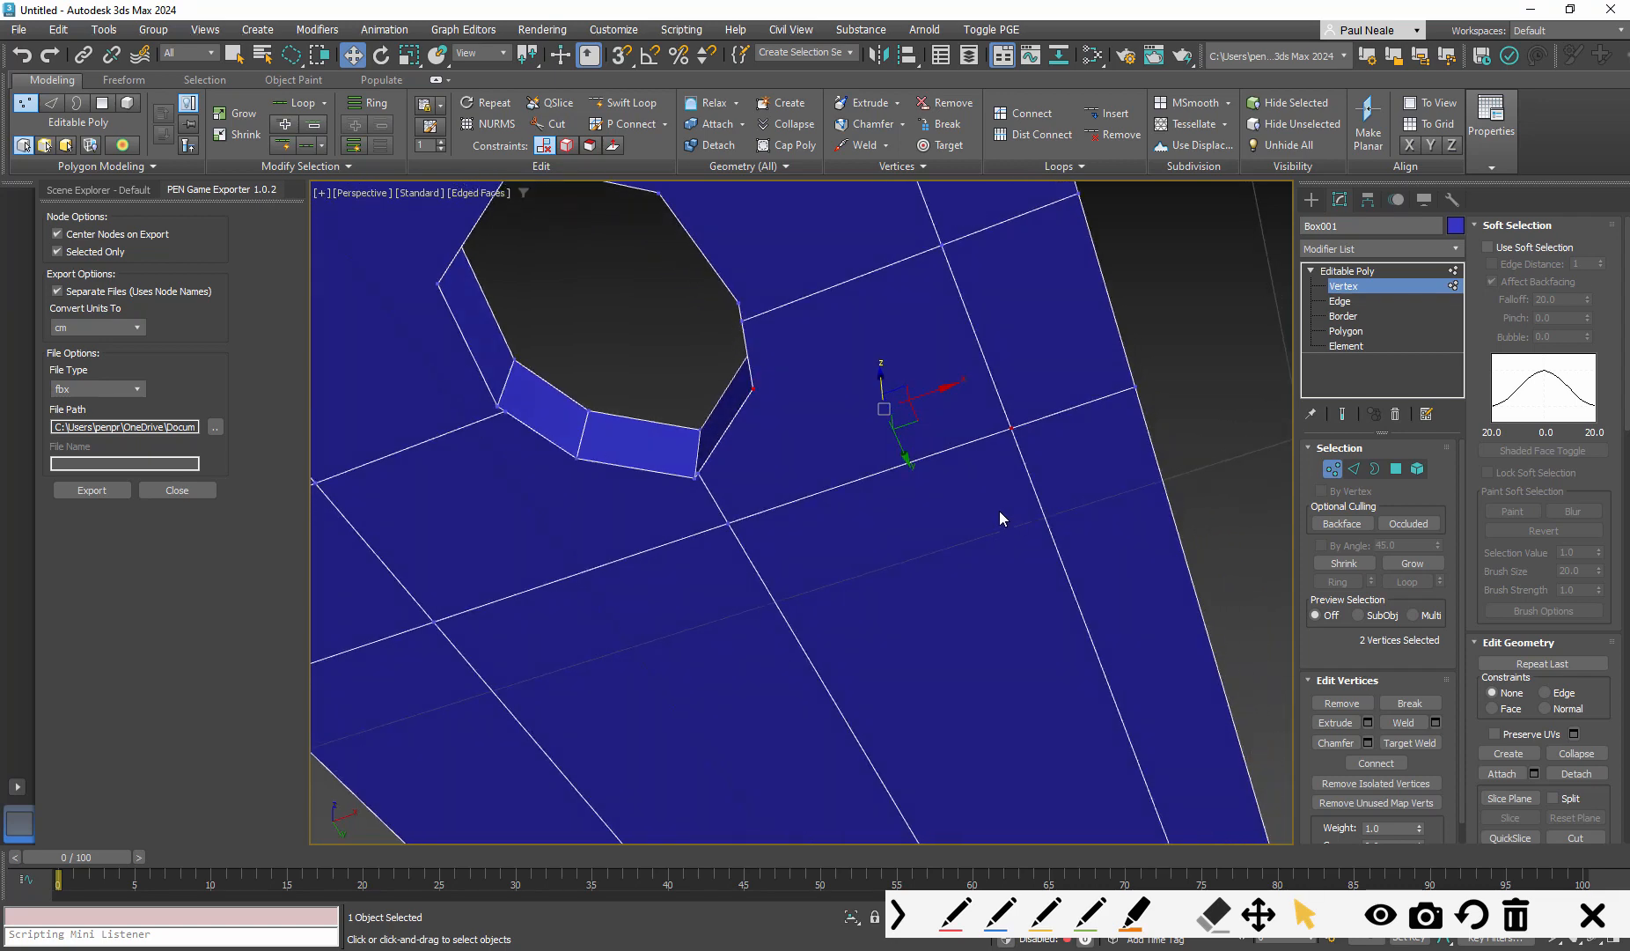
key(shift+e)
key(r)
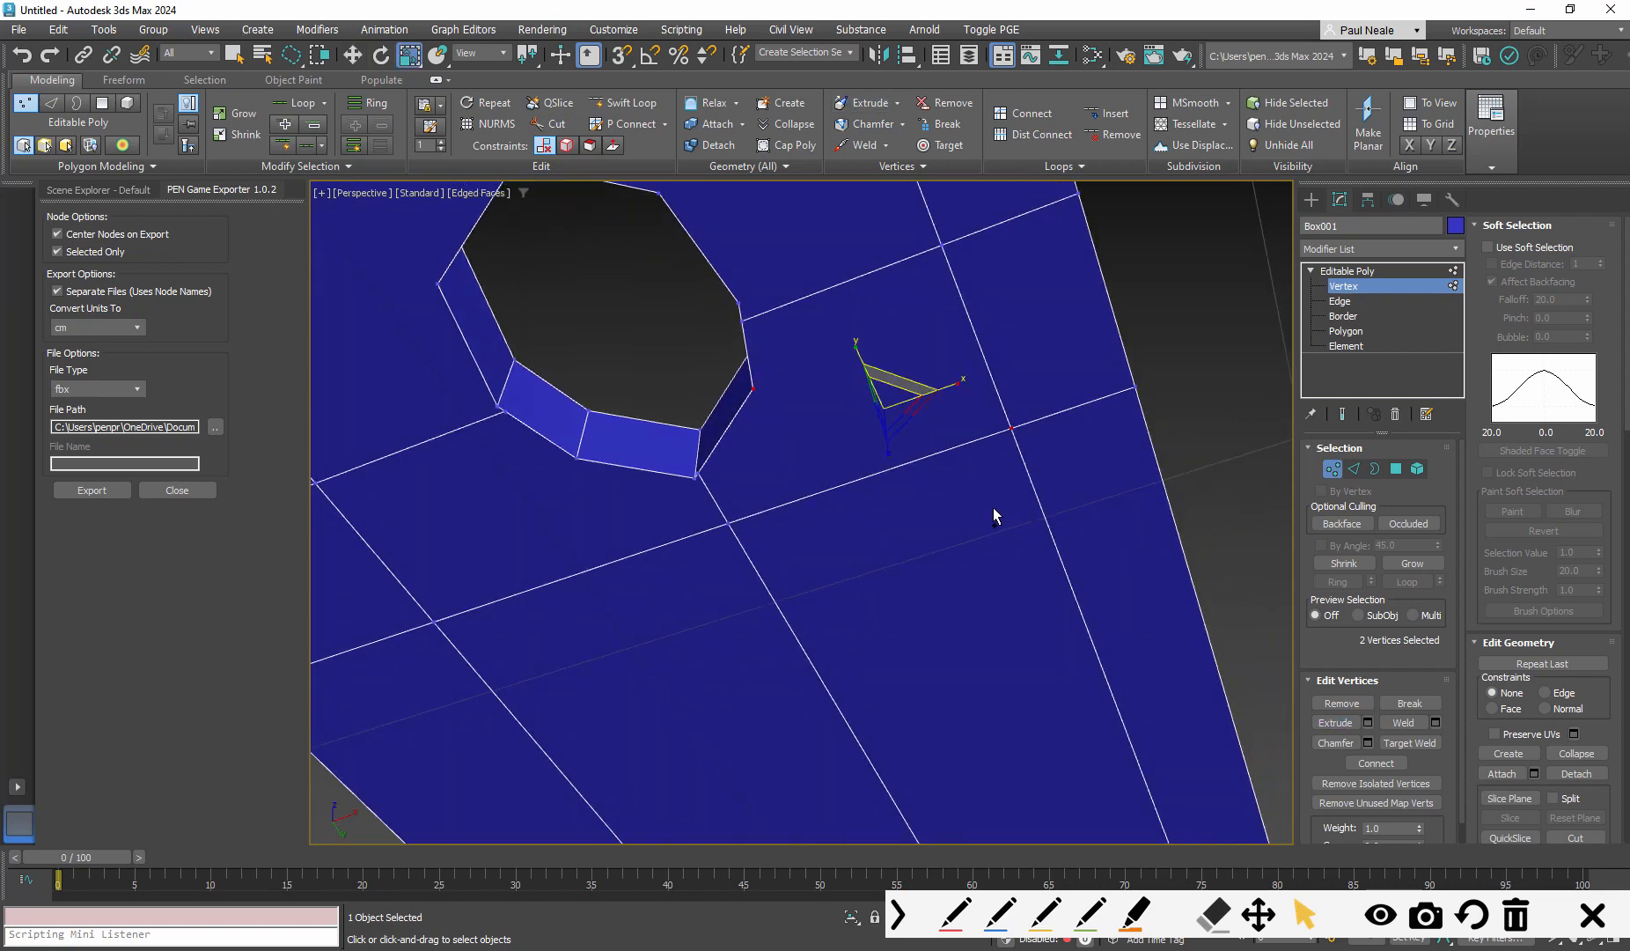
alt+middle_drag(960, 501, 830, 439)
key(w)
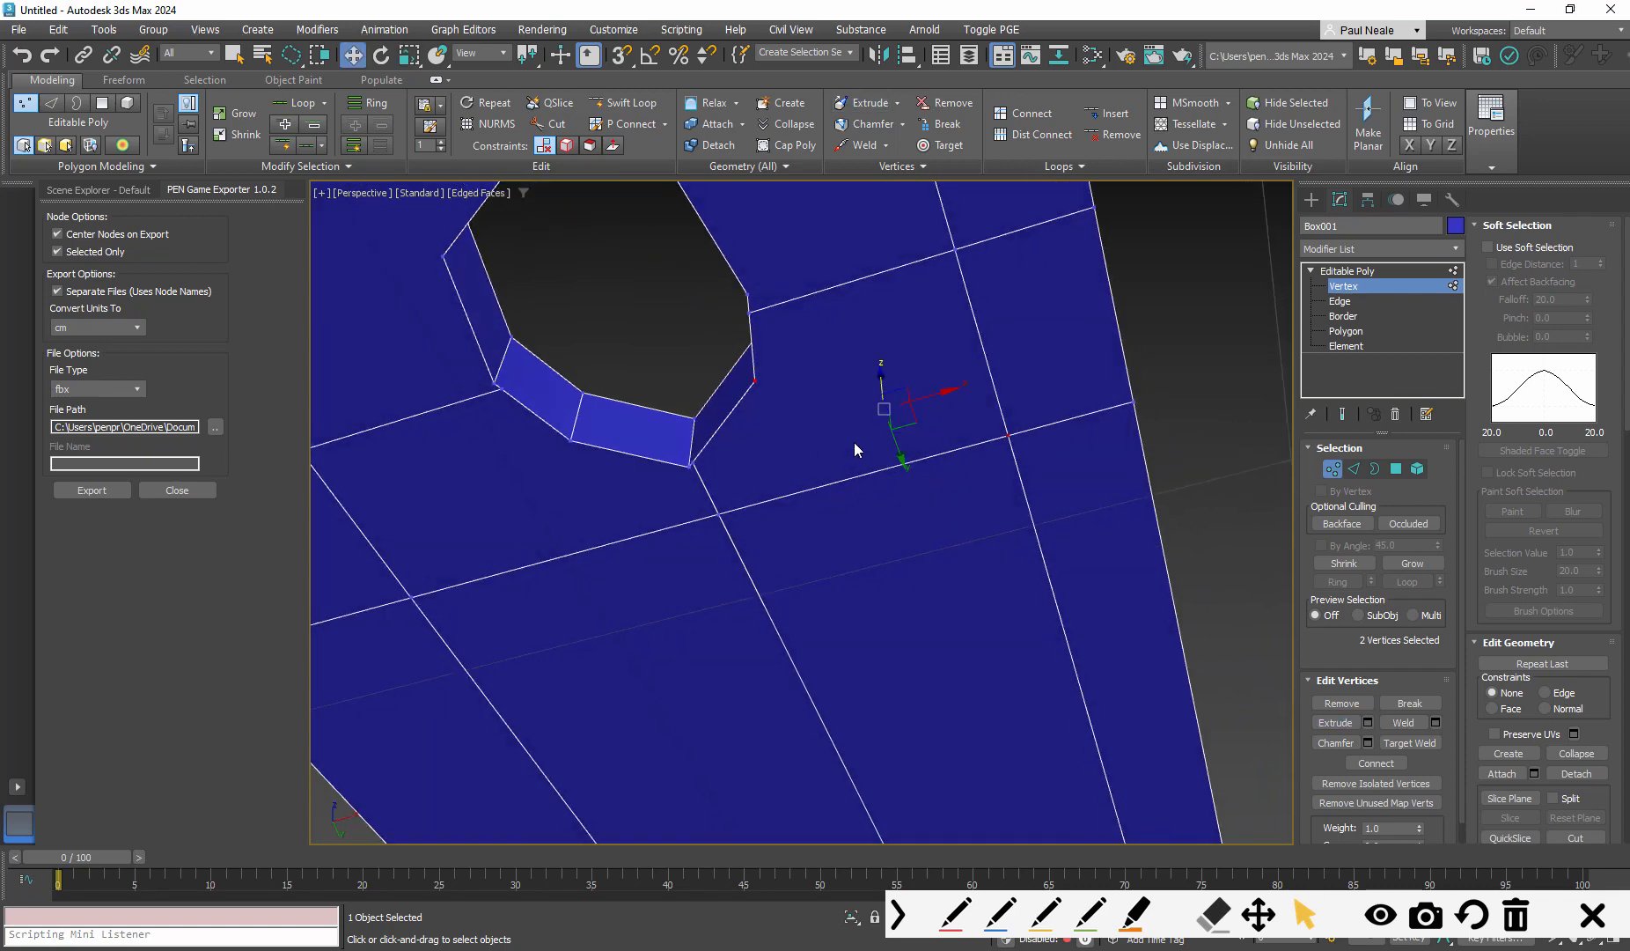
click(1026, 115)
Connect the hole's next loose corner vertex on the underside to its nearest loop intersection vertex
click(568, 442)
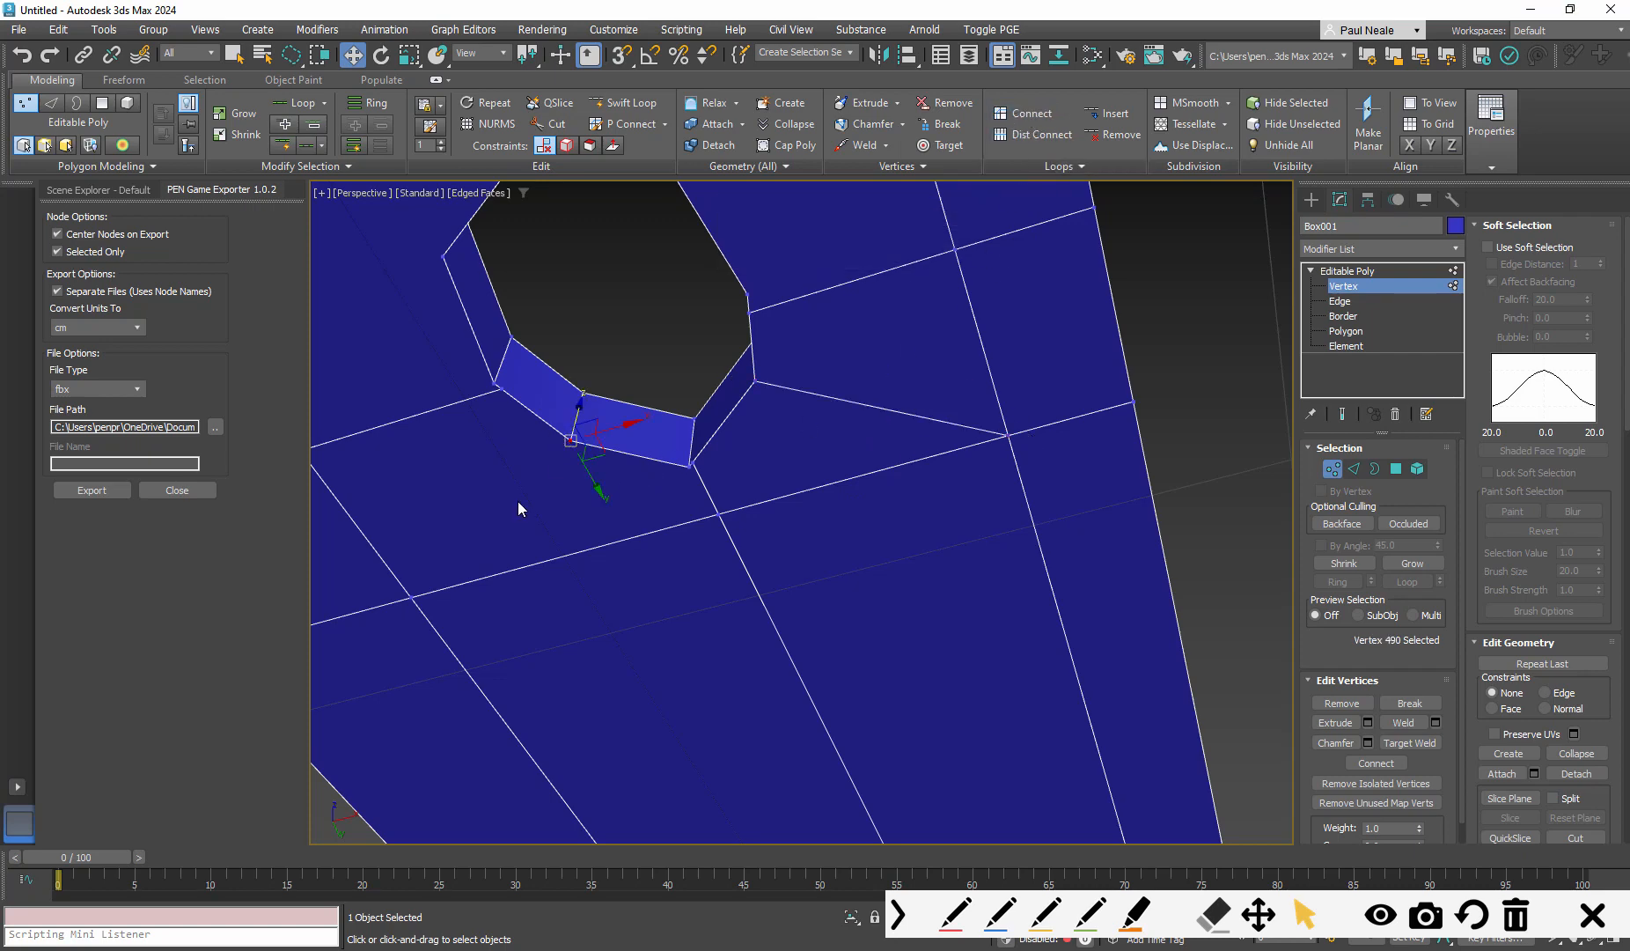
ctrl+click(413, 597)
scroll(485, 389, up, 2)
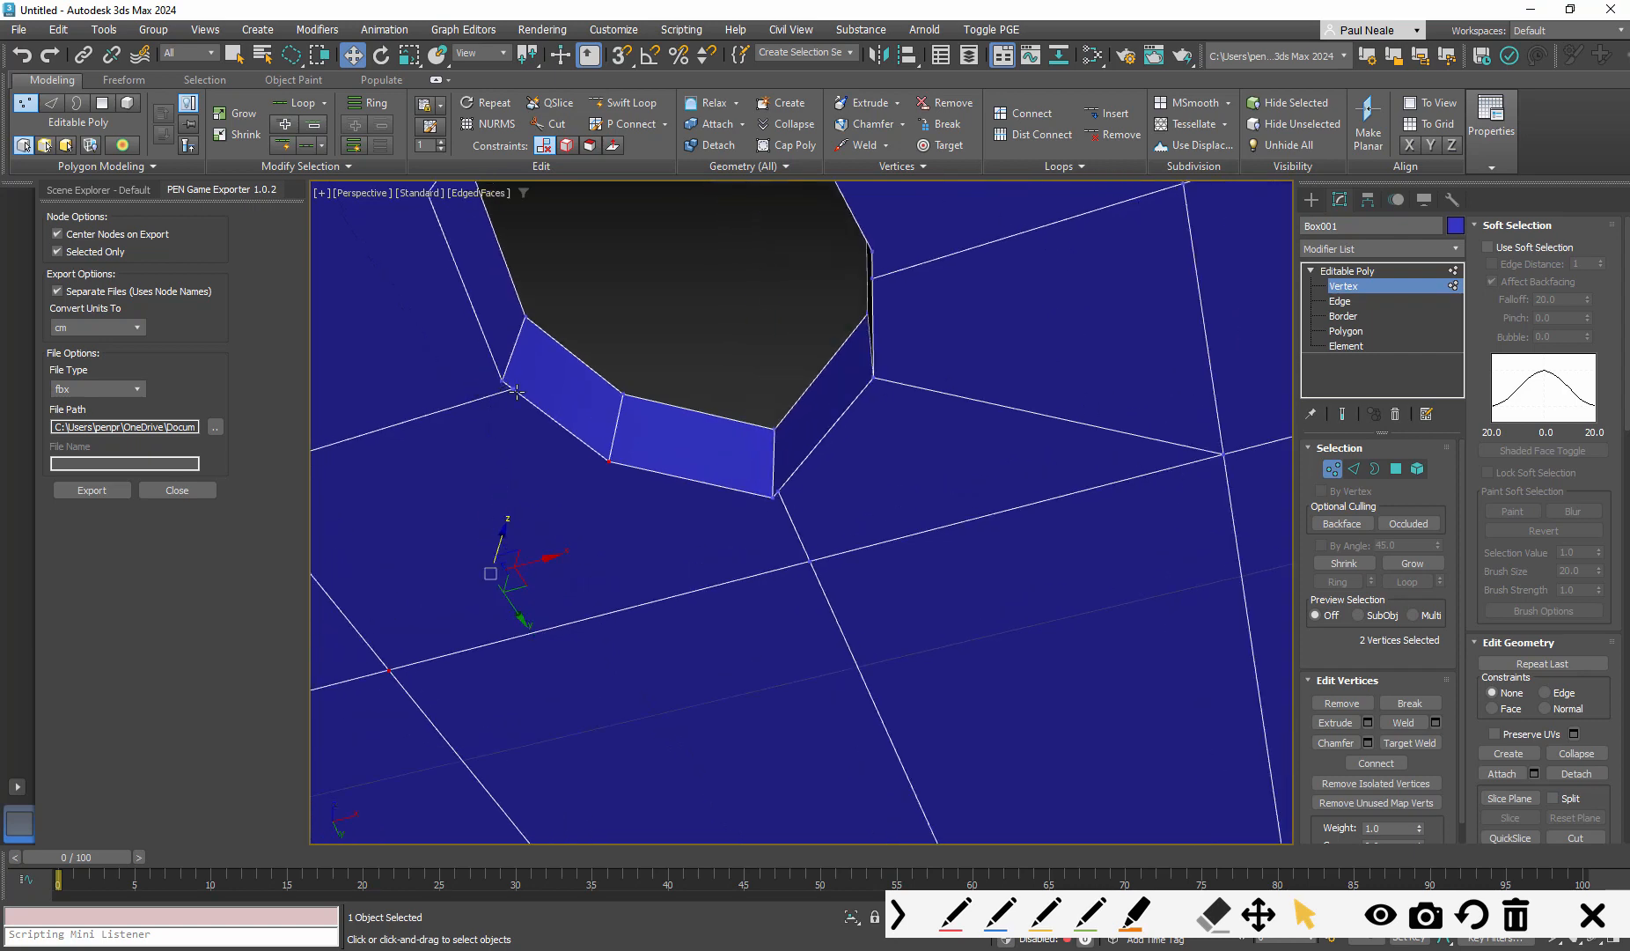
middle_drag(592, 435, 678, 457)
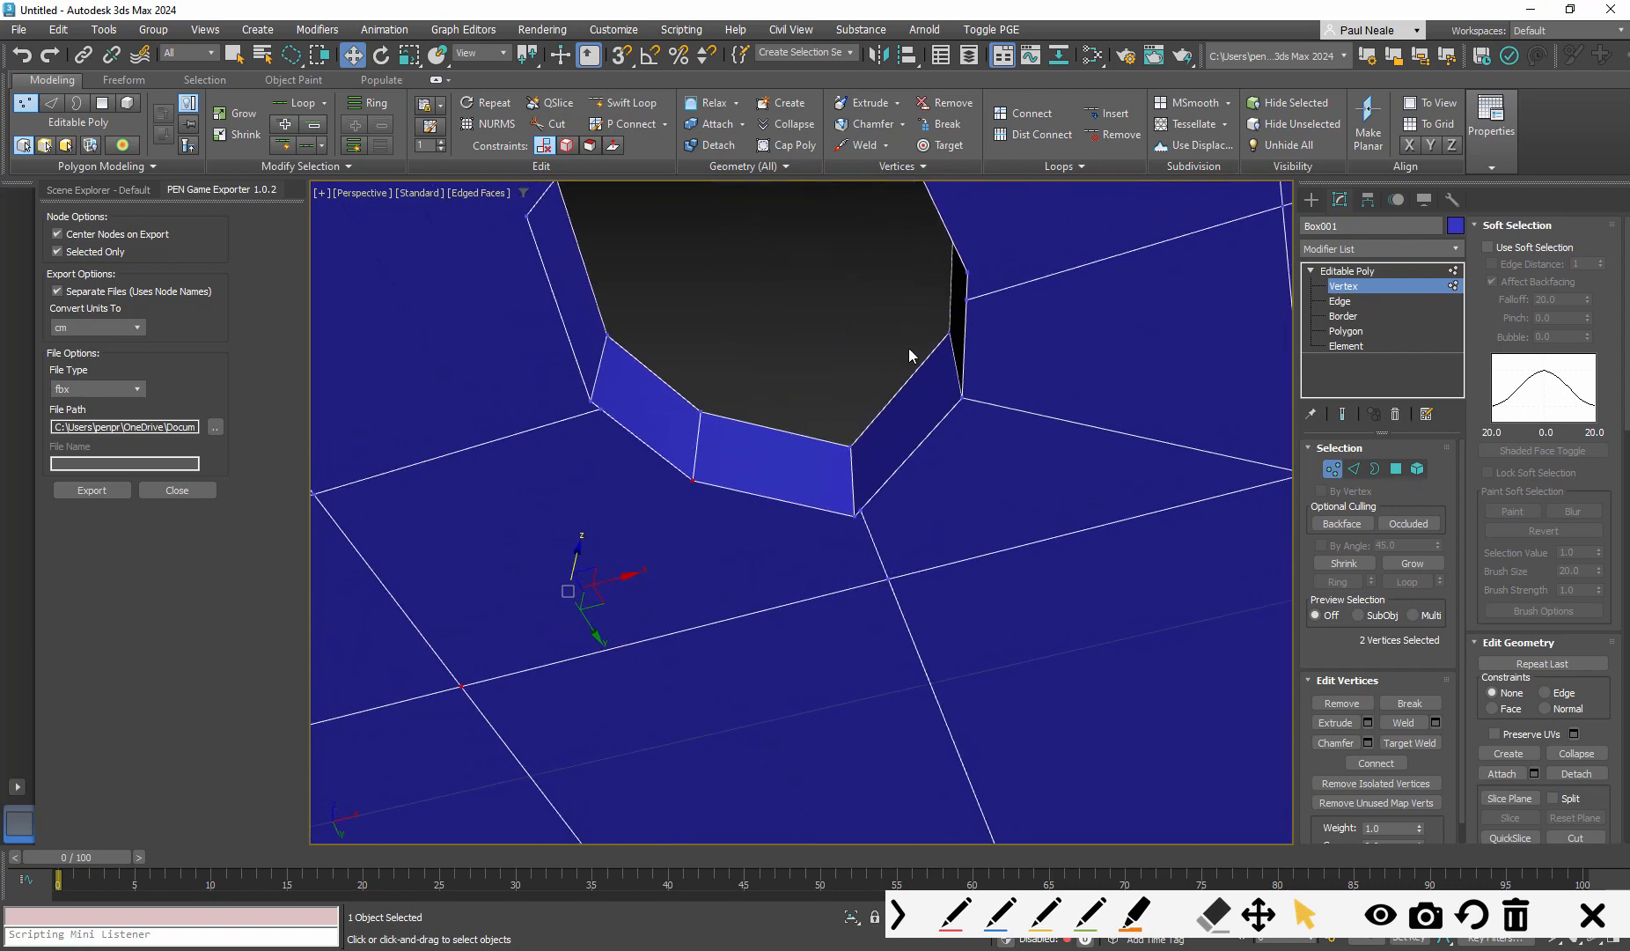
click(1042, 122)
scroll(859, 515, down, 3)
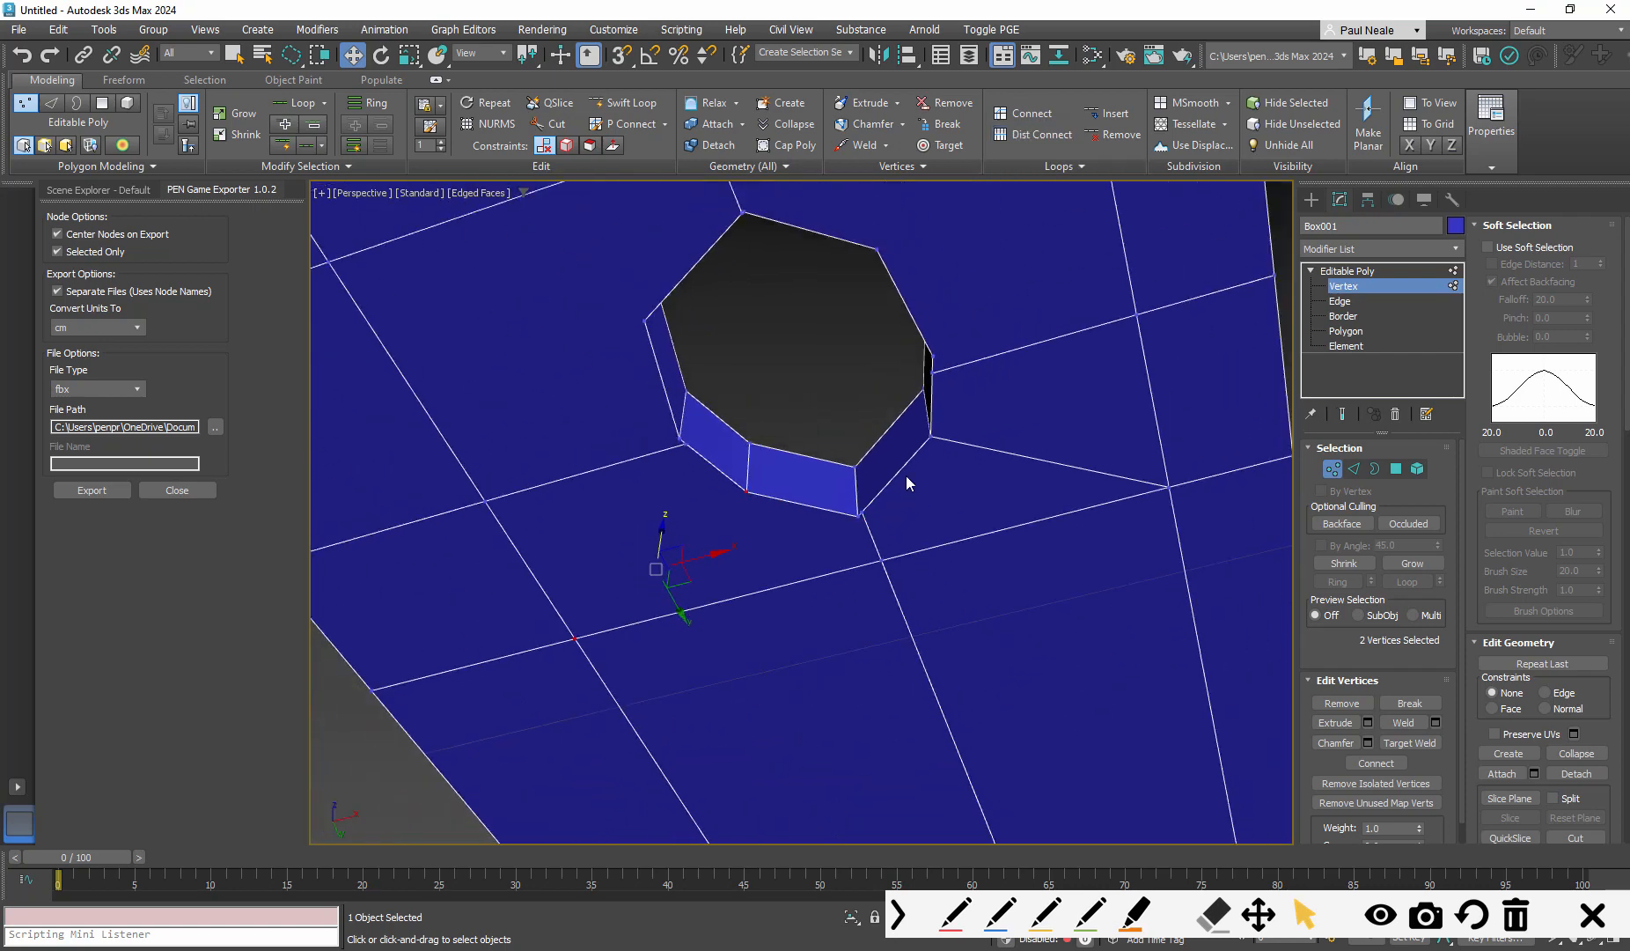
click(1041, 115)
Connect the hole's two remaining loose corner vertices on the underside to their nearest loop intersection vertices
middle_drag(738, 456, 764, 504)
click(771, 498)
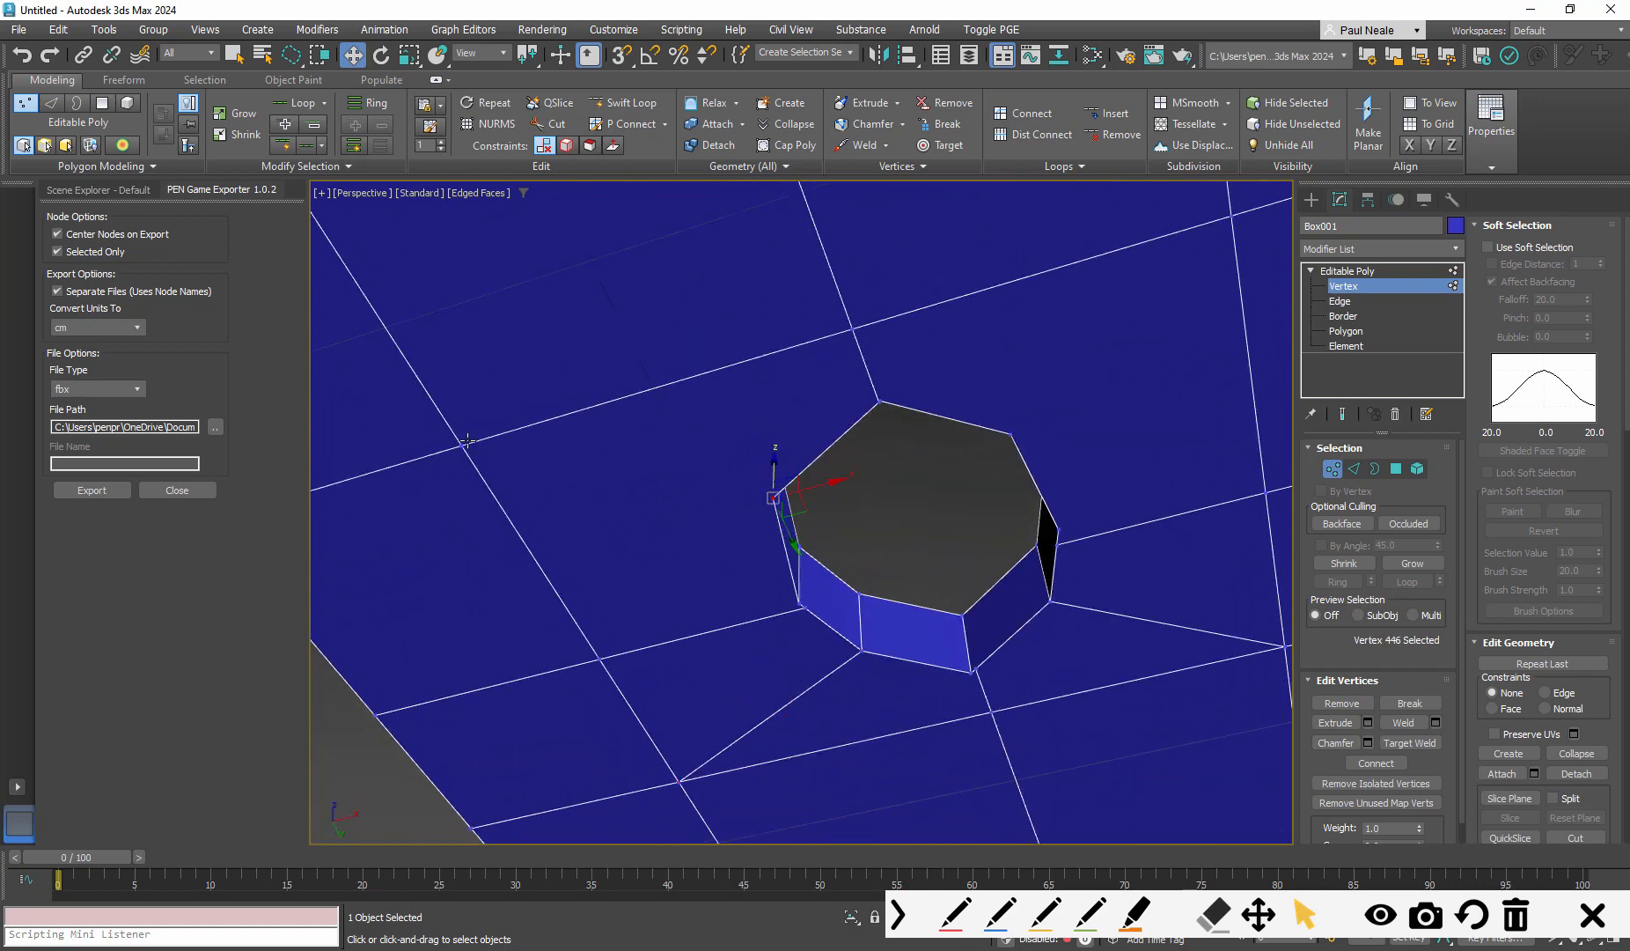
click(1041, 114)
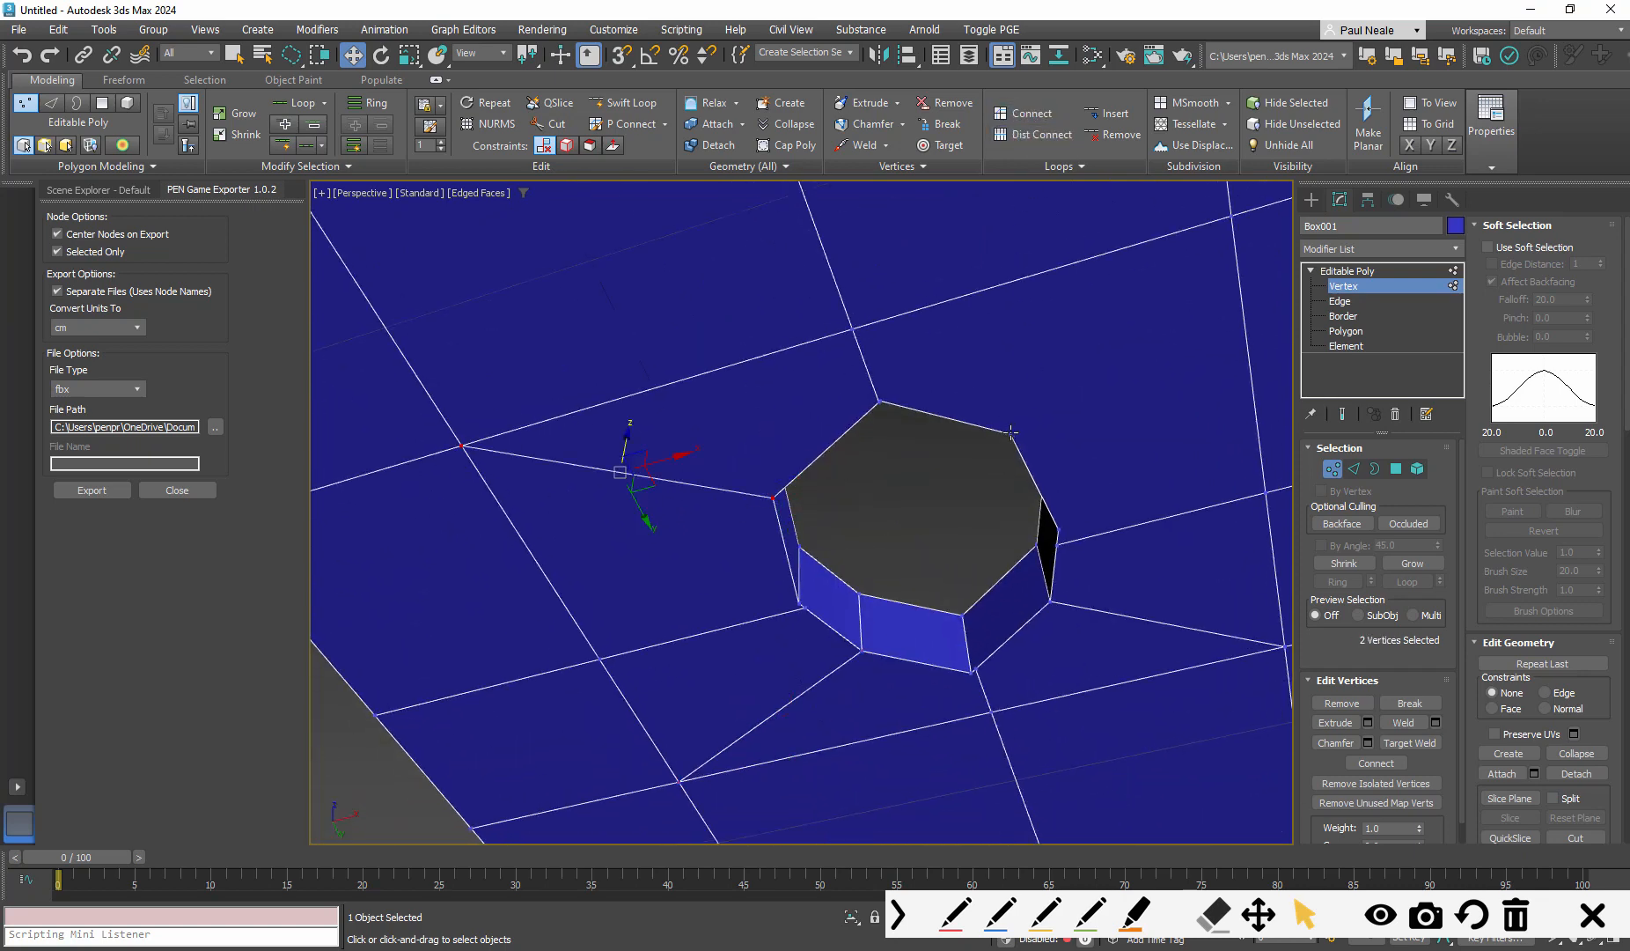
click(1012, 432)
ctrl+click(1233, 216)
click(1040, 117)
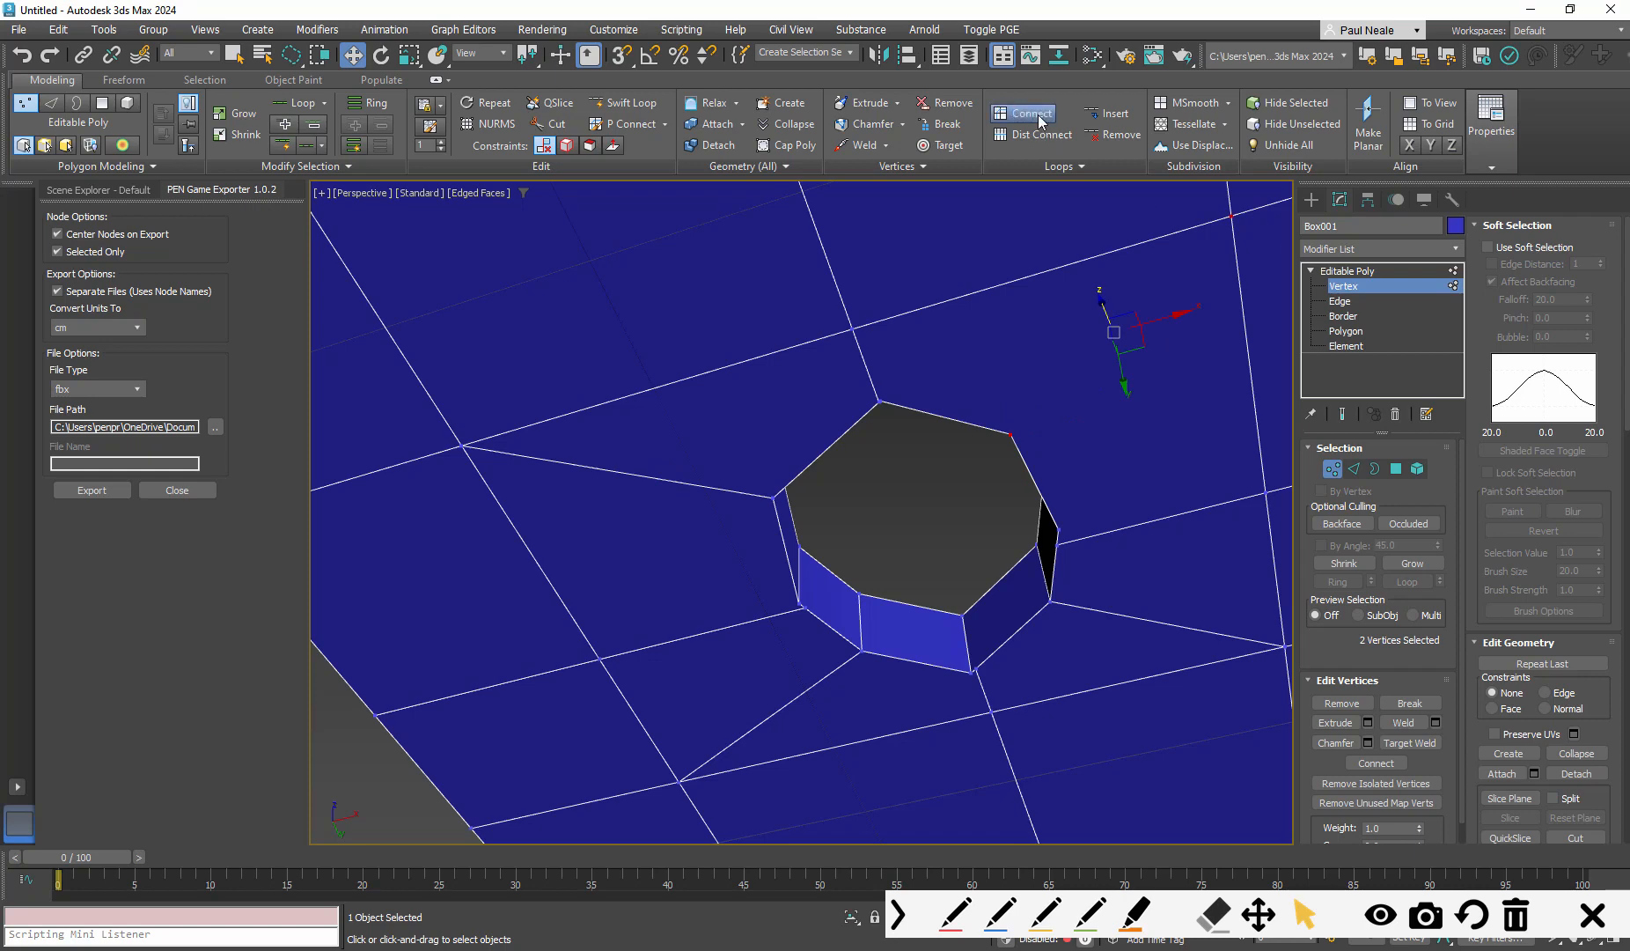
middle_drag(1012, 403, 950, 379)
scroll(746, 551, up, 5)
scroll(746, 551, down, 2)
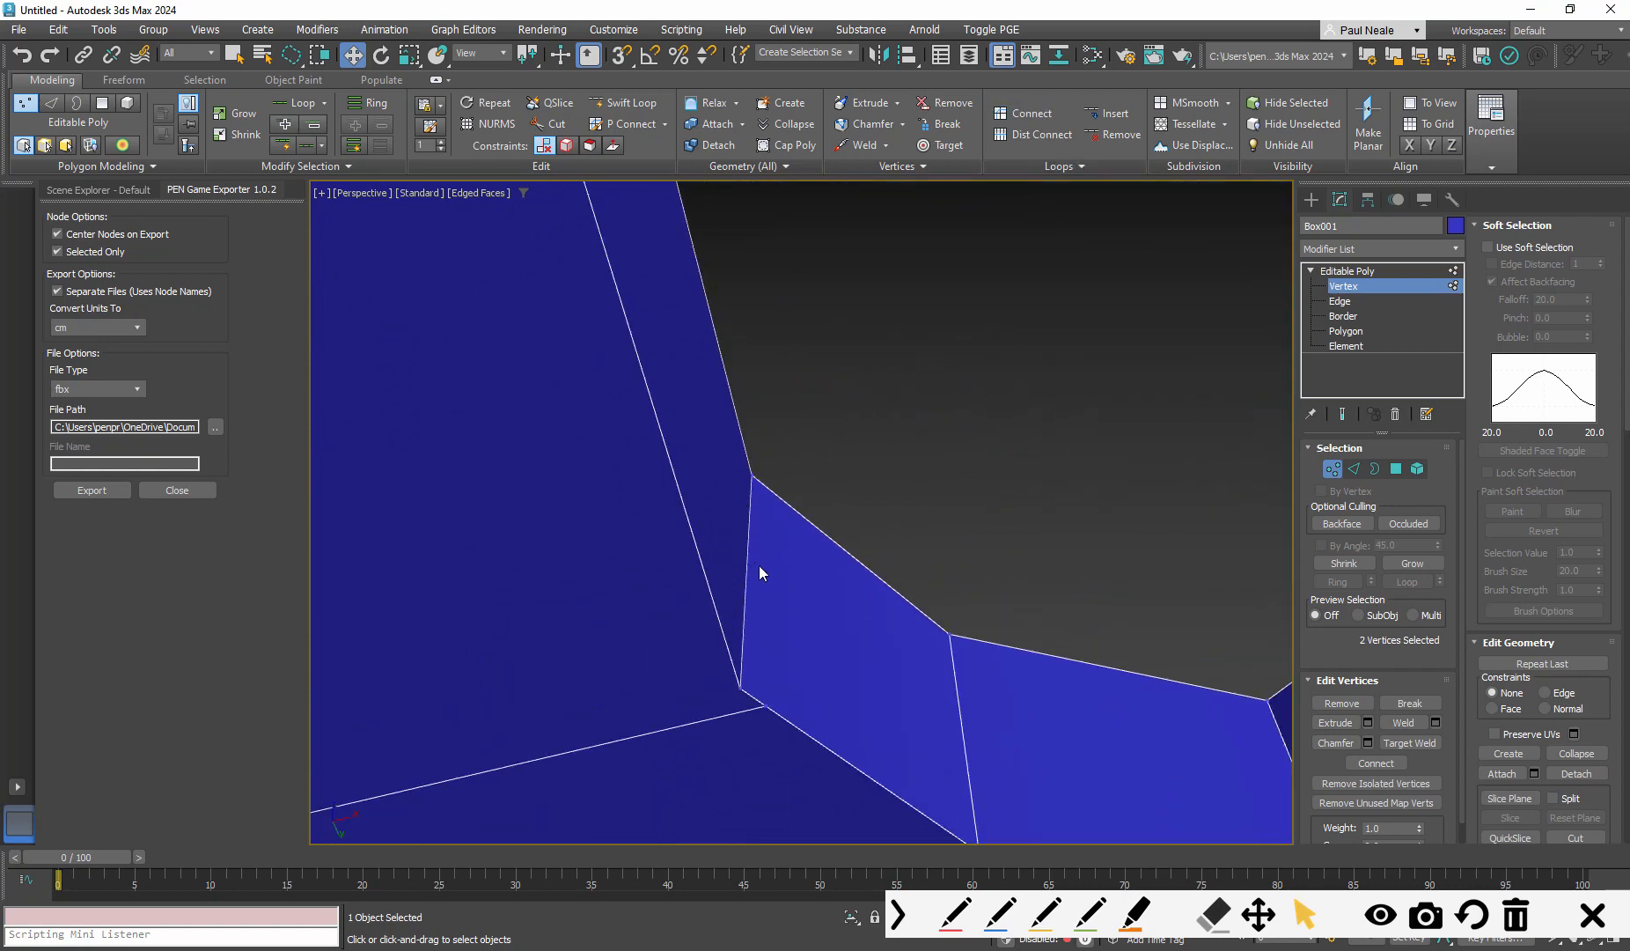
middle_drag(759, 565, 715, 280)
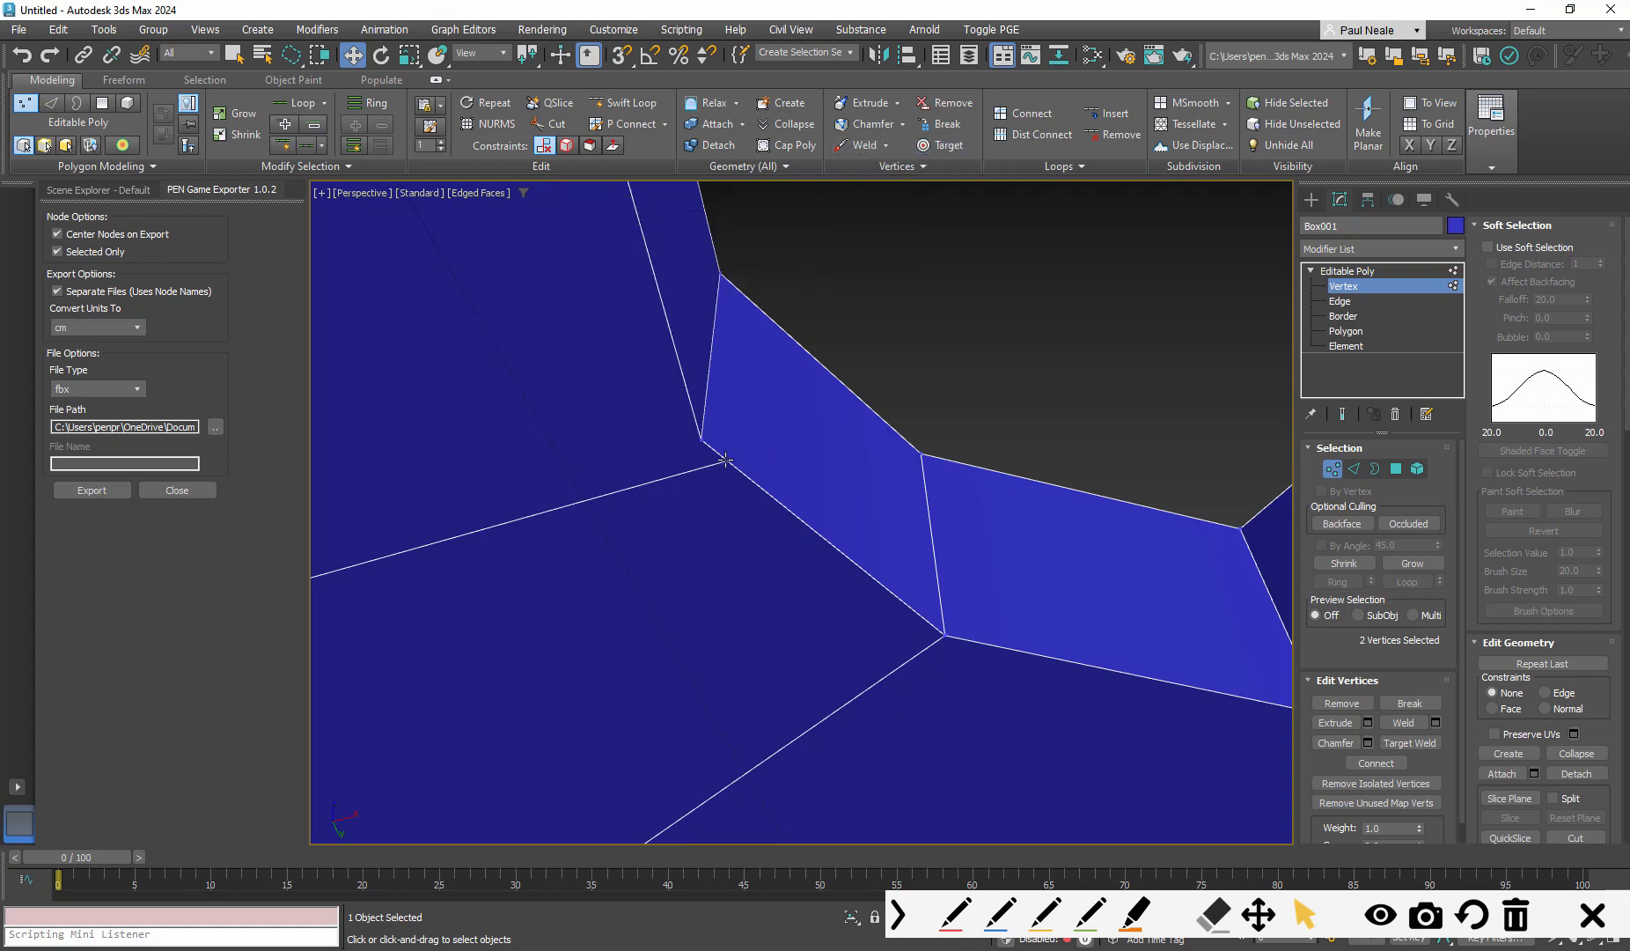
ctrl+click(697, 439)
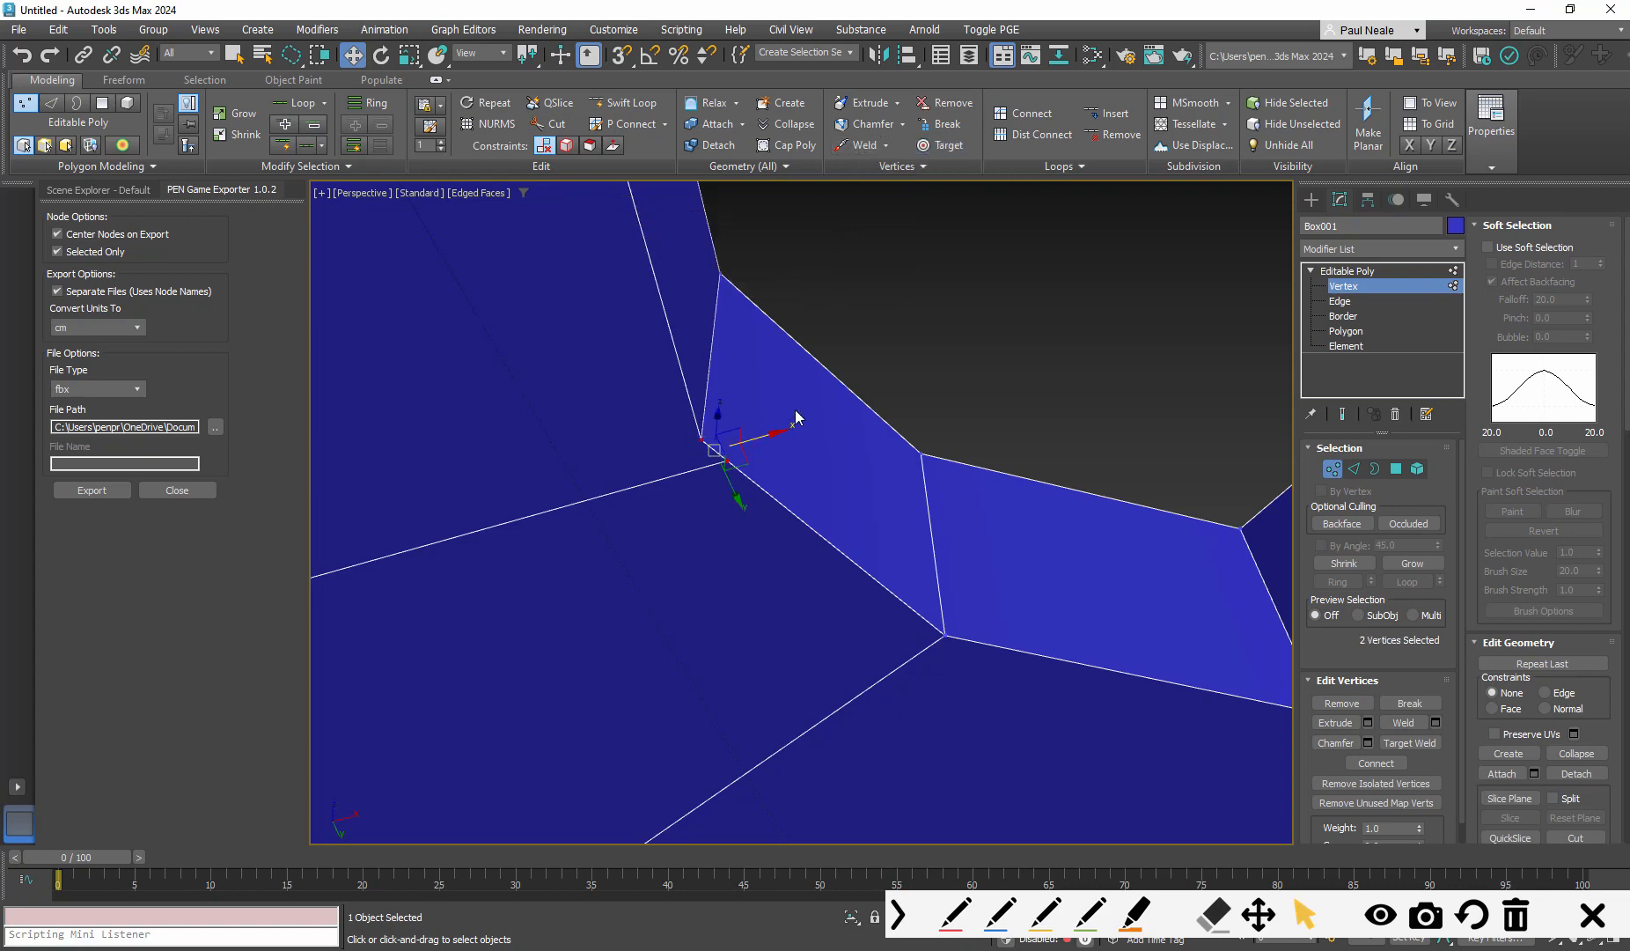
shift+click(863, 154)
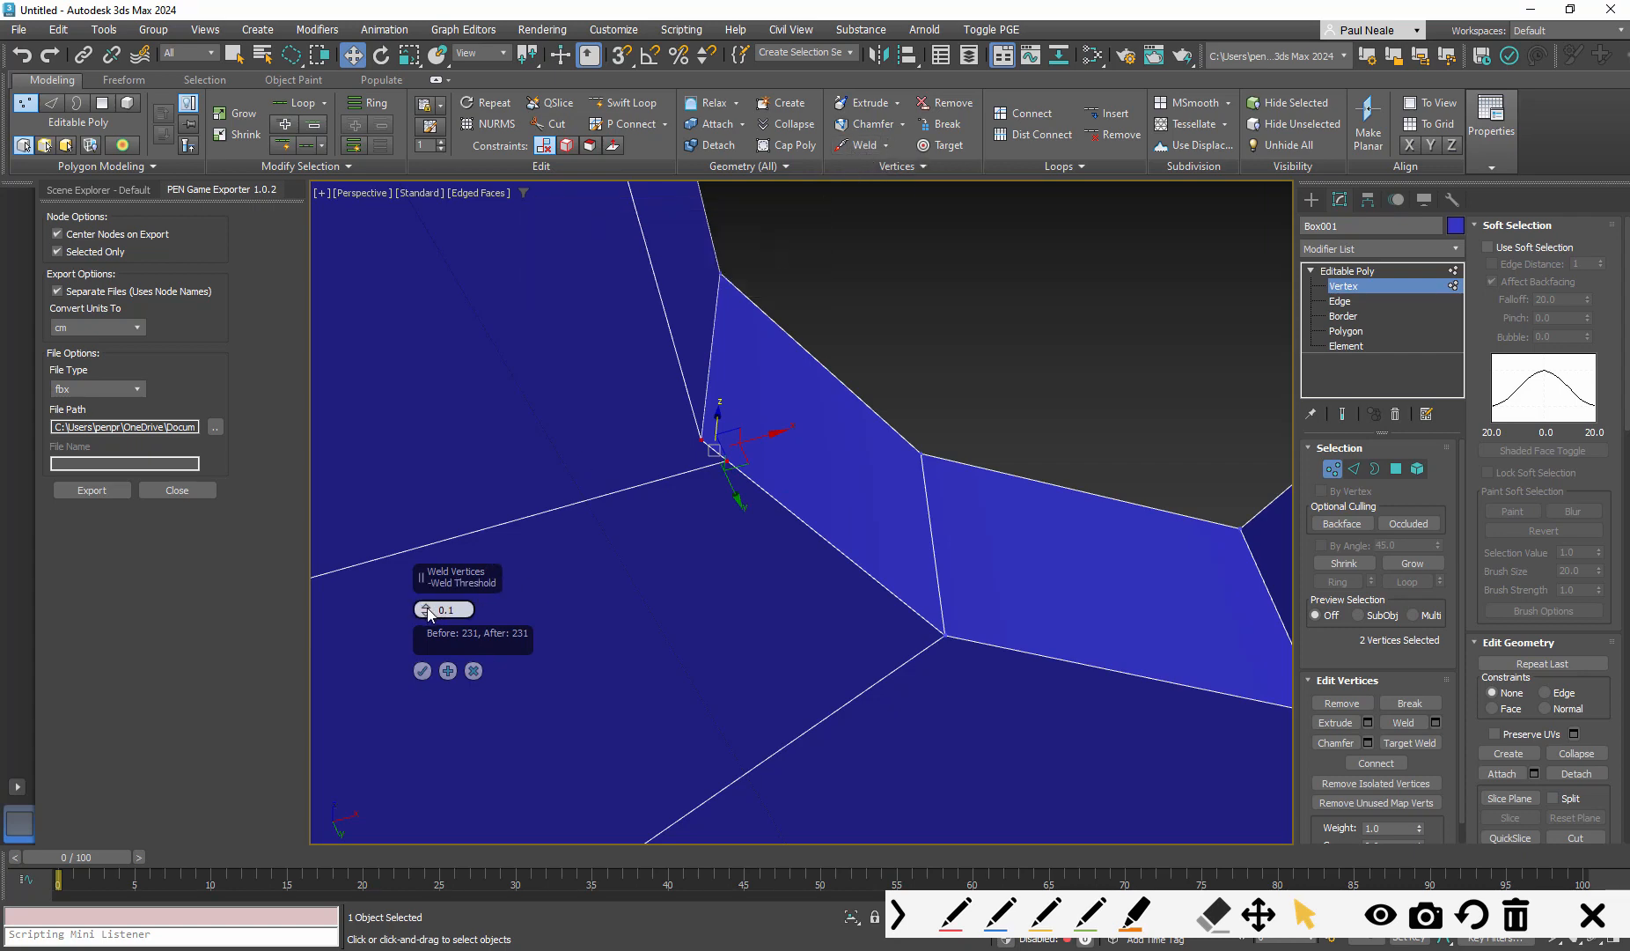
mouse_move(427, 611)
mouse_down()
mouse_move(423, 586)
mouse_move(424, 612)
mouse_up()
click(474, 671)
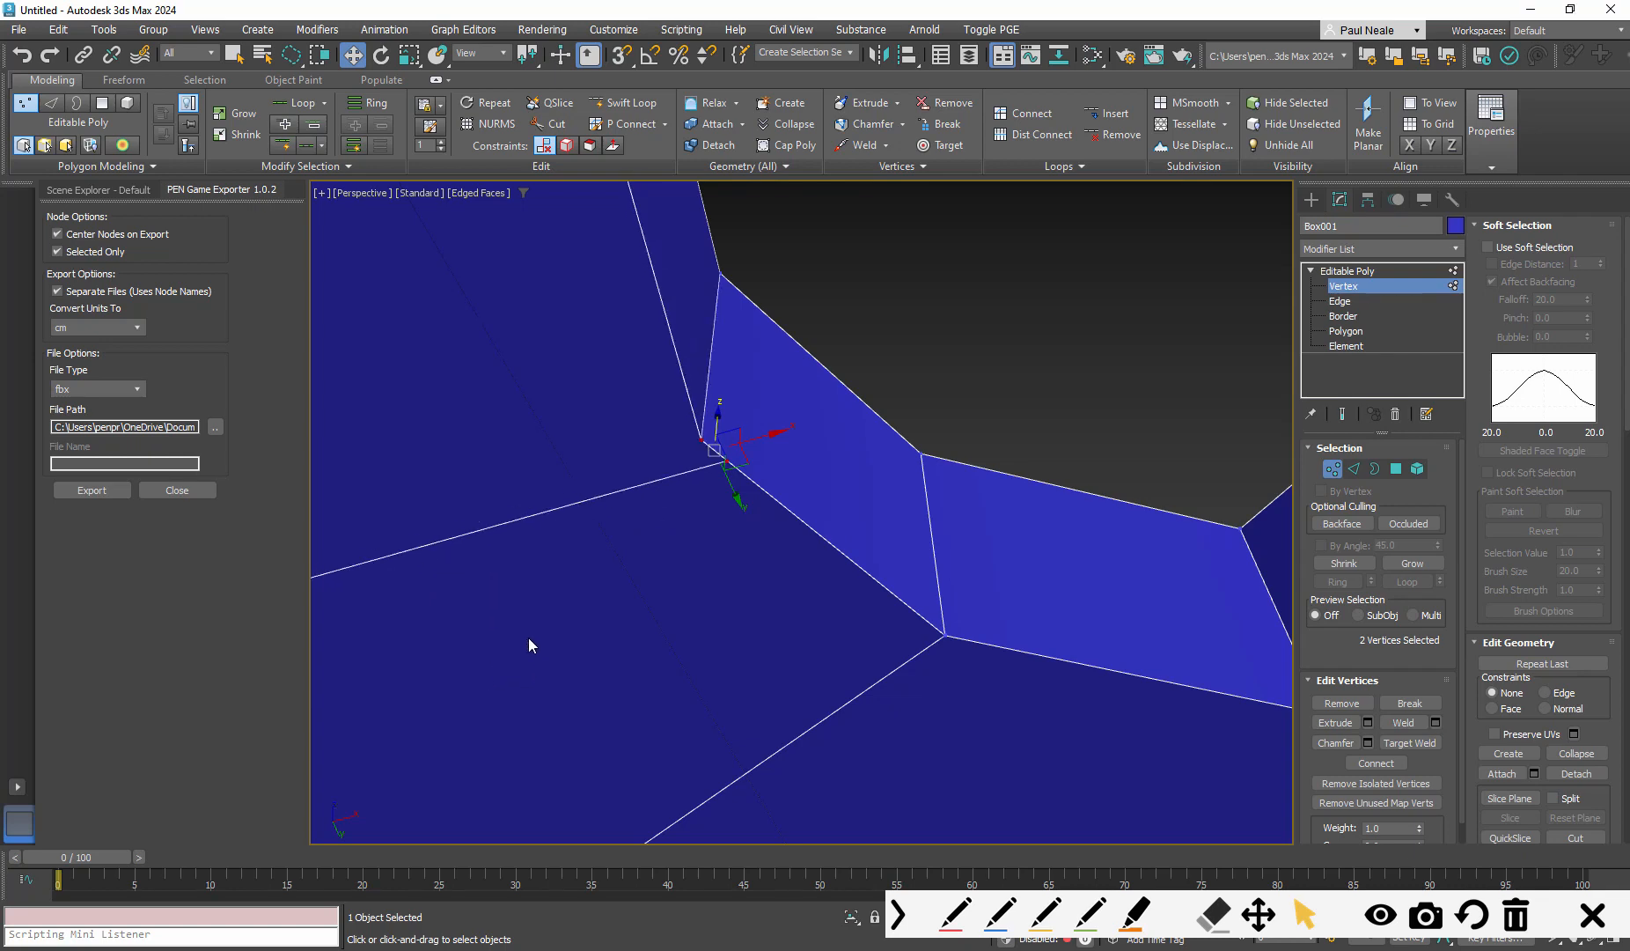
Target-weld the stray loop-end vertex on the underside hole rim onto the adjacent hole corner vertex
click(941, 148)
click(702, 434)
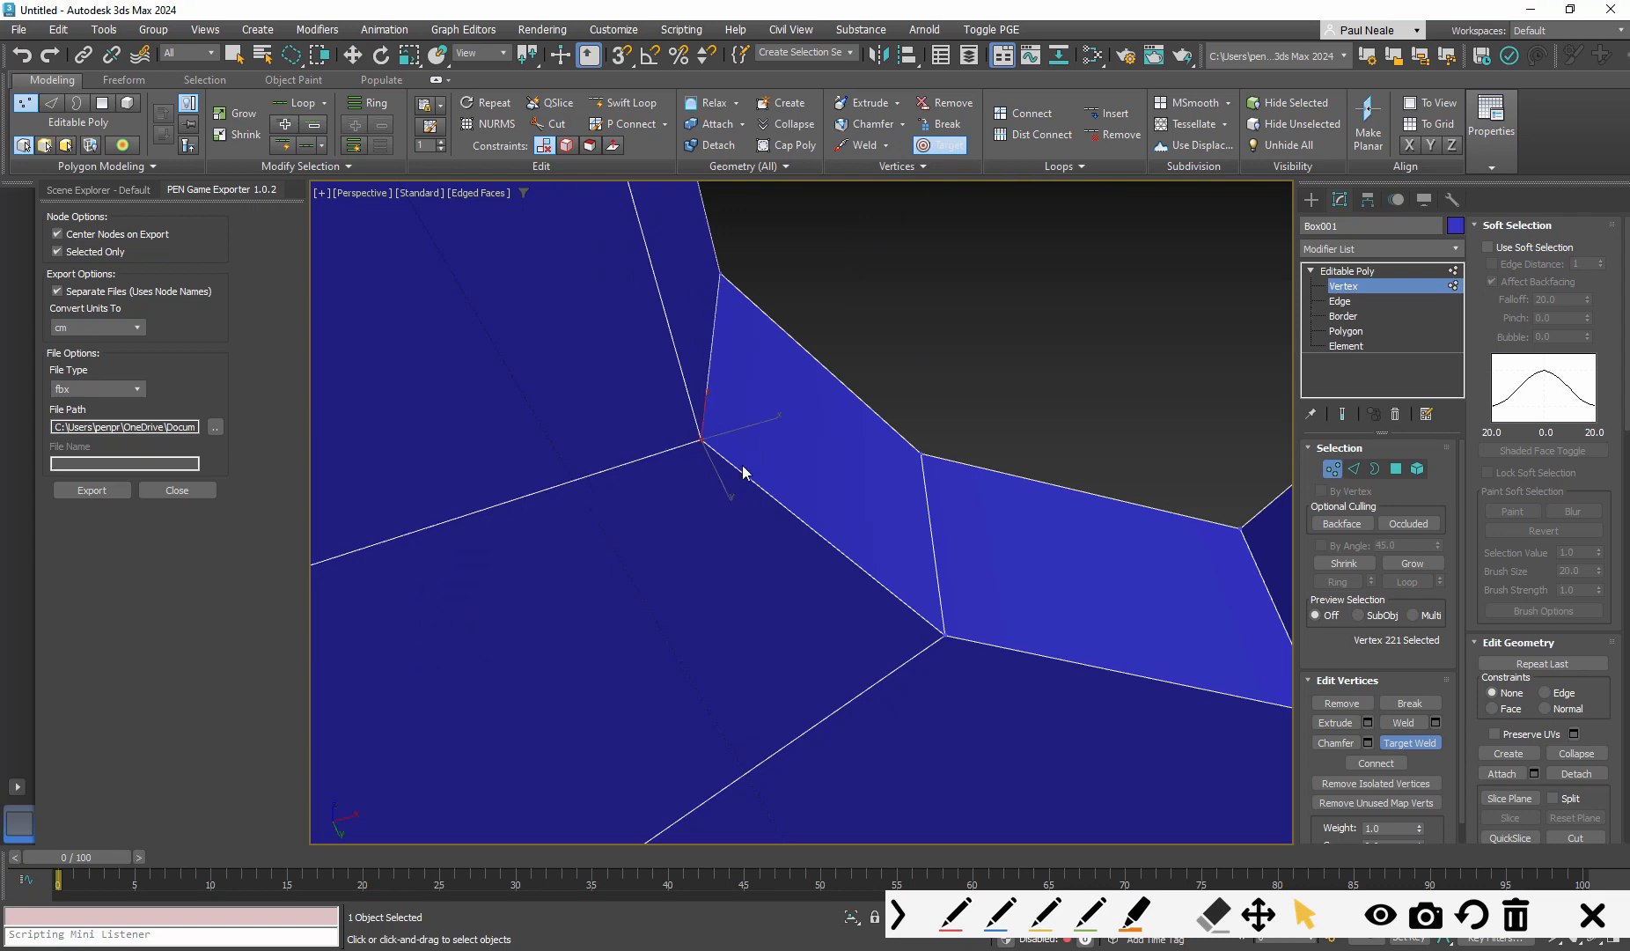
scroll(772, 534, down, 5)
scroll(1003, 467, up, 6)
scroll(1002, 467, down, 3)
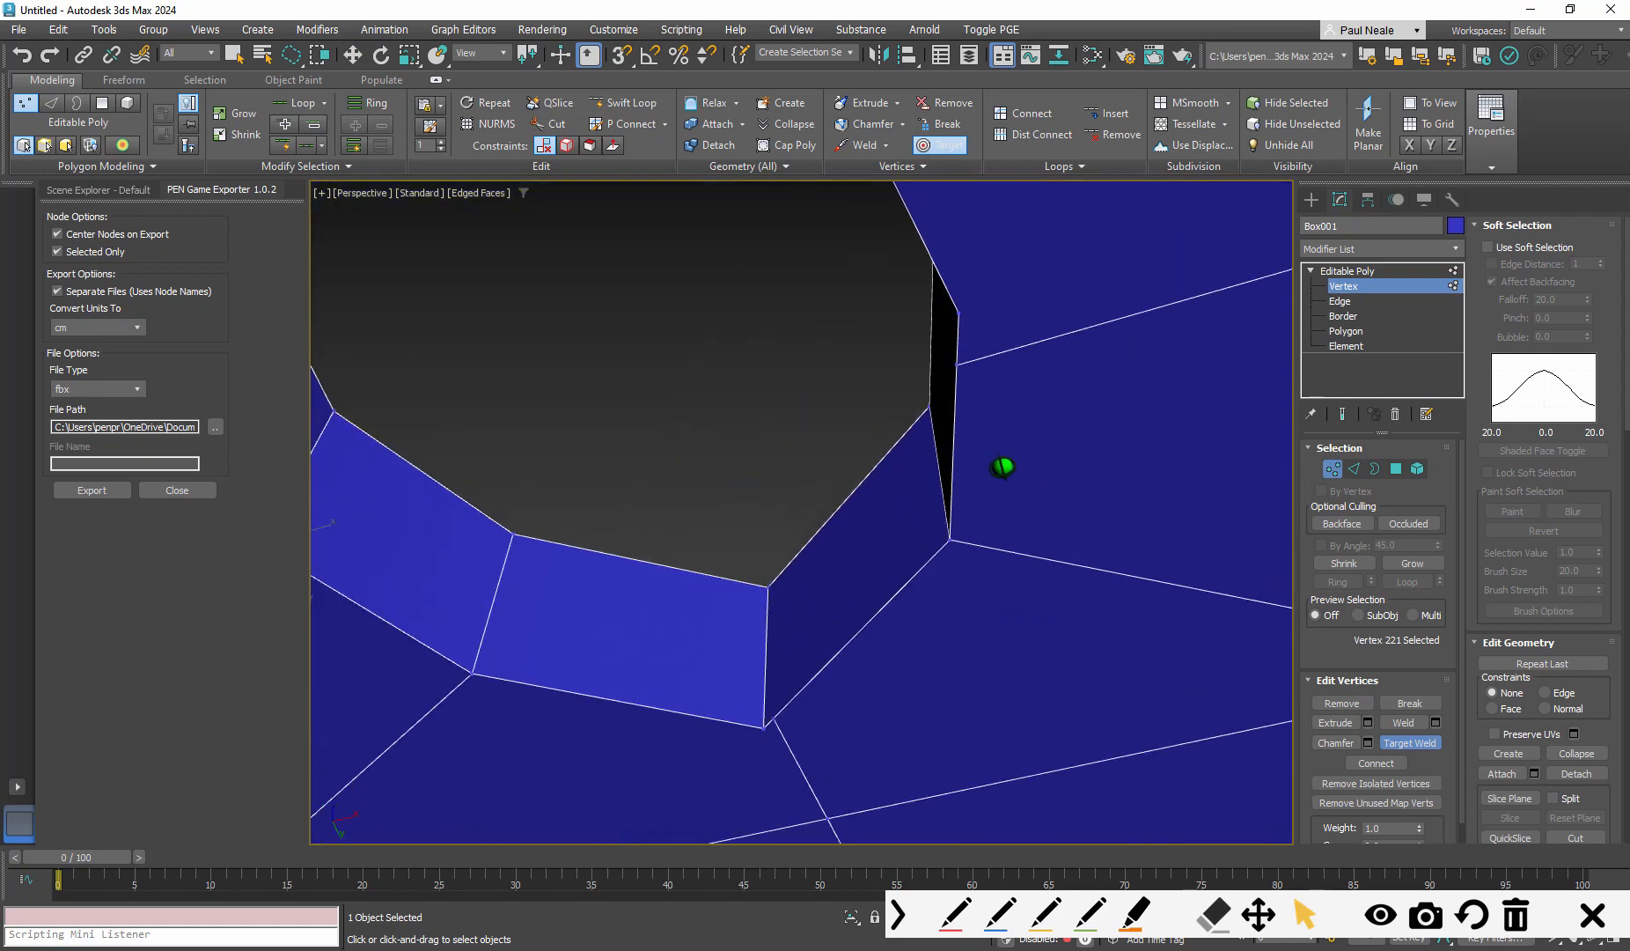
Target-weld the other stray loop-end vertices around the underside rim onto their adjacent hole corners
middle_drag(847, 590, 905, 710)
click(1025, 430)
middle_drag(842, 375, 859, 283)
scroll(899, 468, down, 5)
scroll(899, 470, up, 3)
scroll(877, 471, up, 5)
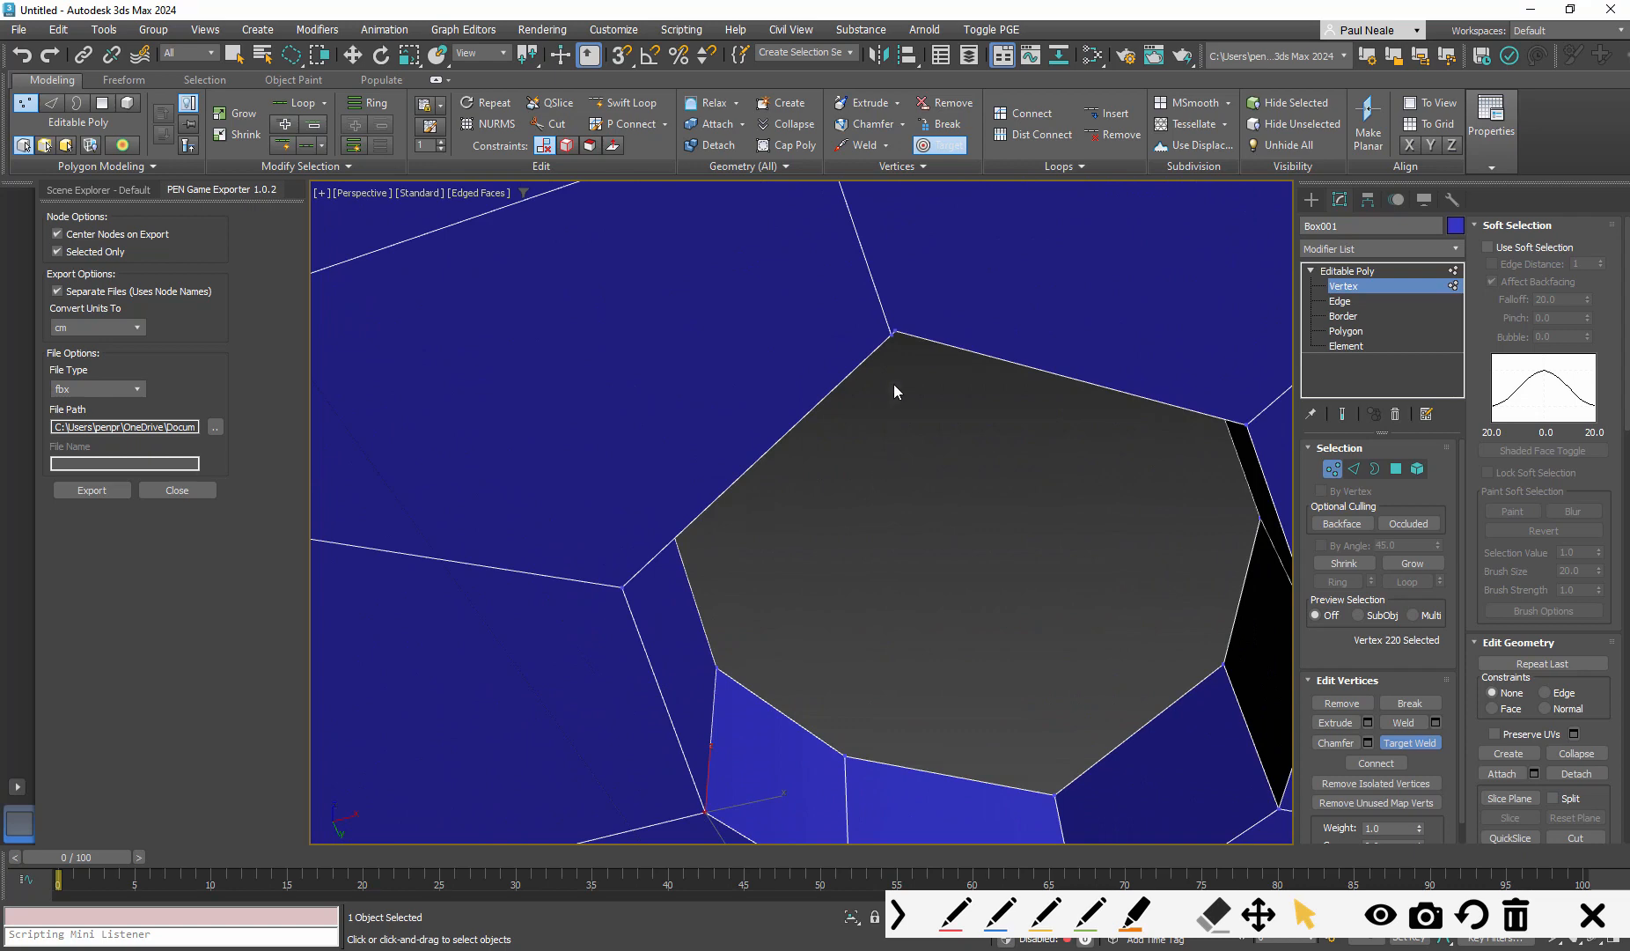
scroll(896, 427, down, 5)
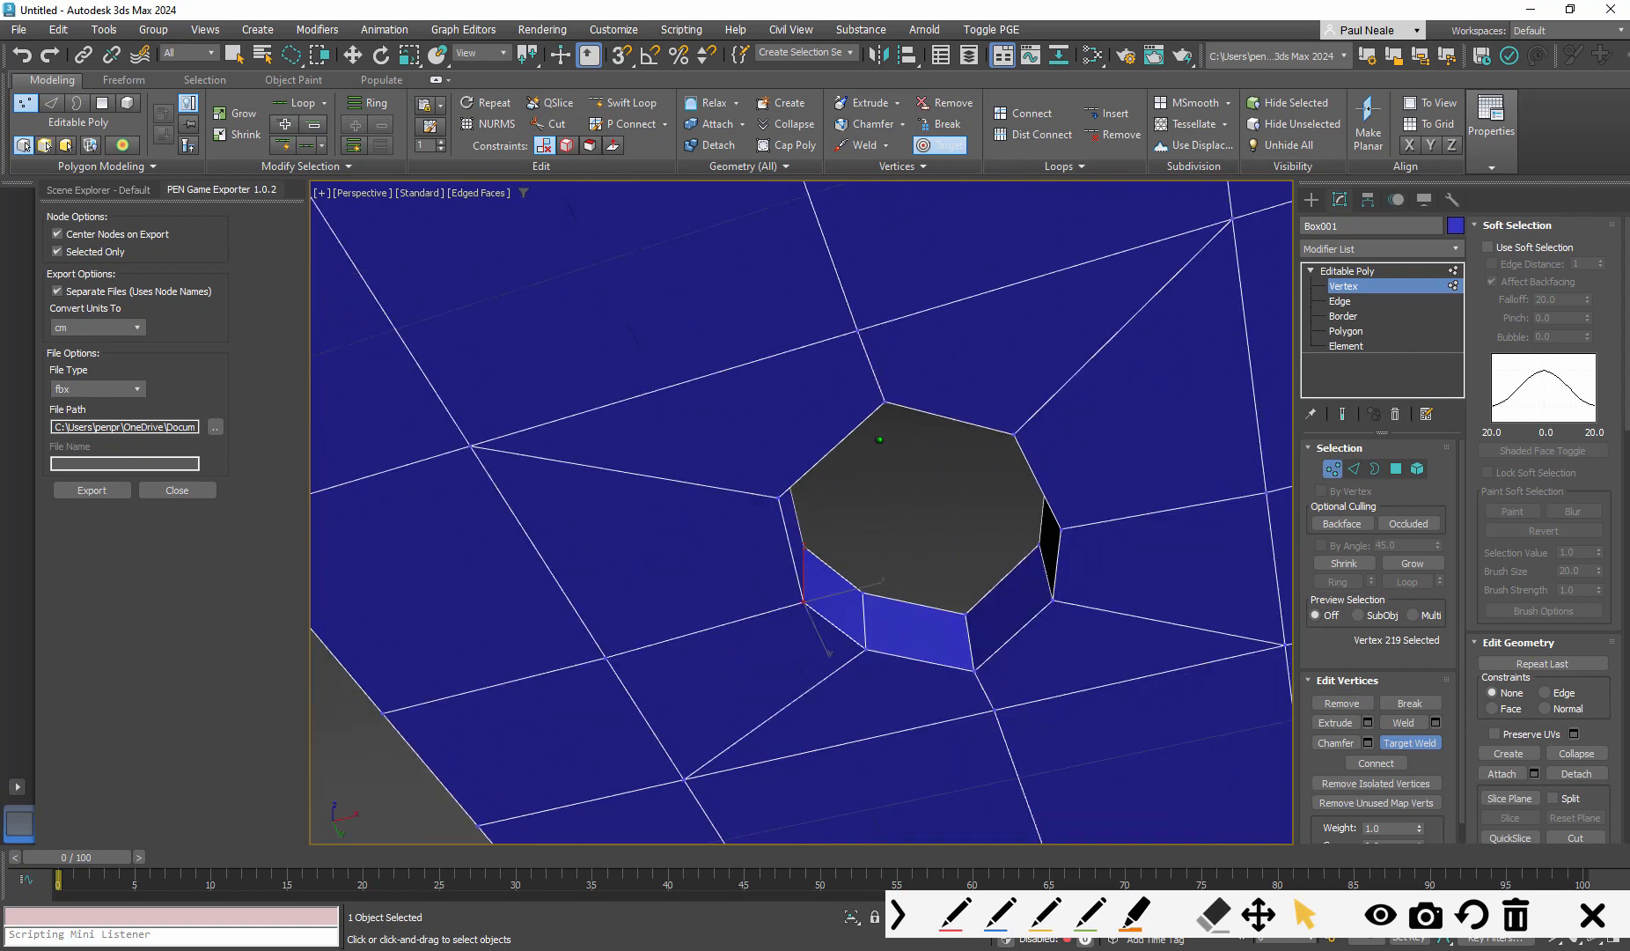
Select the edge loops around the knot hole's upper and lower rims
scroll(965, 653, down, 5)
alt+middle_drag(965, 653, 950, 746)
scroll(982, 603, down, 3)
scroll(997, 599, up, 5)
mouse_move(1009, 620)
alt+middle_down()
mouse_move(997, 599)
mouse_move(810, 519)
mouse_move(909, 547)
mouse_move(872, 601)
mouse_move(884, 509)
alt+middle_up()
scroll(876, 567, up, 3)
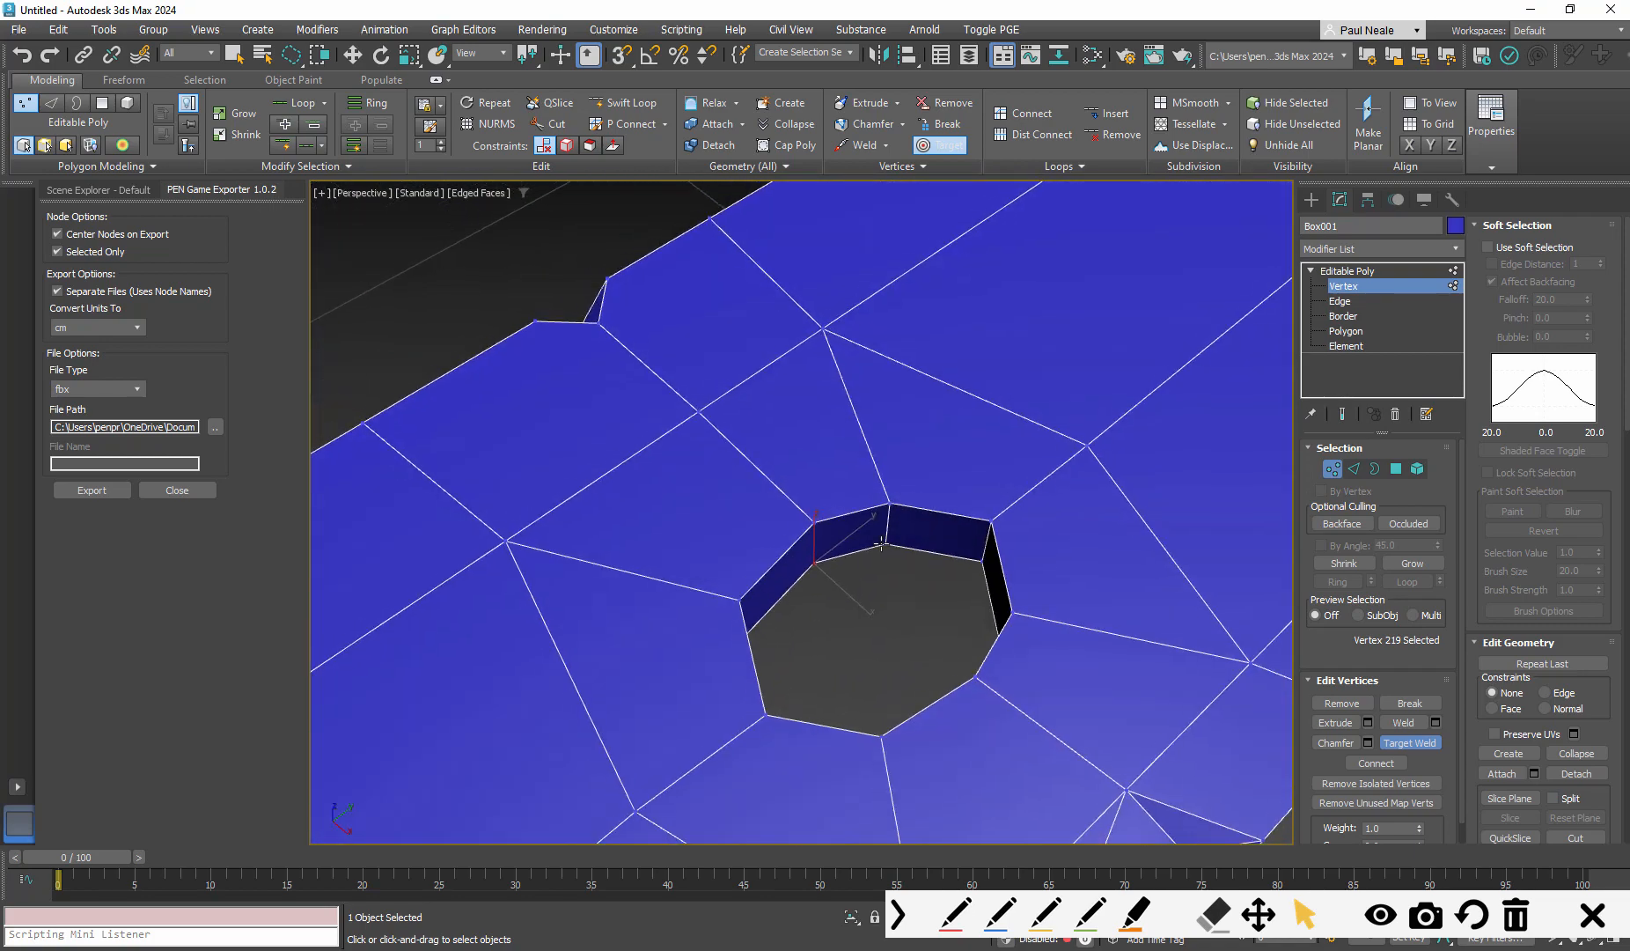
key(2)
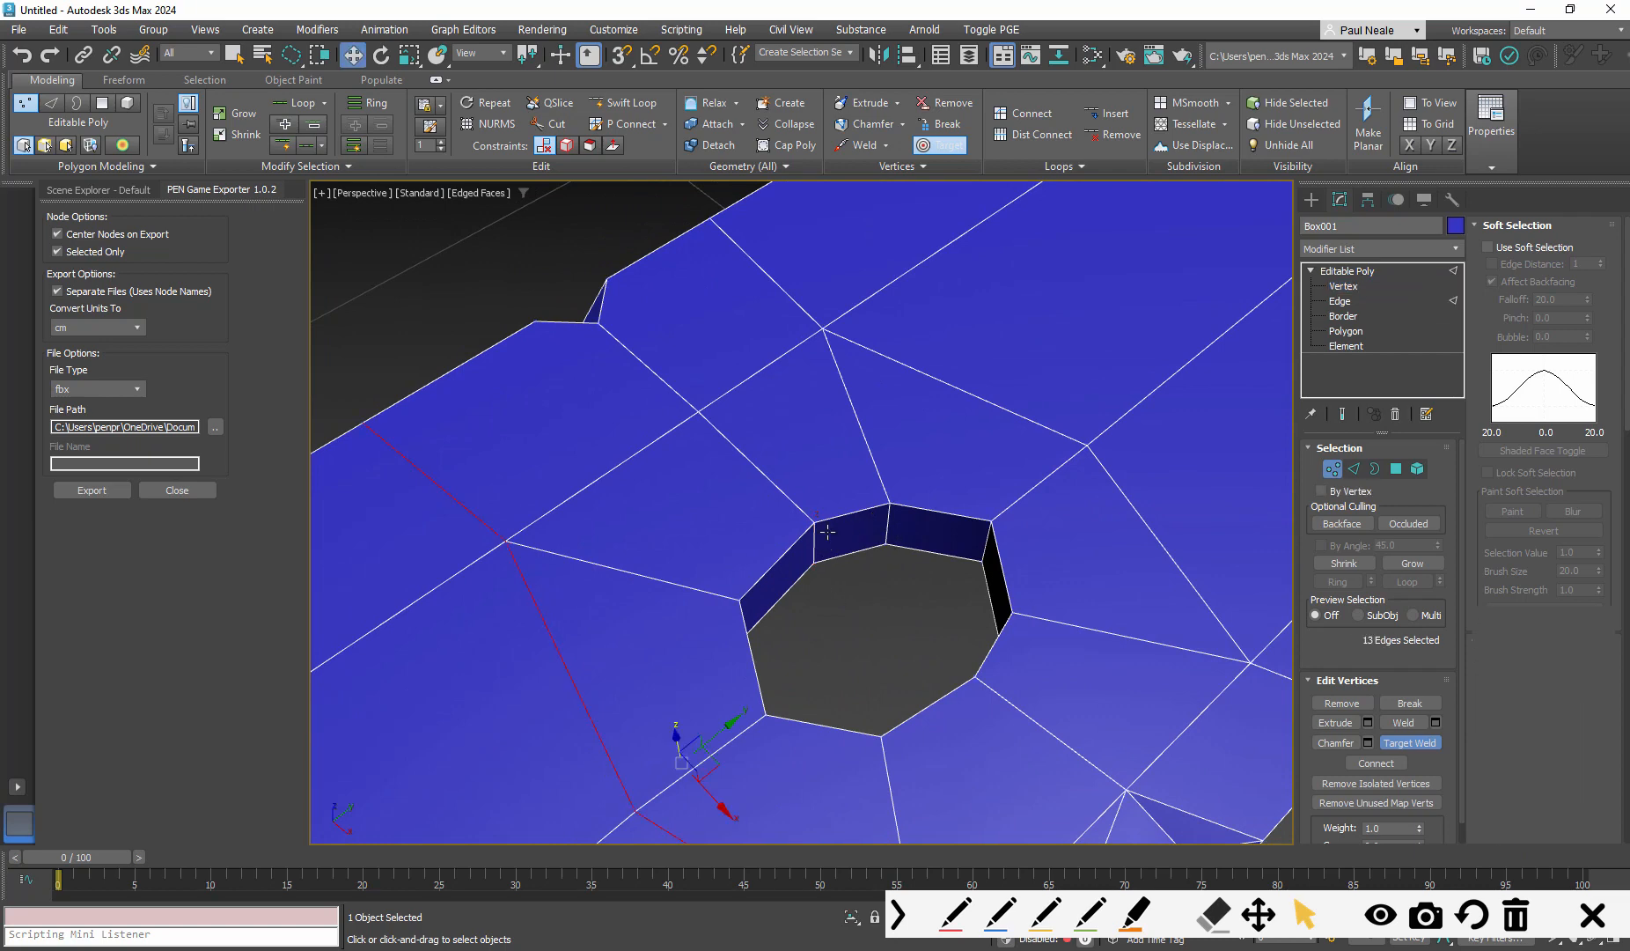
key(w)
double_click(847, 514)
alt+middle_drag(847, 519, 853, 590)
scroll(837, 510, up, 1)
middle_drag(750, 643, 863, 551)
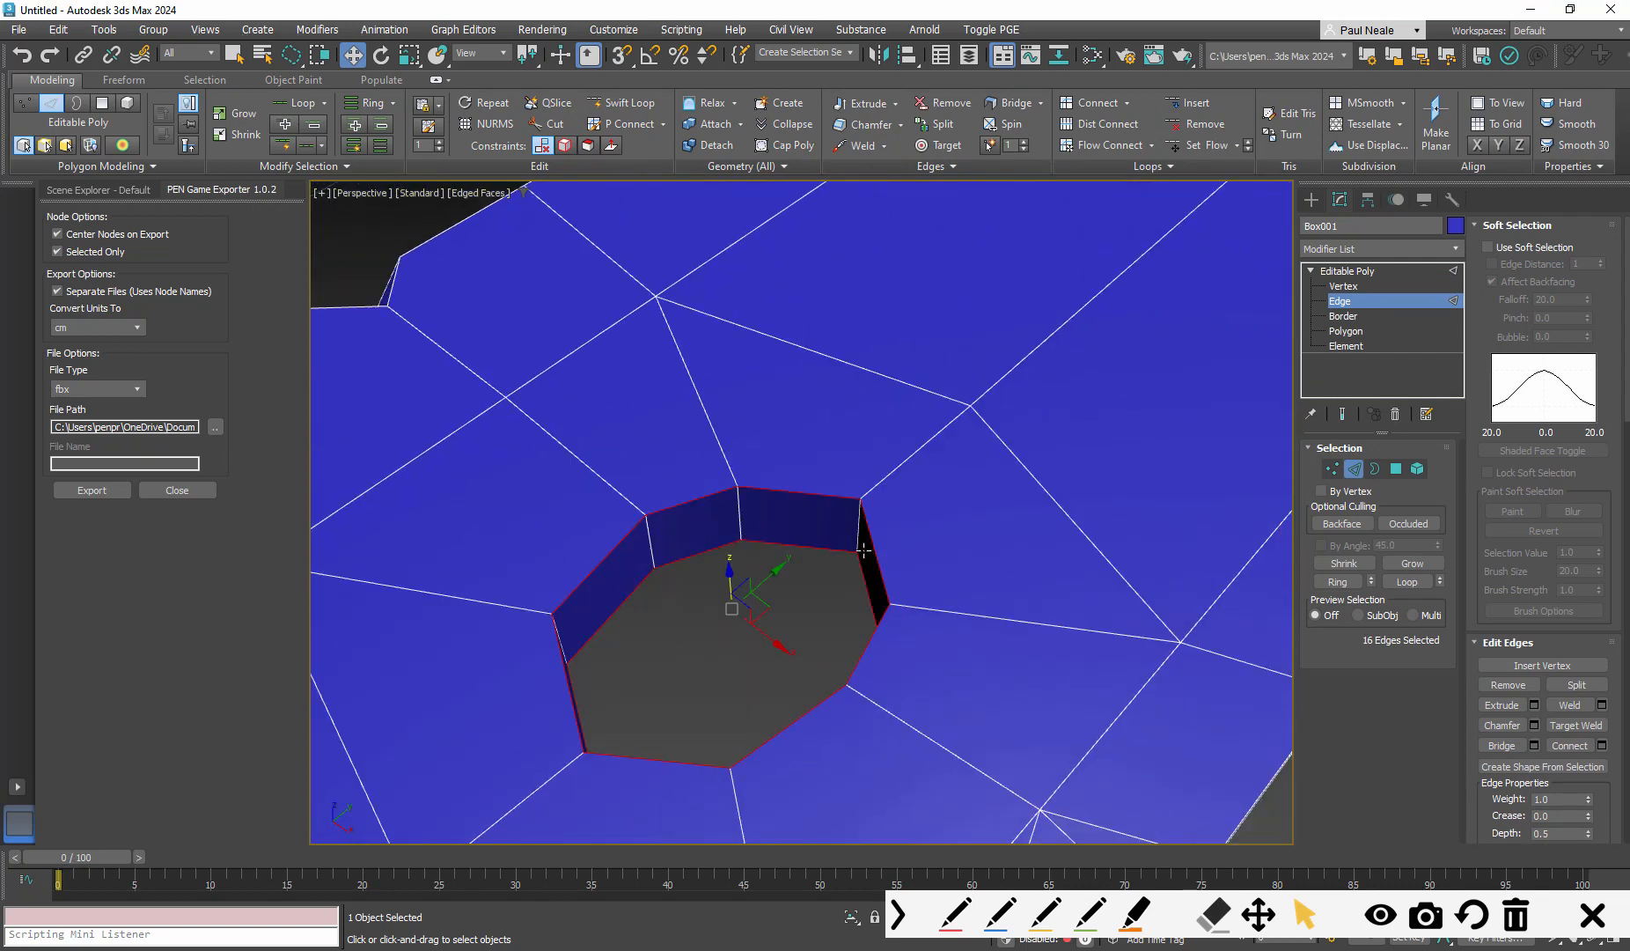
middle_drag(748, 602, 849, 543)
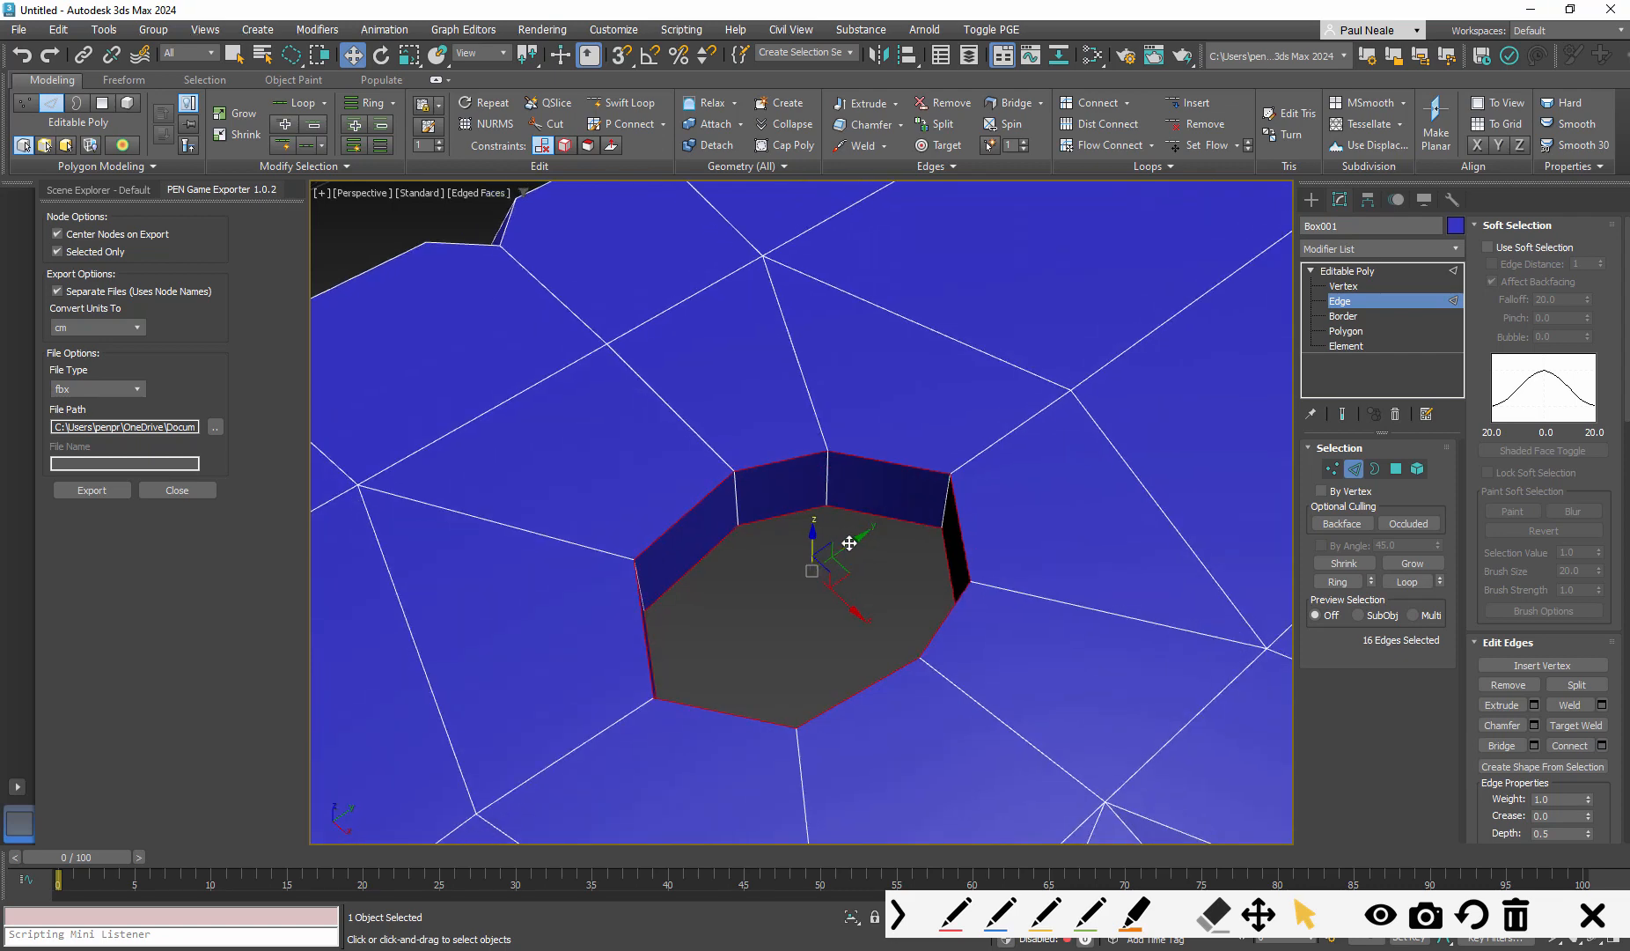
Chamfer the hole's rim edges by 0.079 with 0 connect edge segments
shift+click(874, 127)
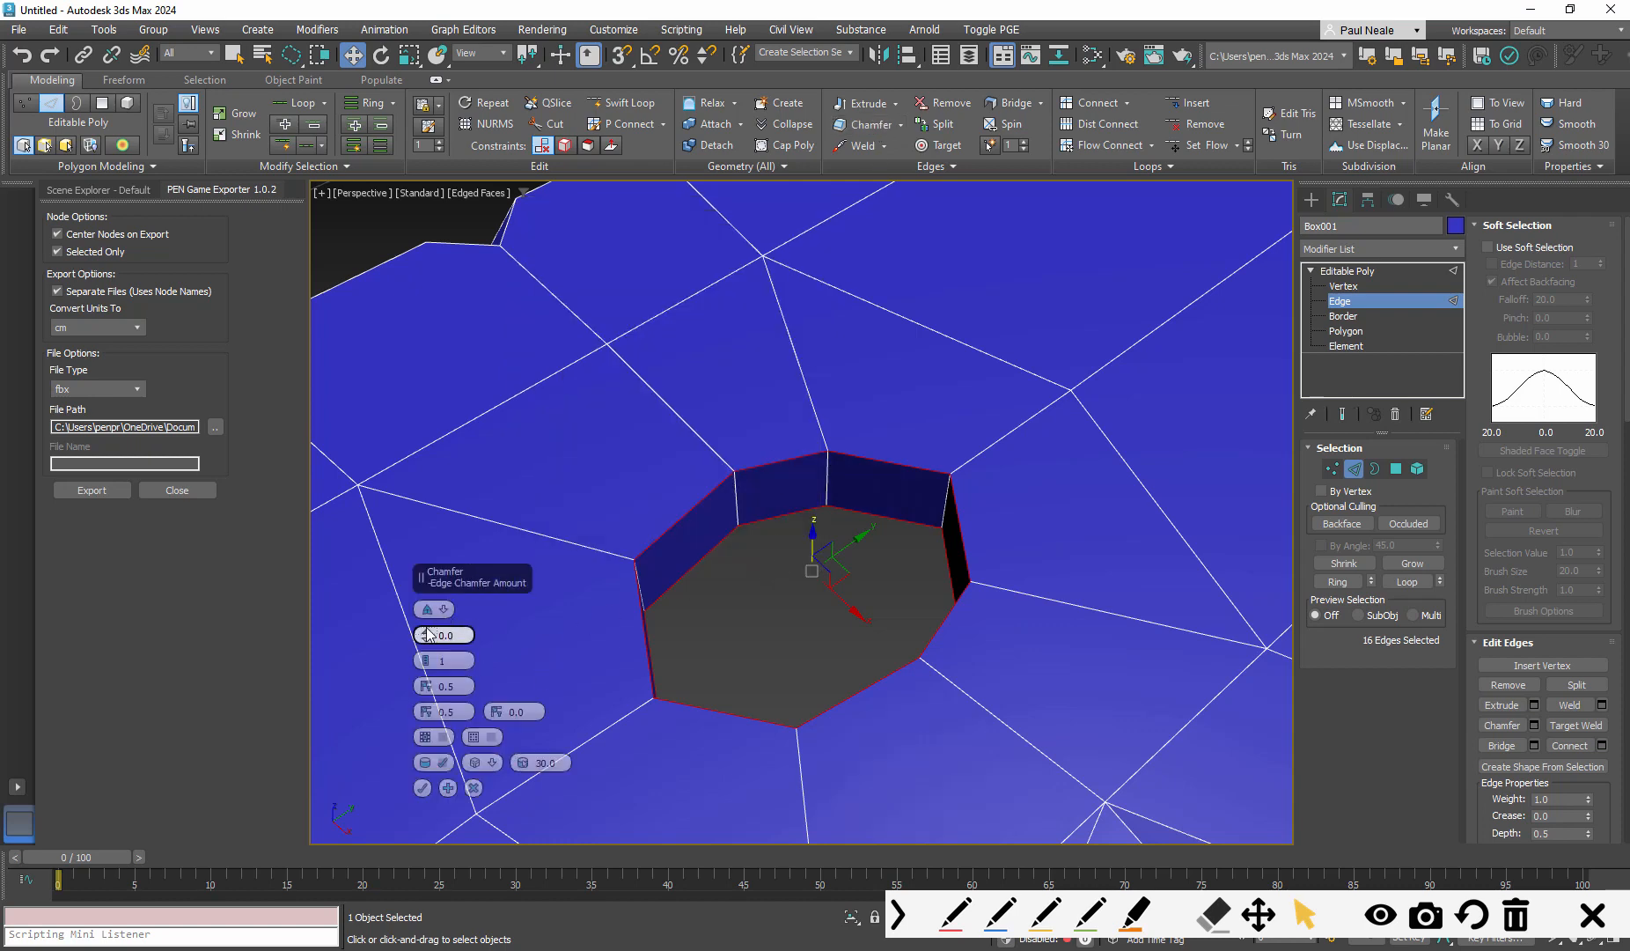
drag(428, 634, 427, 622)
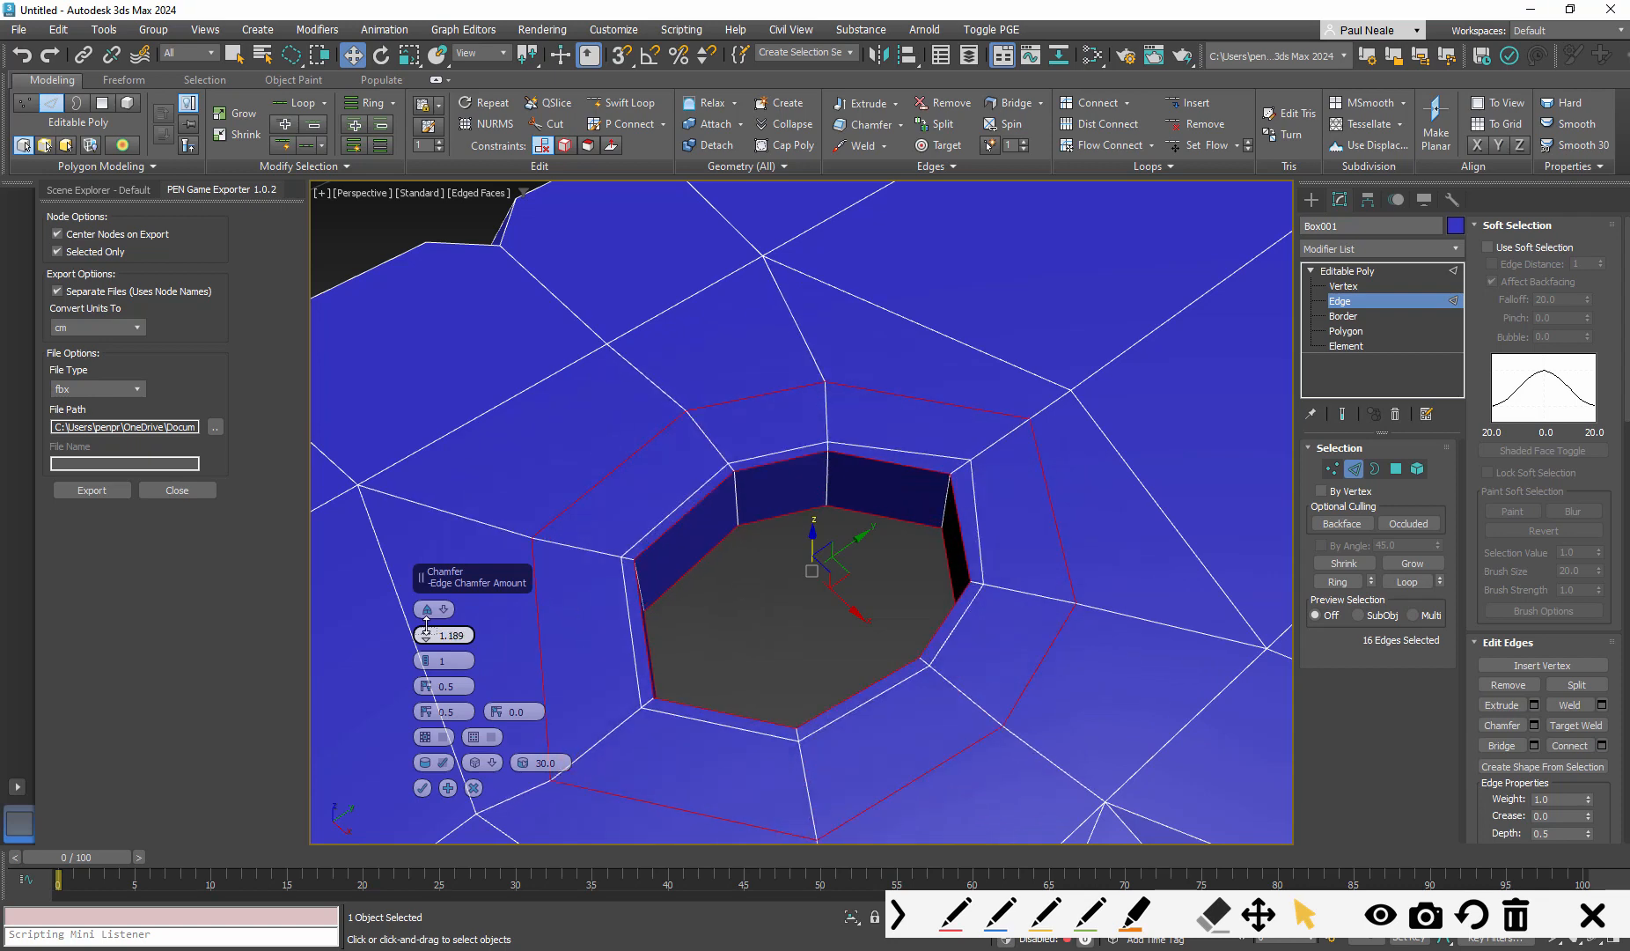
click(427, 666)
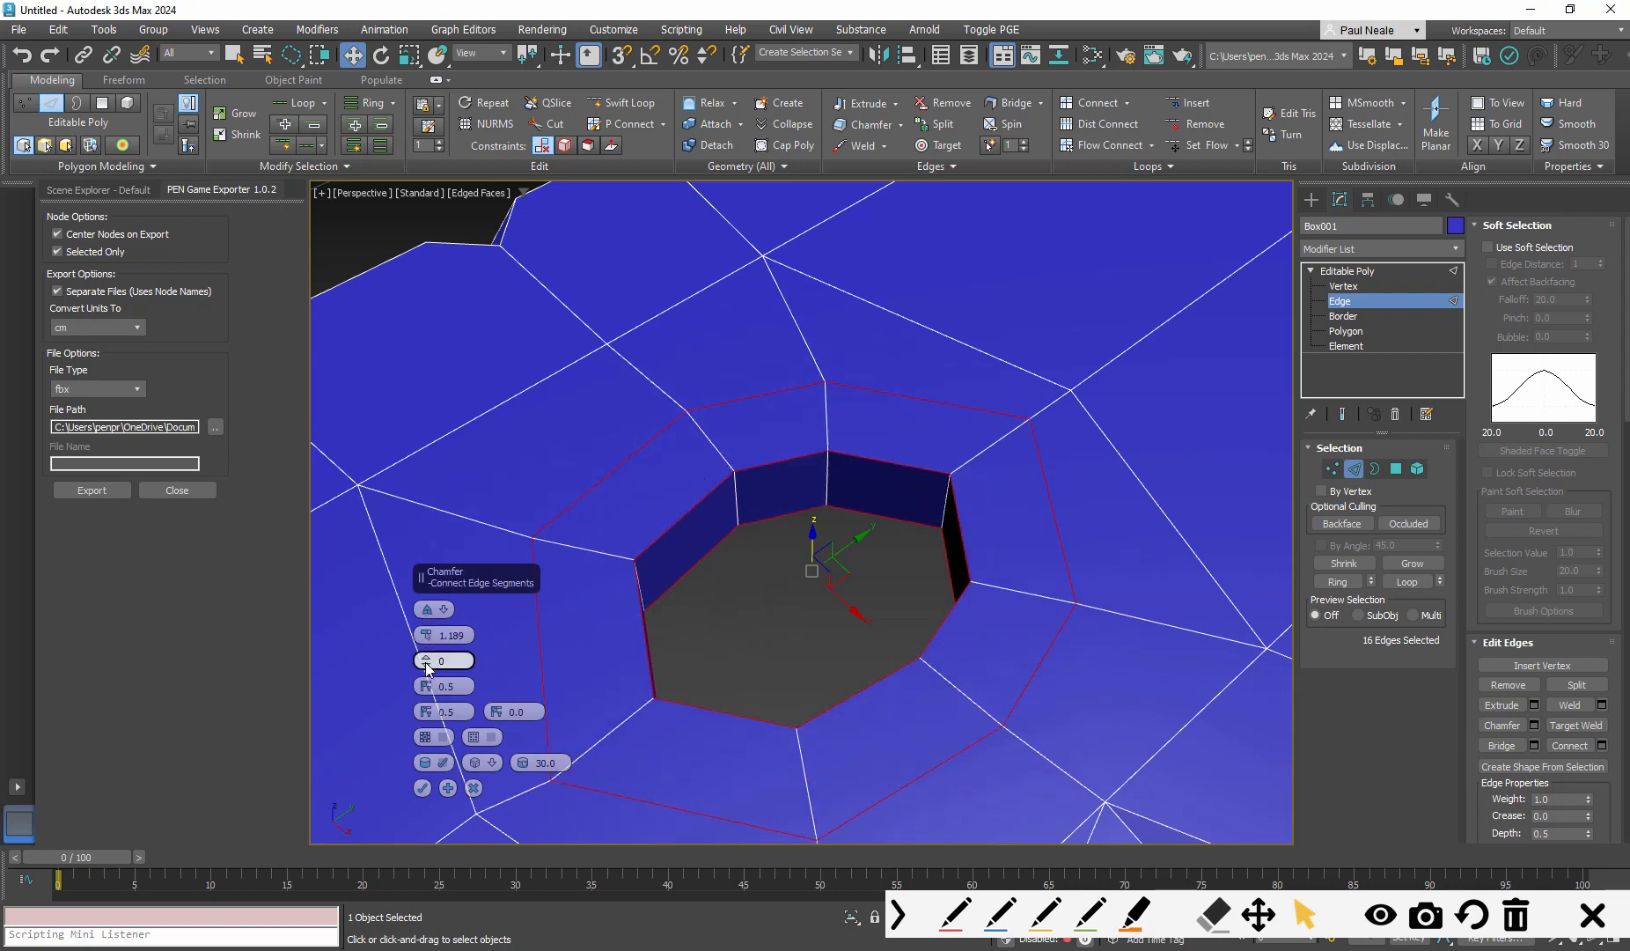
drag(427, 635, 429, 653)
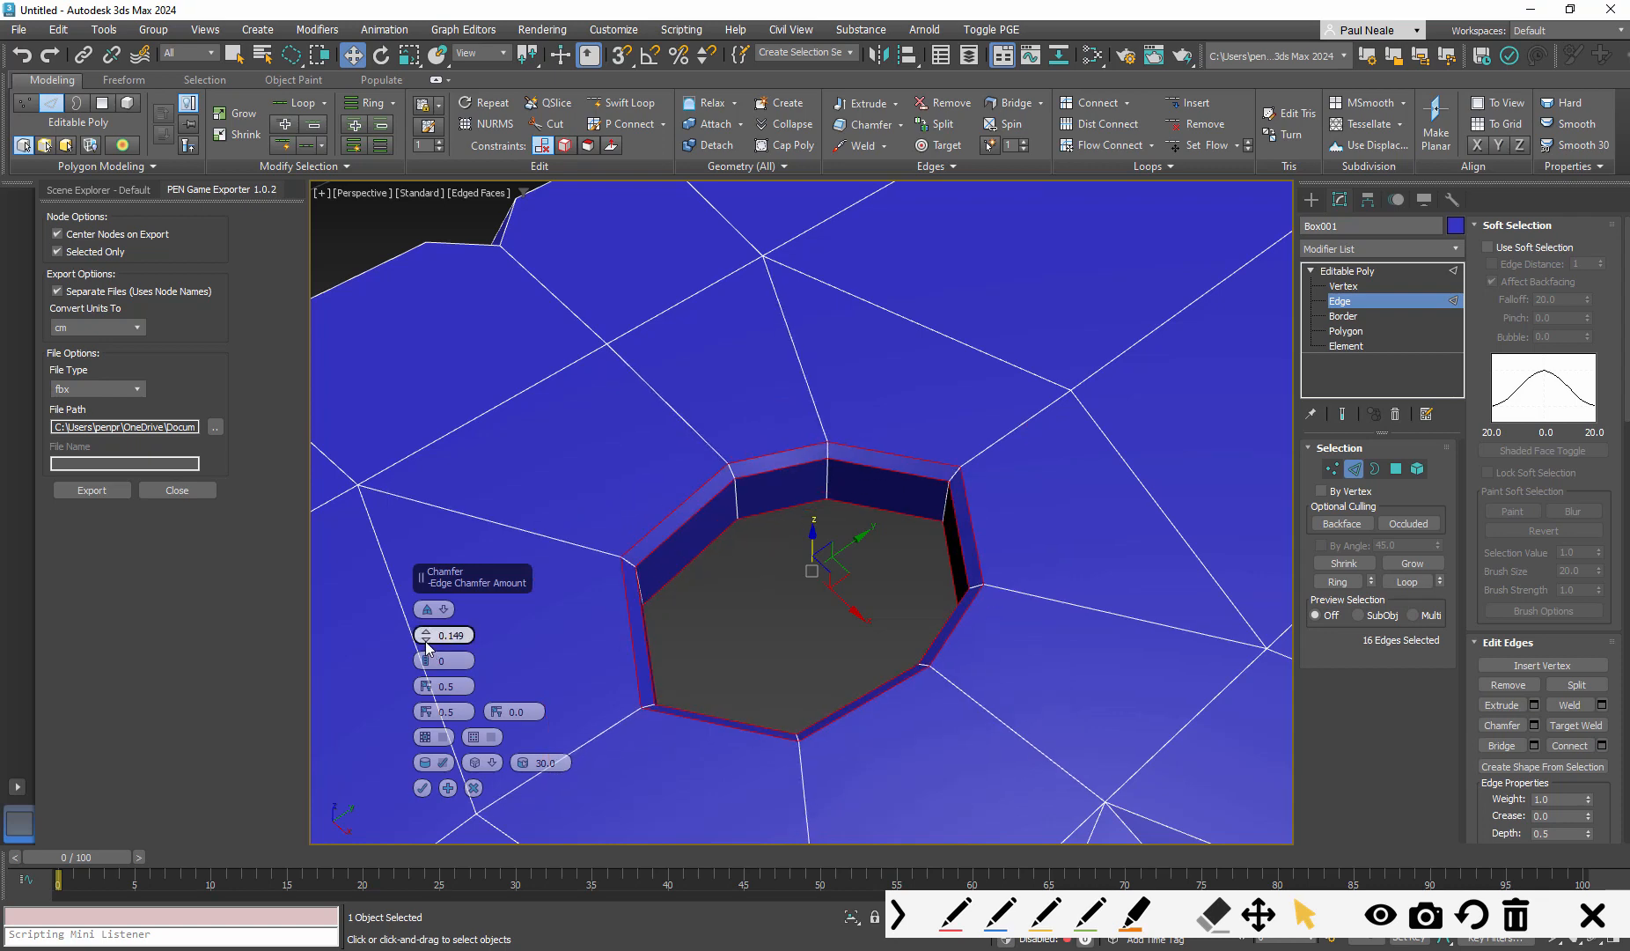
drag(427, 647, 428, 656)
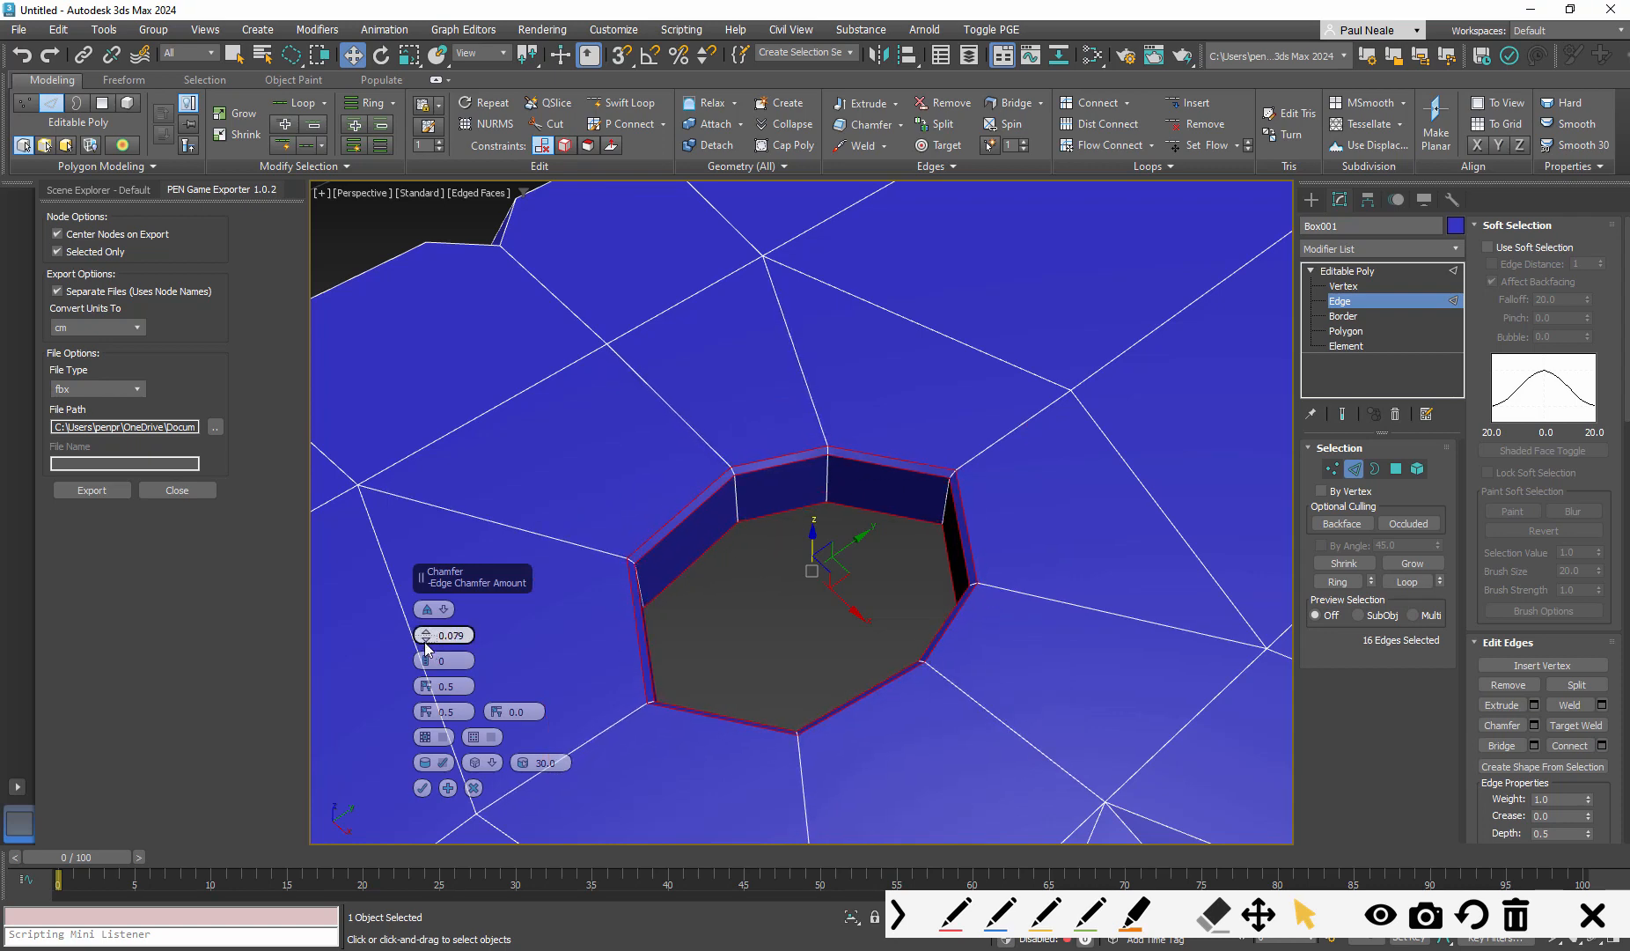
alt+middle_drag(872, 616, 837, 564)
scroll(903, 655, down, 5)
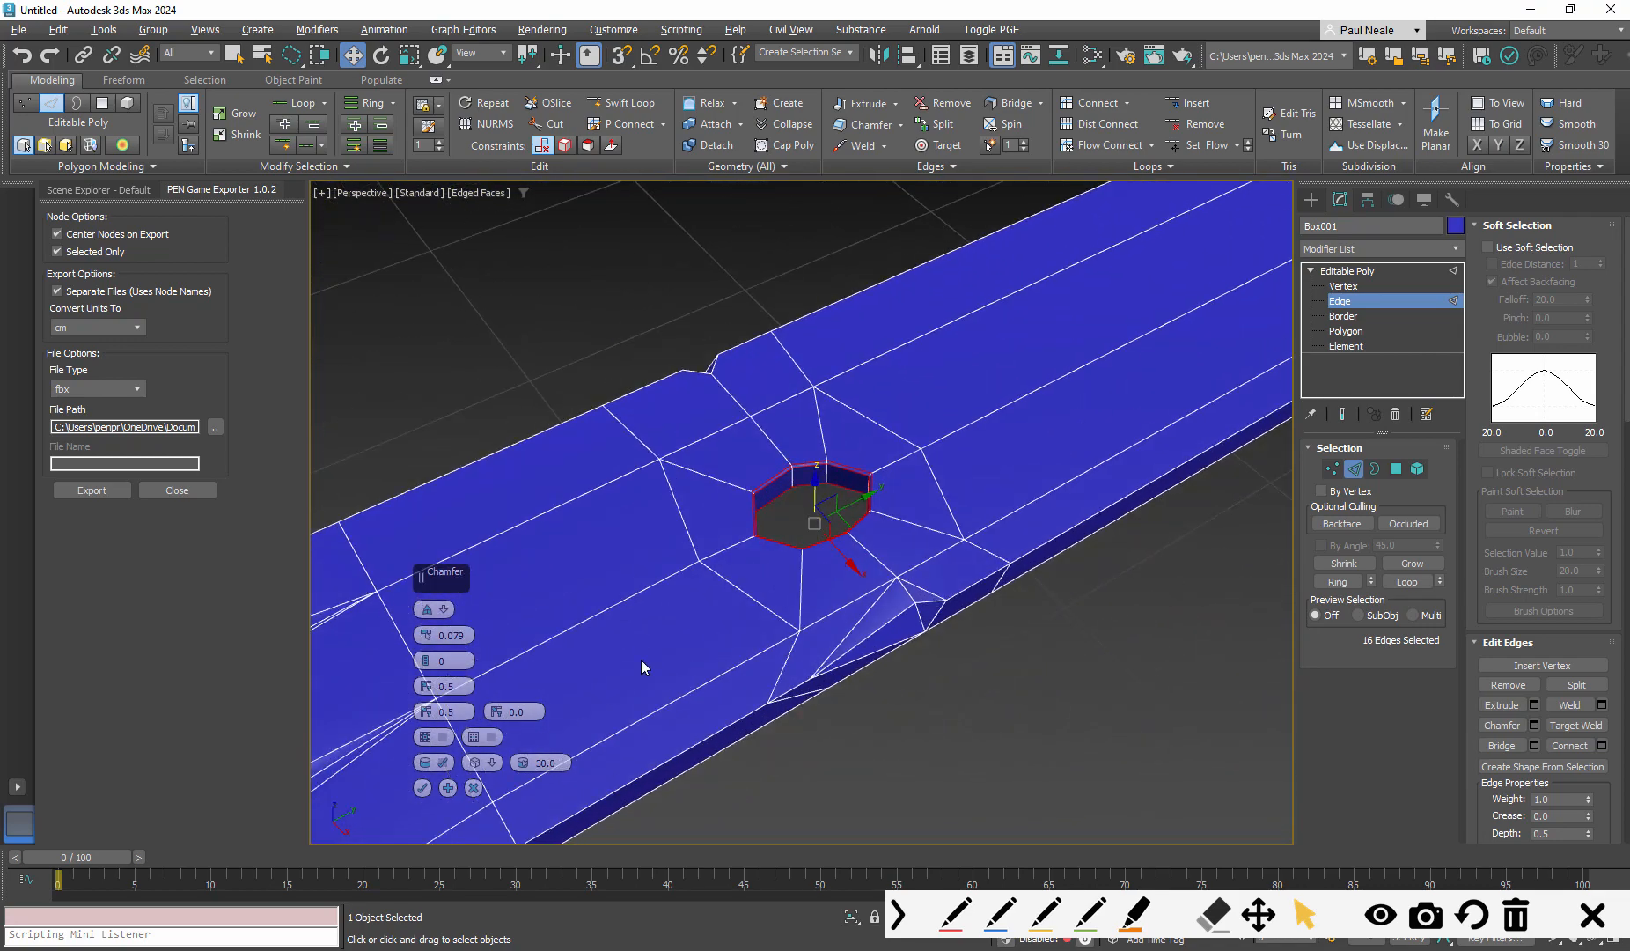
click(424, 788)
Switch the viewport to High Quality shading, inspect the plank and leave edge editing
alt+middle_drag(818, 651, 424, 197)
scroll(828, 660, down, 3)
click(424, 197)
click(431, 227)
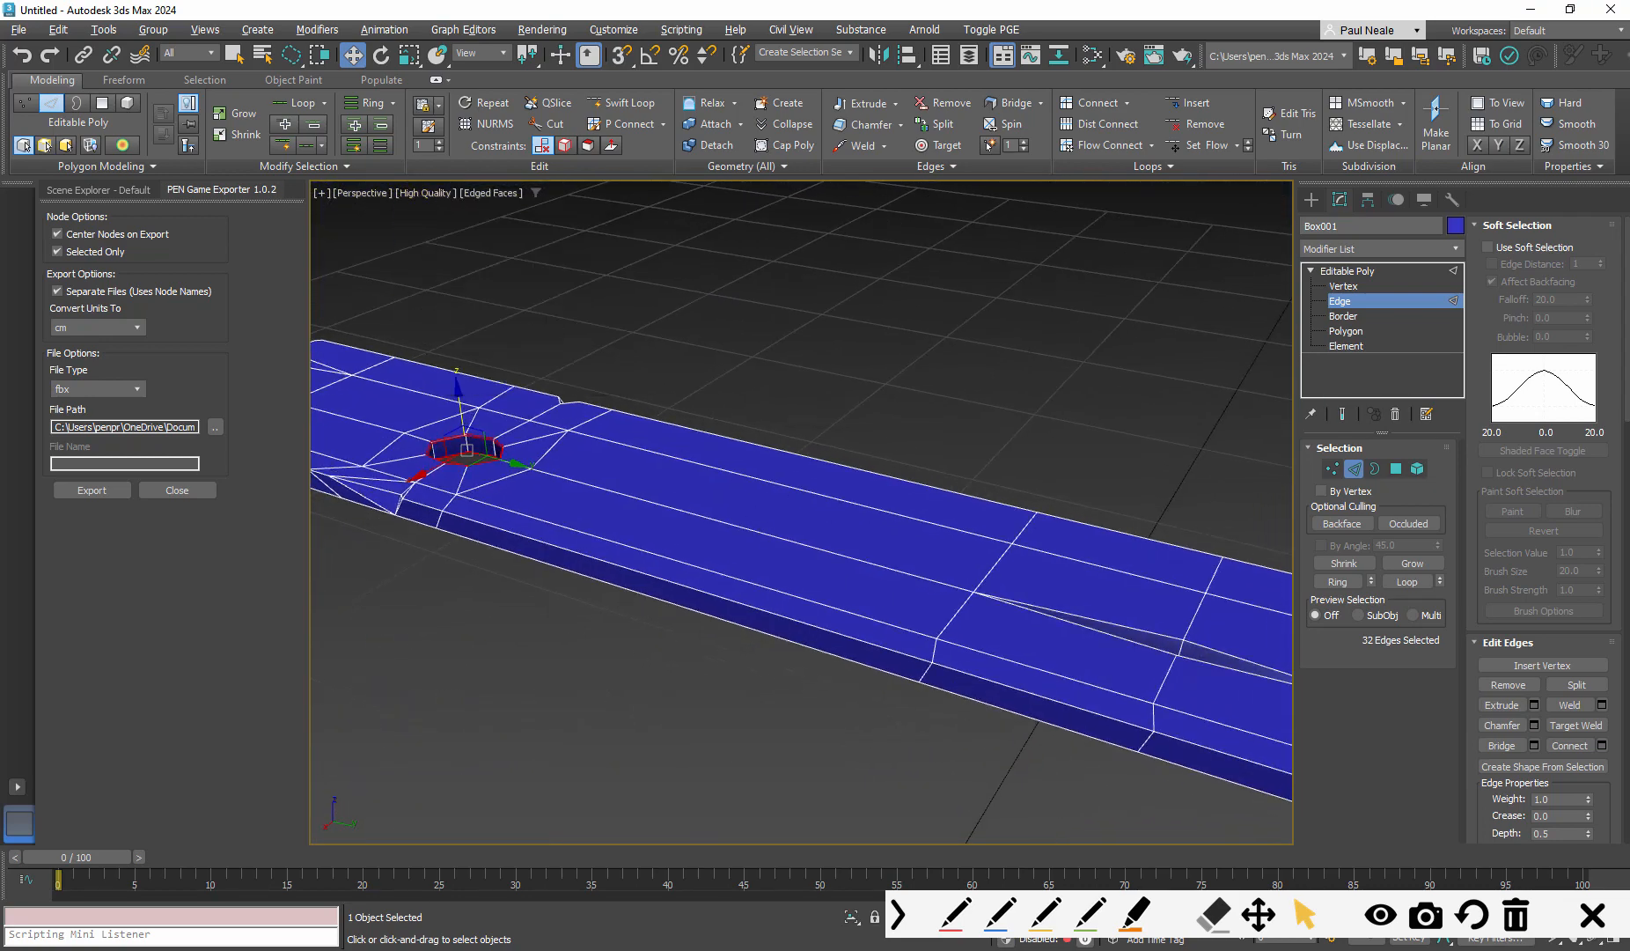
scroll(792, 543, down, 3)
alt+middle_drag(791, 543, 947, 505)
key(2)
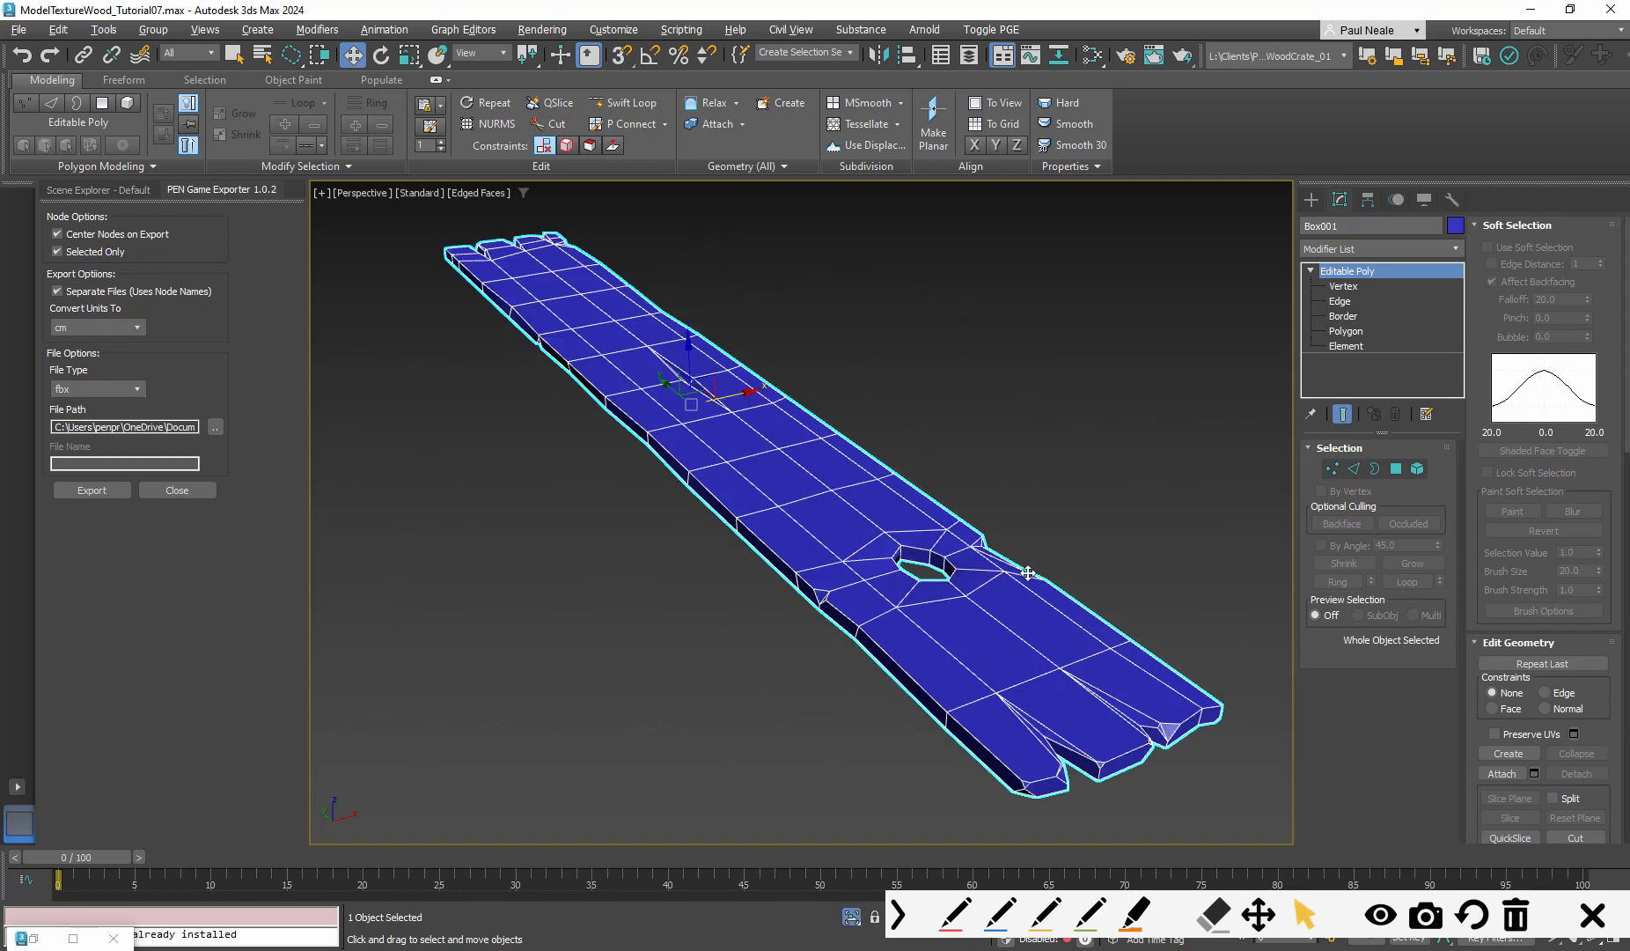
Examine the plank's splintered ends and the chamfered corner chips up close from several angles
alt+middle_drag(1144, 558, 1049, 572)
alt+middle_drag(914, 621, 1017, 470)
scroll(1017, 462, up, 10)
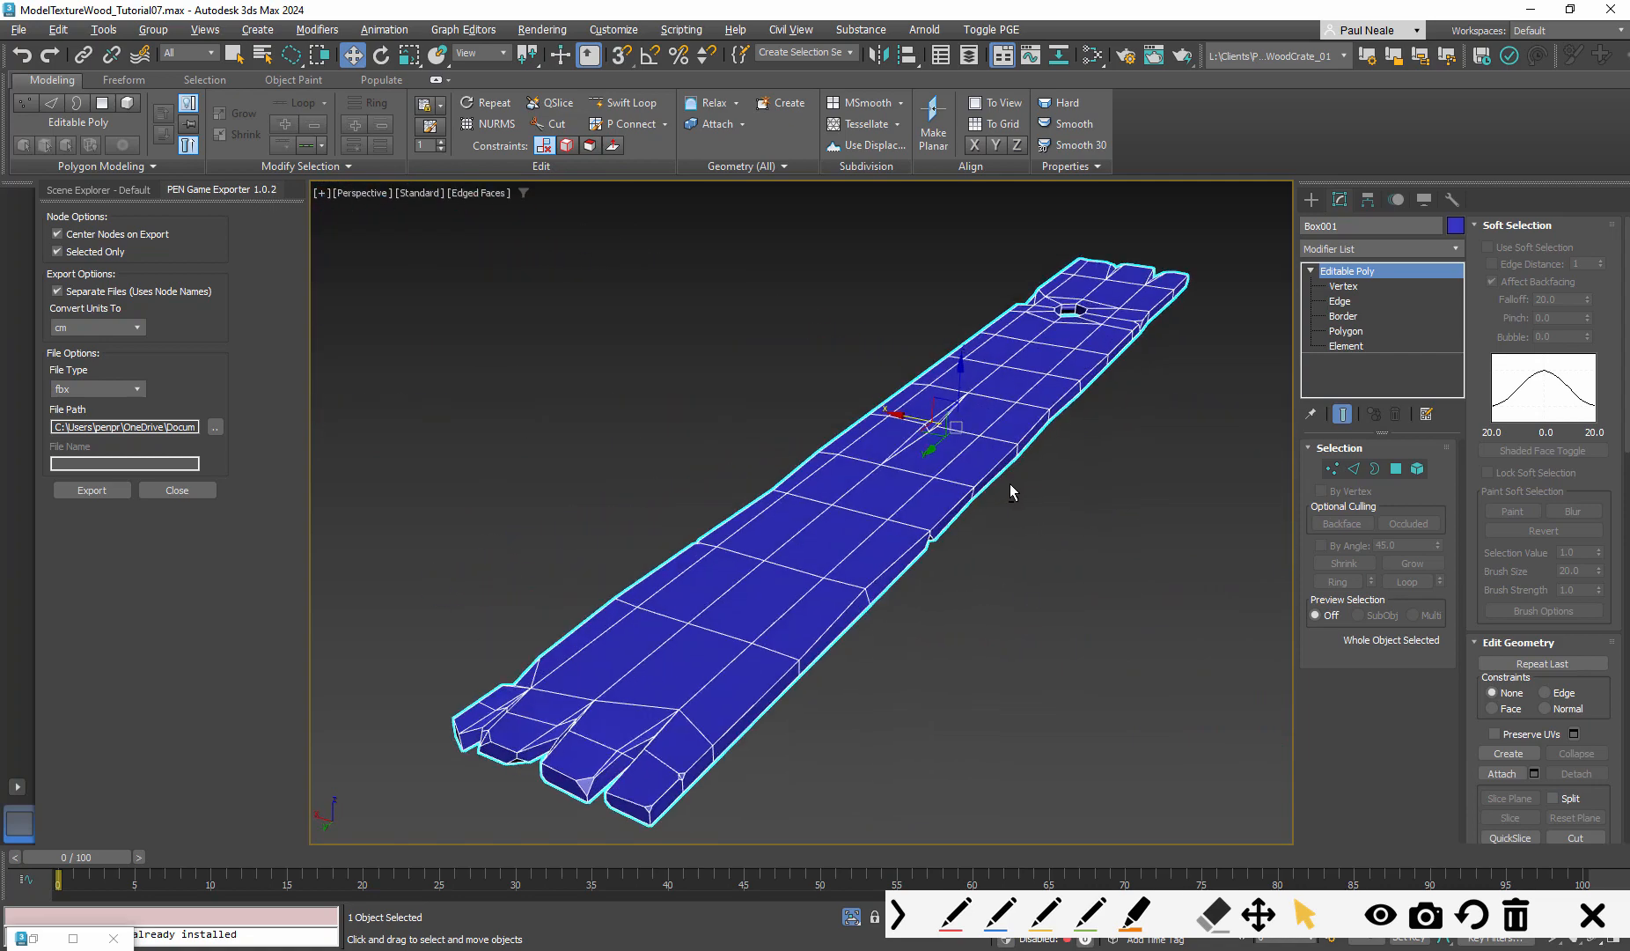
alt+middle_drag(967, 539, 644, 454)
scroll(644, 453, up, 1)
middle_drag(806, 512, 952, 519)
scroll(952, 553, up, 5)
scroll(951, 553, up, 3)
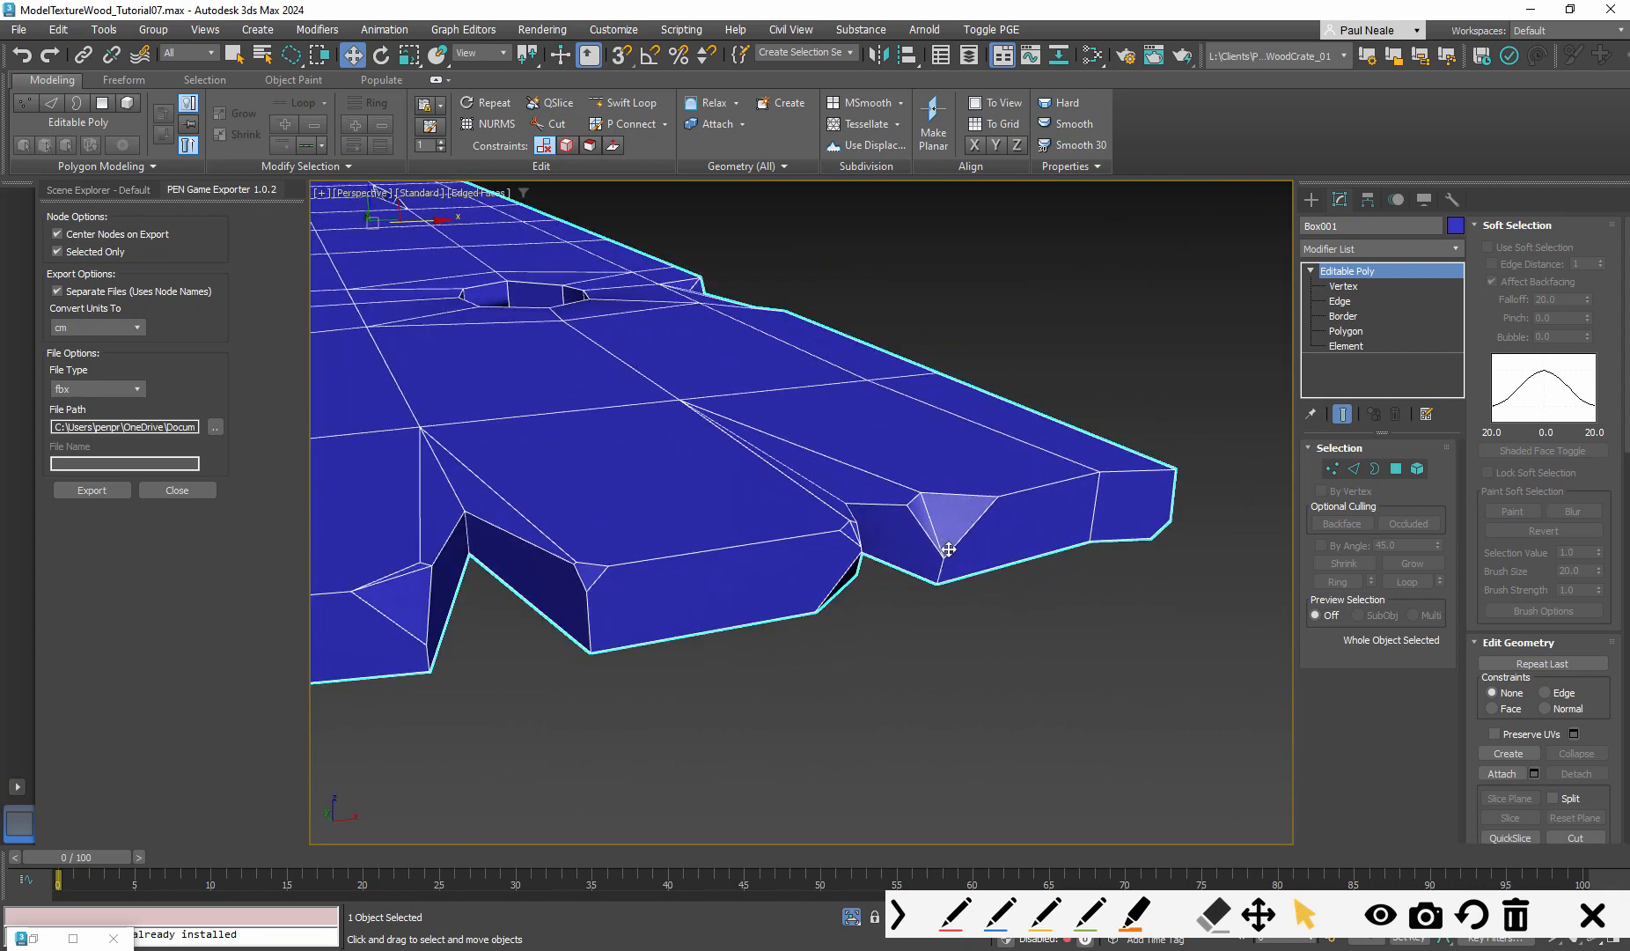
scroll(958, 533, up, 3)
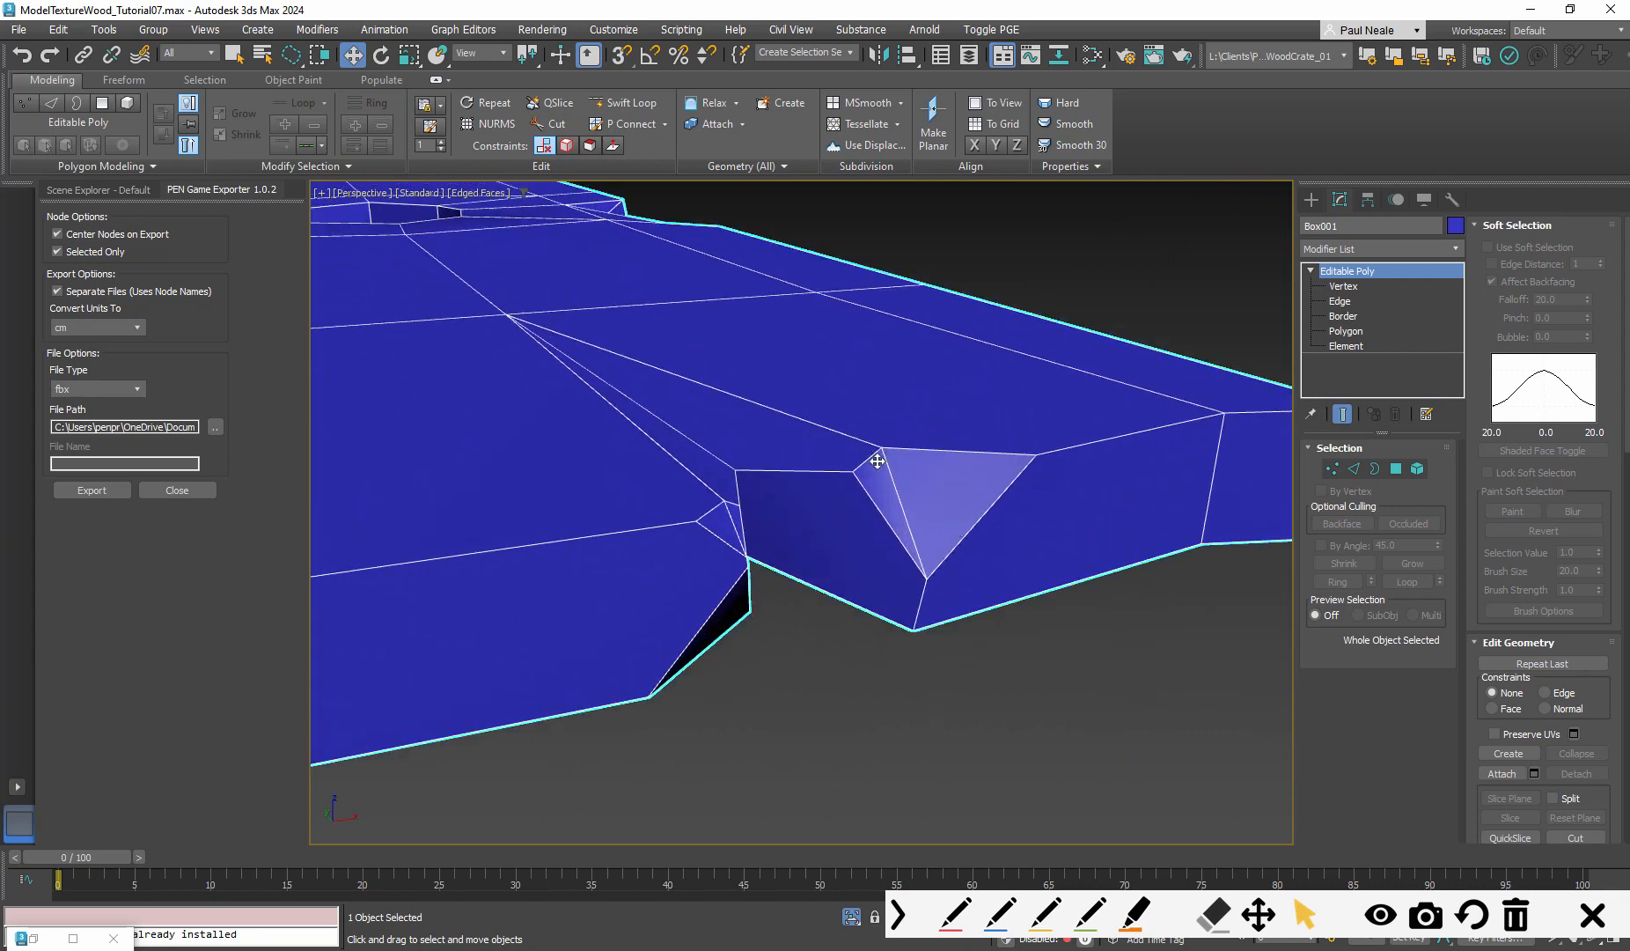
middle_drag(948, 514, 865, 436)
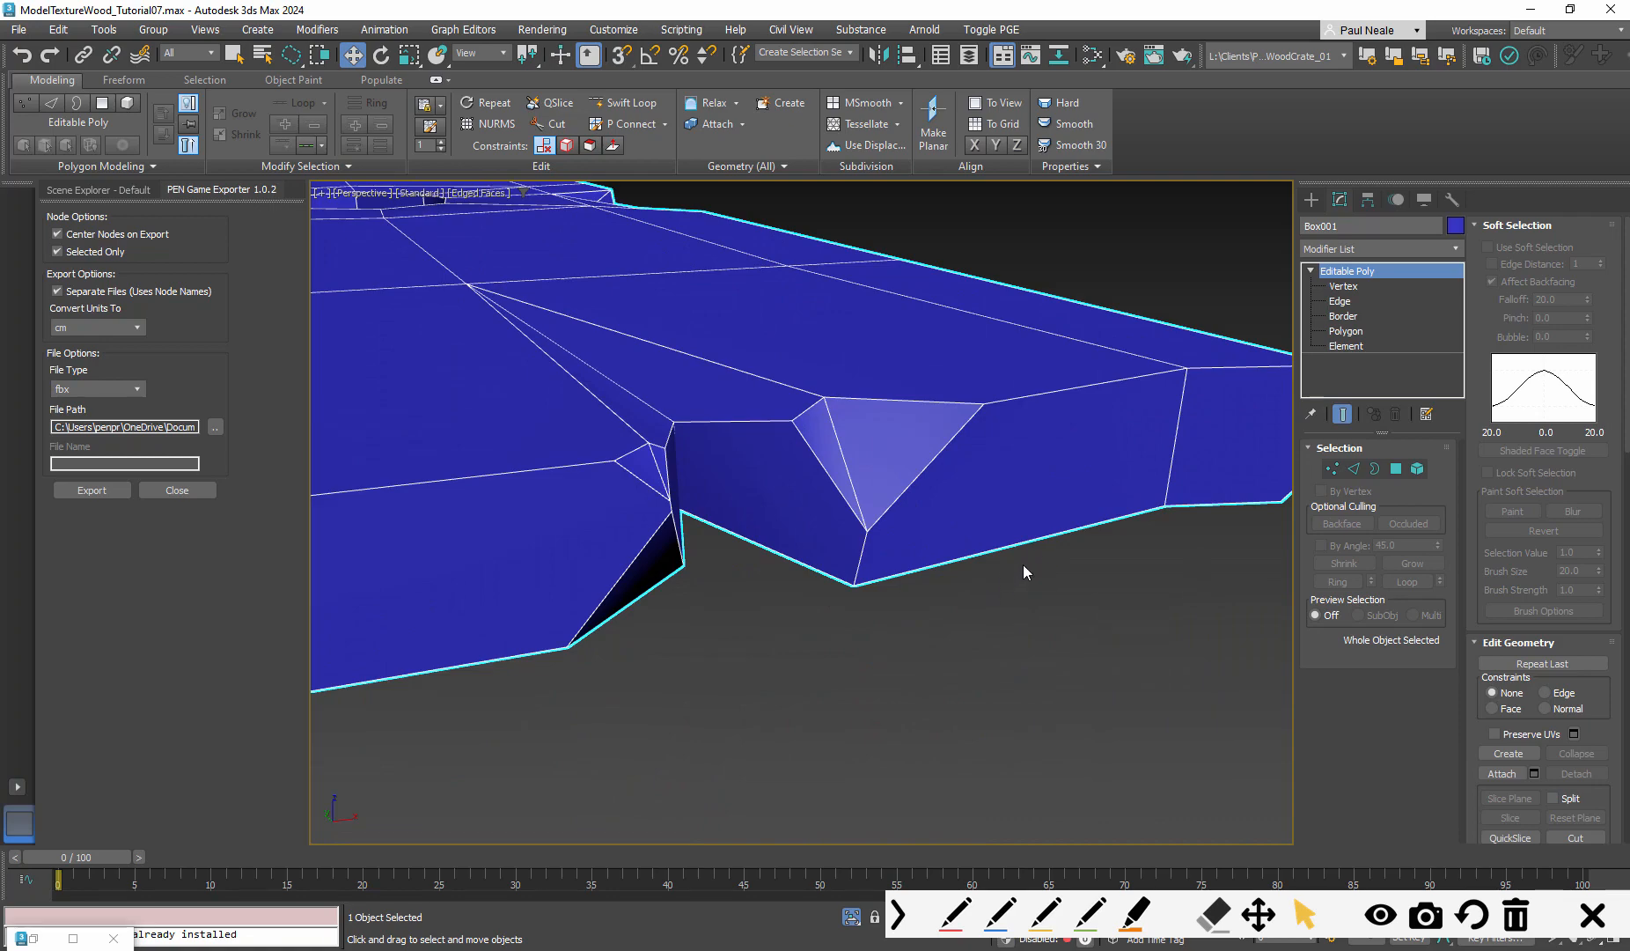
Add an Unwrap UVW modifier to the whole plank
scroll(1024, 572, down, 5)
alt+middle_drag(1024, 572, 1008, 581)
middle_drag(902, 528, 1055, 602)
scroll(1094, 629, down, 2)
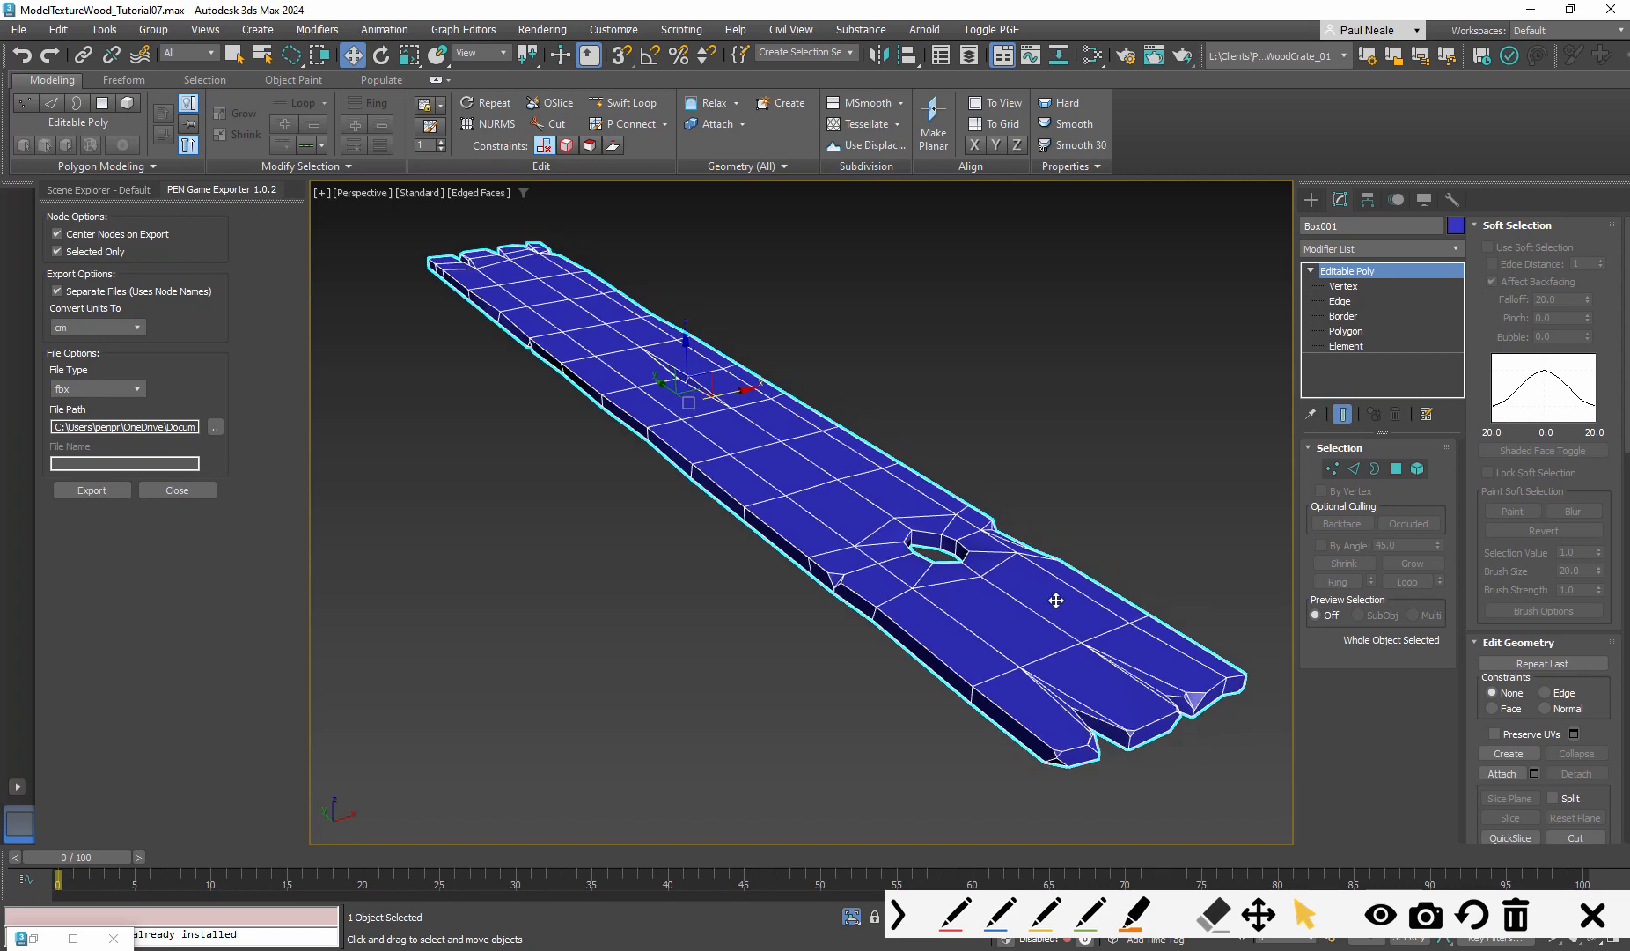
text(xunwrap)
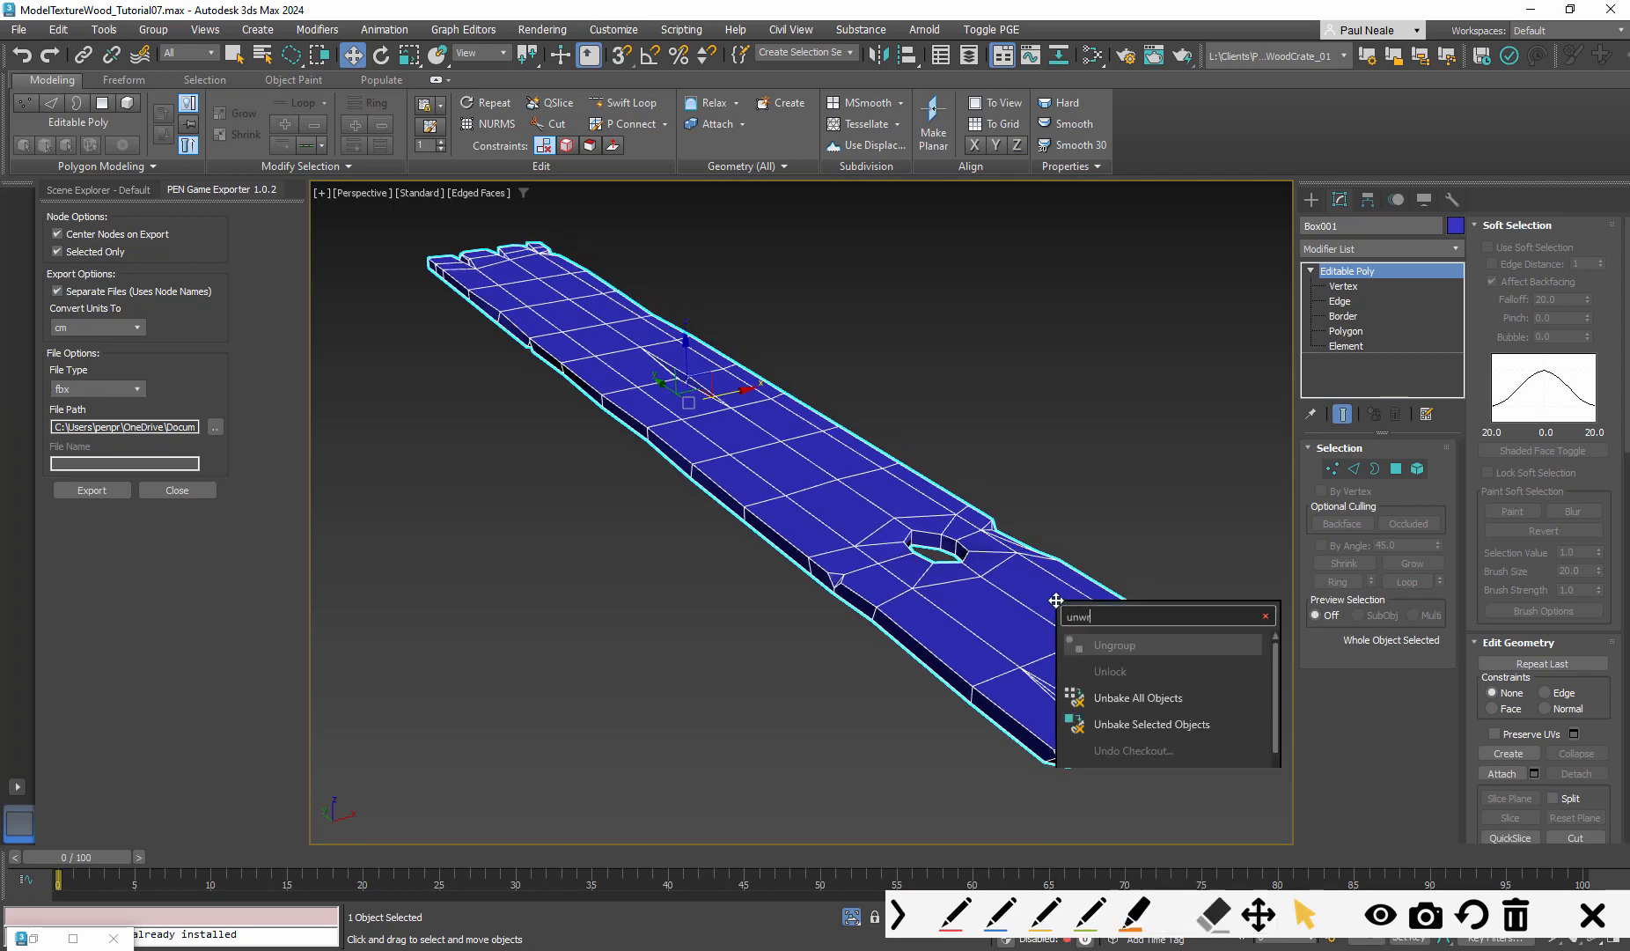
key(Return)
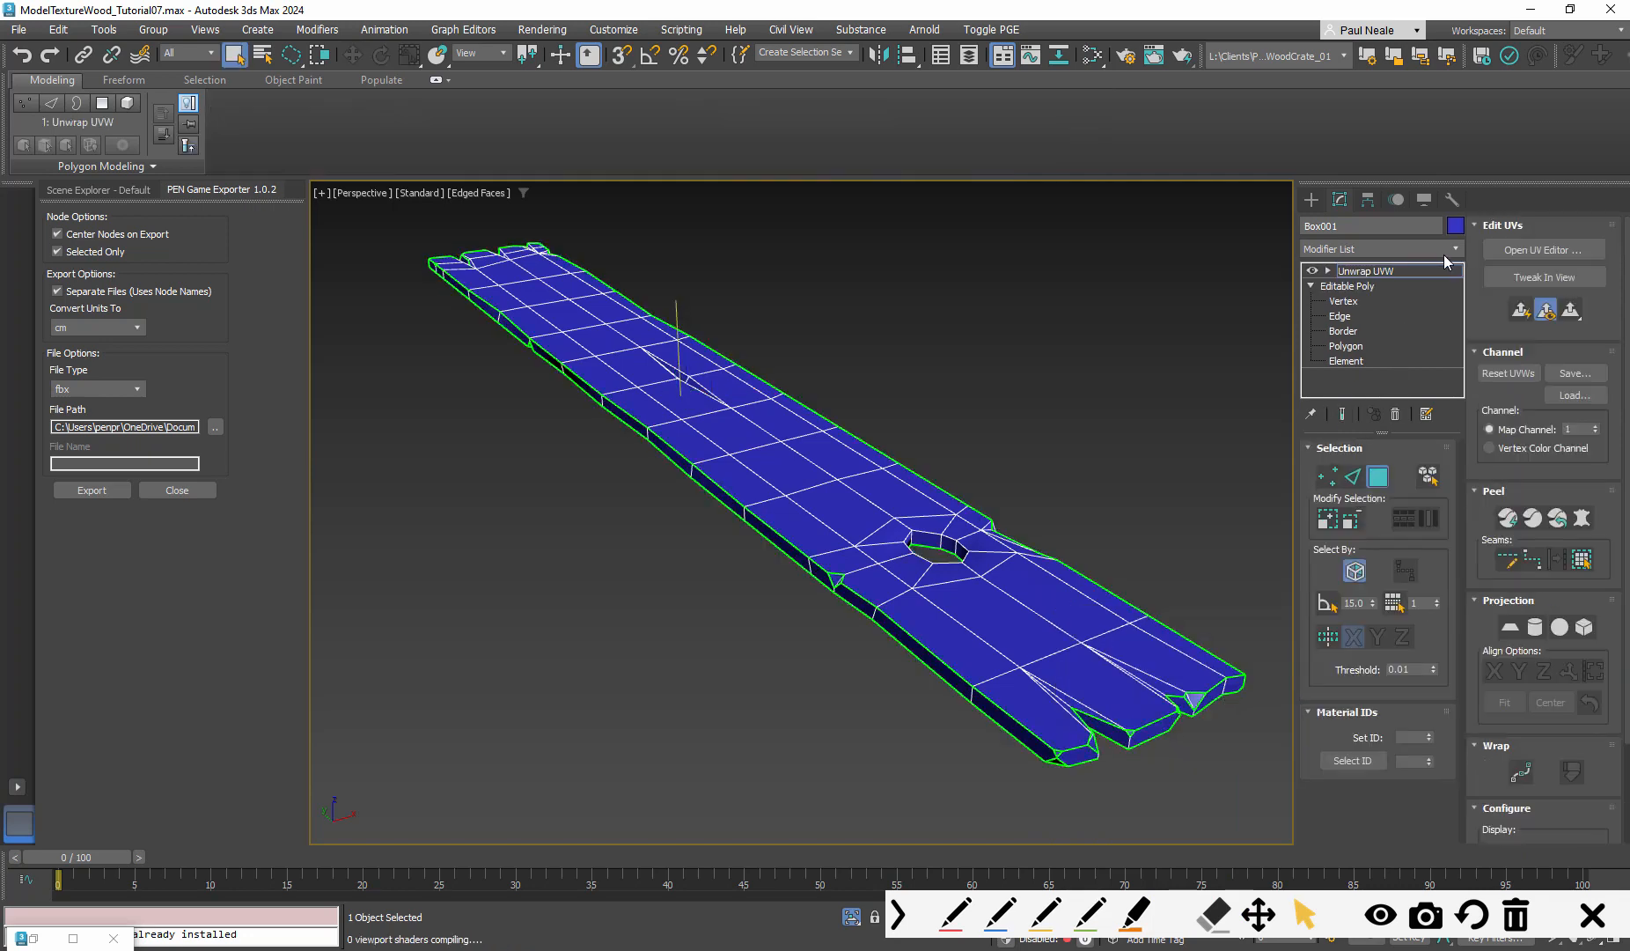
Open the plank's UV editor and move its window aside so the model stays visible
alt+middle_drag(1155, 587, 1094, 560)
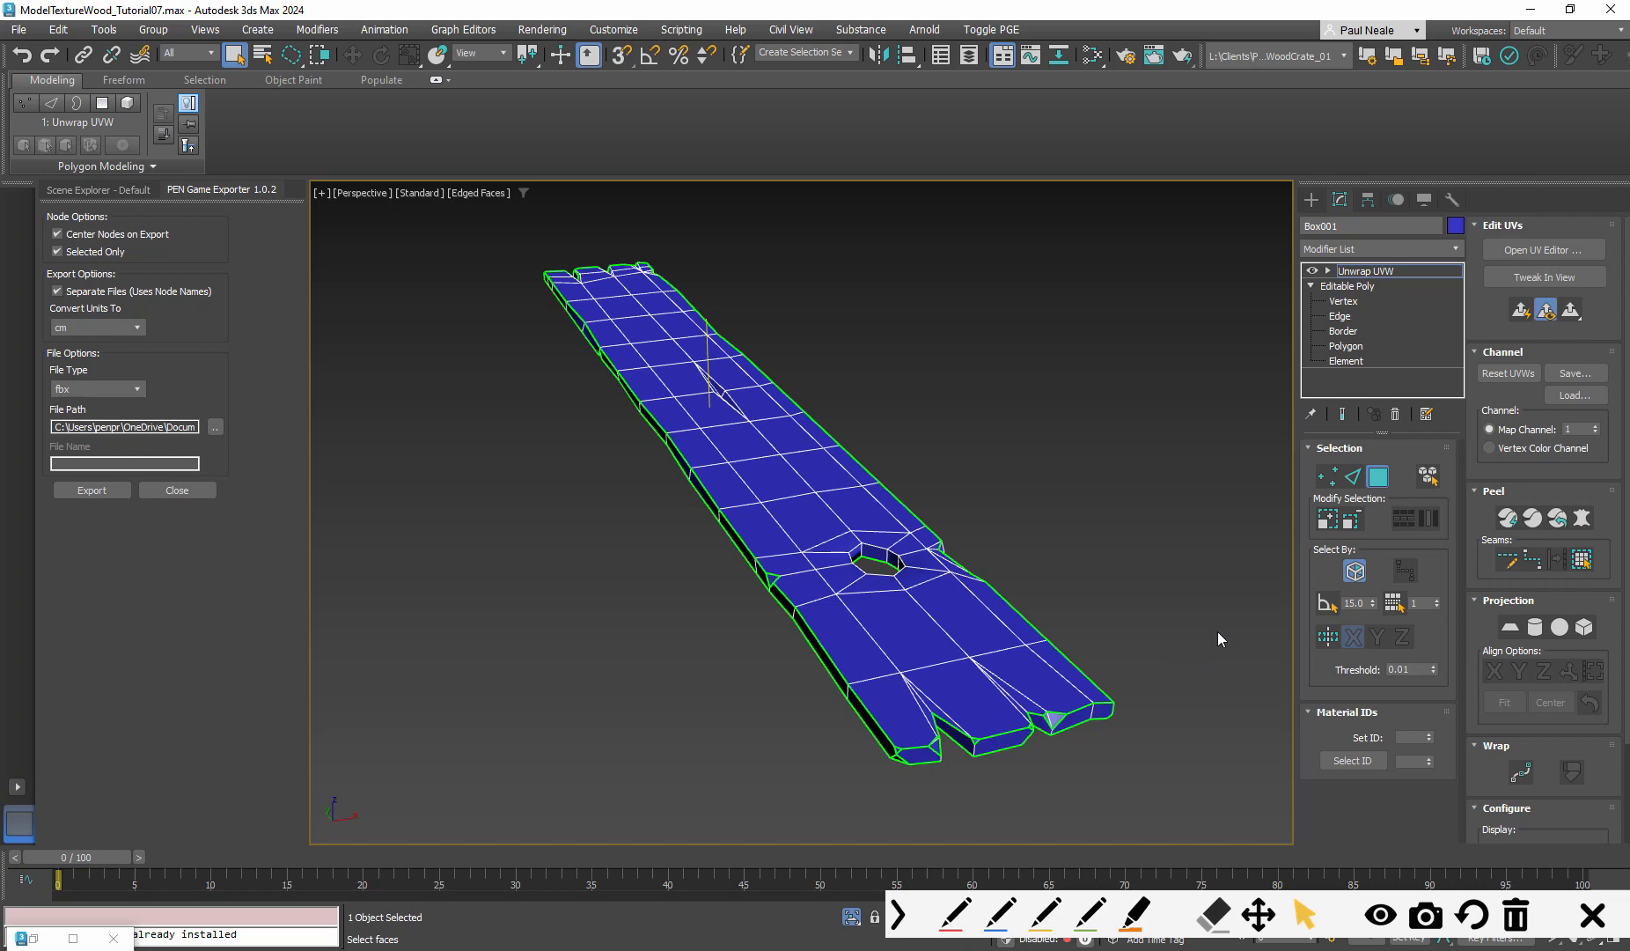
scroll(972, 772, up, 5)
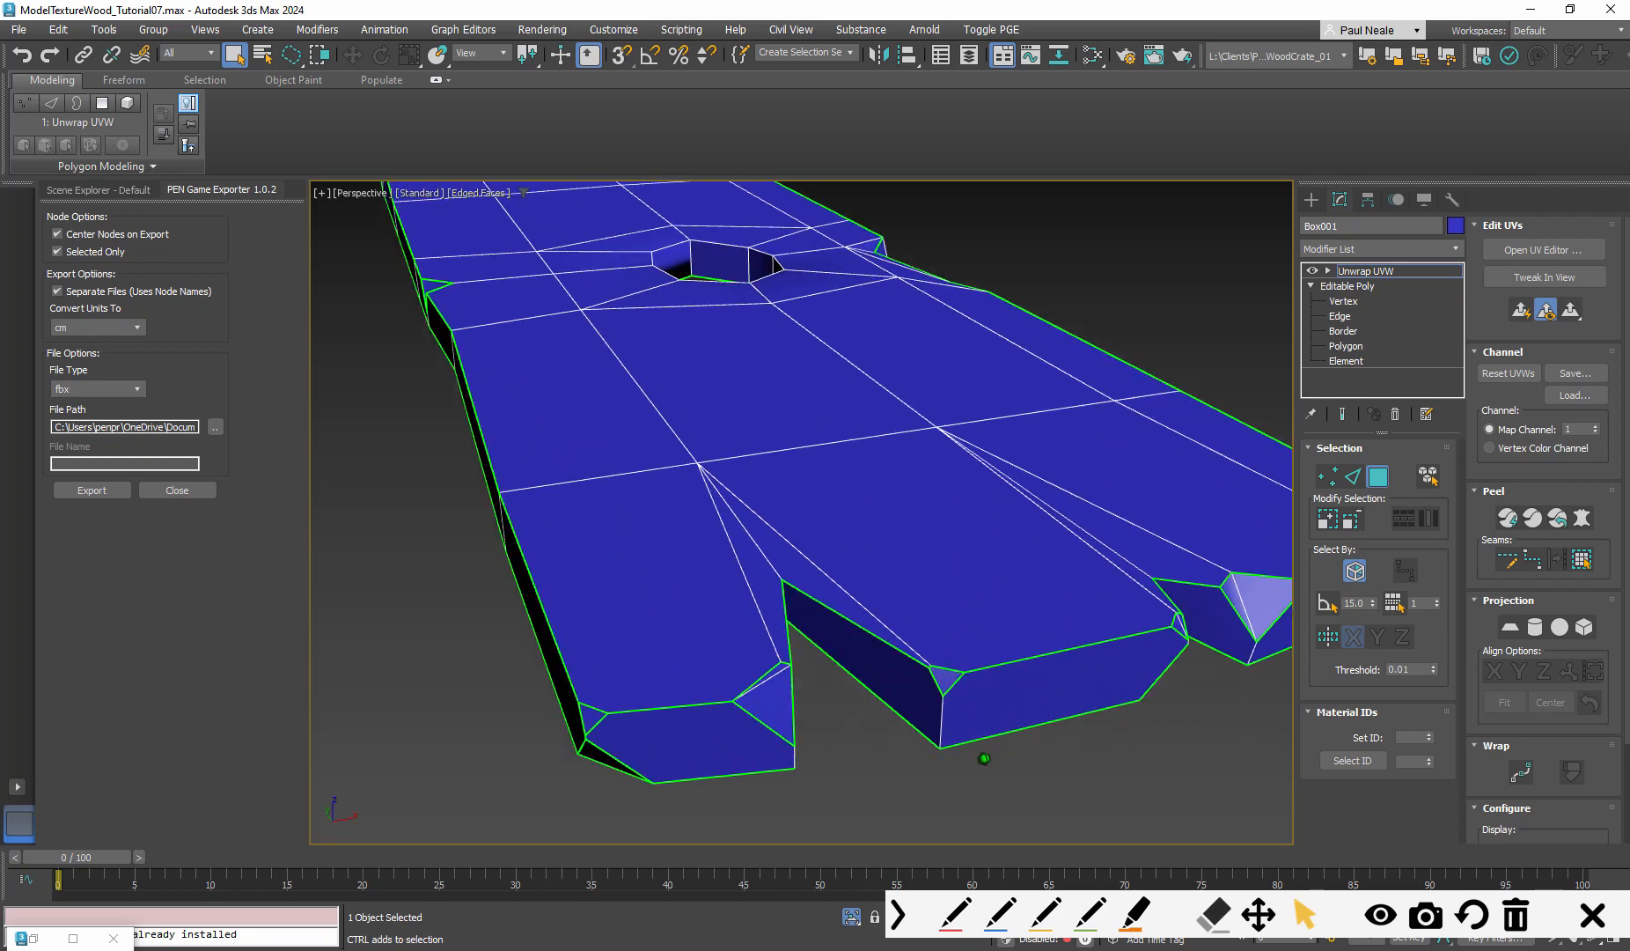
scroll(984, 758, up, 2)
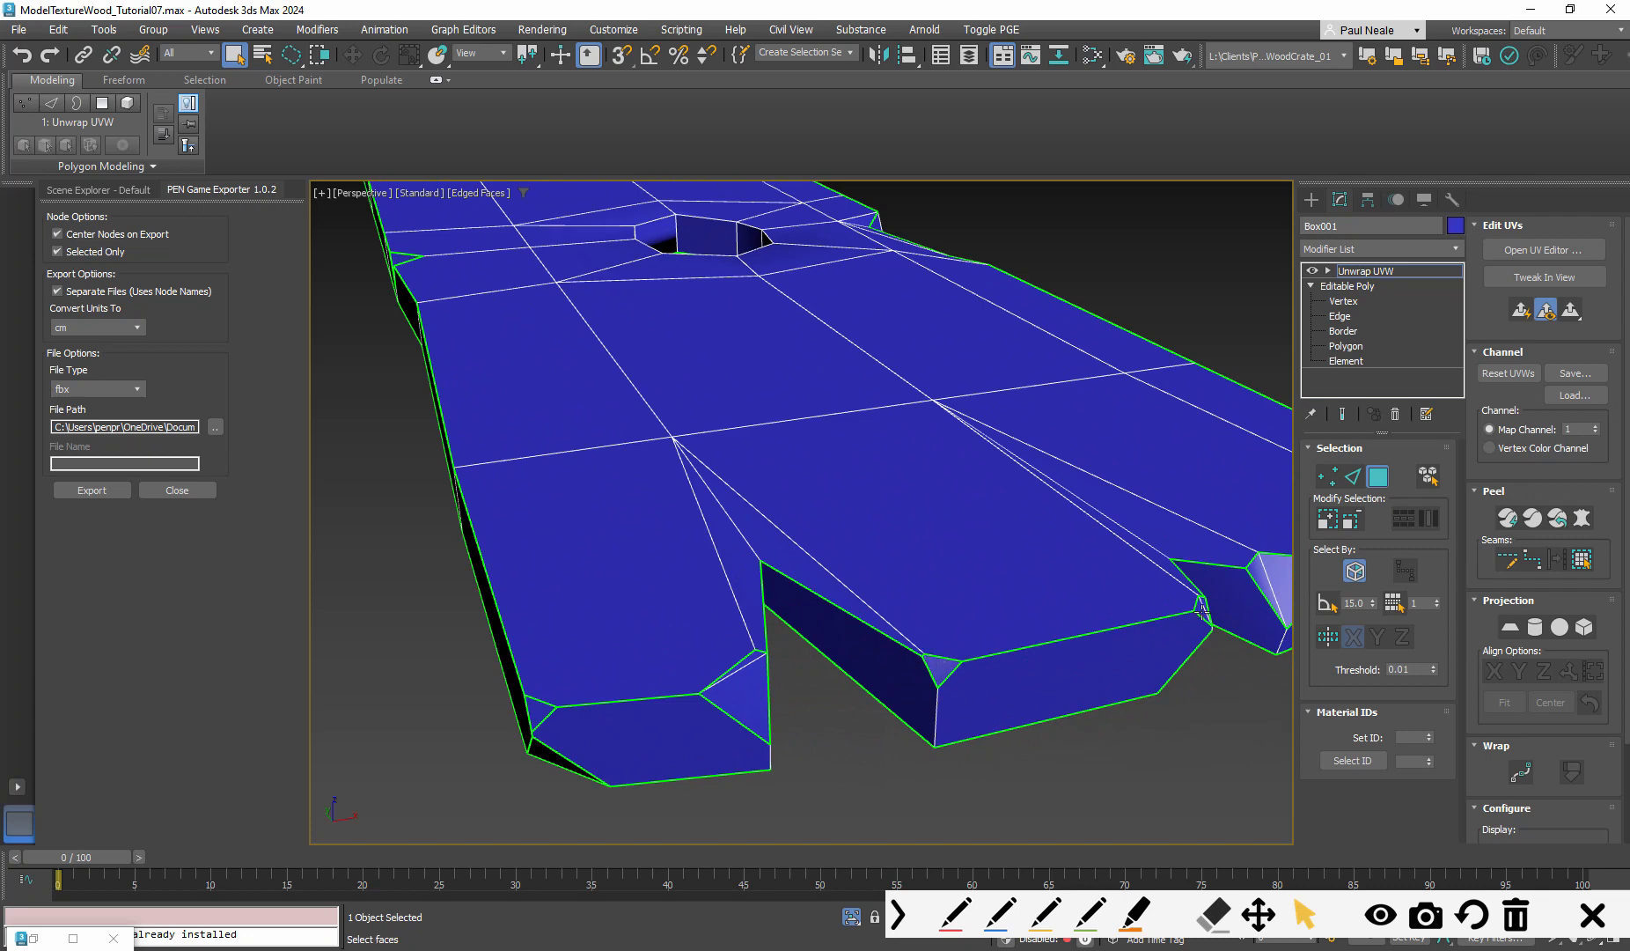
scroll(1076, 660, down, 10)
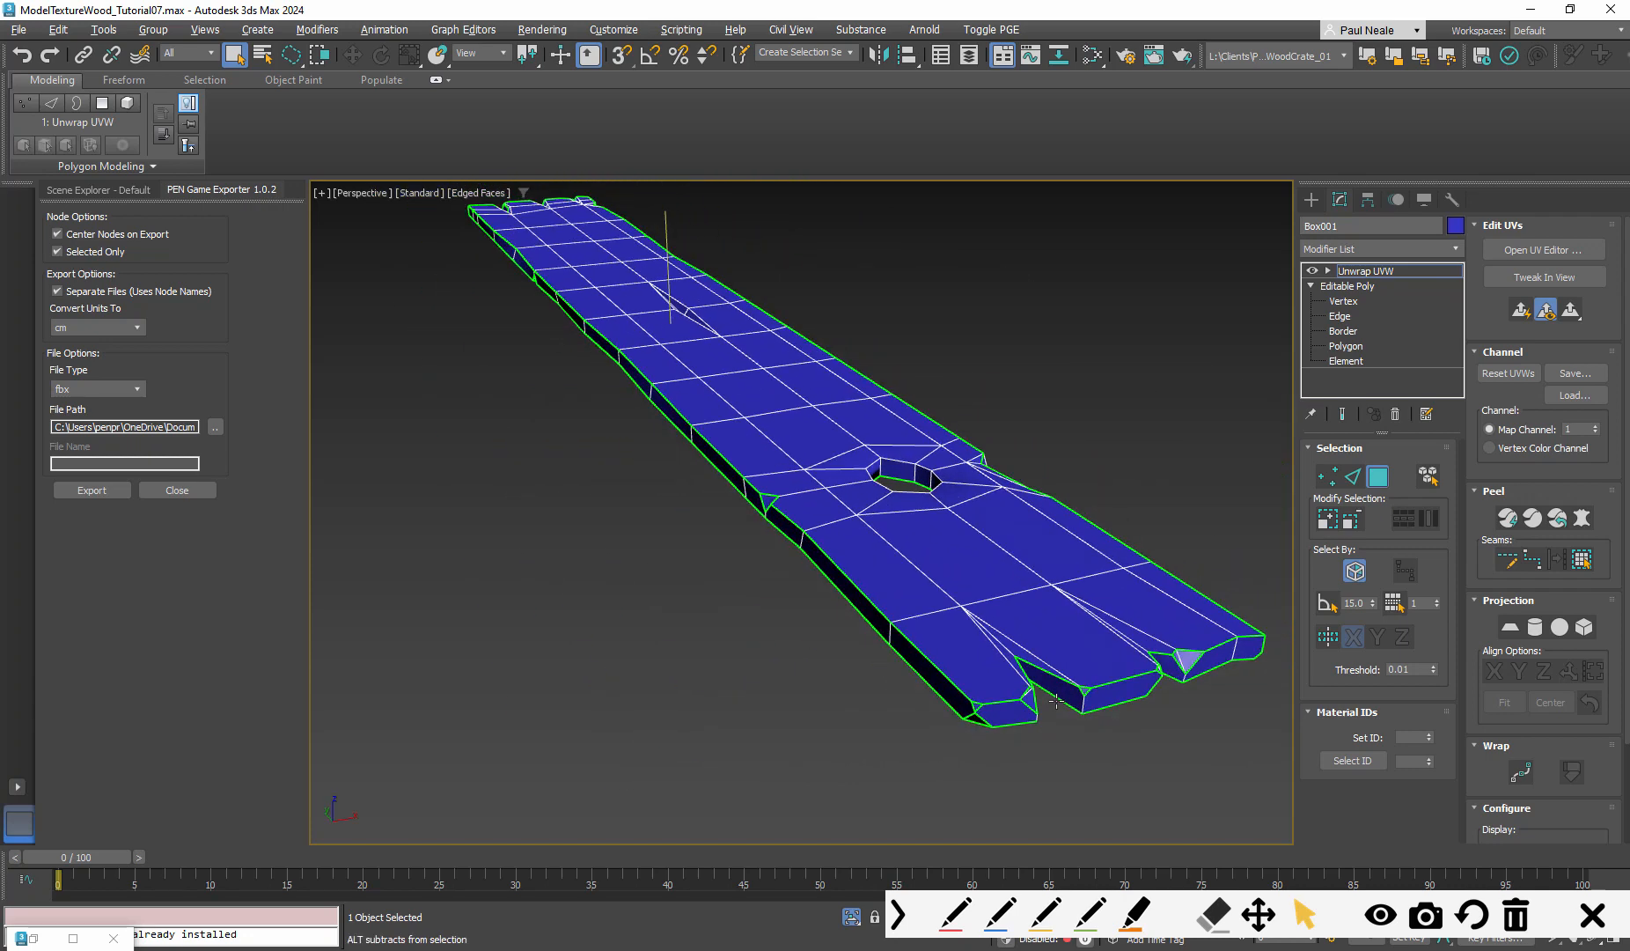
mouse_move(1039, 710)
middle_down()
mouse_move(1029, 737)
mouse_move(1086, 713)
mouse_move(1026, 703)
middle_up()
scroll(1038, 698, down, 1)
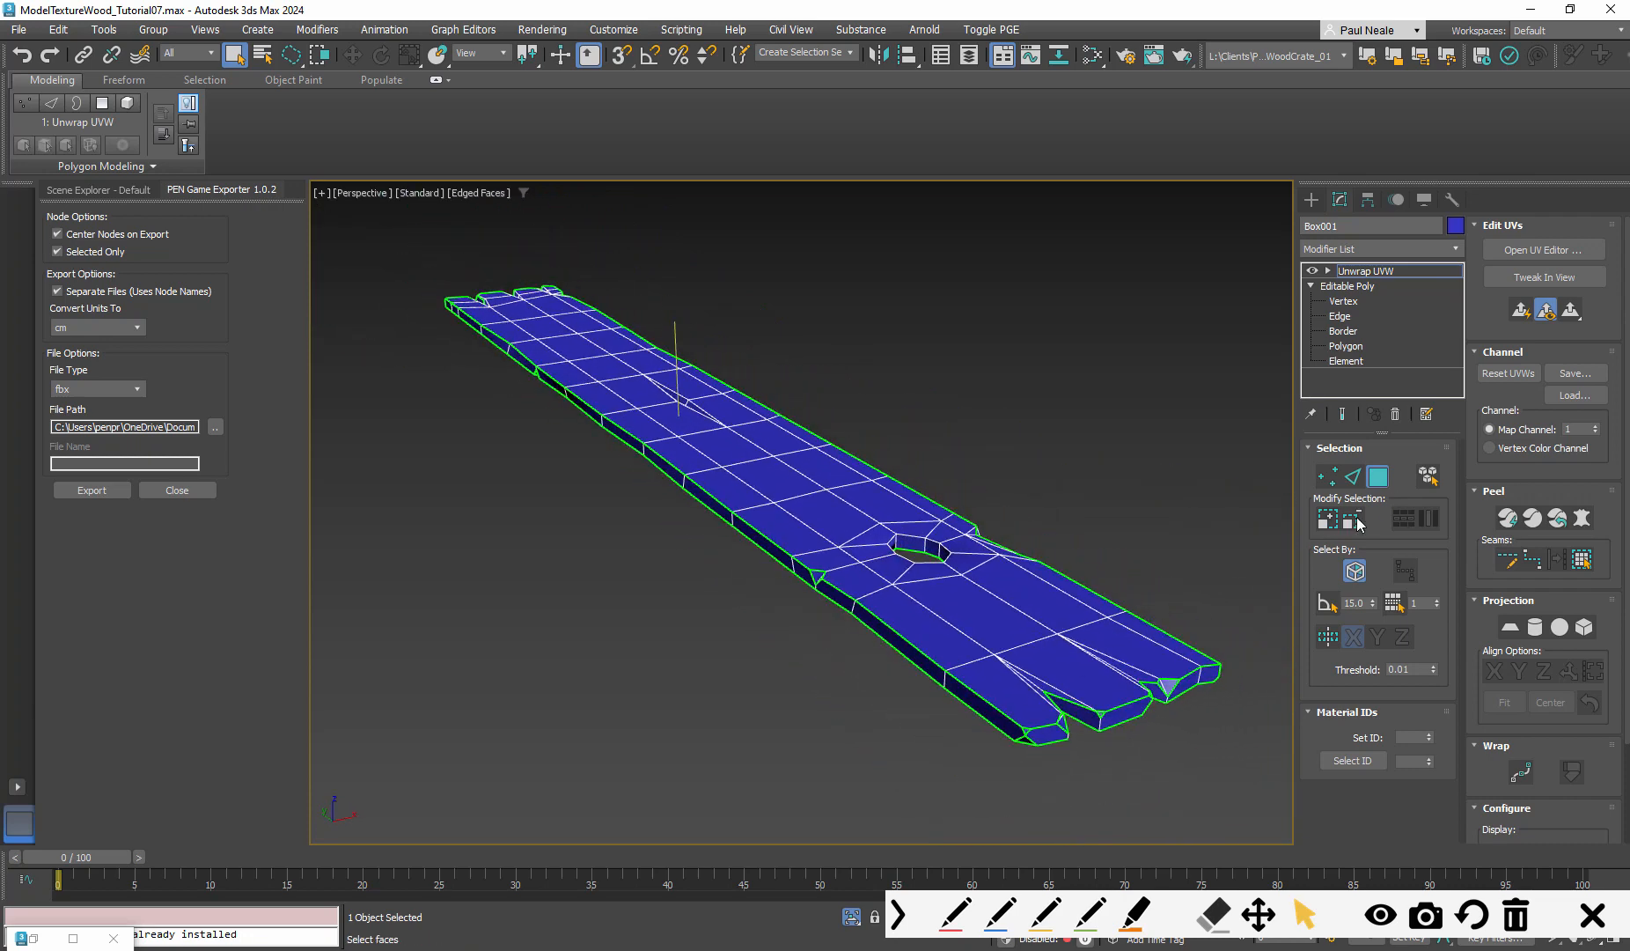
click(1533, 253)
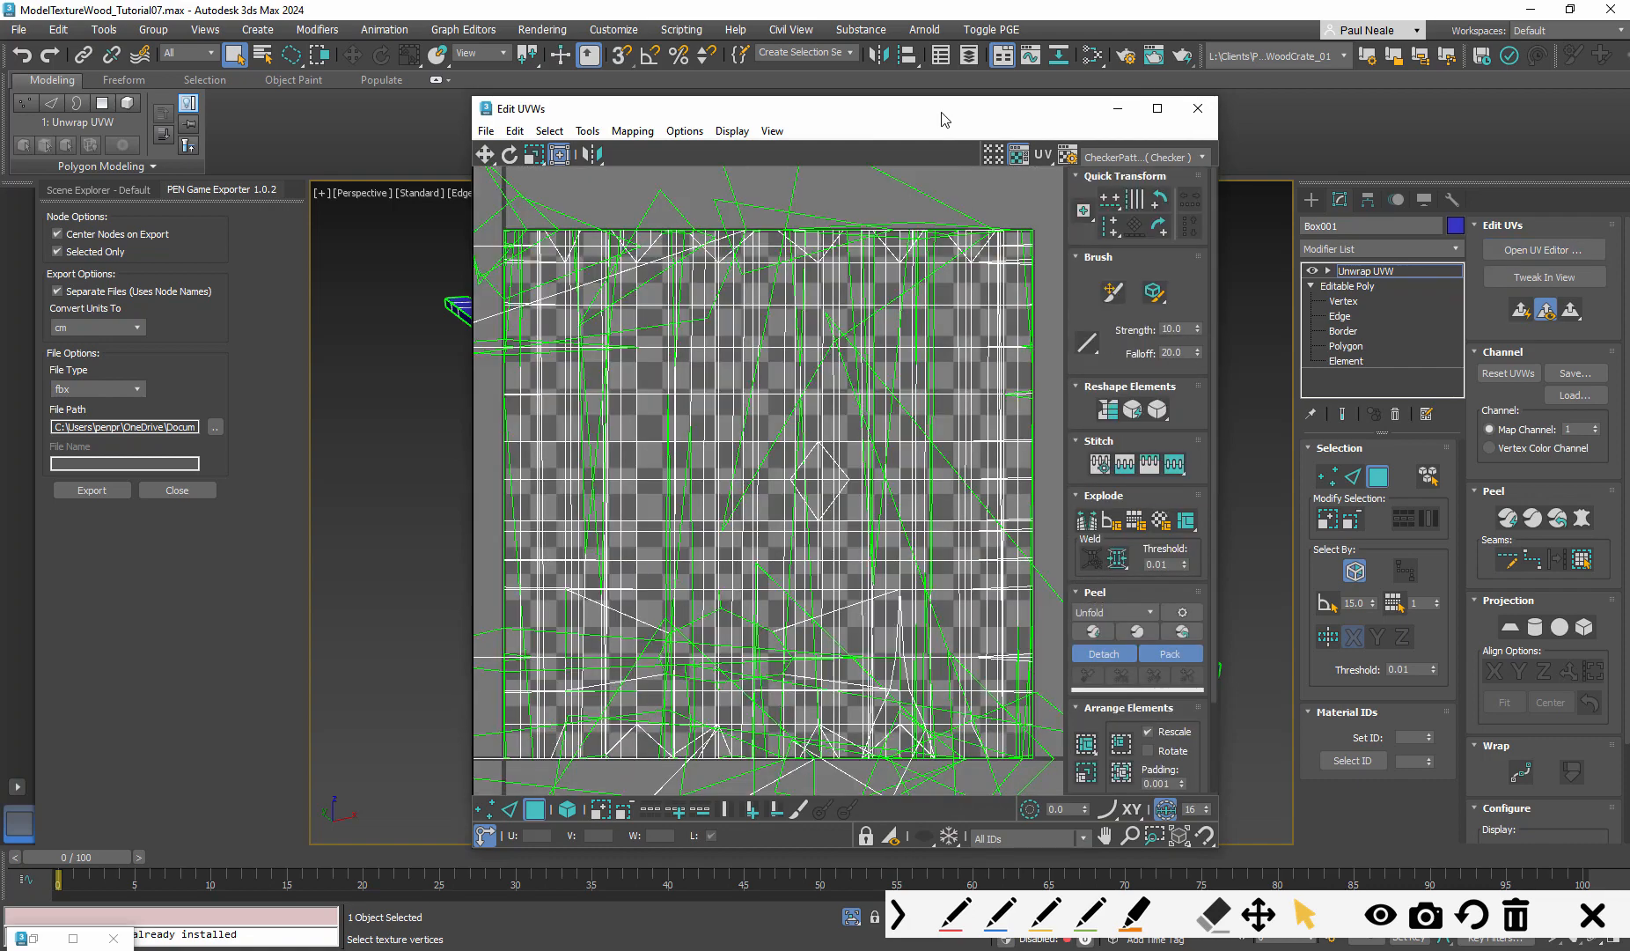
drag(943, 118, 526, 116)
middle_drag(943, 564, 1171, 535)
scroll(377, 589, down, 5)
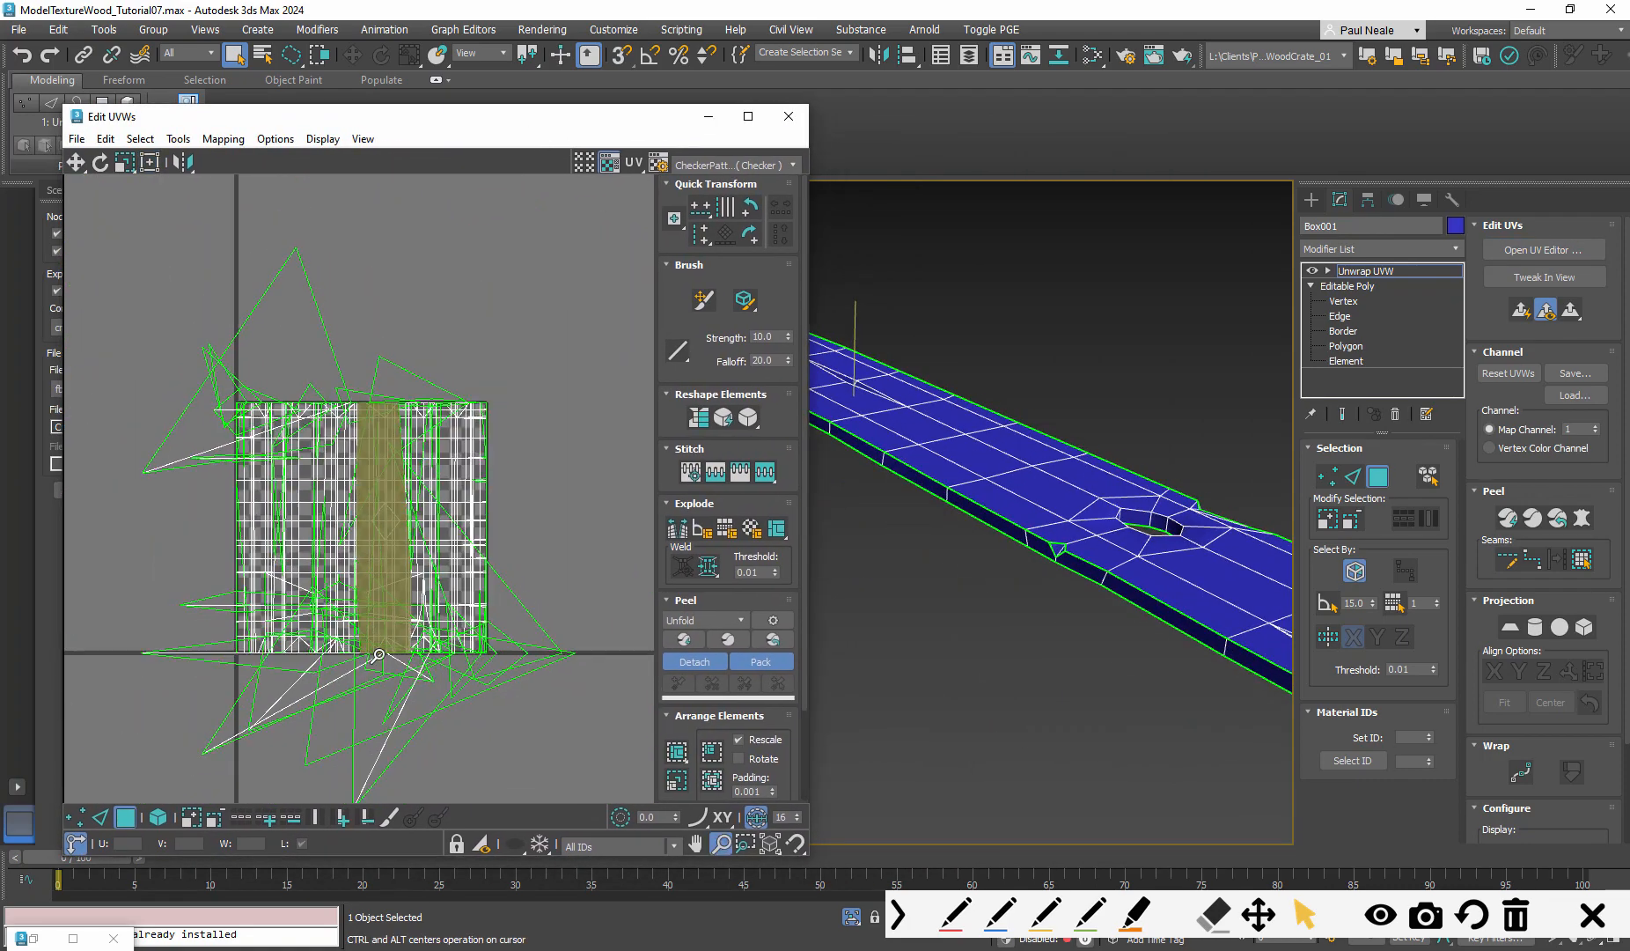
middle_drag(384, 636, 405, 608)
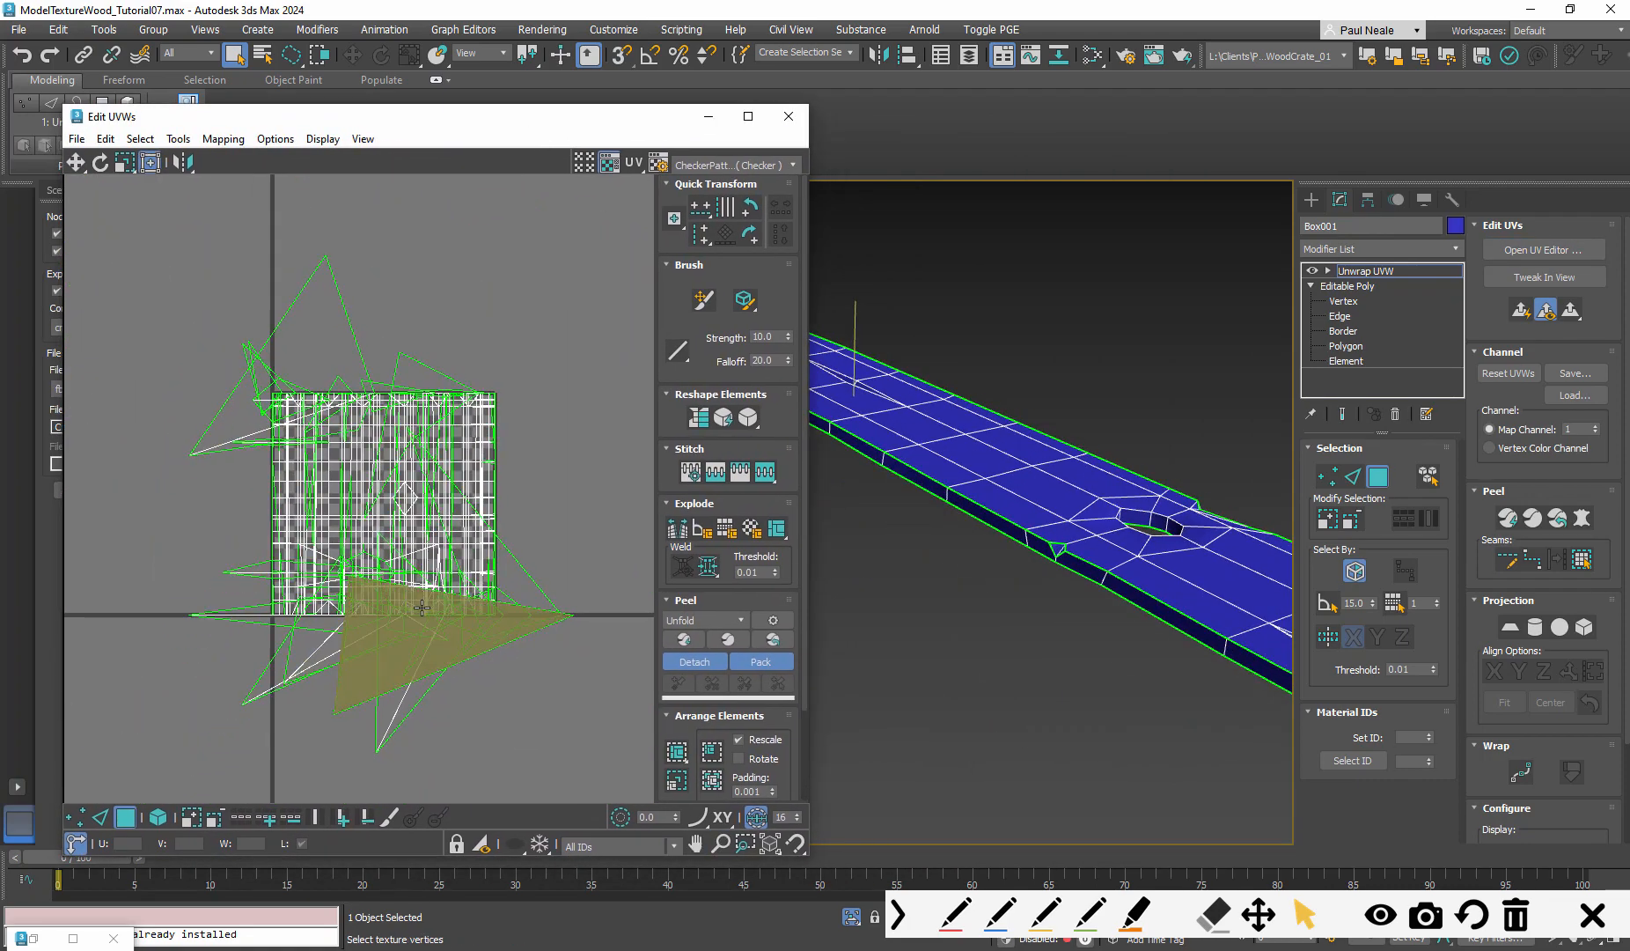
Unfold all the plank's faces with Quick Peel and examine the resulting UV islands
key(ctrl+a)
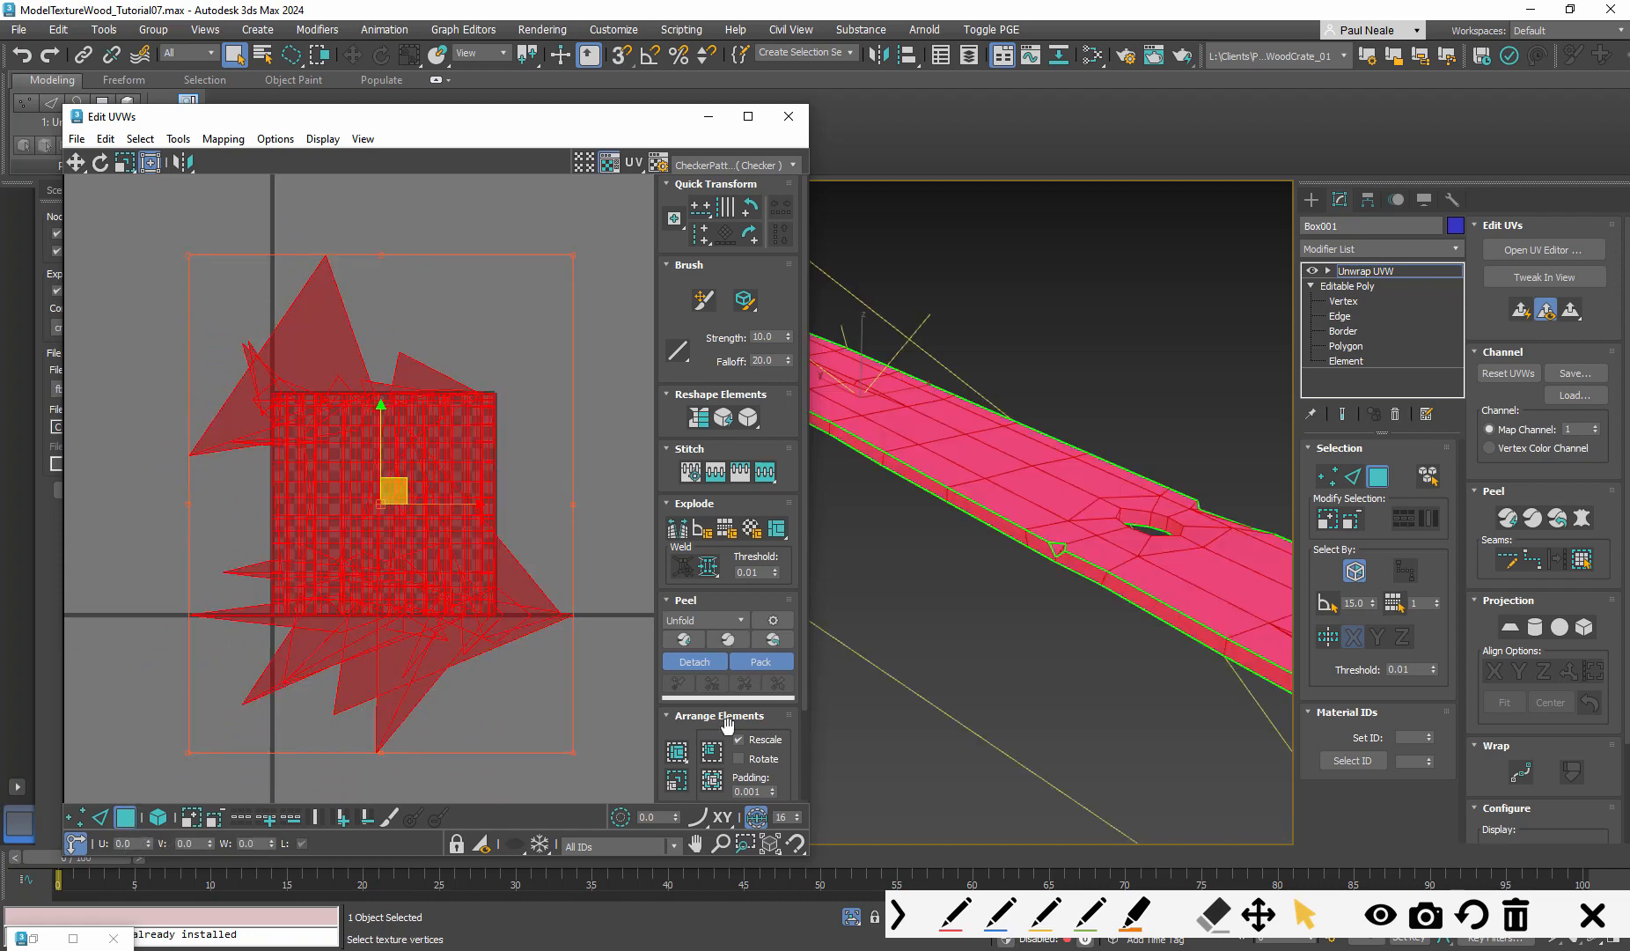
click(707, 642)
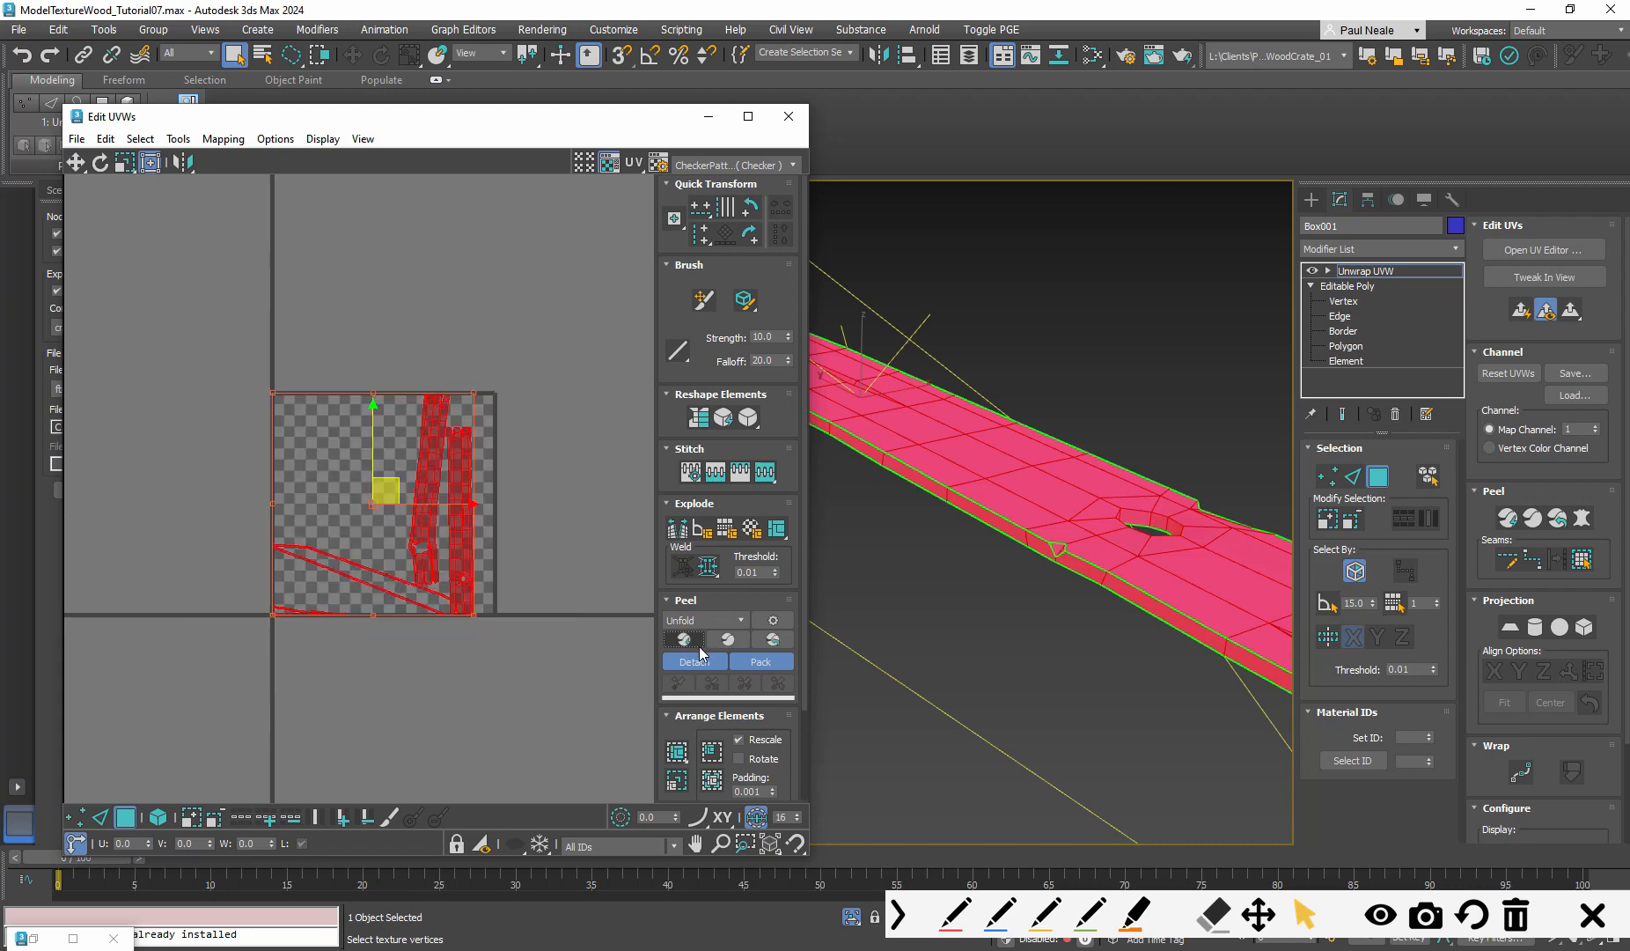
scroll(444, 495, up, 4)
scroll(444, 496, up, 6)
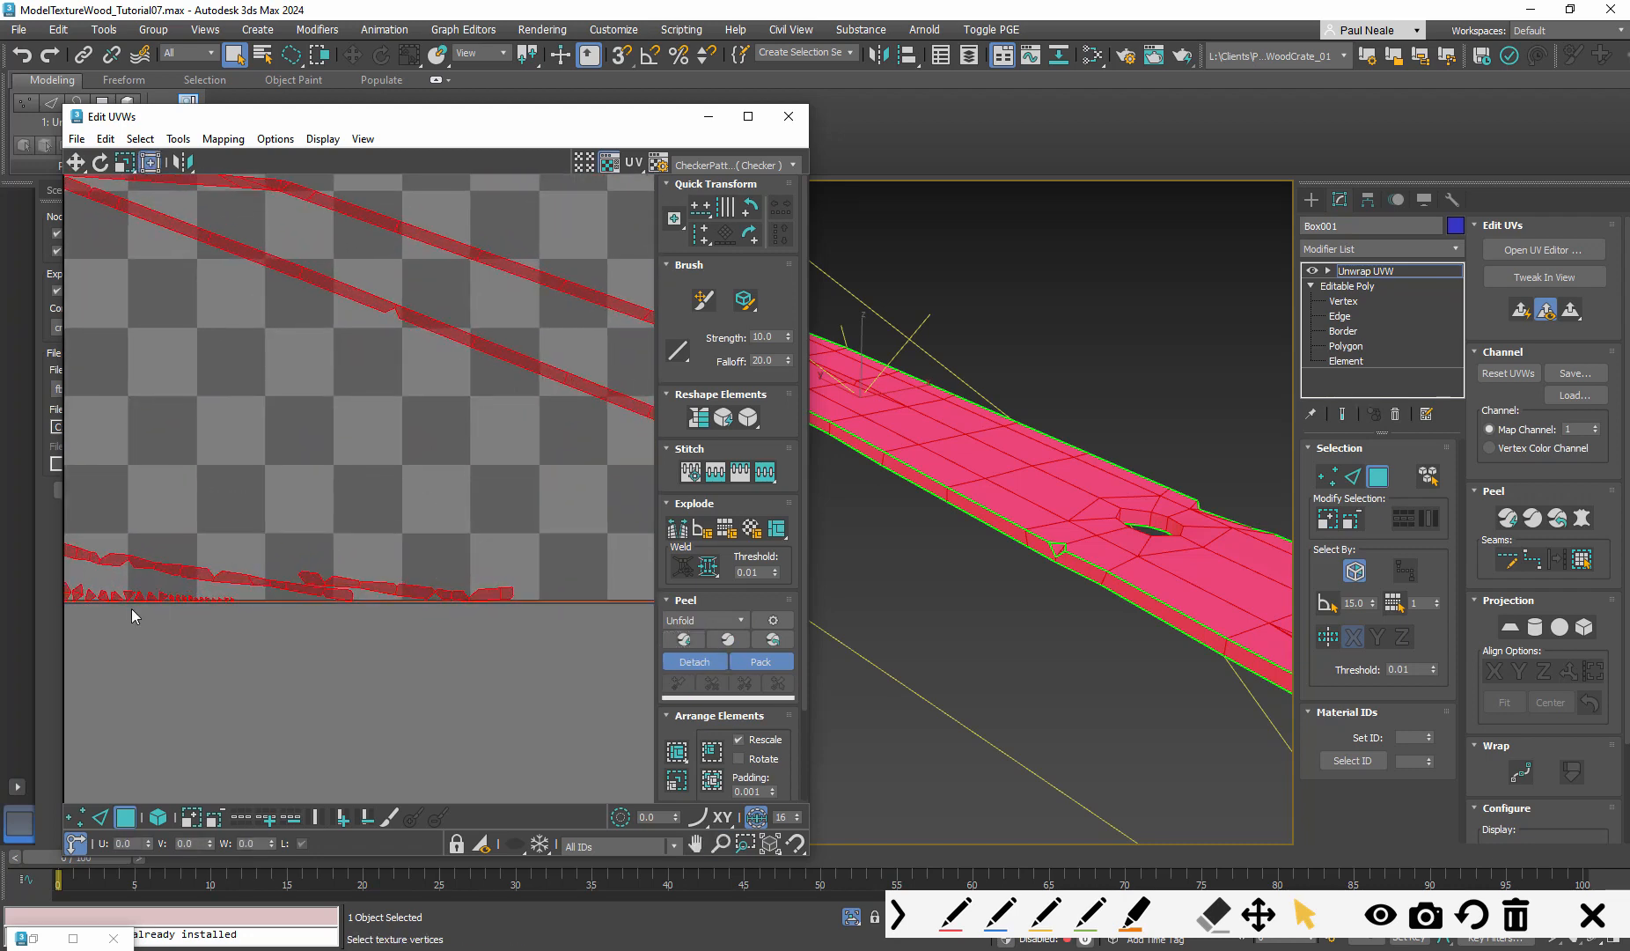
middle_drag(97, 607, 549, 422)
middle_drag(507, 536, 288, 662)
ctrl+alt+middle_drag(288, 662, 288, 762)
ctrl+alt+middle_drag(385, 643, 388, 695)
middle_drag(438, 641, 356, 665)
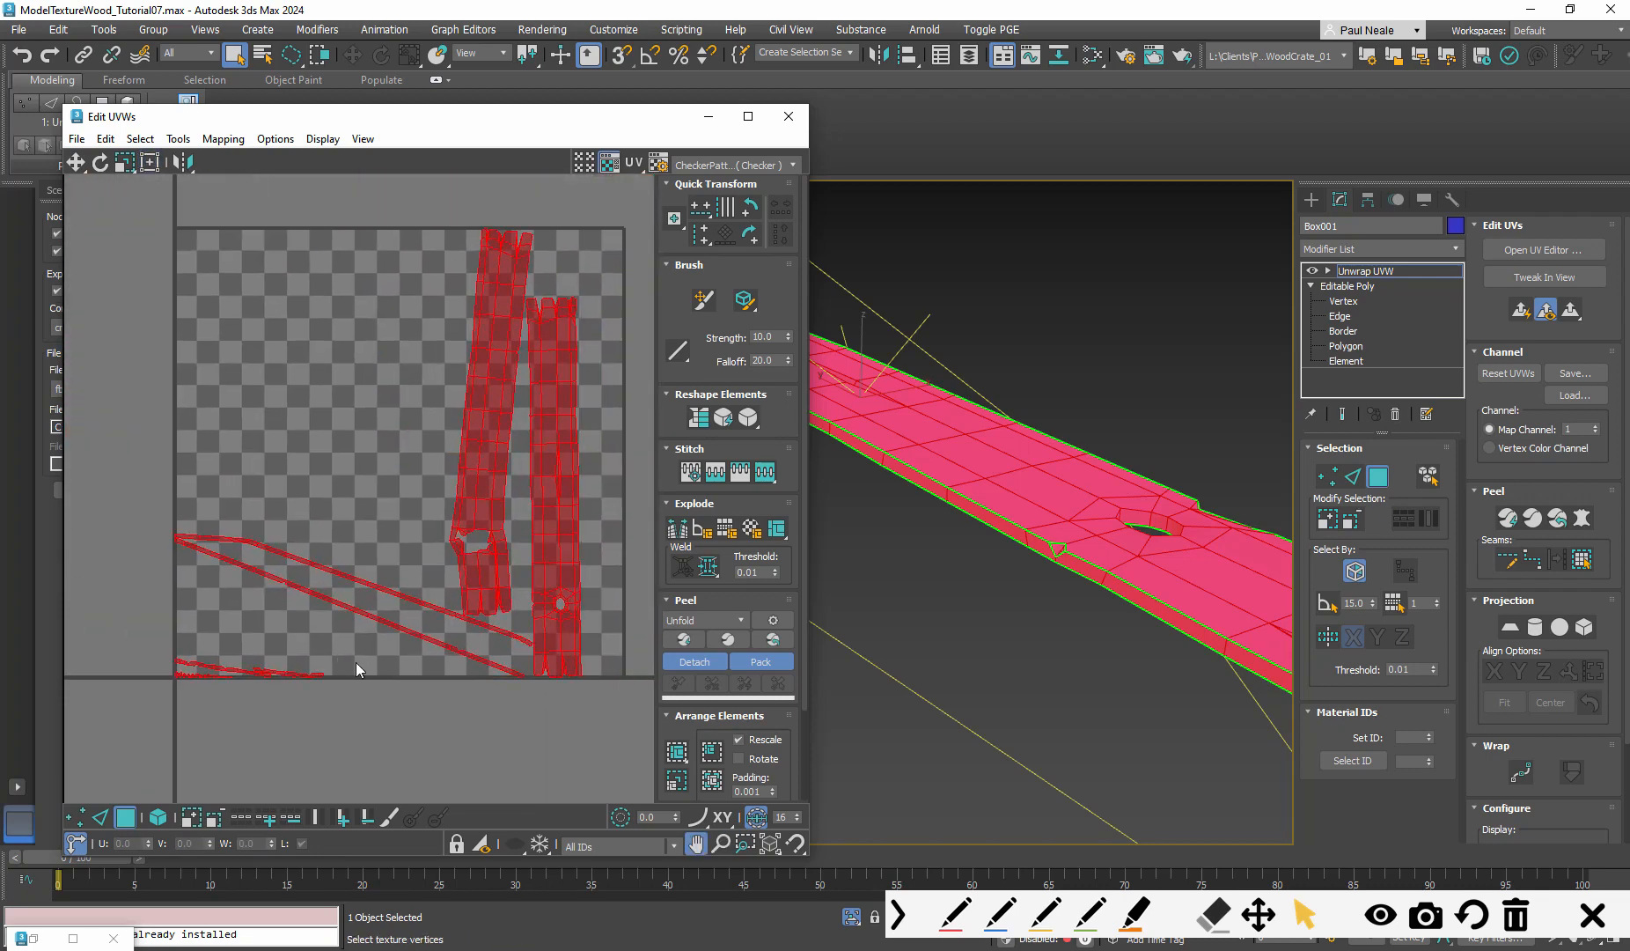
Project all the plank's faces with Quick Planar Map and move the resulting shell outside the checkered UV tile
key(ctrl+a)
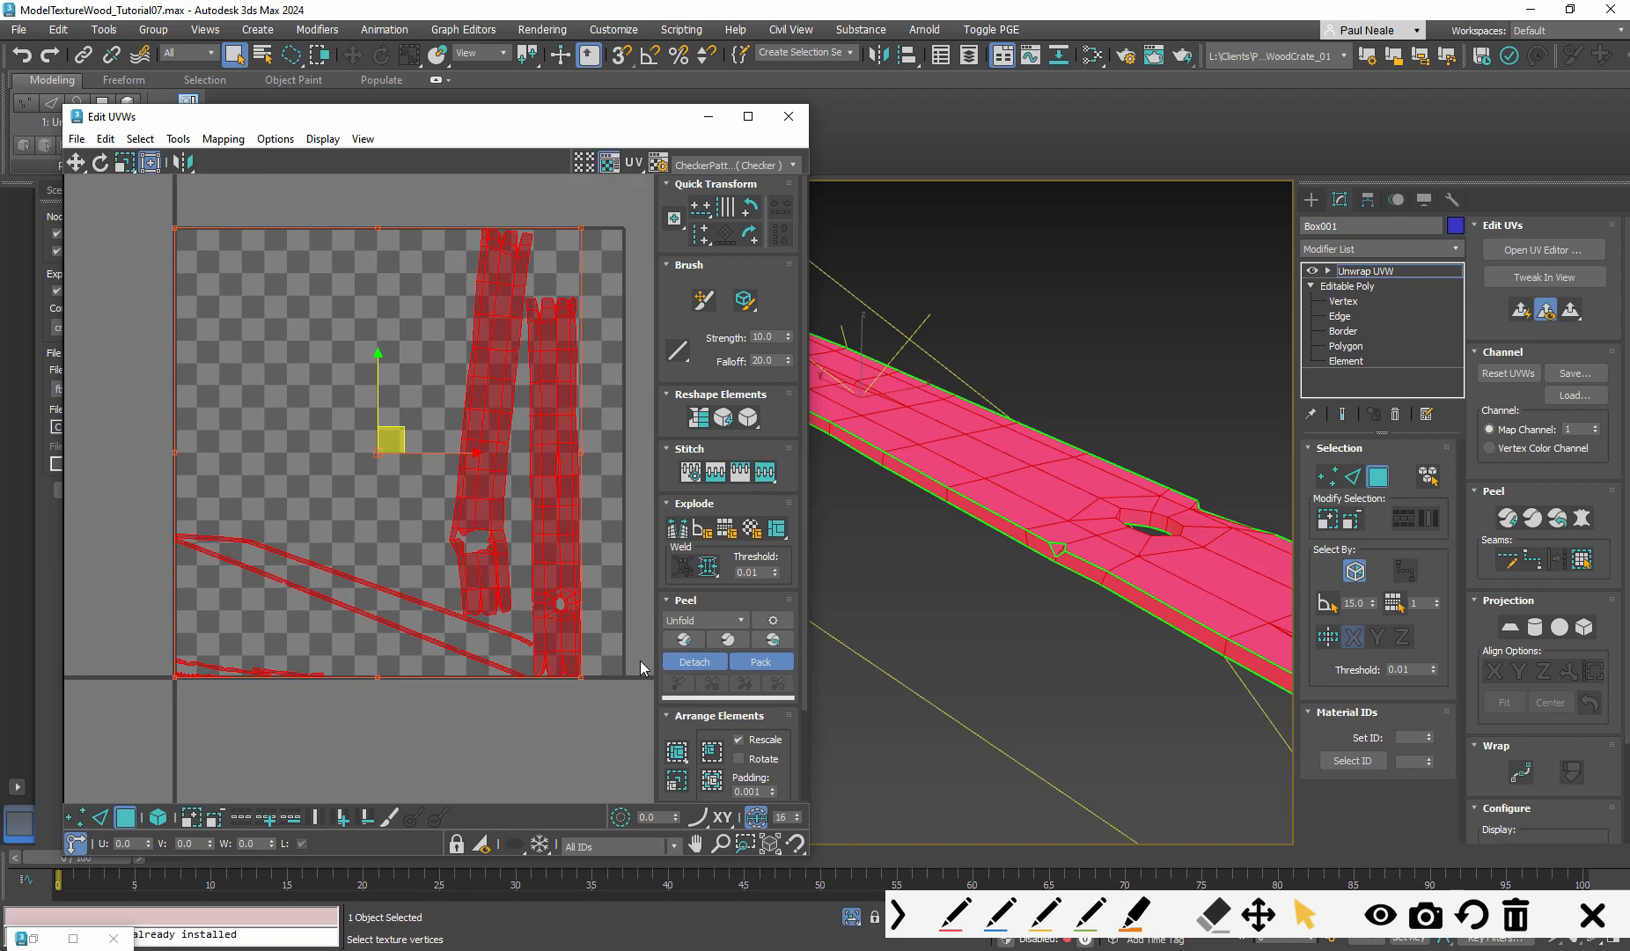
alt+middle_drag(915, 616, 1159, 681)
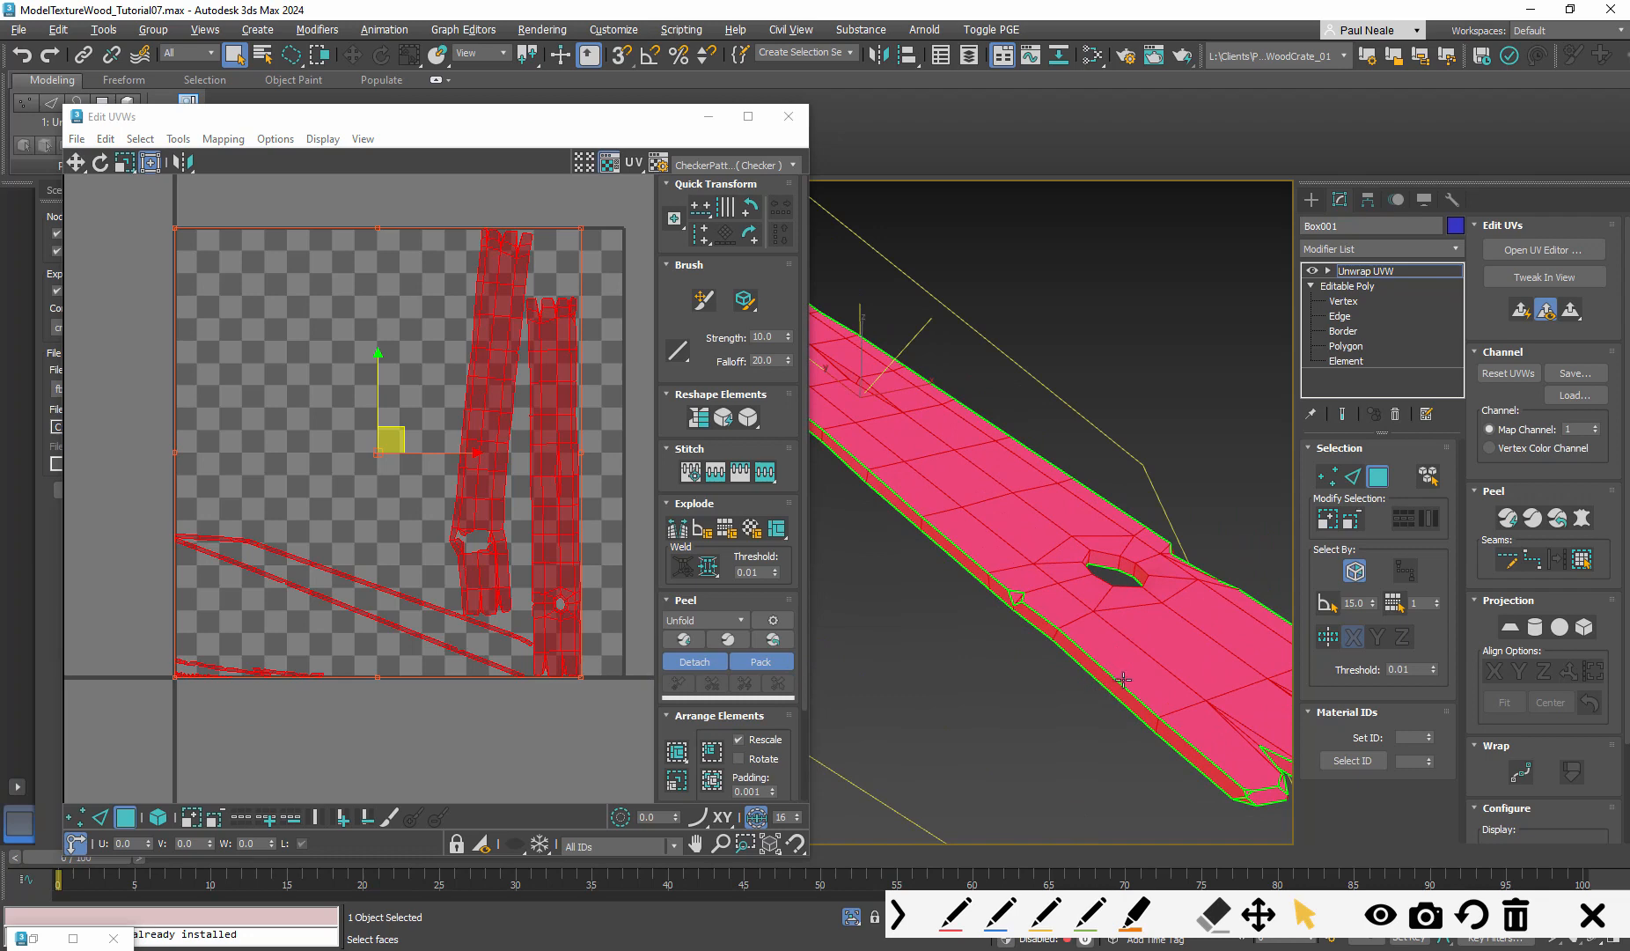
alt+middle_drag(1114, 702, 955, 554)
alt+middle_drag(1150, 680, 1051, 678)
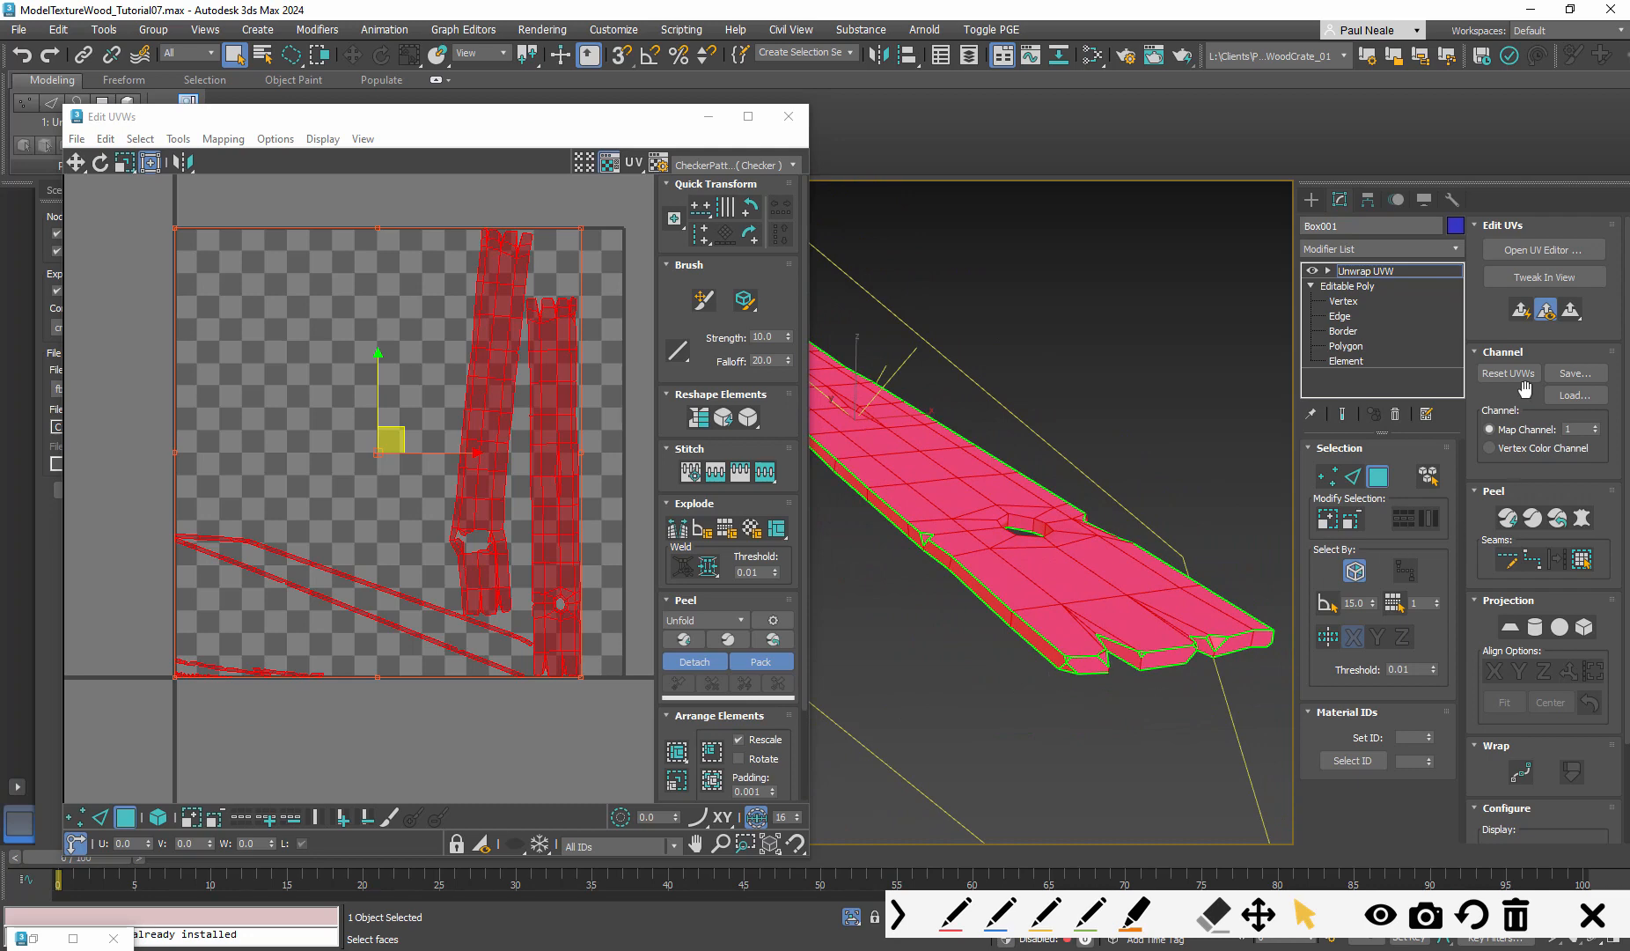
click(955, 916)
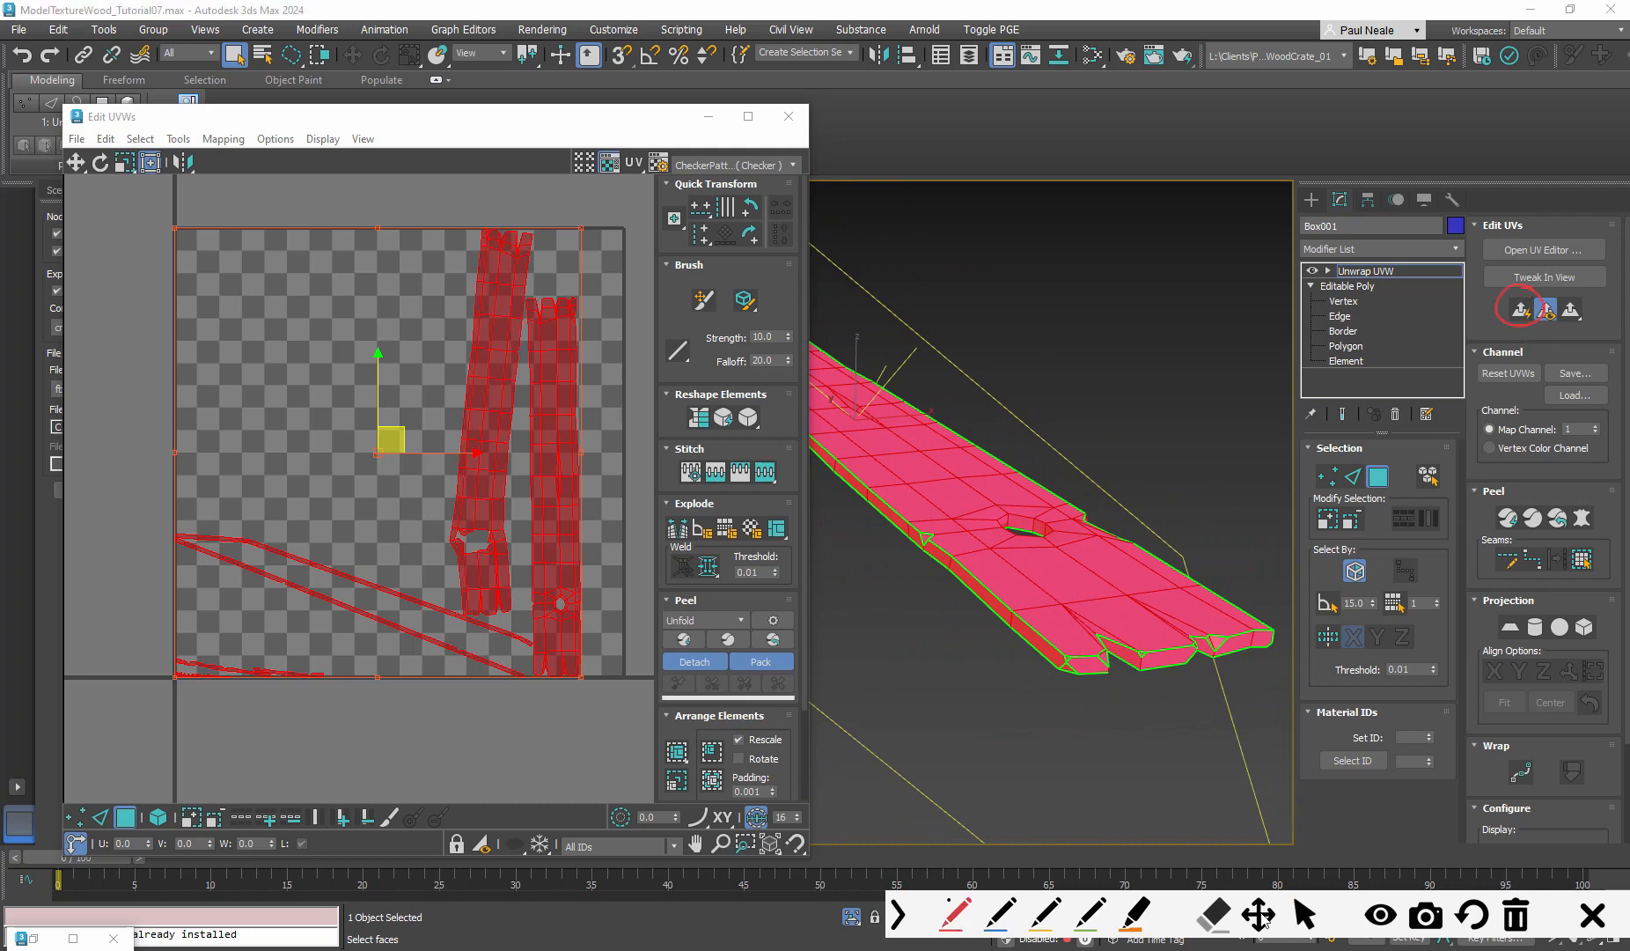
click(1310, 911)
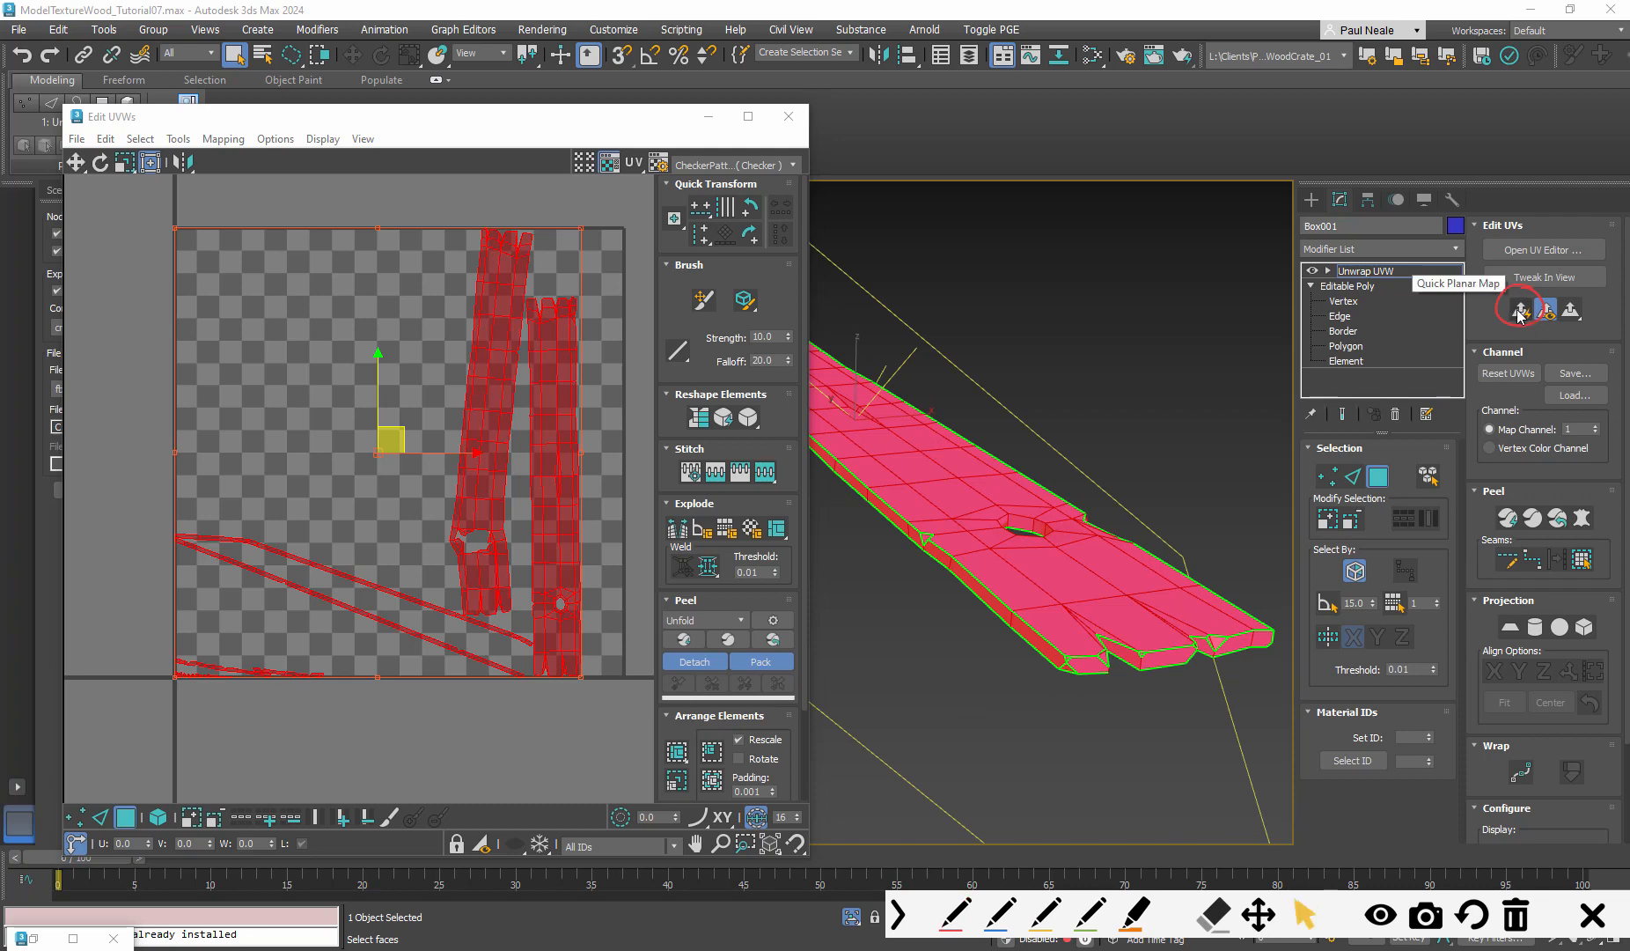
alt+middle_drag(1182, 525, 957, 599)
alt+middle_drag(1007, 541, 861, 585)
click(1522, 317)
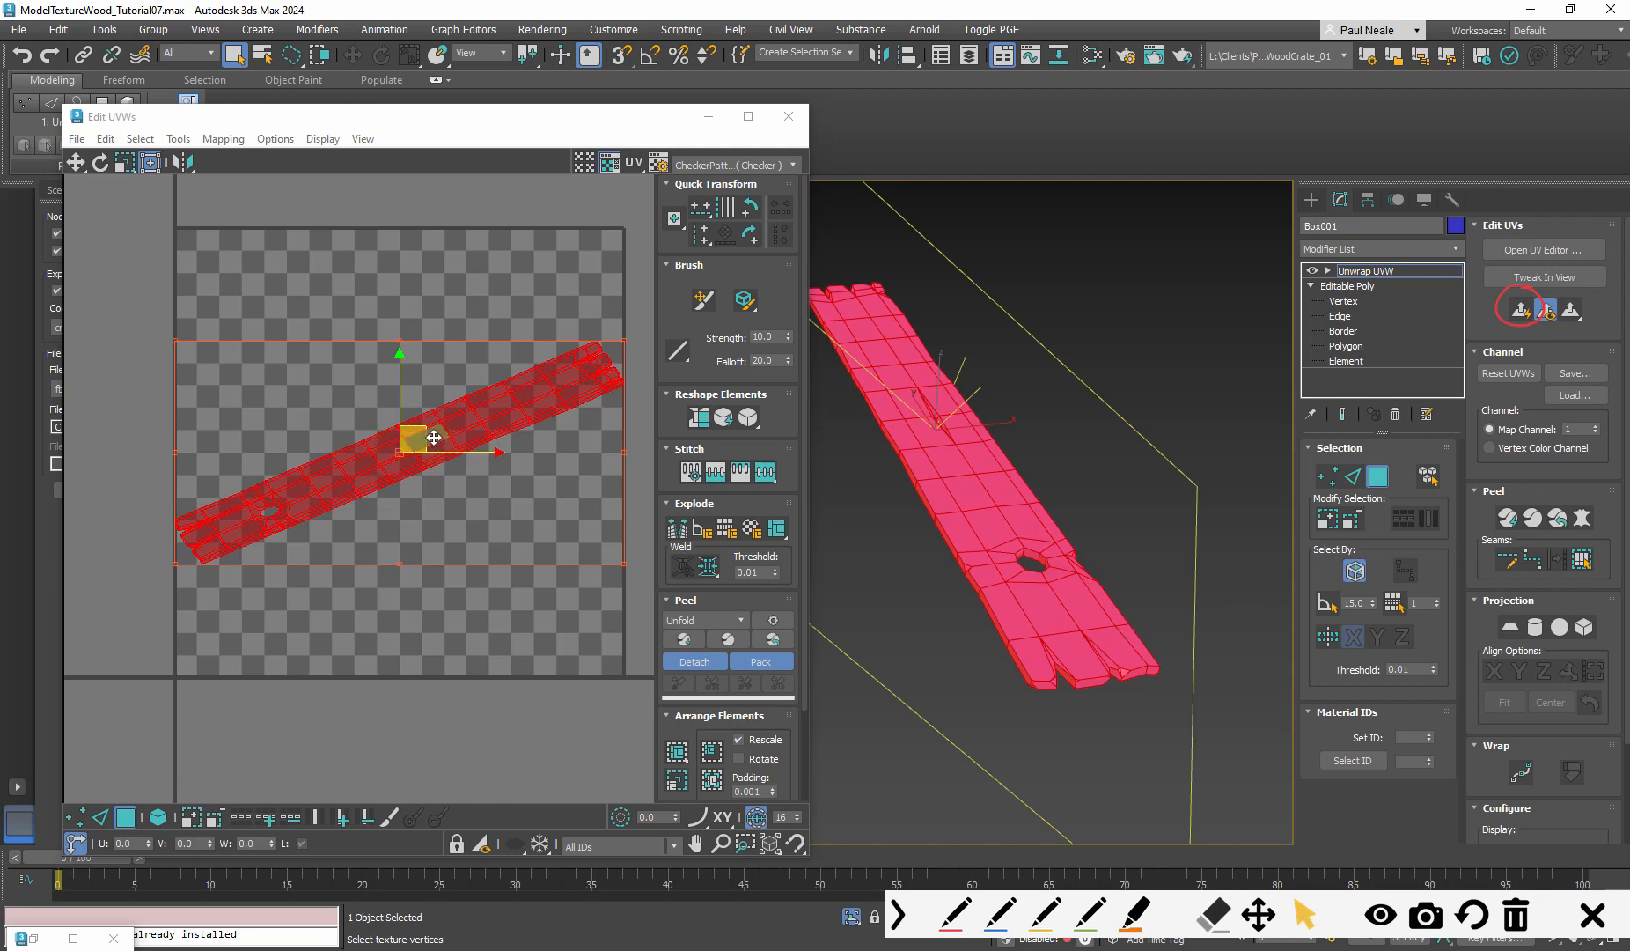
middle_drag(441, 523, 483, 546)
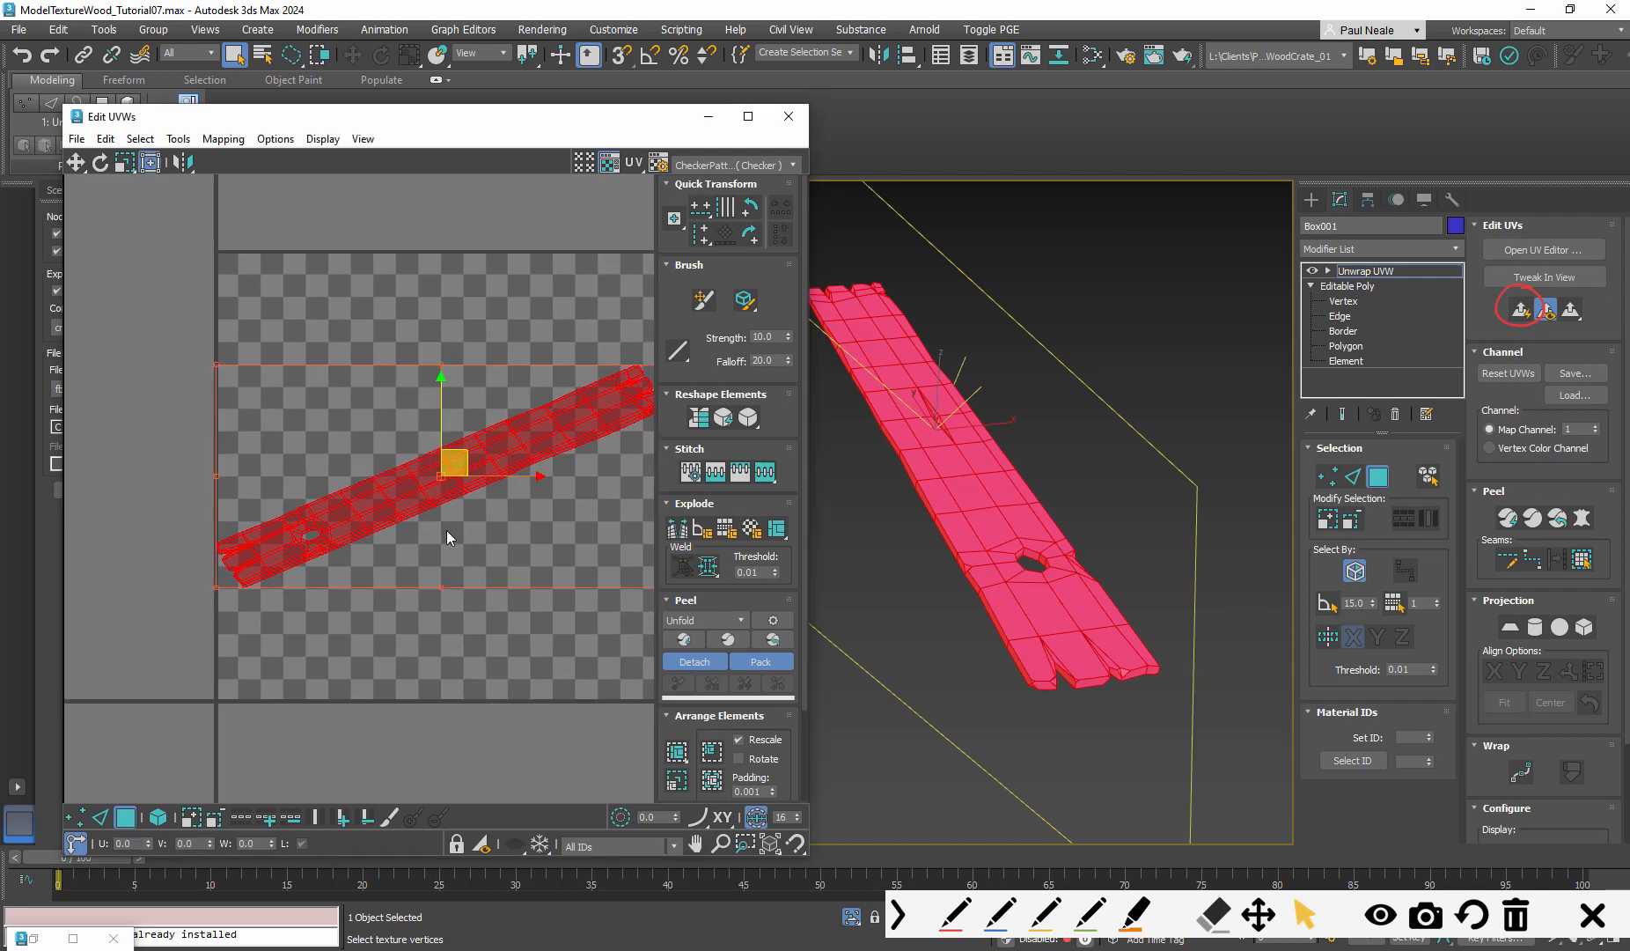
drag(463, 453, 9, 437)
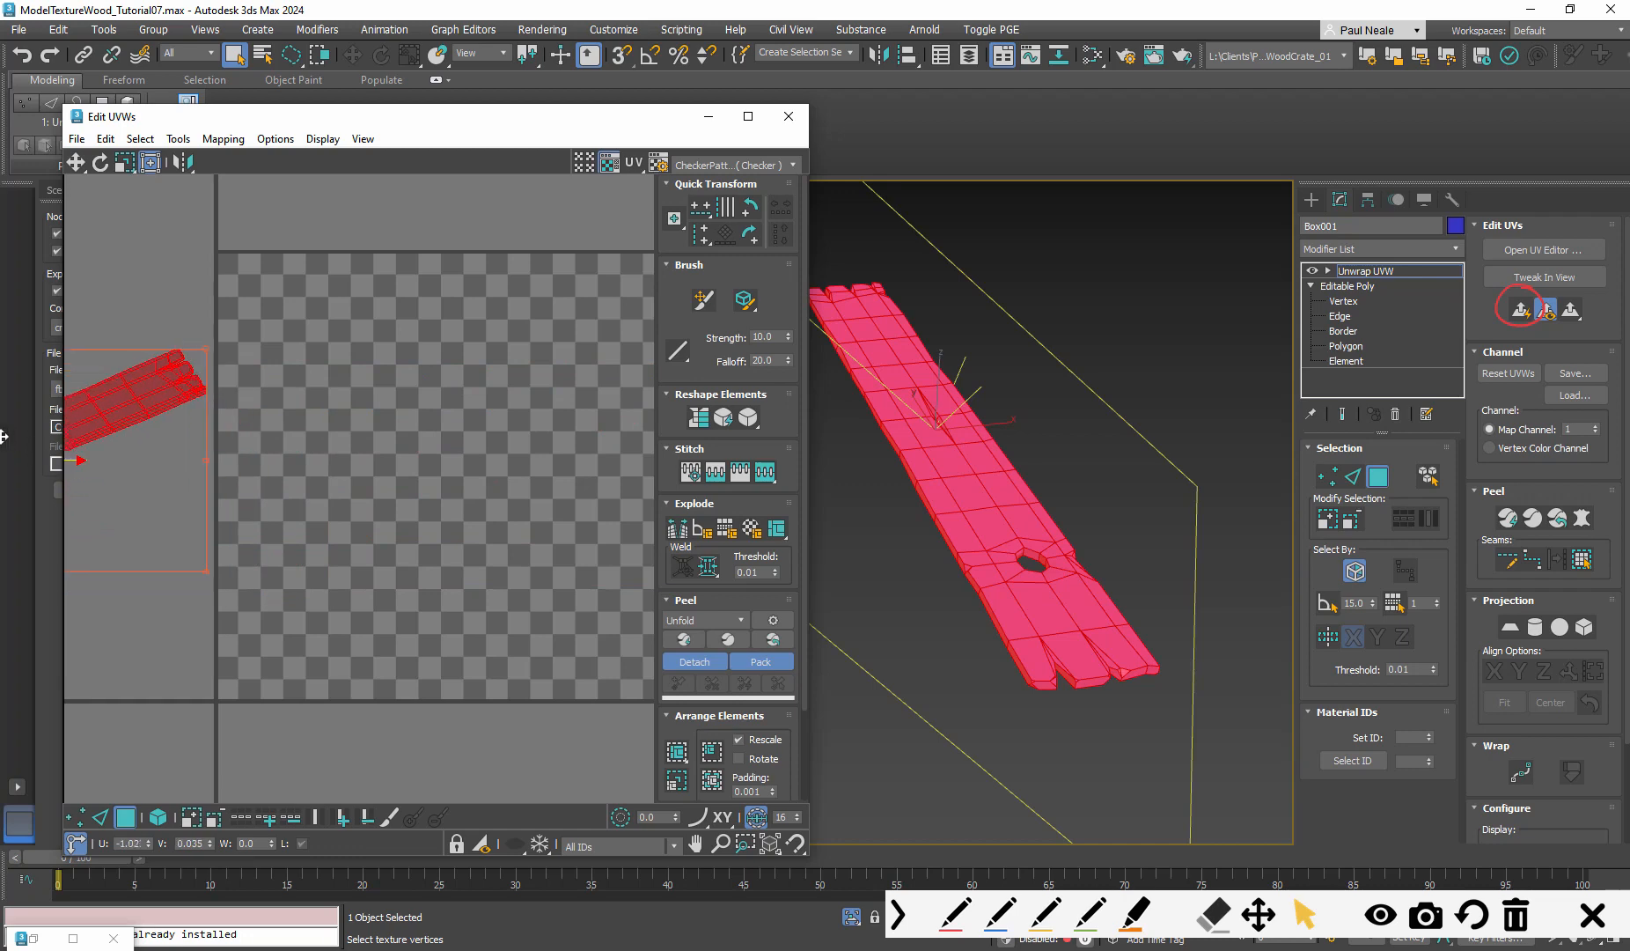
Examine the selected plank edge-on in the front view
middle_drag(1080, 581, 1134, 547)
key(f)
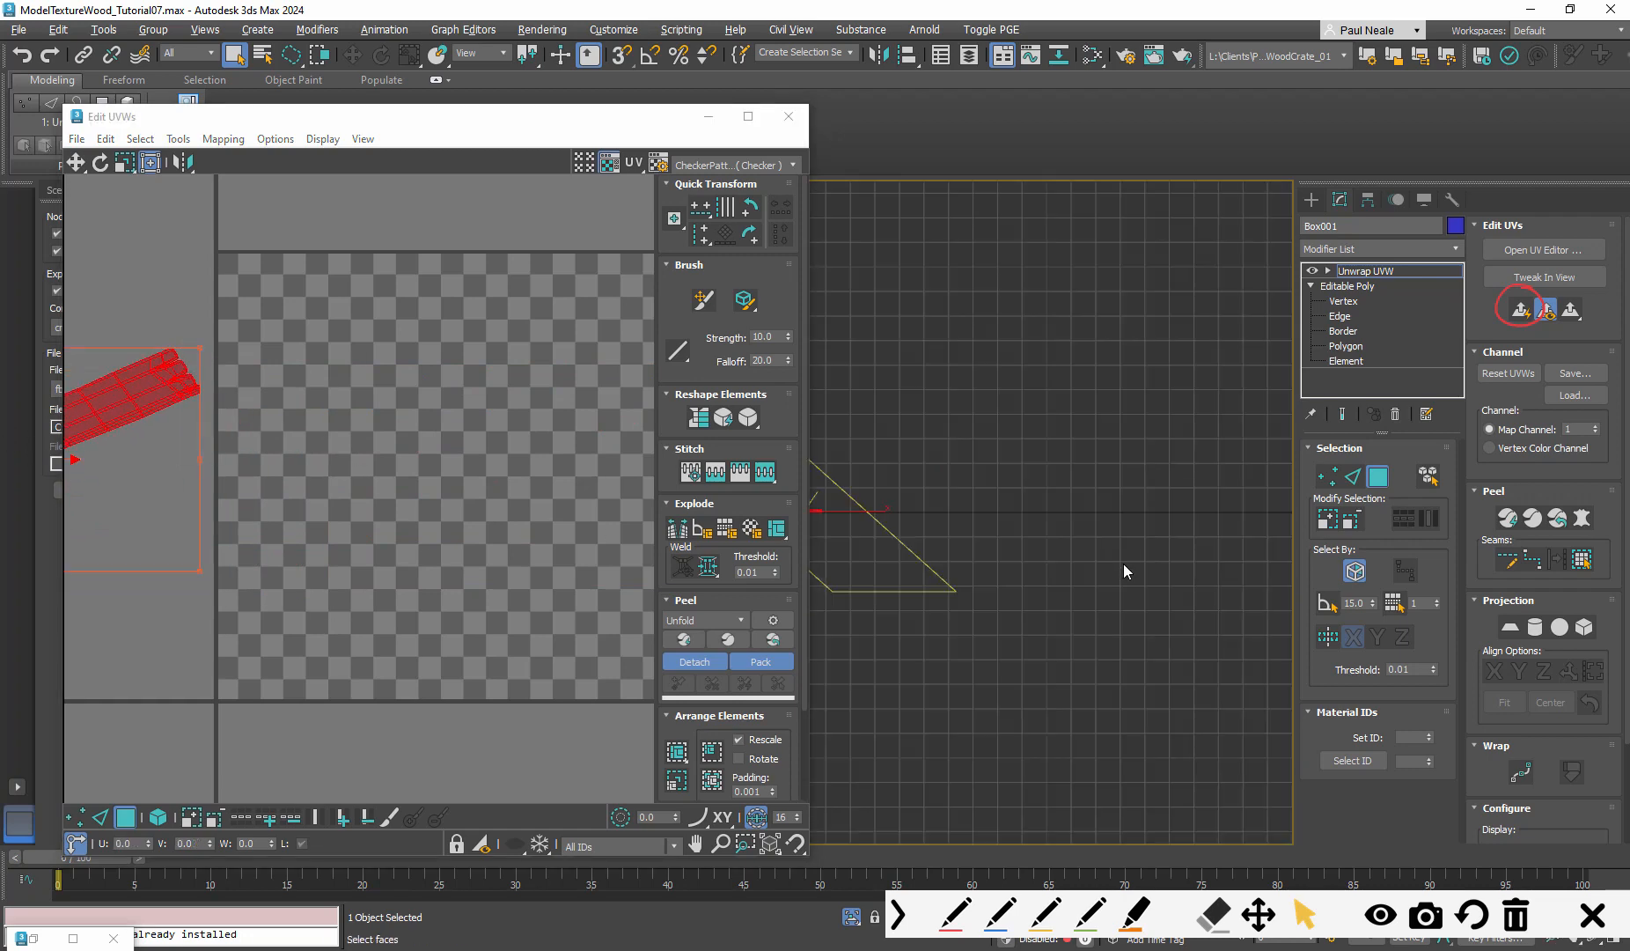
middle_drag(955, 555, 1248, 586)
scroll(1101, 537, up, 3)
scroll(1101, 537, up, 2)
middle_drag(1101, 537, 994, 497)
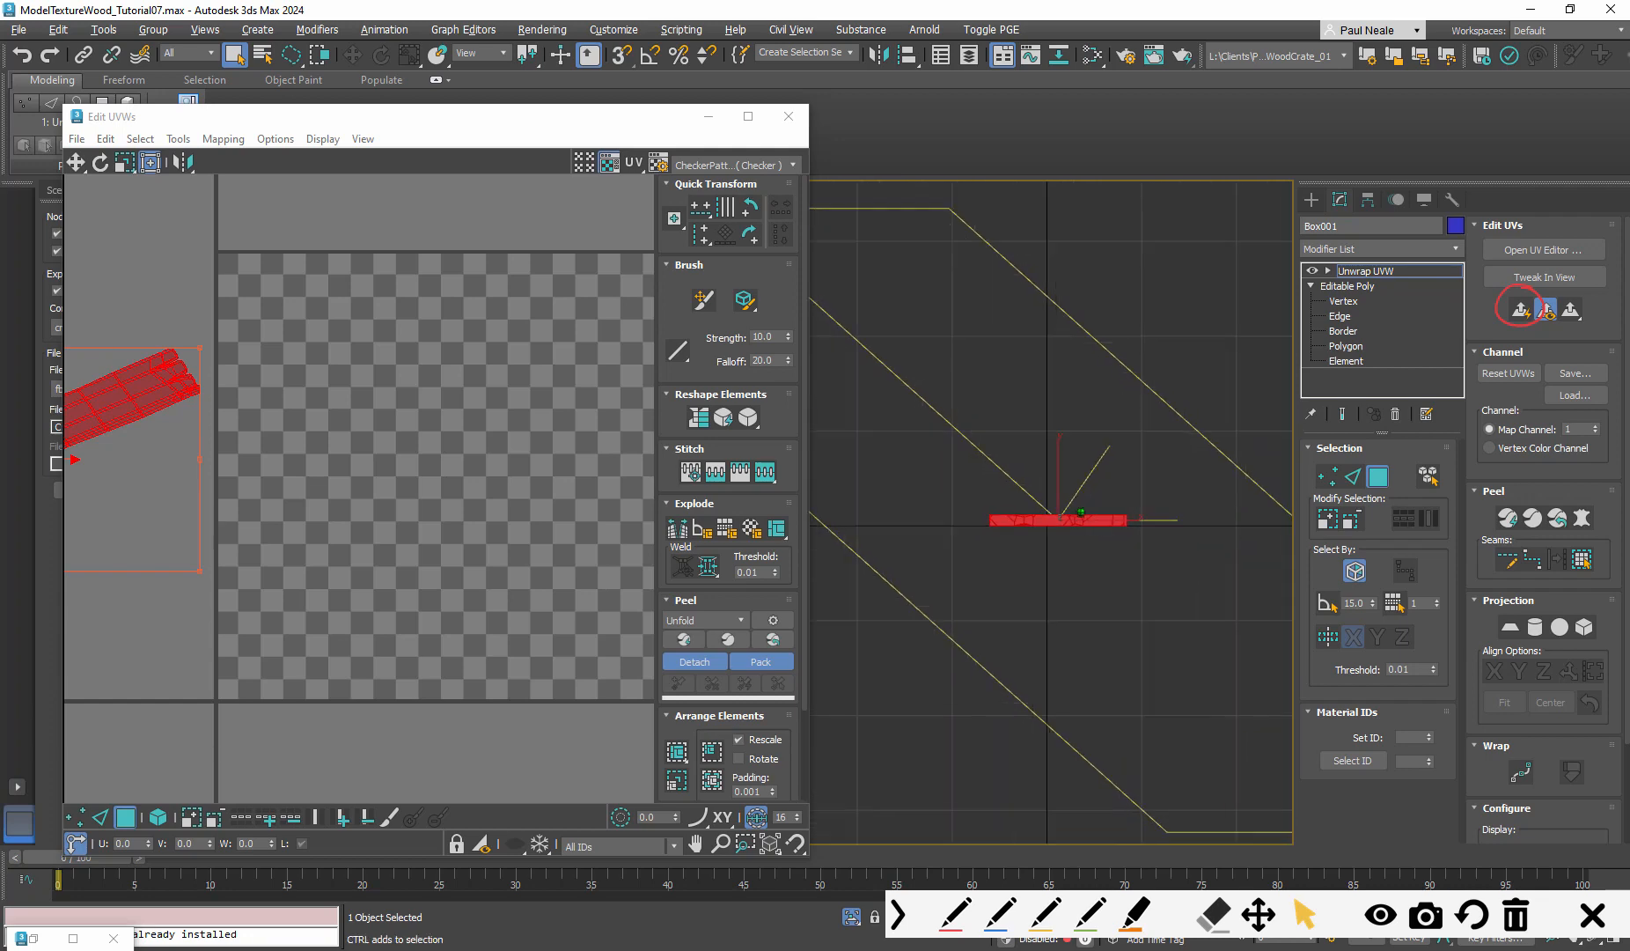
scroll(1081, 510, up, 3)
middle_drag(1145, 489, 1144, 483)
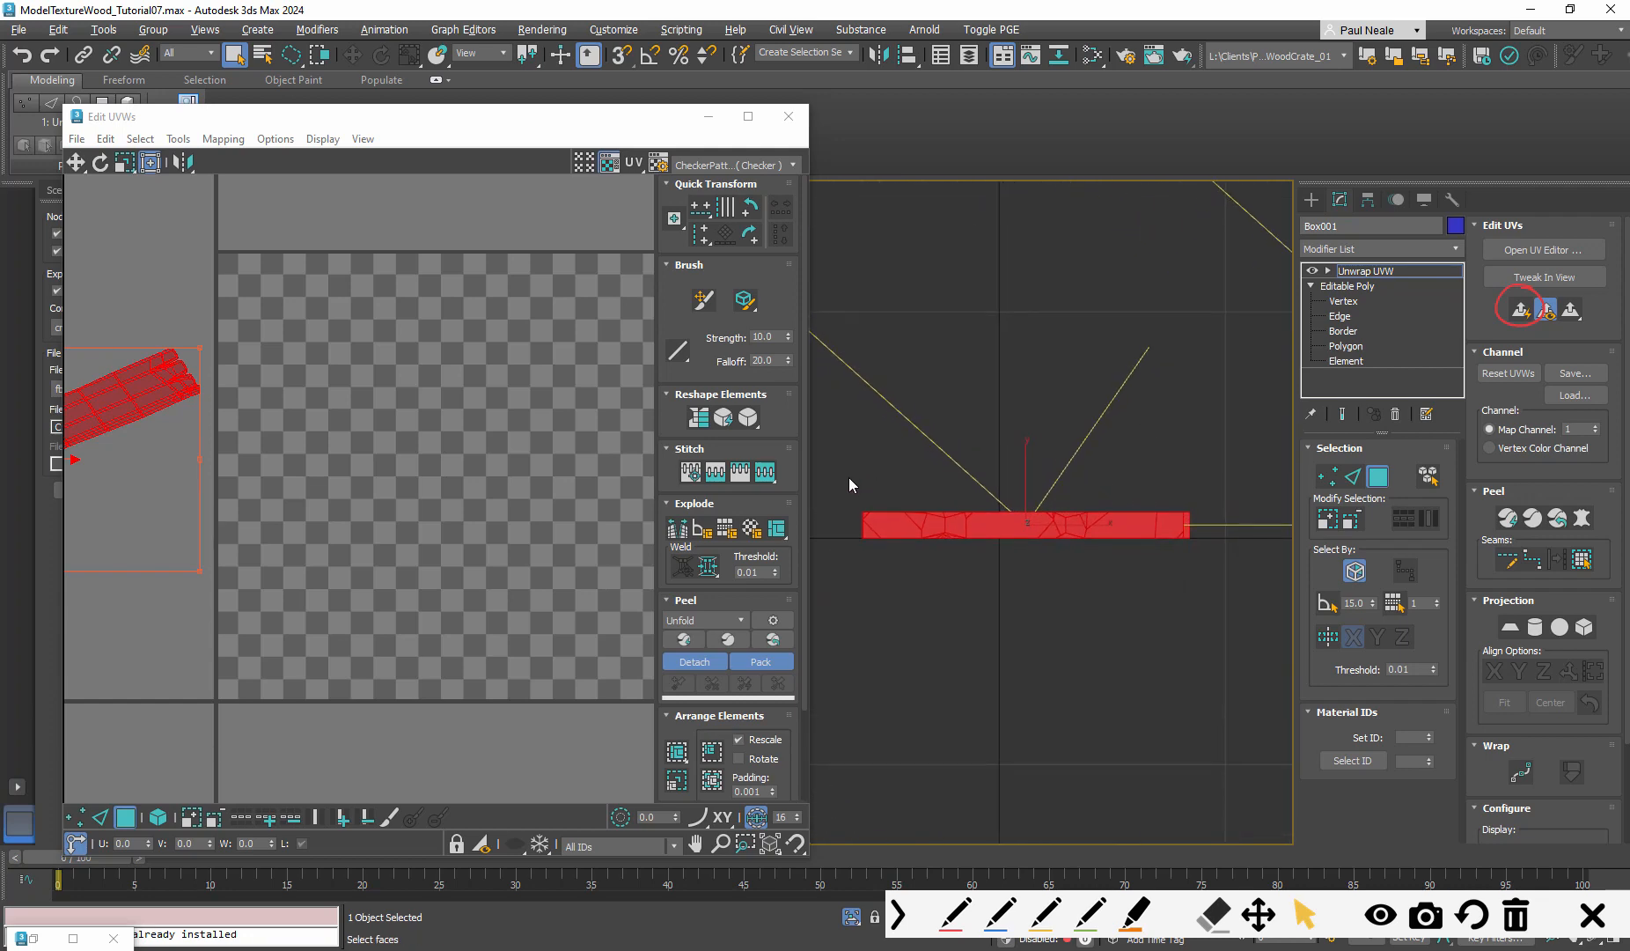
scroll(848, 478, up, 2)
scroll(936, 480, up, 1)
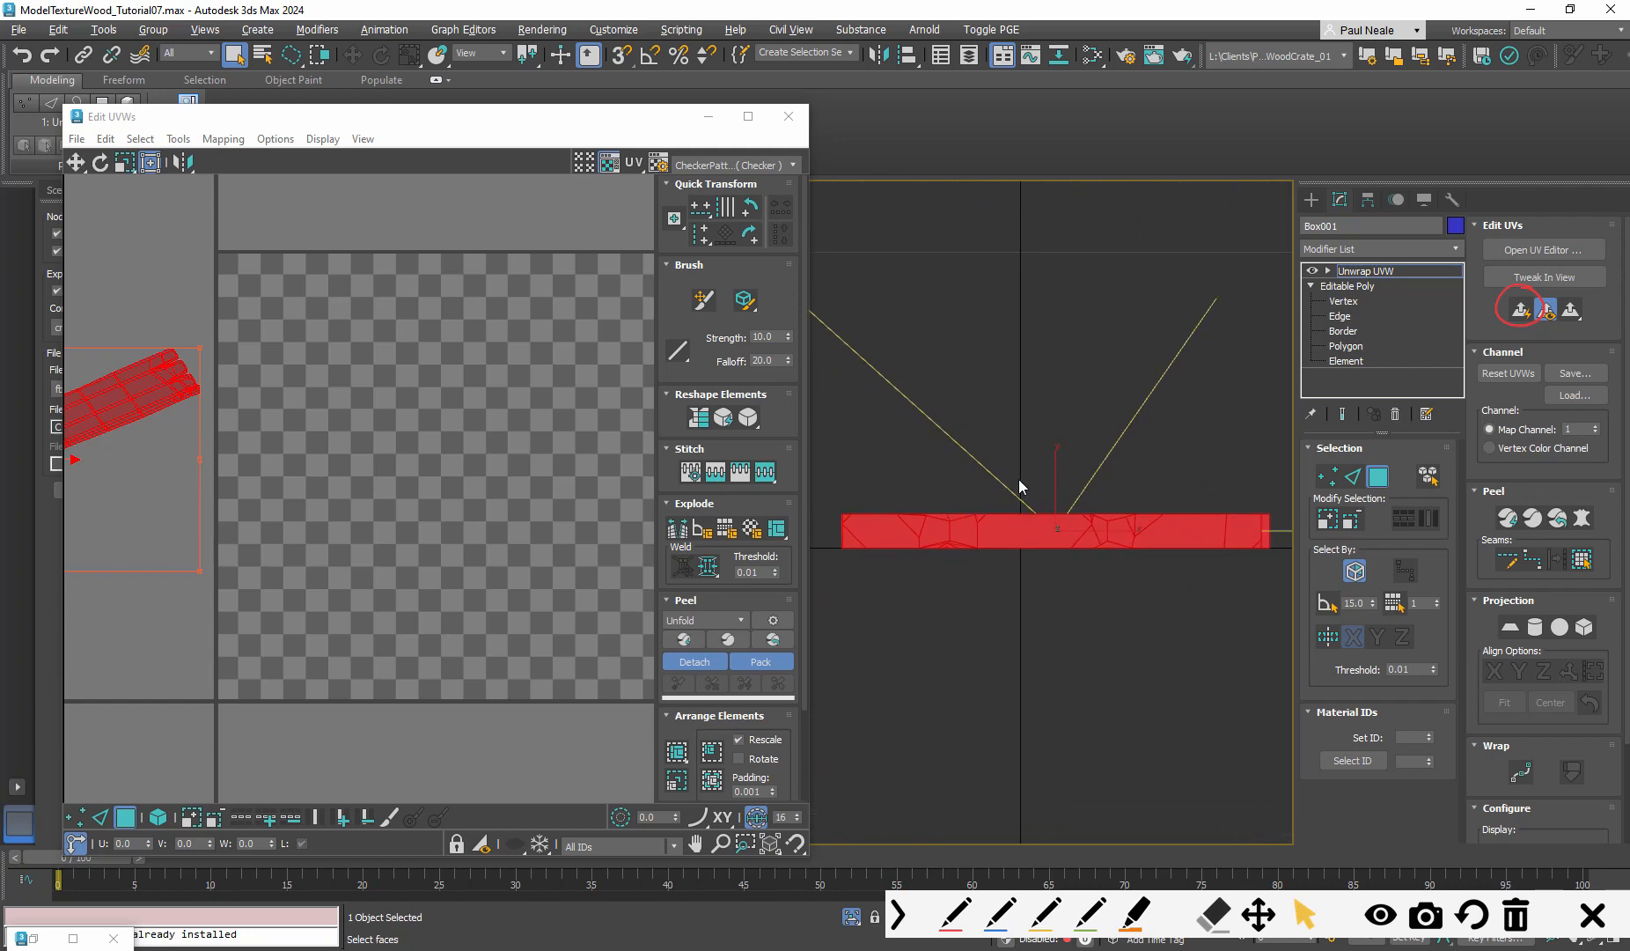
Lasso-select the plank's faces from the top view with backfaces ignored, and inspect which sides are selected
key(t)
middle_drag(932, 546, 1219, 577)
scroll(1174, 545, up, 5)
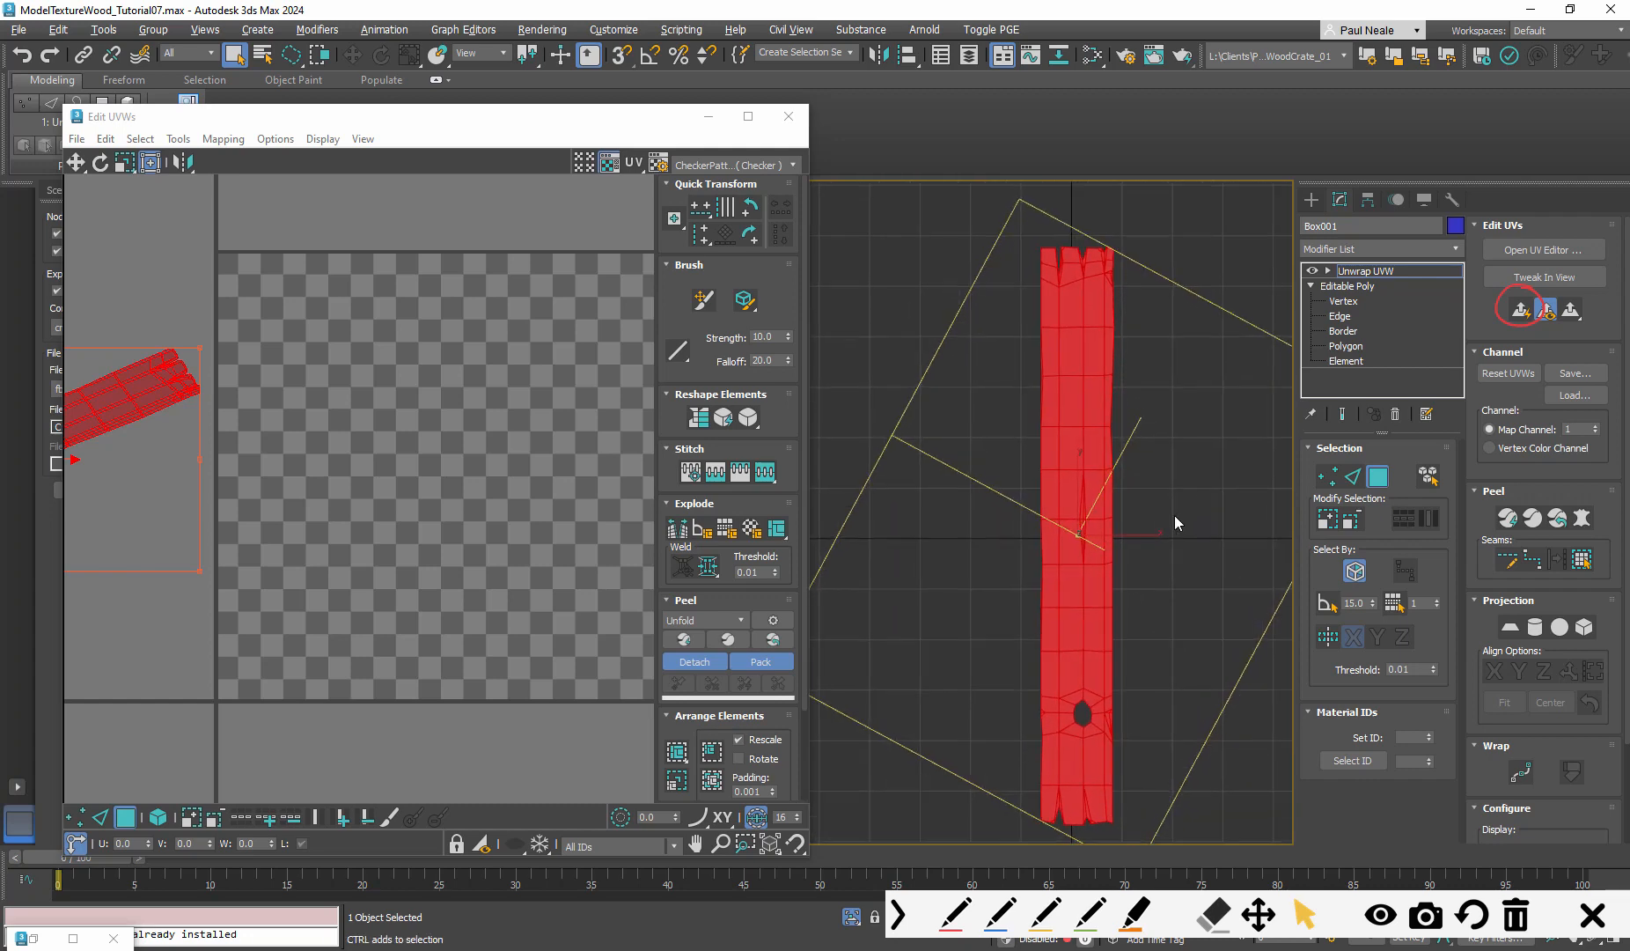
click(926, 219)
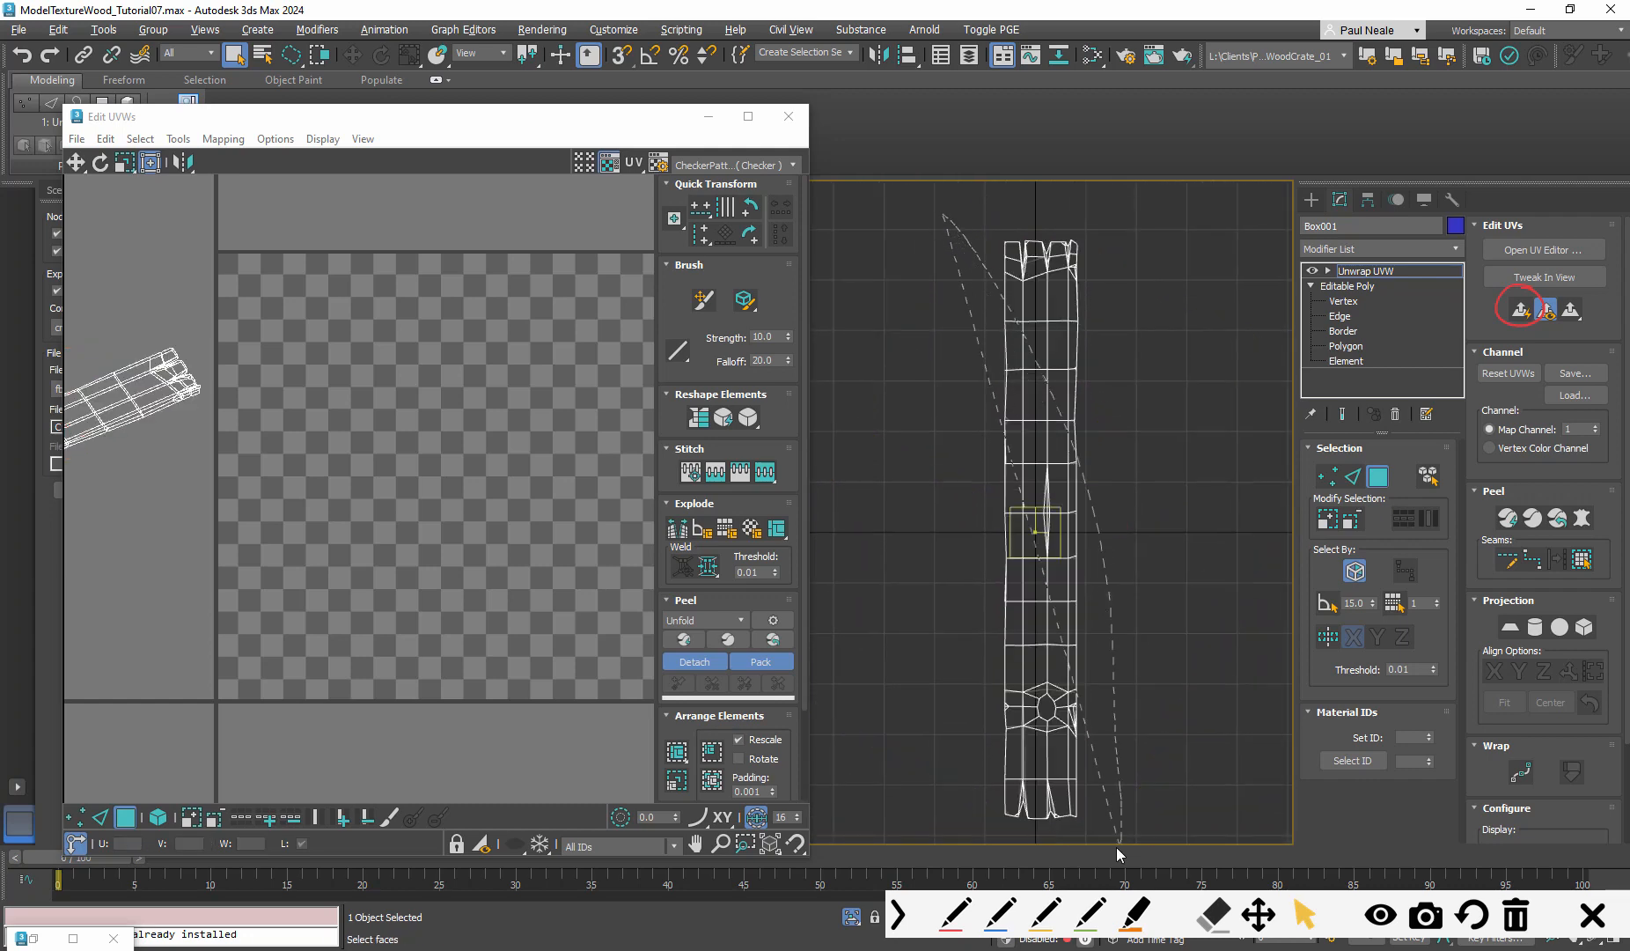
drag(1115, 847, 1092, 855)
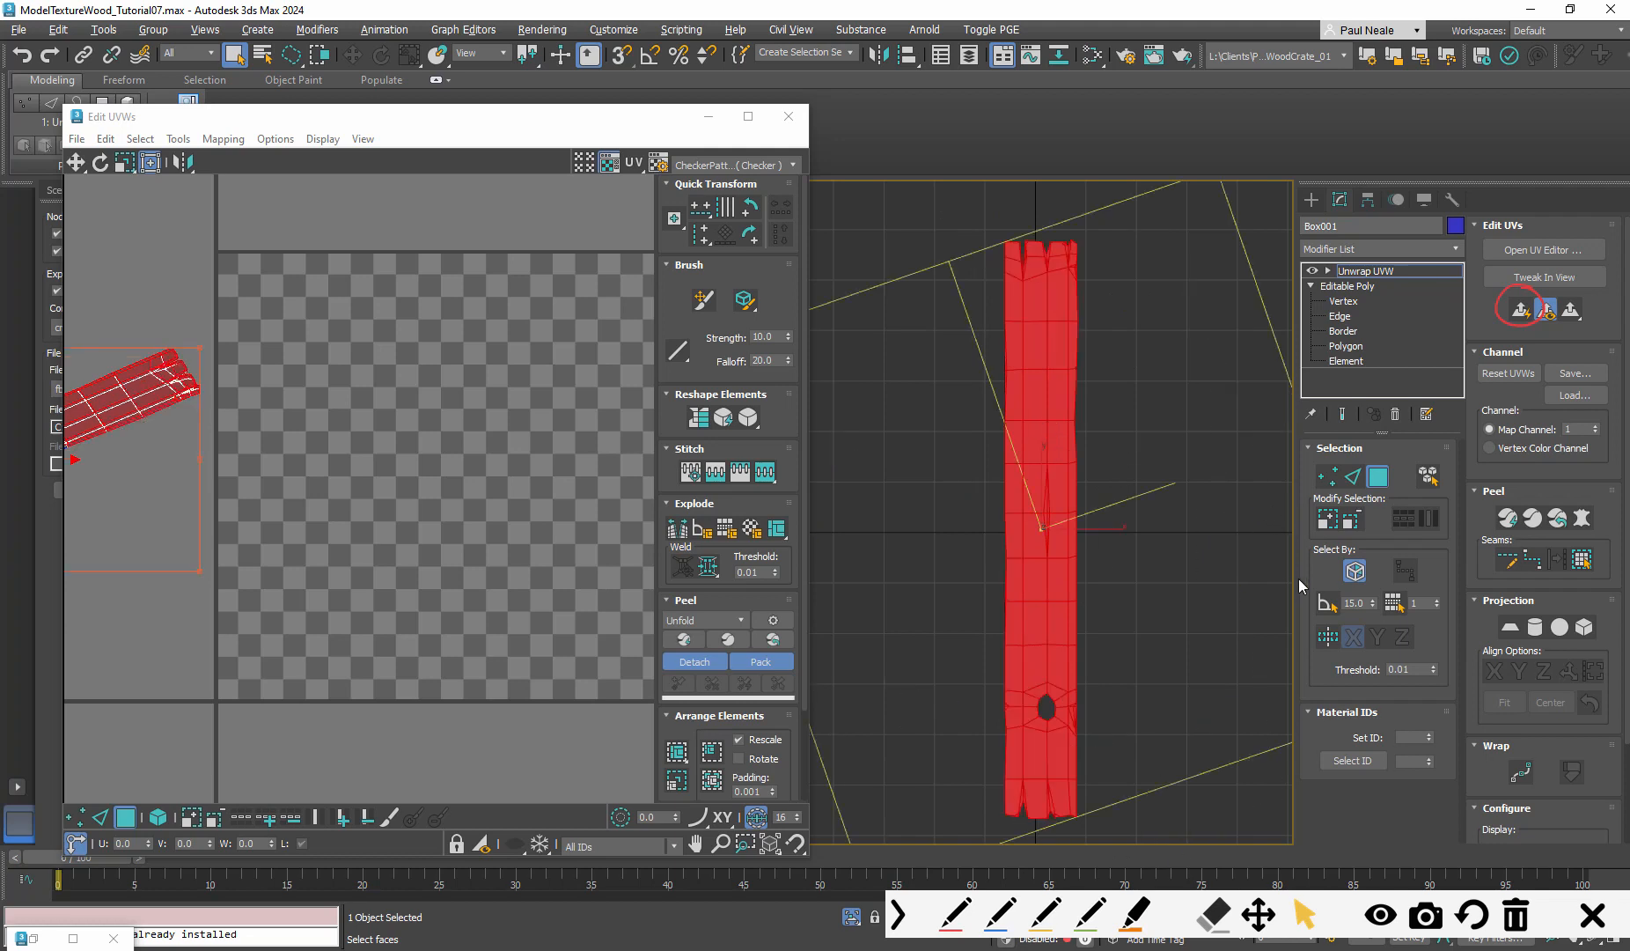
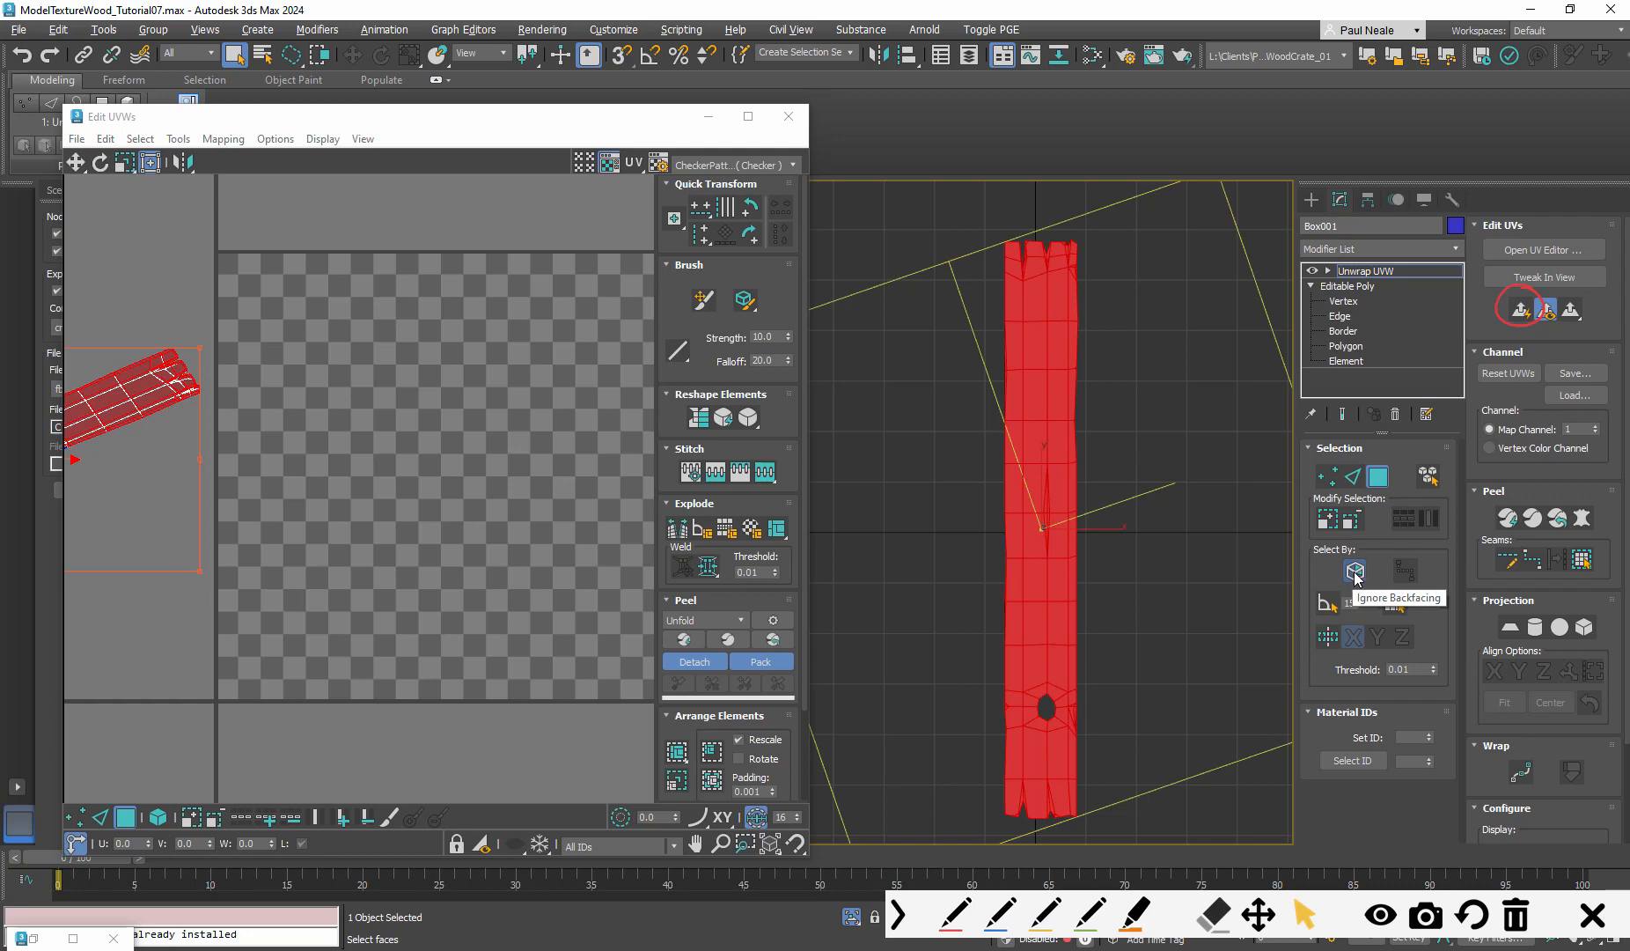
alt+middle_drag(1033, 585, 1109, 373)
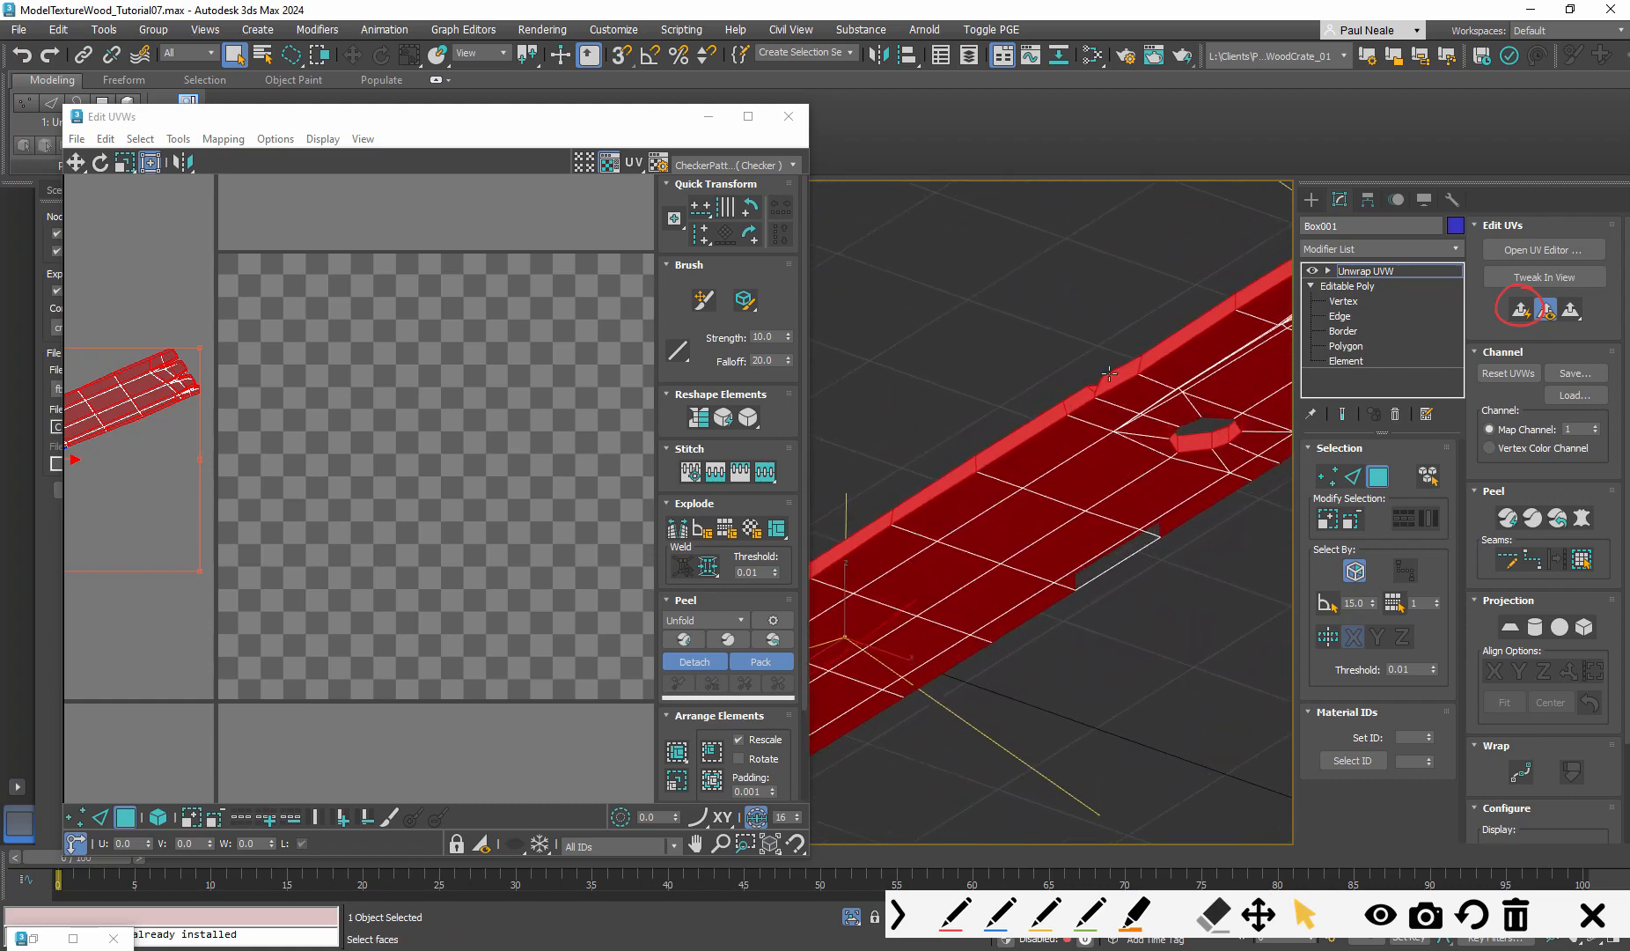
alt+middle_drag(1060, 535, 1116, 578)
scroll(1116, 578, up, 4)
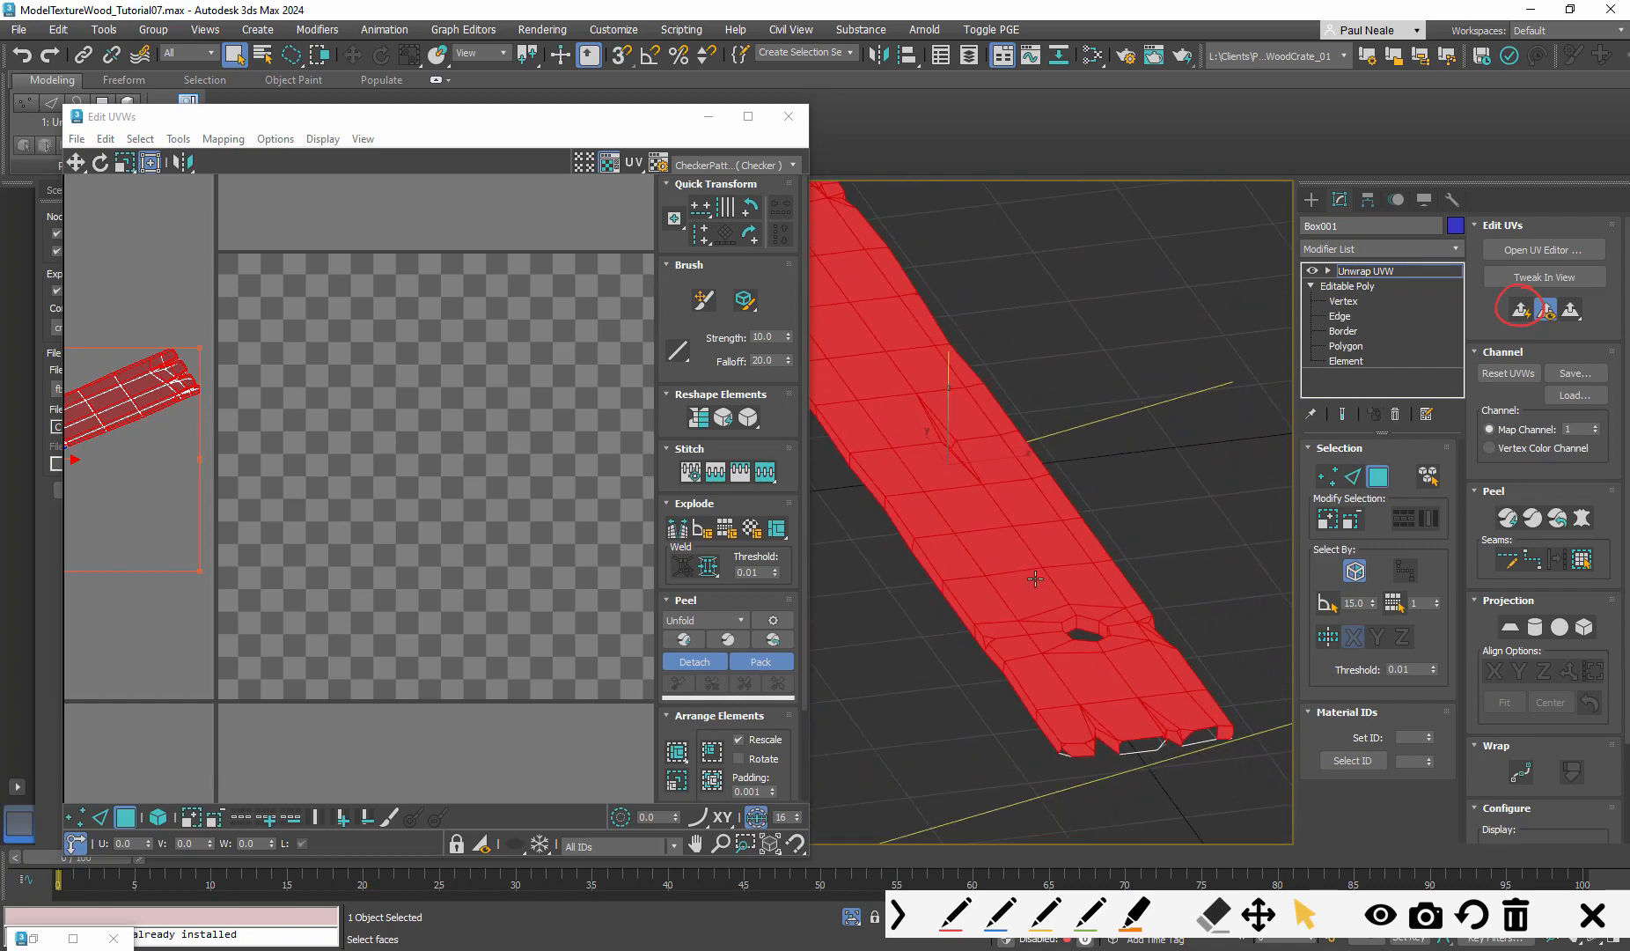
Select a single face on the plank's top surface above the hole and show the model shaded with edged faces
click(1032, 552)
mouse_move(1013, 627)
alt+middle_down()
mouse_move(1080, 620)
mouse_move(1074, 634)
mouse_move(1147, 564)
mouse_move(1056, 511)
mouse_move(1168, 466)
alt+middle_up()
key(F3)
key(F4)
scroll(1012, 493, up, 4)
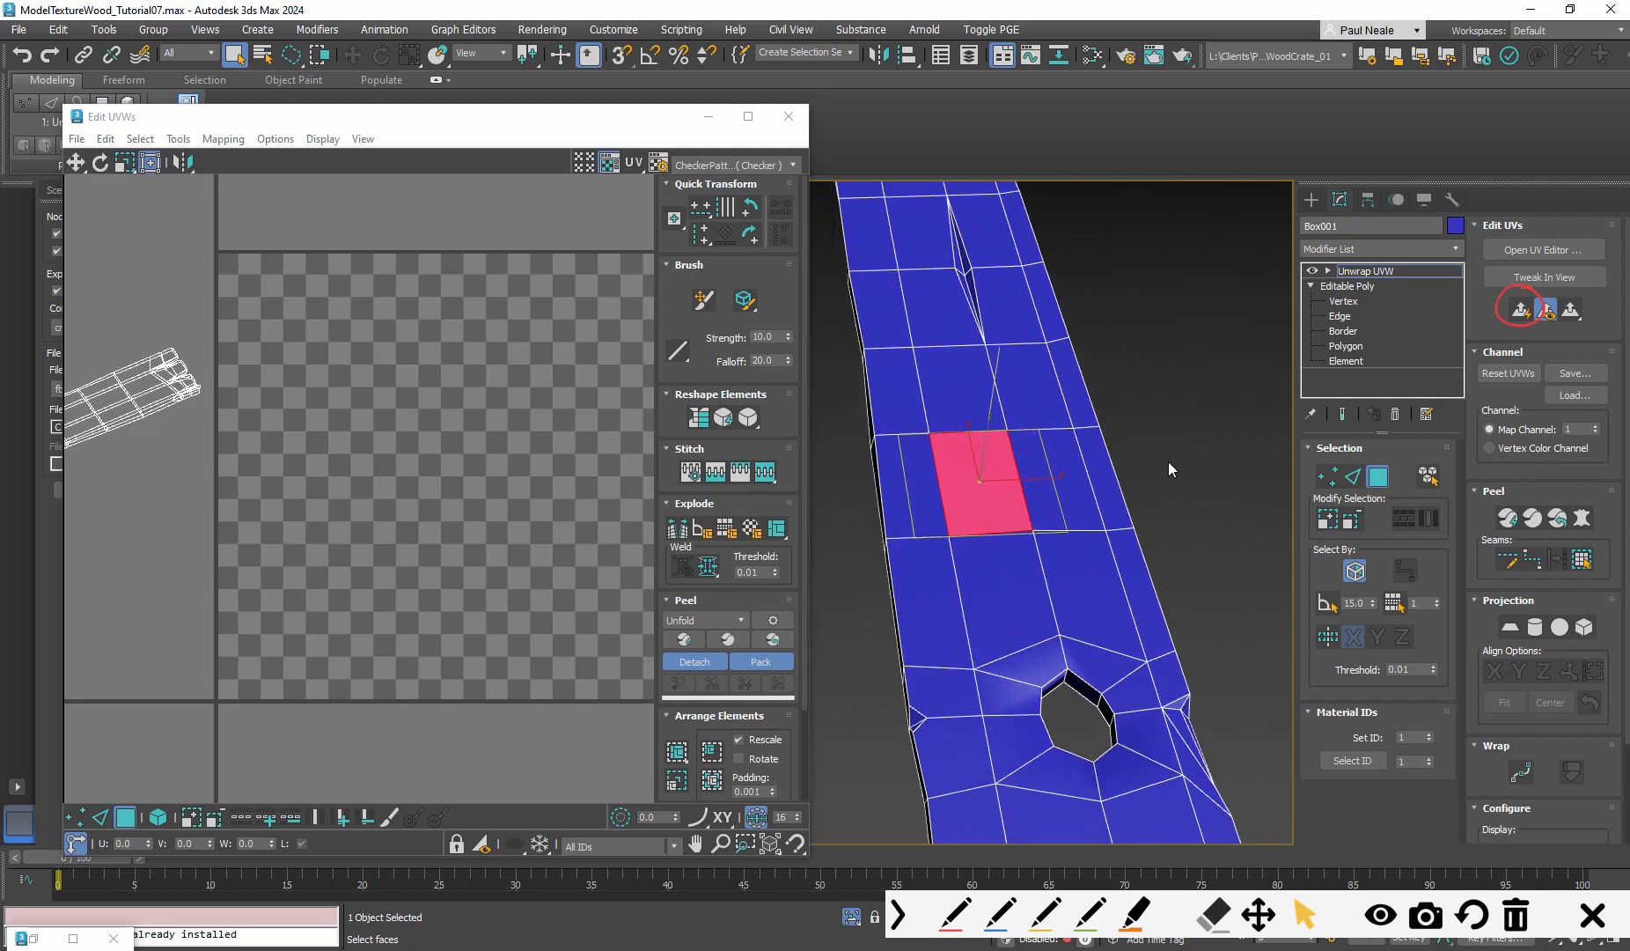
click(1139, 482)
click(998, 490)
alt+middle_drag(997, 490, 1276, 537)
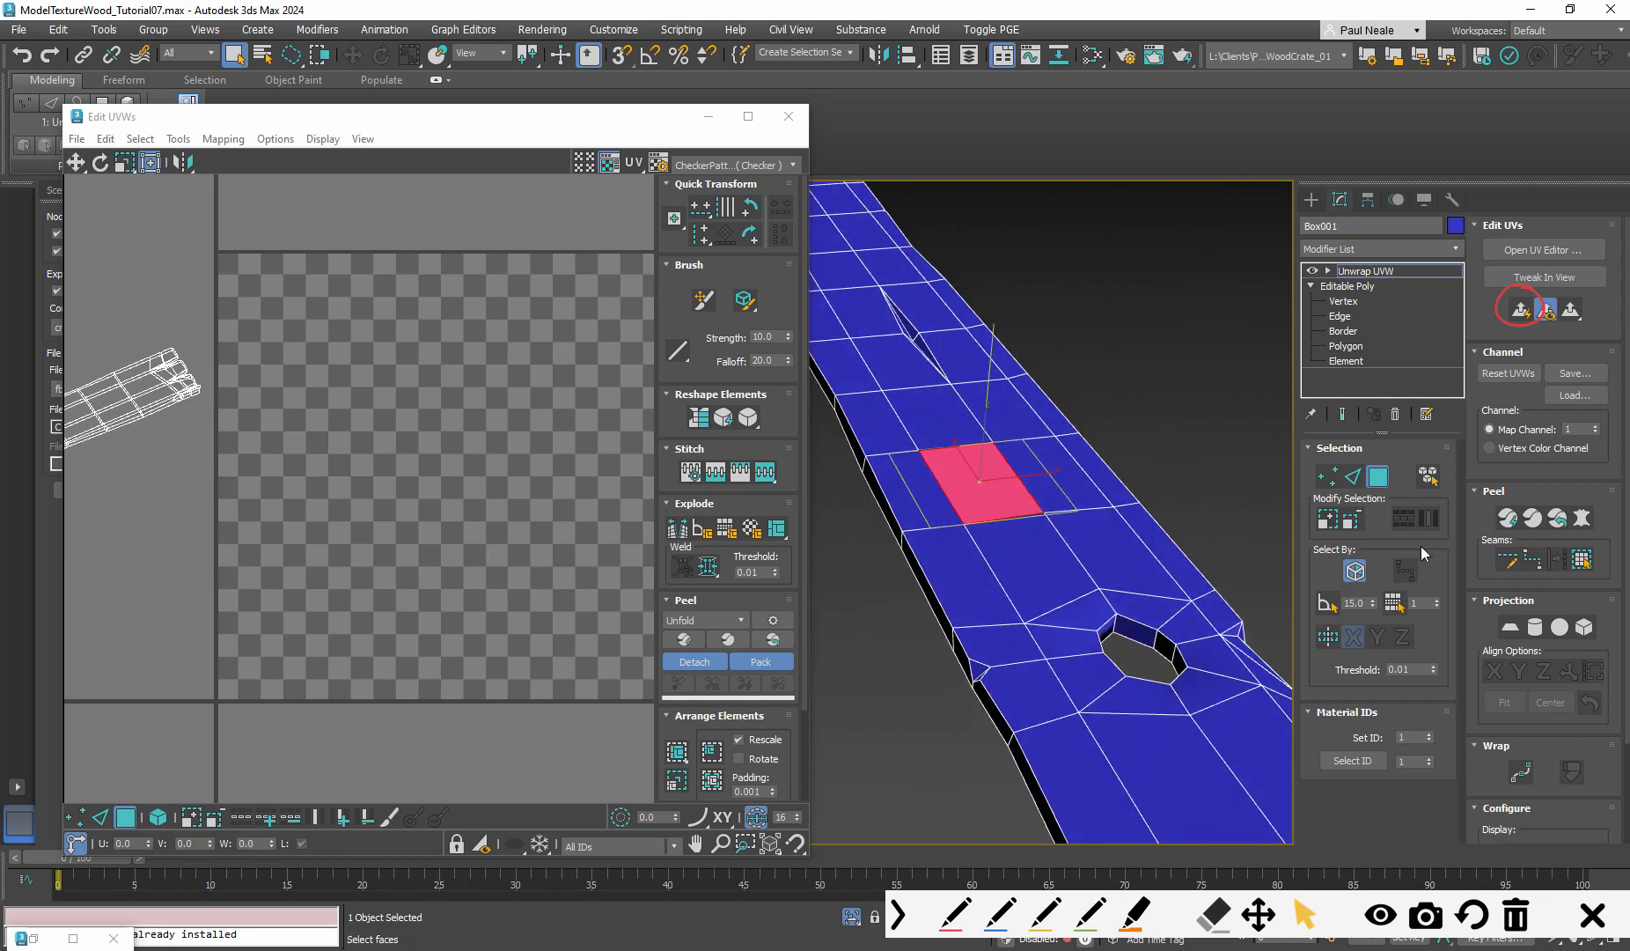
Enable selection by planar angle at 15 degrees and select the plank's entire top surface
click(1325, 604)
click(953, 916)
drag(877, 570, 1088, 573)
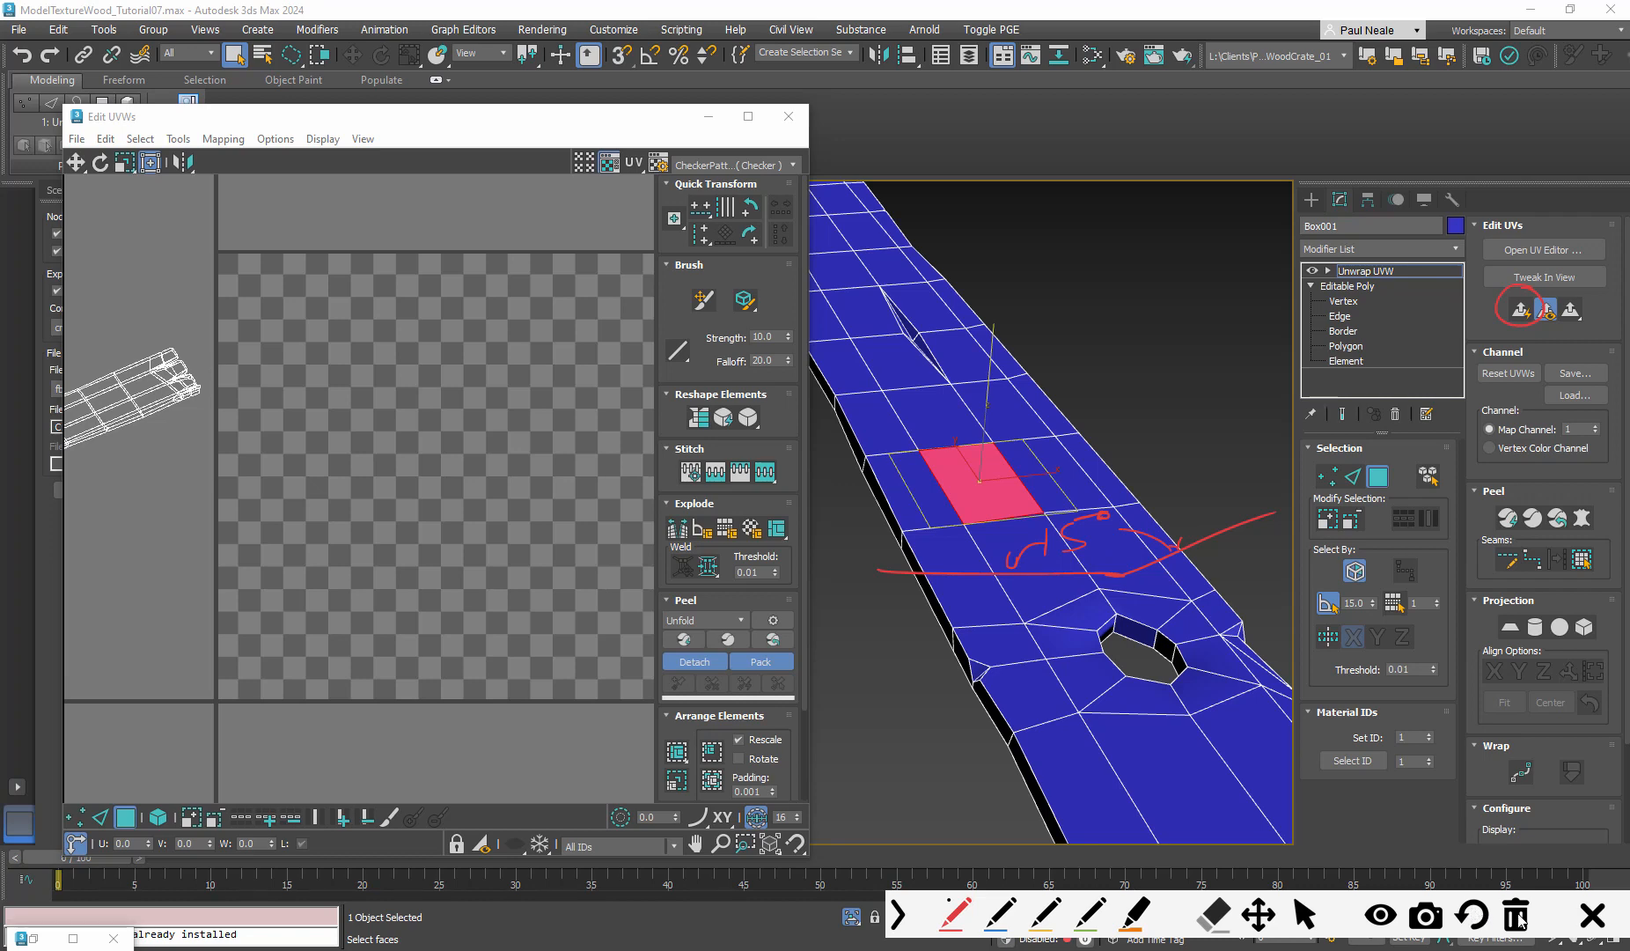
click(1515, 915)
click(1305, 915)
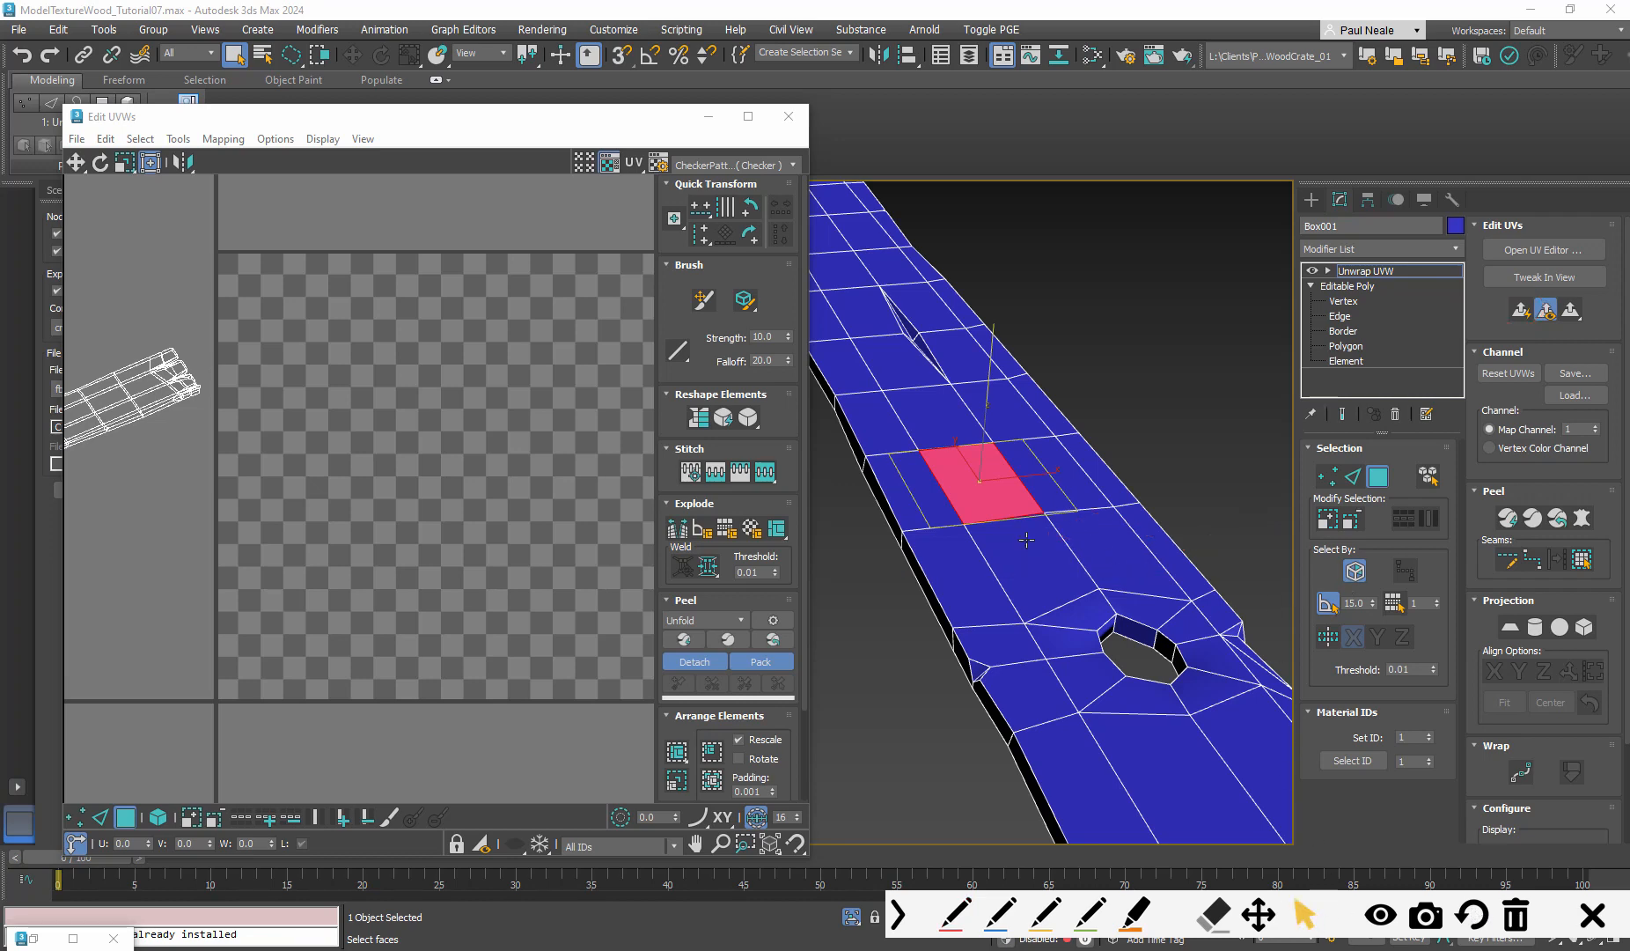
key(ctrl+a)
key(z)
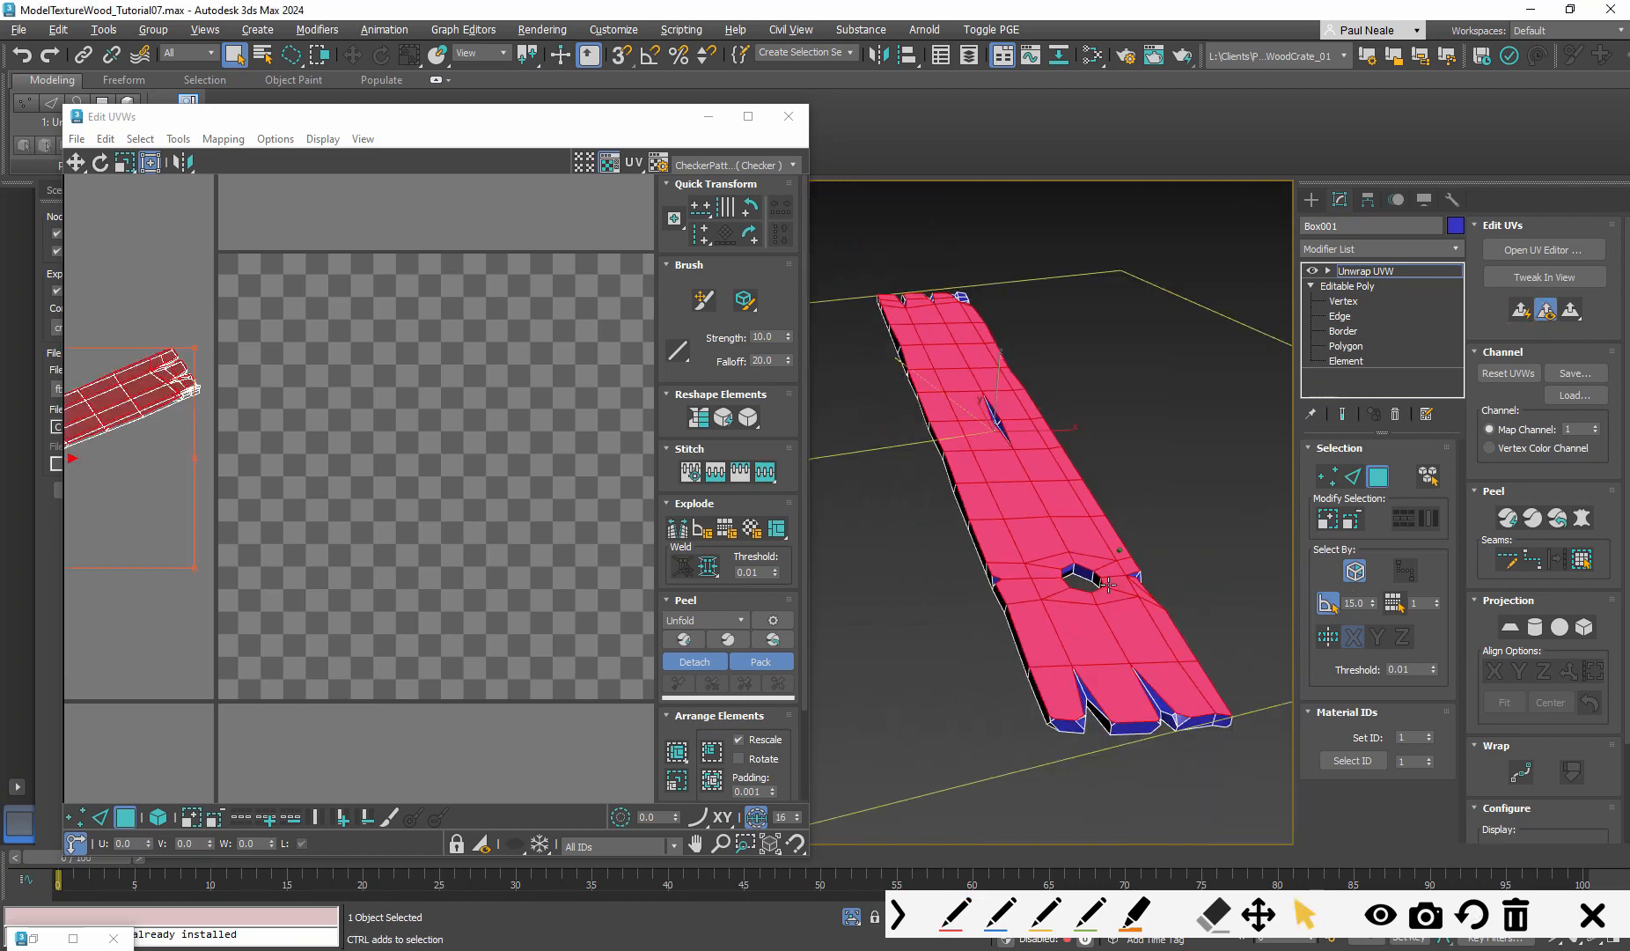
Examine the selected top surface around the crack, the edge chips and the knot hole to check which faces are included
alt+middle_drag(1107, 584, 1113, 643)
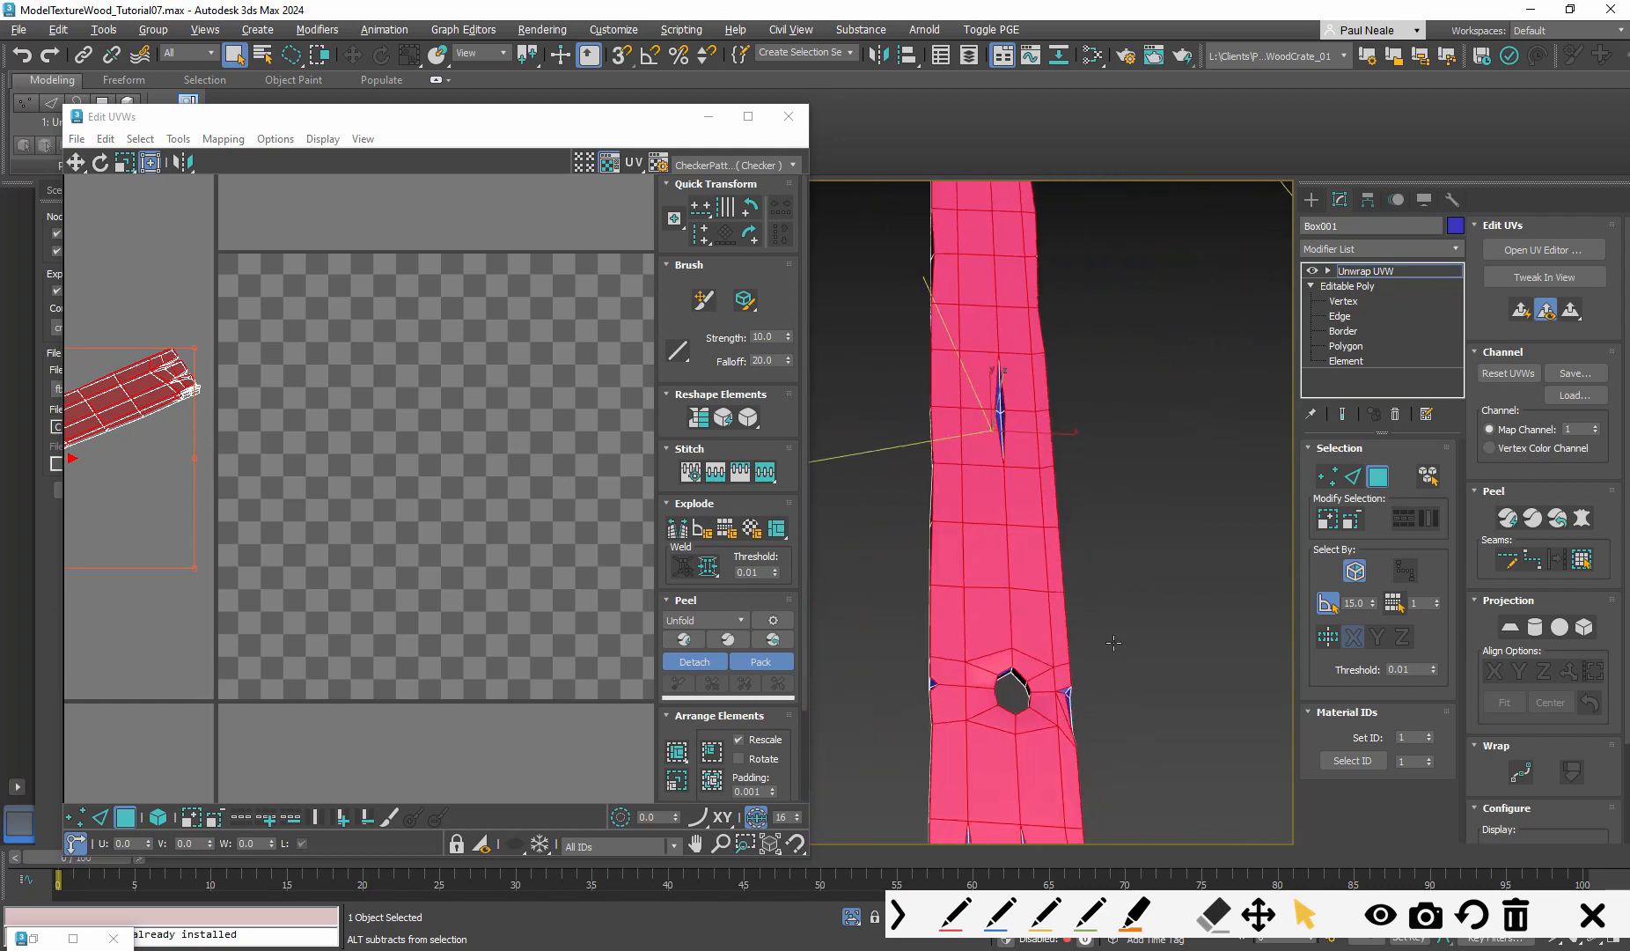
scroll(1013, 370, up, 10)
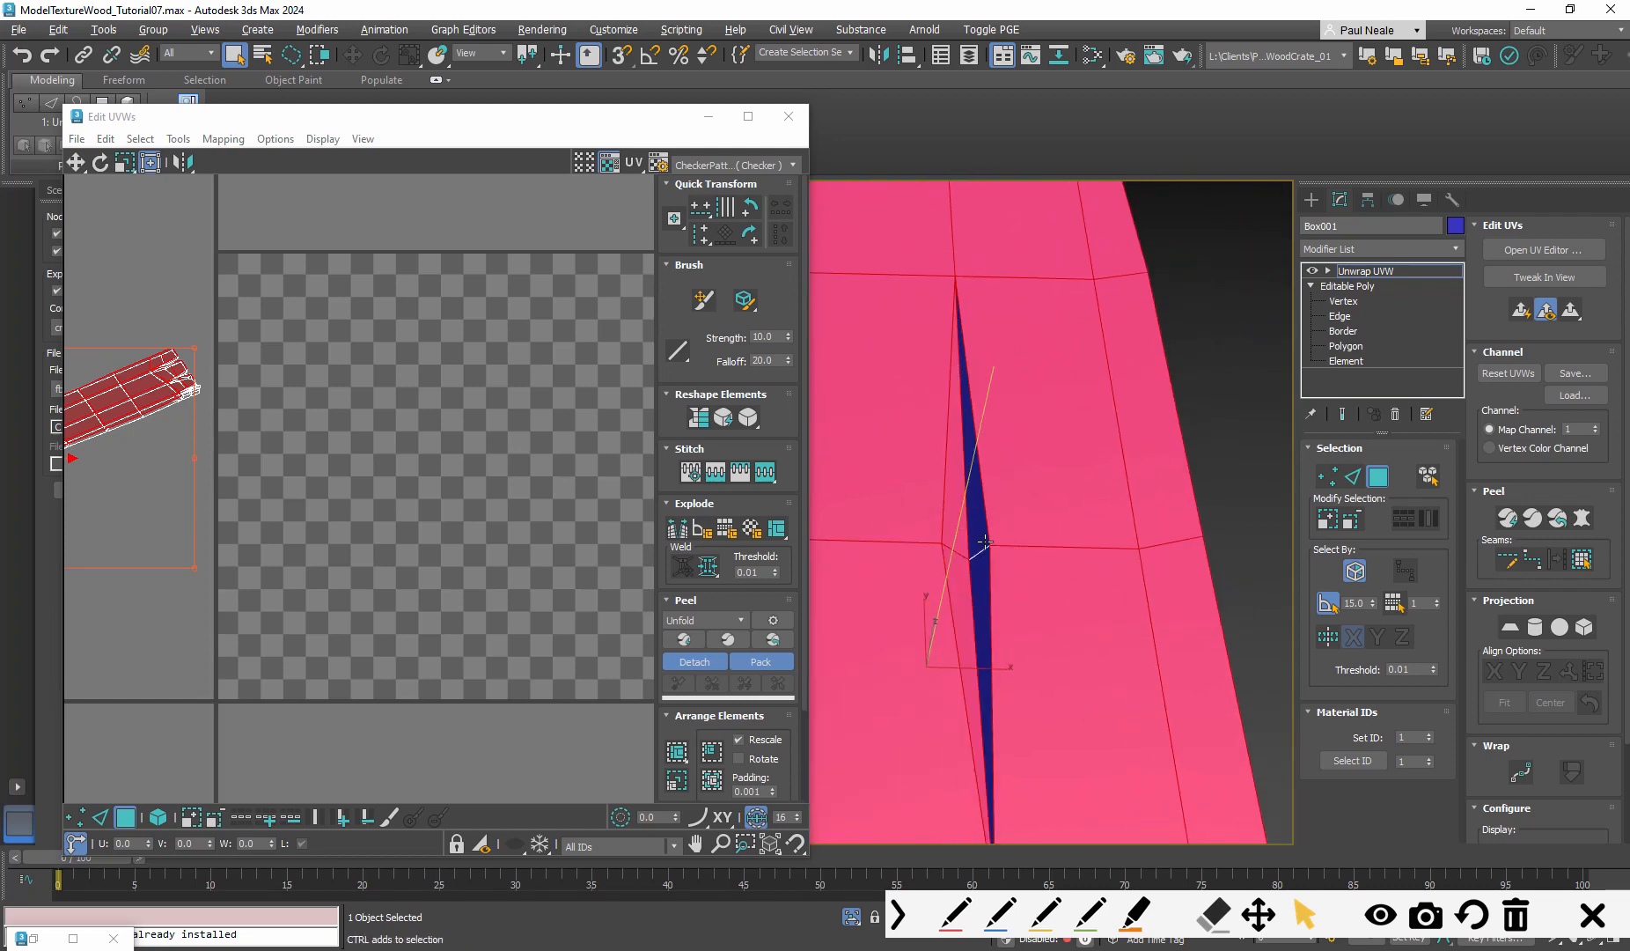
scroll(984, 541, down, 10)
mouse_move(1056, 616)
alt+middle_down()
mouse_move(1114, 635)
mouse_move(1052, 462)
mouse_move(1095, 571)
mouse_move(1072, 597)
alt+middle_up()
scroll(1062, 637, up, 3)
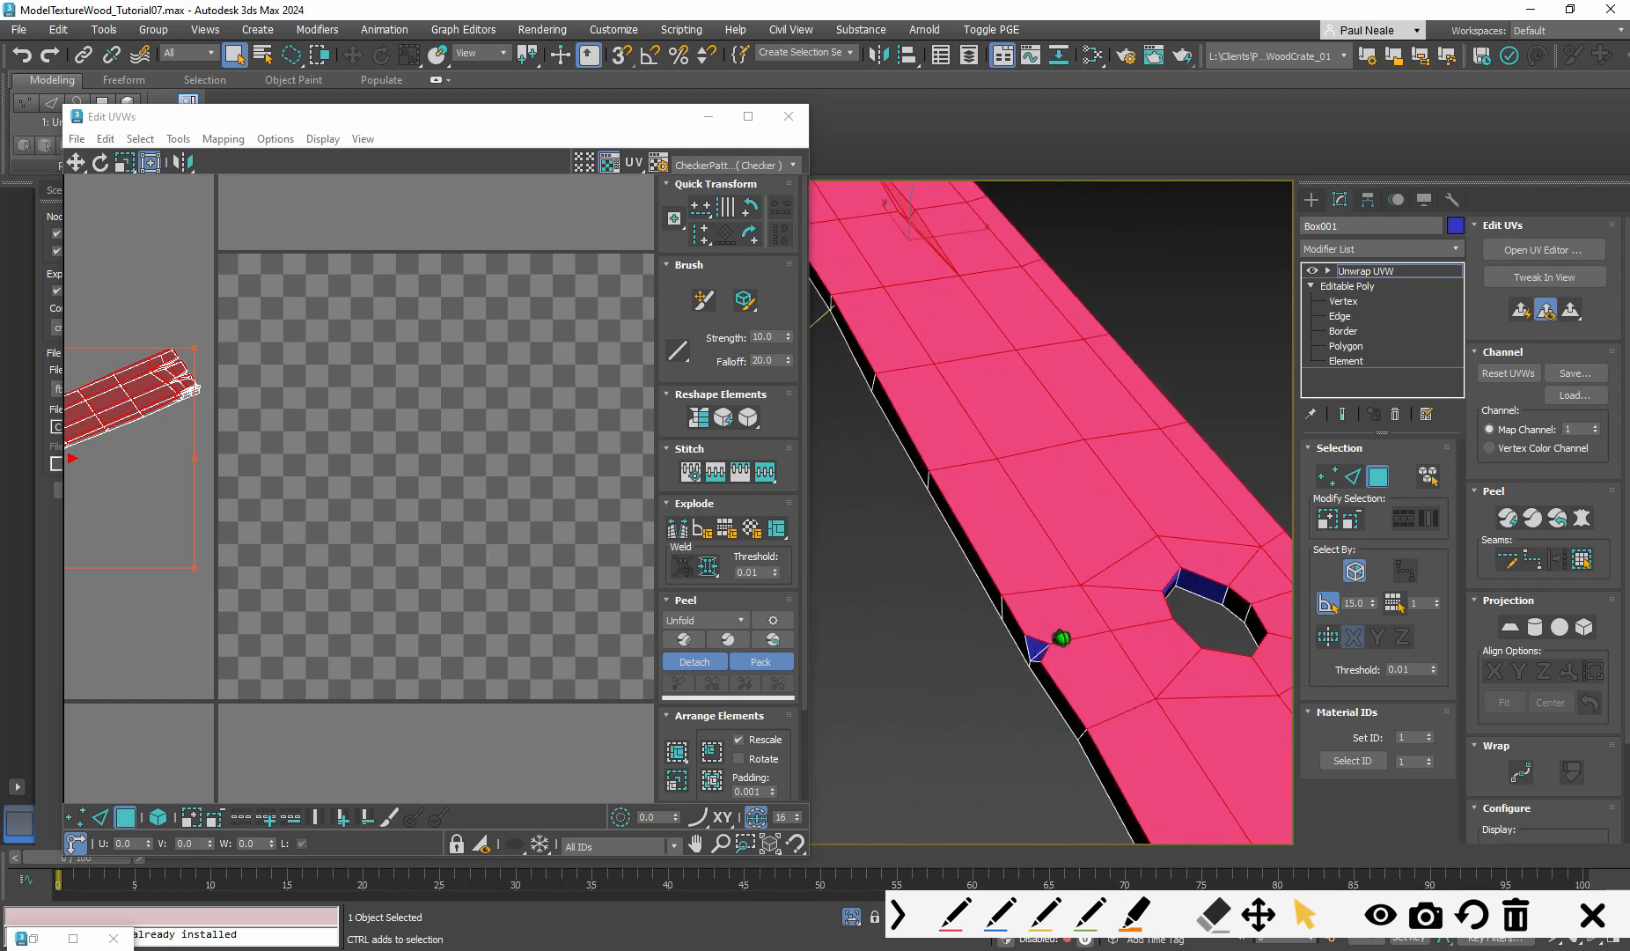
scroll(1062, 638, up, 6)
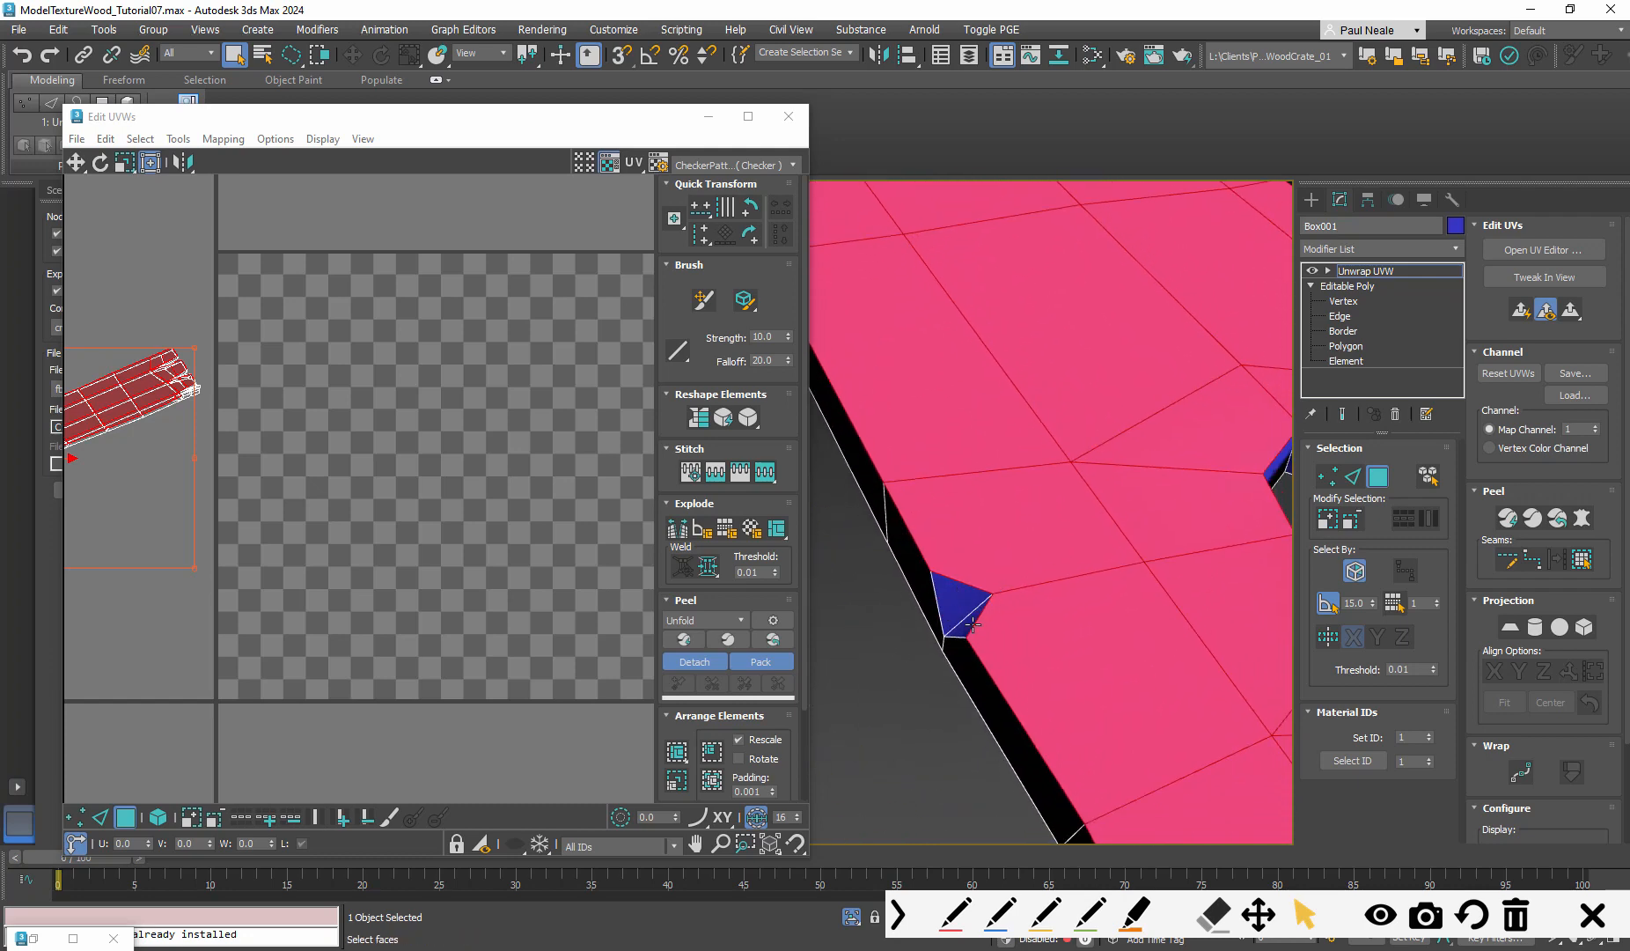
scroll(1043, 618, down, 5)
alt+middle_drag(1043, 618, 884, 565)
scroll(884, 565, up, 6)
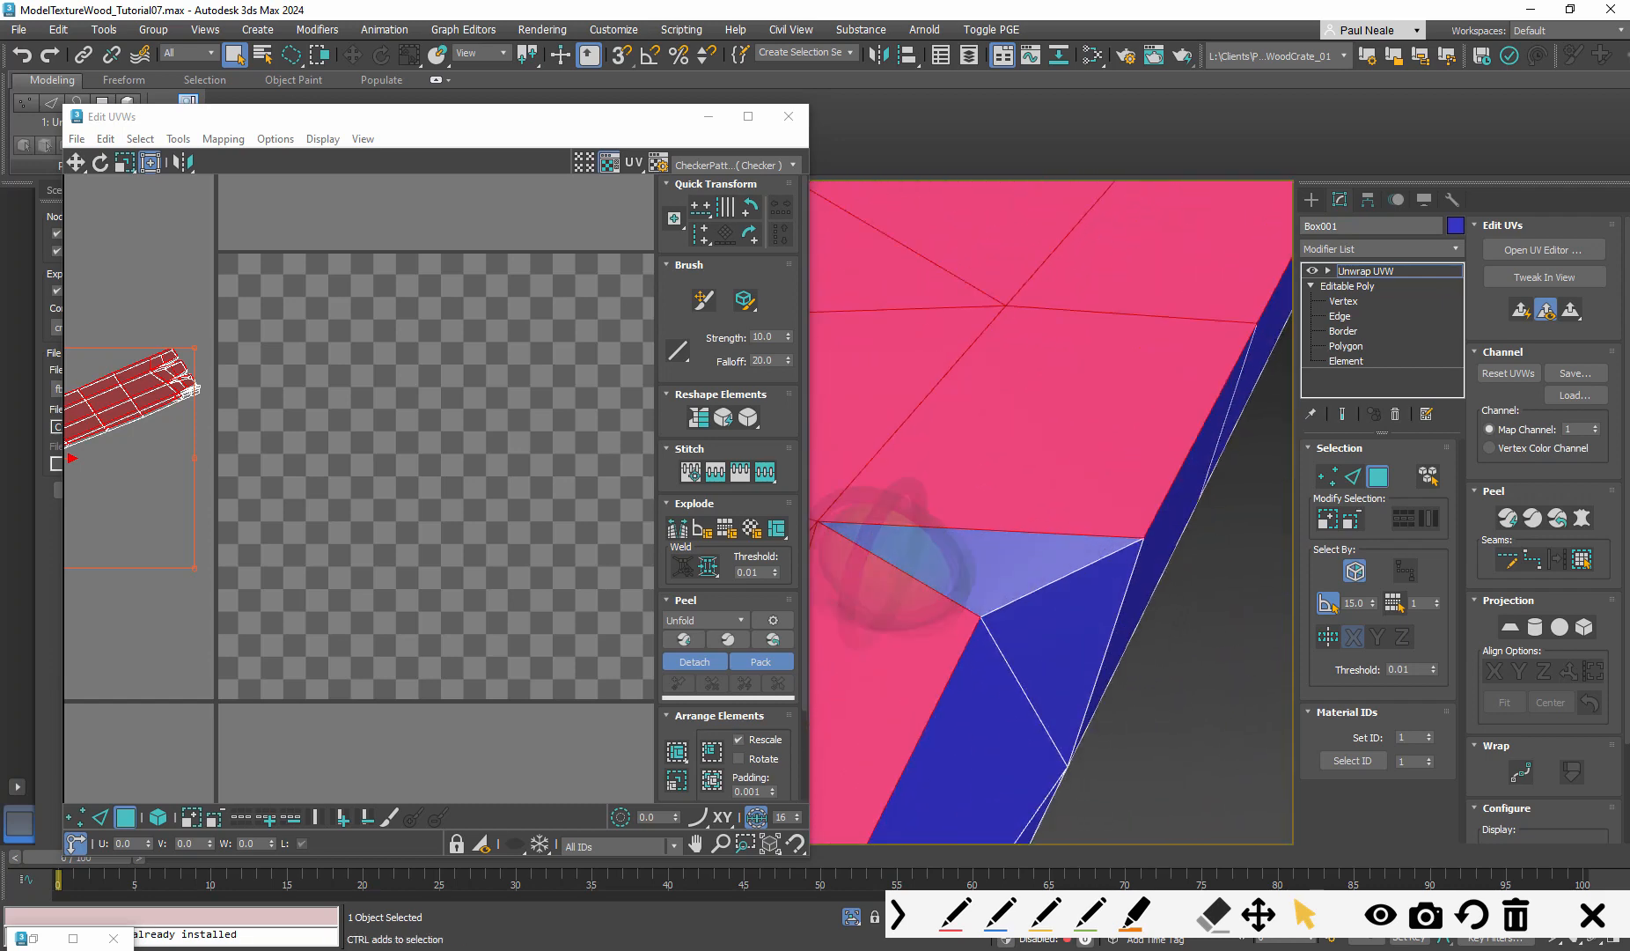
scroll(968, 555, down, 3)
alt+middle_drag(997, 554, 1076, 549)
Try to deselect only the triangular face beside the edge chip next to the knot hole
alt+click(1081, 549)
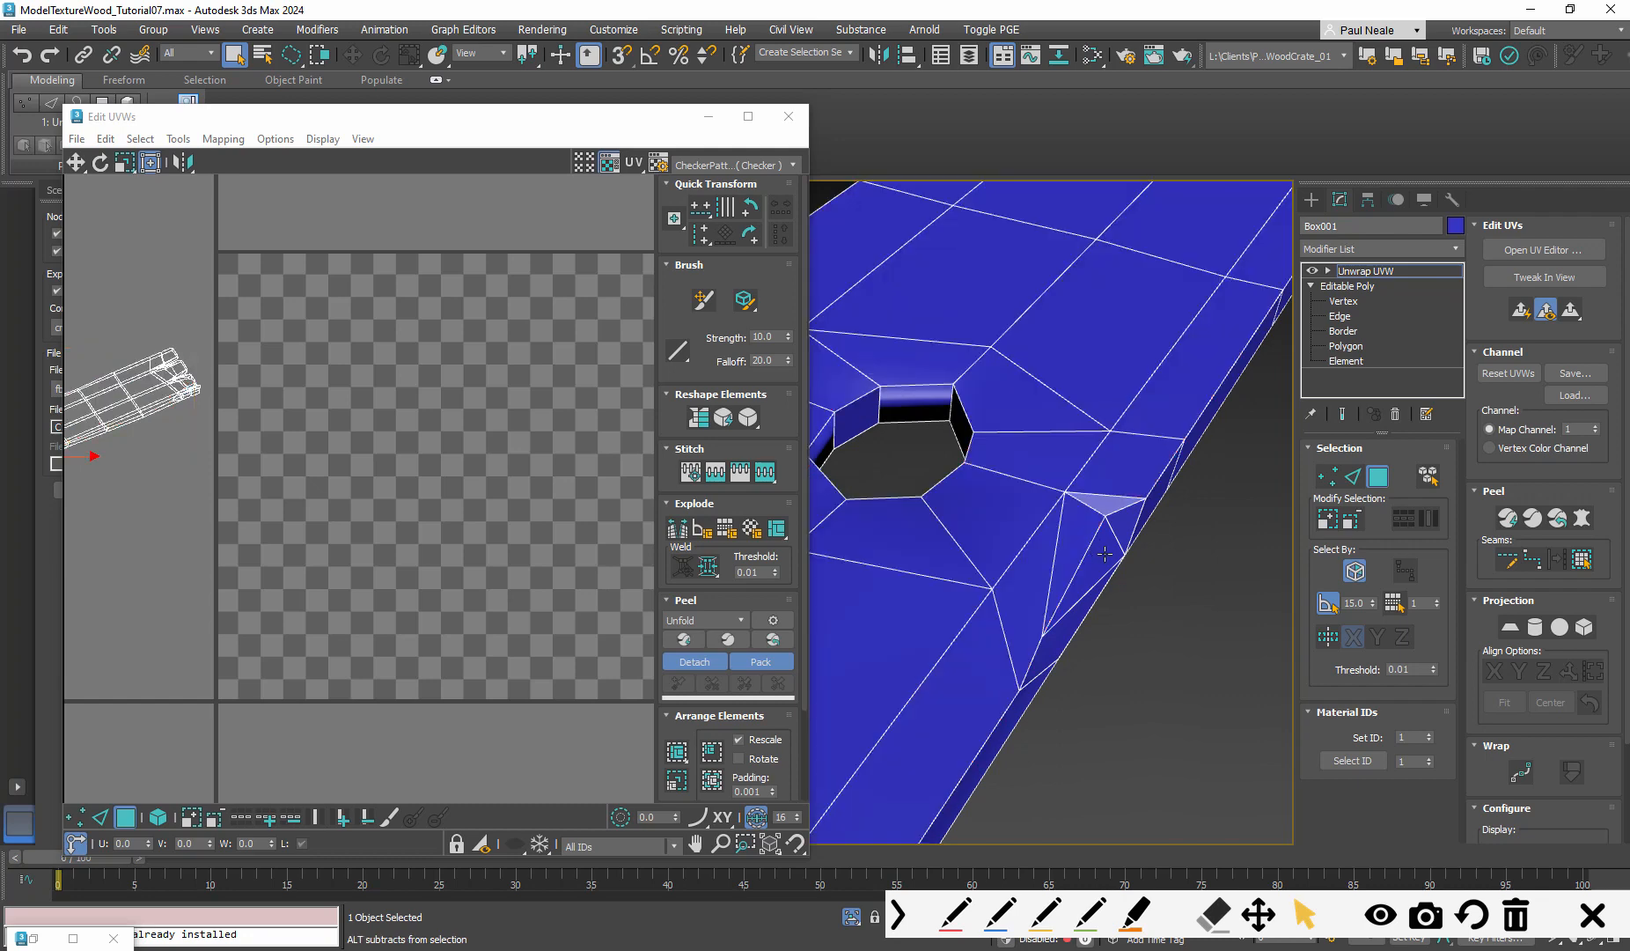
click(1081, 541)
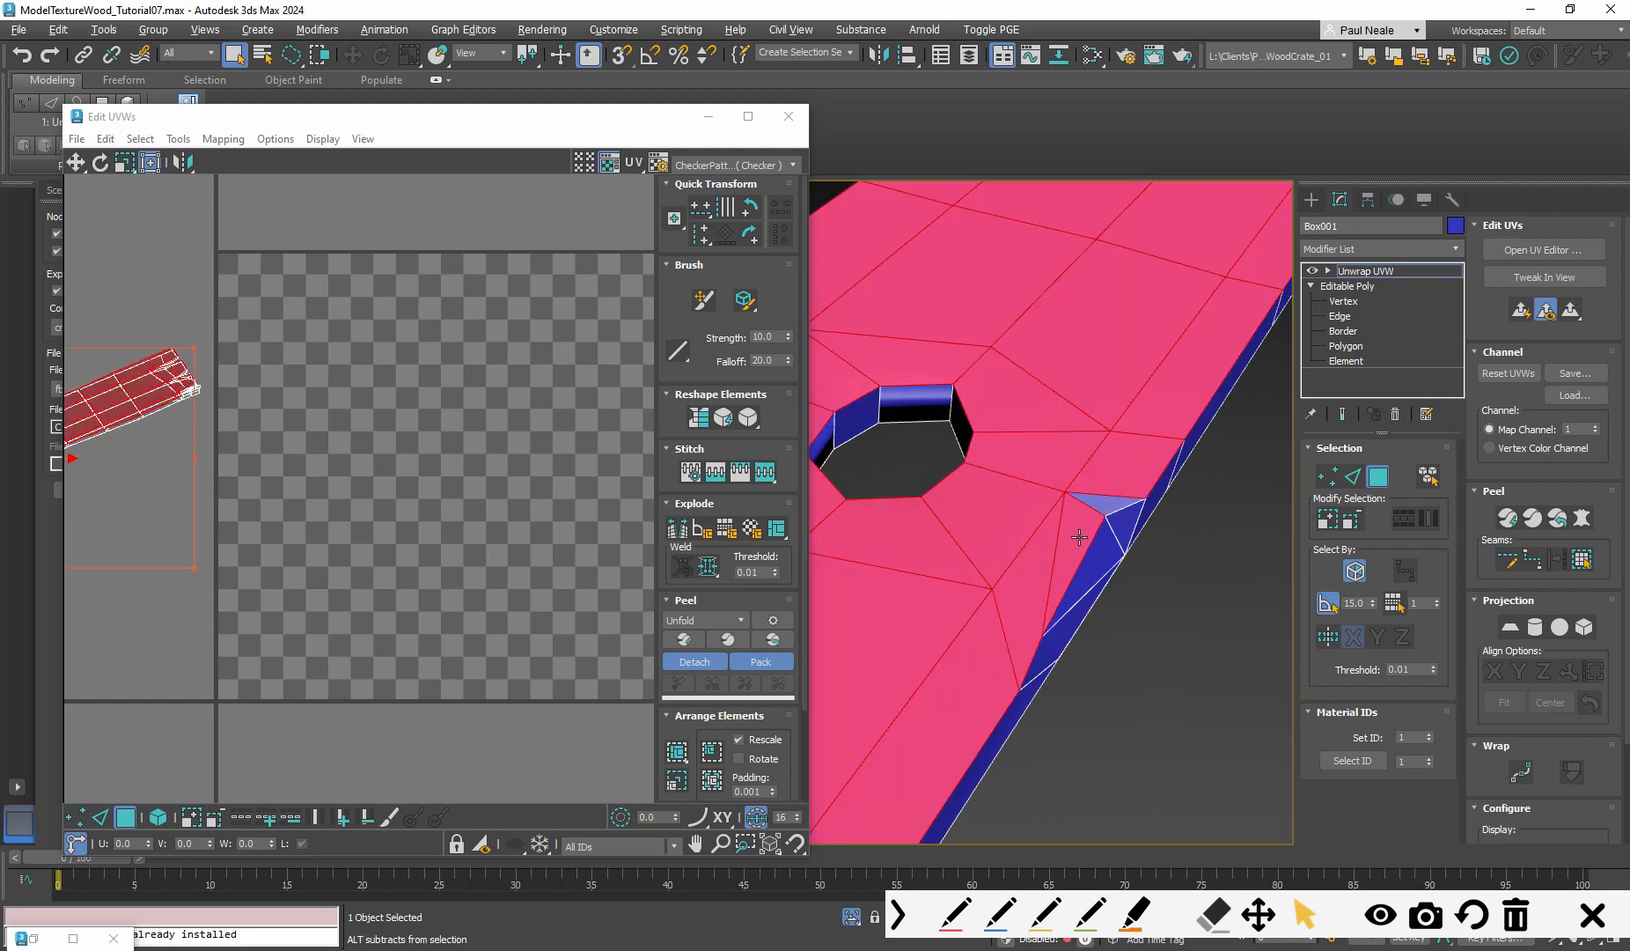
alt+click(1078, 547)
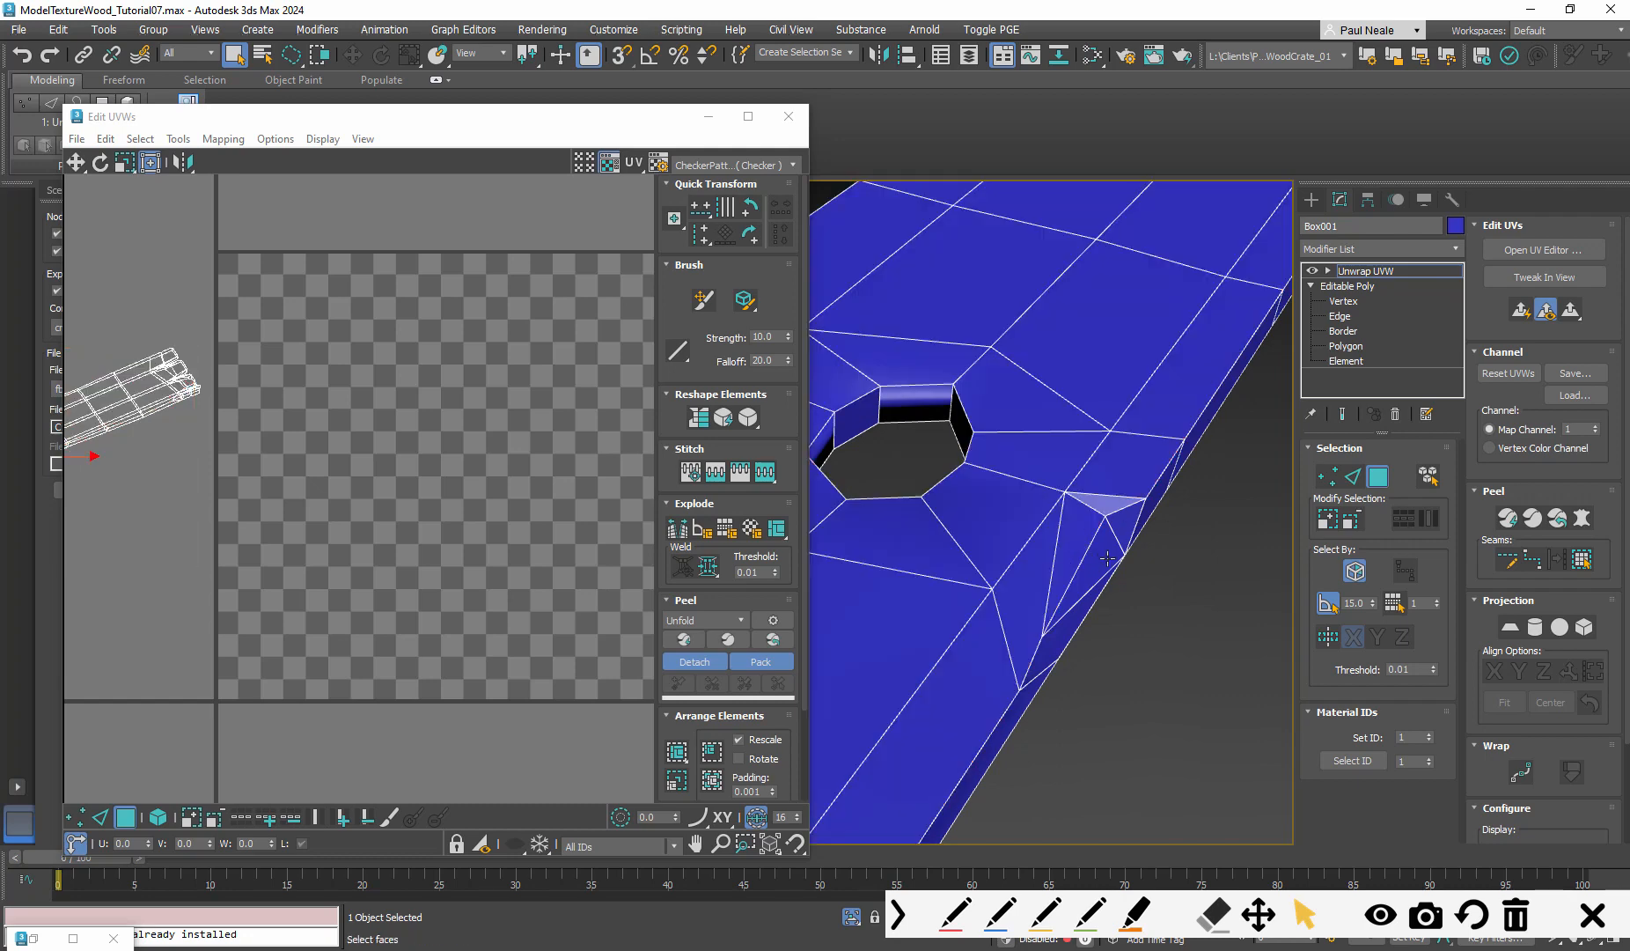
Reselect the plank's top surface by planar angle and add the edge chip's sloped faces beside the knot hole
click(1080, 547)
scroll(1055, 603, down, 3)
mouse_move(1055, 603)
alt+middle_down()
mouse_move(1092, 648)
mouse_move(1083, 675)
mouse_move(1113, 610)
mouse_move(1104, 621)
mouse_move(1079, 575)
mouse_move(1171, 604)
mouse_move(1124, 586)
mouse_move(1139, 584)
mouse_move(1105, 615)
mouse_move(1048, 608)
mouse_move(1043, 588)
alt+middle_up()
scroll(1014, 525, up, 4)
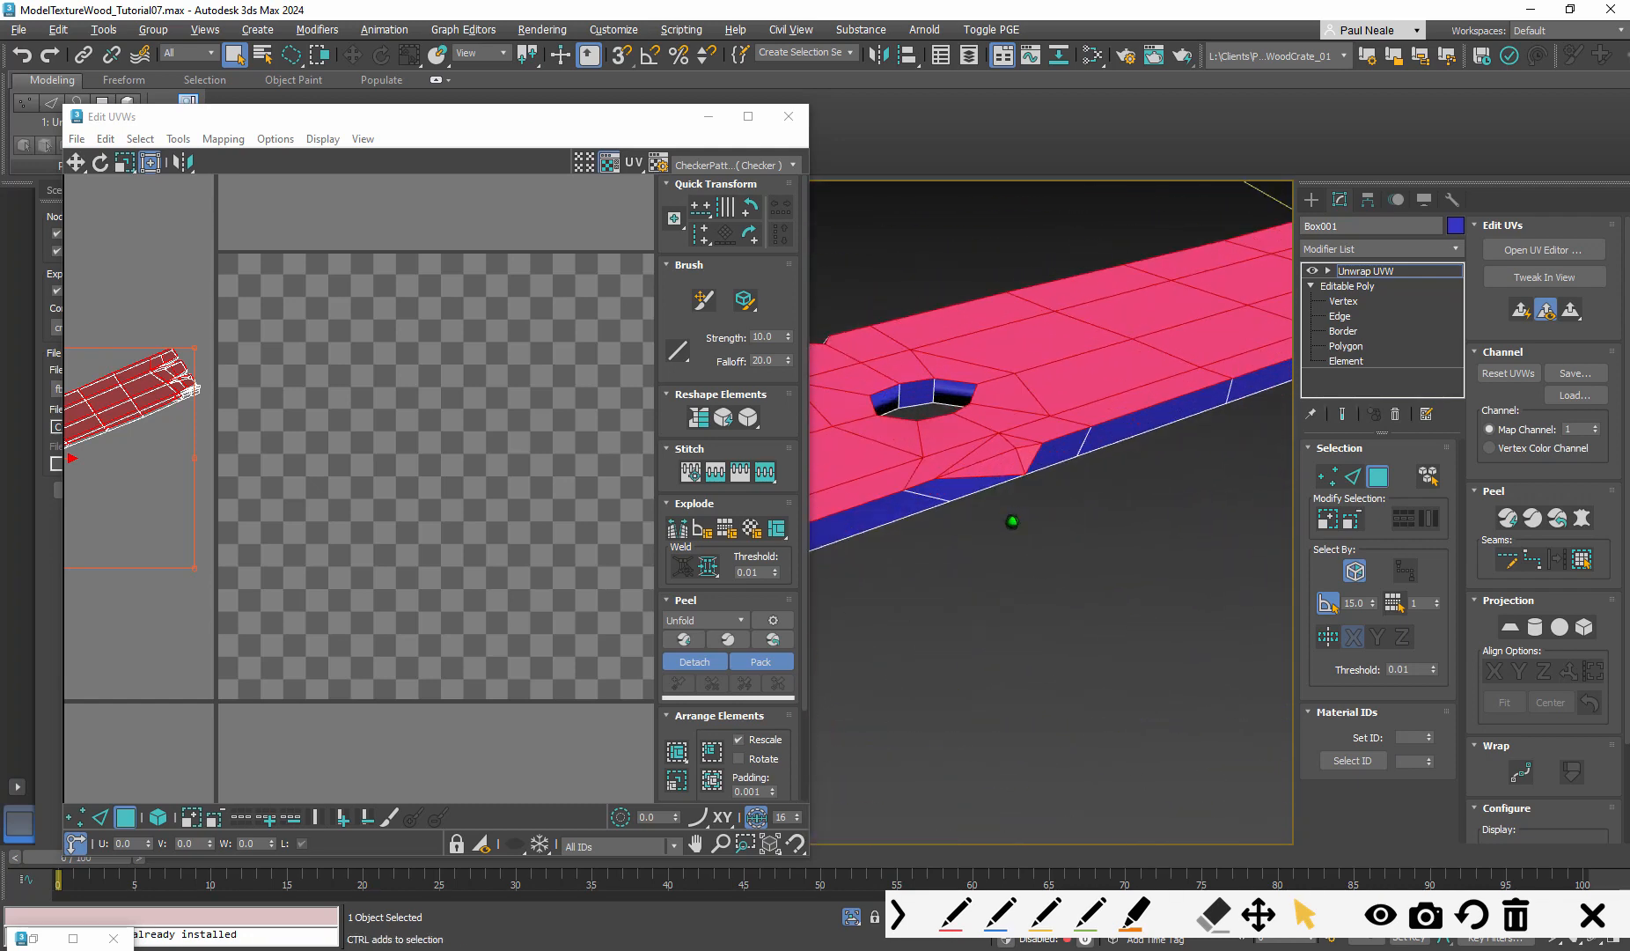
scroll(1009, 528, down, 4)
alt+middle_drag(1002, 528, 954, 675)
scroll(1012, 524, up, 5)
scroll(1014, 520, down, 3)
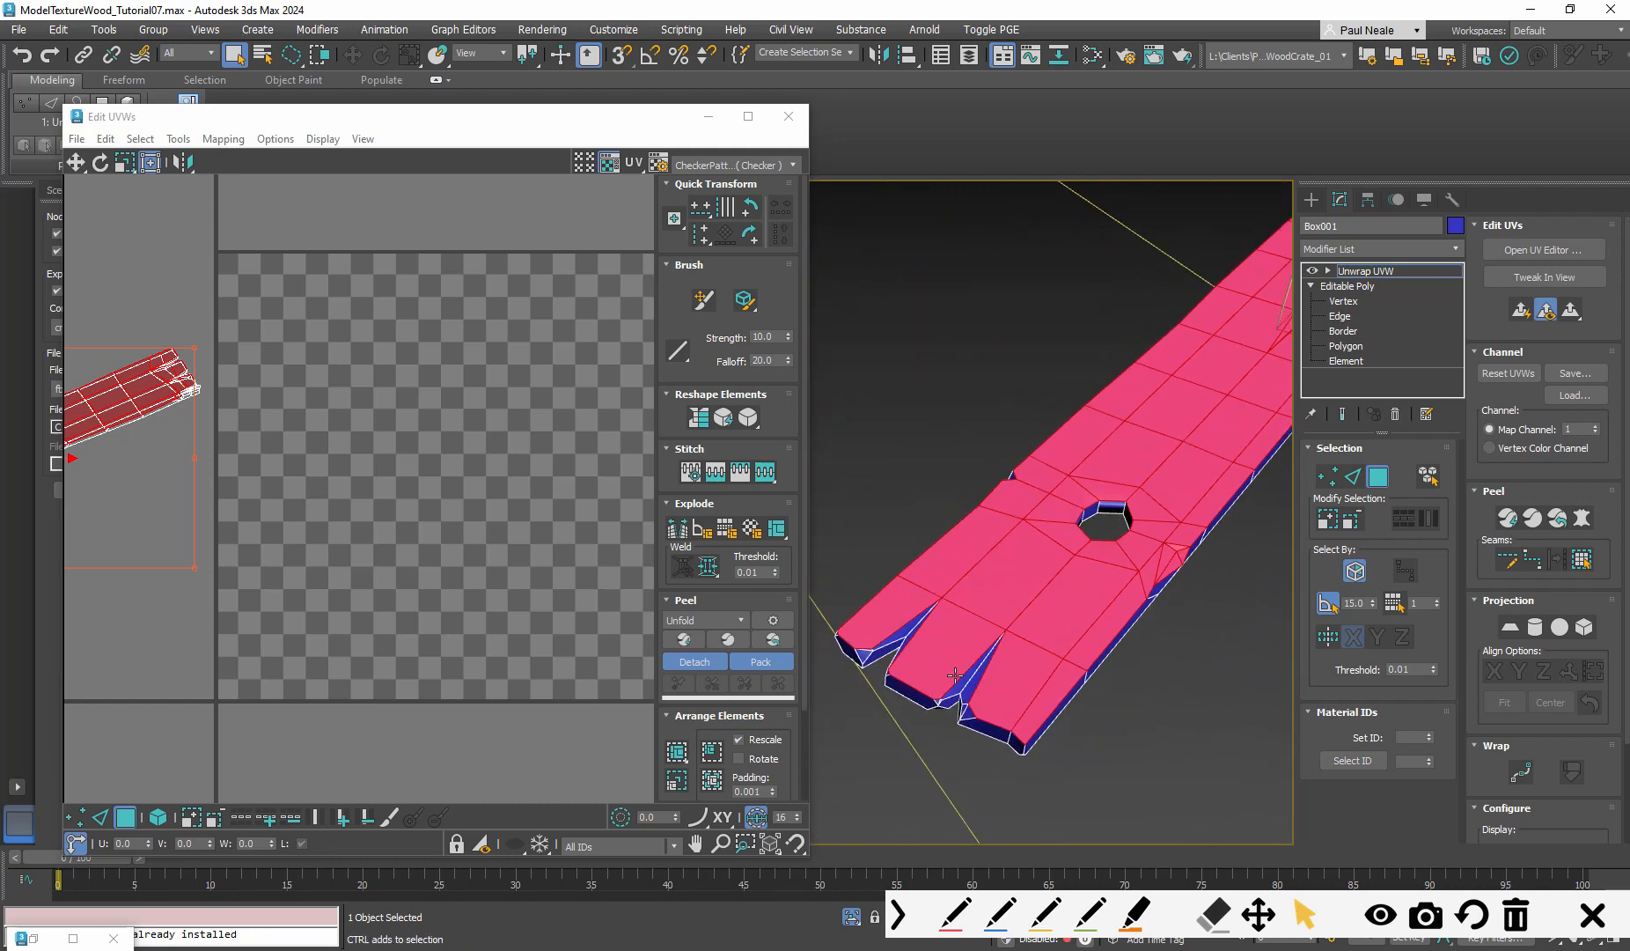
Add the sloped faces inside the splits at the plank's end nearest the knot hole to the selection
scroll(980, 696, up, 5)
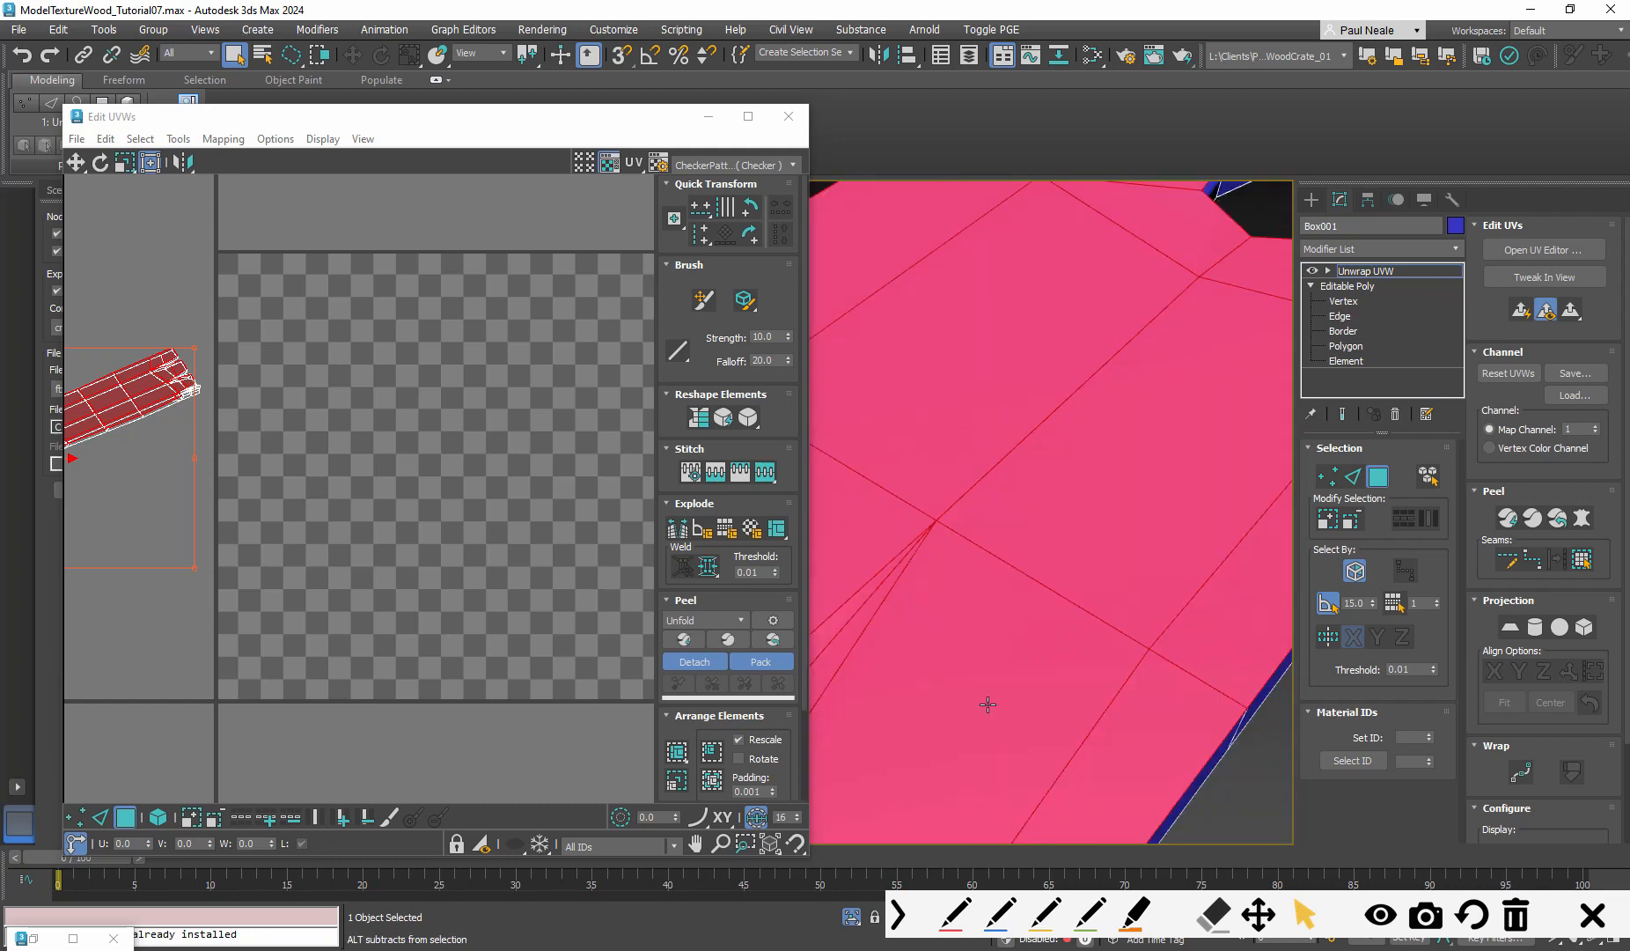
scroll(986, 702, down, 2)
middle_drag(986, 703, 1195, 514)
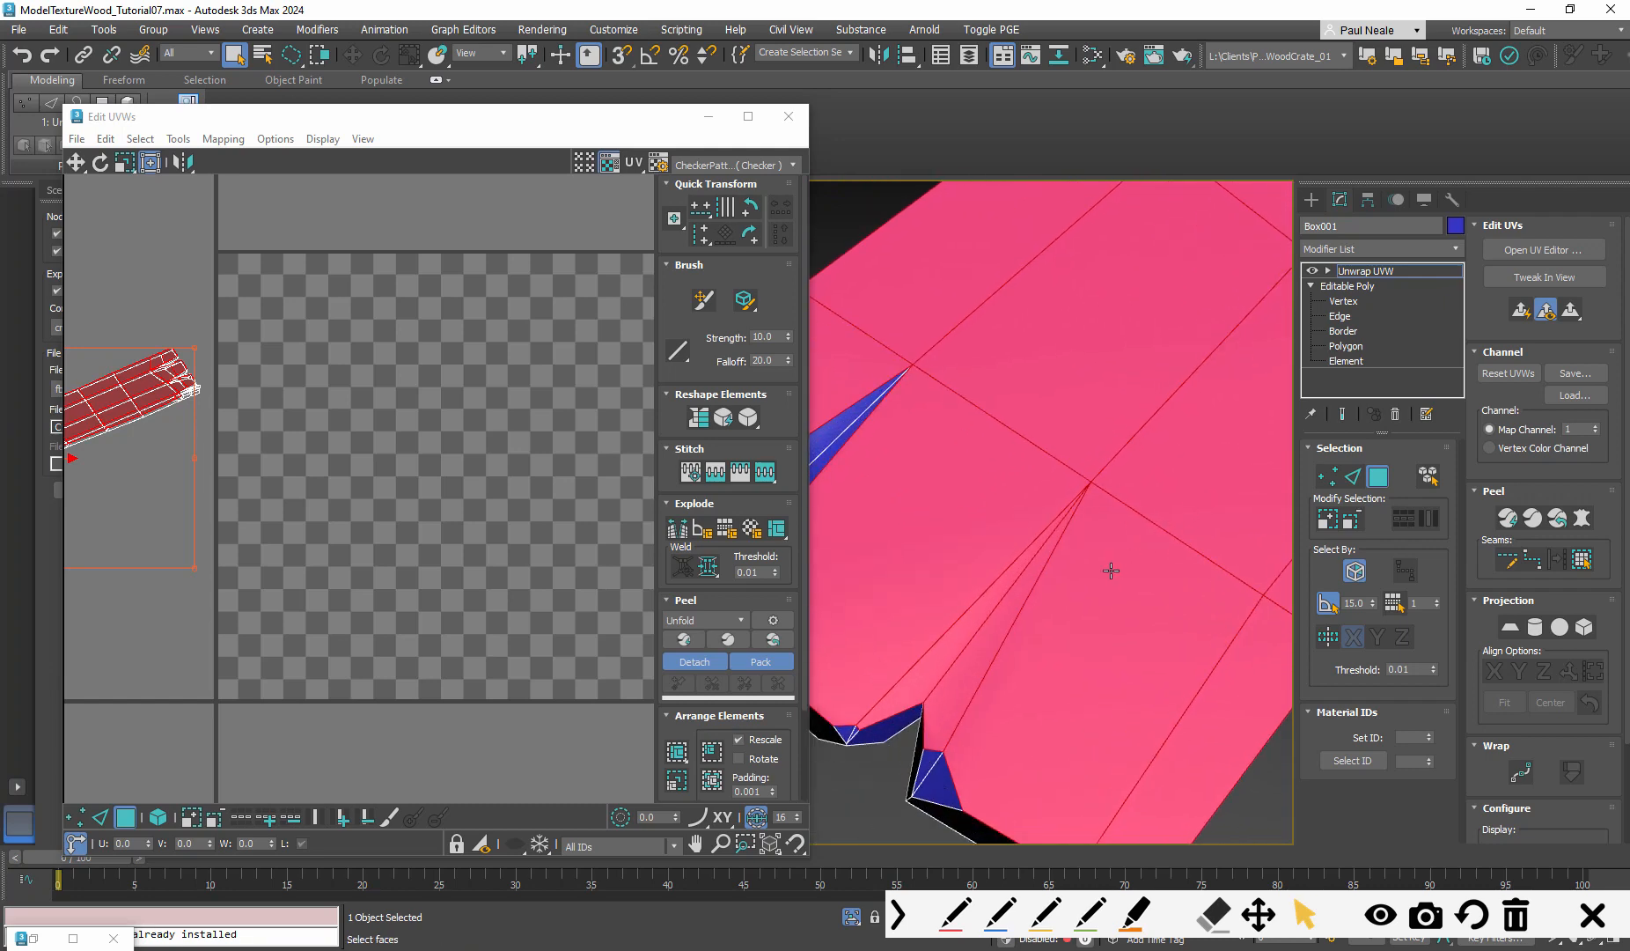
alt+middle_drag(1111, 570, 1081, 681)
alt+middle_drag(912, 707, 1012, 575)
scroll(1011, 575, up, 8)
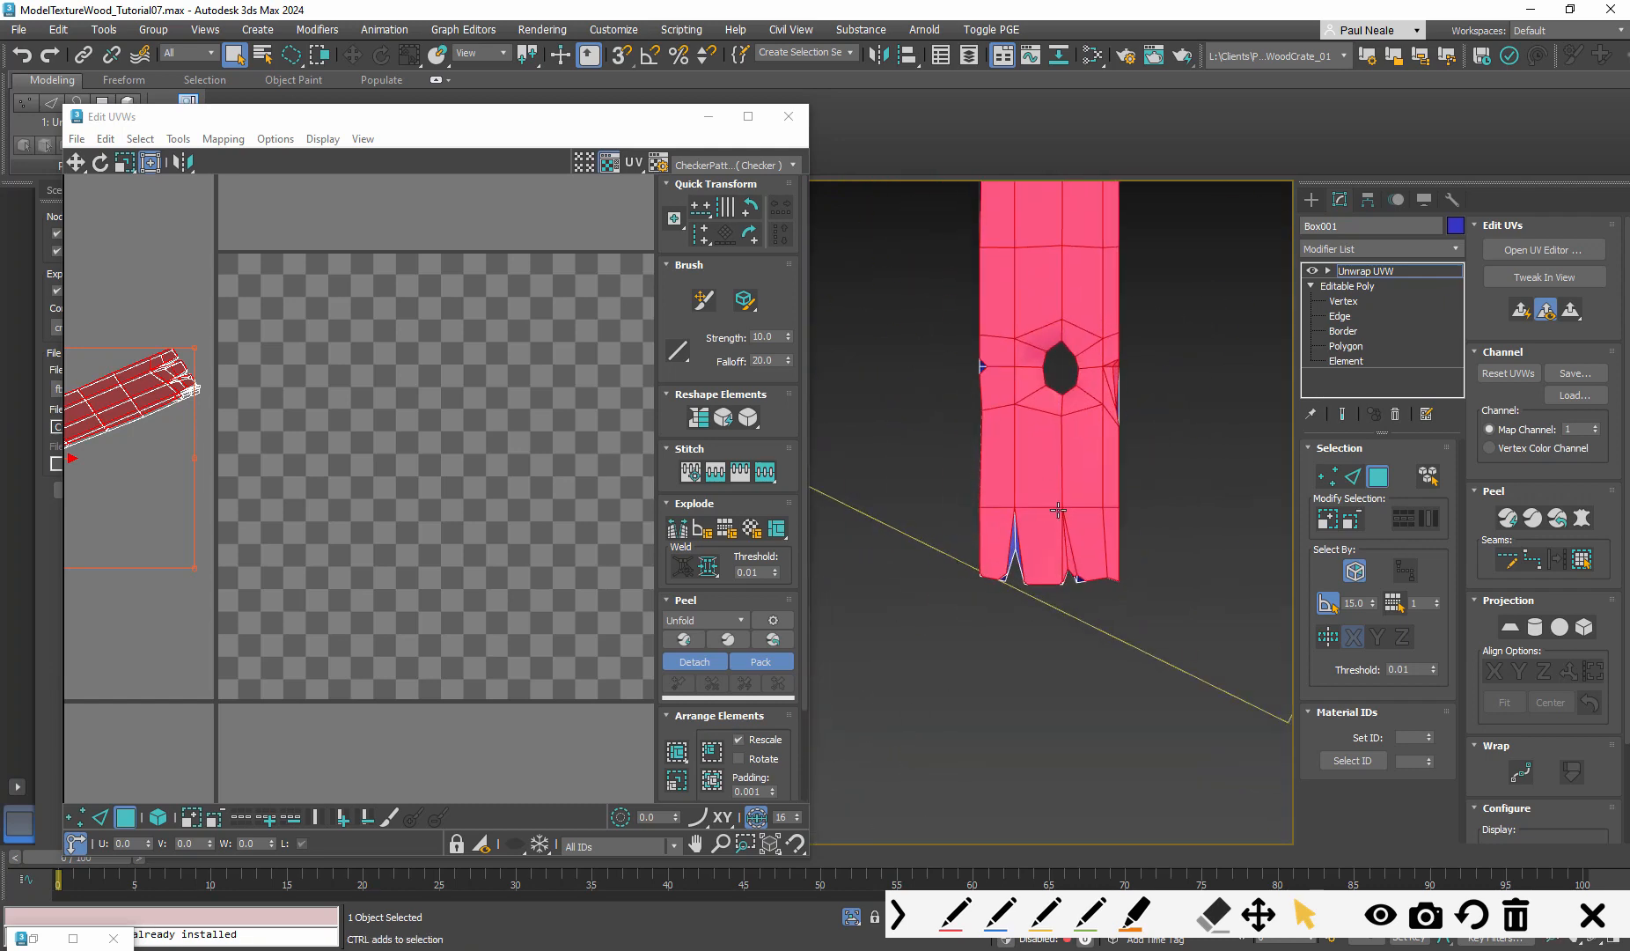
ctrl+click(943, 547)
ctrl+click(982, 541)
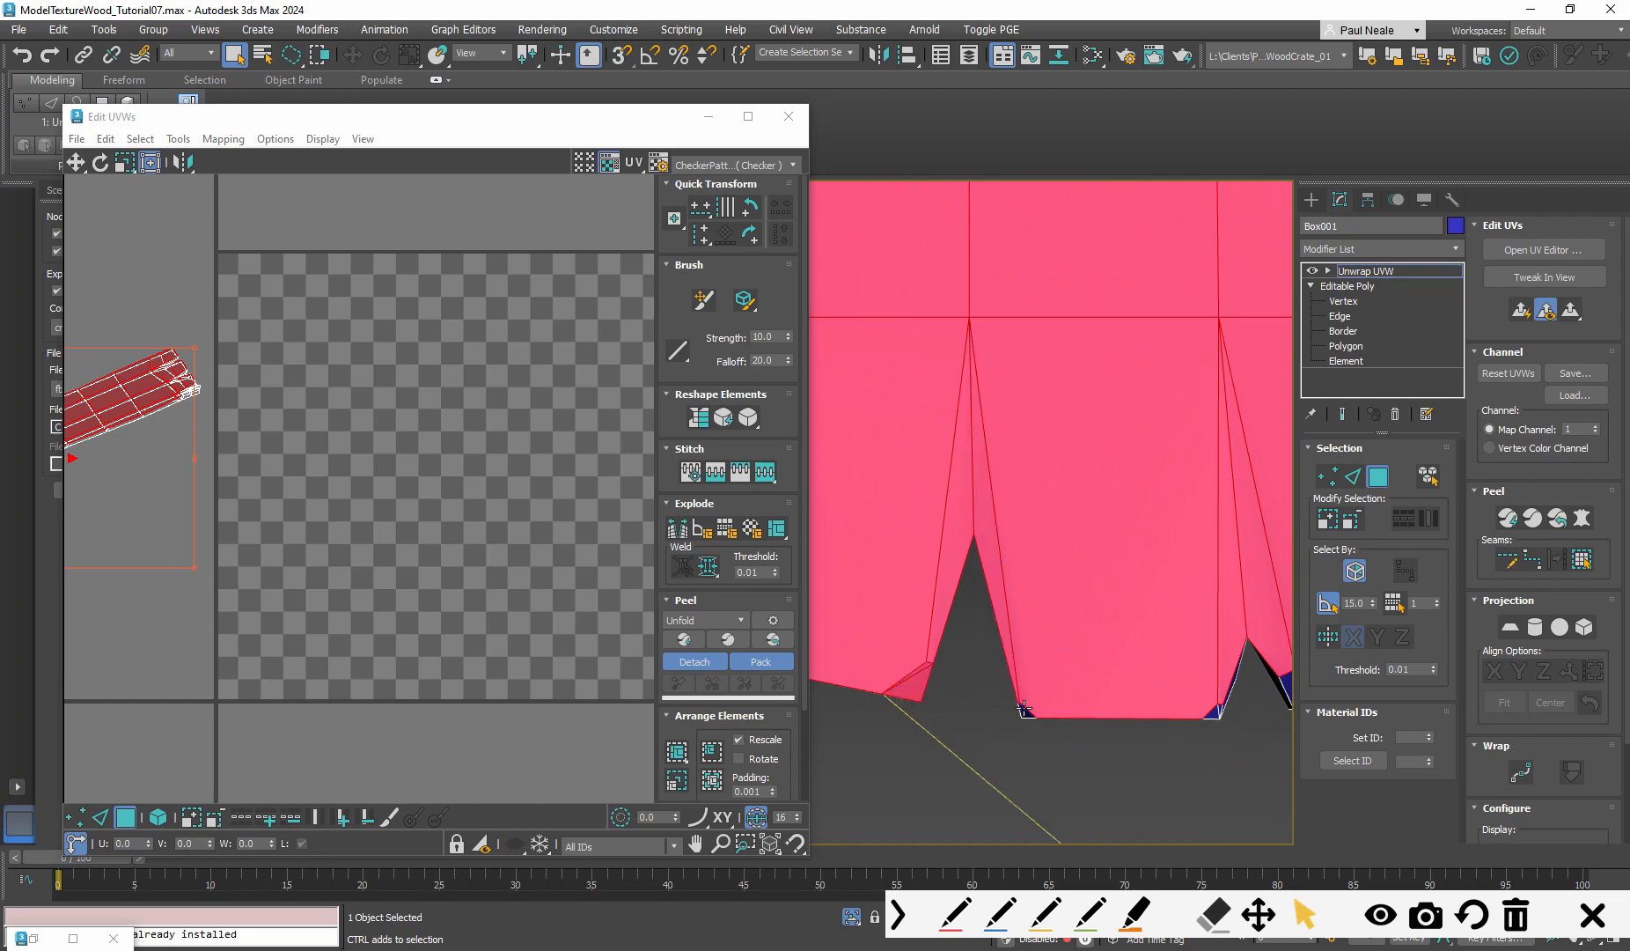
Add the small corner and splinter faces at the plank's broken ends to the top-surface selection
scroll(1234, 717, up, 4)
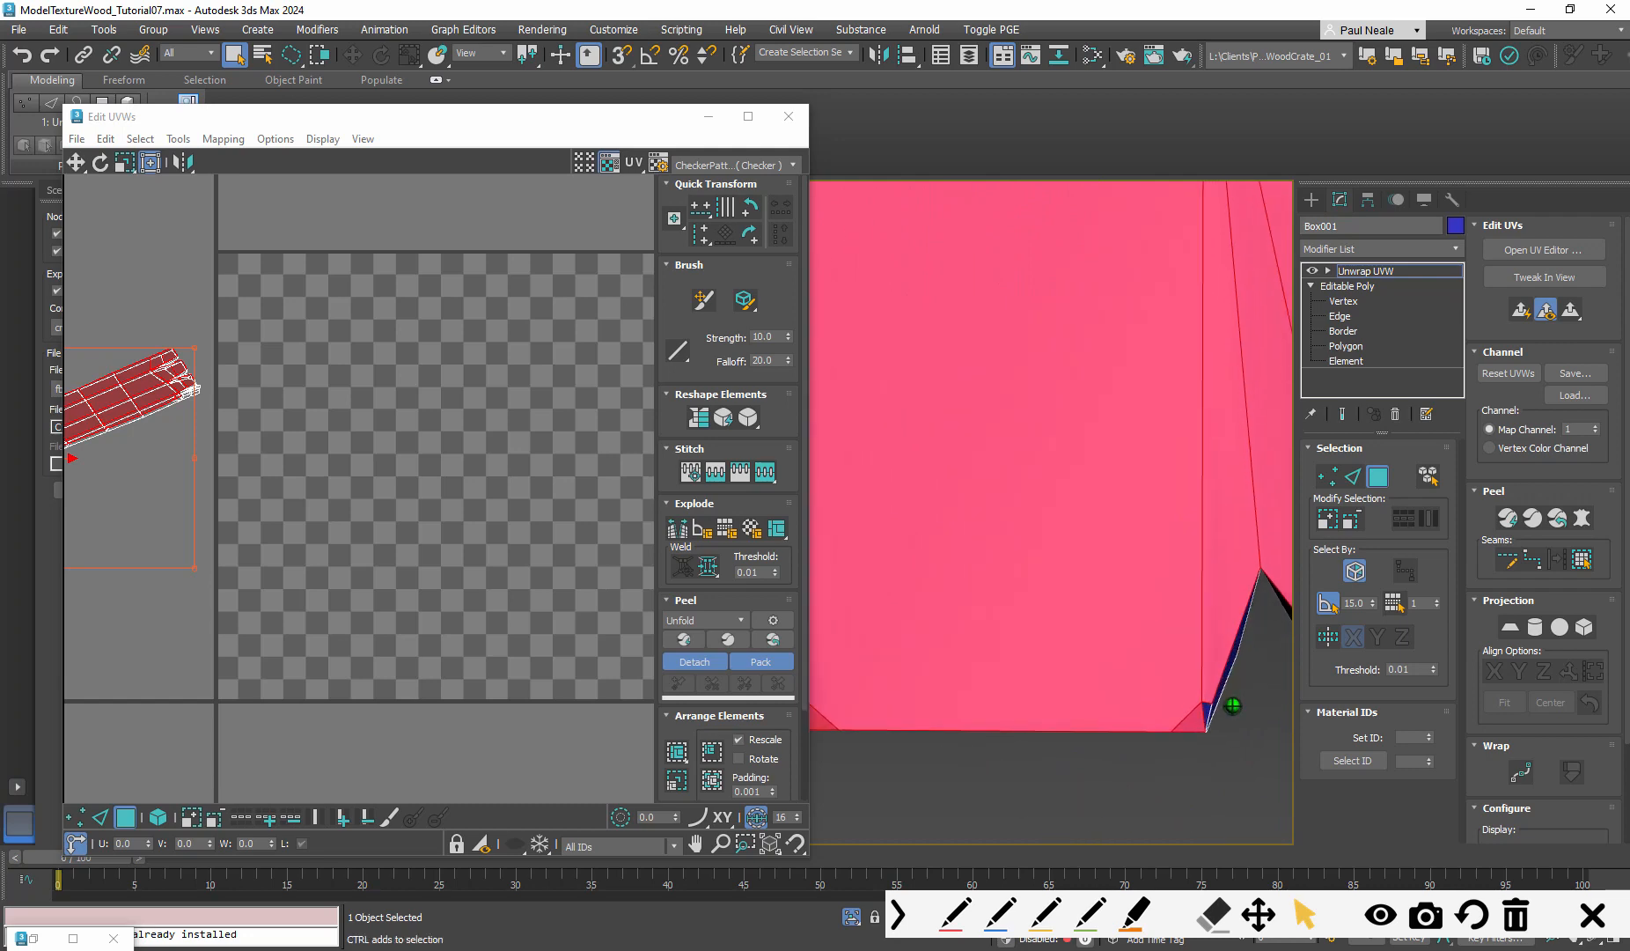
middle_drag(1240, 692, 815, 606)
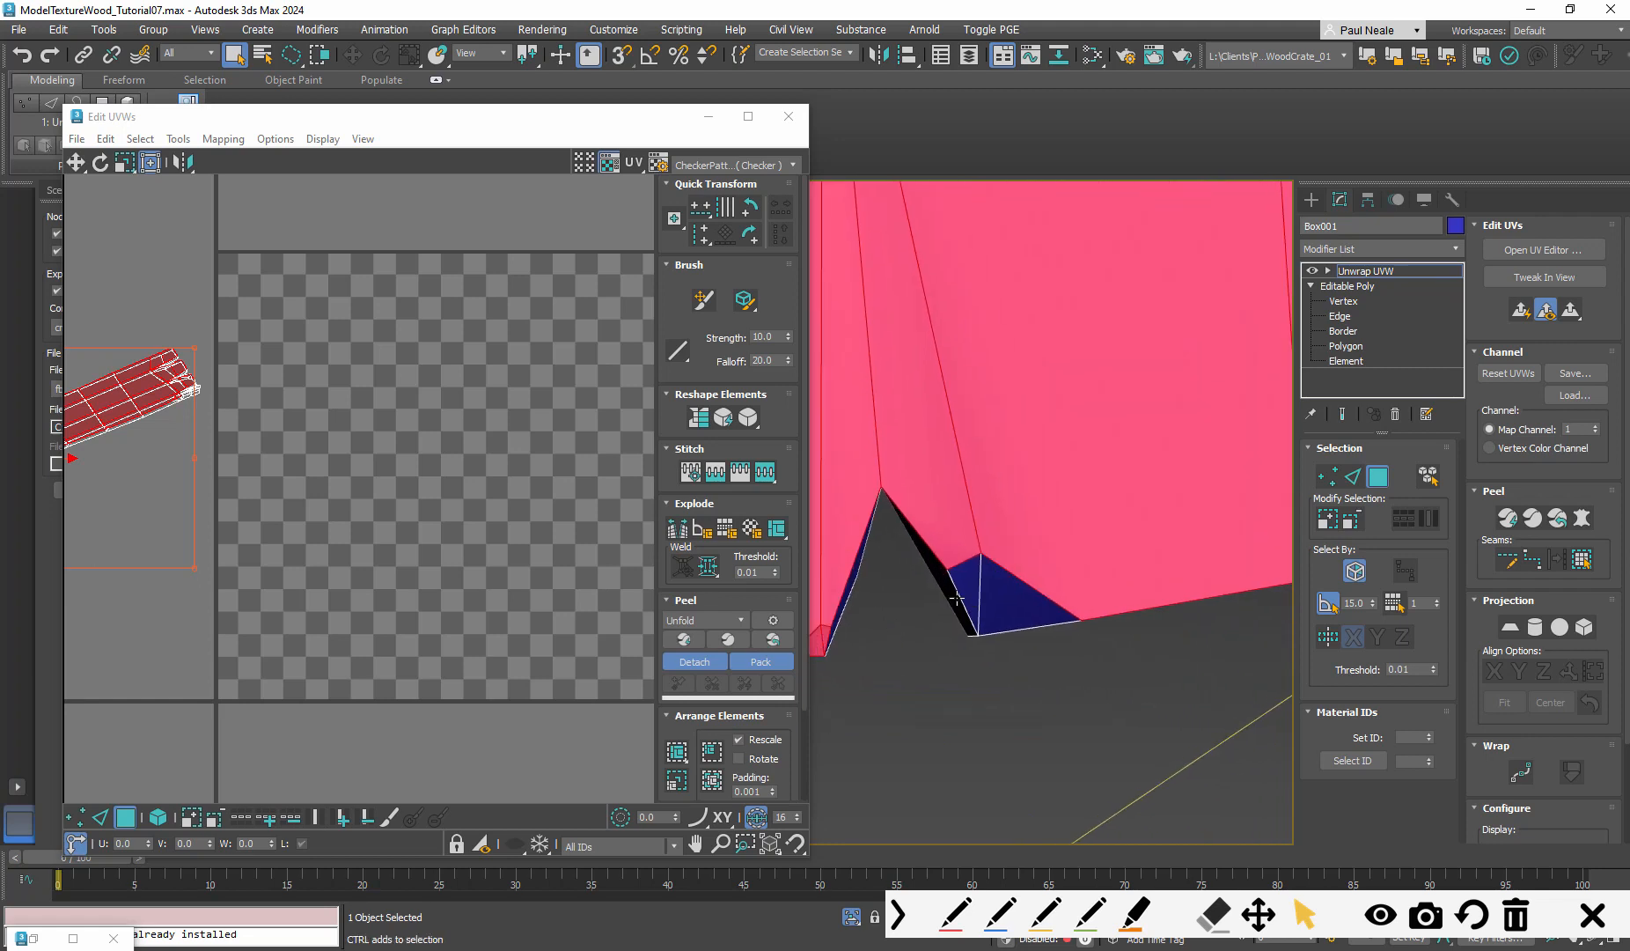
scroll(1012, 602, down, 5)
middle_drag(1143, 541, 1043, 565)
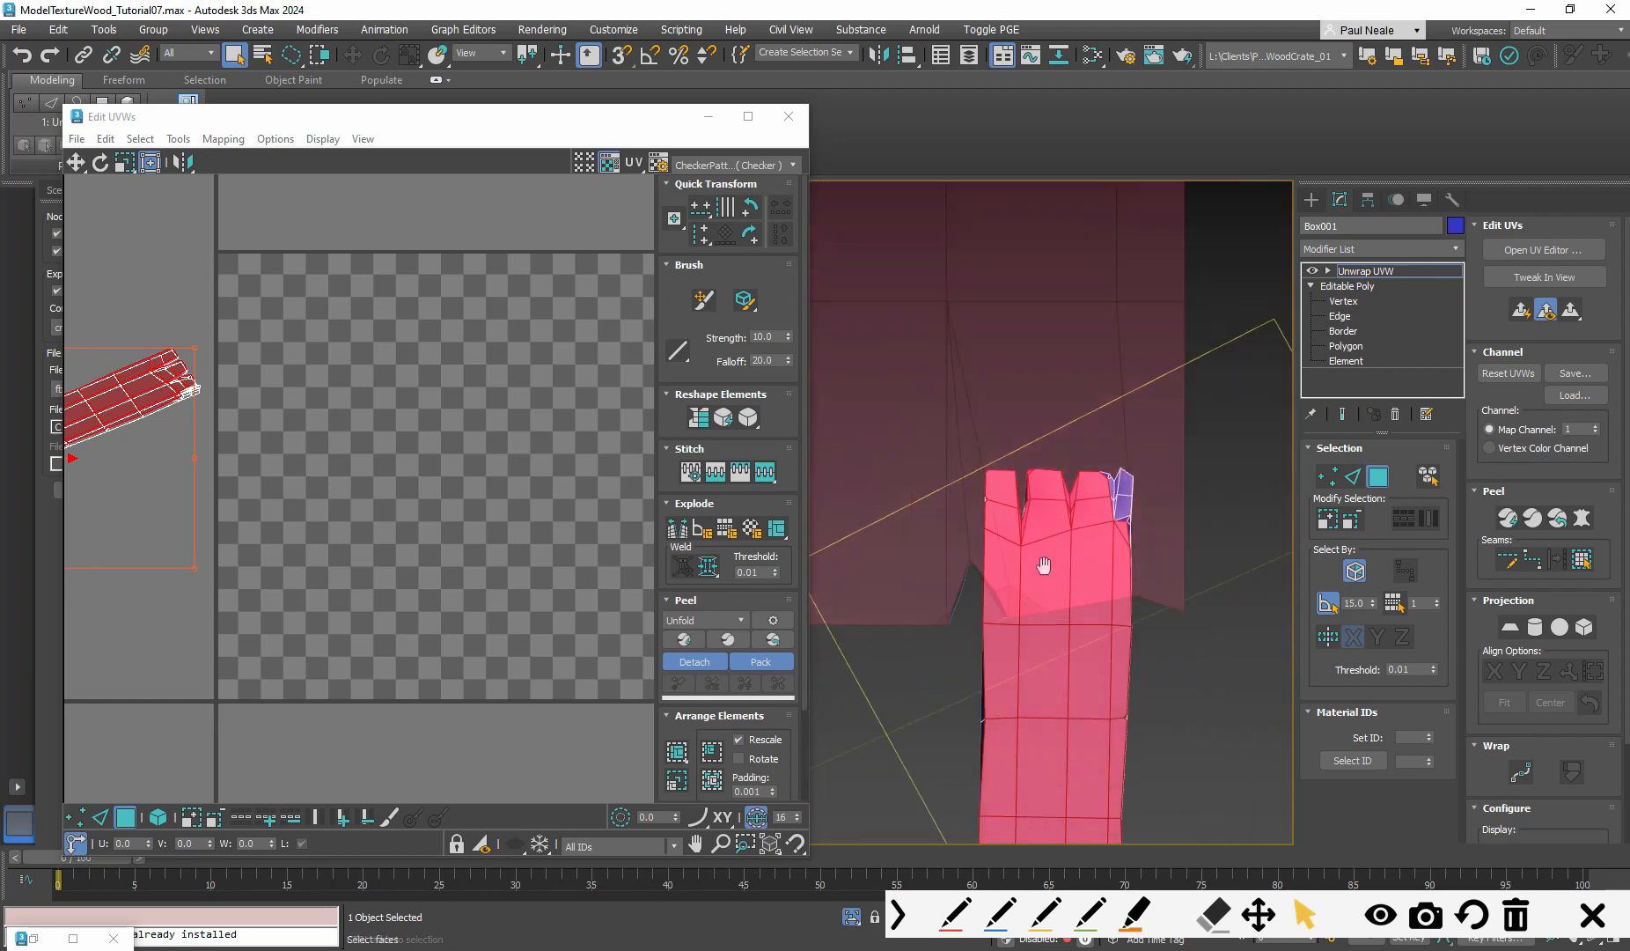
scroll(1051, 533, up, 5)
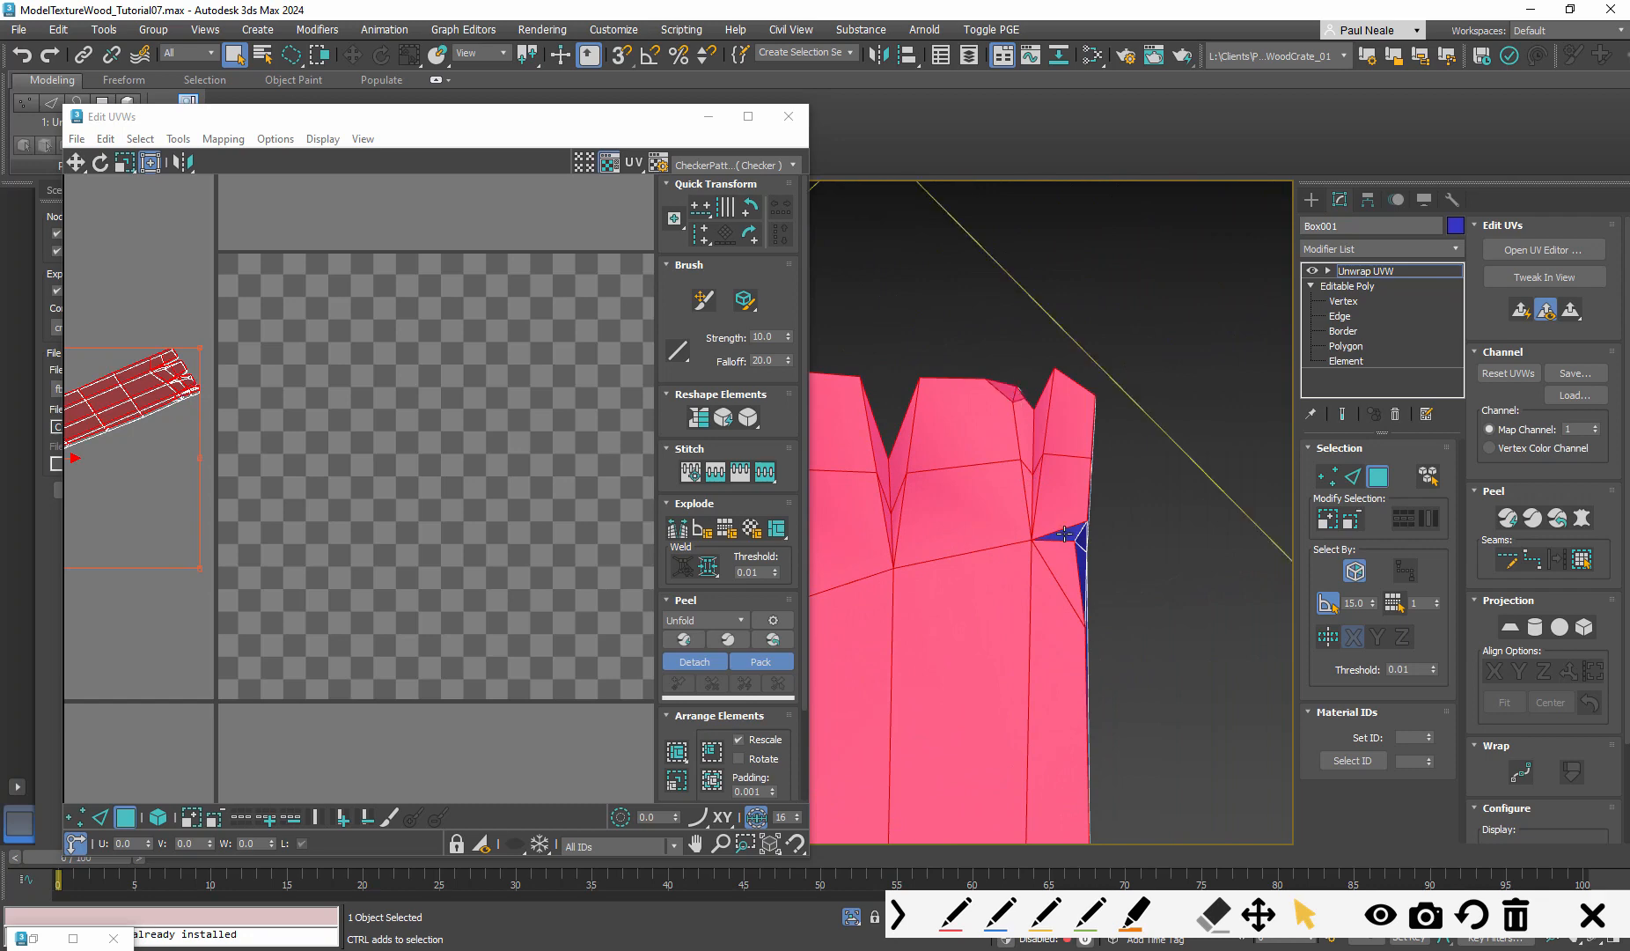
scroll(943, 634, down, 3)
alt+middle_drag(942, 634, 937, 264)
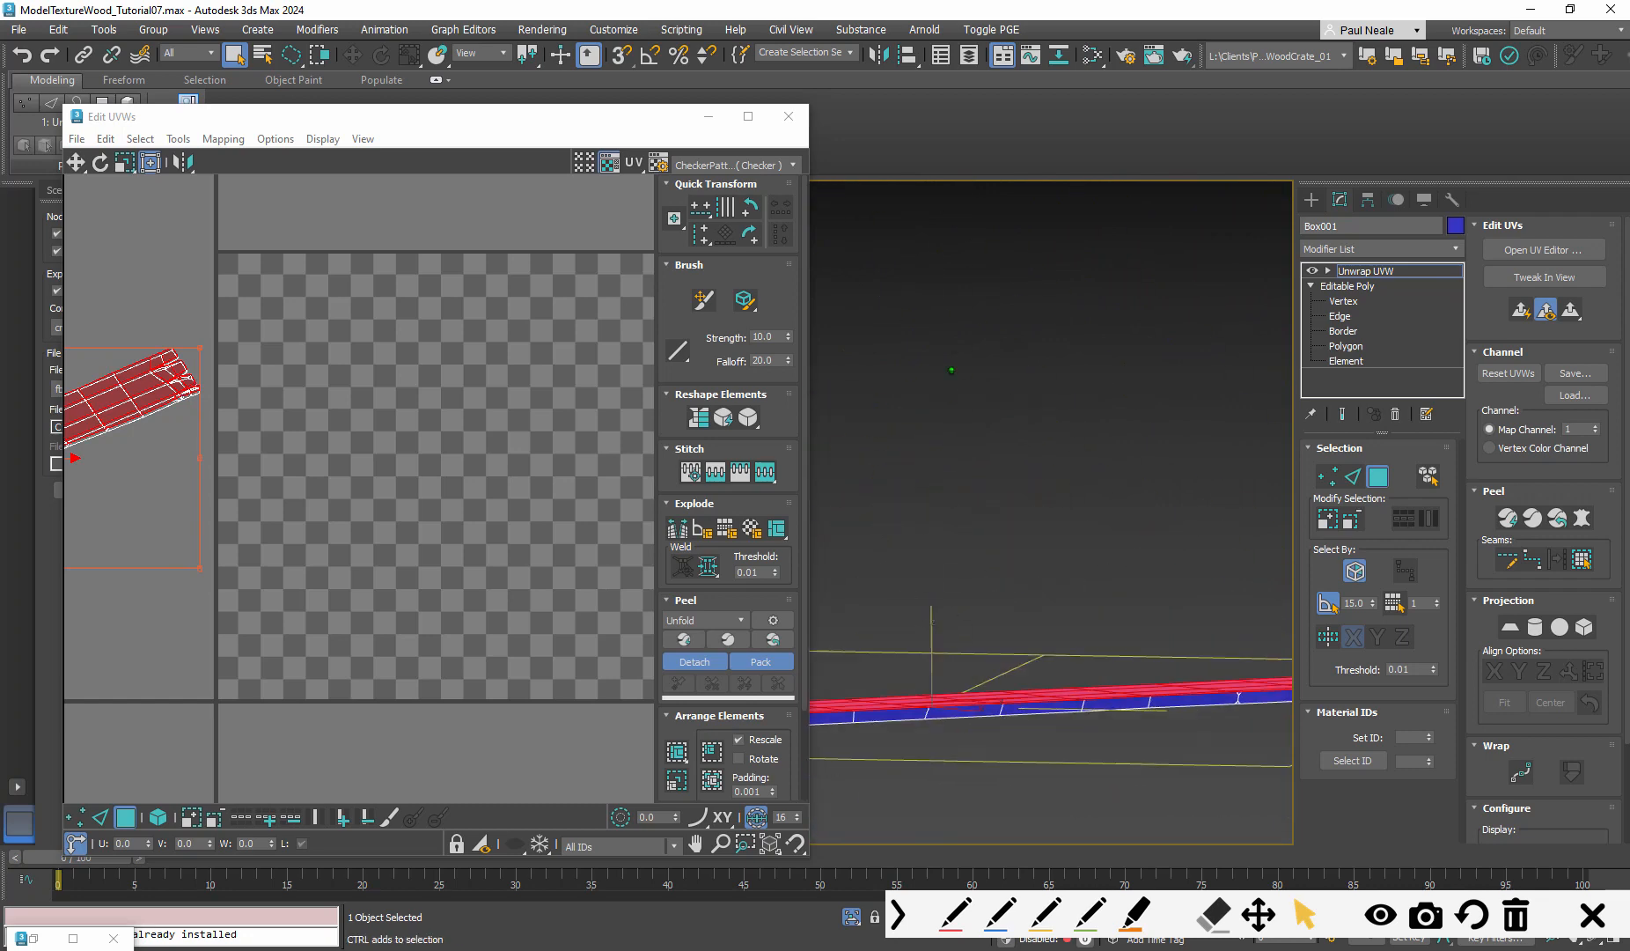
scroll(950, 367, down, 3)
alt+middle_drag(949, 368, 1072, 511)
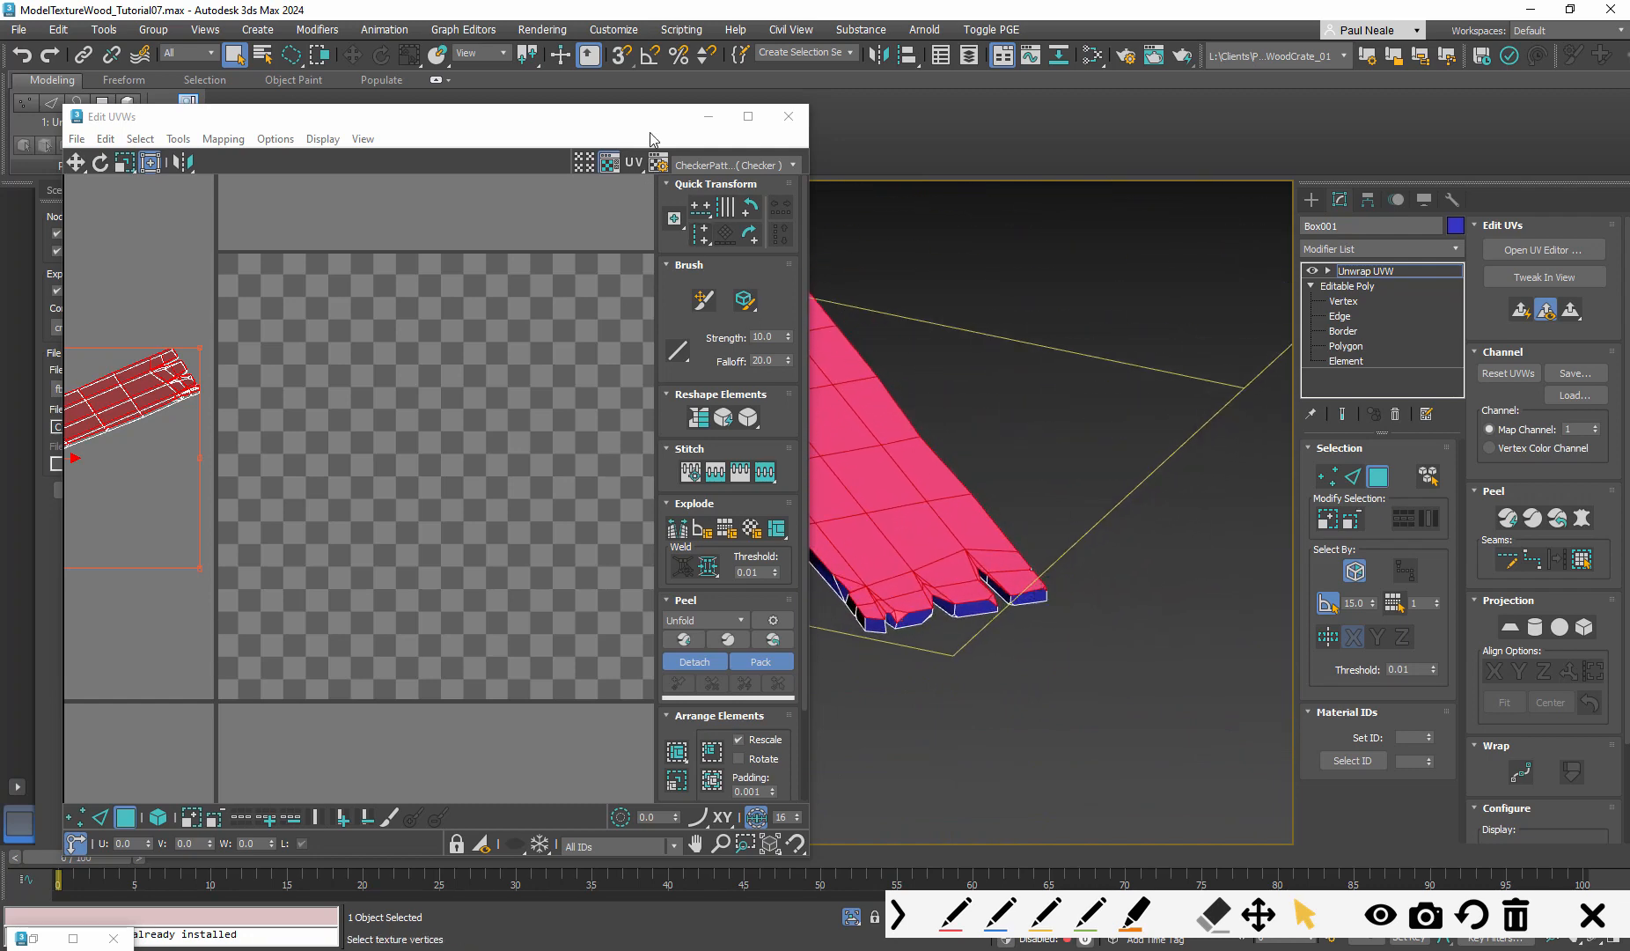
Move the UV editor clear of the plank and frame the selected faces' UVs in it
drag(651, 123, 501, 131)
alt+middle_drag(968, 492, 974, 595)
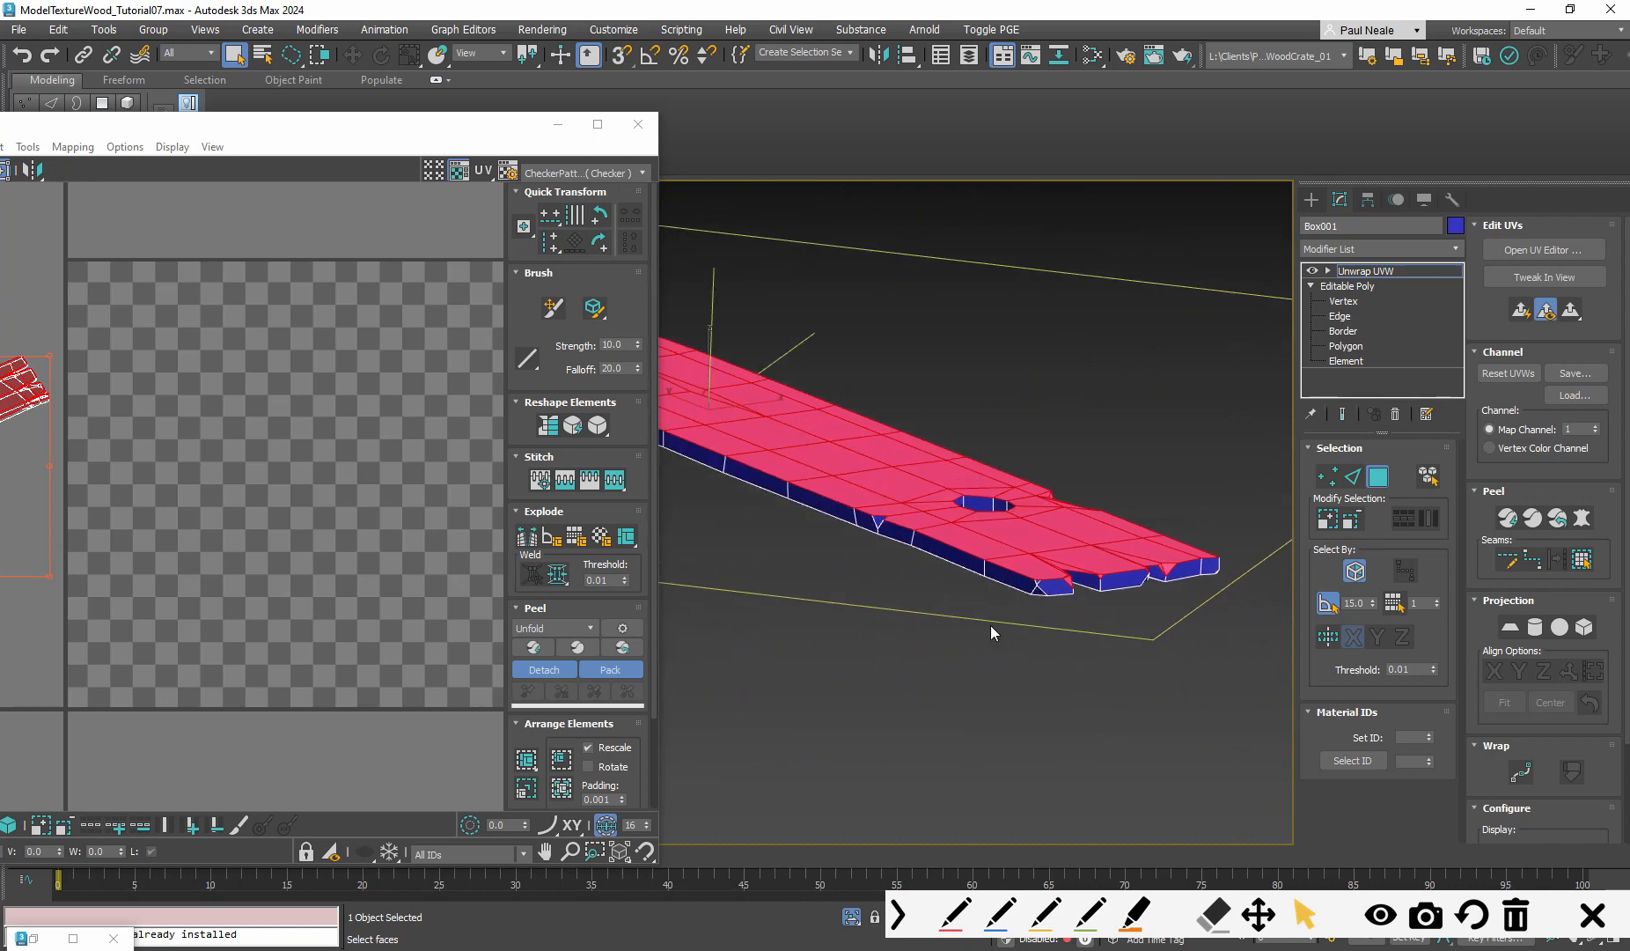
scroll(916, 635, up, 4)
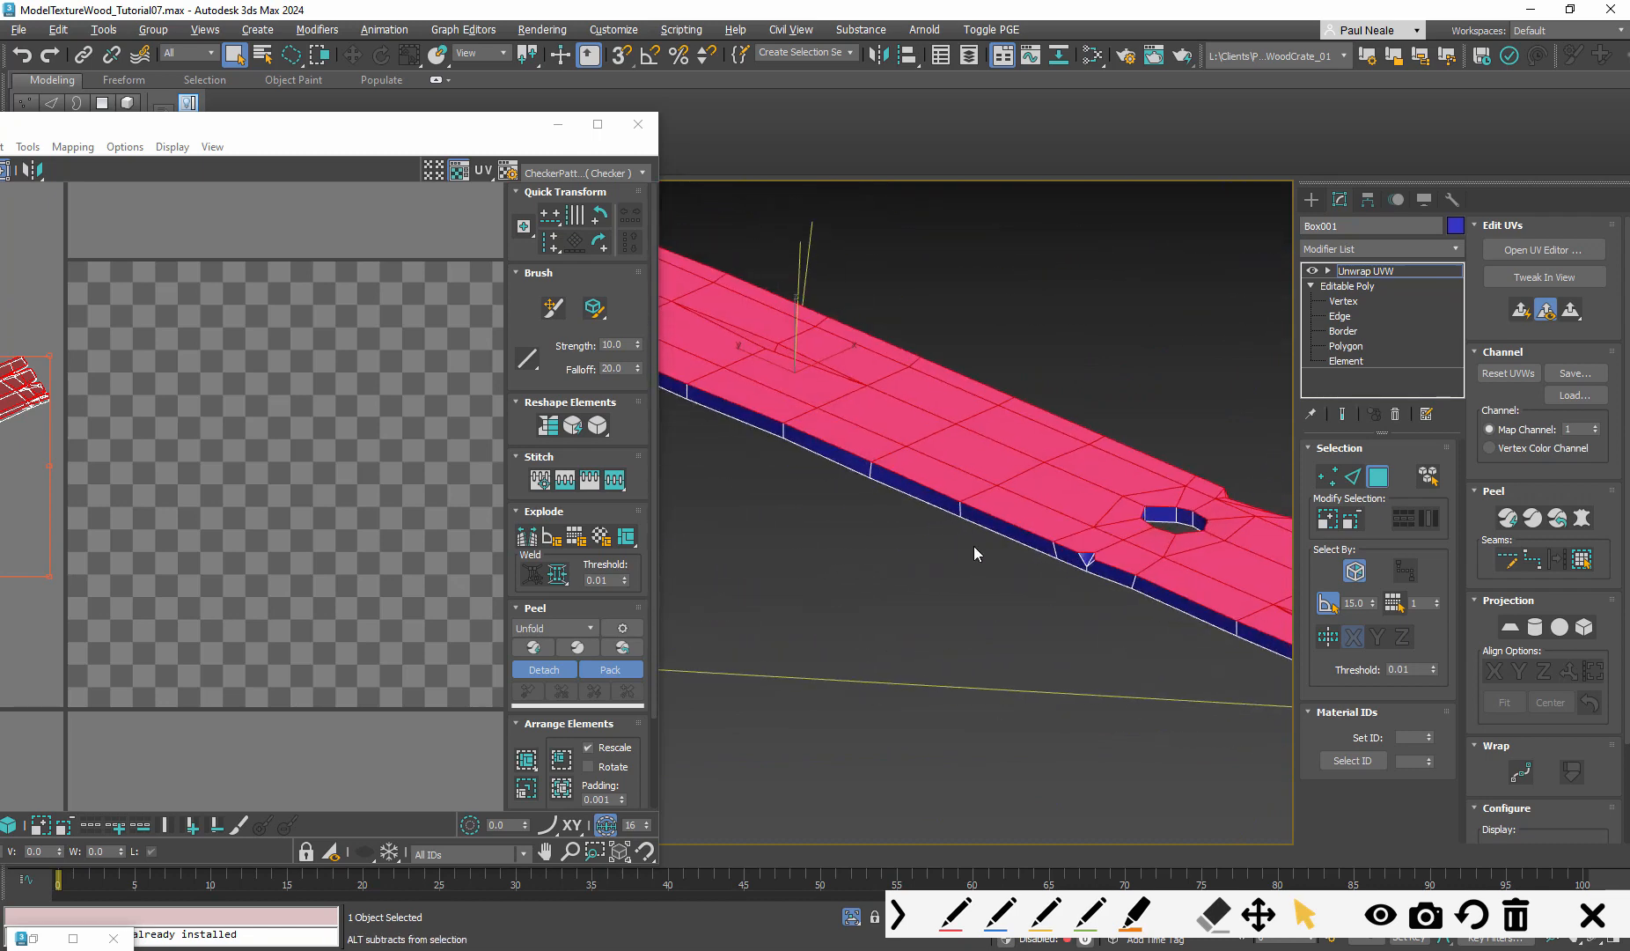
key(z)
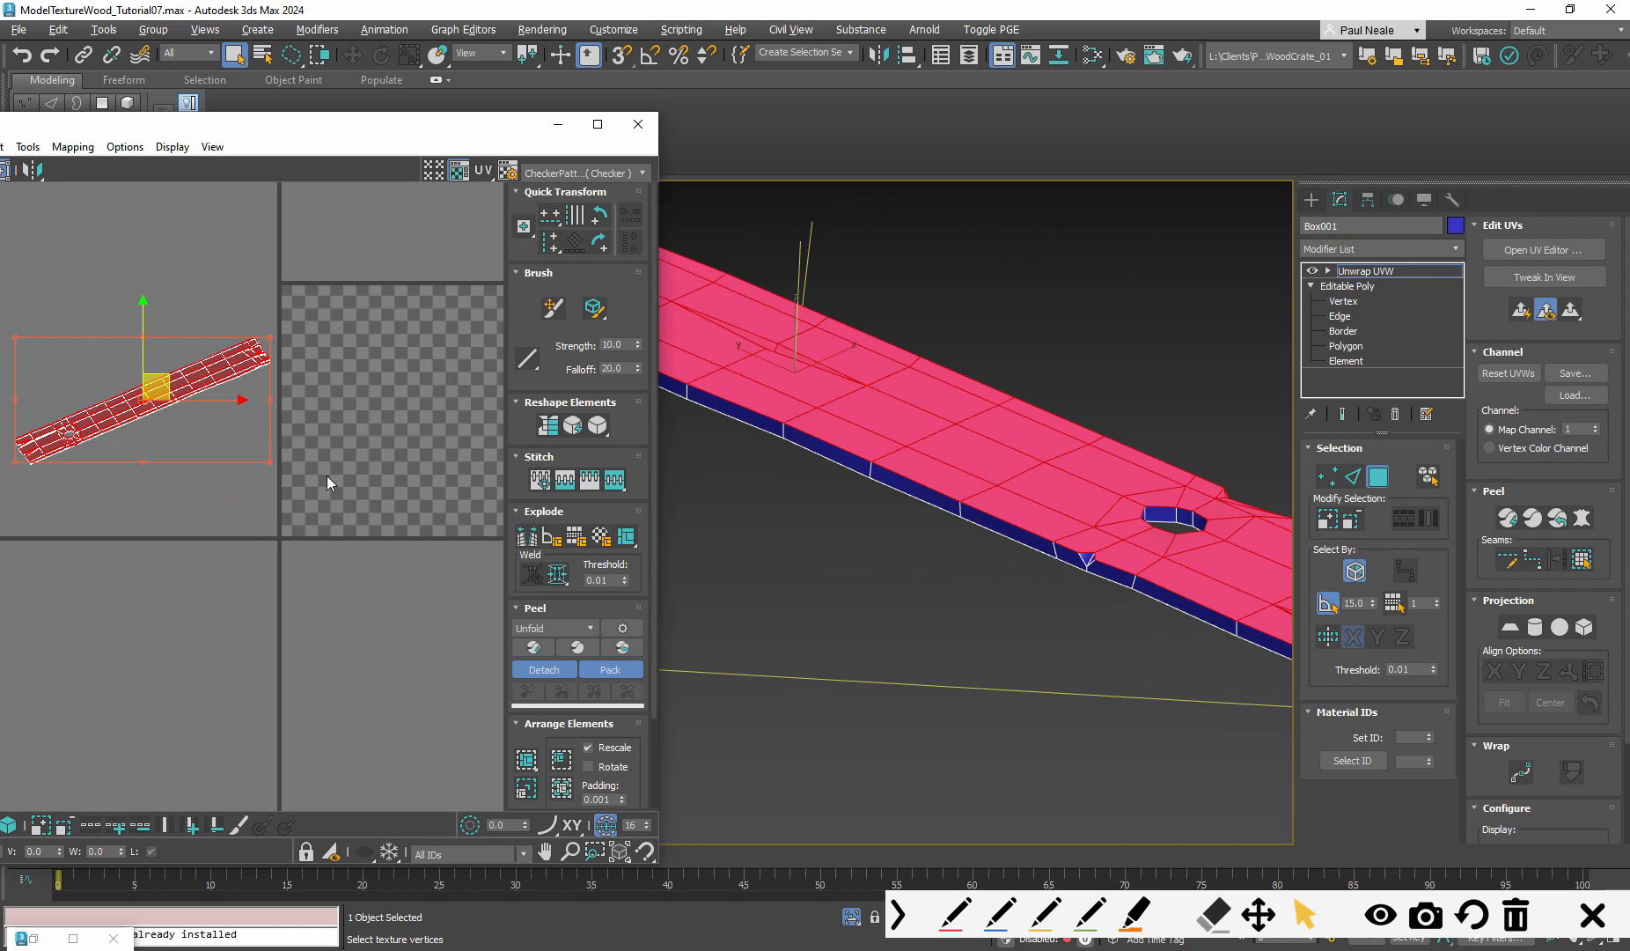
right_click(328, 482)
click(953, 920)
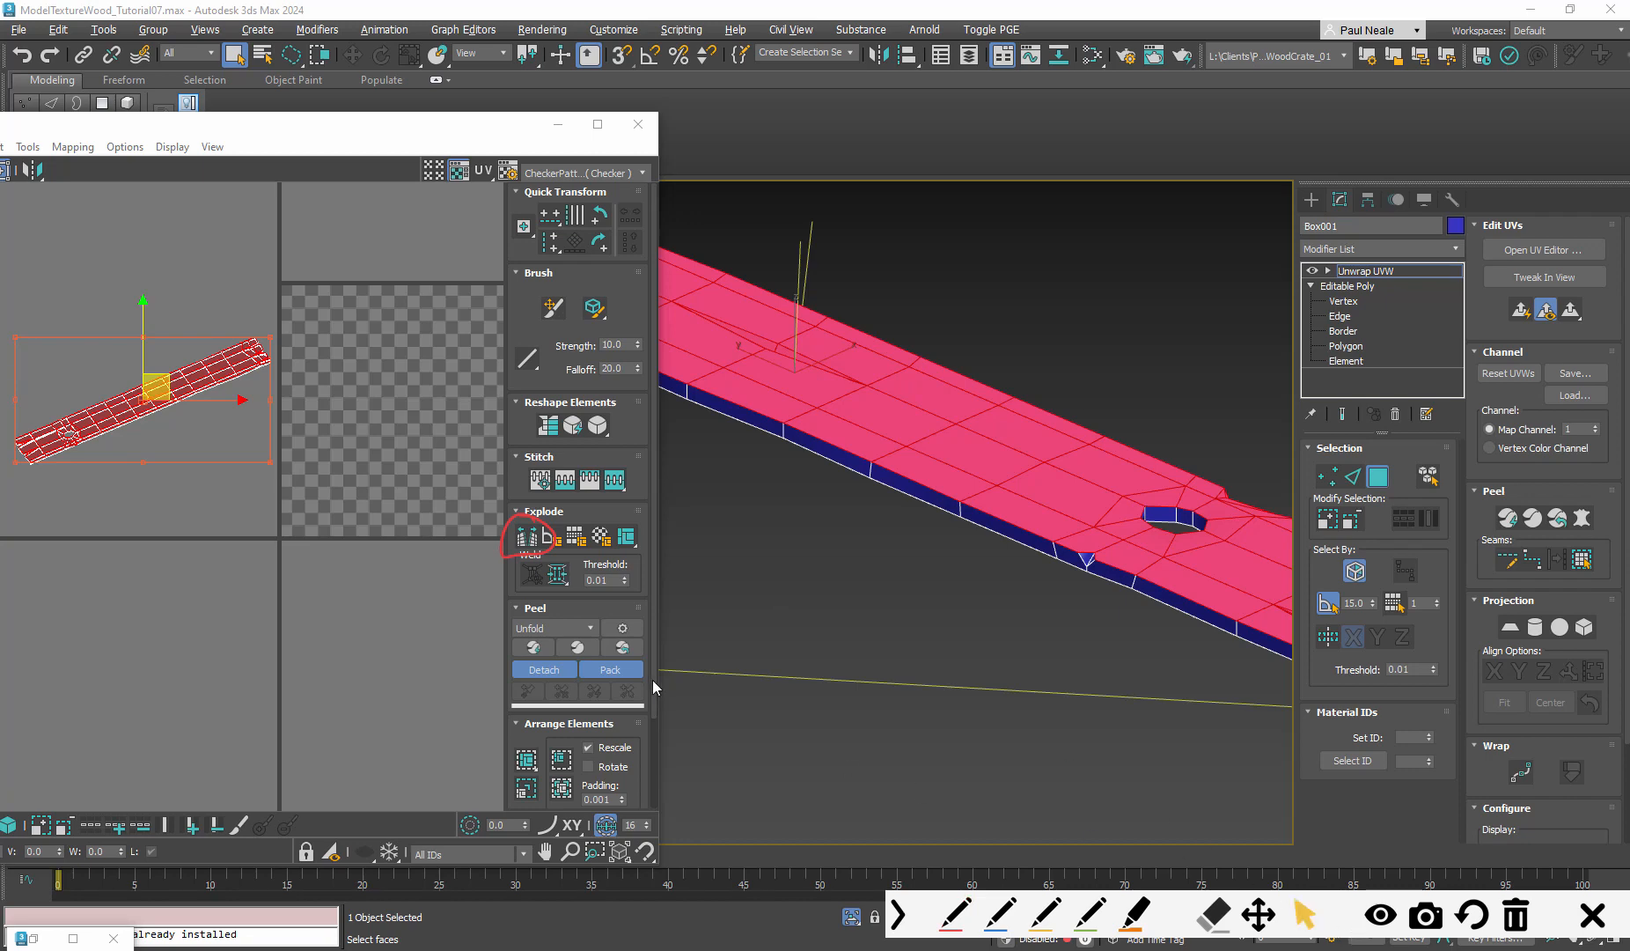
right_click(355, 528)
click(318, 588)
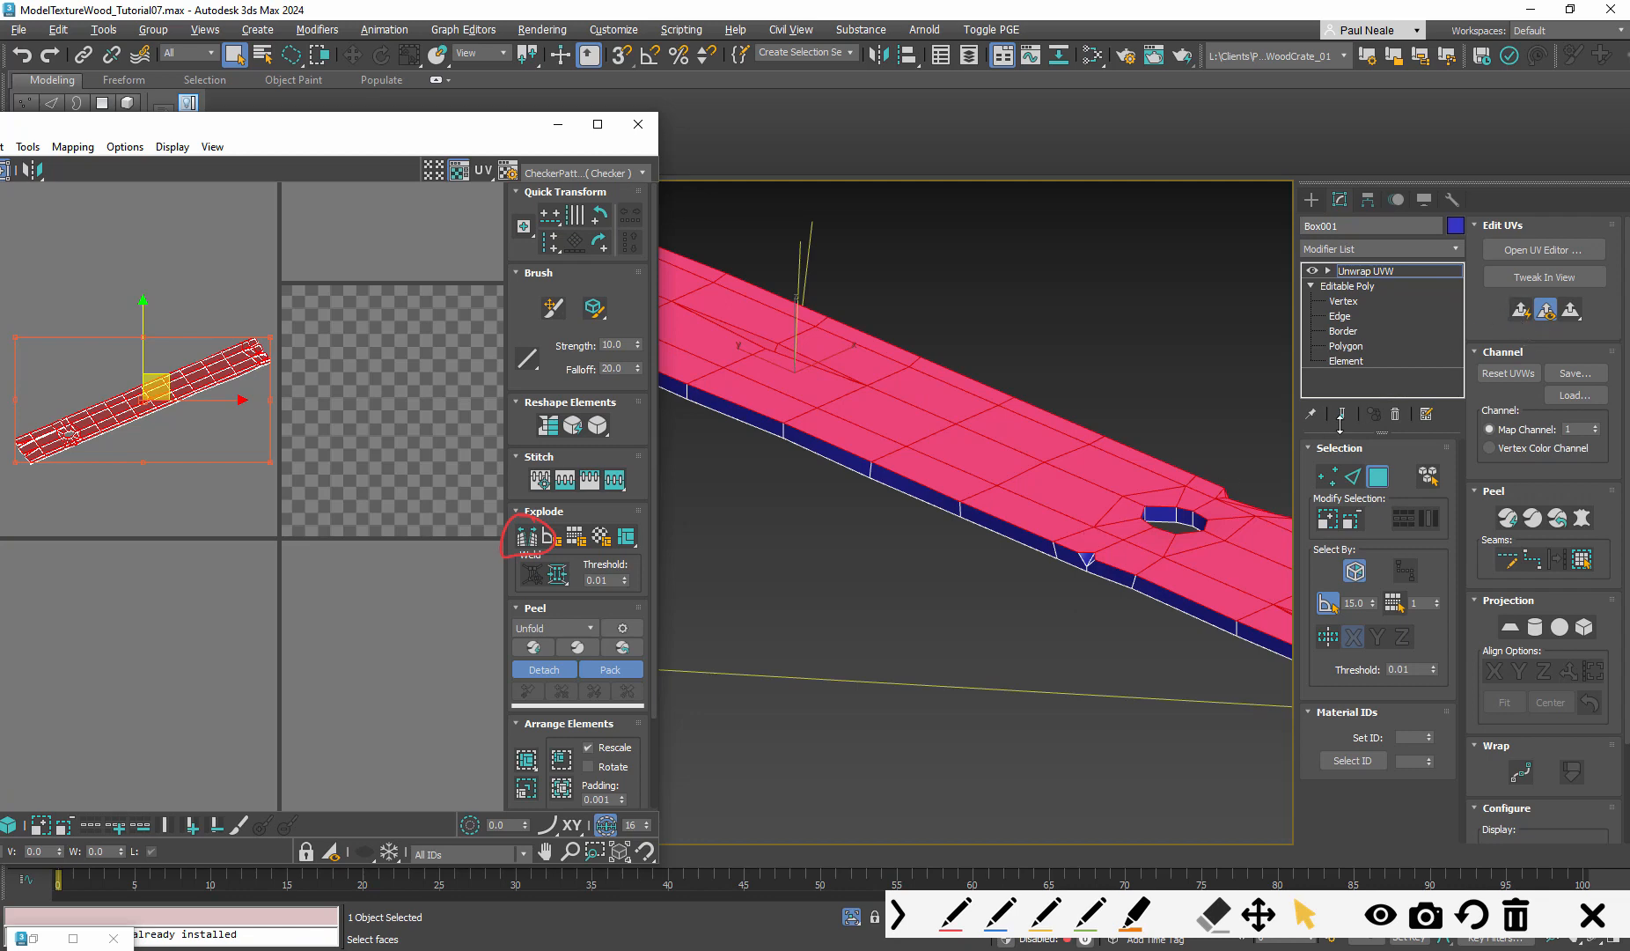
Apply a quick planar map to the selected top faces and move the resulting UV island sideways off the checker tile
click(1521, 311)
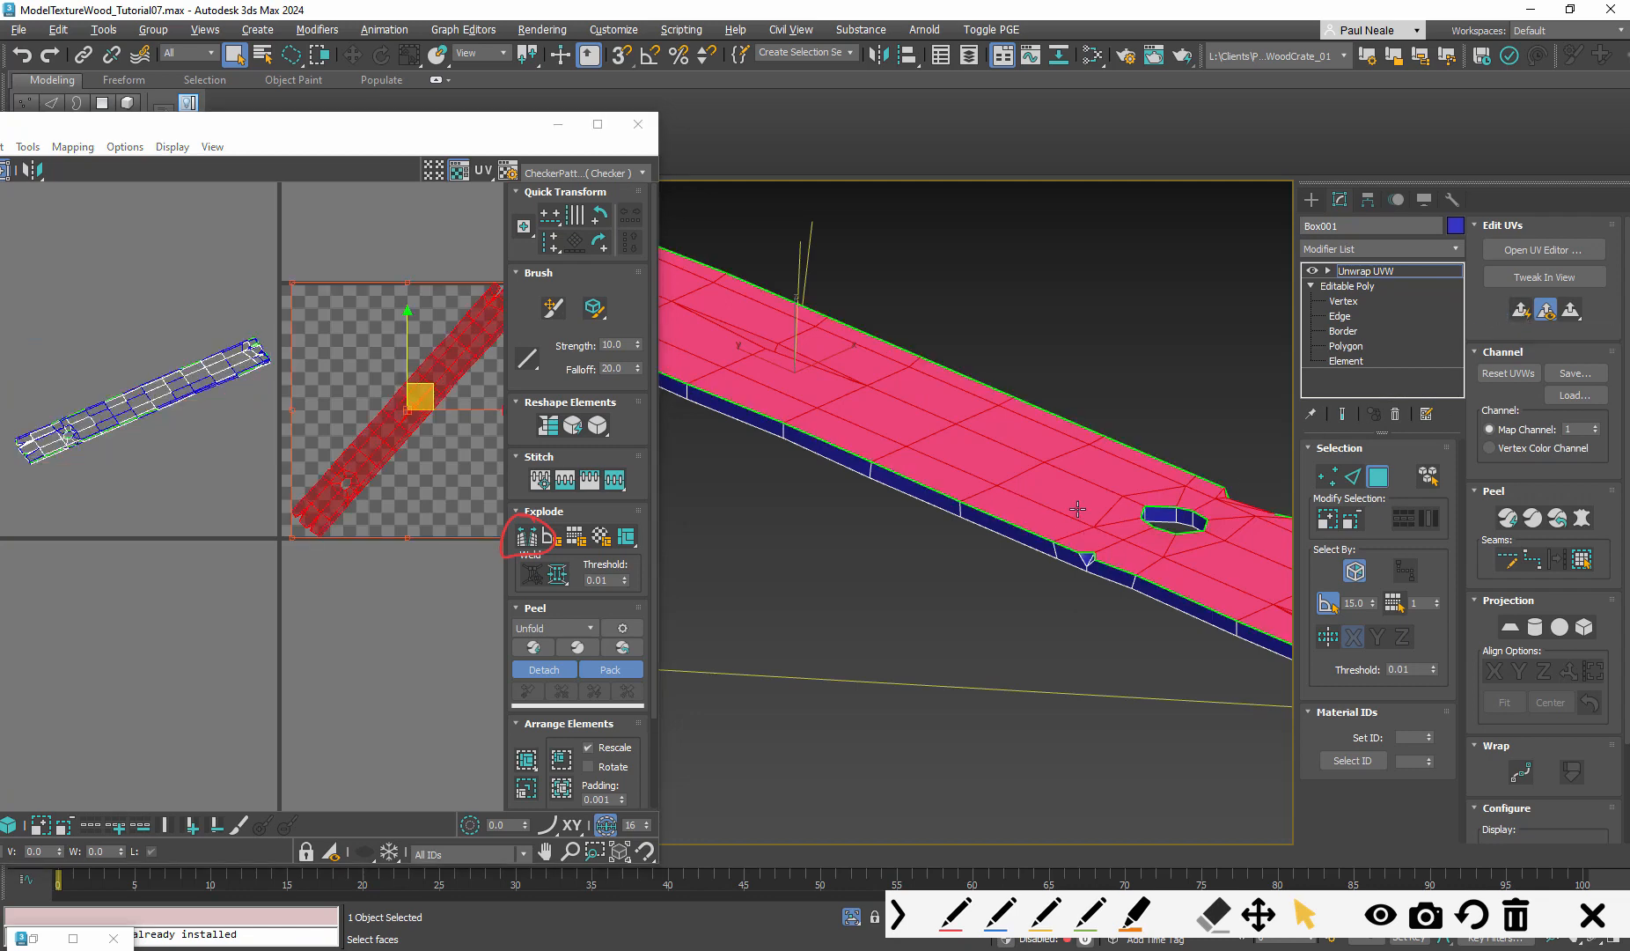
middle_drag(445, 350, 318, 405)
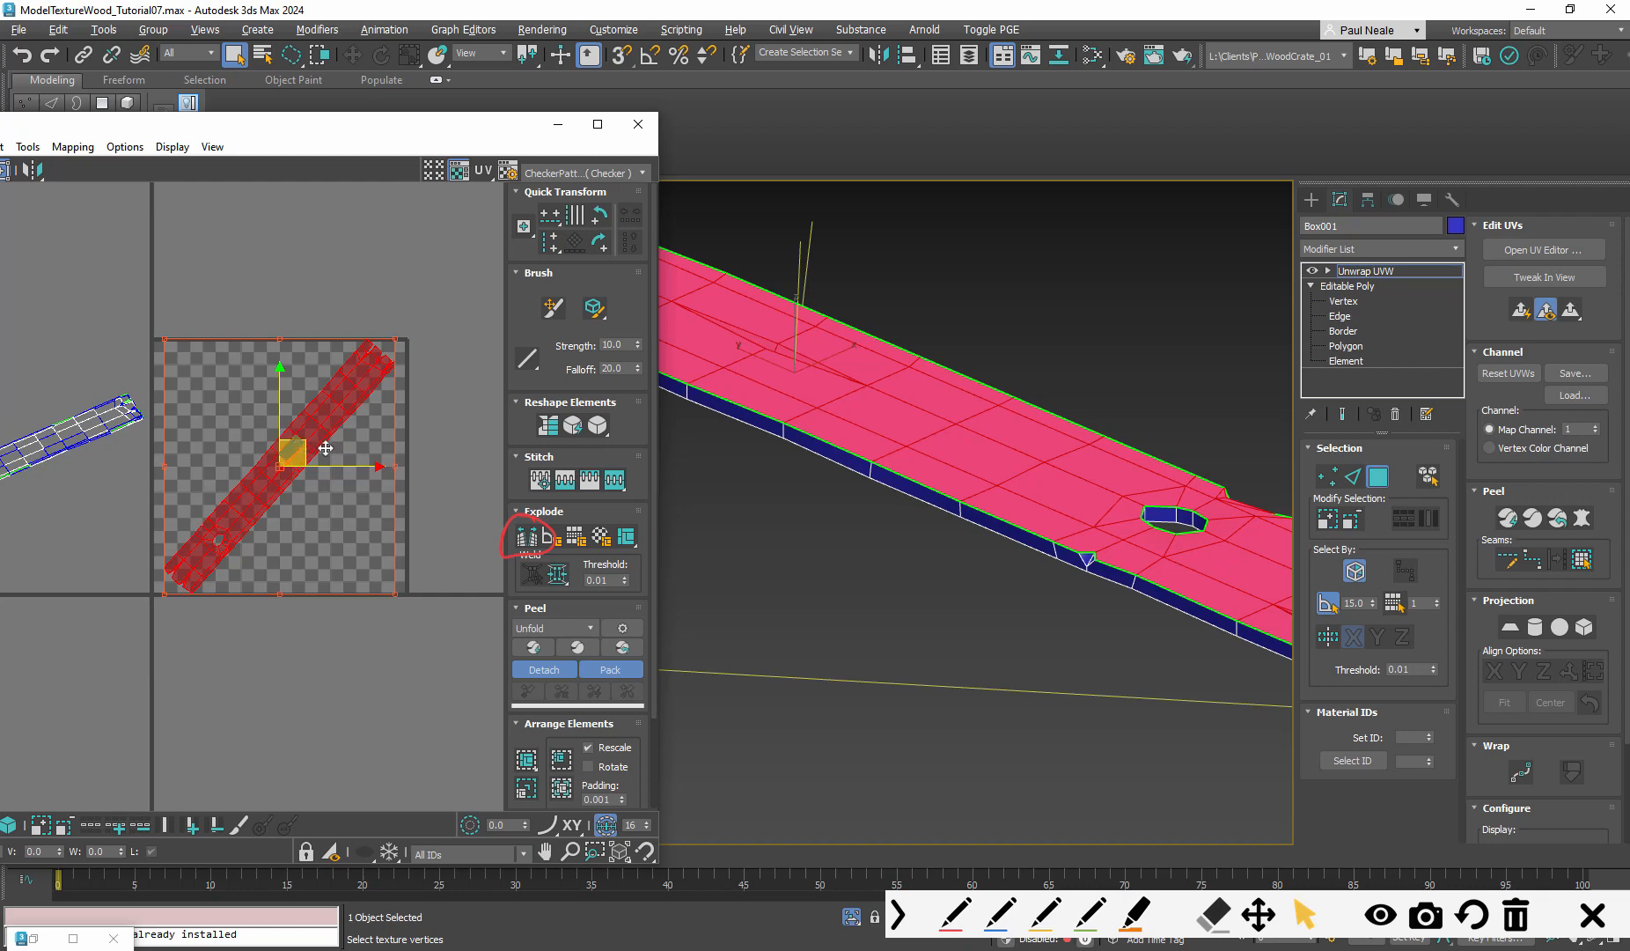
drag(326, 449, 538, 464)
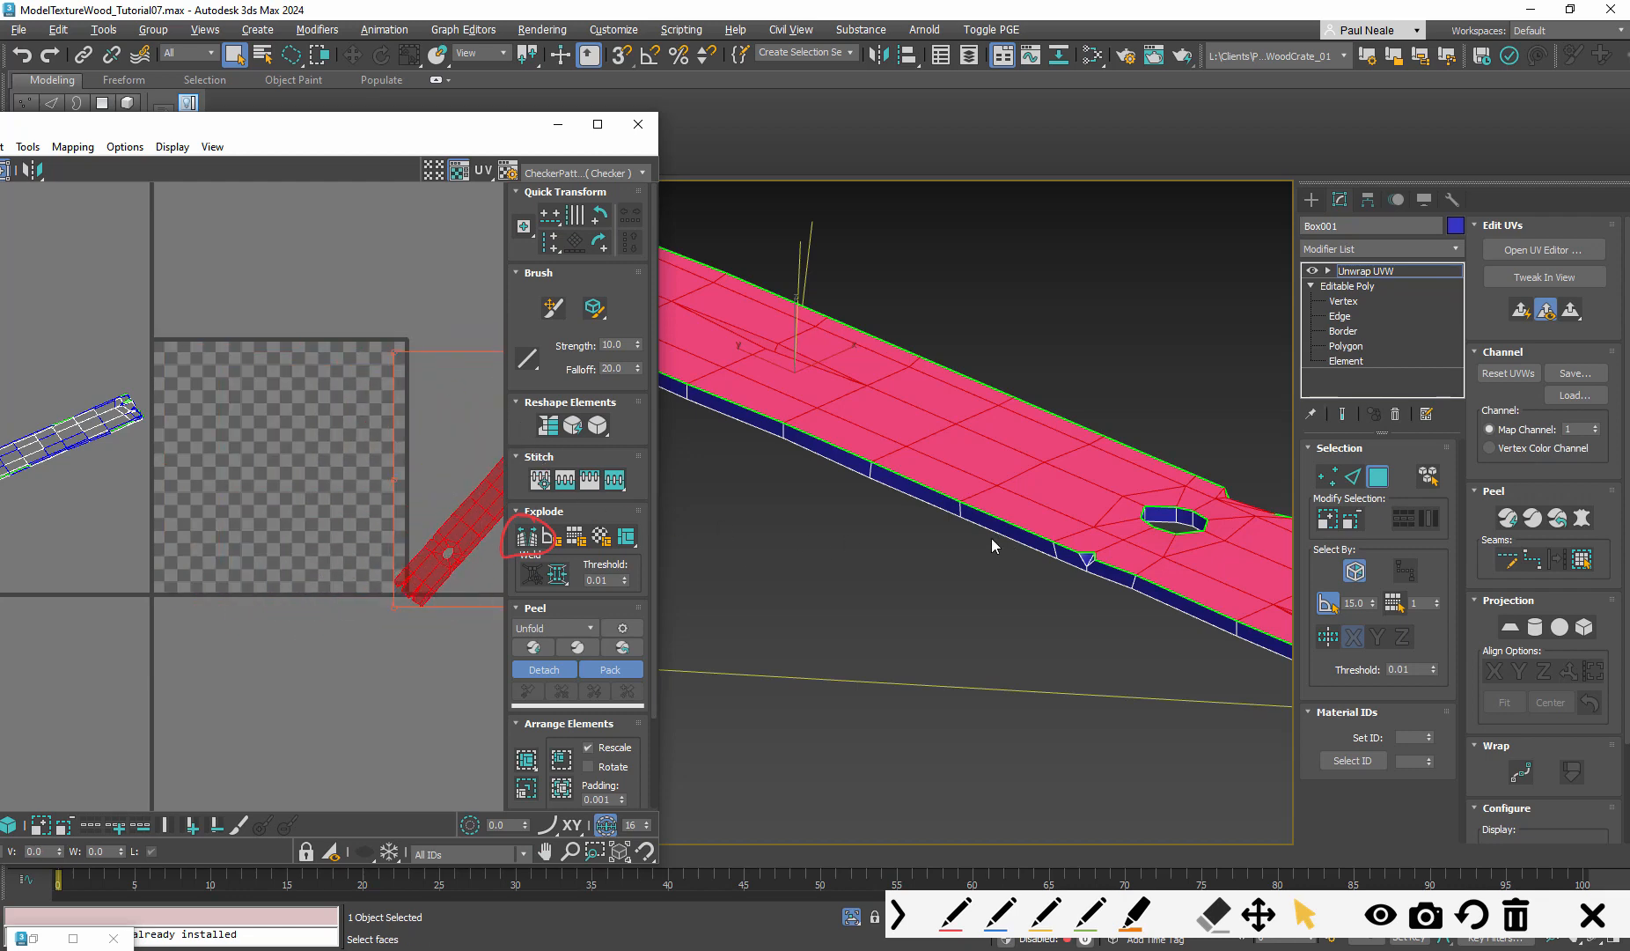
Select the plank's underside by planar angle and add the narrow split faces between the knot hole and the splintered end
alt+middle_drag(991, 538, 804, 689)
click(1005, 494)
scroll(1060, 360, up, 3)
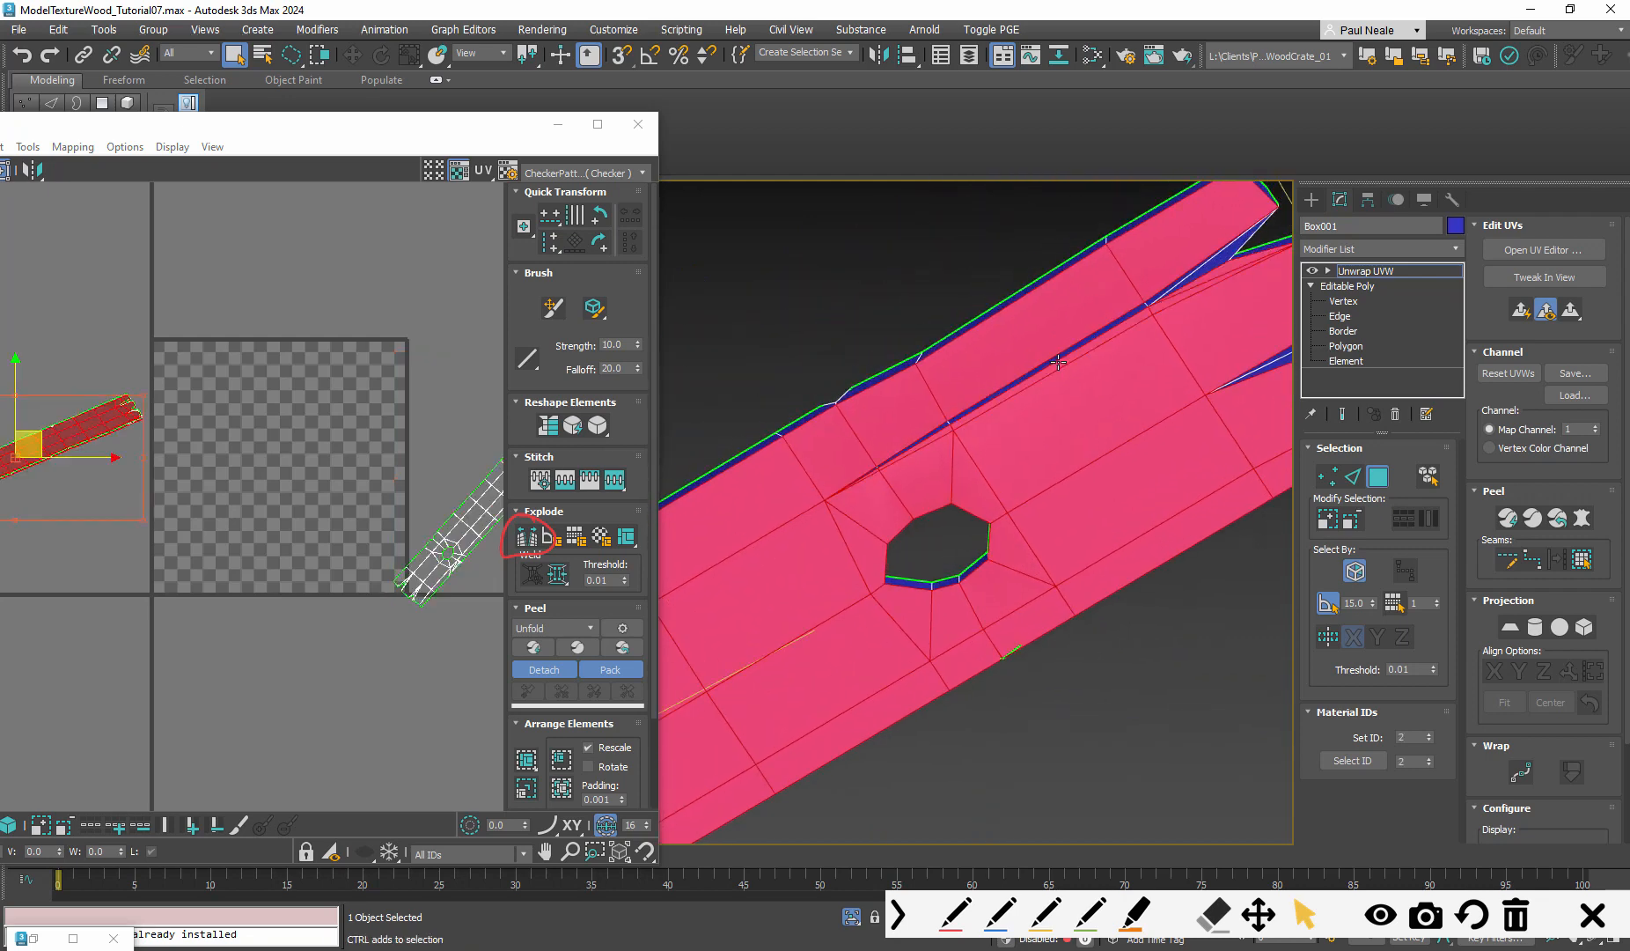
scroll(1059, 360, up, 2)
middle_drag(1100, 368, 947, 473)
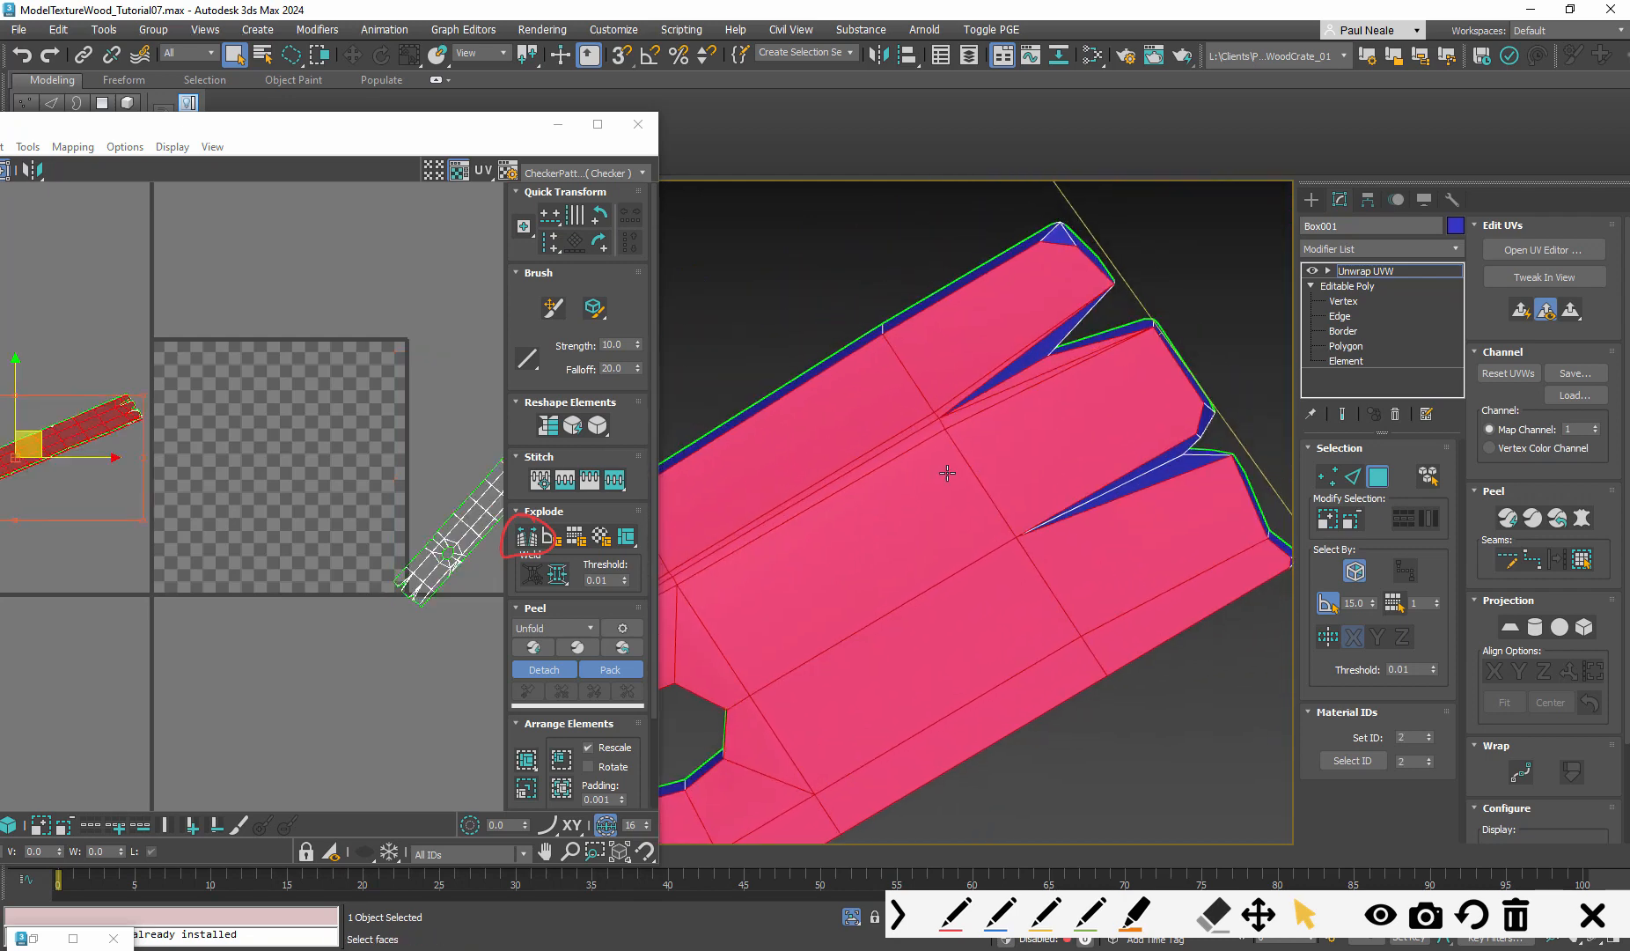
Examine the underside selection around the knot hole and splits, and view the whole plank from the bottom
middle_drag(1062, 424, 1106, 407)
scroll(1092, 427, up, 3)
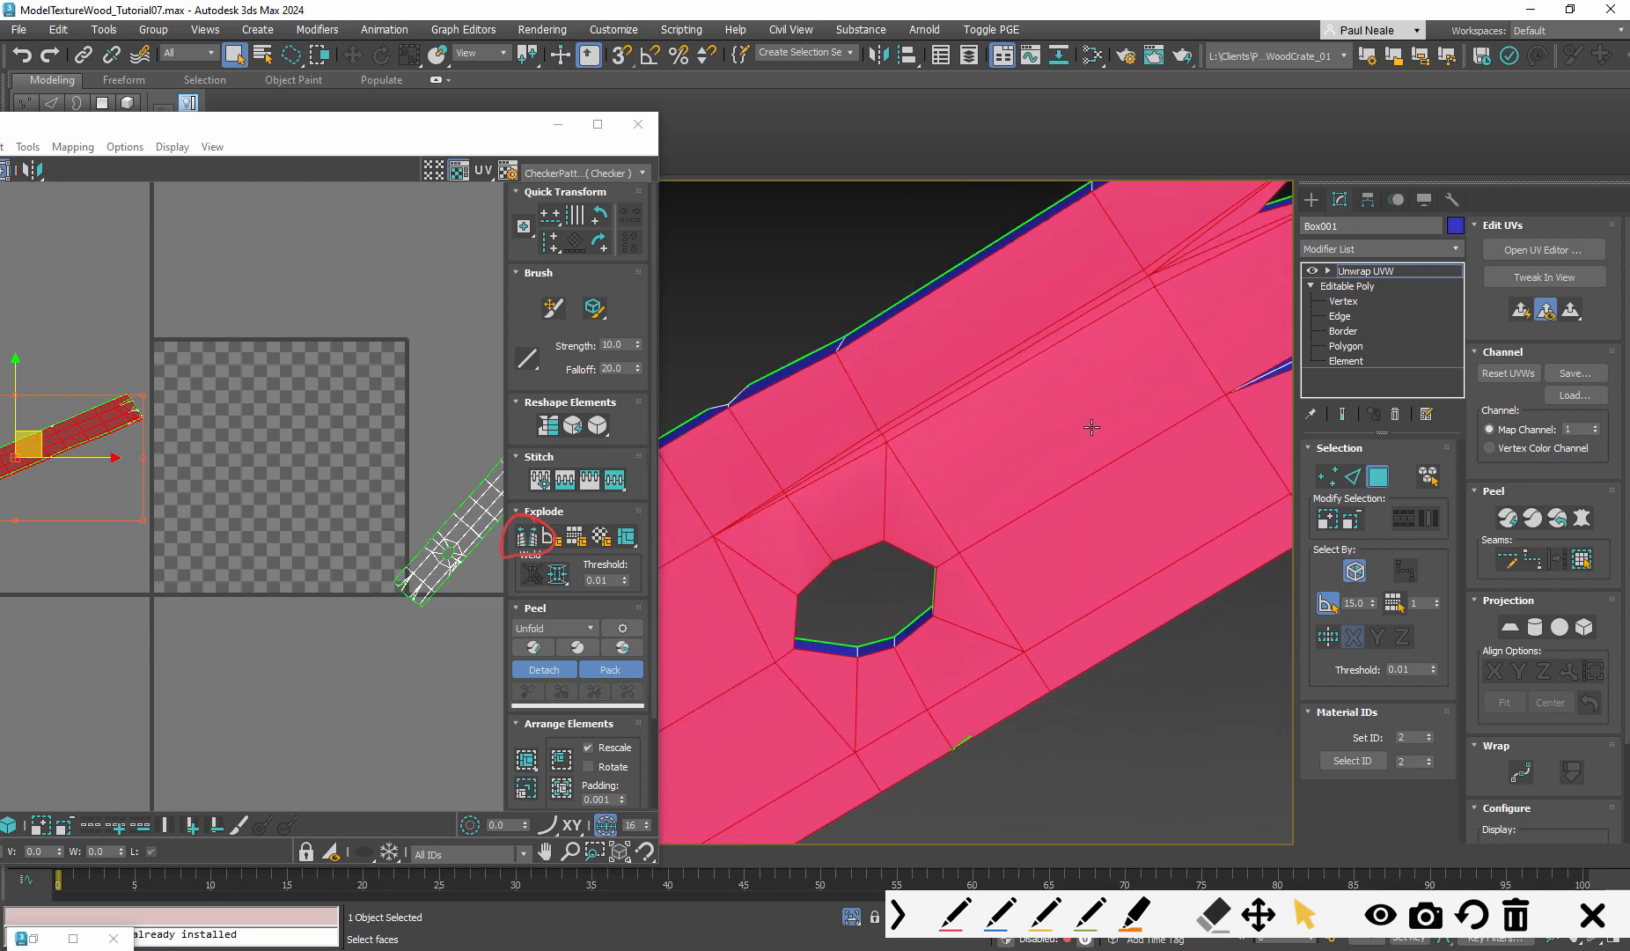
middle_drag(1082, 467, 1073, 450)
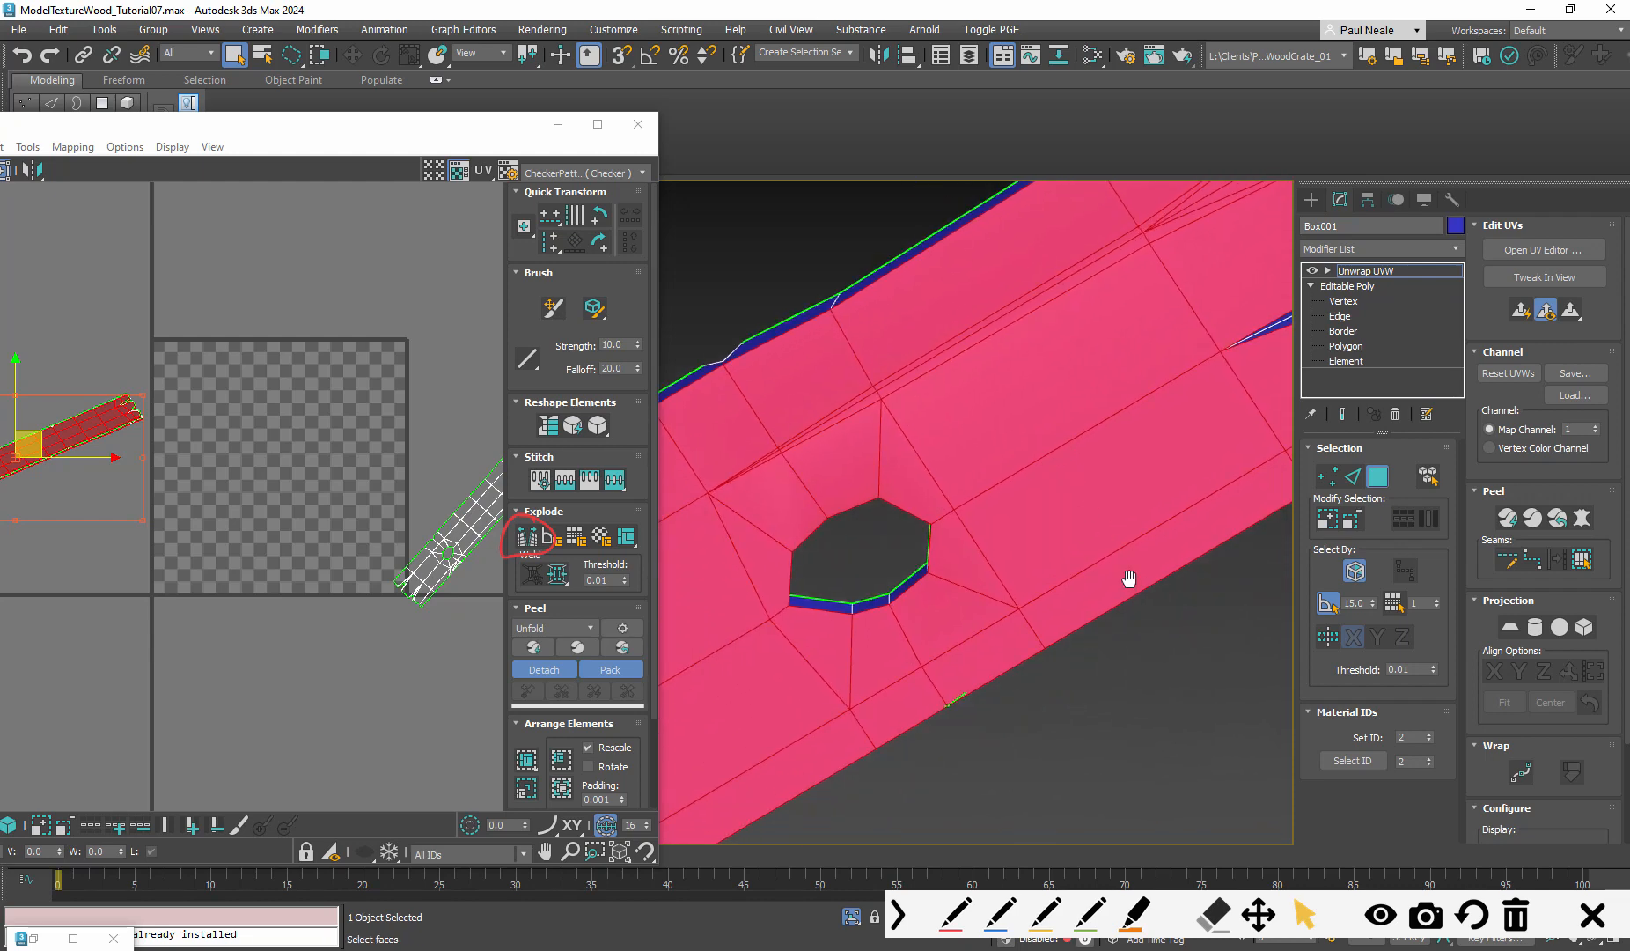
middle_drag(1130, 578, 1091, 518)
scroll(1094, 520, down, 3)
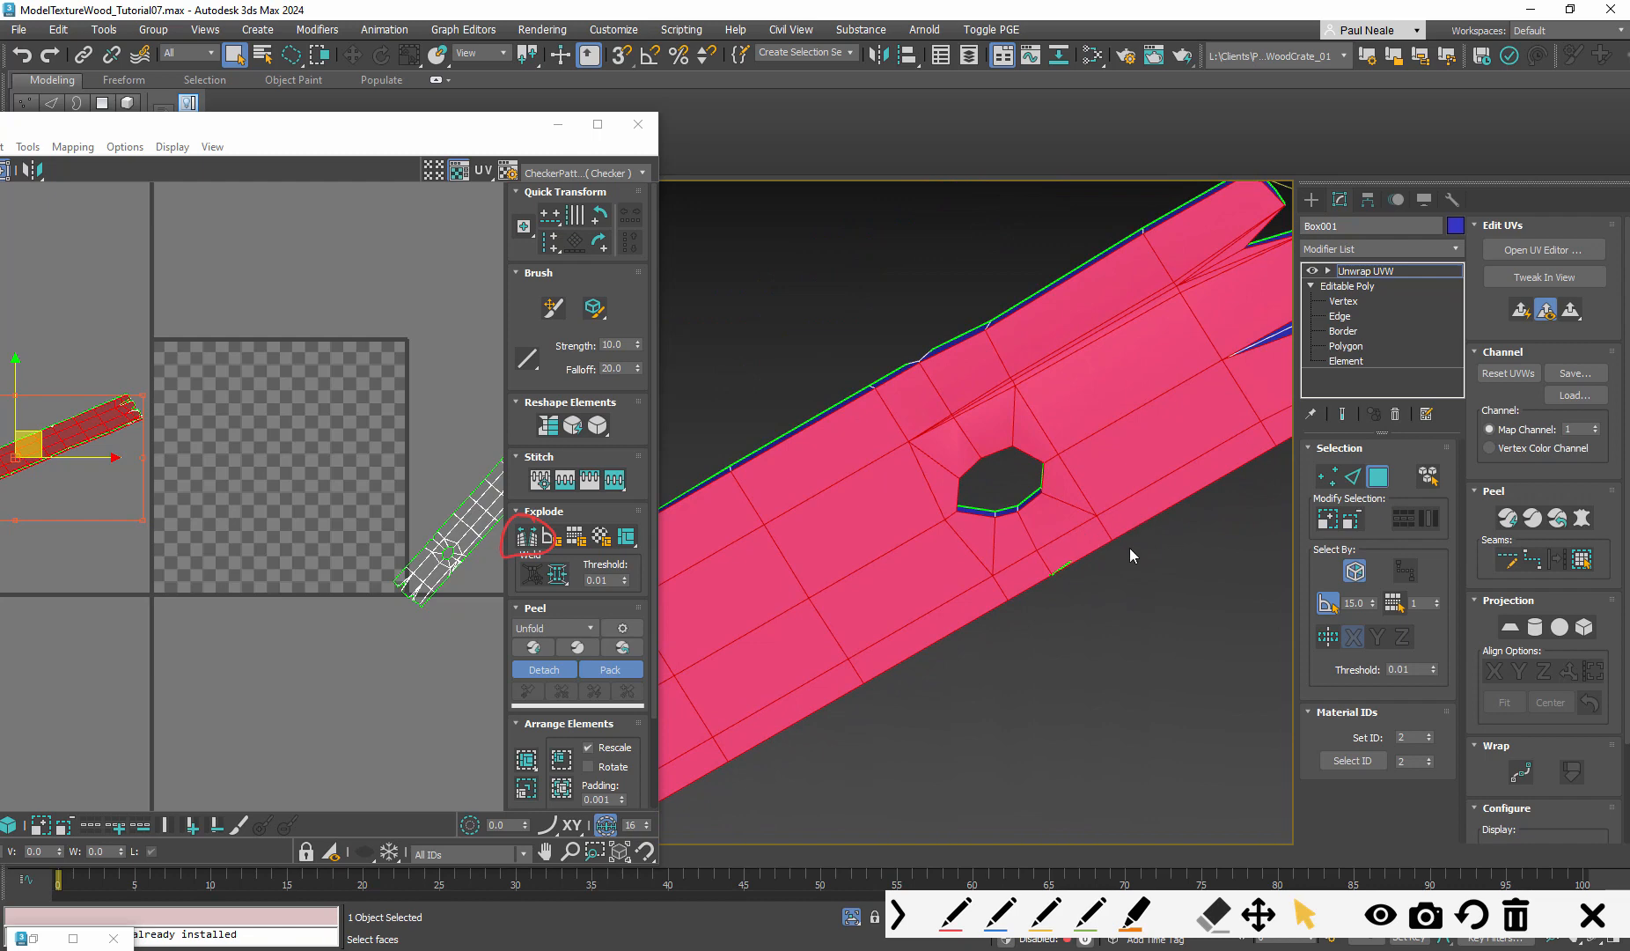
key(v)
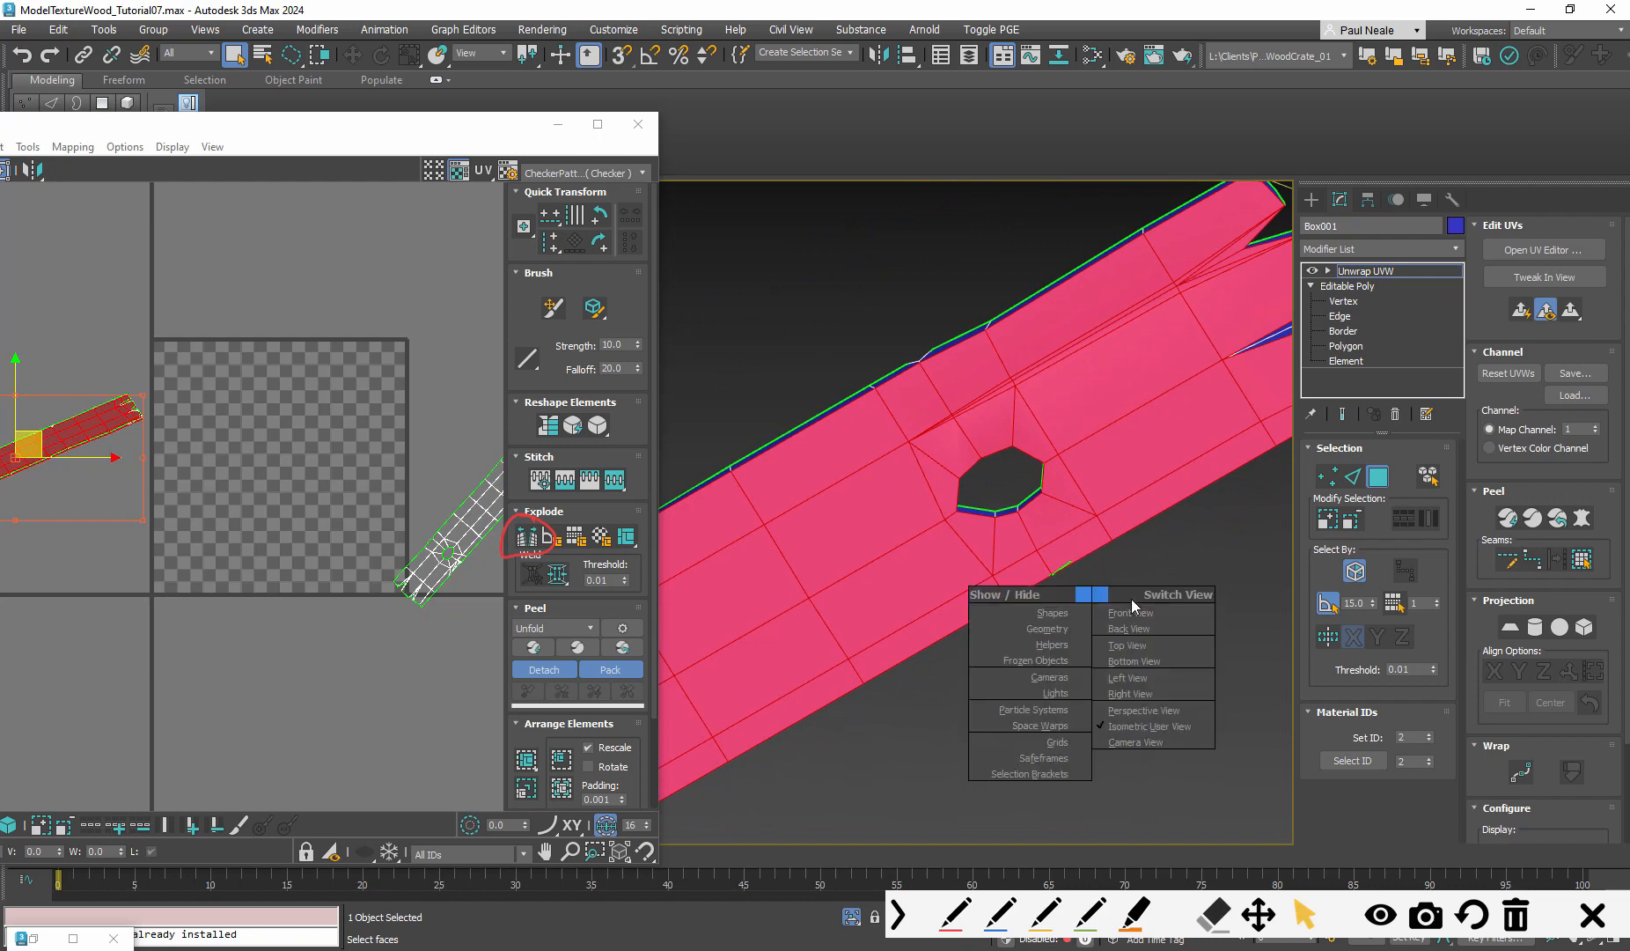
click(1130, 695)
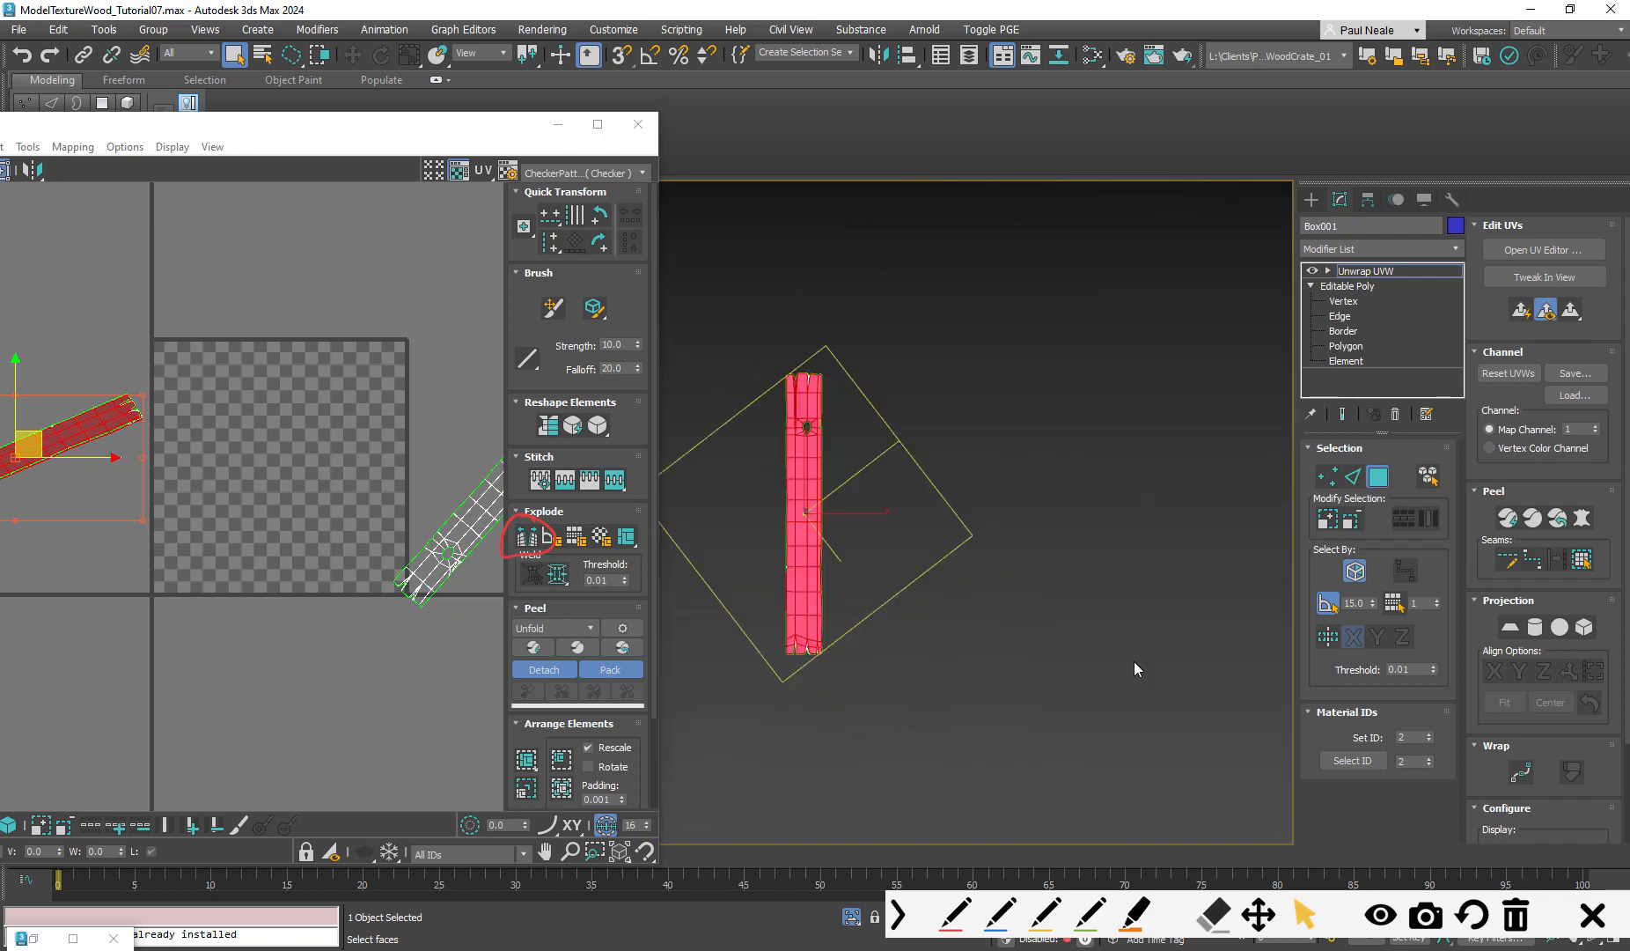
Examine the selected underside faces around the splits at the plank's splintered end from the bottom view
drag(451, 135, 411, 330)
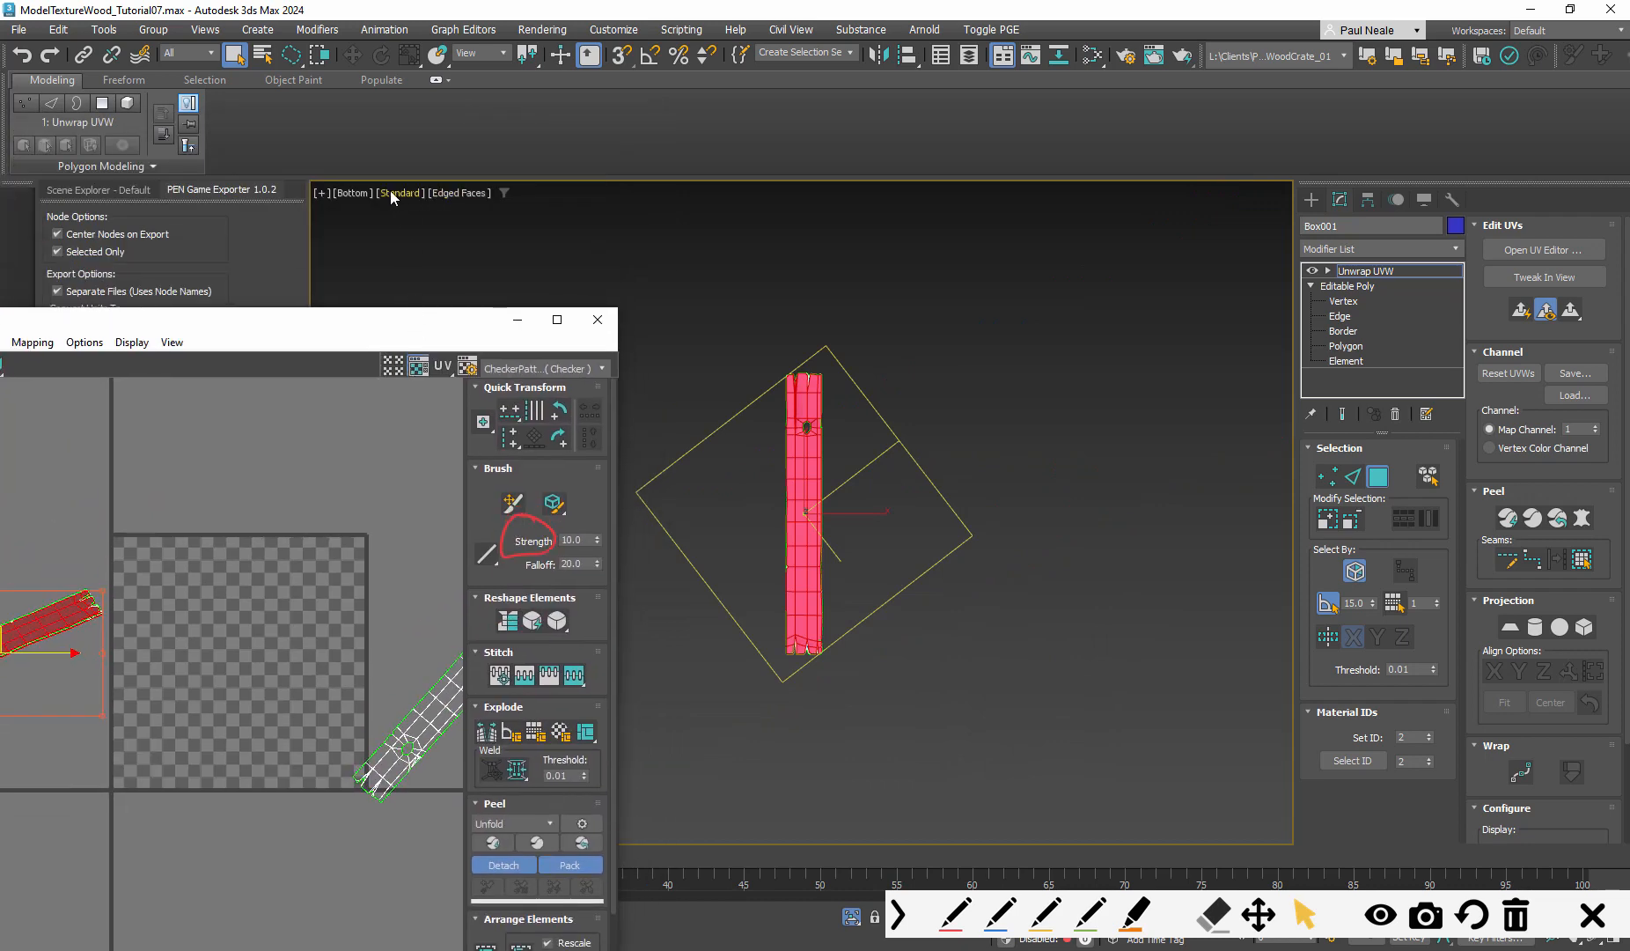
click(352, 192)
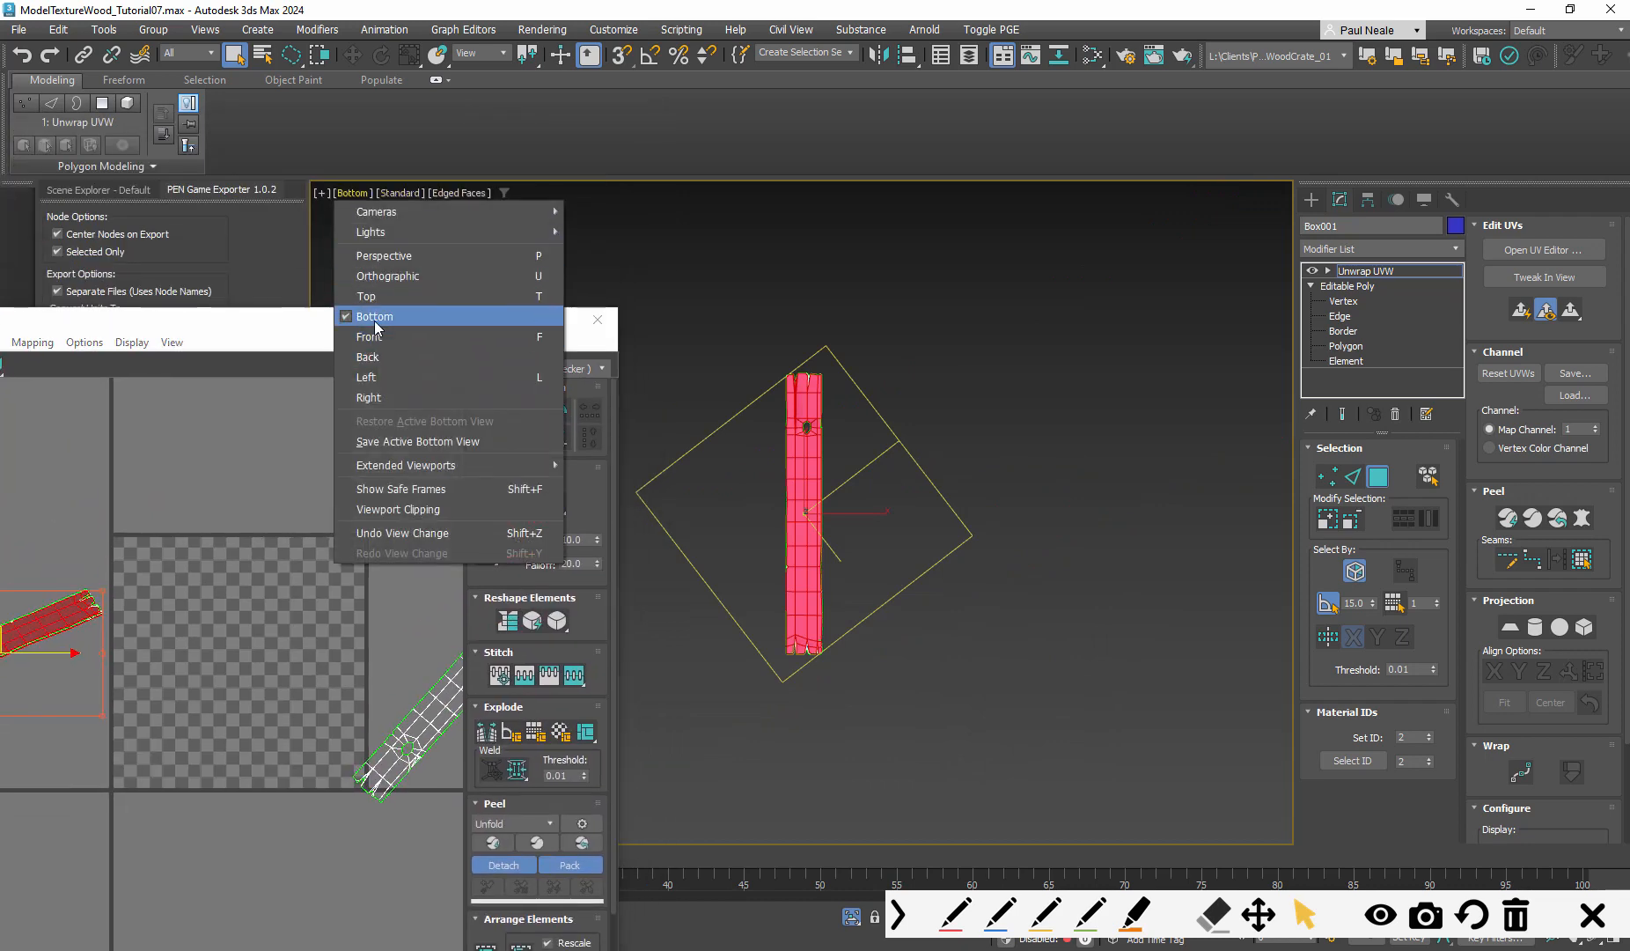
click(911, 515)
scroll(1047, 519, up, 3)
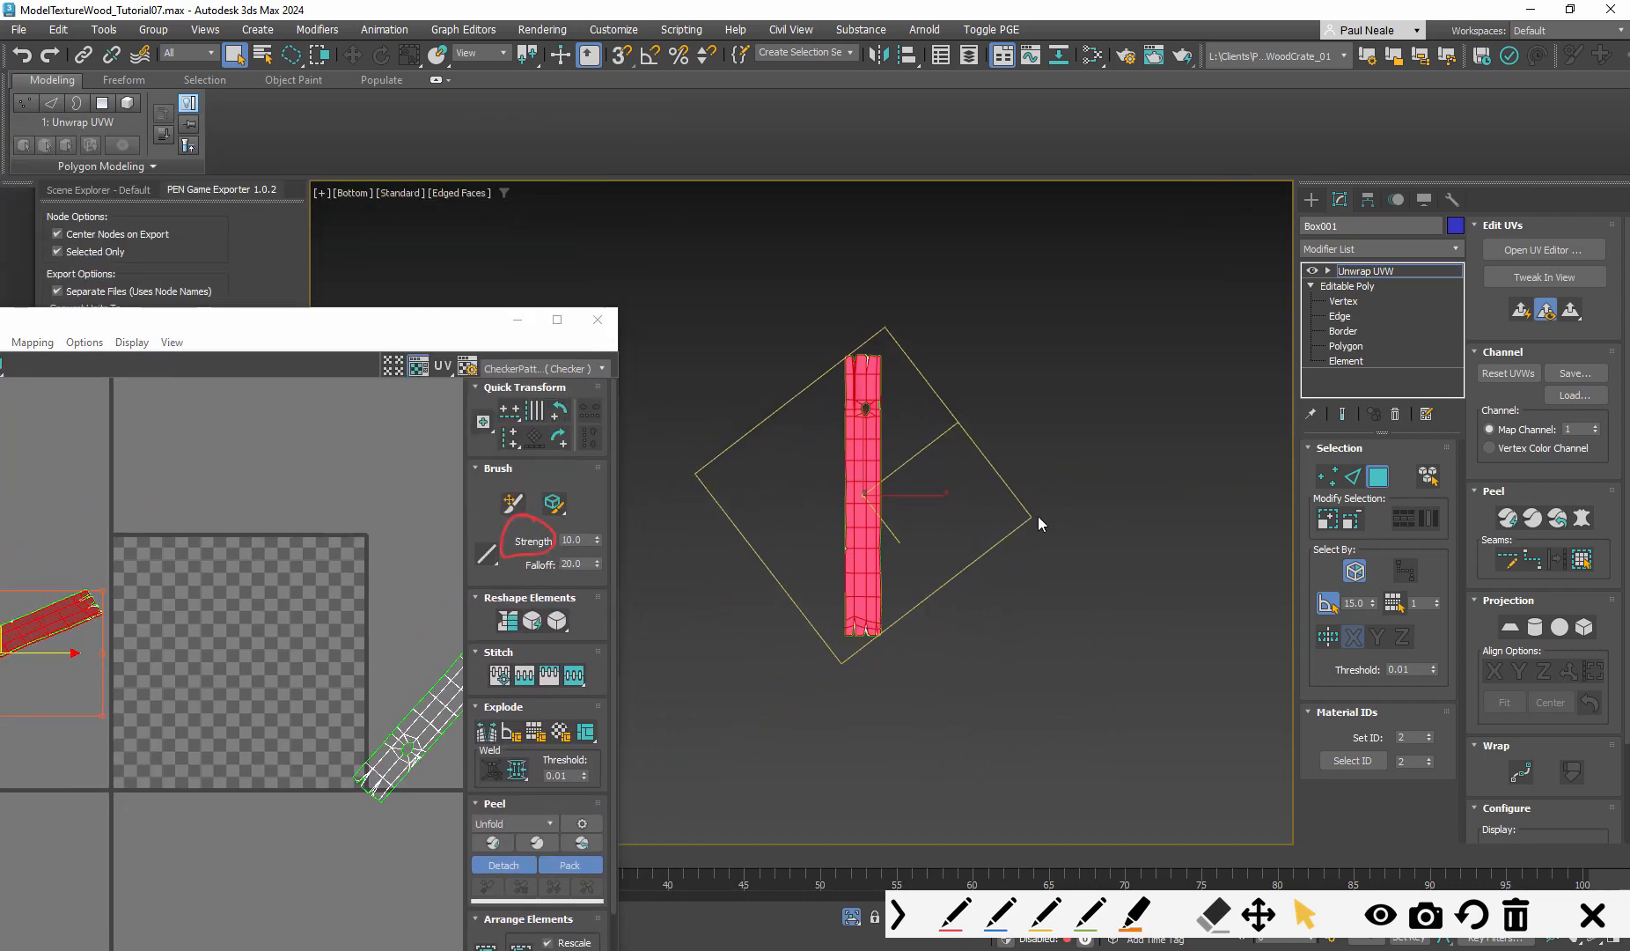
scroll(880, 528, up, 6)
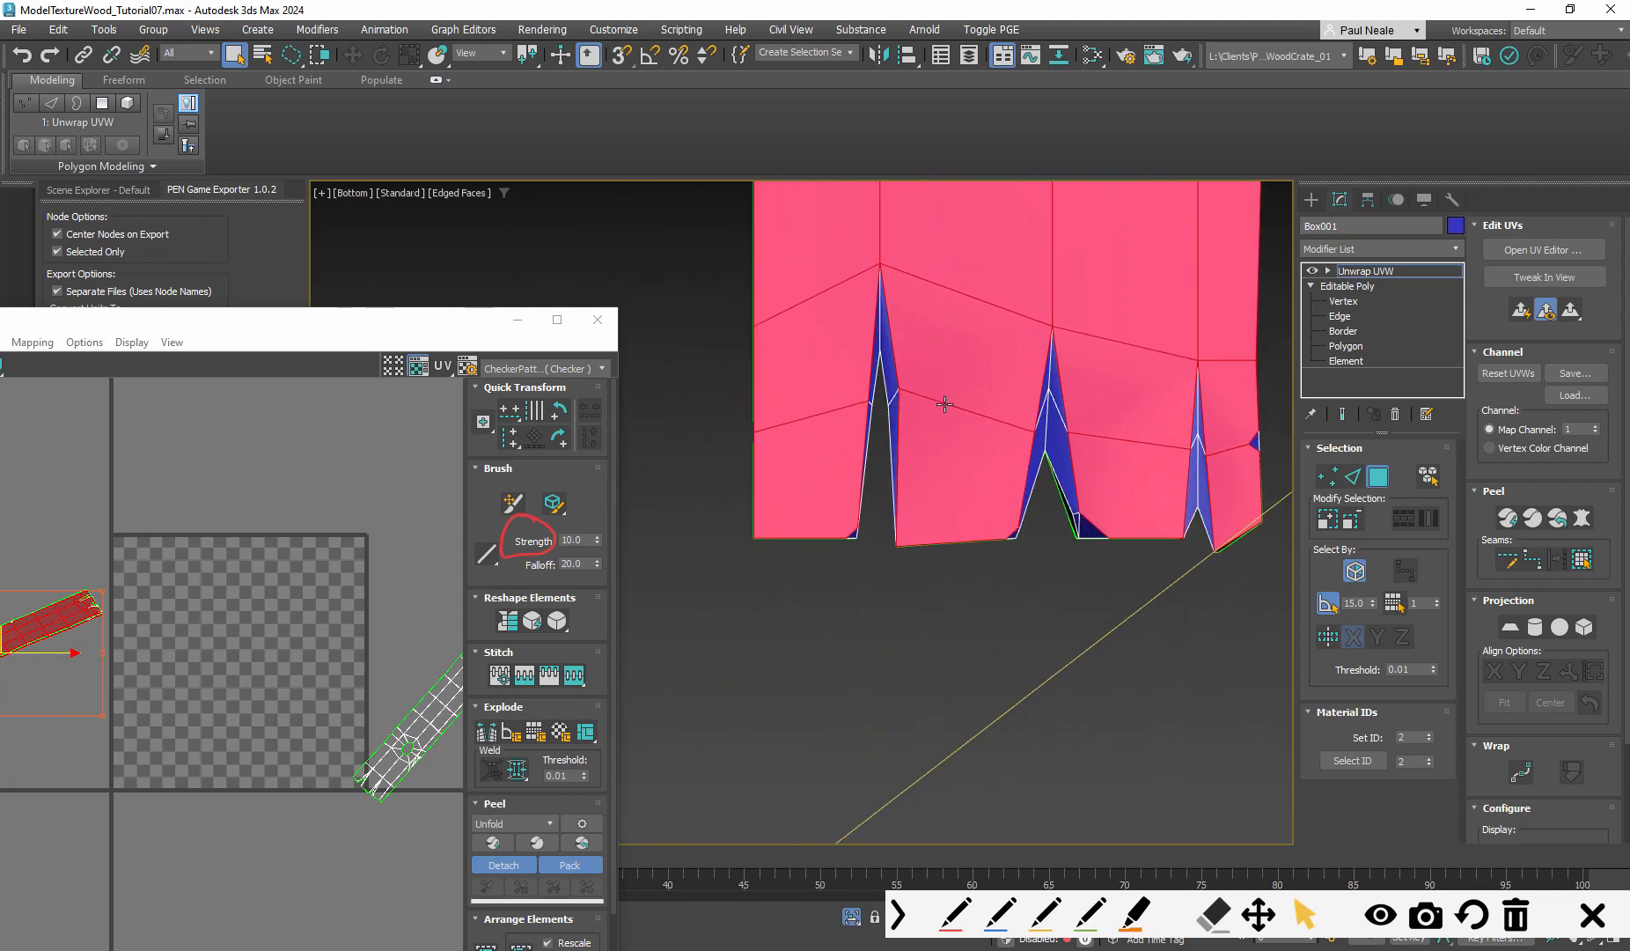
ctrl+click(891, 354)
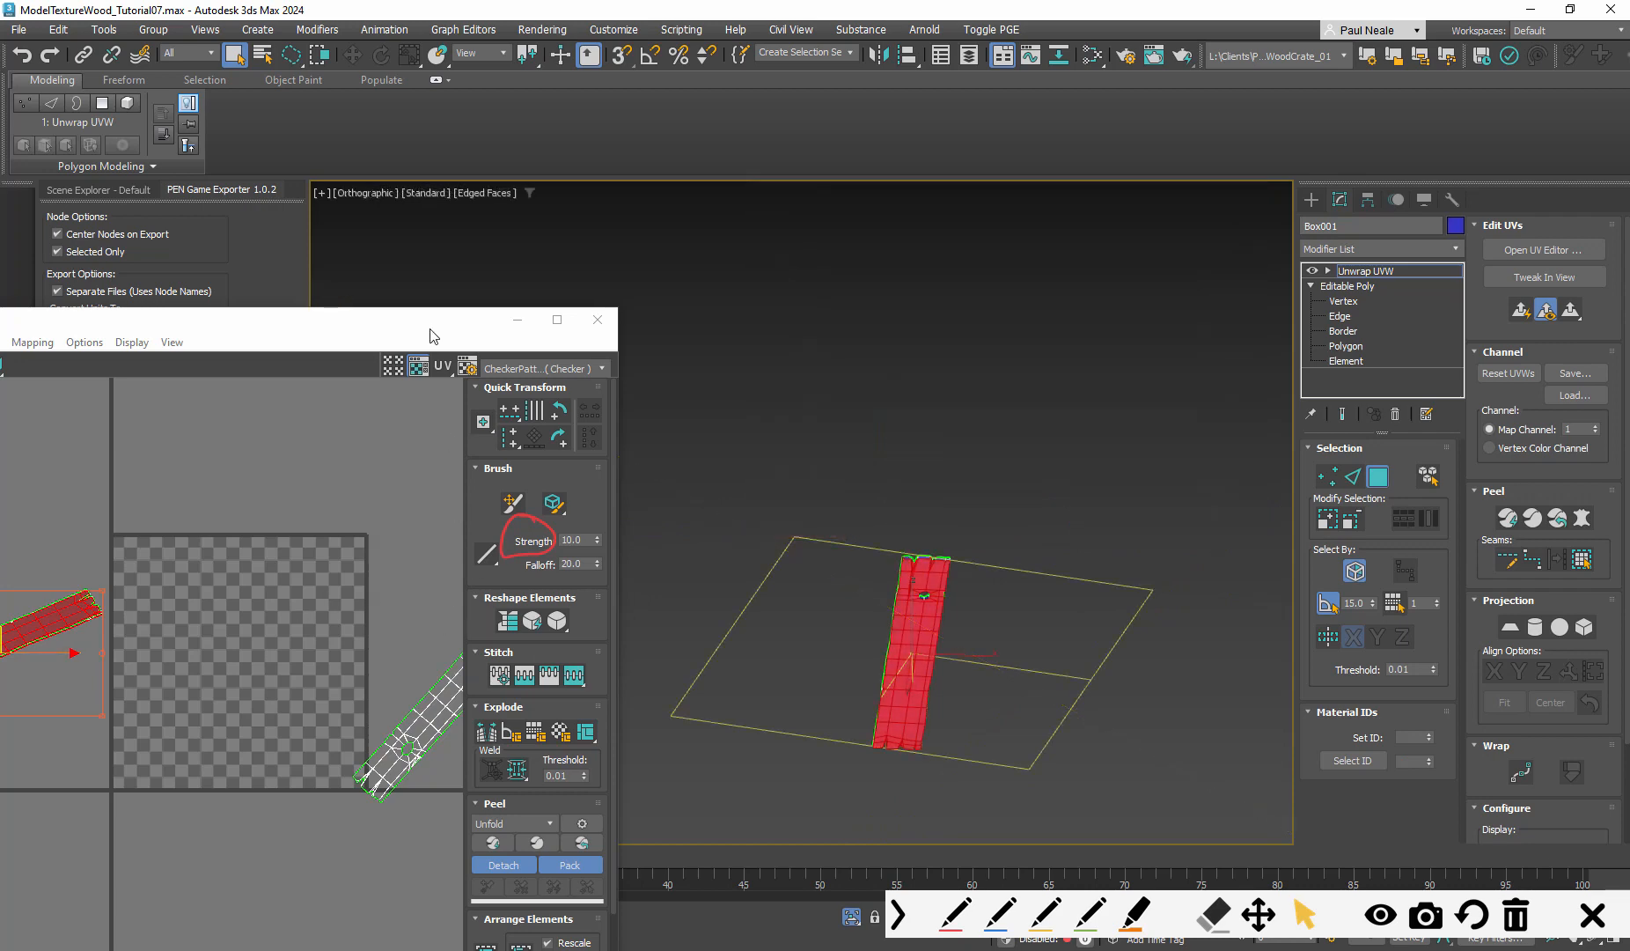
Break the selected underside UVs off the plank's sides and move the island over the upper part of the checker tile
drag(425, 321, 620, 118)
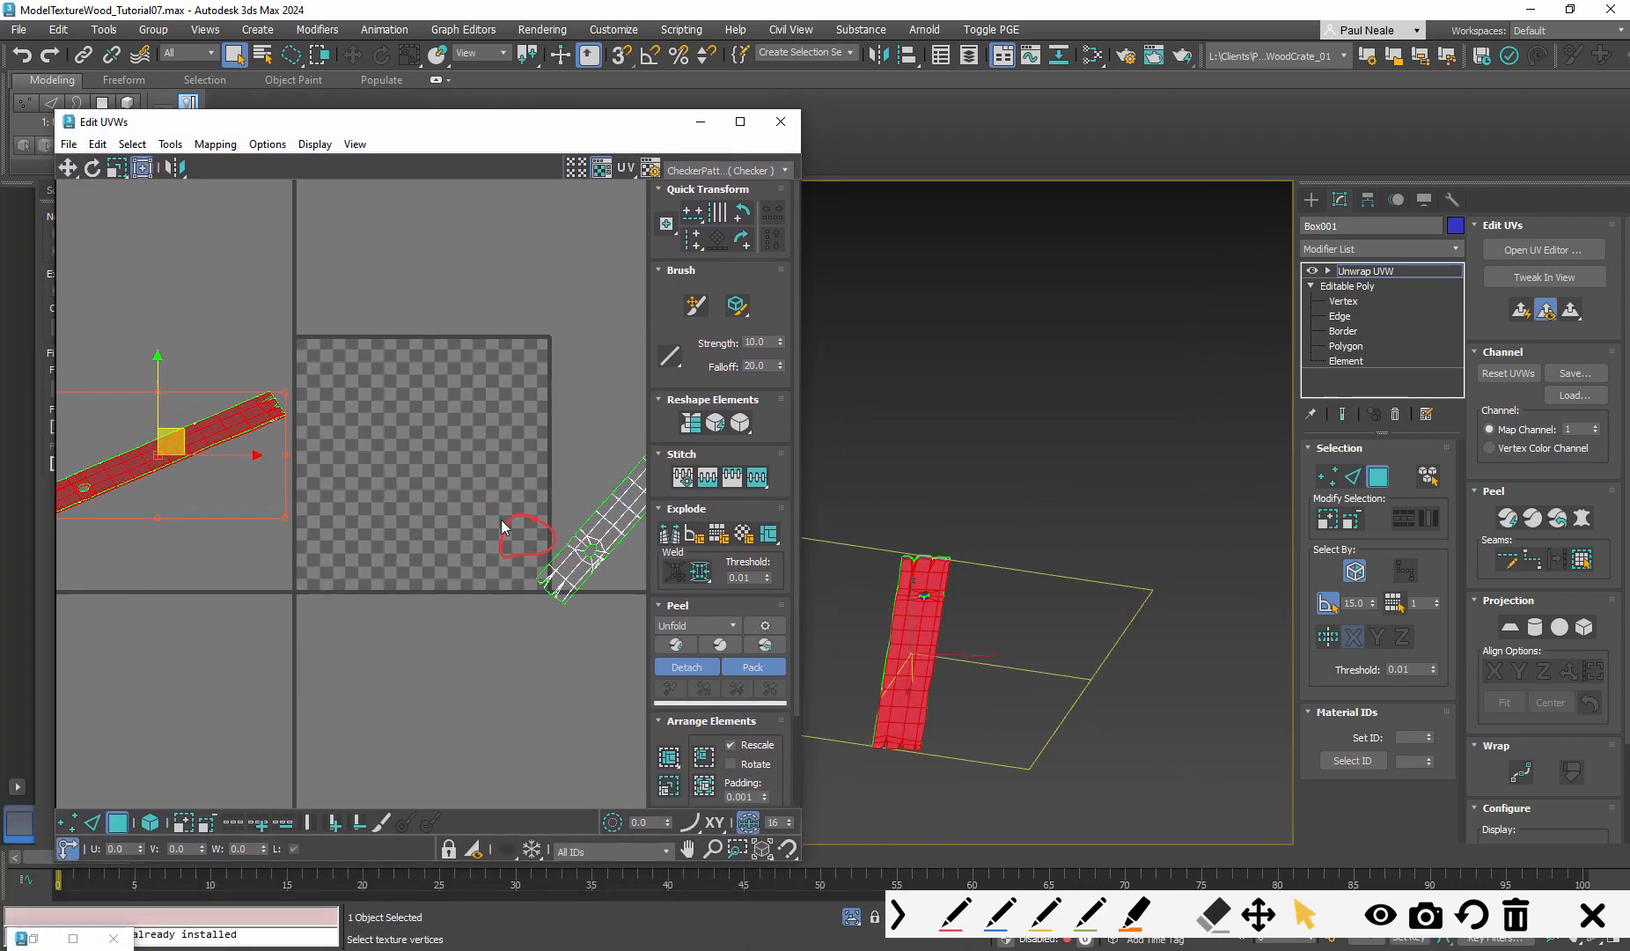
click(1517, 918)
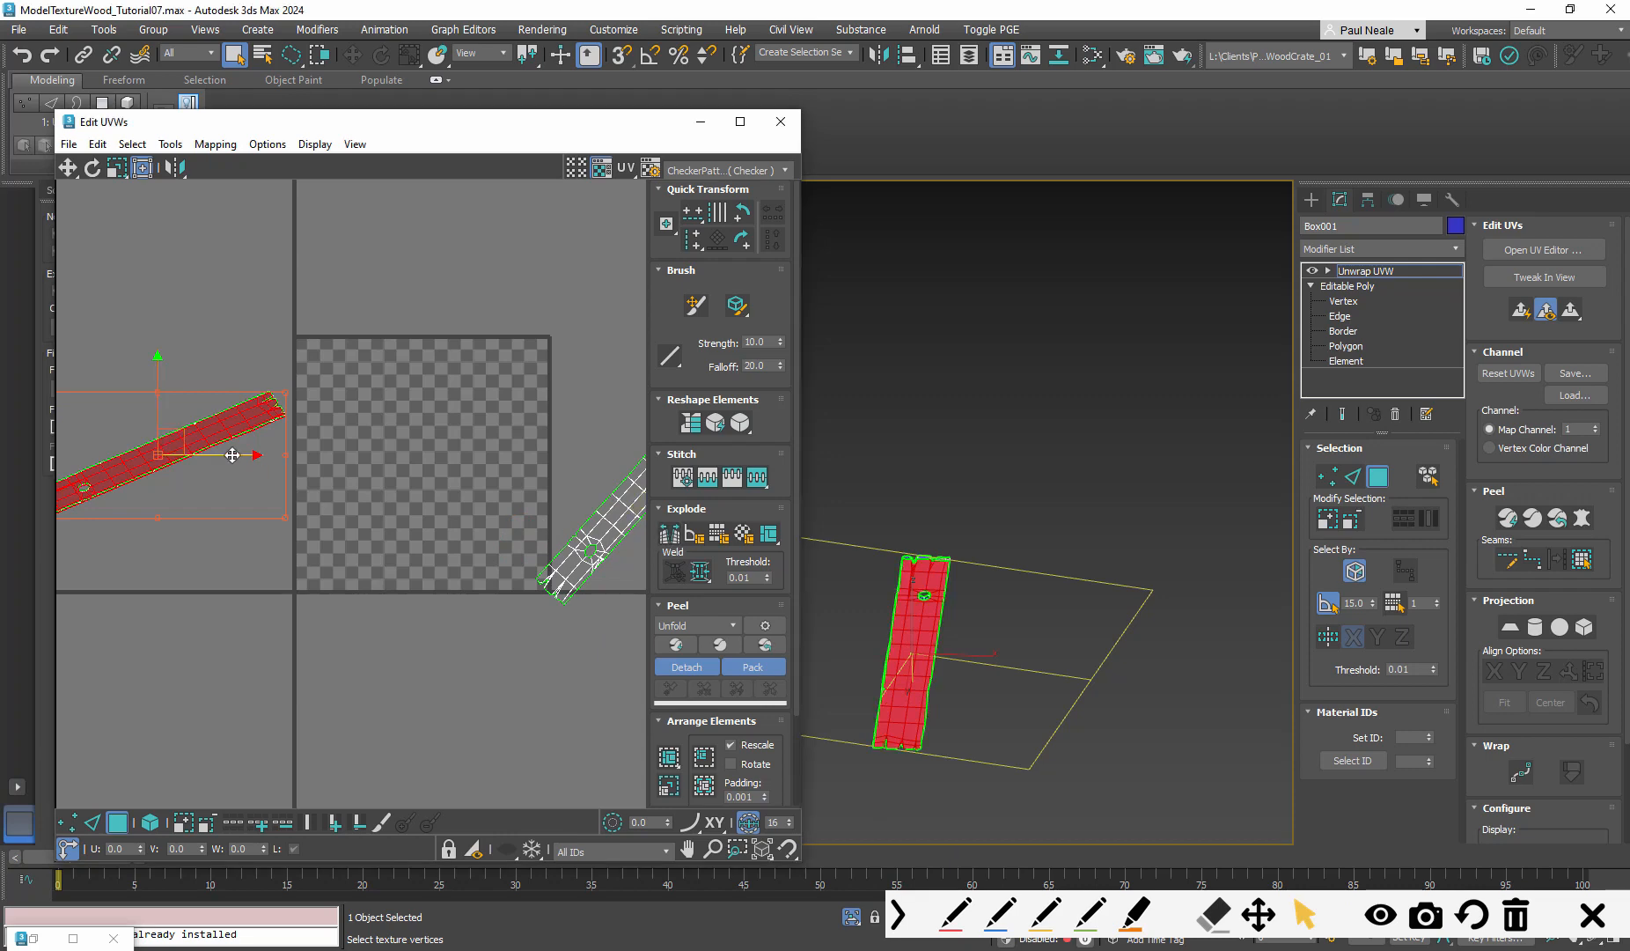
drag(183, 432, 530, 335)
Select one long side of the plank with its chip faces, break off its UVs and move the strip to the checker tile's lower edge
alt+middle_drag(1013, 607, 944, 622)
scroll(1133, 550, up, 8)
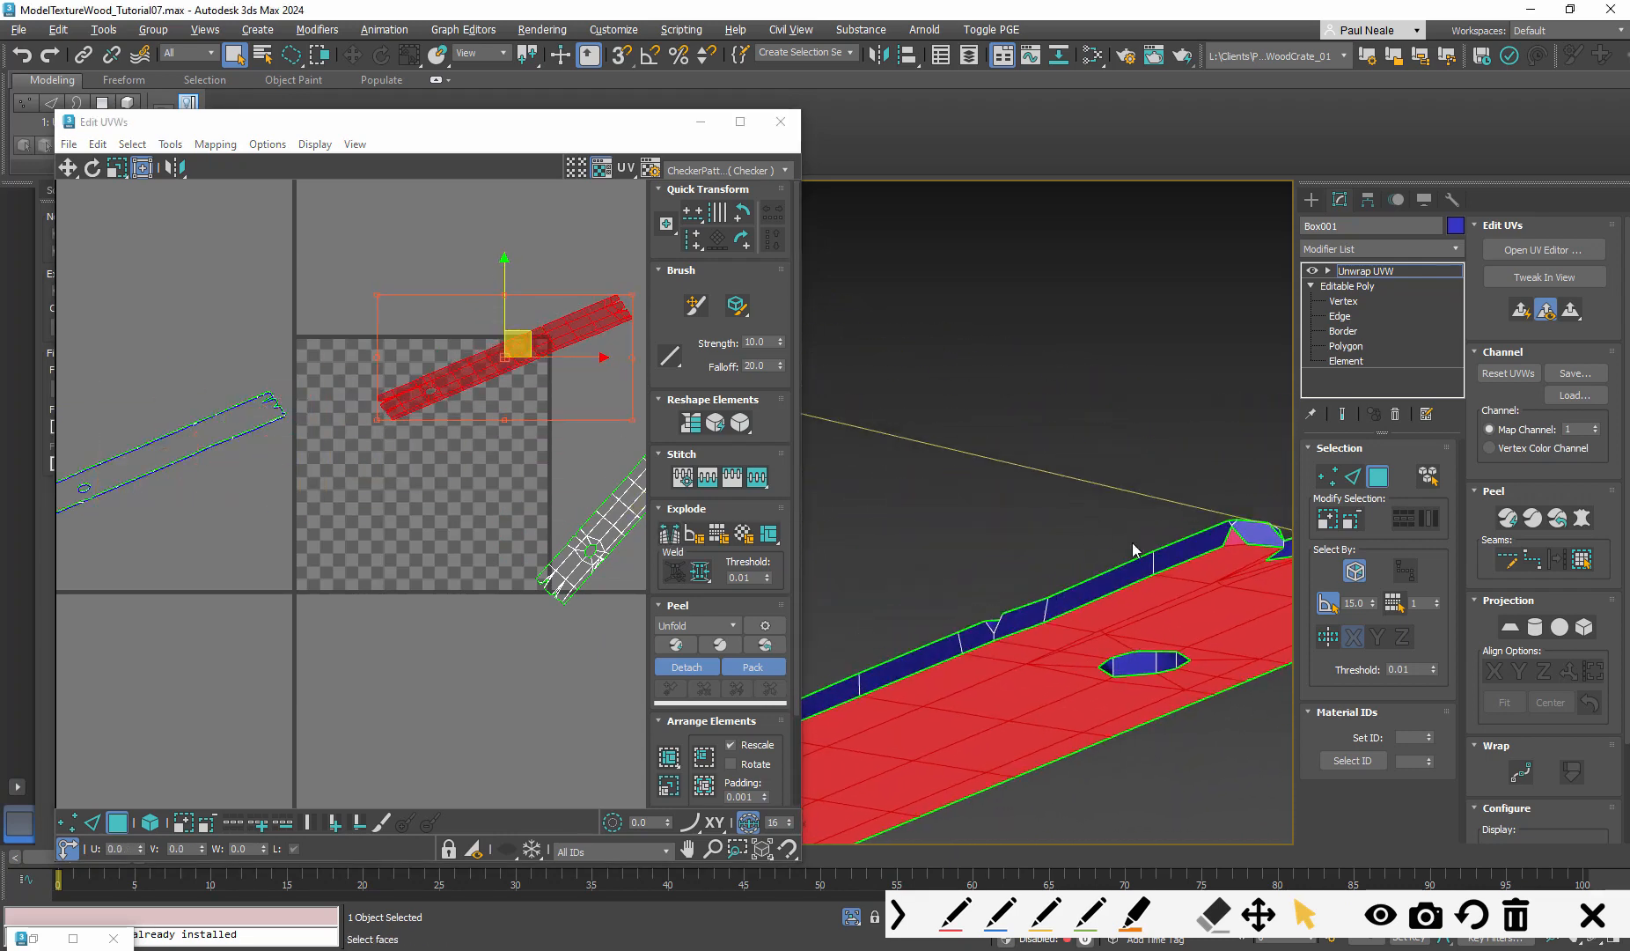
click(1183, 551)
alt+middle_drag(1173, 574, 900, 578)
scroll(1054, 626, up, 4)
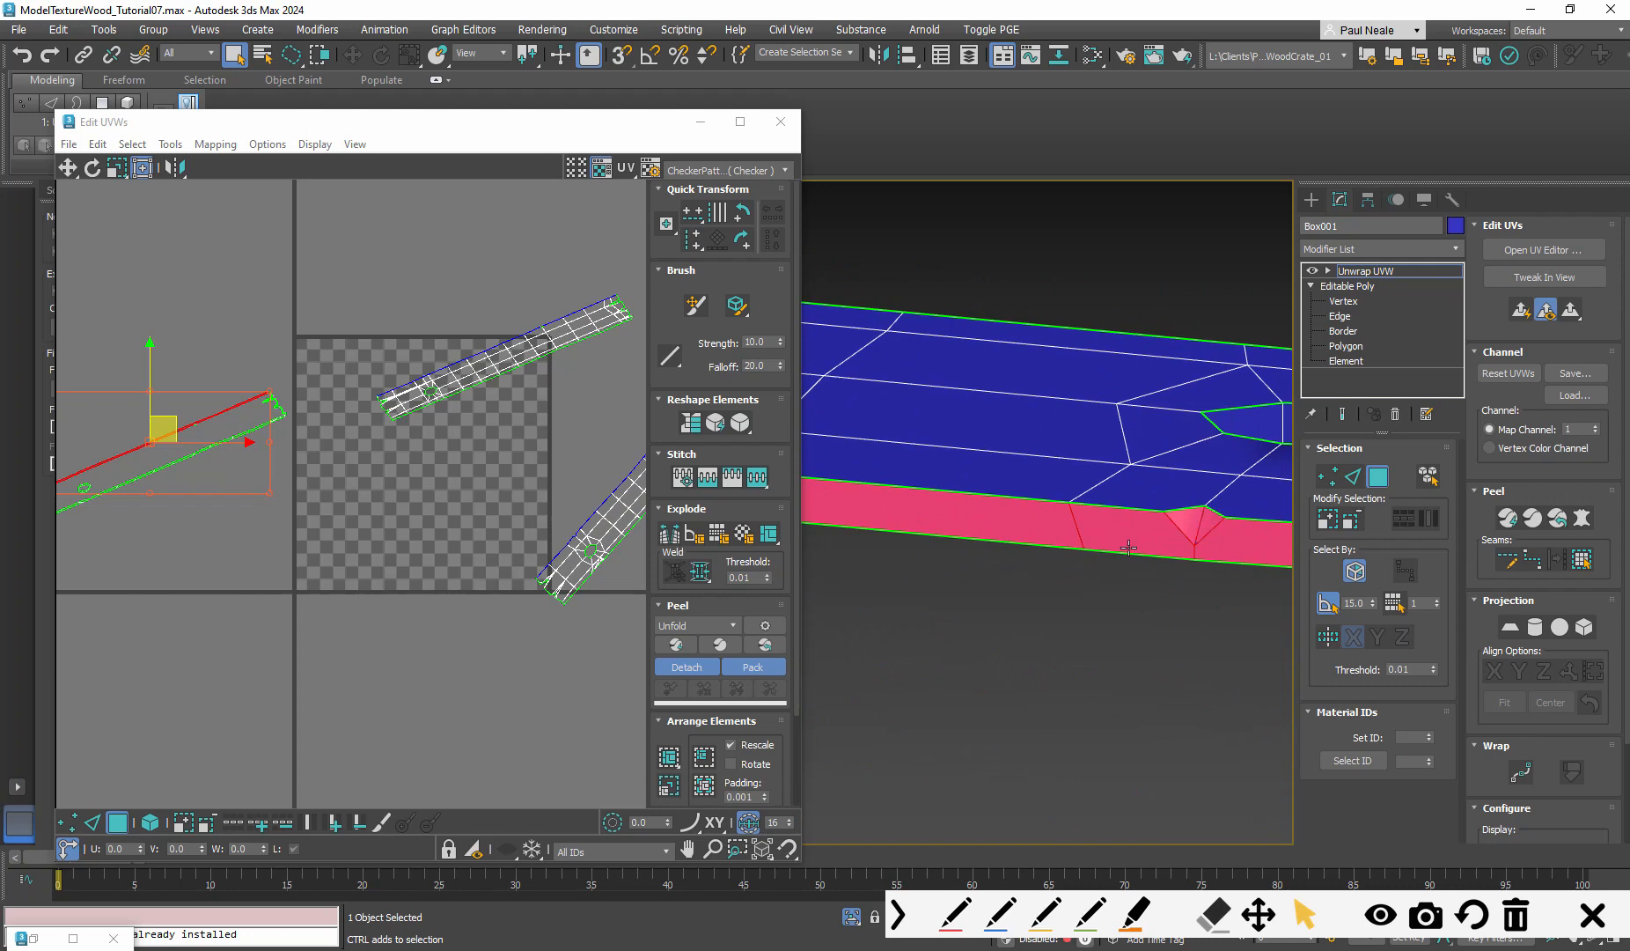
middle_drag(1128, 548, 1291, 641)
ctrl+click(1112, 661)
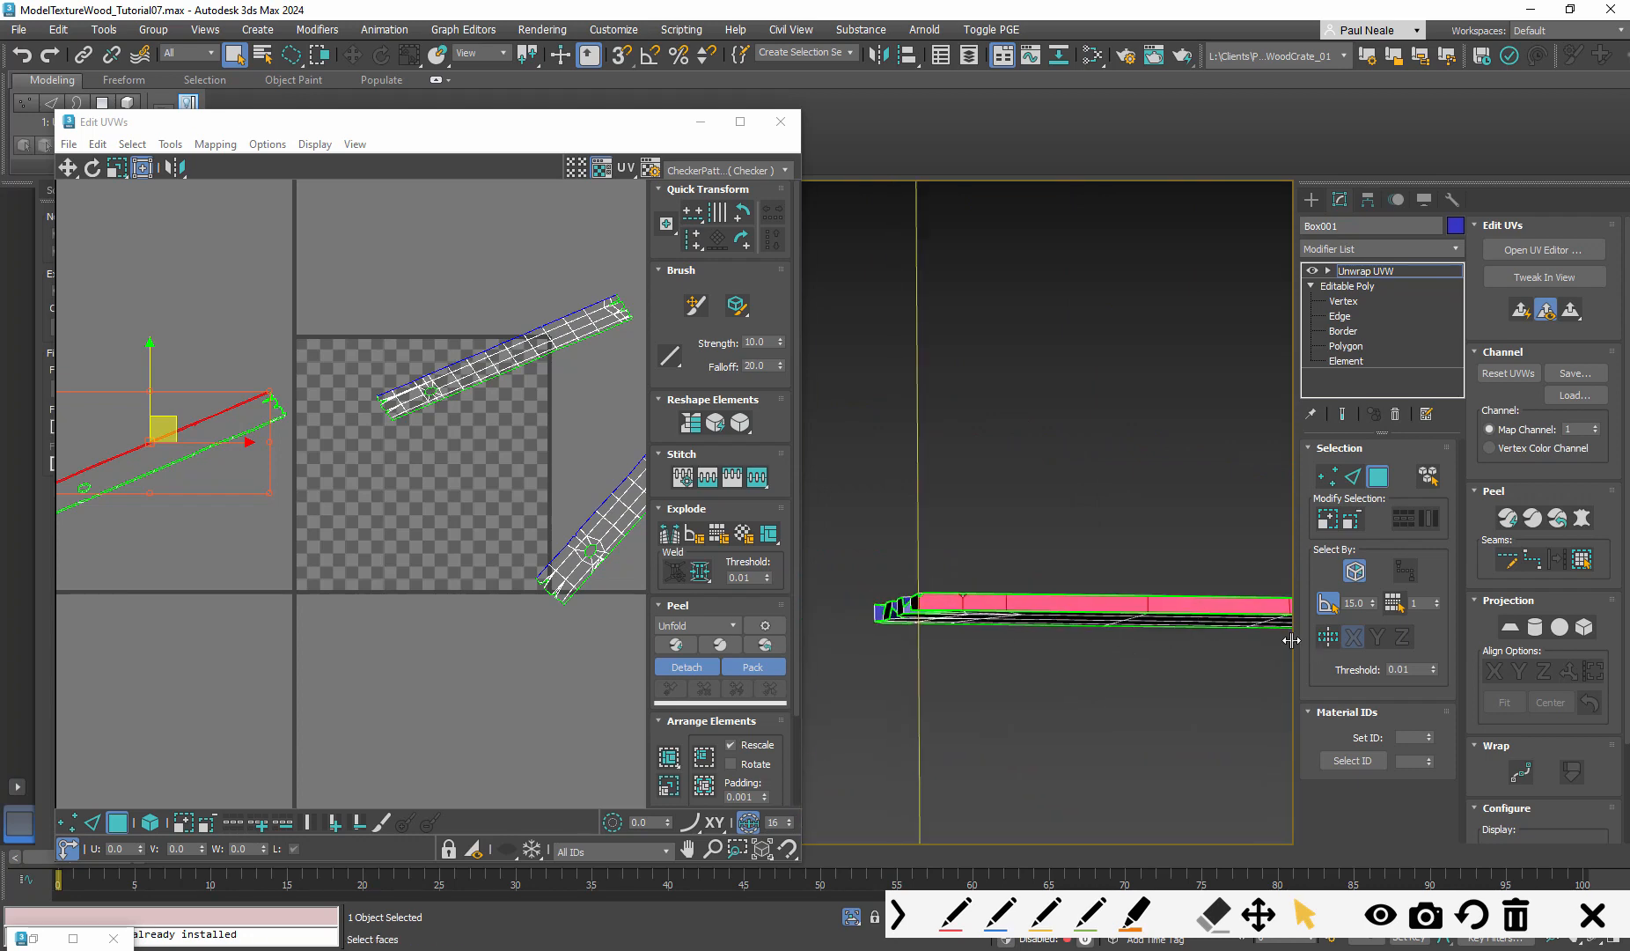
alt+middle_drag(944, 615, 931, 592)
scroll(931, 592, up, 5)
alt+middle_drag(1067, 597, 1043, 647)
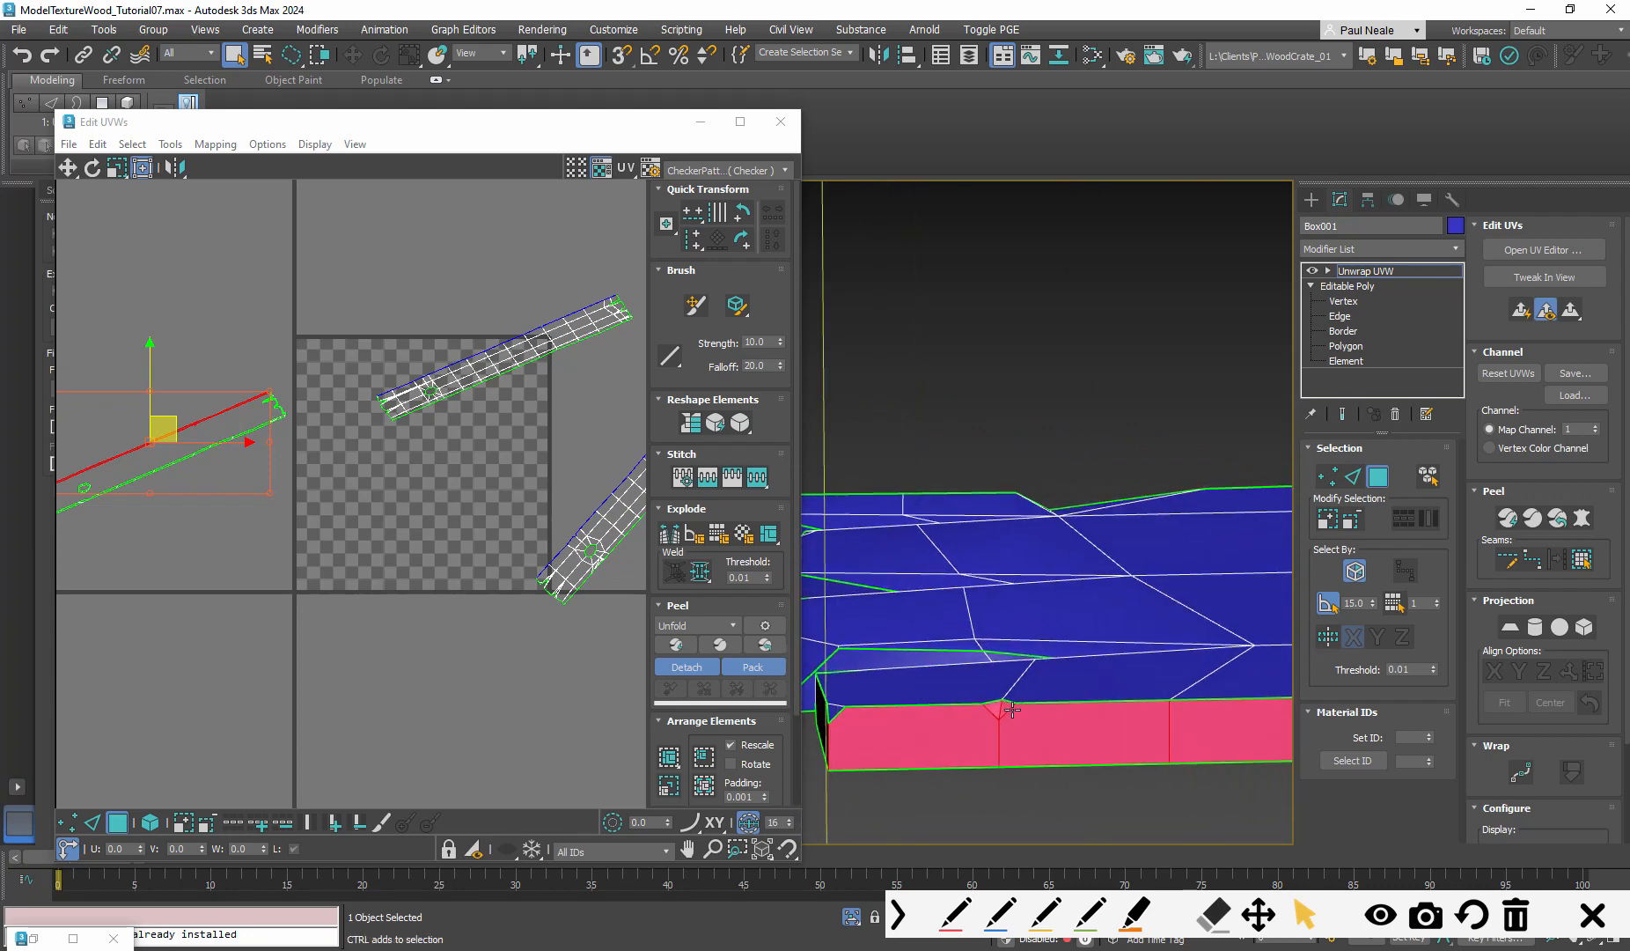
mouse_move(852, 727)
alt+middle_down()
mouse_move(850, 682)
mouse_move(852, 733)
alt+middle_up()
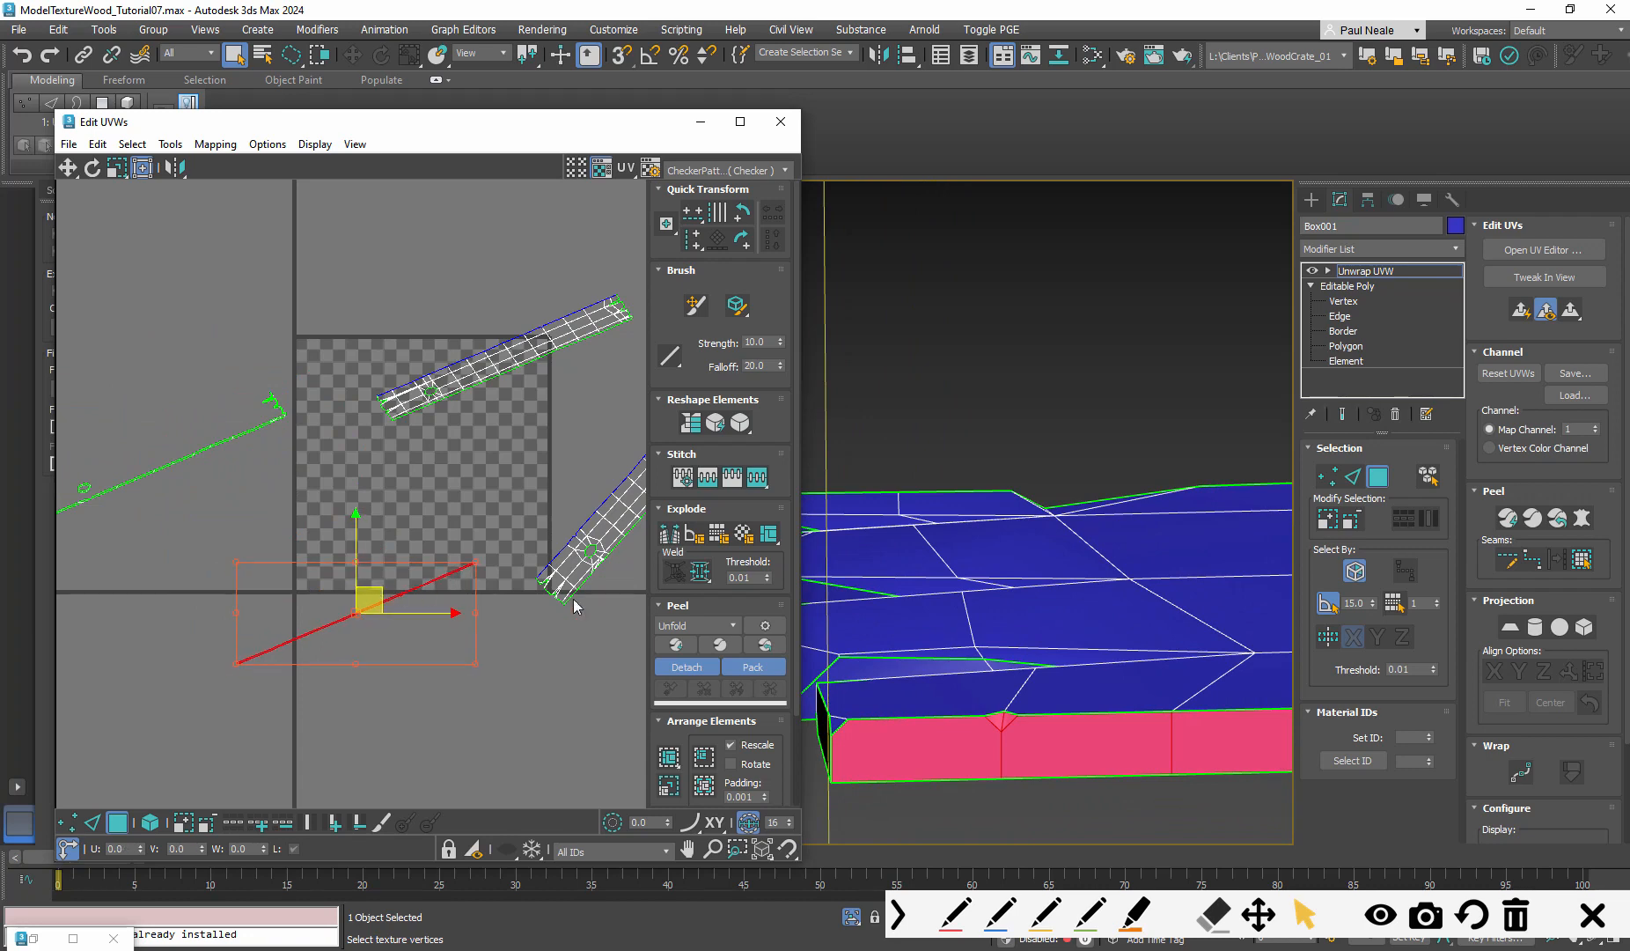
Select the leftover UV island beside the checker tile and examine which side and end faces it covers
scroll(987, 639, down, 5)
alt+middle_drag(987, 638, 727, 508)
scroll(1028, 579, down, 5)
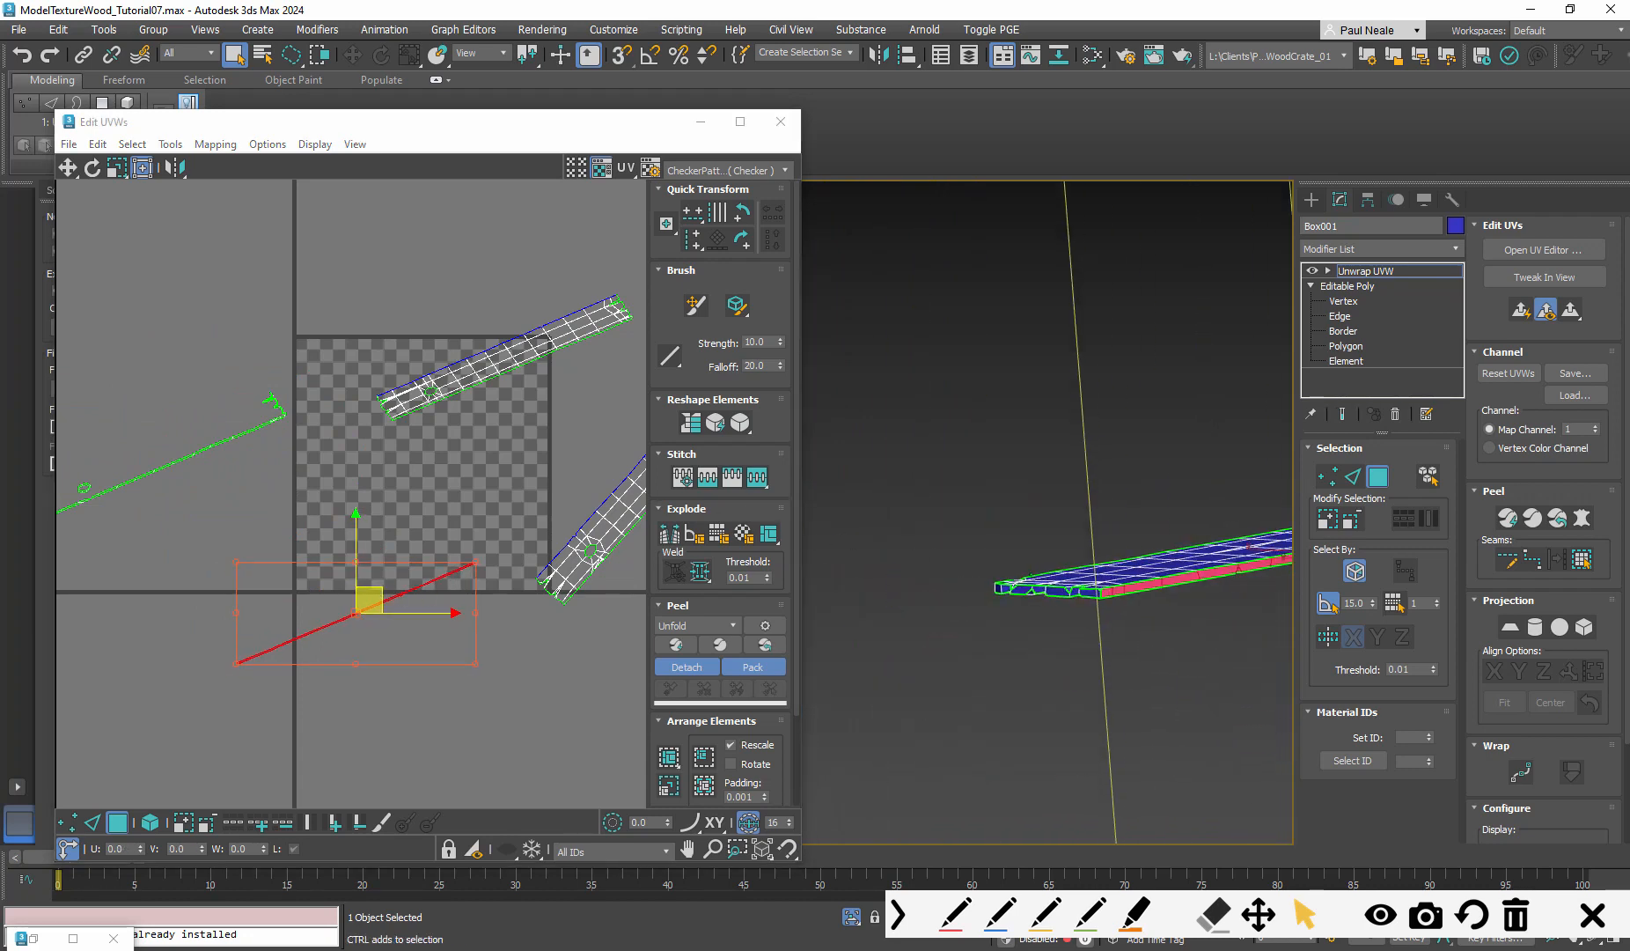
alt+middle_drag(1028, 578, 1006, 639)
scroll(1210, 619, up, 5)
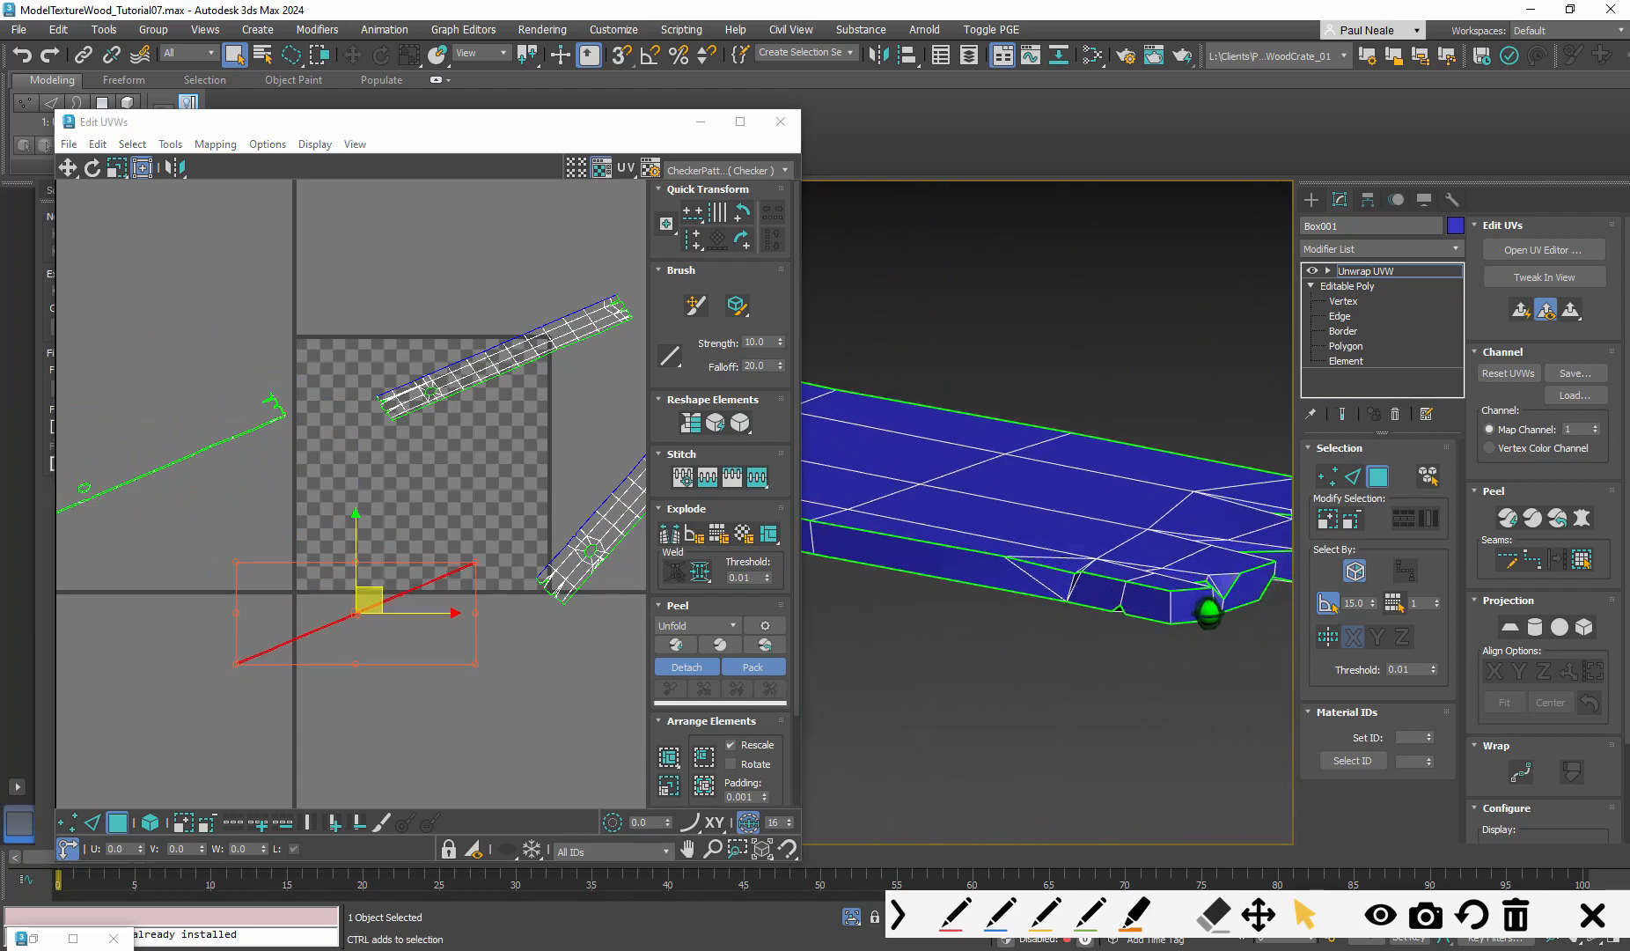
mouse_move(1208, 610)
alt+middle_down()
mouse_move(1172, 614)
mouse_move(1178, 601)
alt+middle_up()
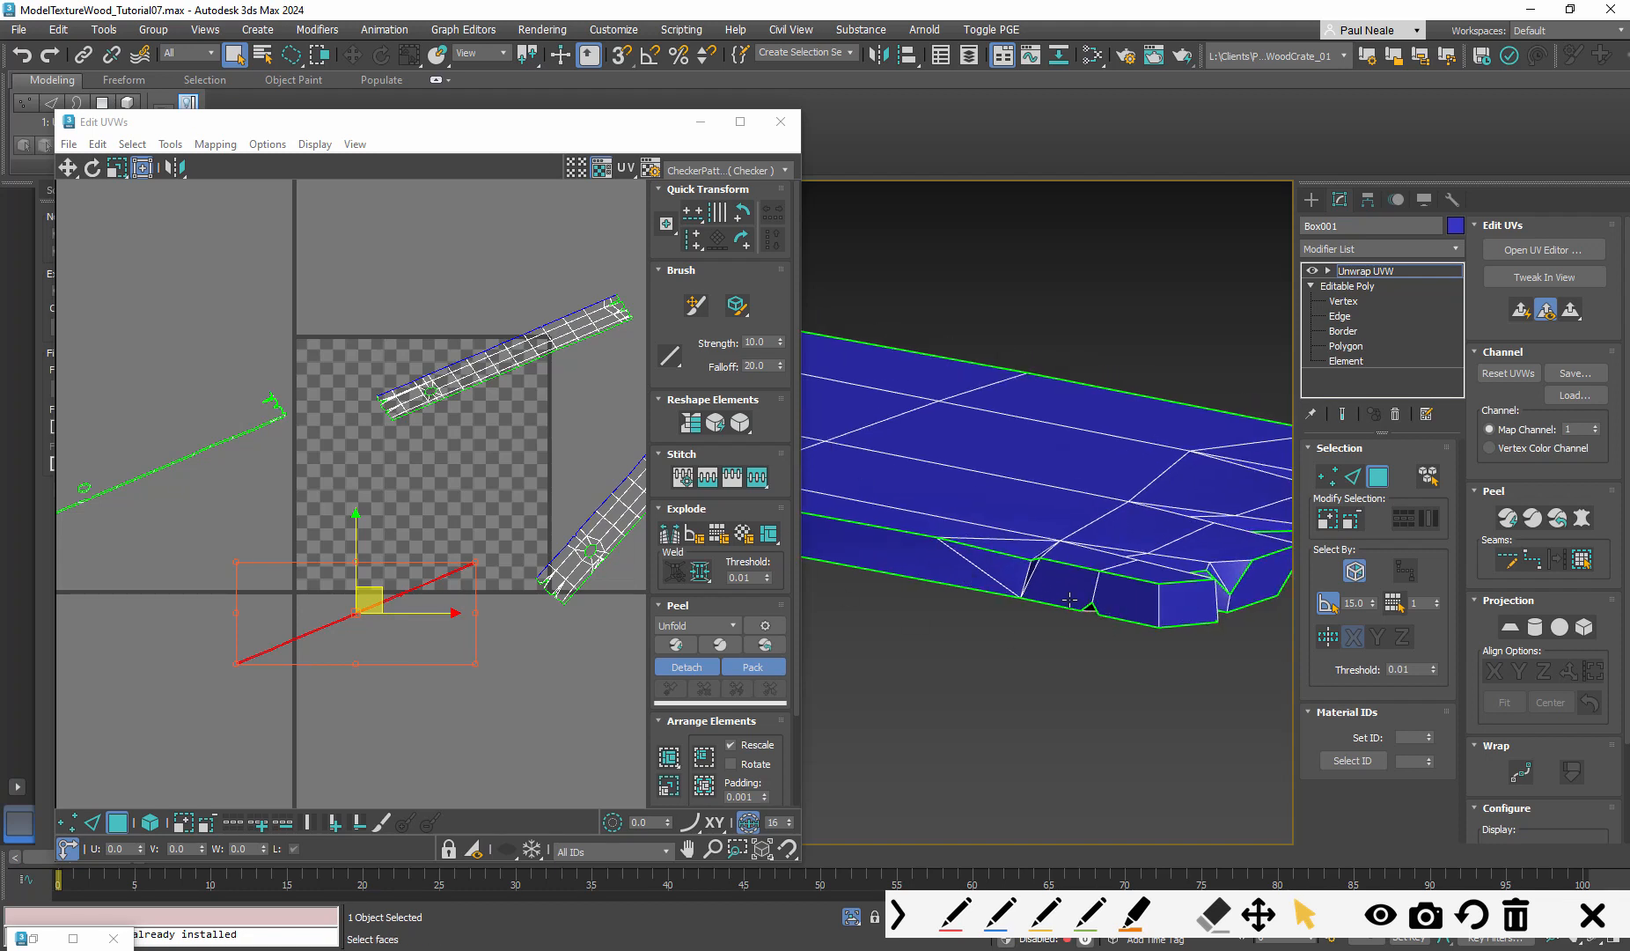
middle_drag(284, 480, 473, 358)
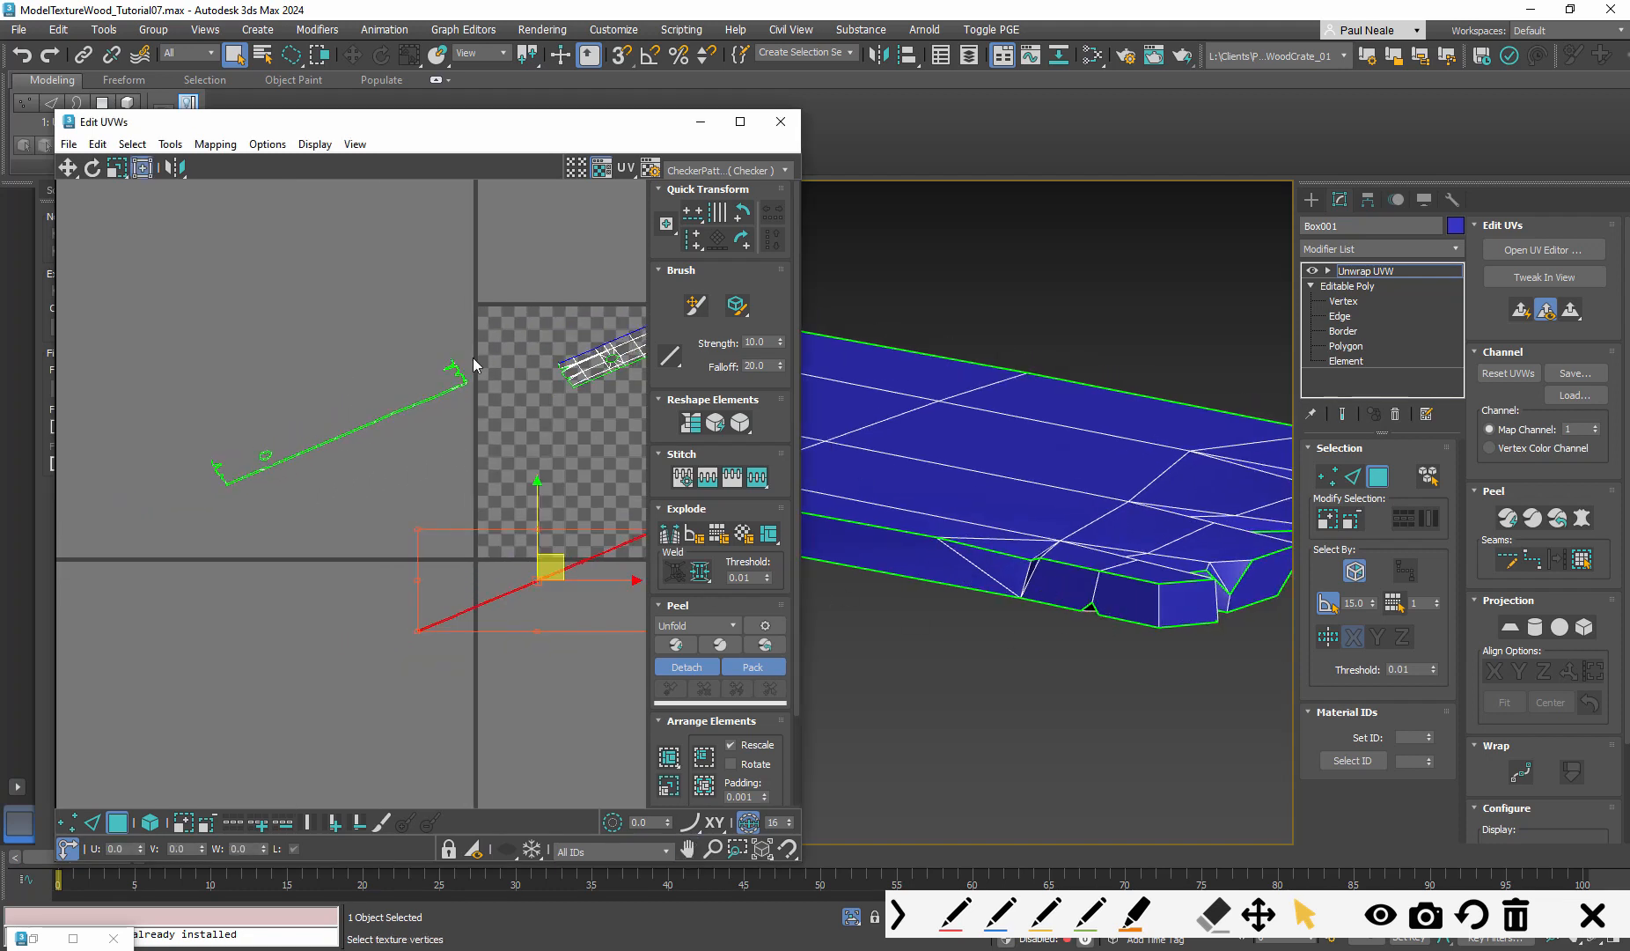
drag(224, 525, 195, 521)
alt+middle_drag(920, 595, 1126, 601)
scroll(1124, 600, up, 8)
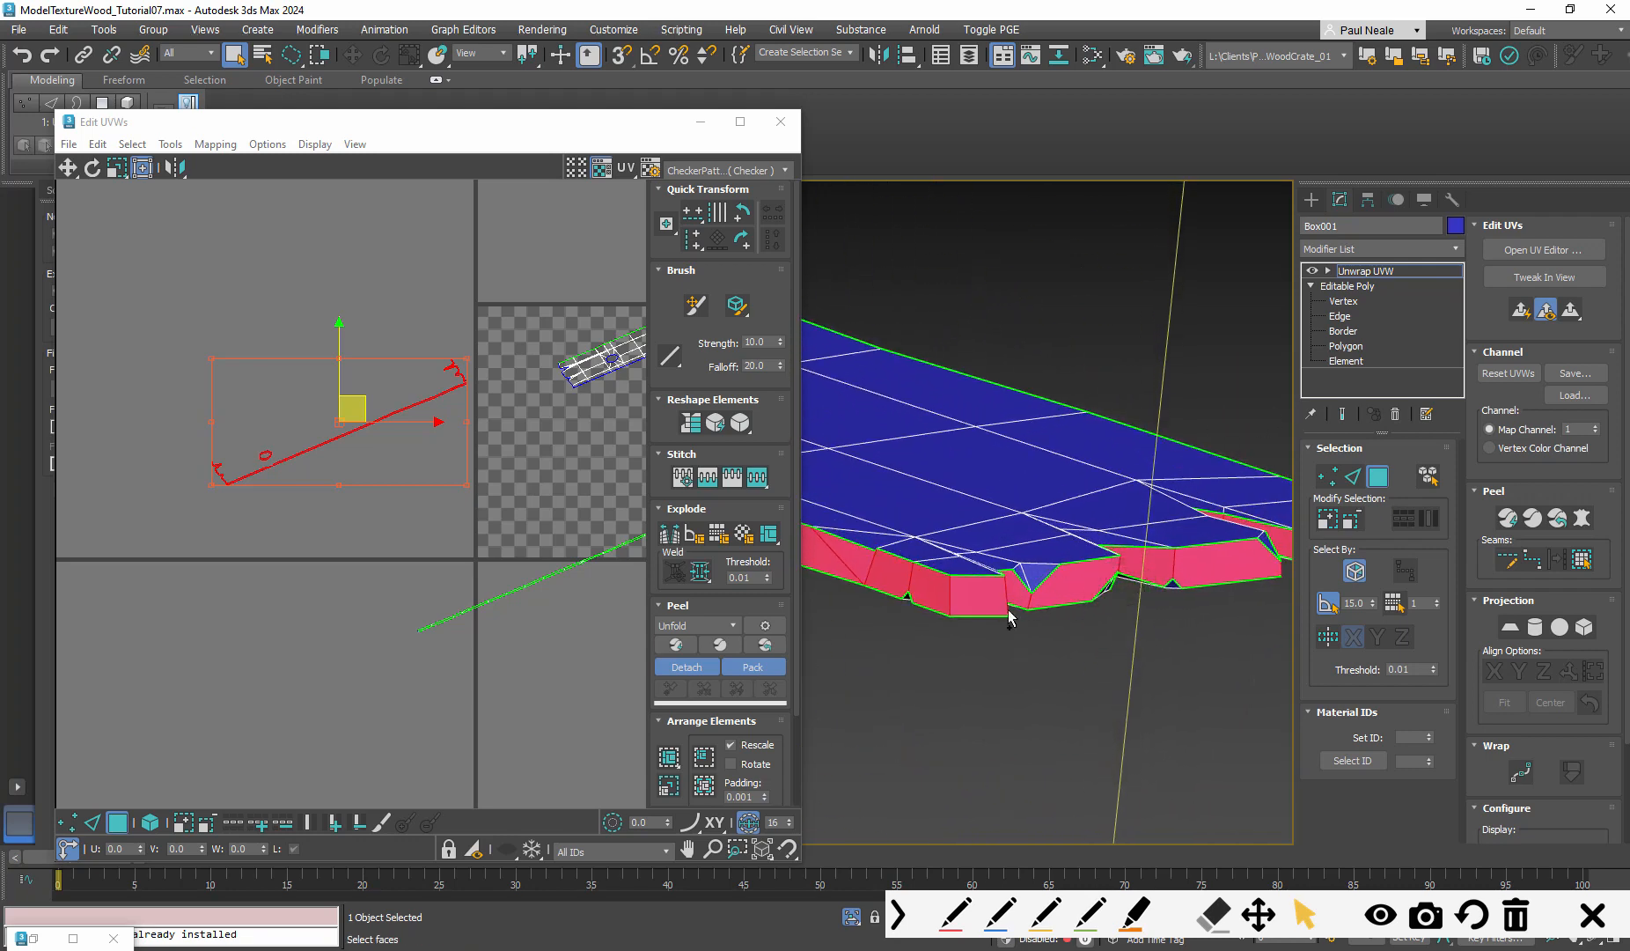
Break the UVs along the vertical corner edges where the remaining long side meets both splintered ends
mouse_move(1012, 616)
middle_down()
mouse_move(976, 572)
mouse_move(1033, 634)
middle_up()
key(2)
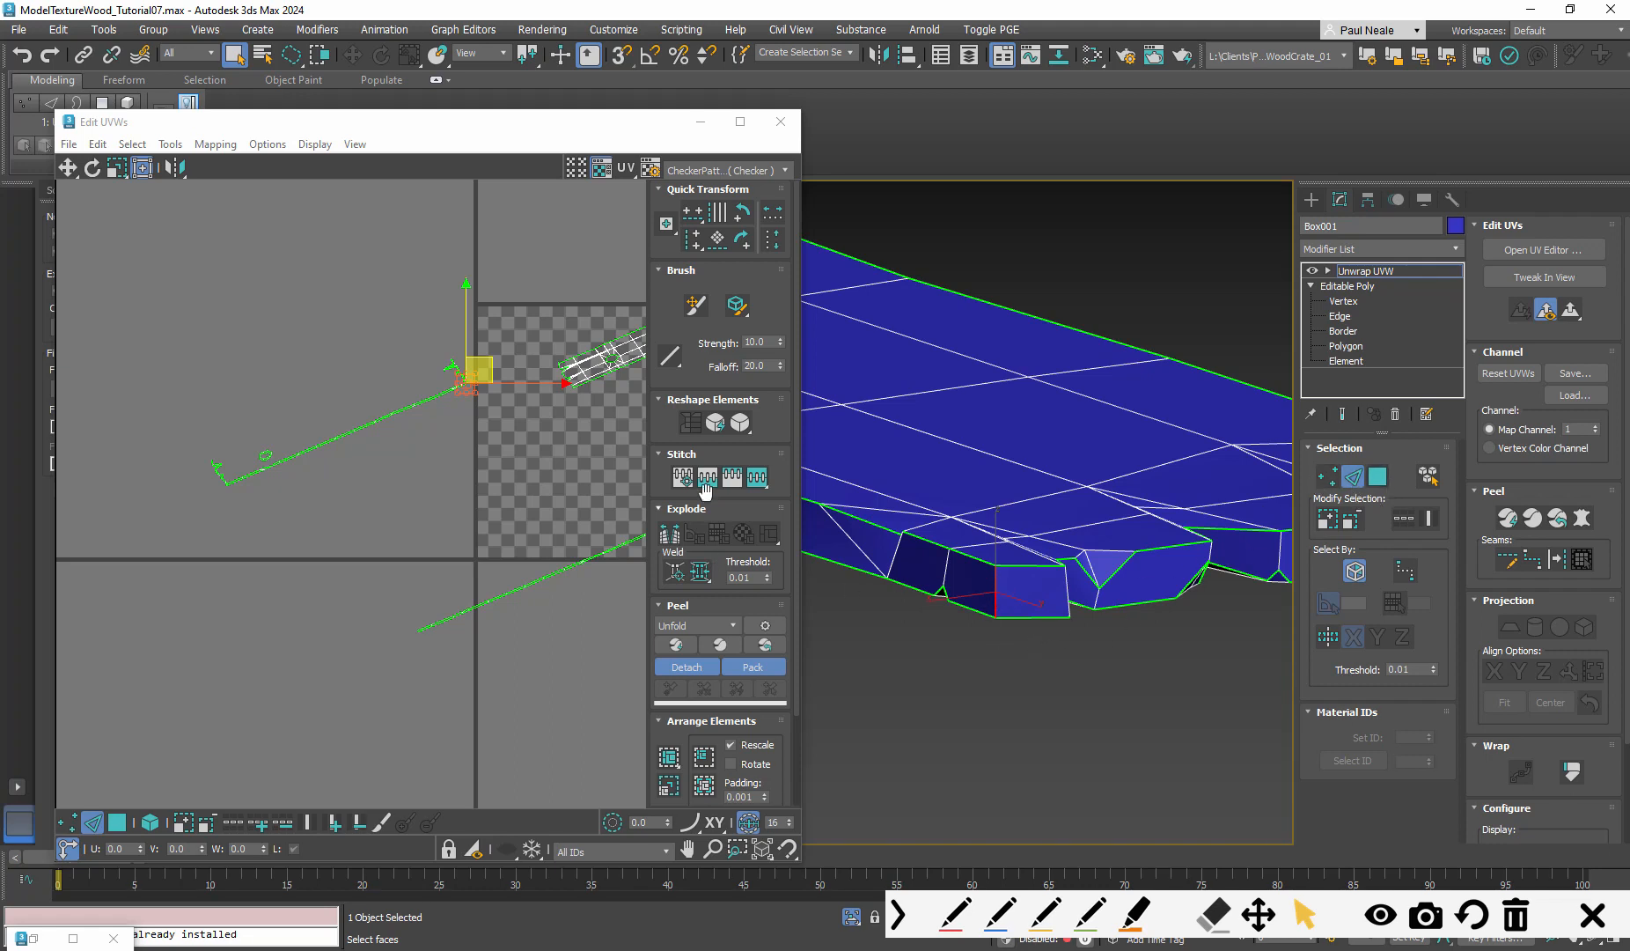
scroll(981, 570, down, 10)
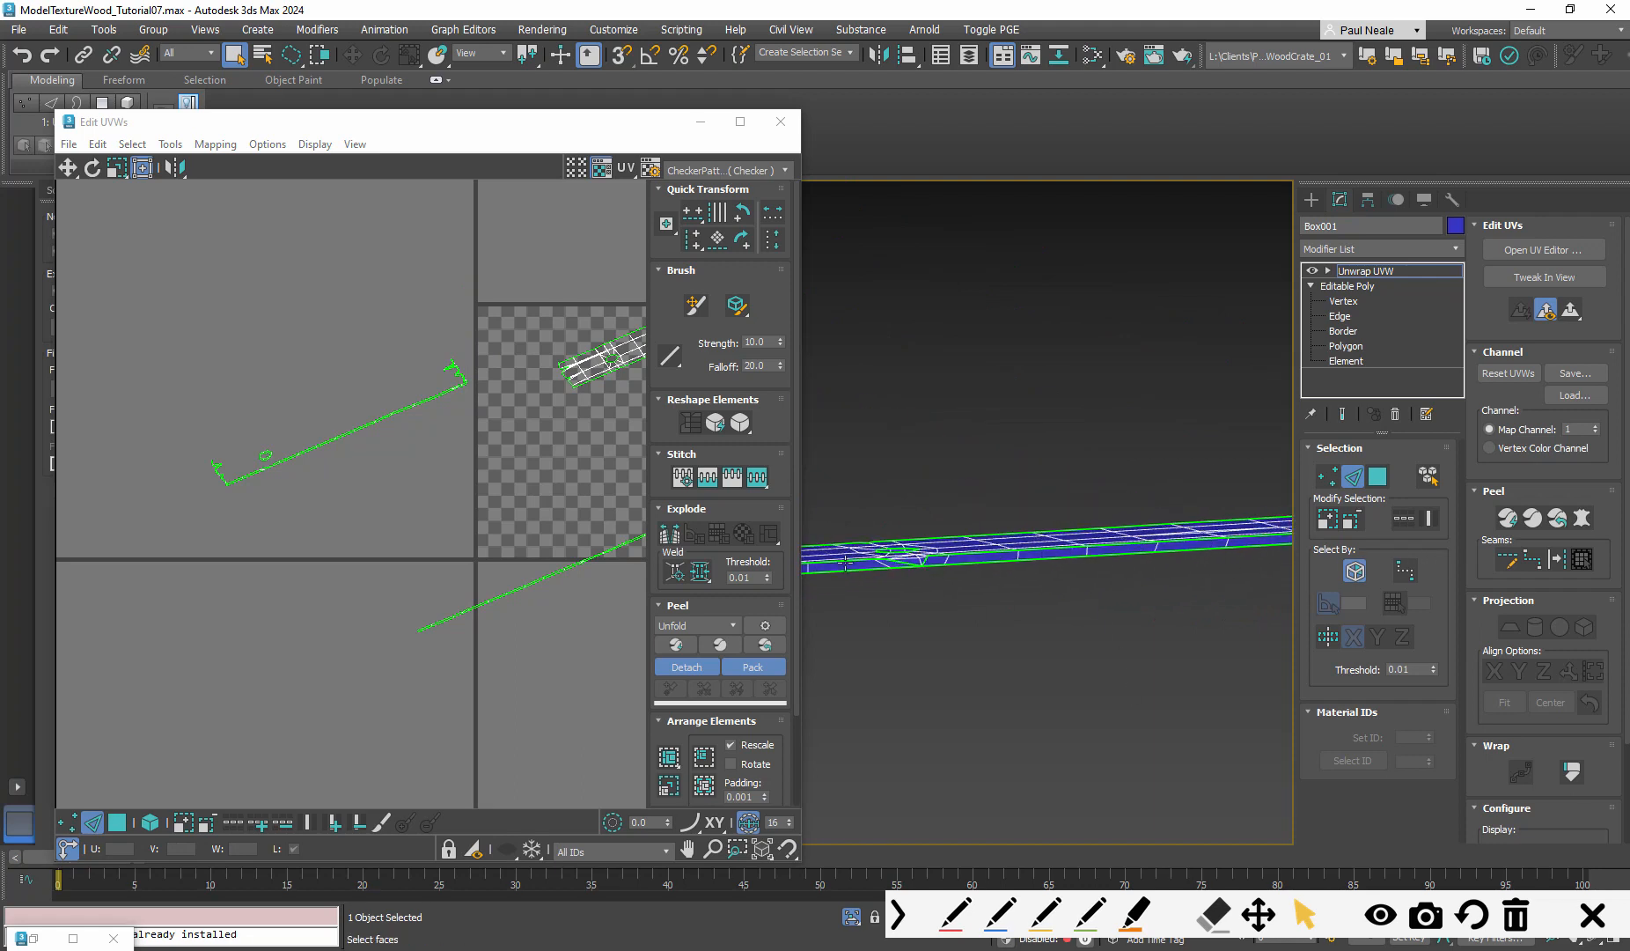
scroll(1030, 563, up, 10)
scroll(1130, 531, up, 4)
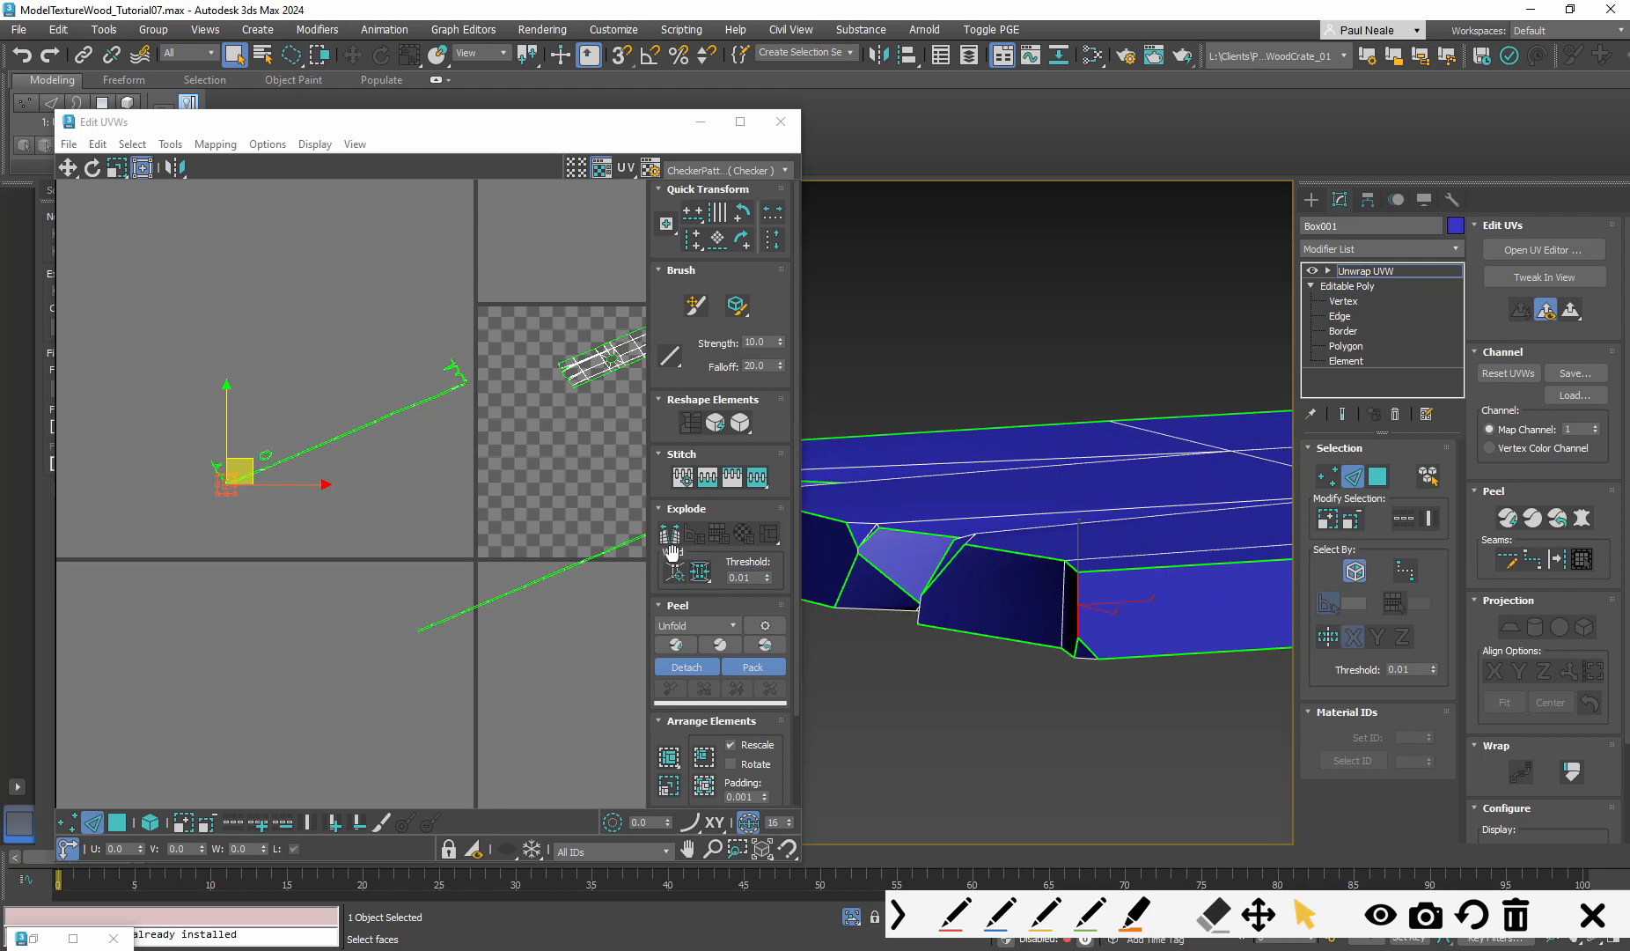
click(1100, 704)
Examine the UV seams around the splintered ends and along the plank's sides
scroll(1100, 669, down, 5)
alt+middle_drag(1100, 669, 1194, 593)
scroll(1194, 593, up, 8)
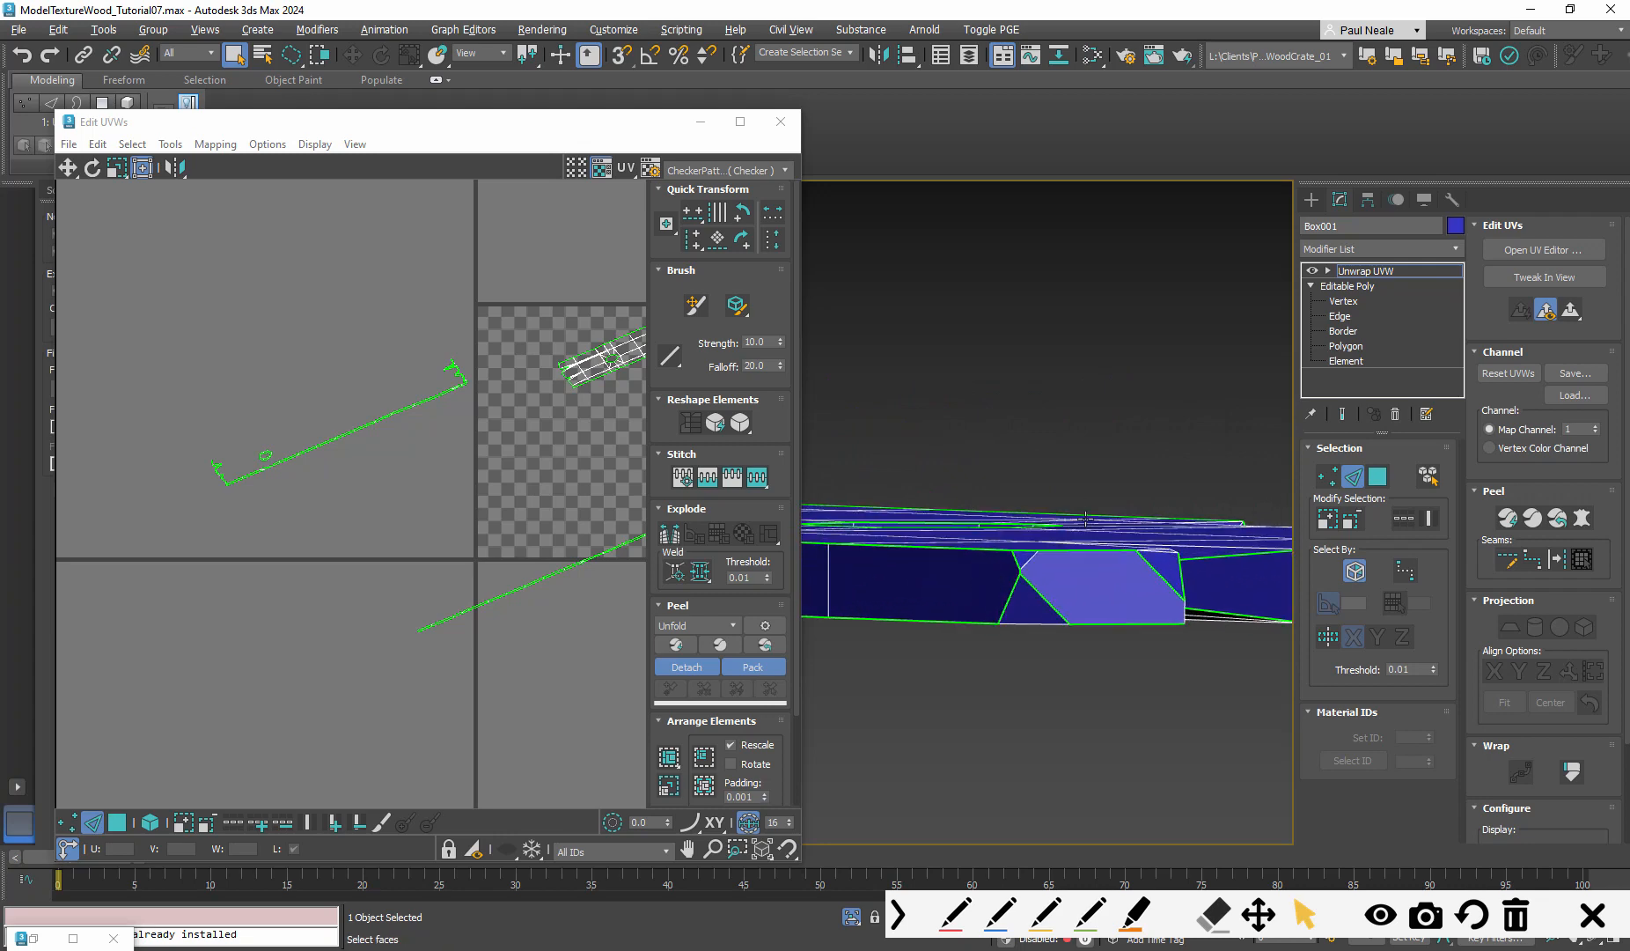
alt+middle_drag(999, 651, 1016, 590)
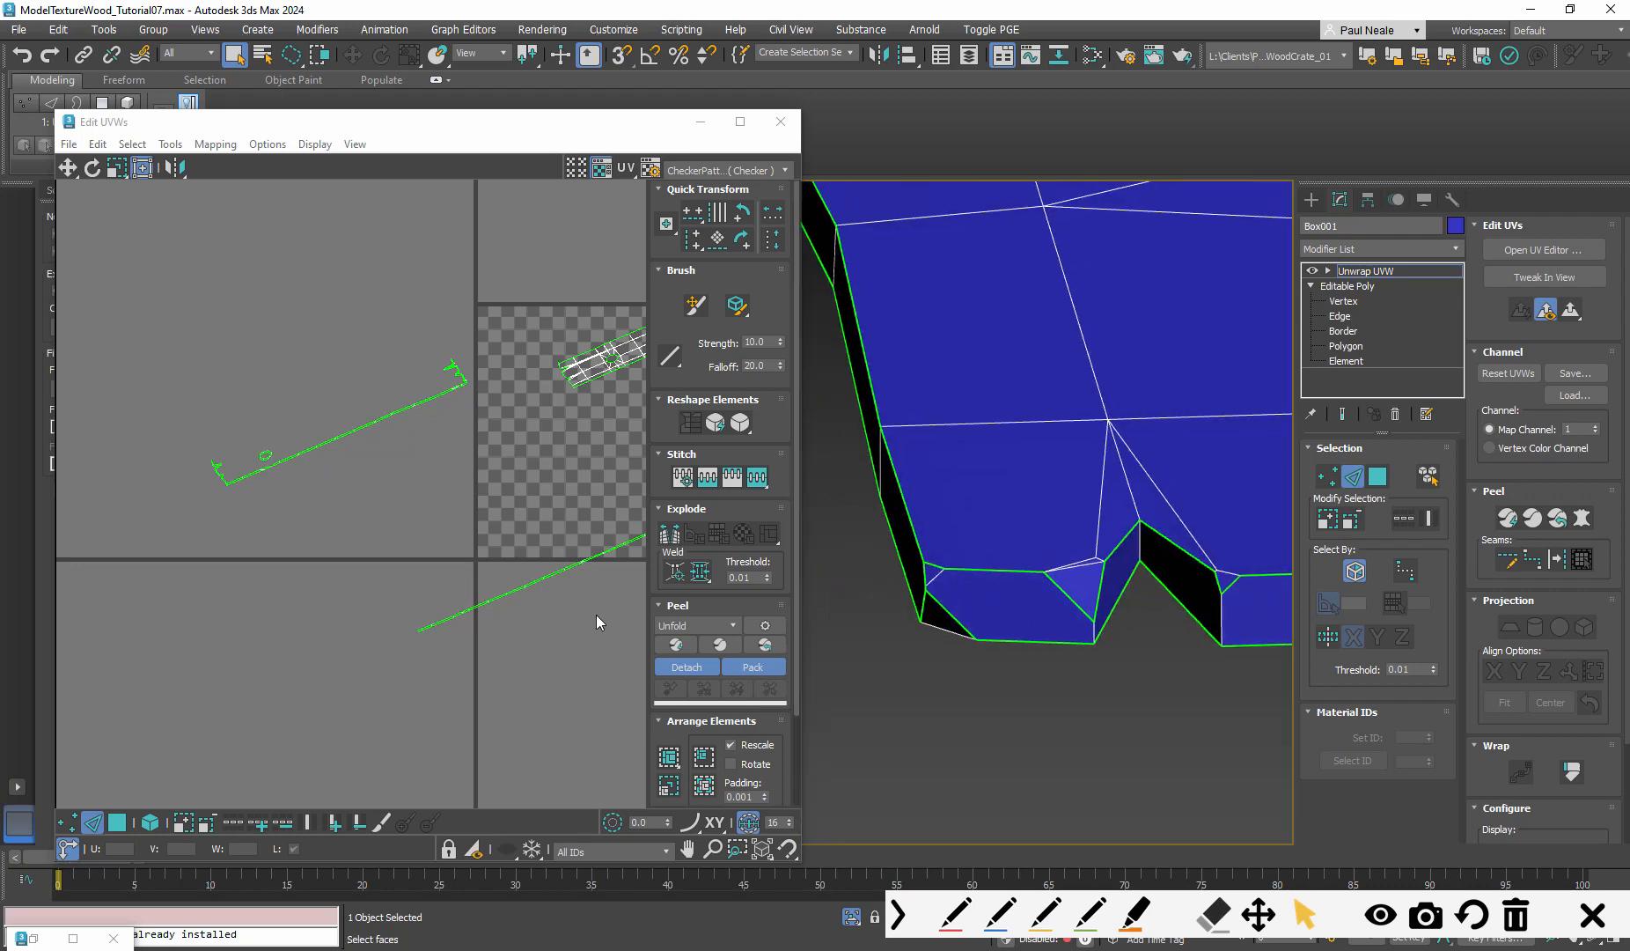
alt+middle_drag(1208, 594, 1373, 567)
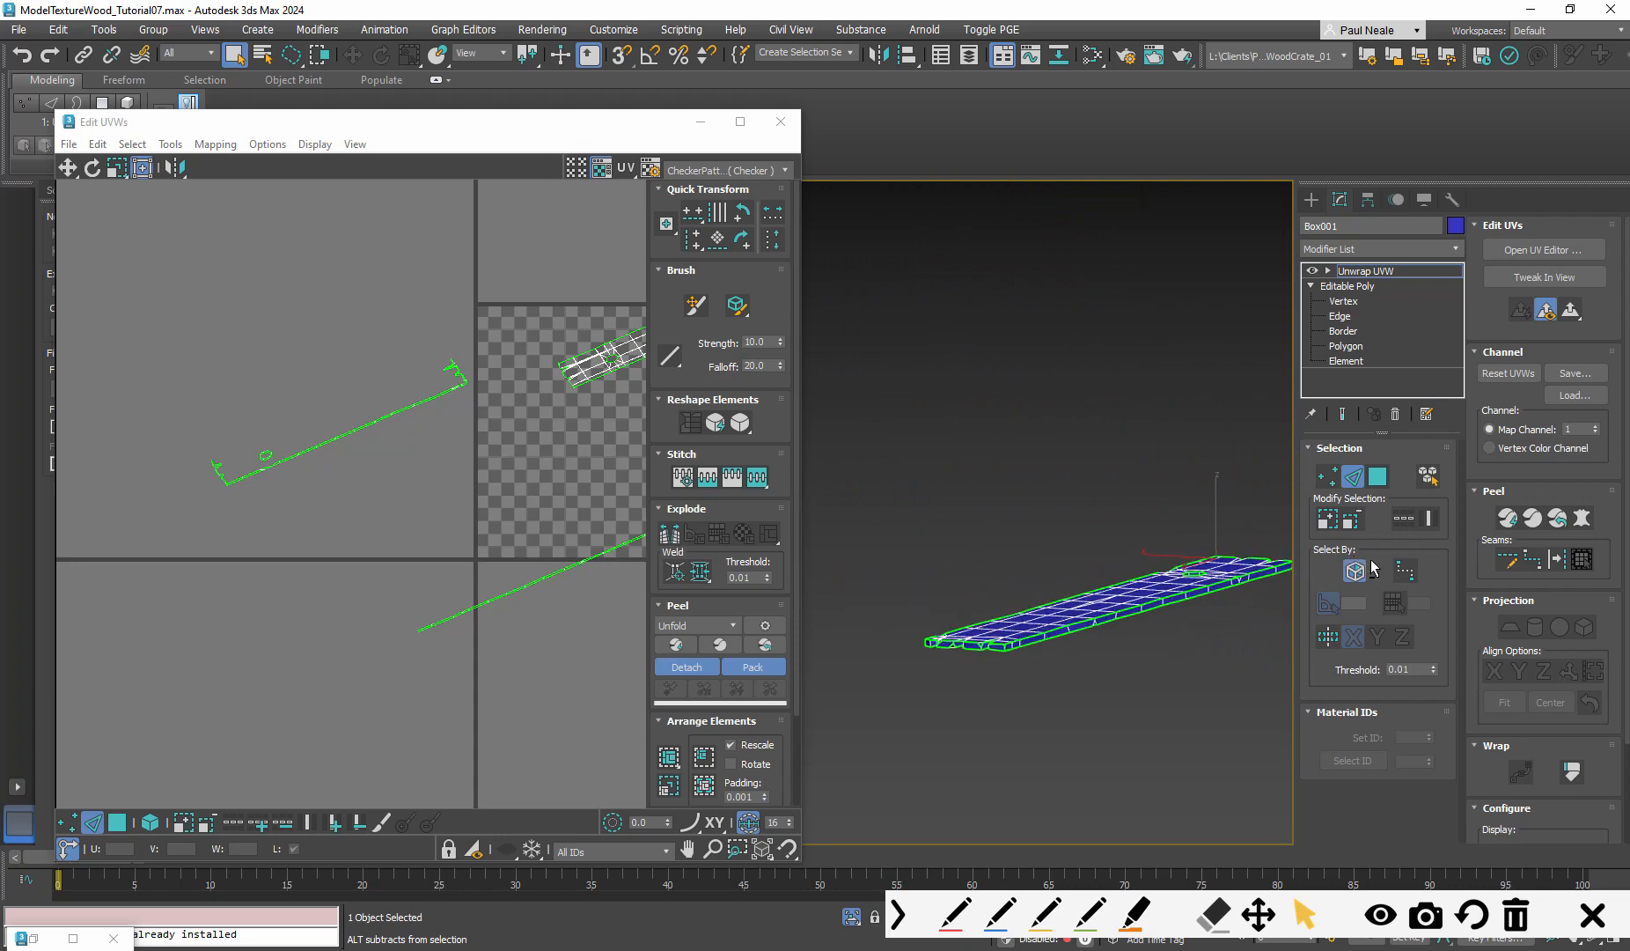
scroll(959, 648, up, 6)
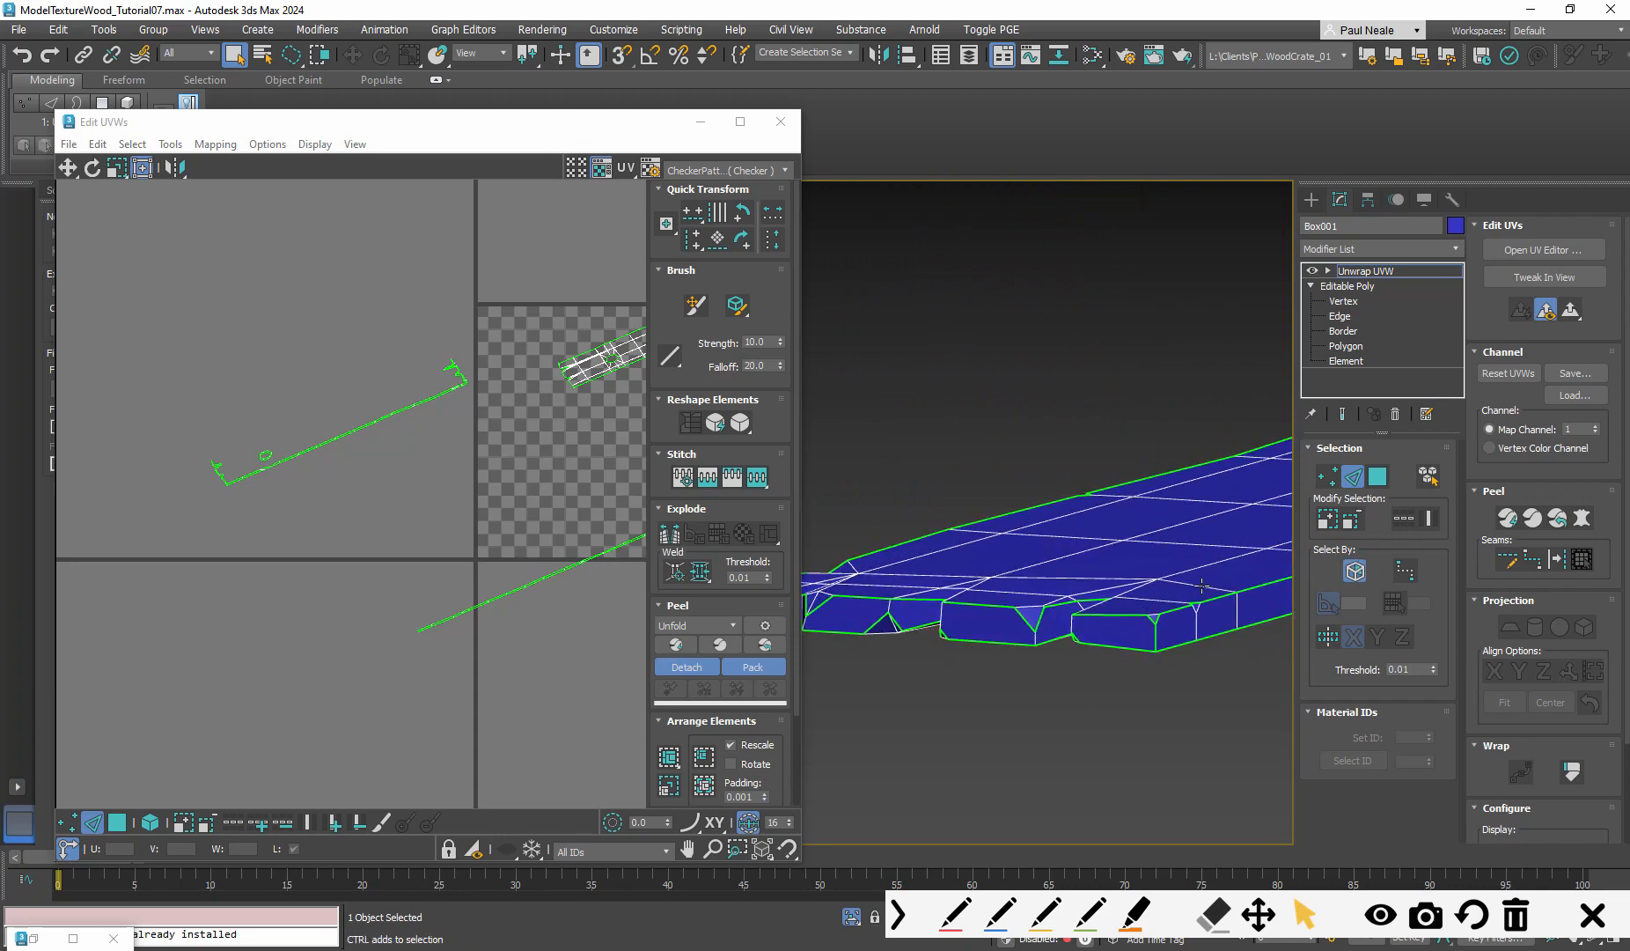
scroll(1183, 604, down, 3)
scroll(1178, 608, up, 3)
scroll(1171, 616, down, 3)
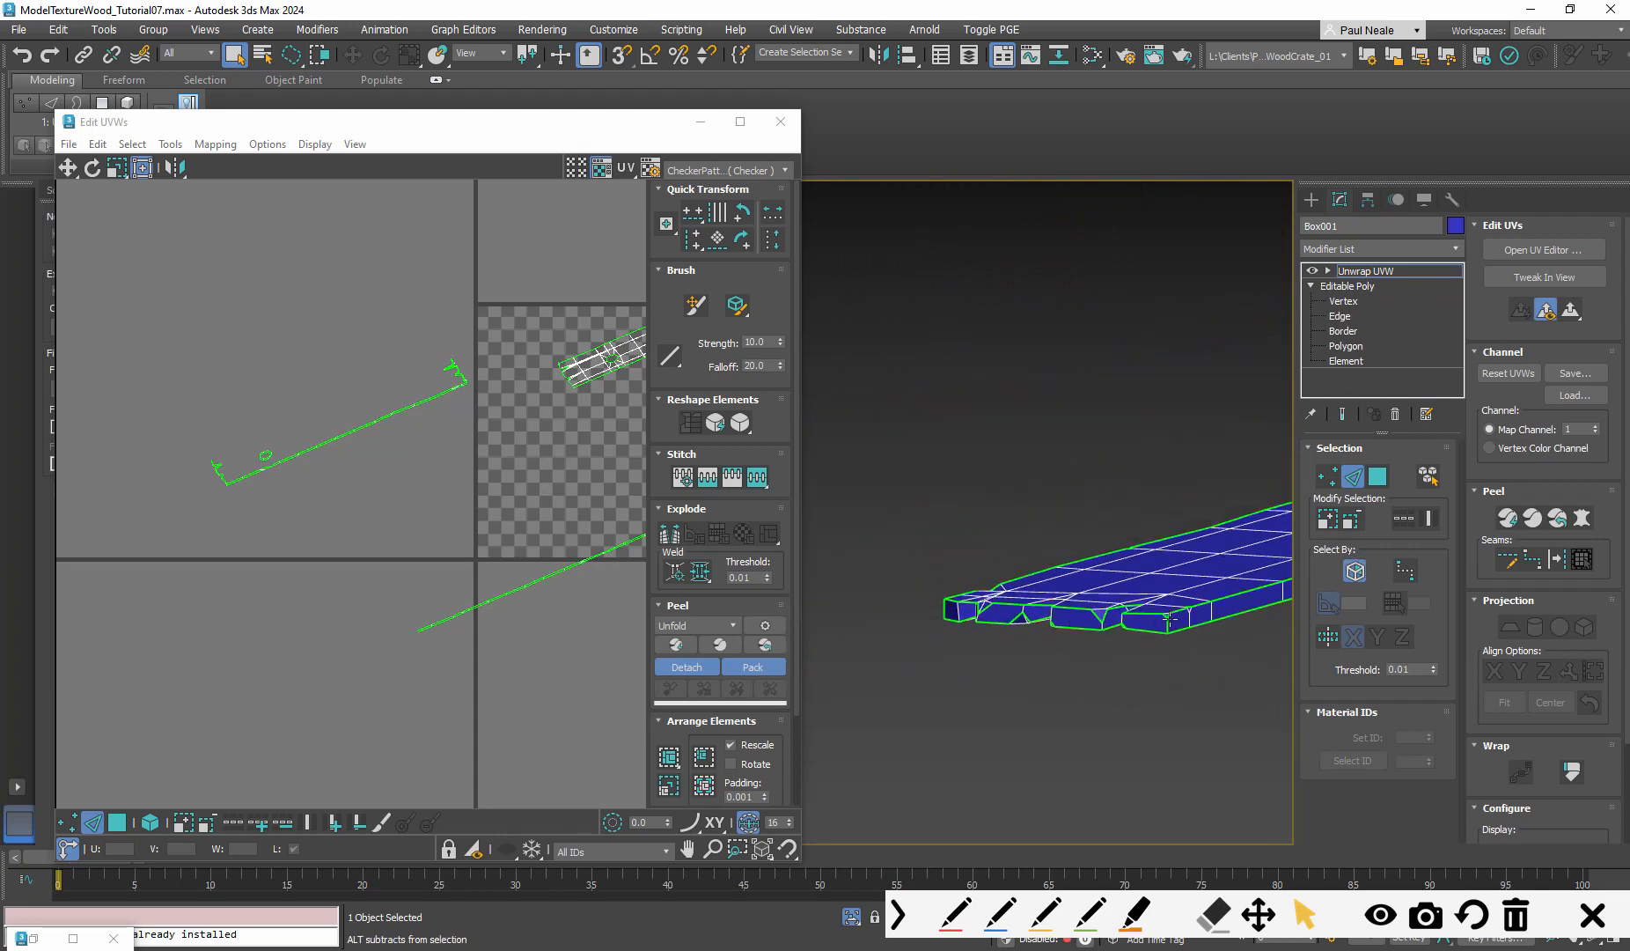
alt+middle_drag(1169, 619, 1134, 456)
alt+middle_drag(1014, 674, 1019, 669)
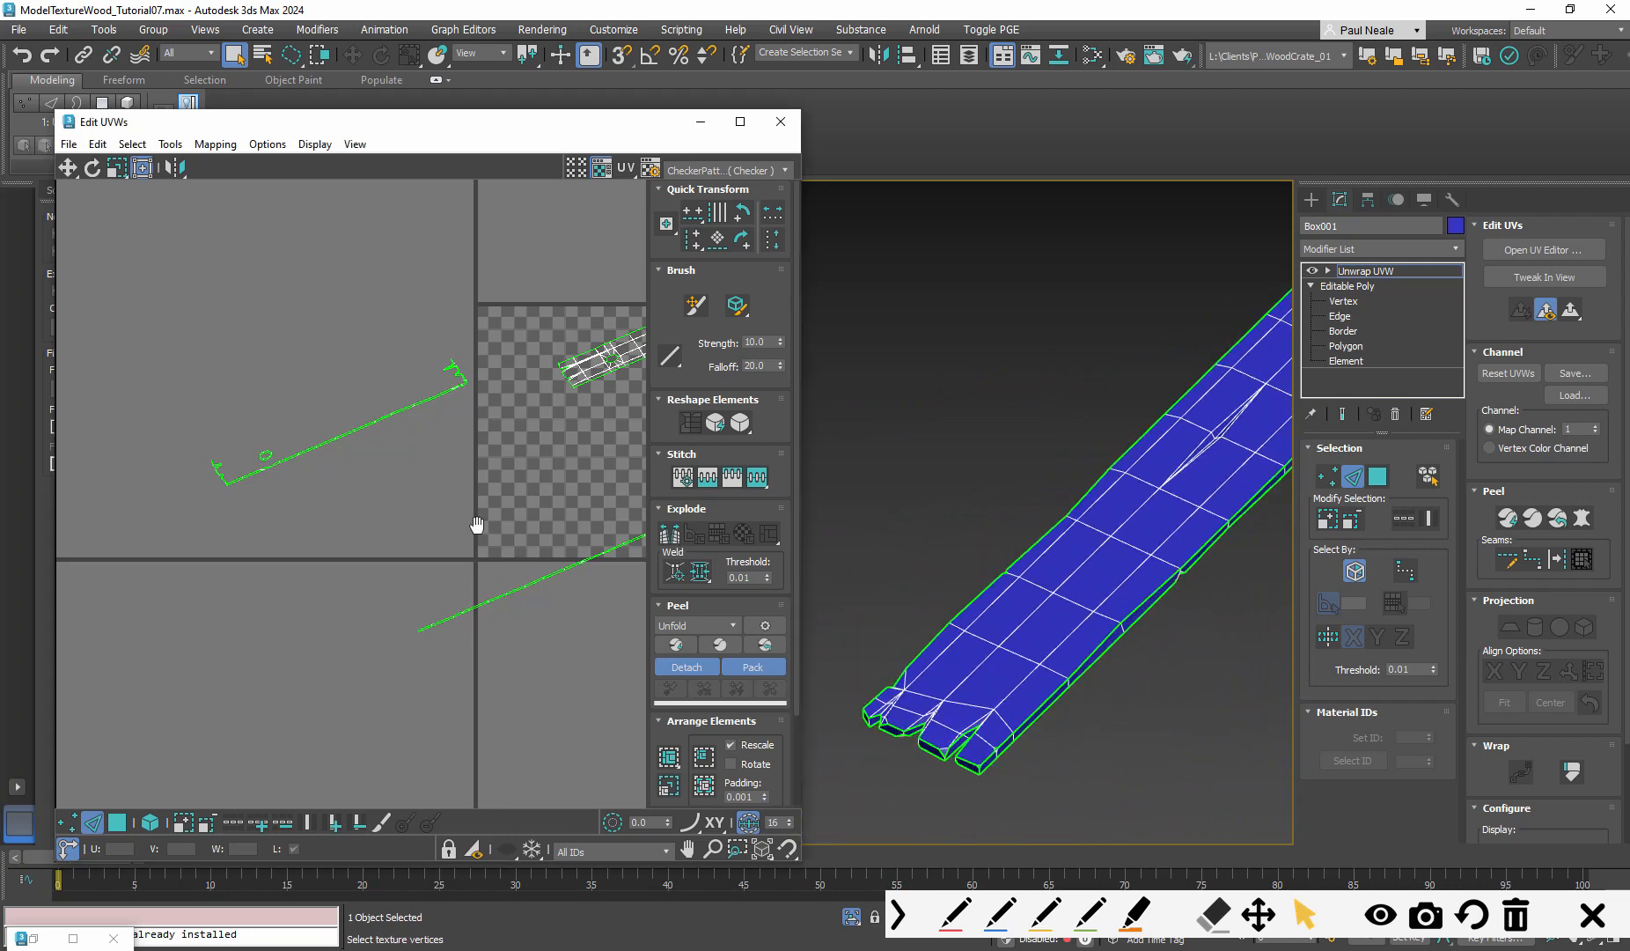
Unfold and pack all the plank's UV islands with Quick Peel and zoom in on the resulting strips
scroll(406, 579, down, 3)
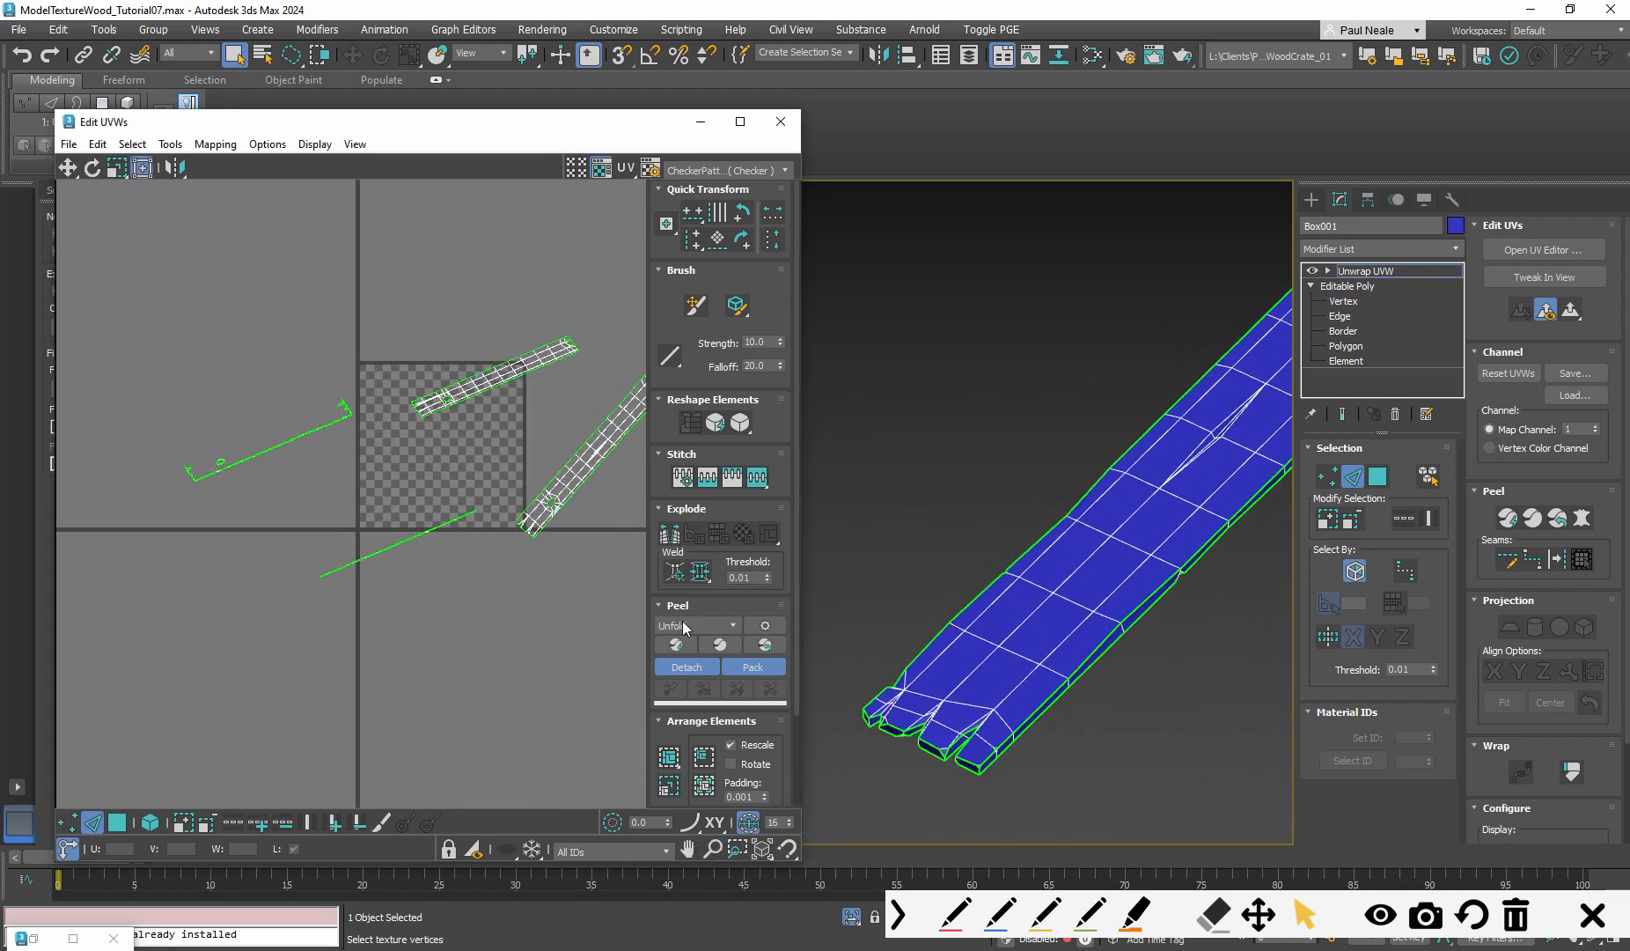
click(953, 913)
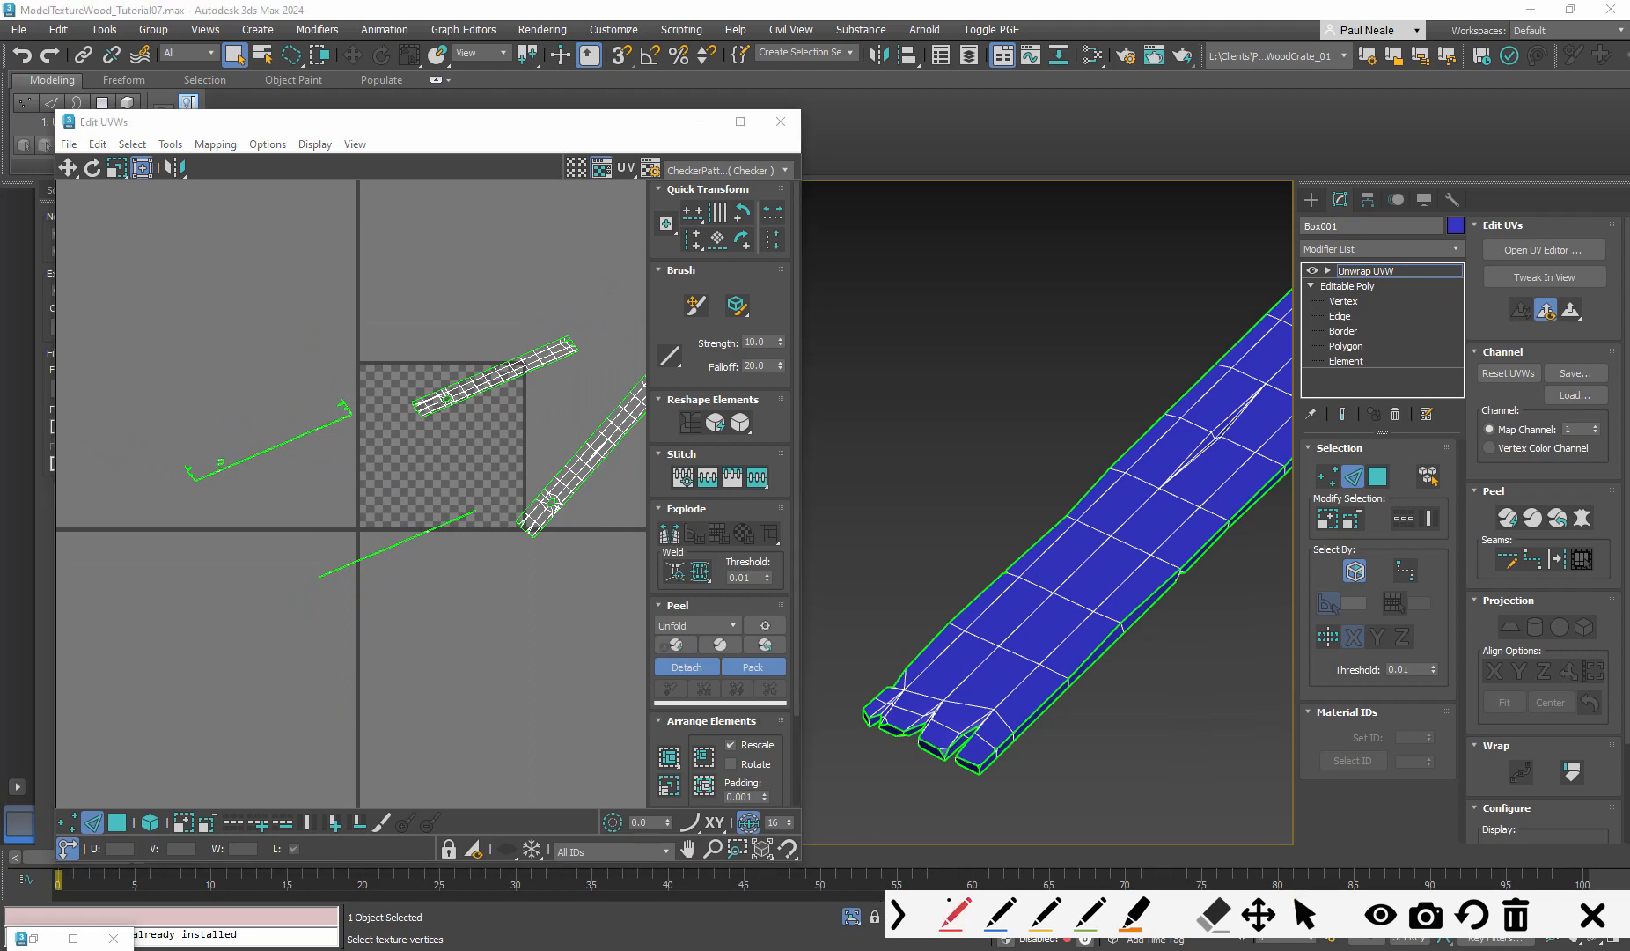
drag(691, 632, 701, 635)
click(1304, 914)
click(678, 647)
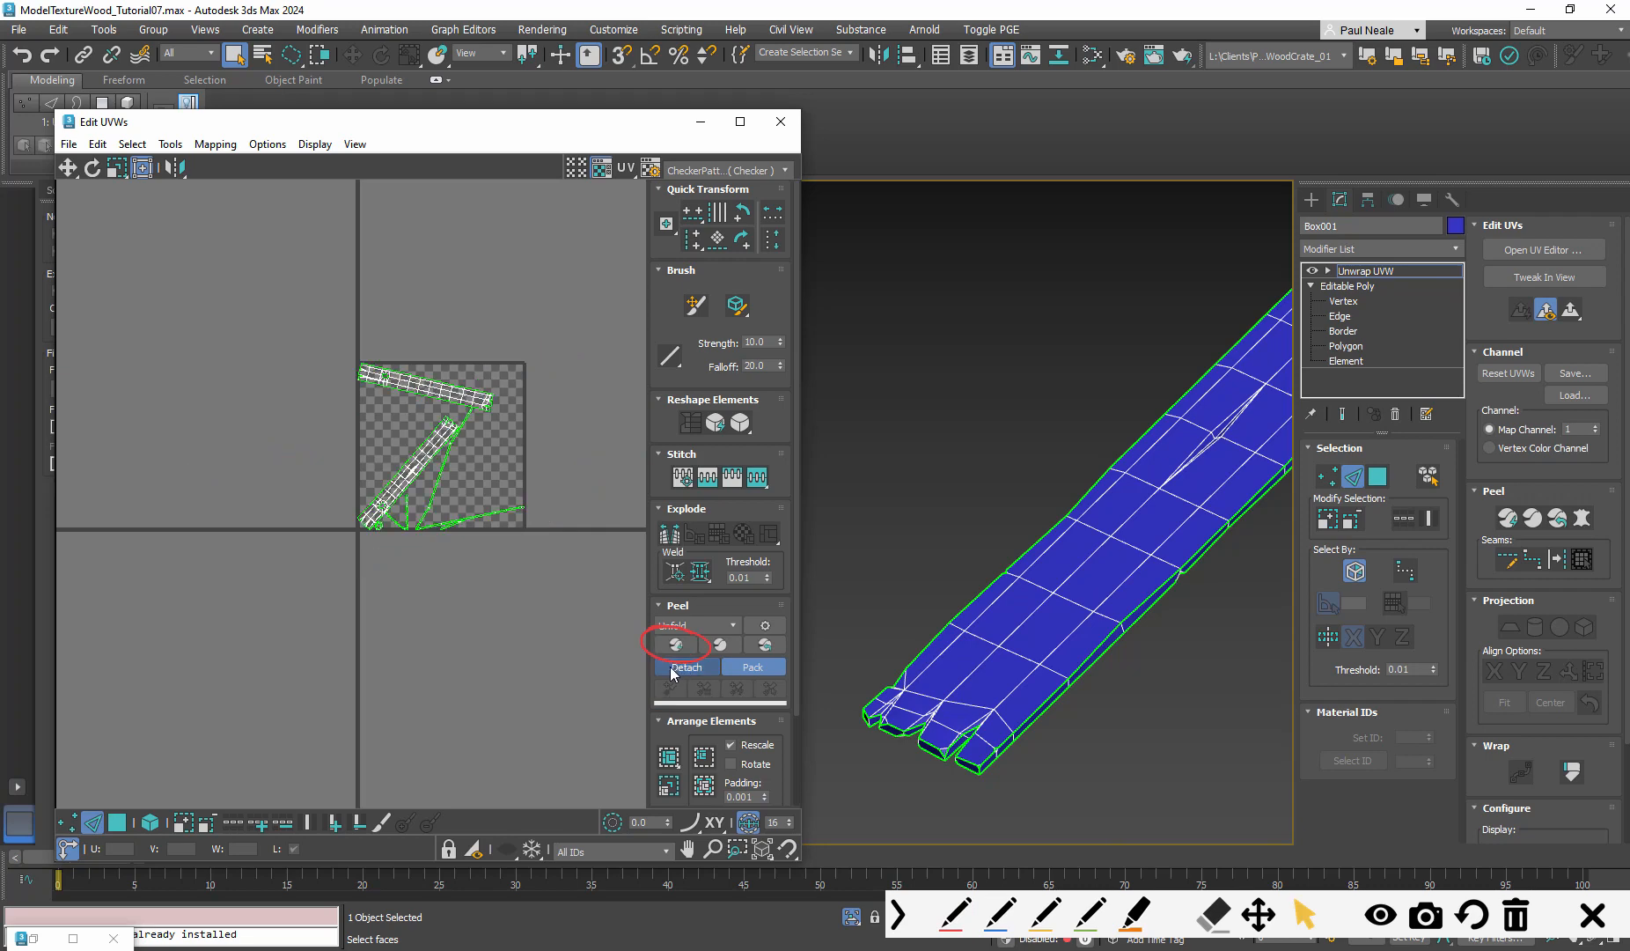
scroll(299, 463, up, 5)
scroll(300, 463, up, 4)
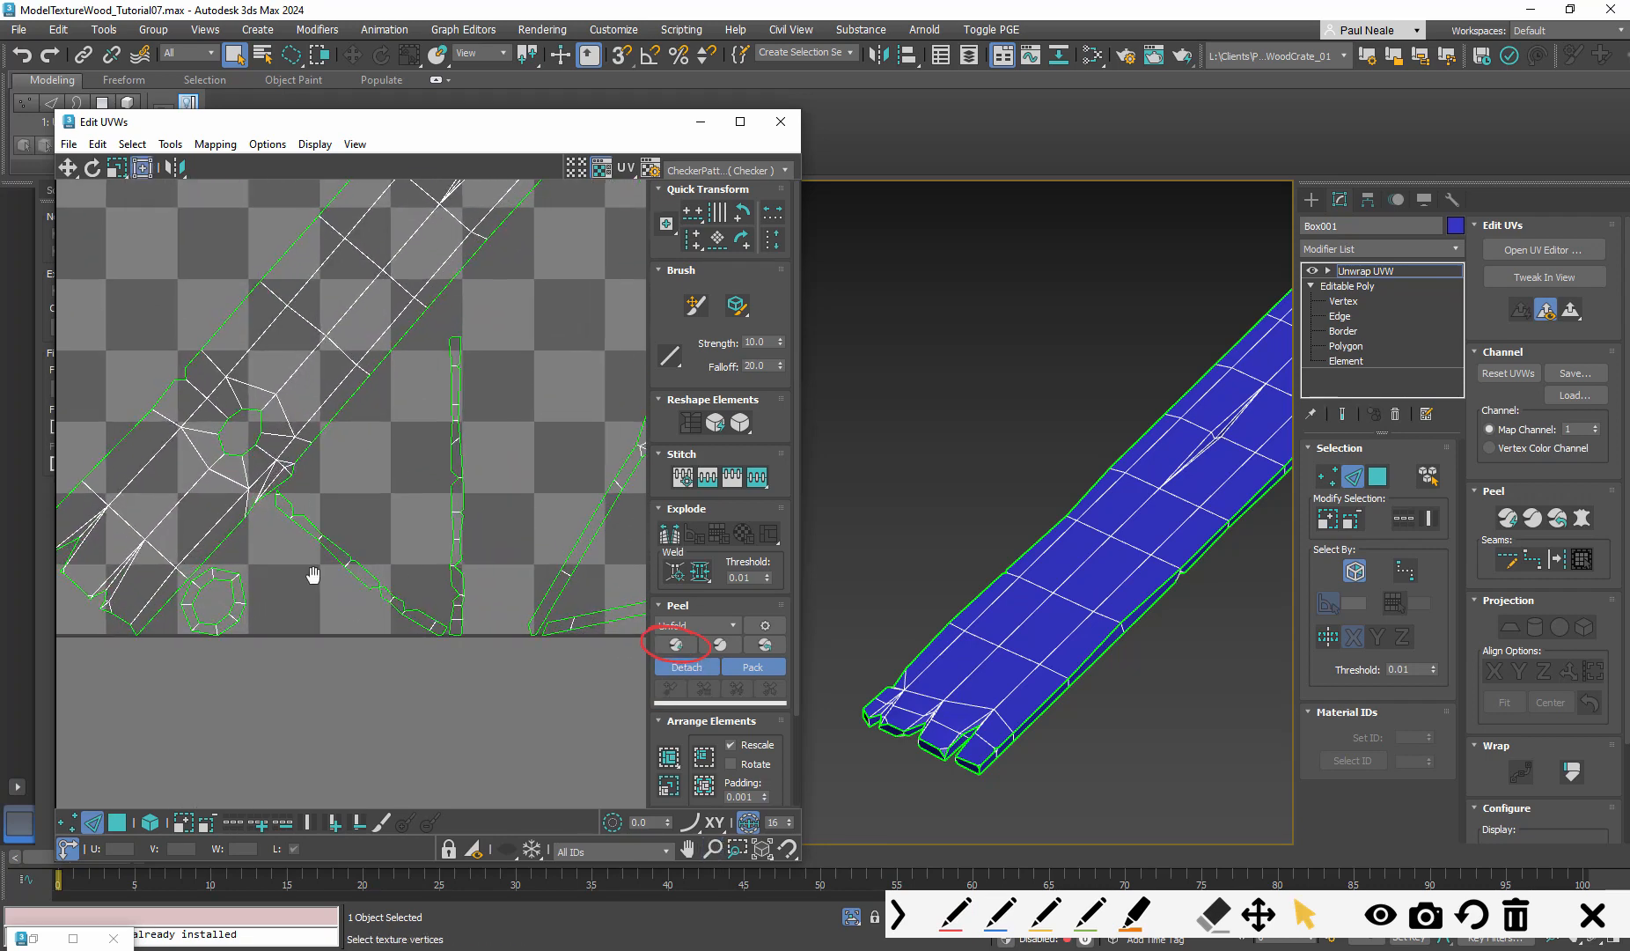
Break the UVs at one vertical edge inside the knot hole and quick-peel the ring into a straight strip
middle_drag(1111, 574, 918, 752)
middle_drag(1097, 484, 915, 621)
ctrl+alt+middle_drag(1037, 482, 1140, 336)
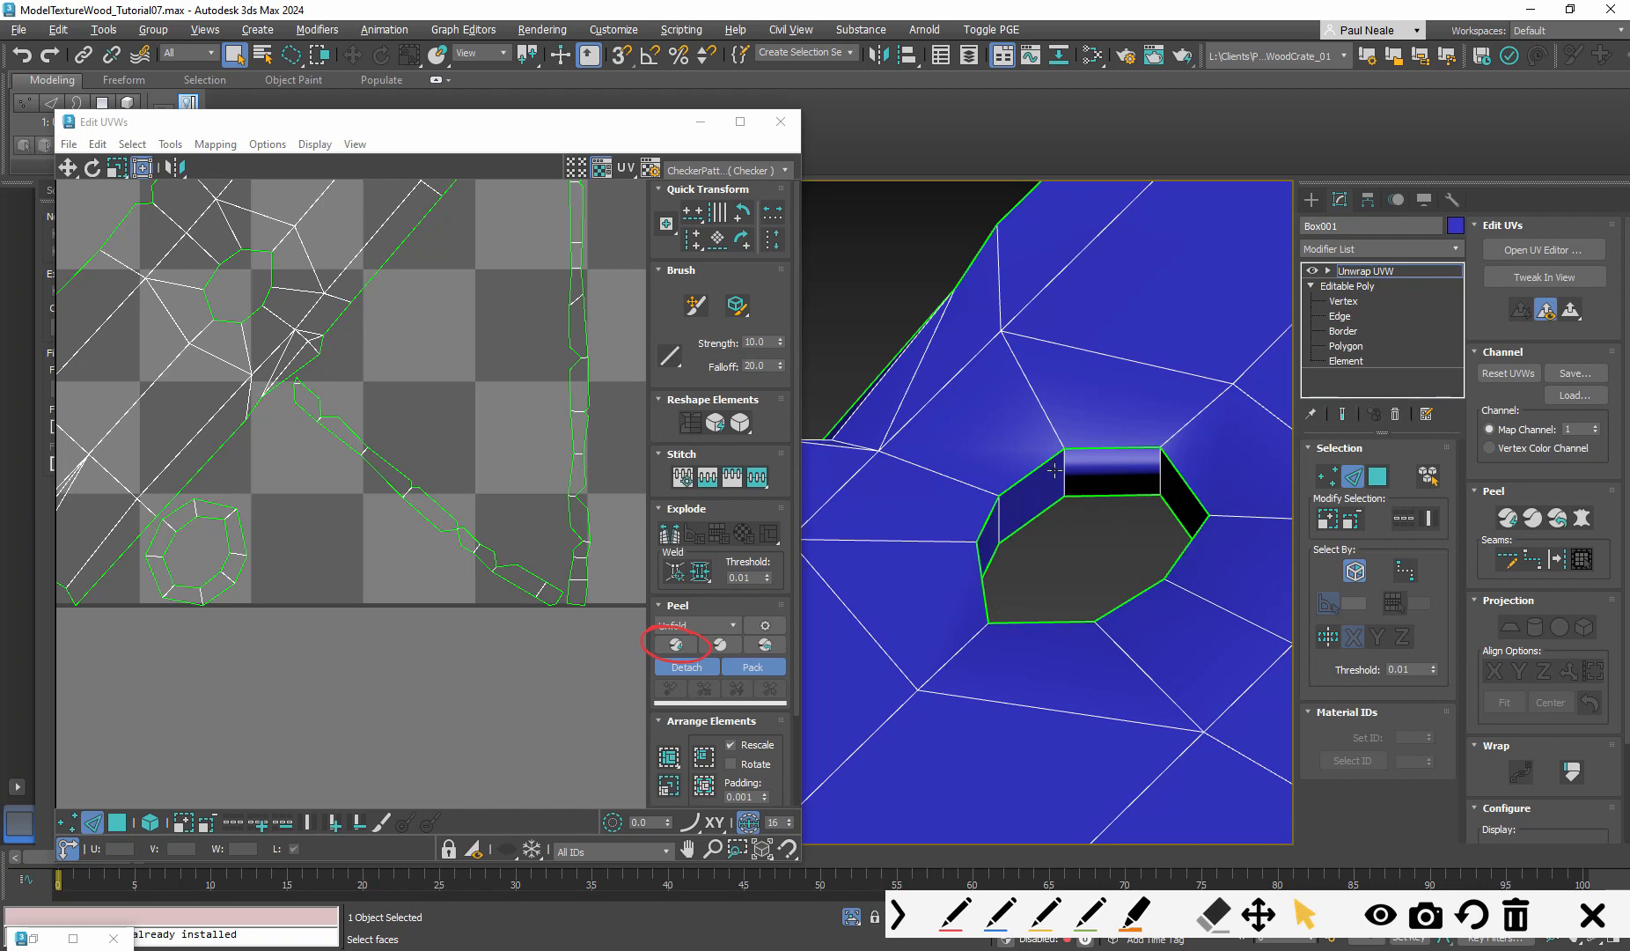
click(1160, 472)
alt+middle_drag(1157, 539, 1193, 513)
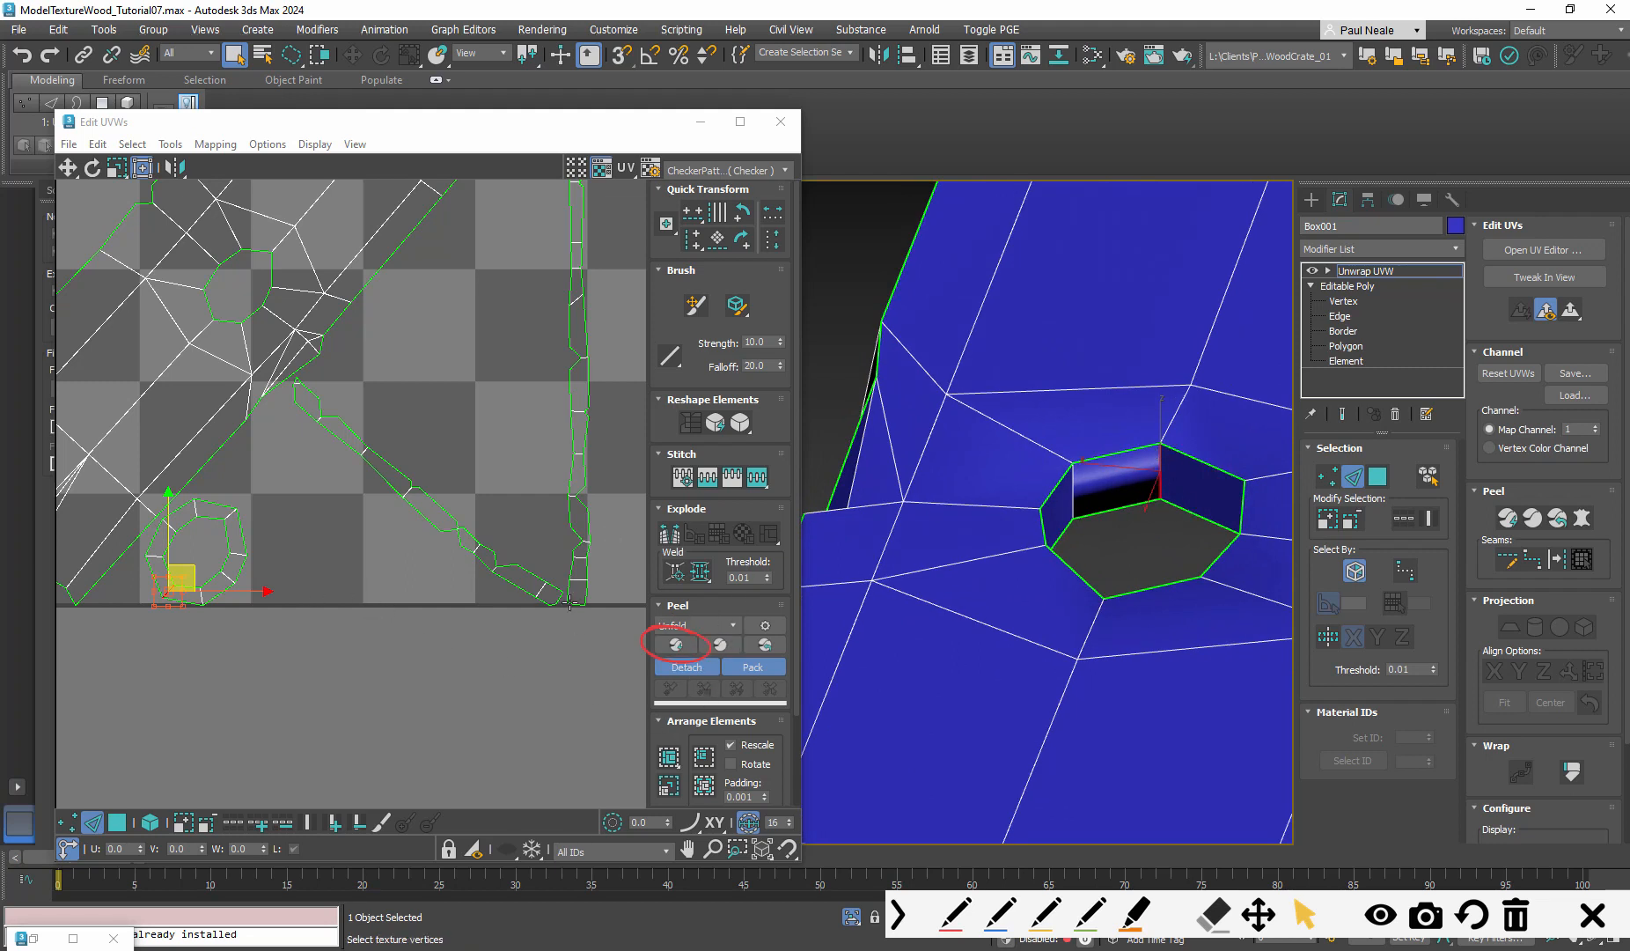
click(676, 644)
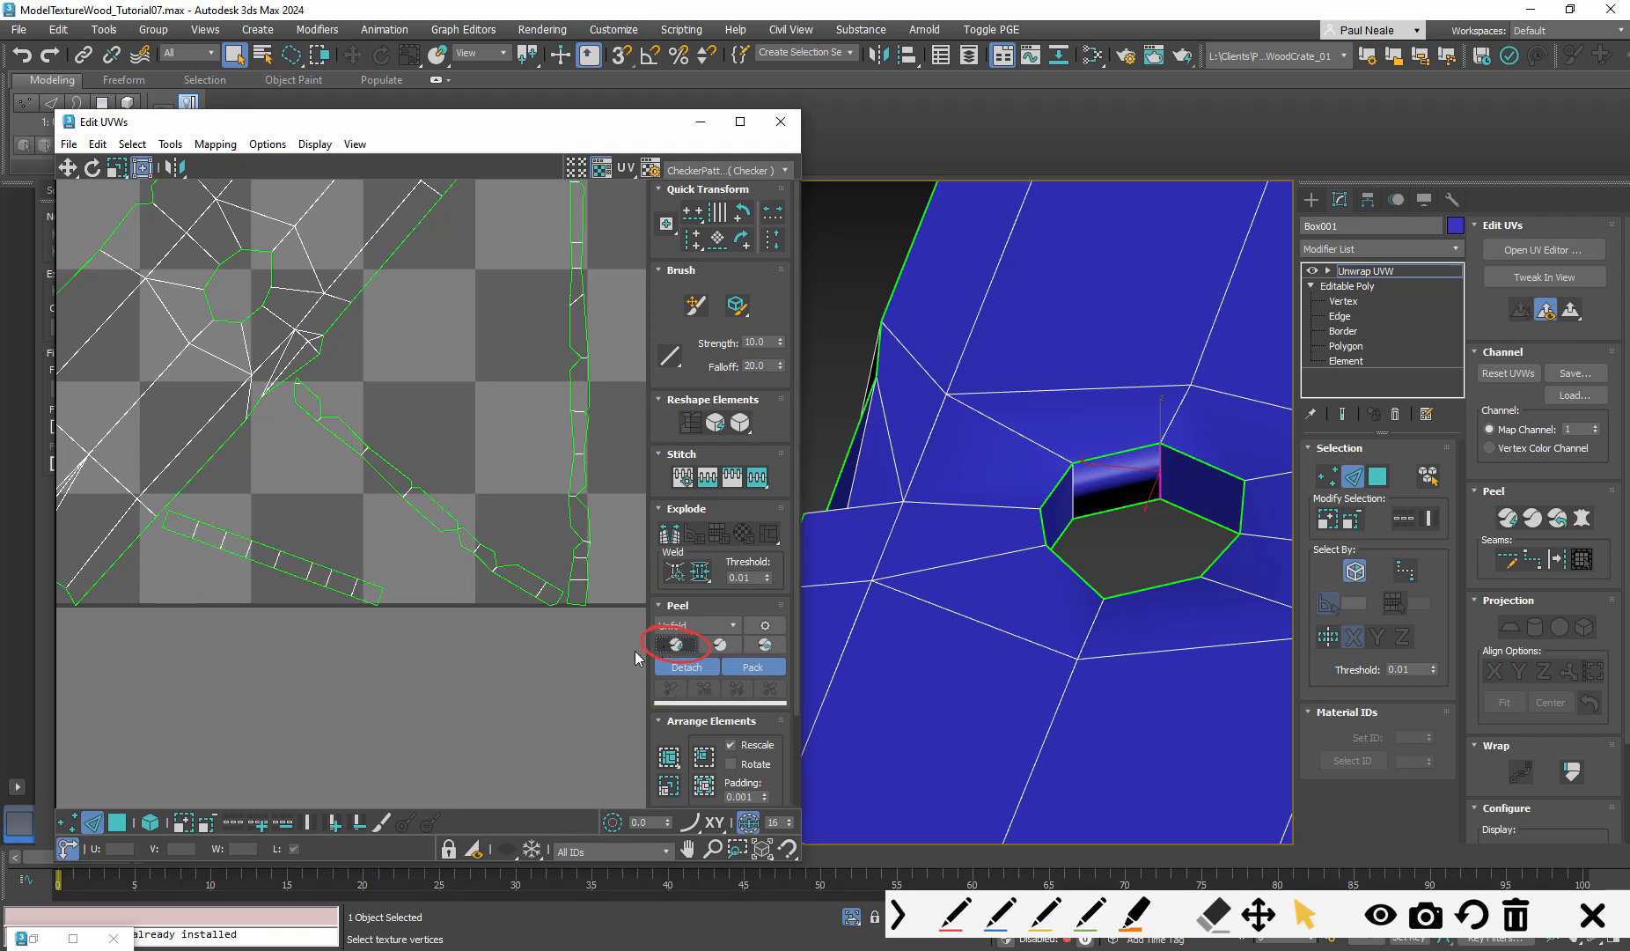
Turn on selection by UV element and select the whole narrow vertical strip island
scroll(484, 644, down, 2)
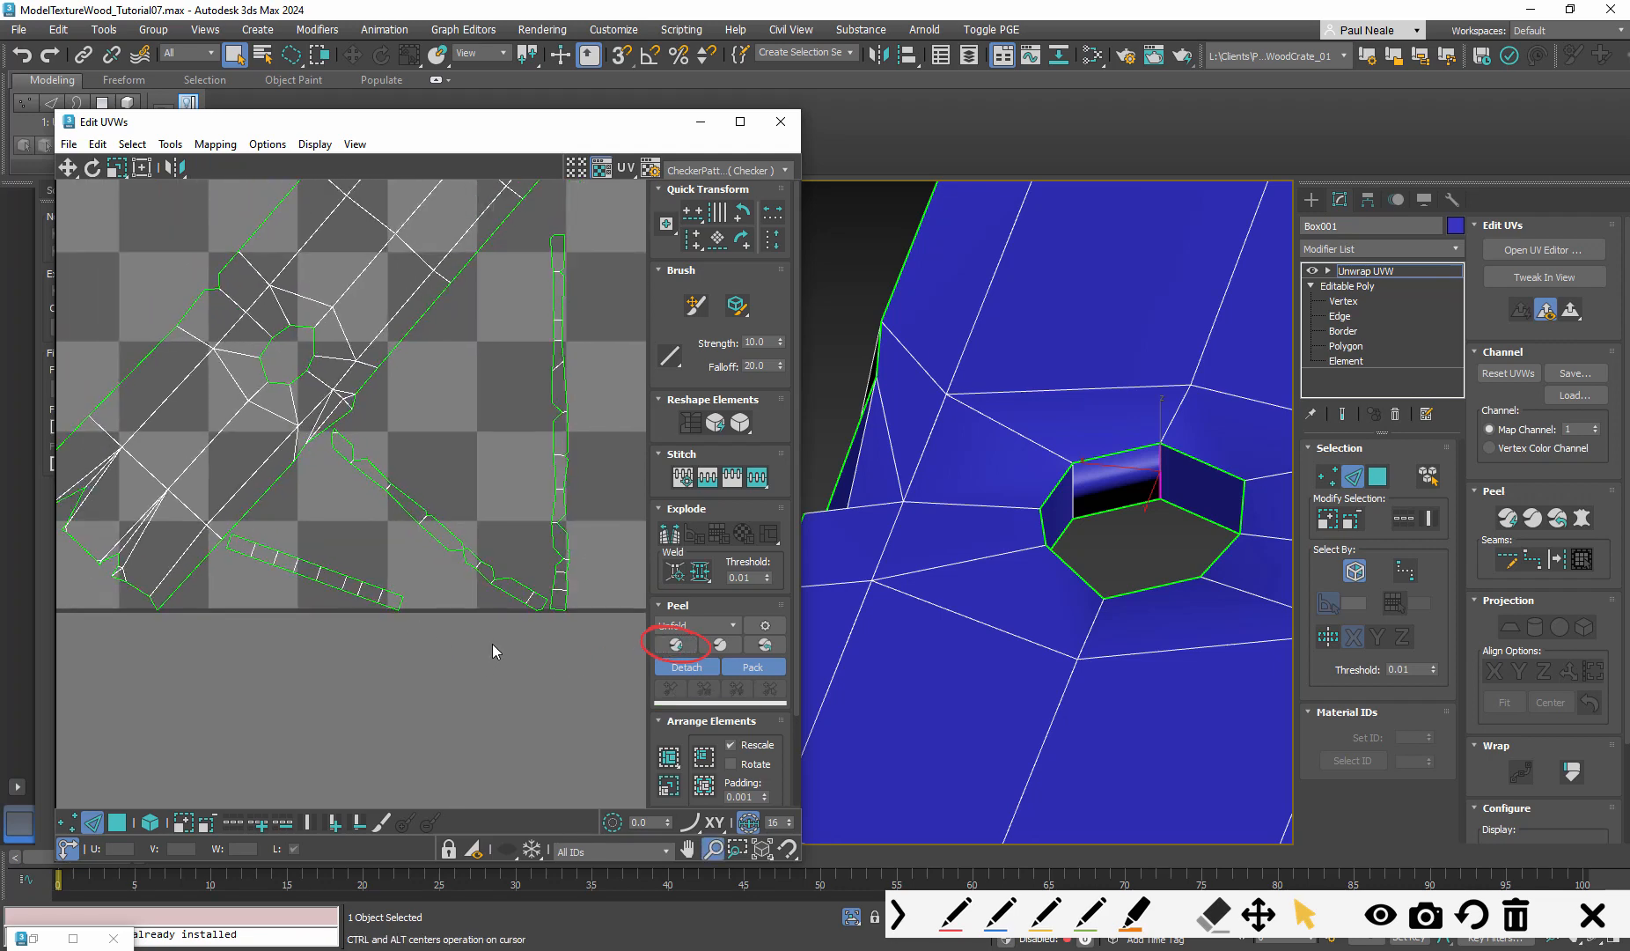
middle_drag(560, 603, 459, 669)
drag(501, 473, 453, 549)
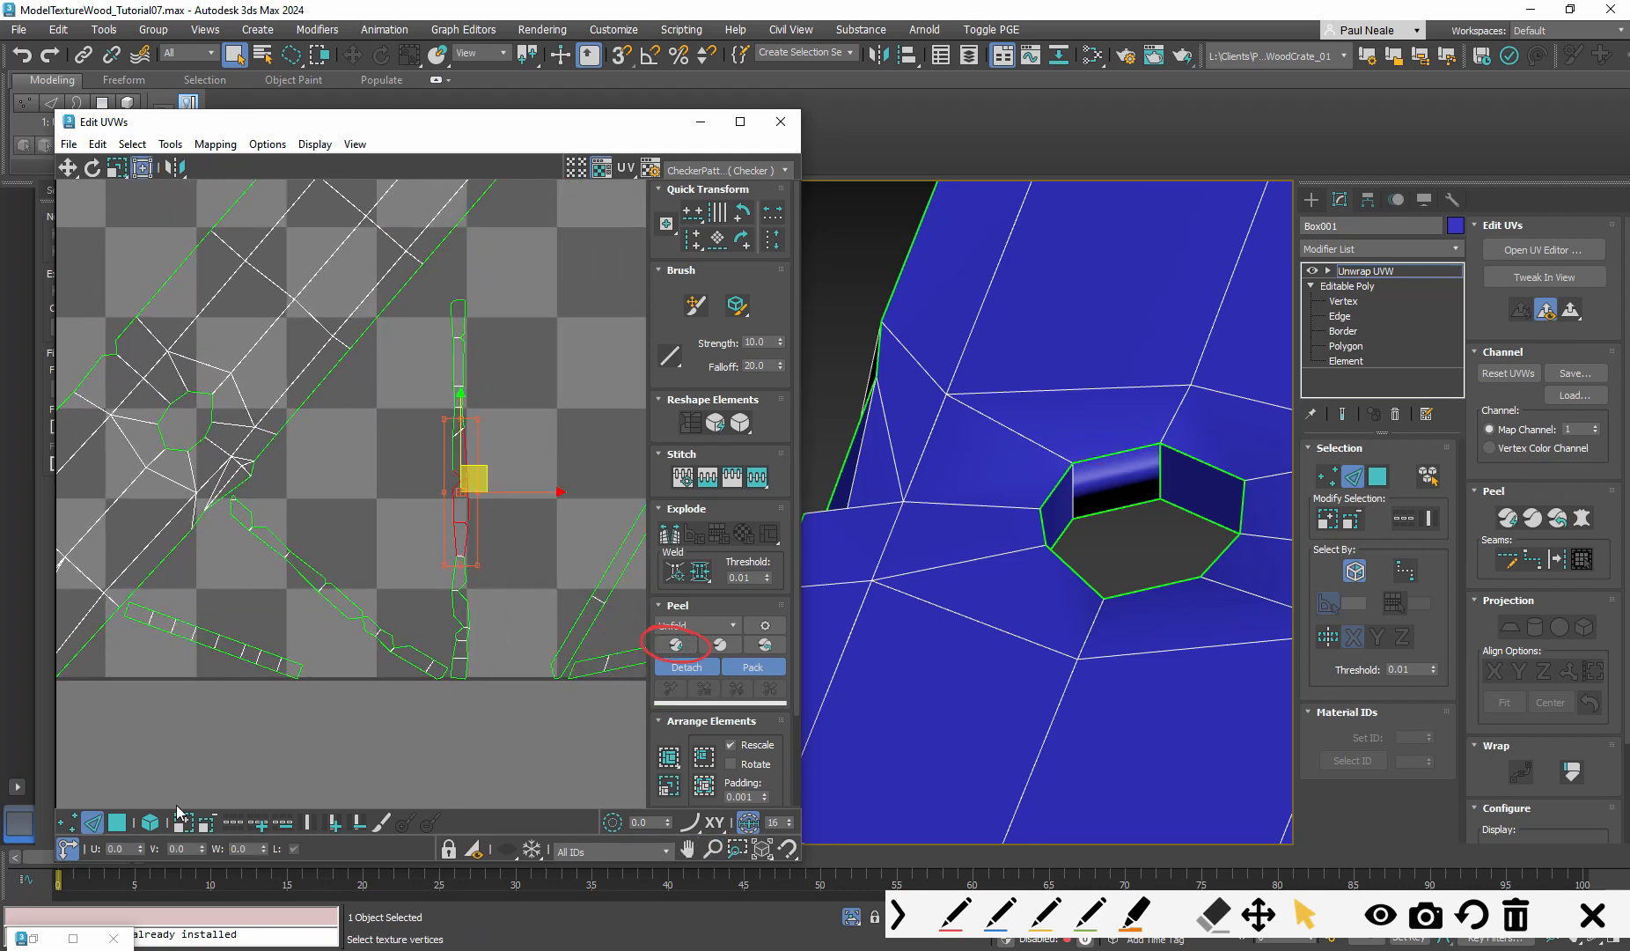
click(957, 916)
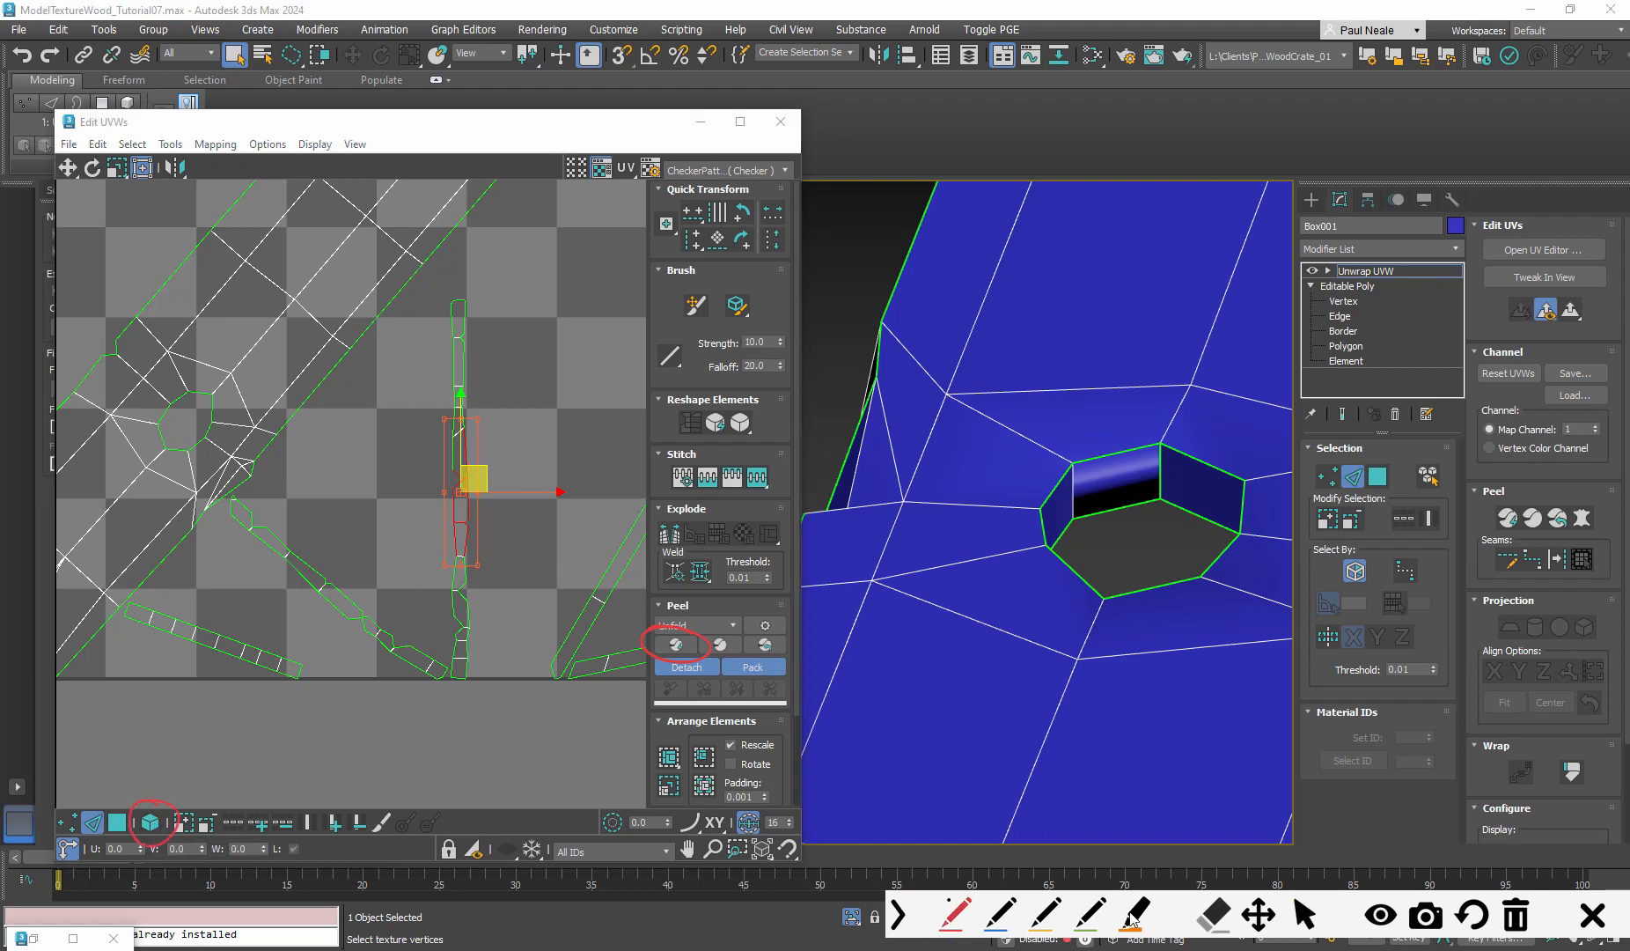
click(1304, 915)
drag(461, 393, 505, 491)
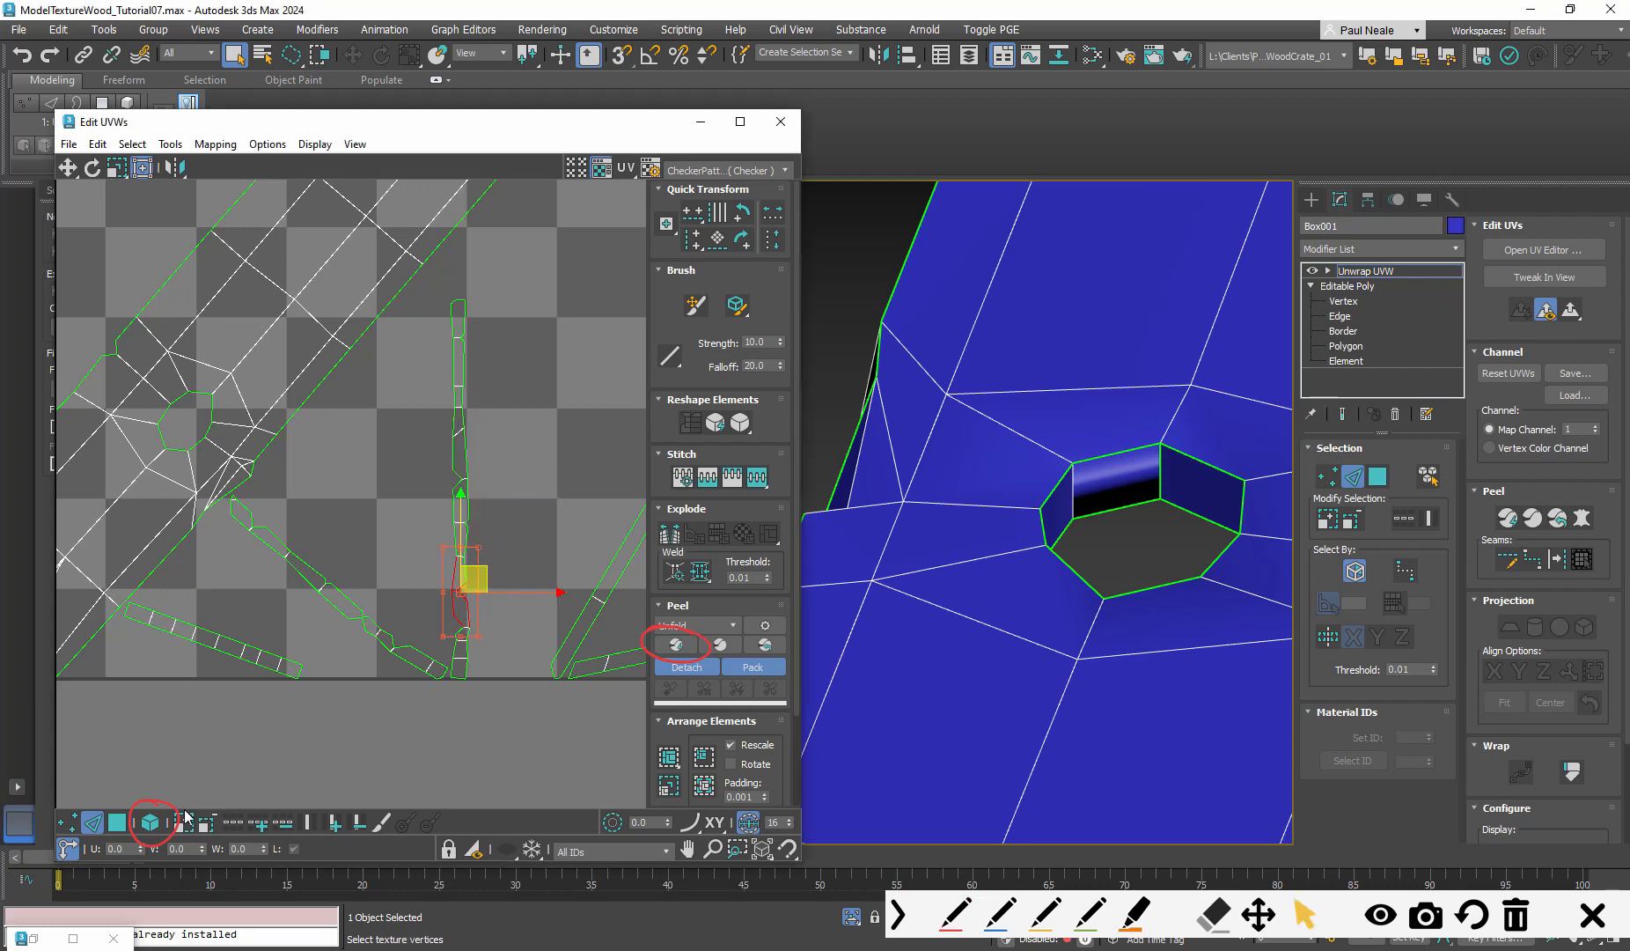
click(150, 821)
click(445, 534)
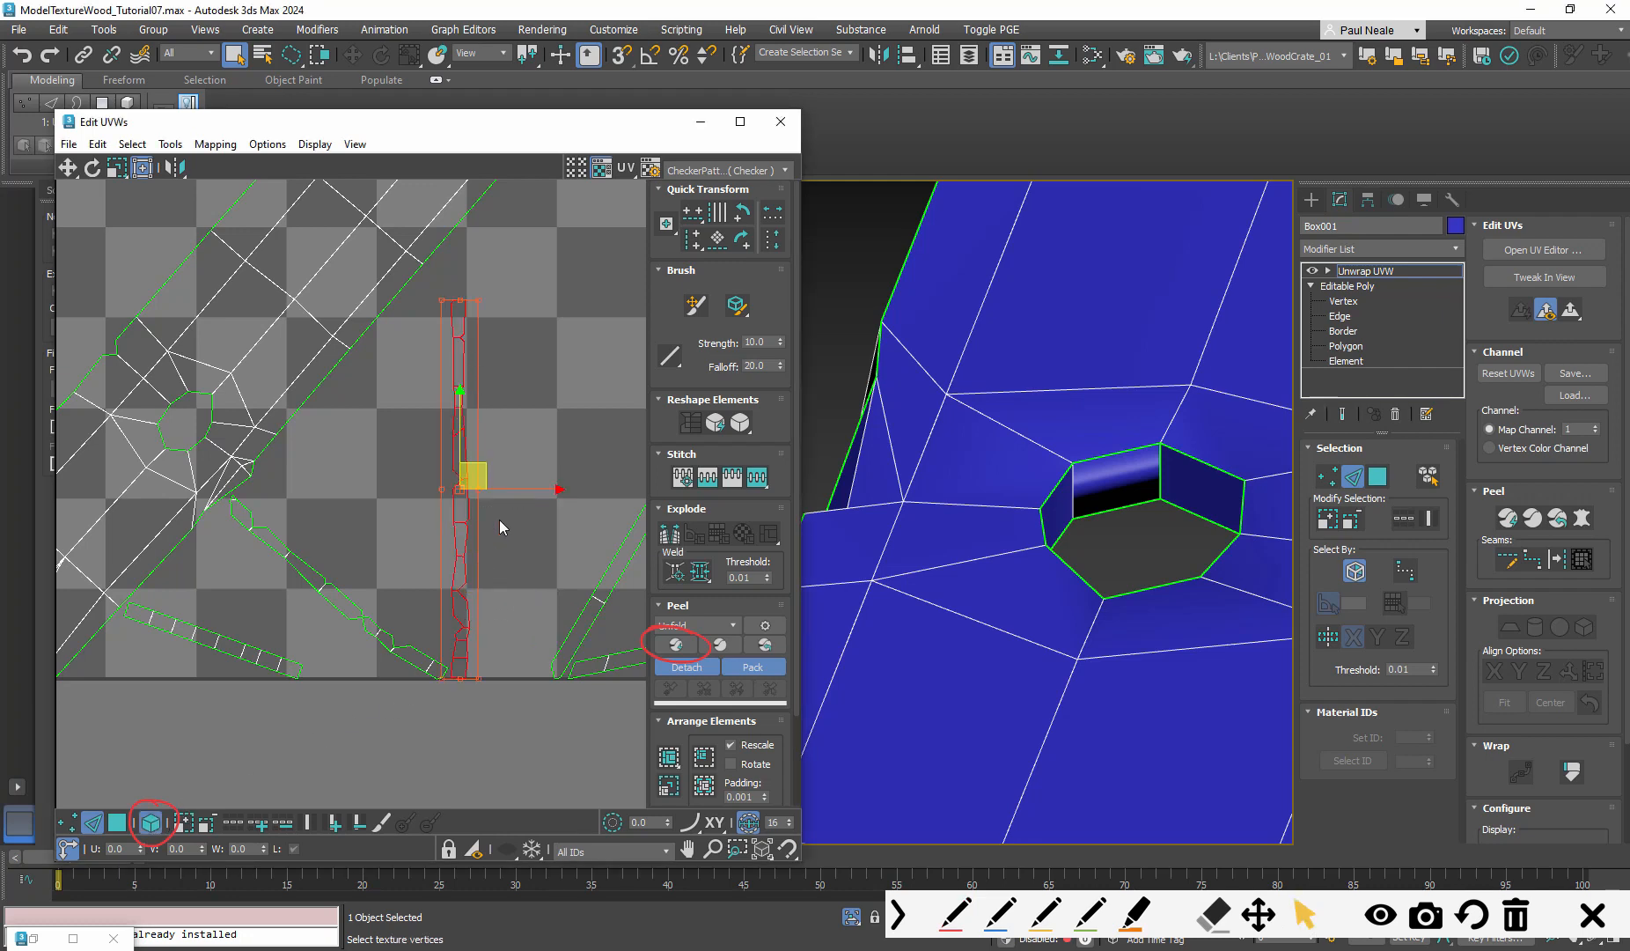
Select the narrow UV strips one at a time to see which plank edges each one borders
middle_drag(534, 498, 455, 581)
scroll(445, 557, down, 3)
drag(434, 531, 477, 534)
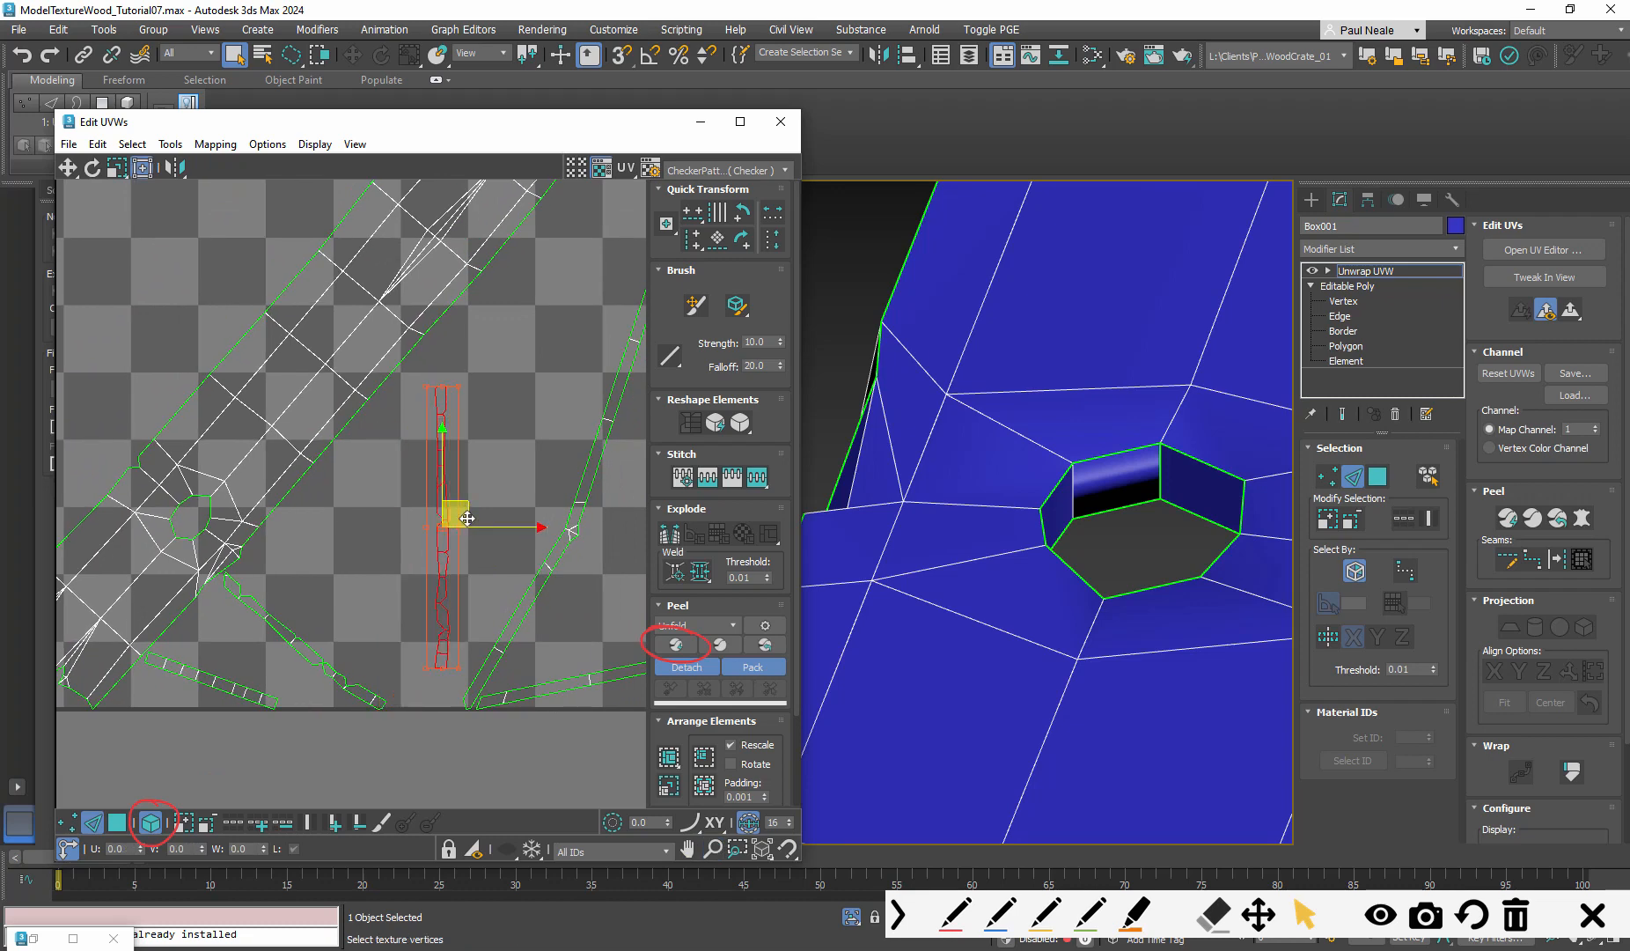
click(304, 656)
scroll(396, 681, down, 2)
scroll(396, 681, down, 3)
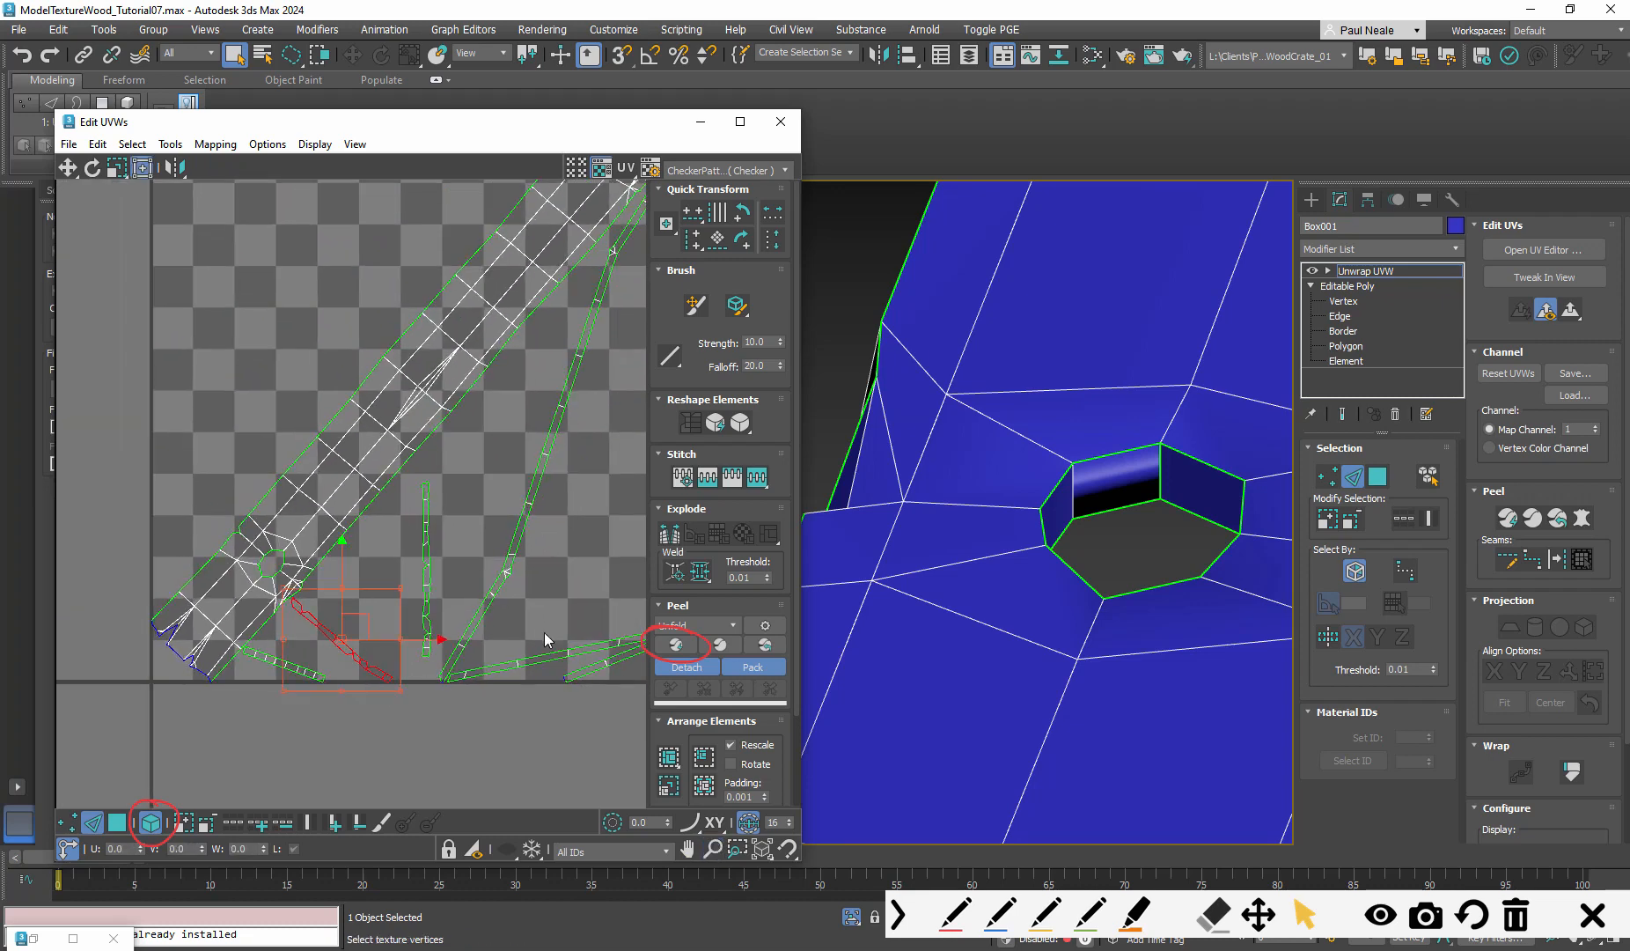
click(520, 672)
middle_drag(553, 578, 356, 584)
scroll(388, 592, down, 1)
scroll(388, 592, down, 2)
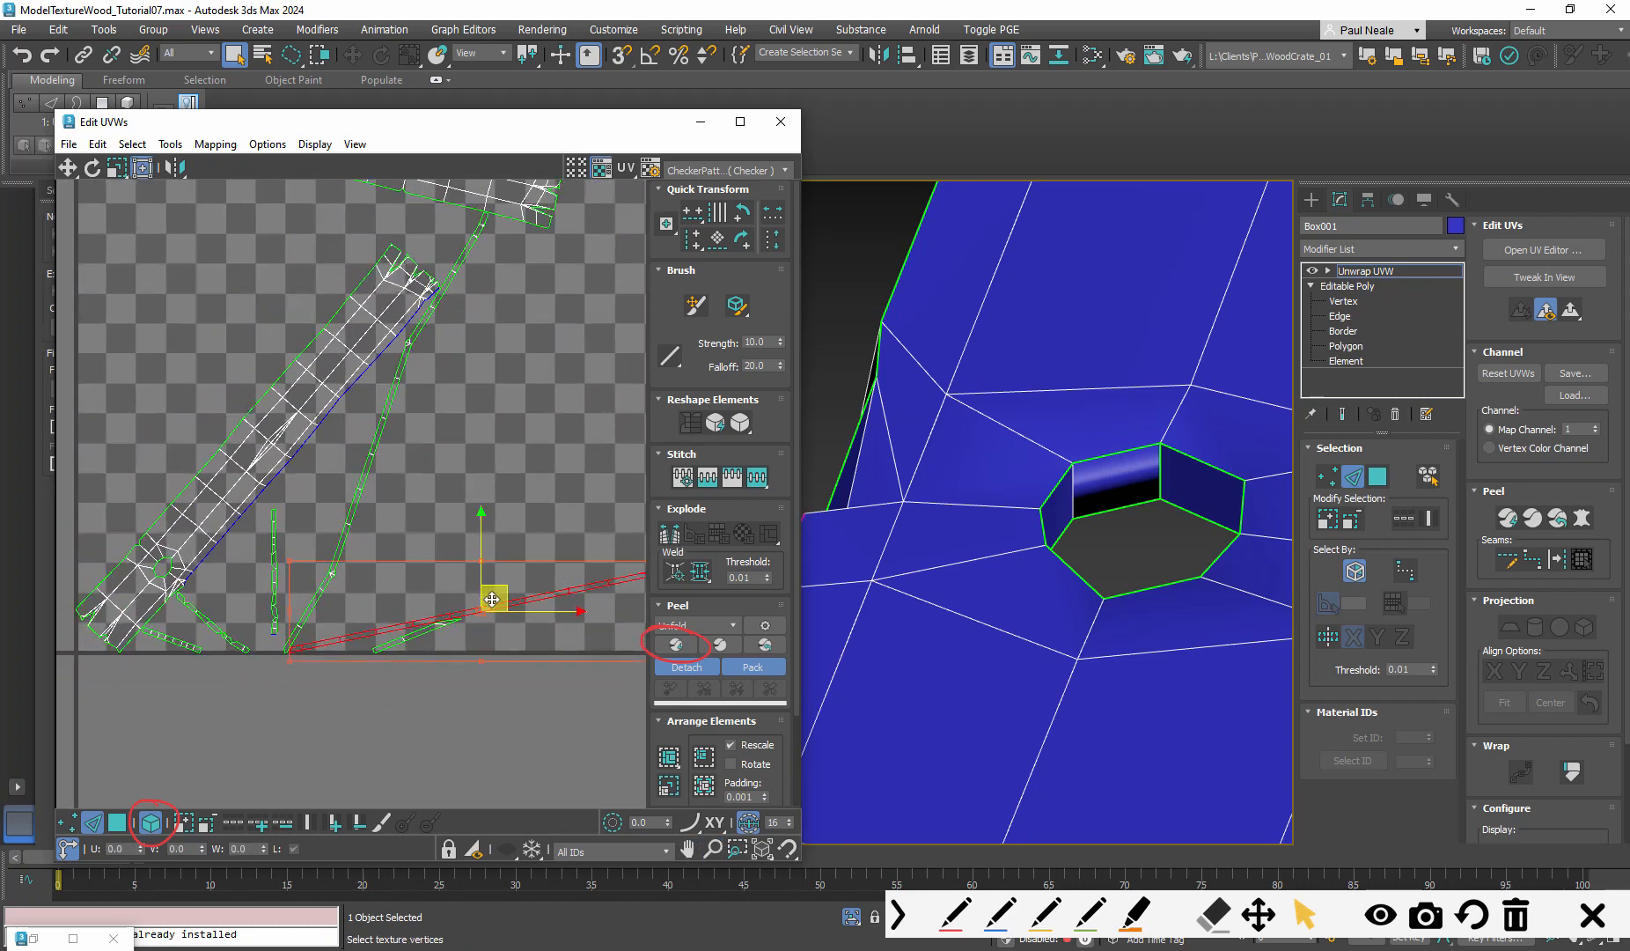
Examine the islands around the splintered end and select the knot hole's ring strip to check its matching edges
middle_drag(466, 614, 419, 618)
middle_drag(360, 457, 496, 598)
middle_drag(374, 662, 549, 495)
scroll(461, 616, up, 6)
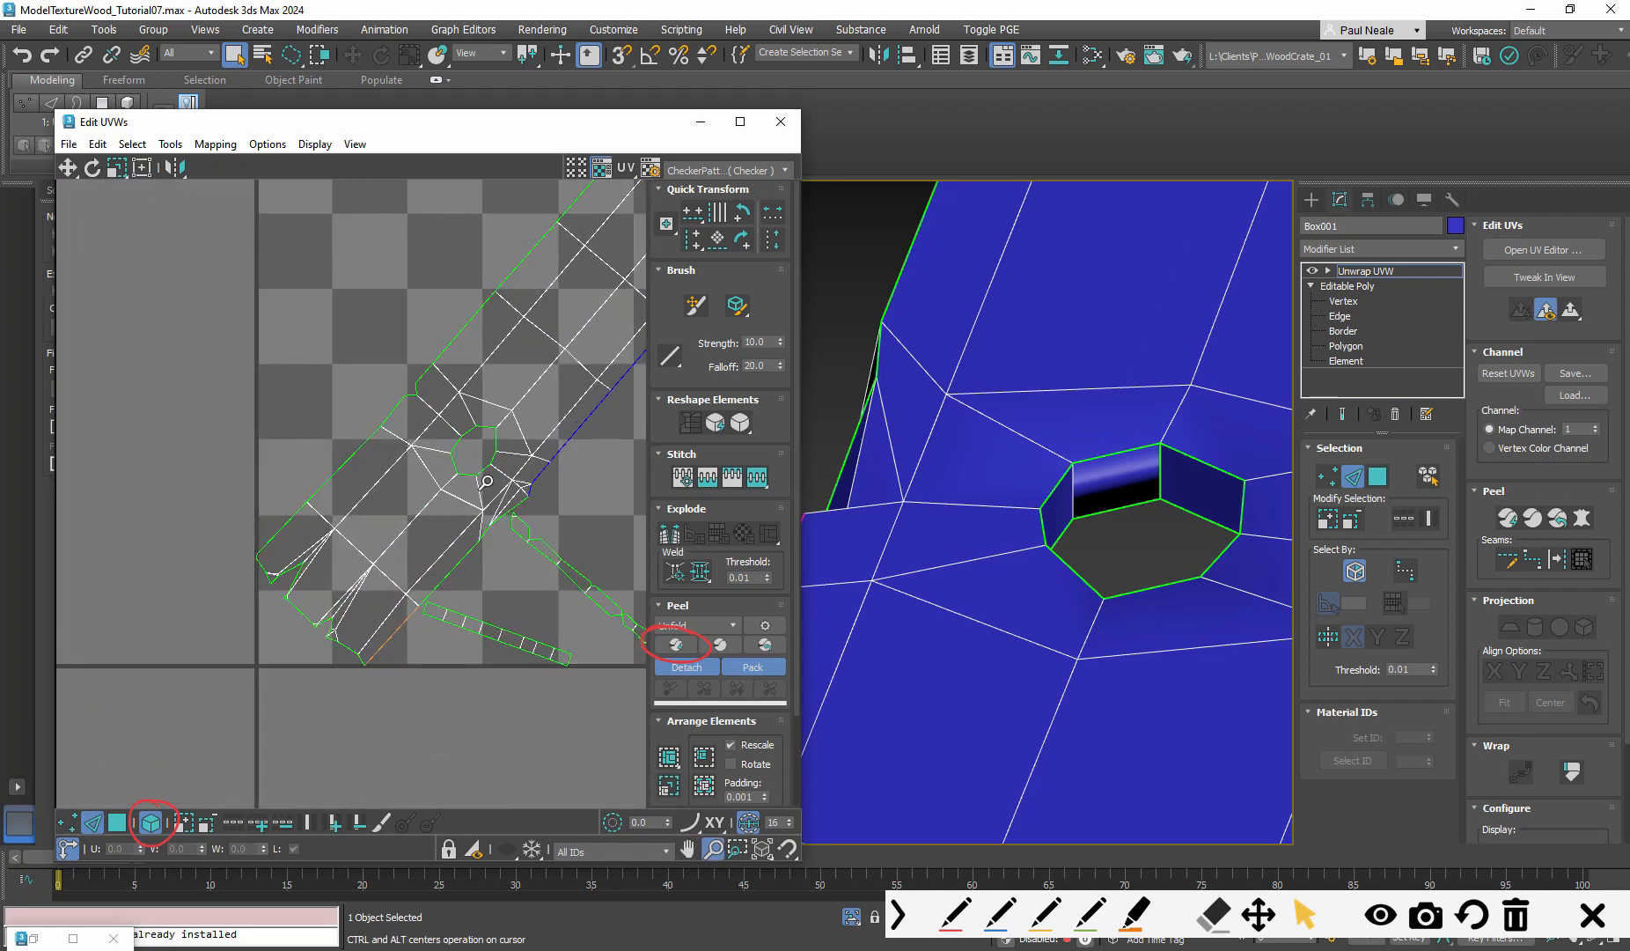
drag(381, 695, 381, 697)
ctrl+alt+middle_drag(402, 621, 382, 800)
middle_drag(498, 536, 294, 524)
middle_drag(433, 567, 554, 836)
middle_drag(490, 521, 660, 546)
ctrl+alt+middle_drag(284, 371, 381, 517)
middle_drag(591, 581, 529, 512)
middle_drag(378, 528, 419, 483)
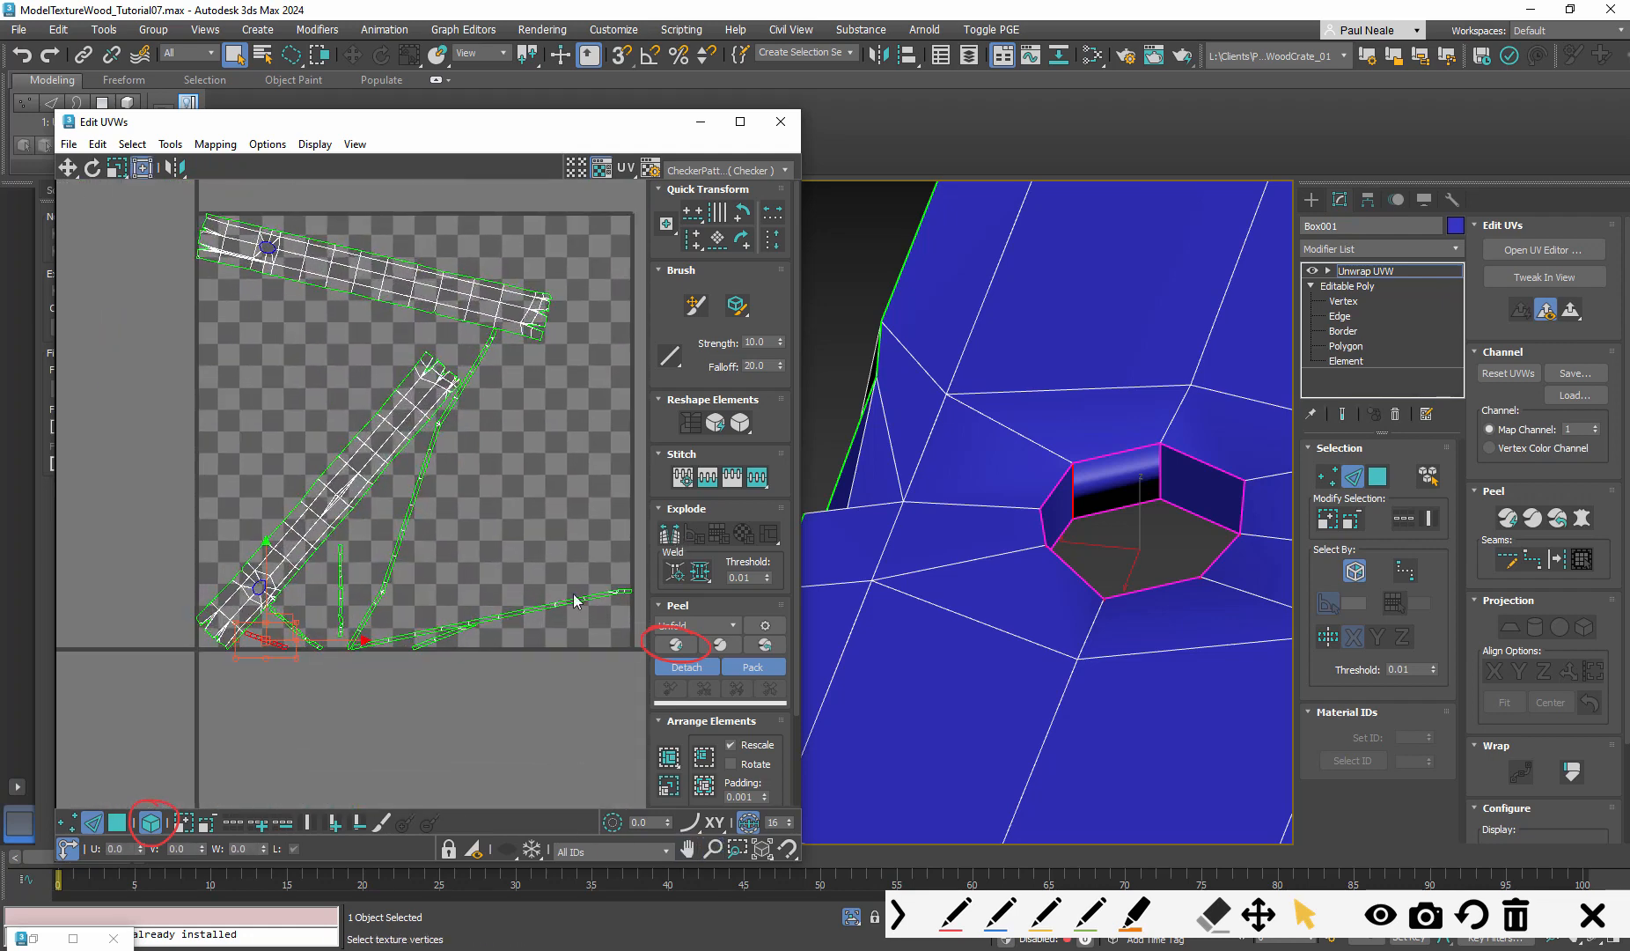
Allow rotation when arranging and pack all the plank's UV islands with Pack Custom
click(734, 764)
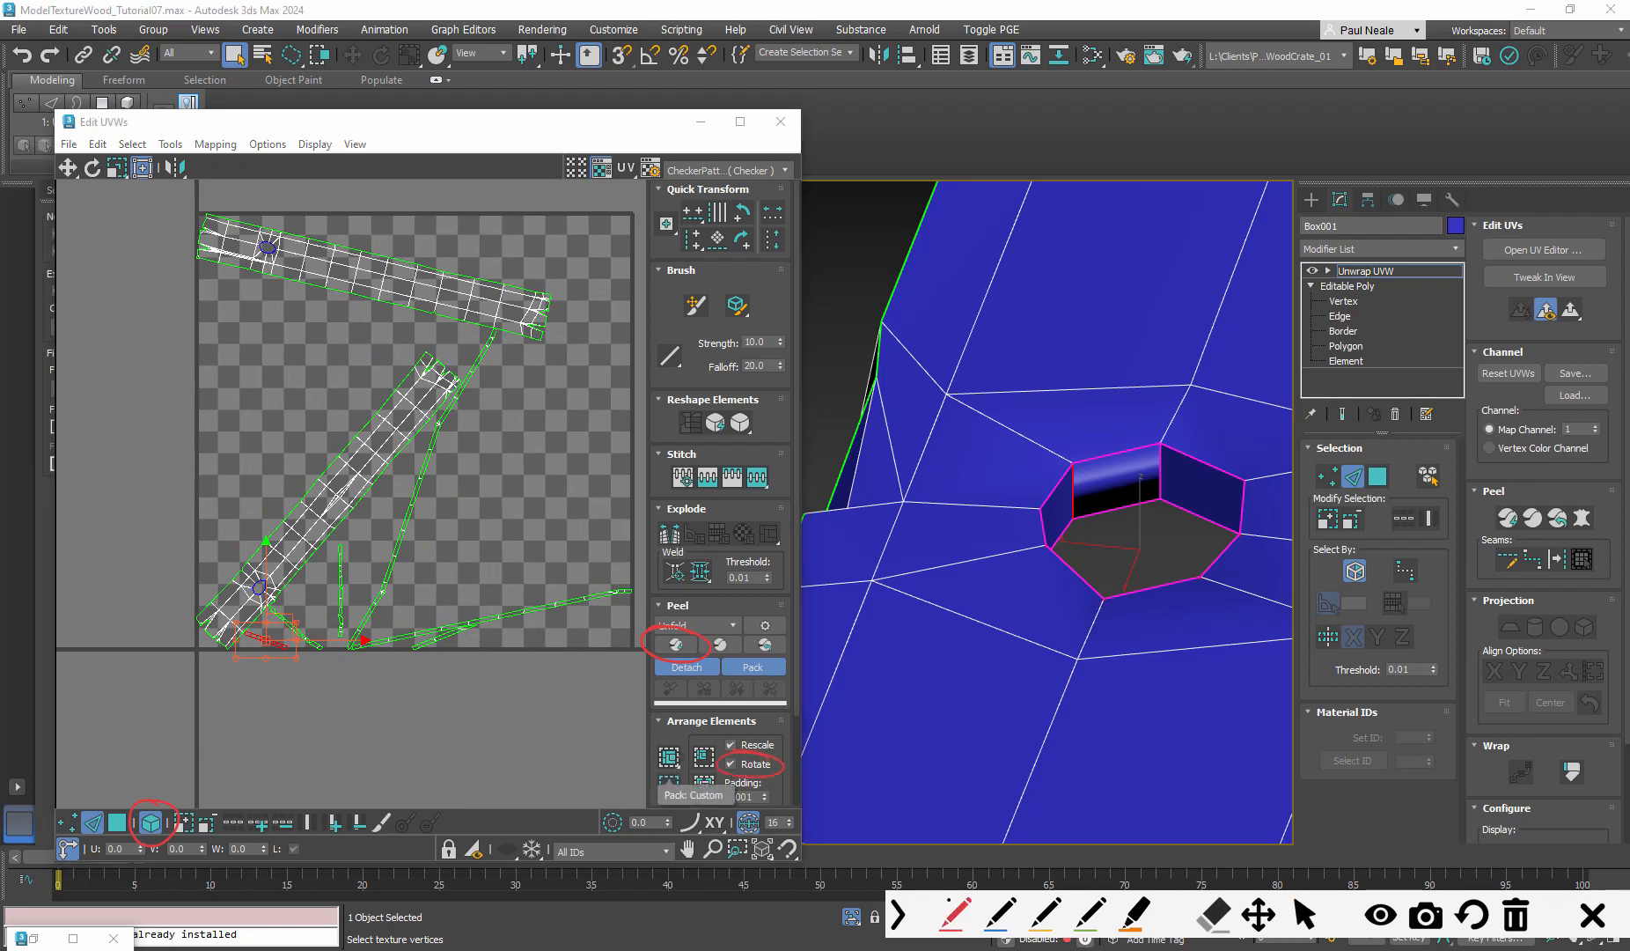
click(1307, 915)
click(669, 758)
scroll(351, 616, up, 4)
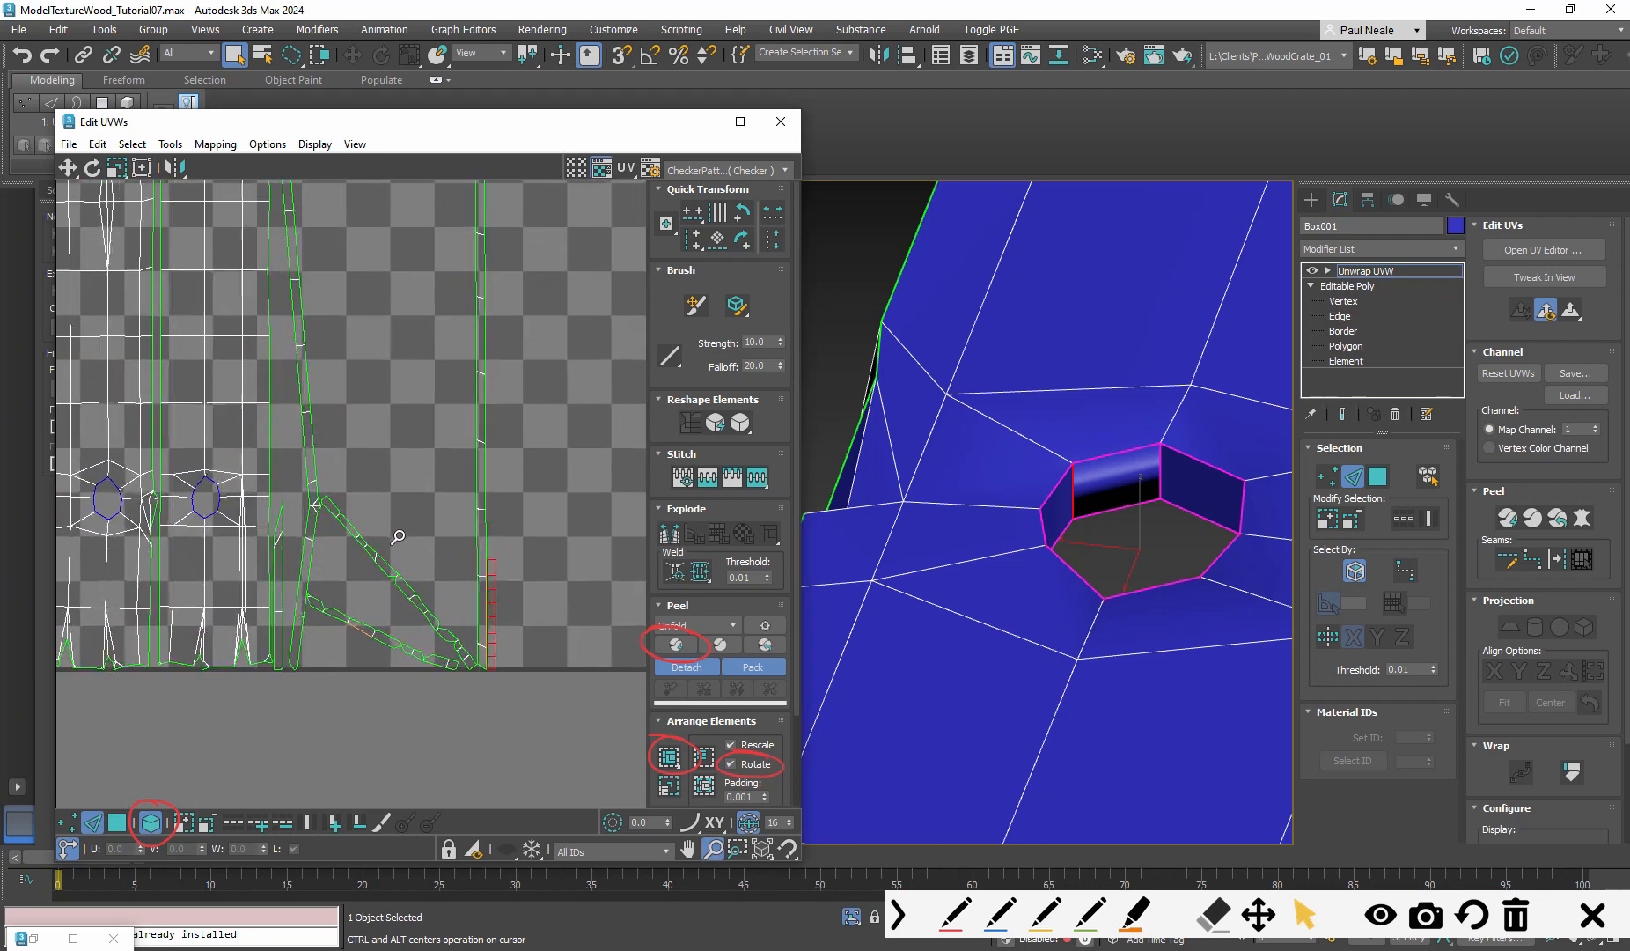
Rotate the two slanted splintered-end strips upright, placing them separately beside the plank islands
drag(367, 694, 421, 598)
middle_drag(400, 663, 410, 699)
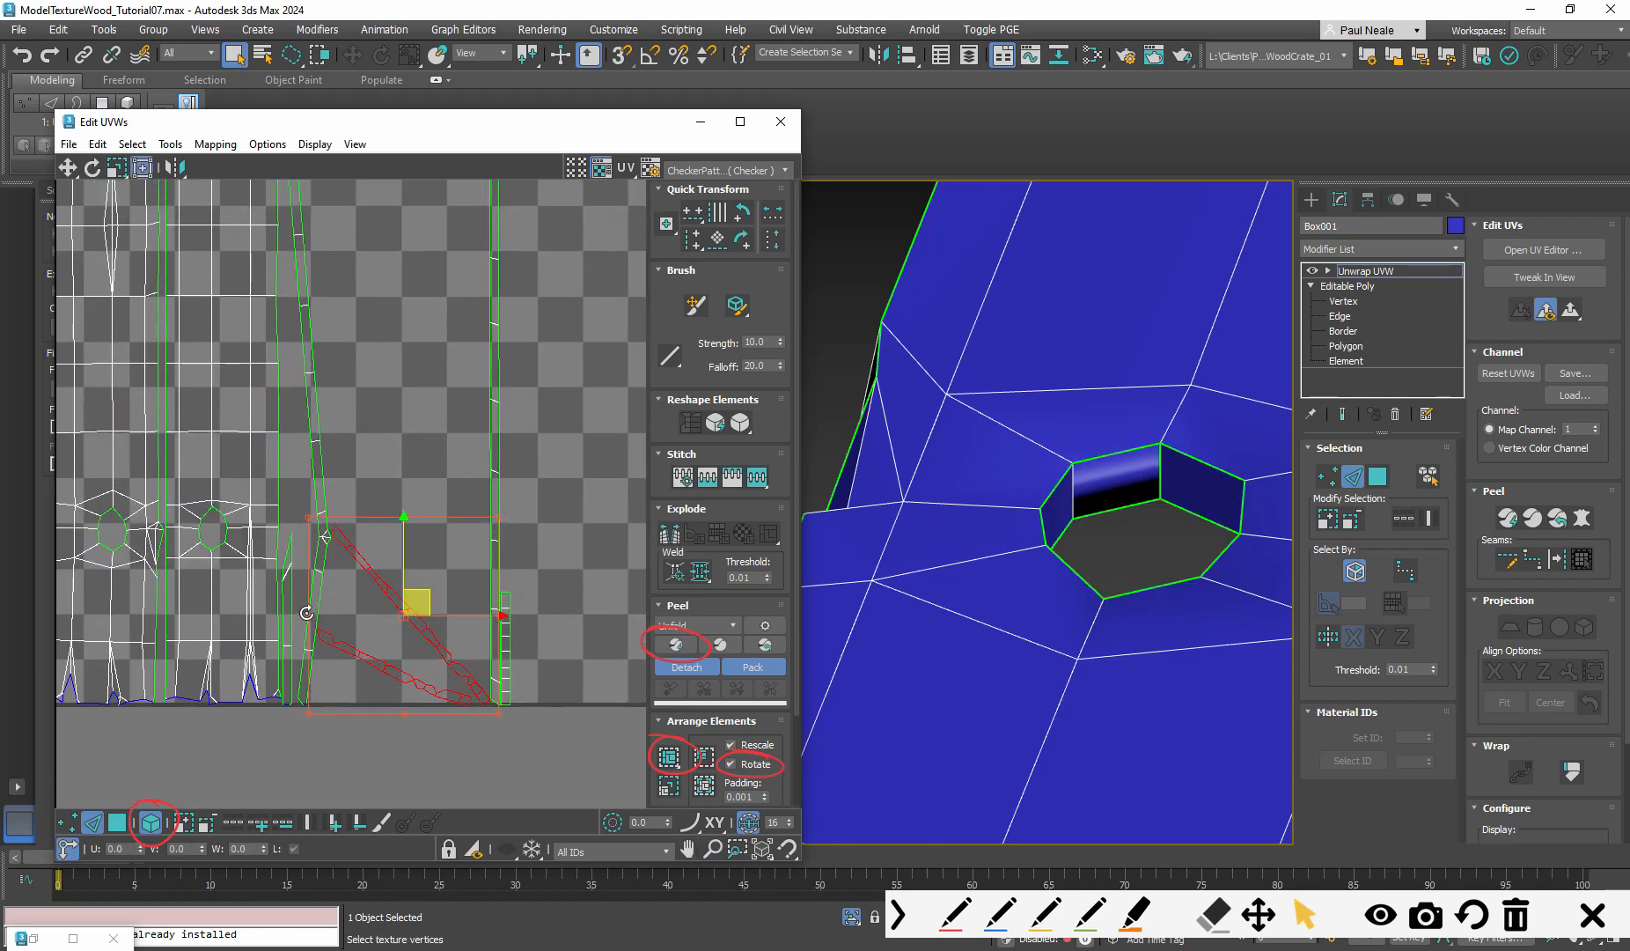
drag(308, 614, 348, 518)
click(454, 526)
scroll(424, 557, down, 4)
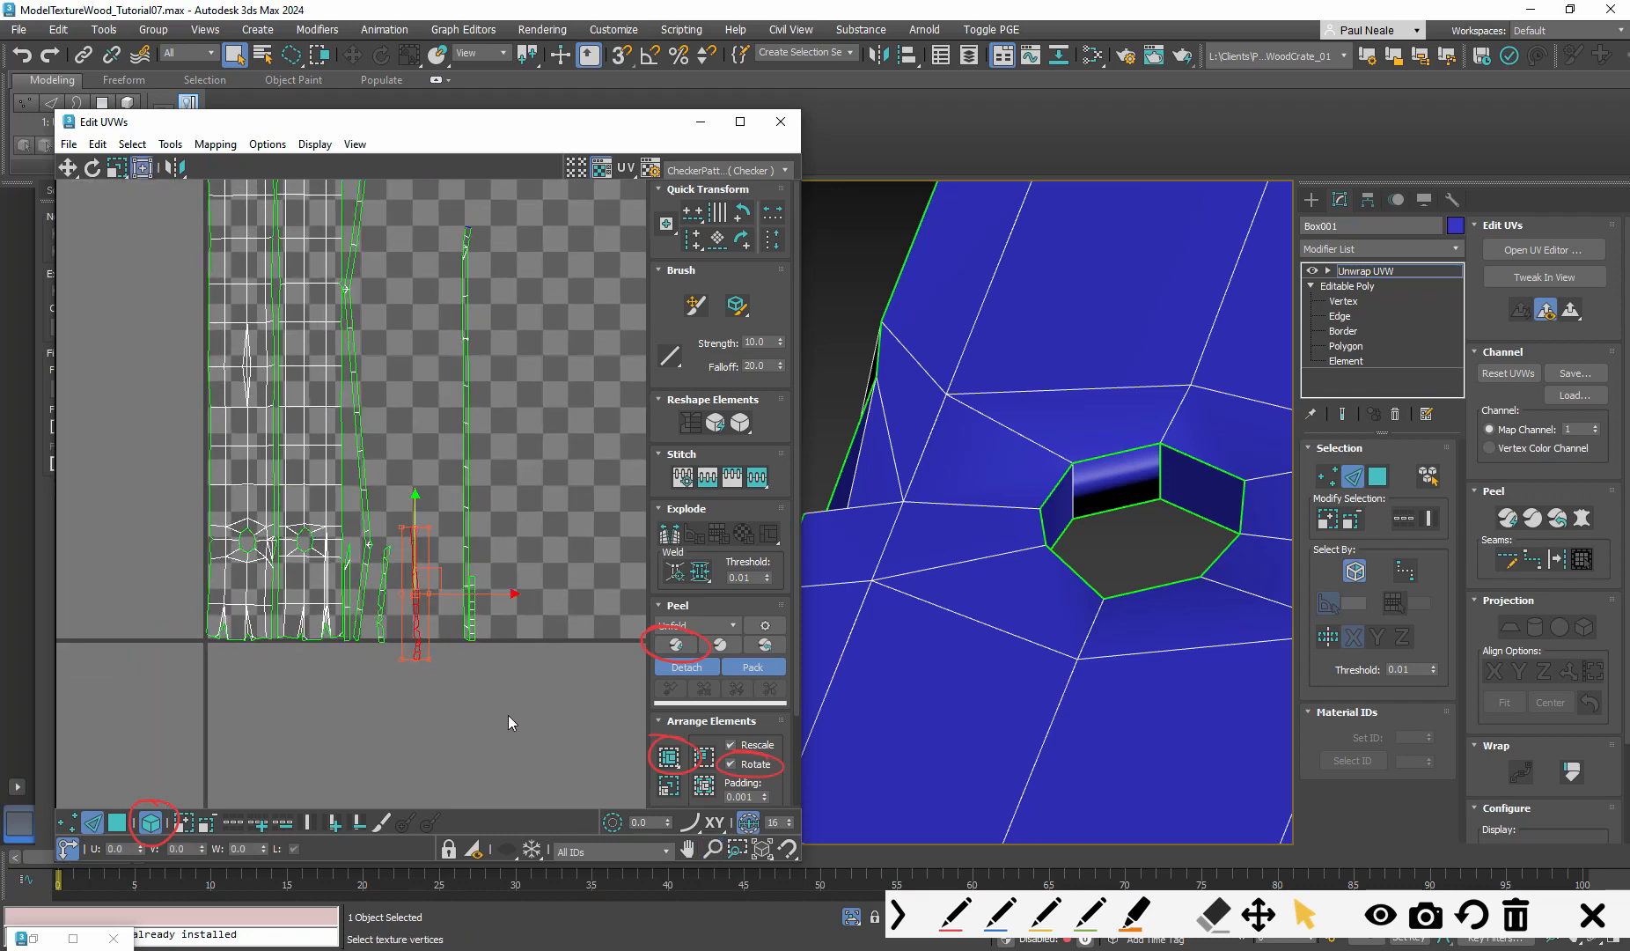
Undo a trial pack, disallow rotation and repack all the UV islands so the strips stay upright
click(669, 757)
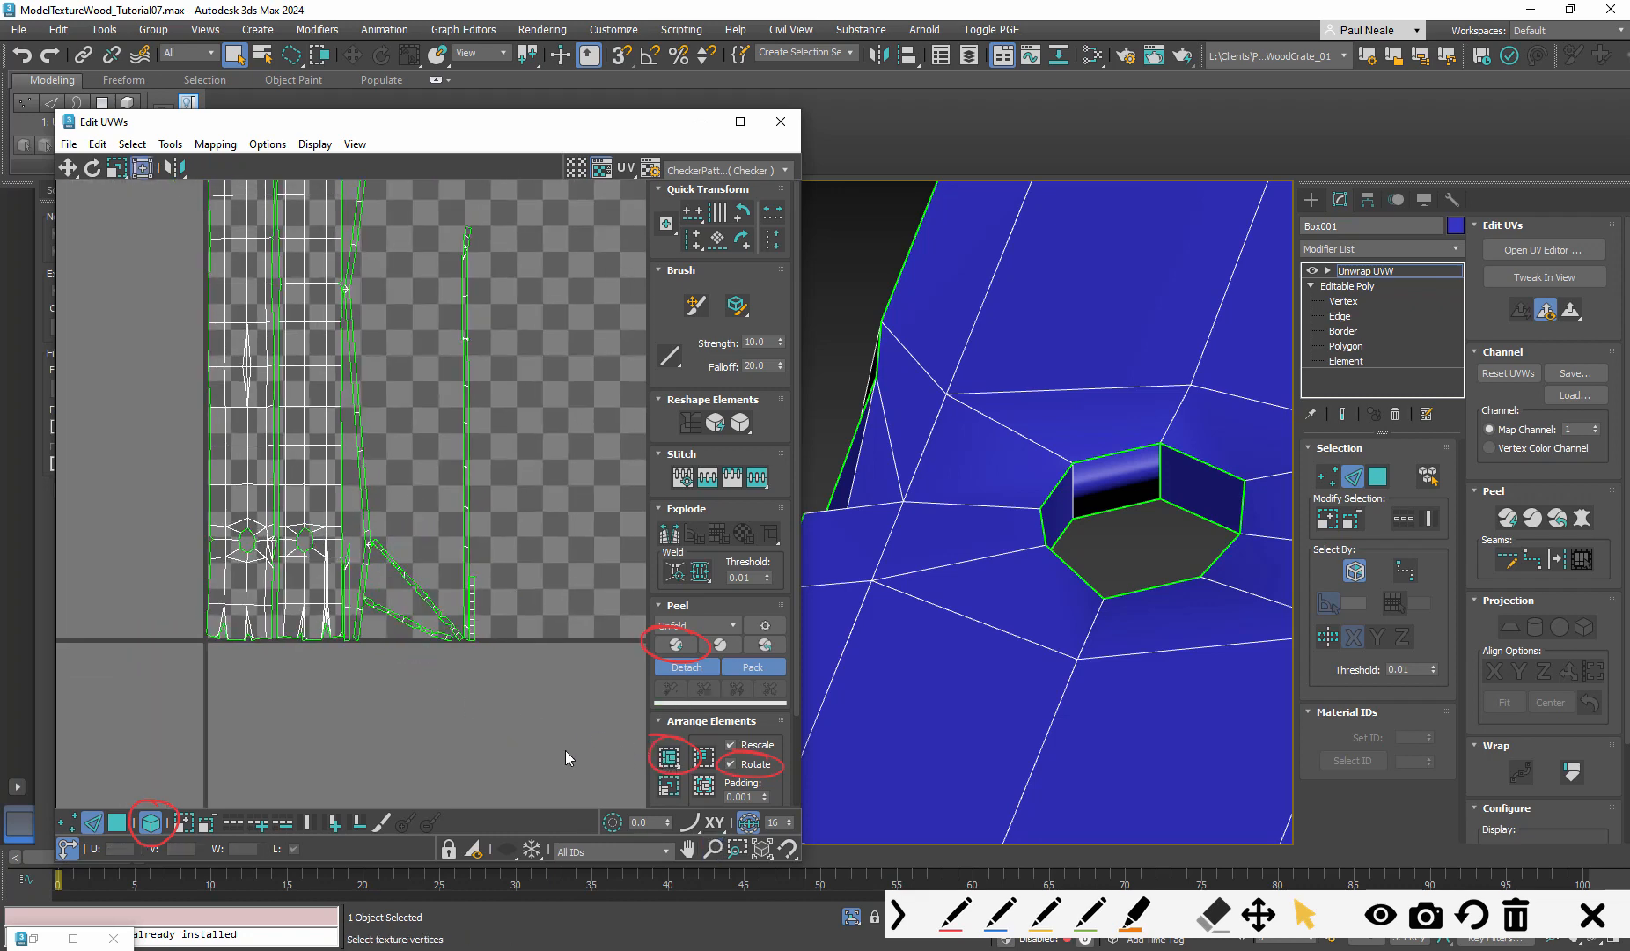
key(ctrl+z)
click(730, 764)
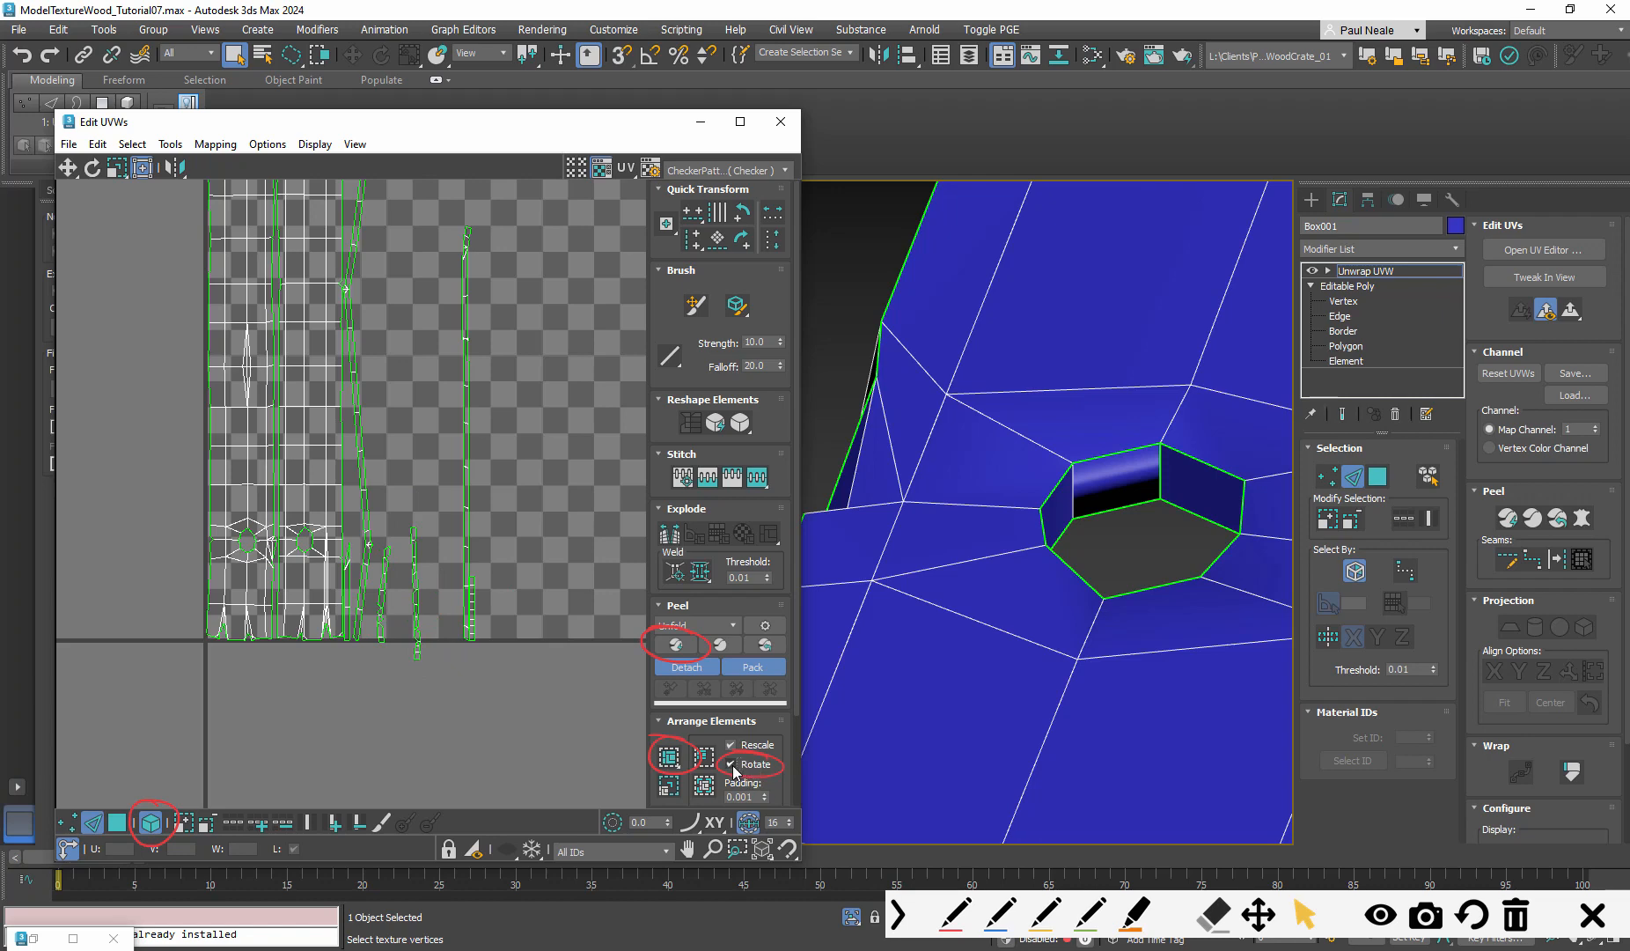
click(685, 759)
scroll(441, 512, up, 5)
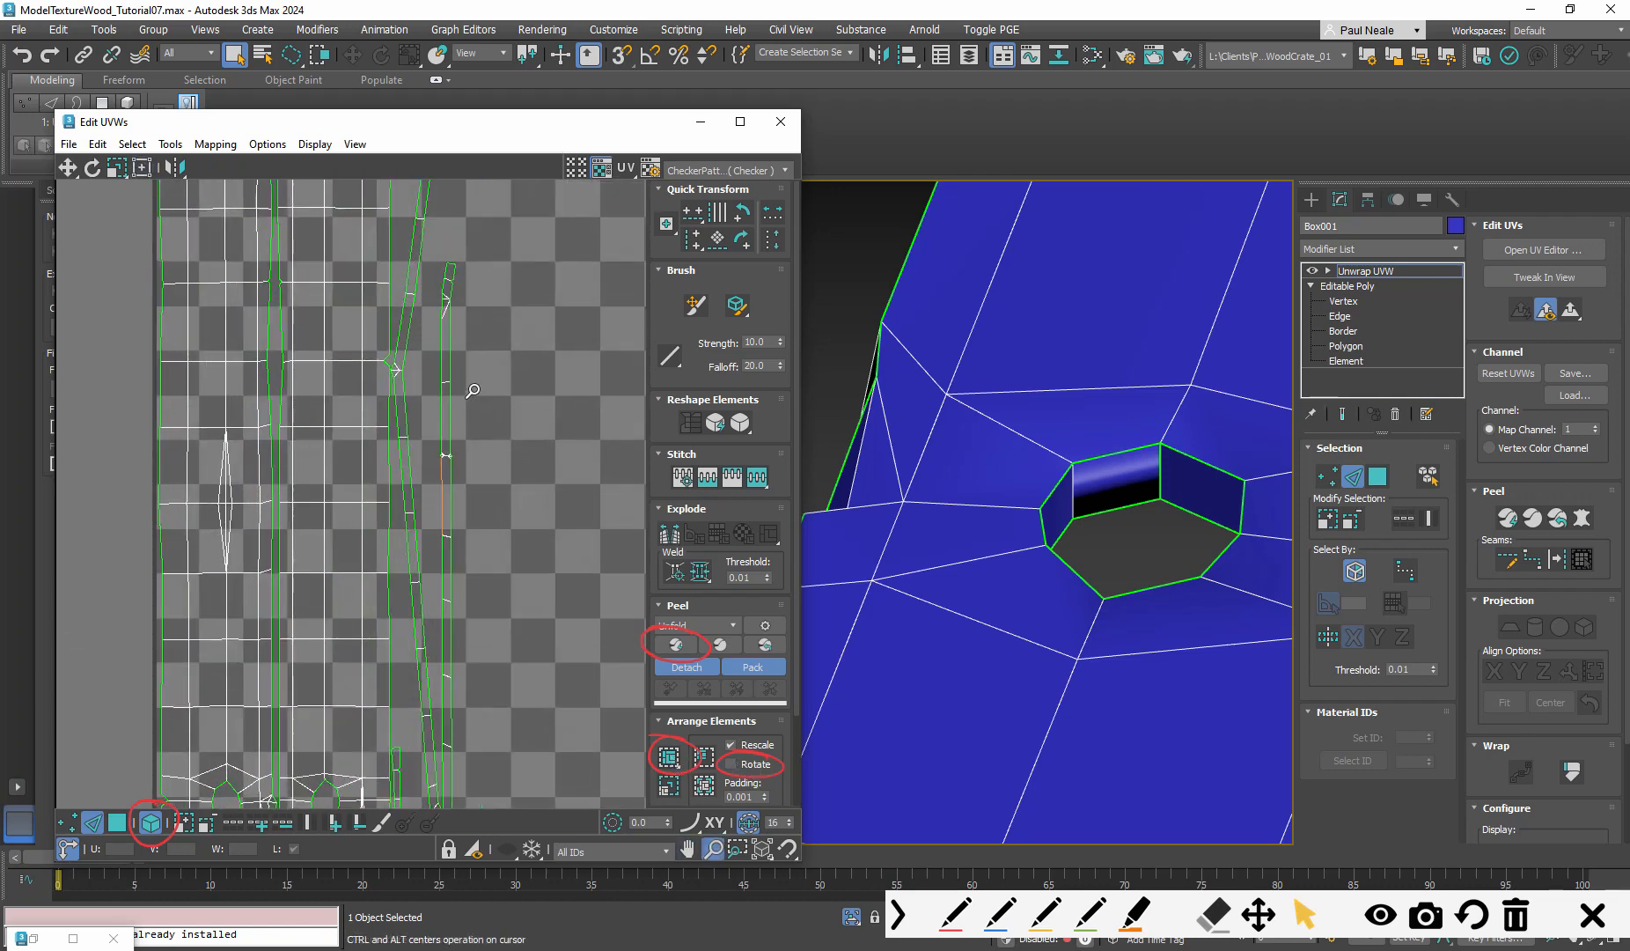
scroll(518, 449, down, 5)
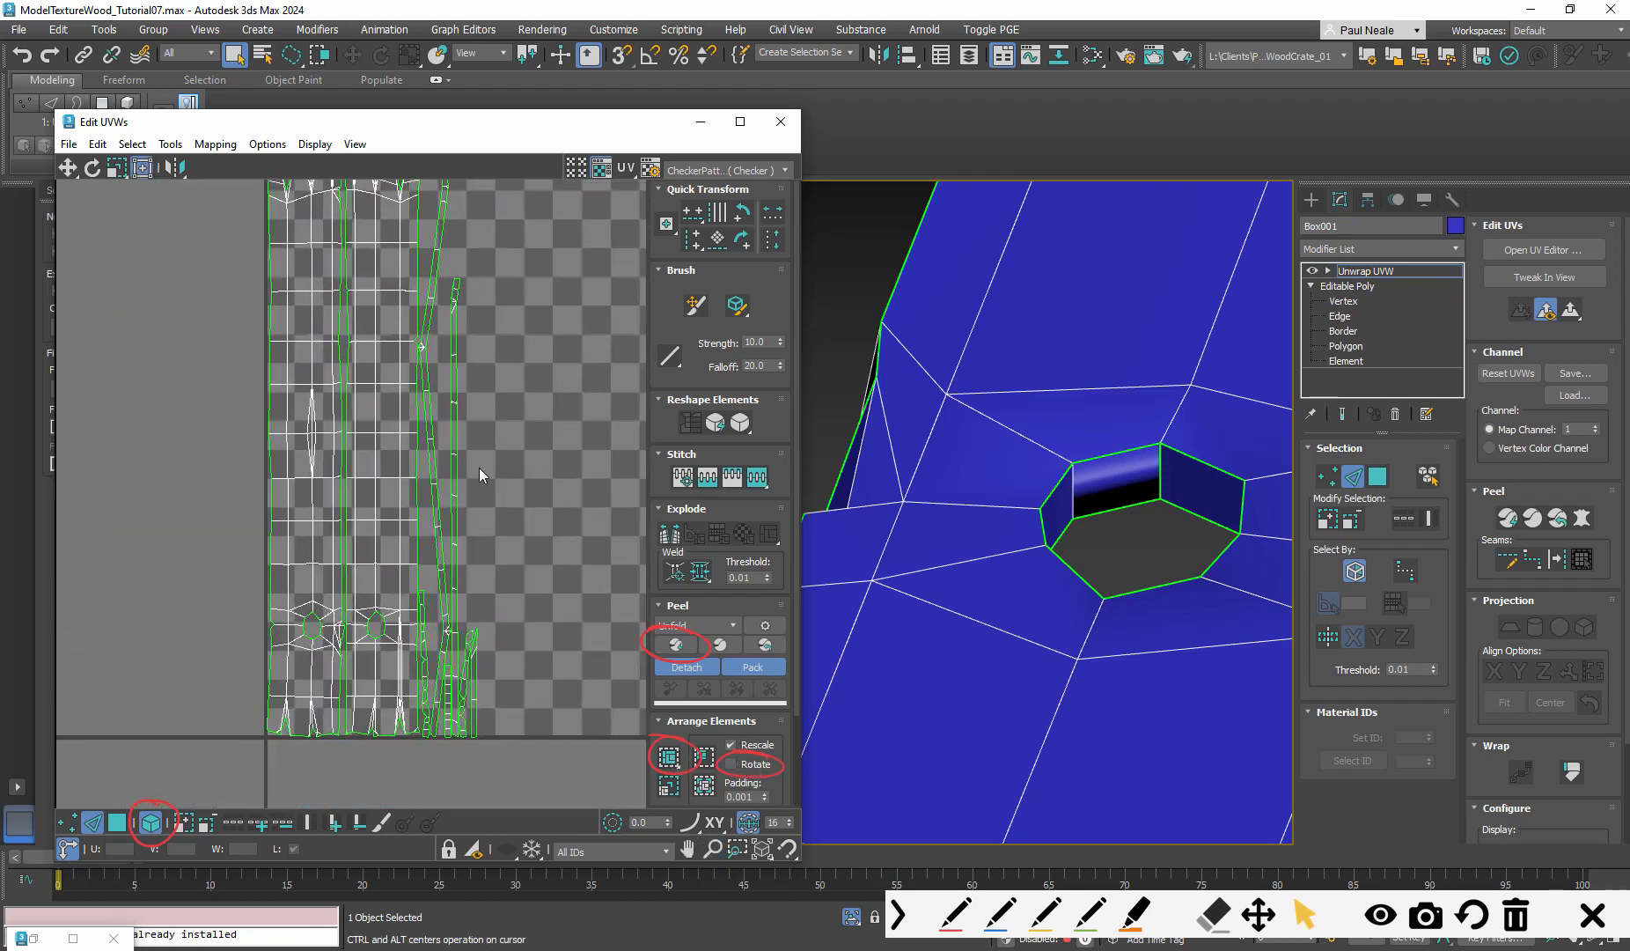
scroll(445, 453, up, 2)
middle_drag(473, 302, 436, 488)
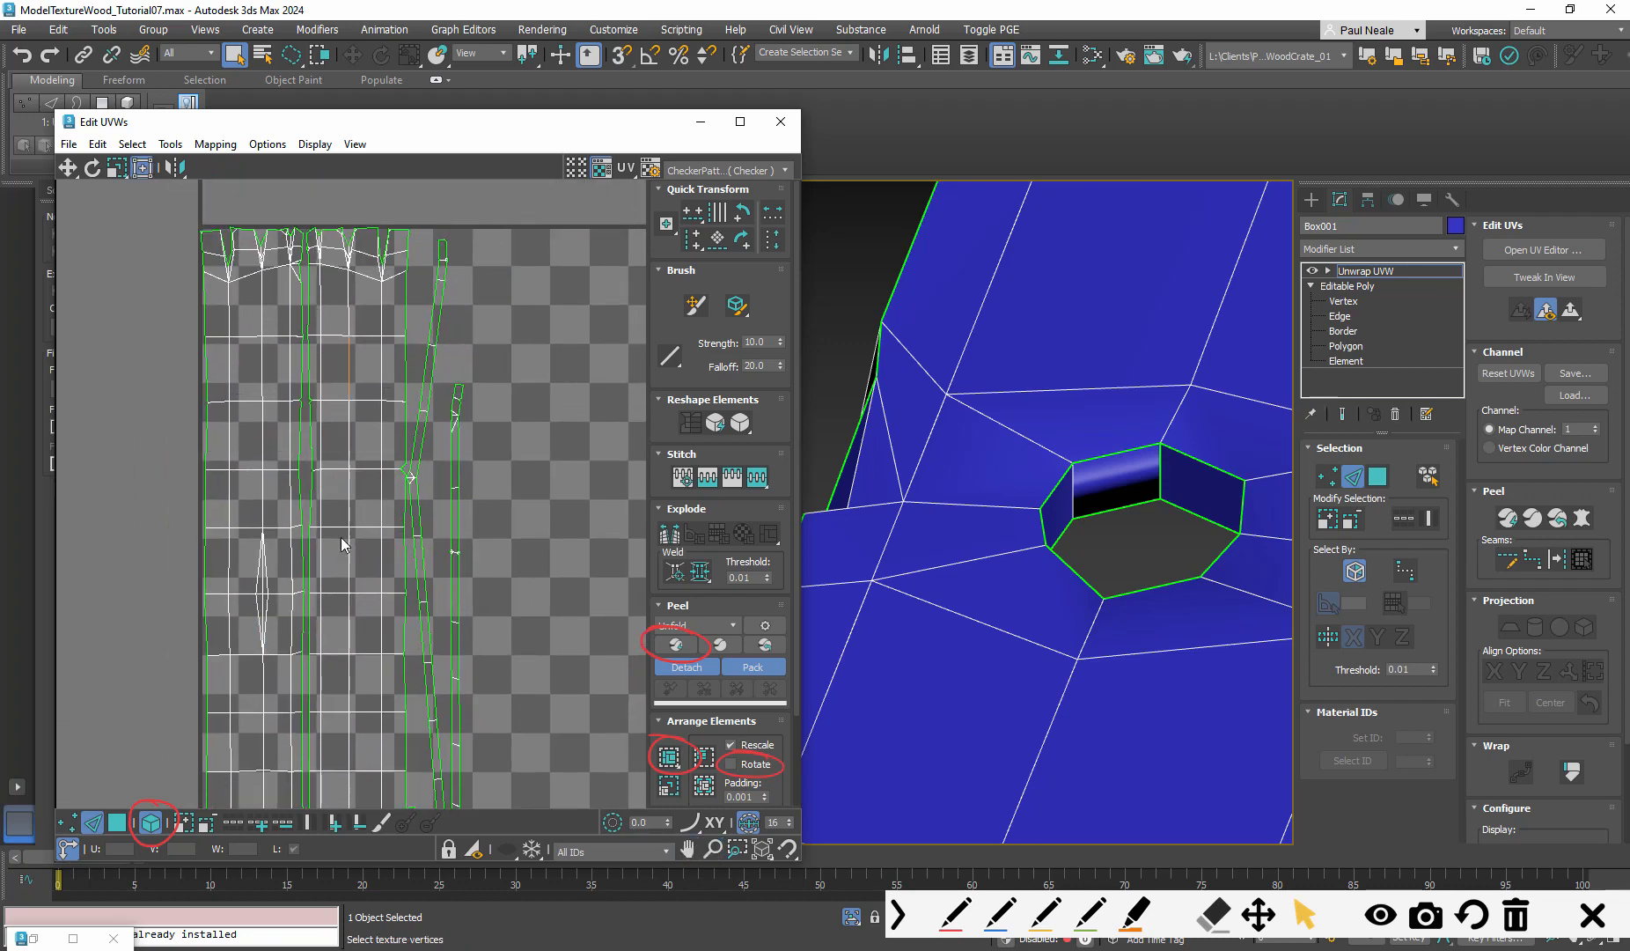
scroll(433, 626, down, 2)
middle_drag(405, 691, 244, 520)
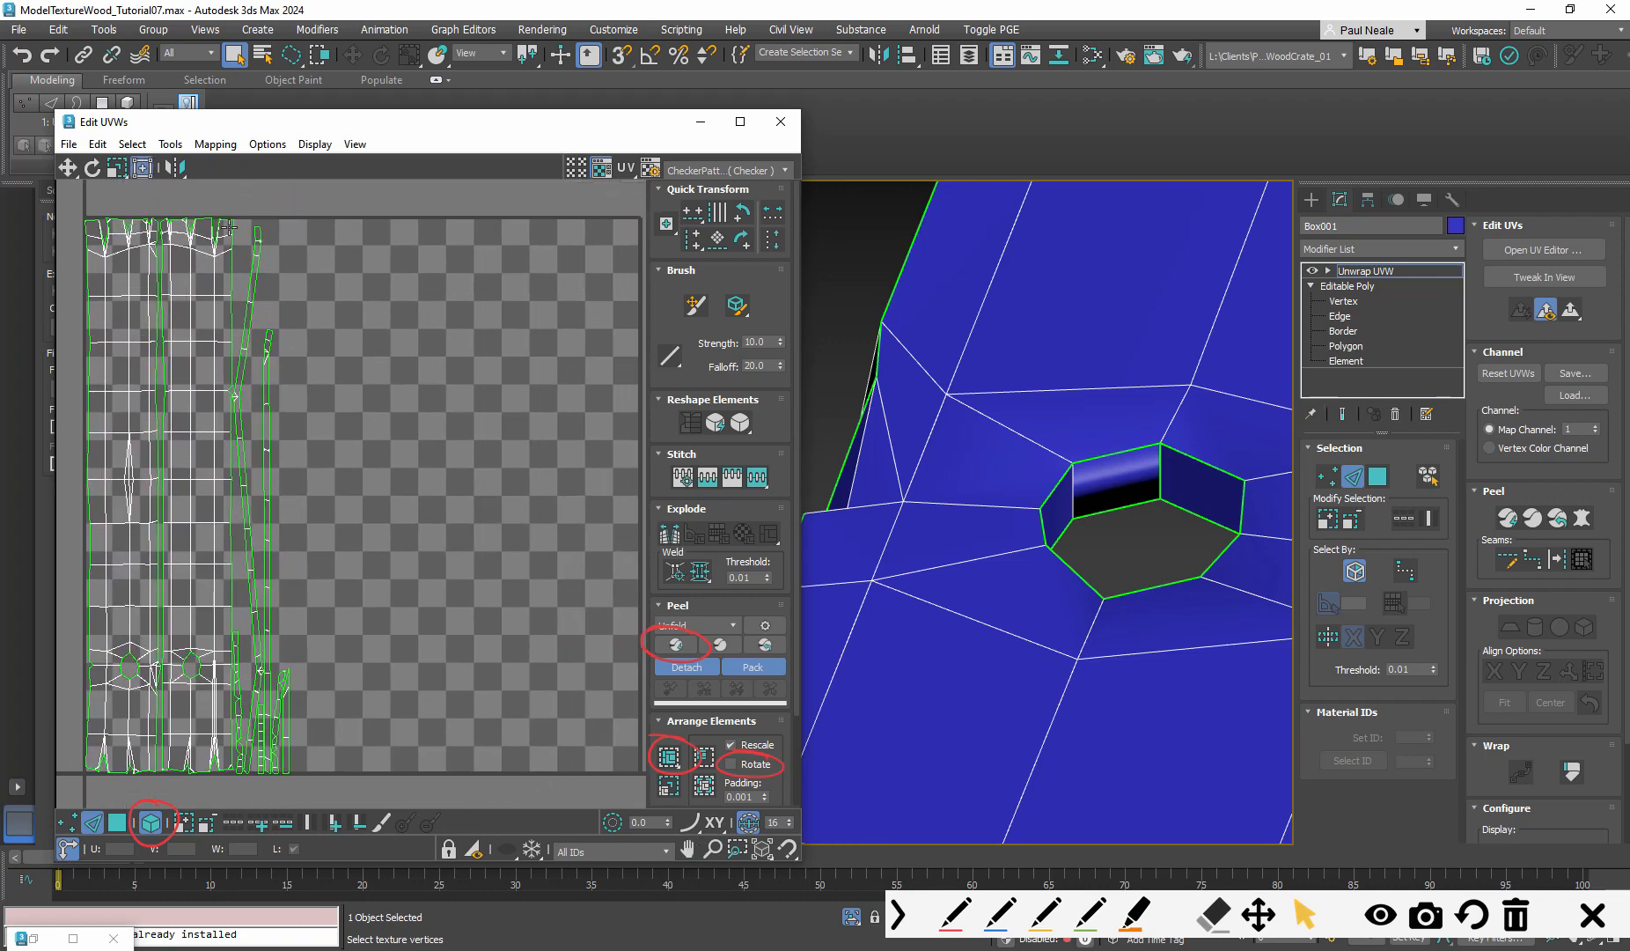
Render the UVW template with seam edges turned off, look over the rendered map and close it
click(169, 143)
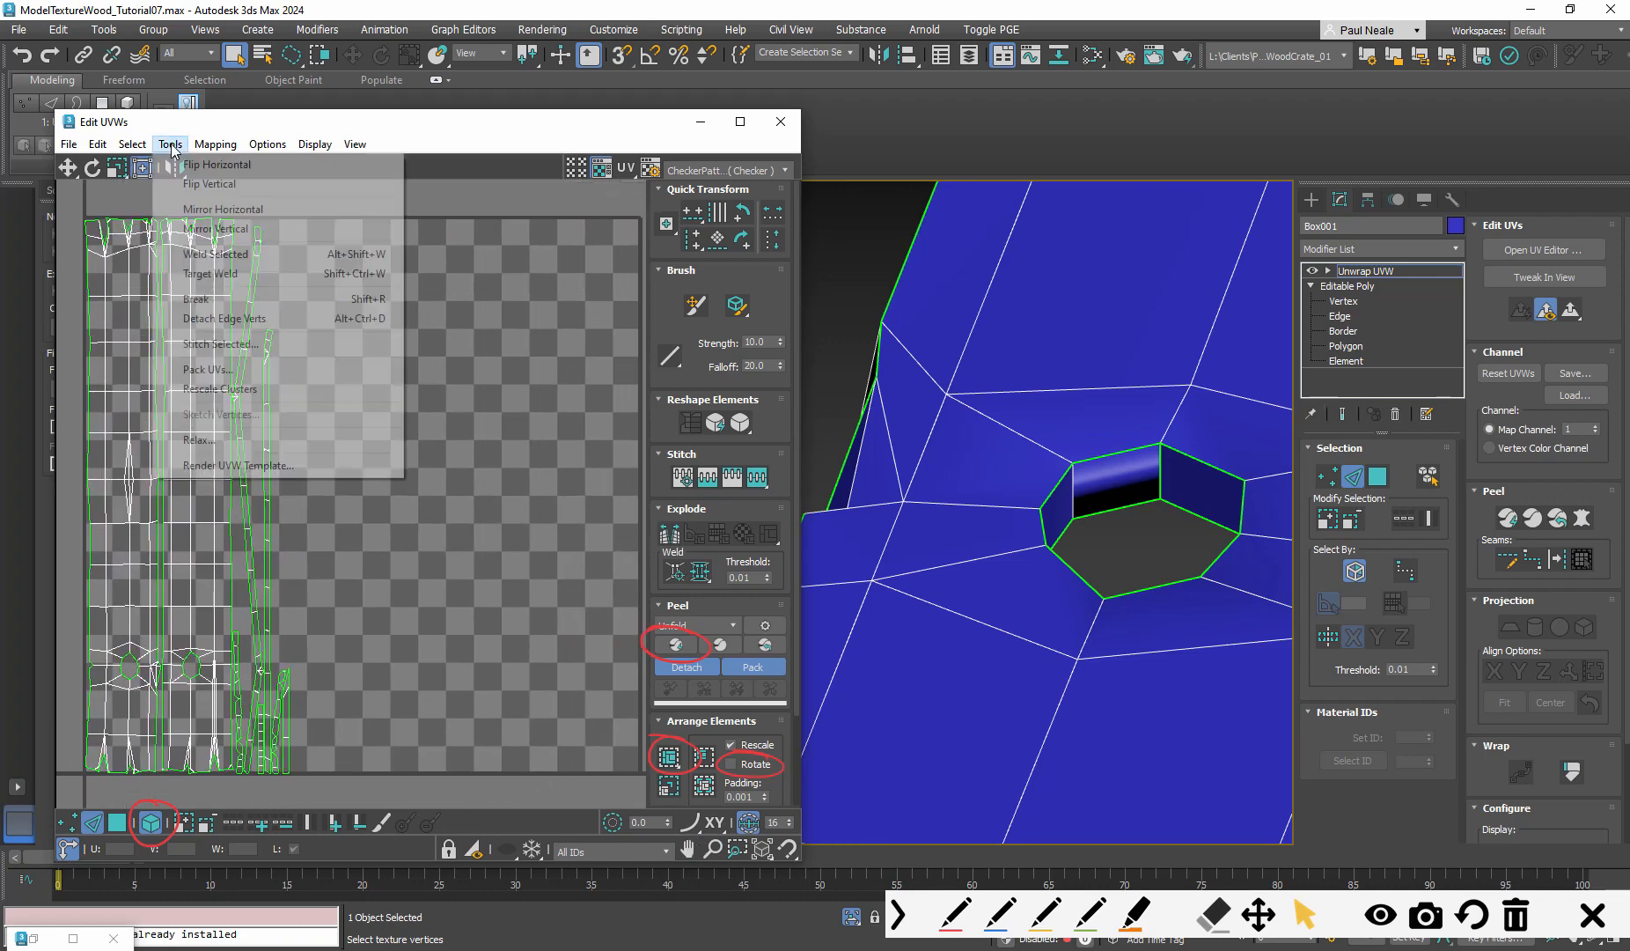
click(219, 467)
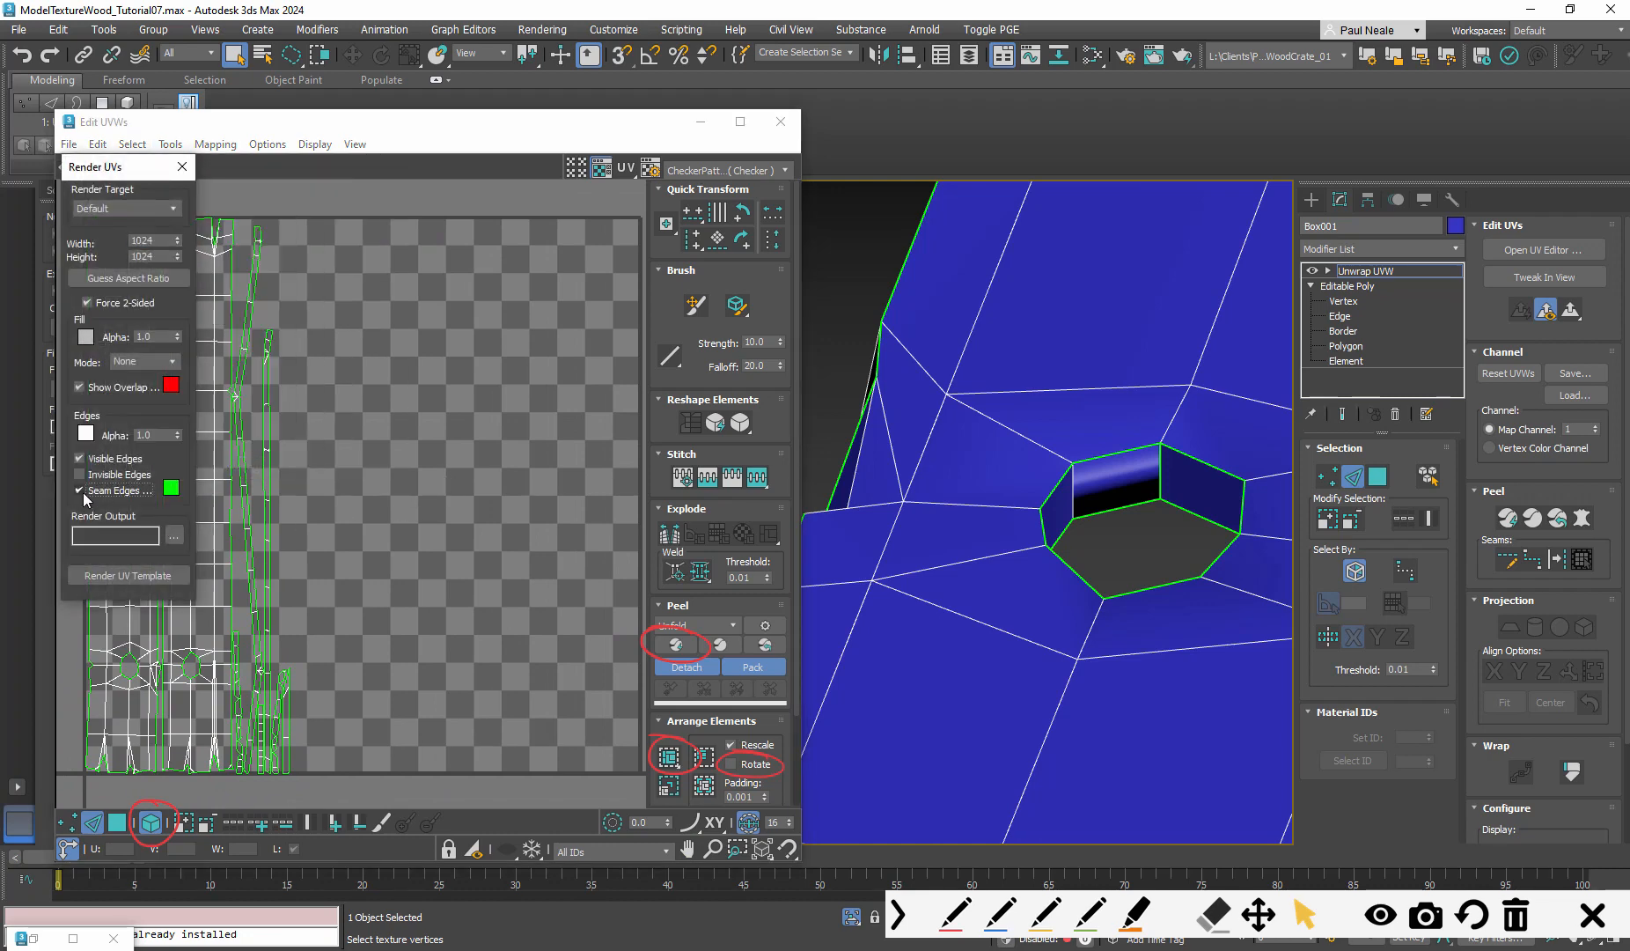
click(79, 491)
click(123, 576)
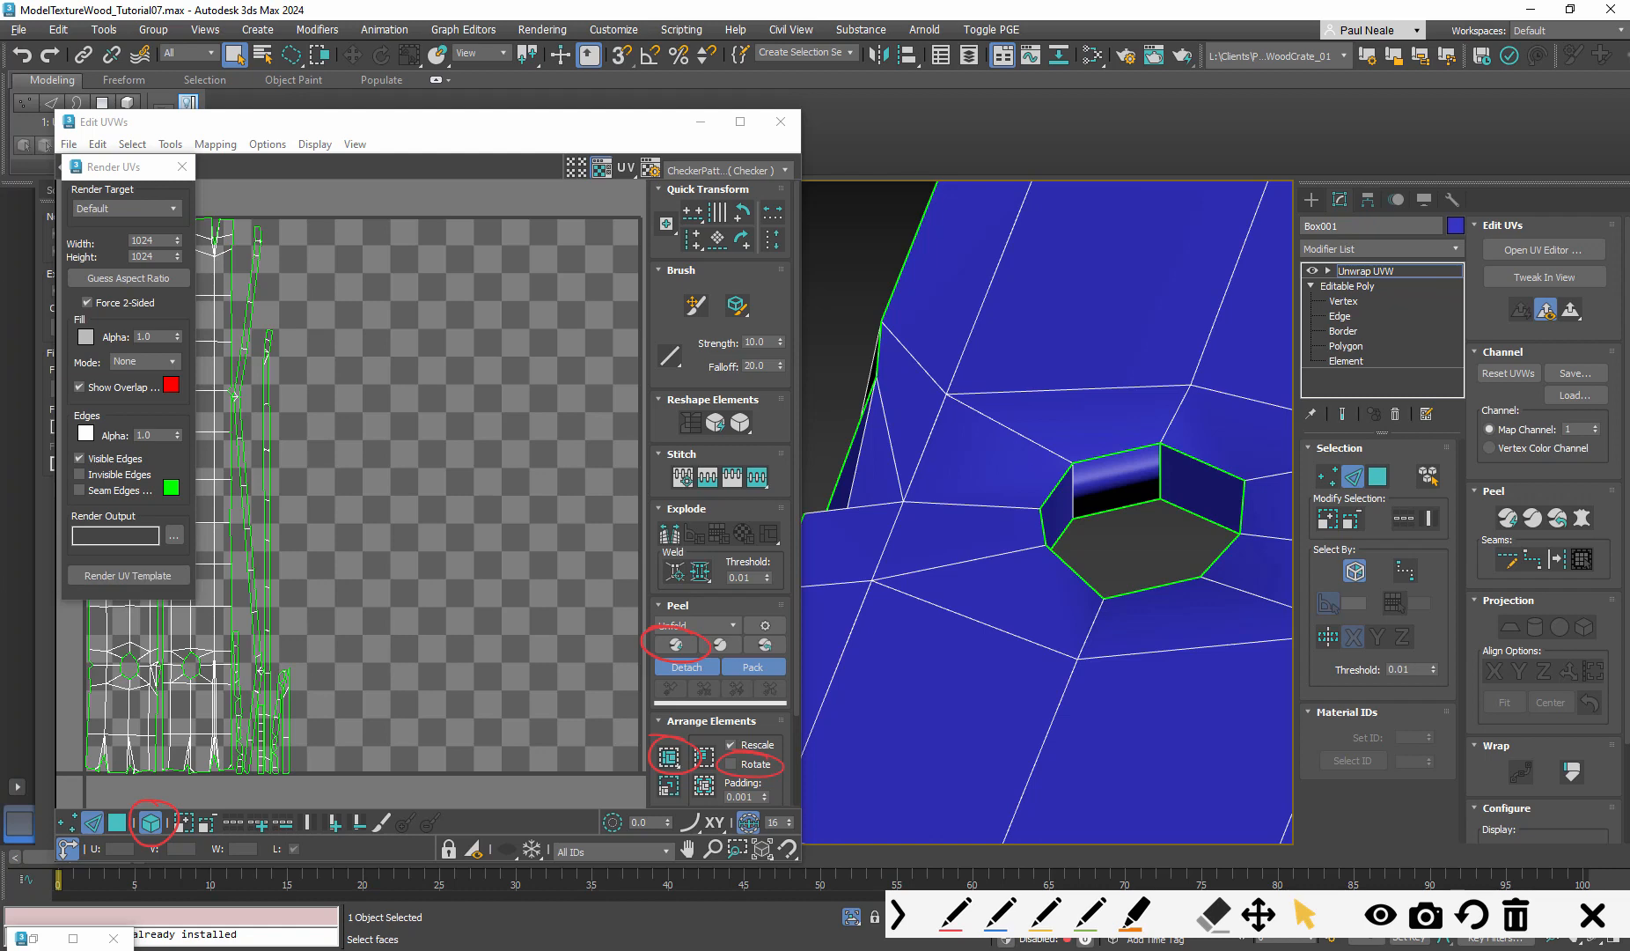
drag(1540, 12, 675, 29)
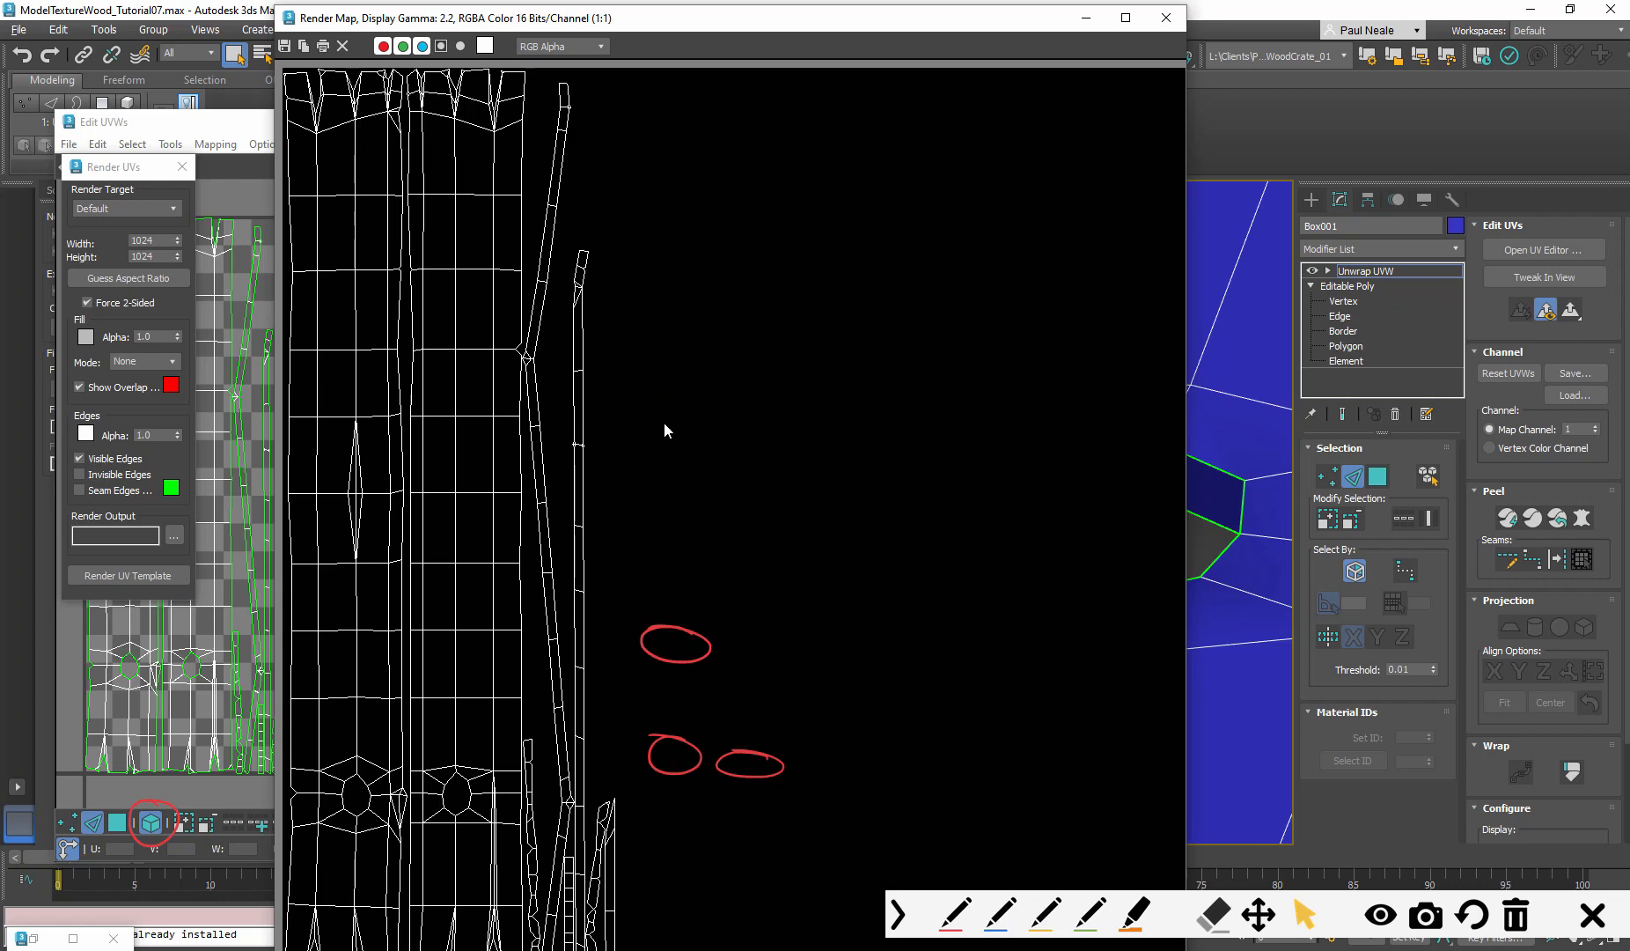
click(1166, 18)
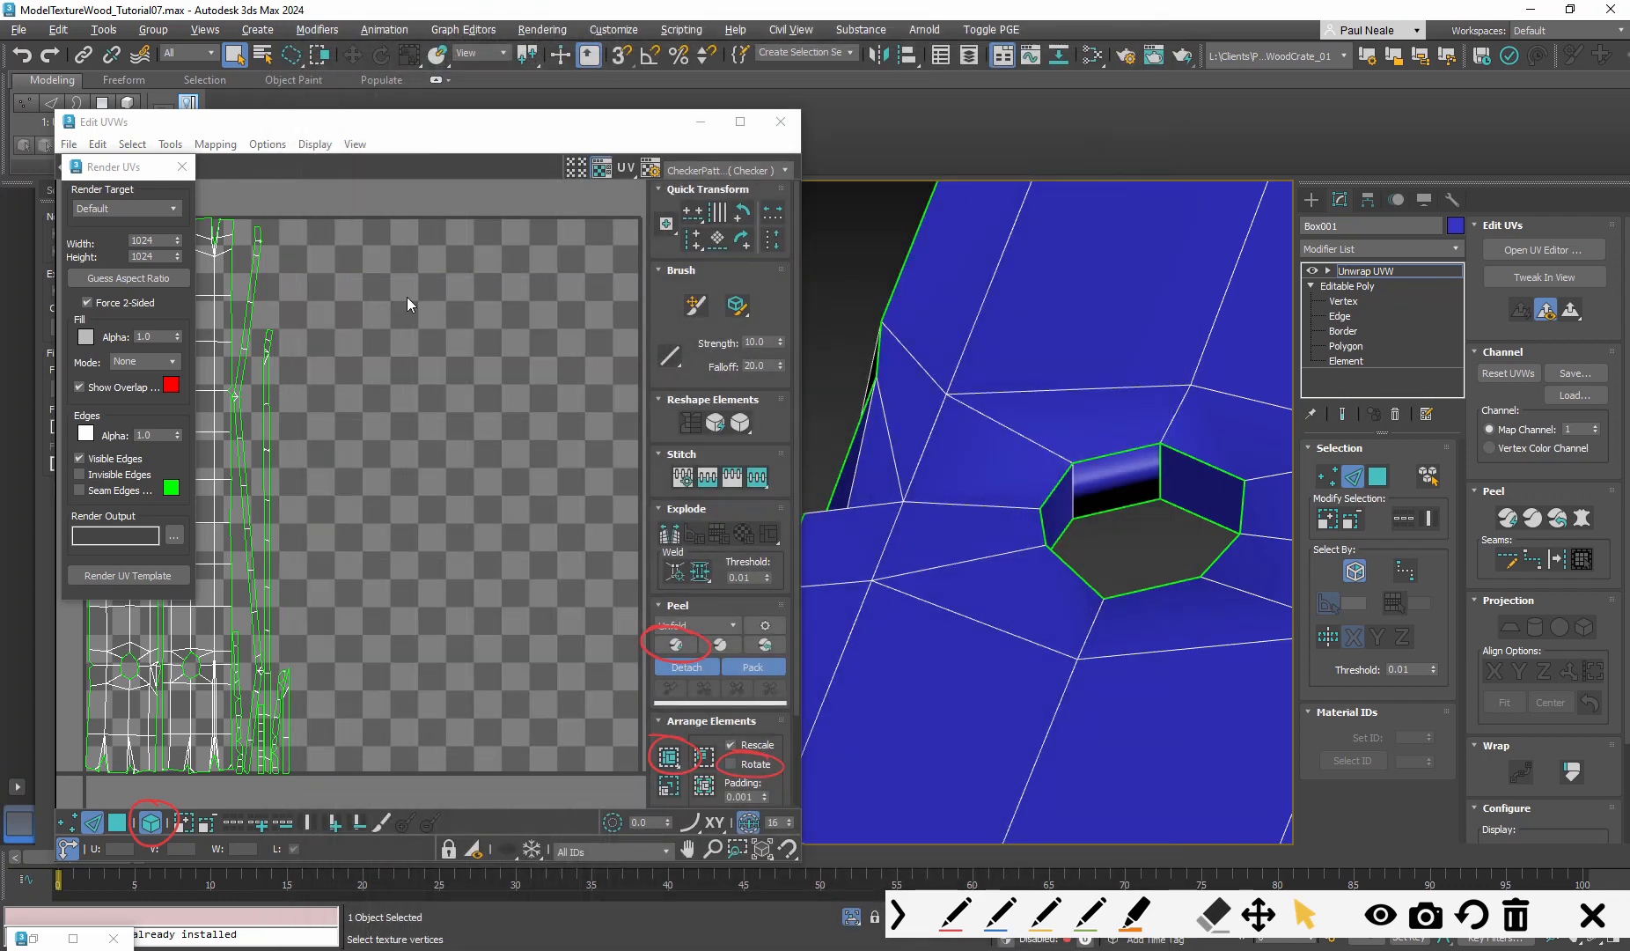
drag(500, 129, 663, 117)
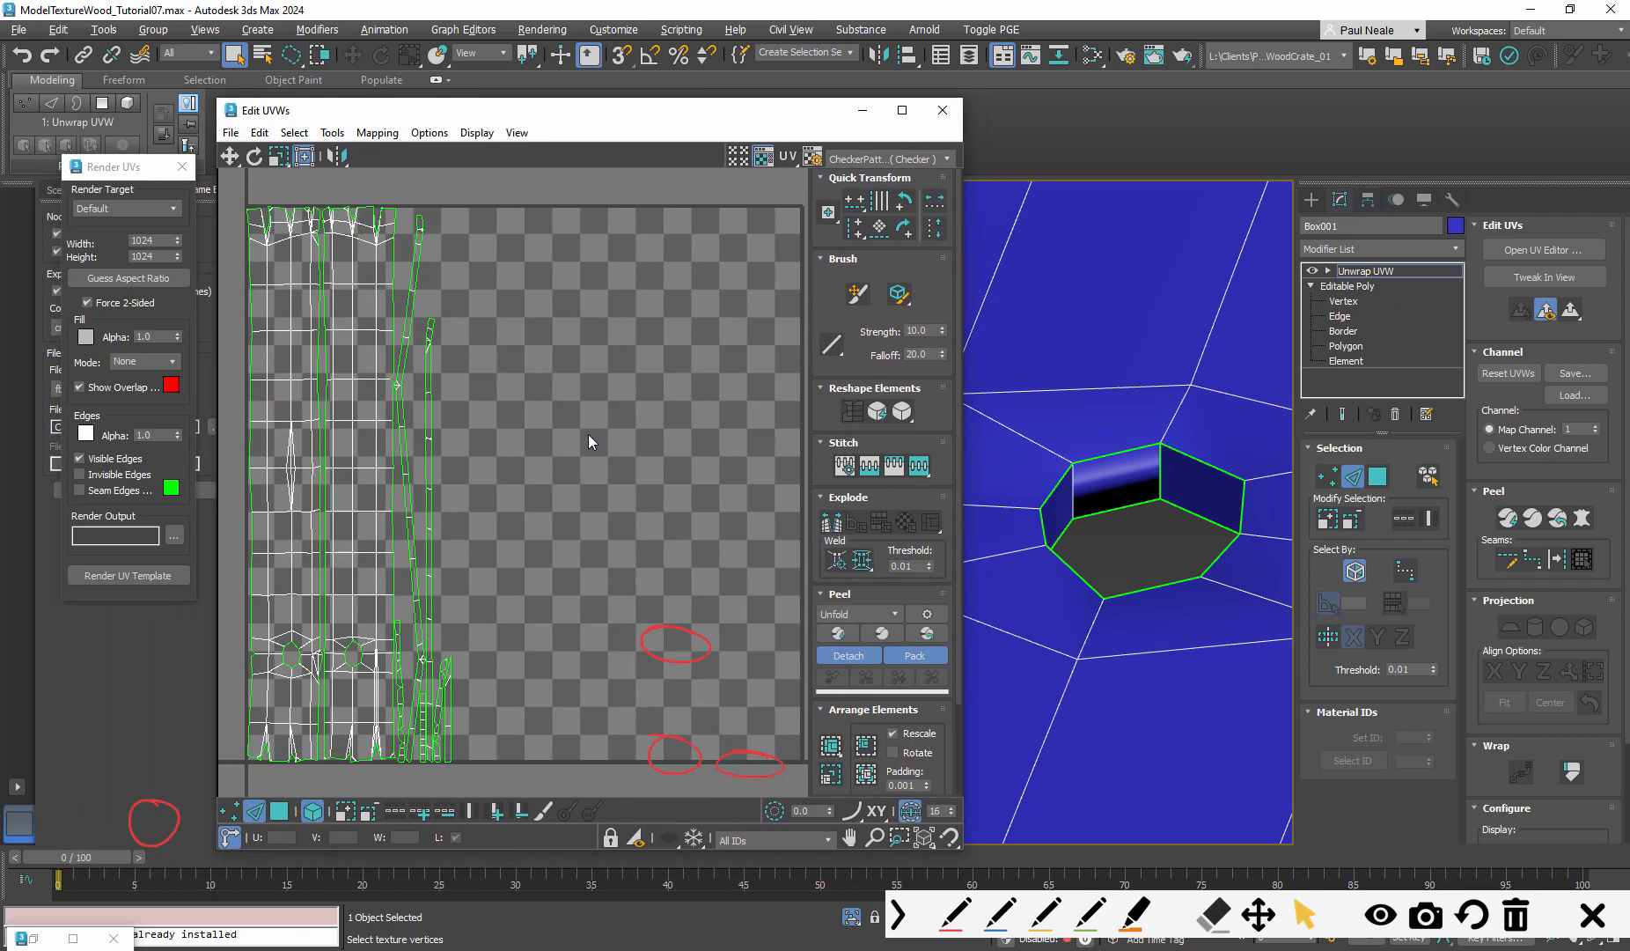
click(1515, 916)
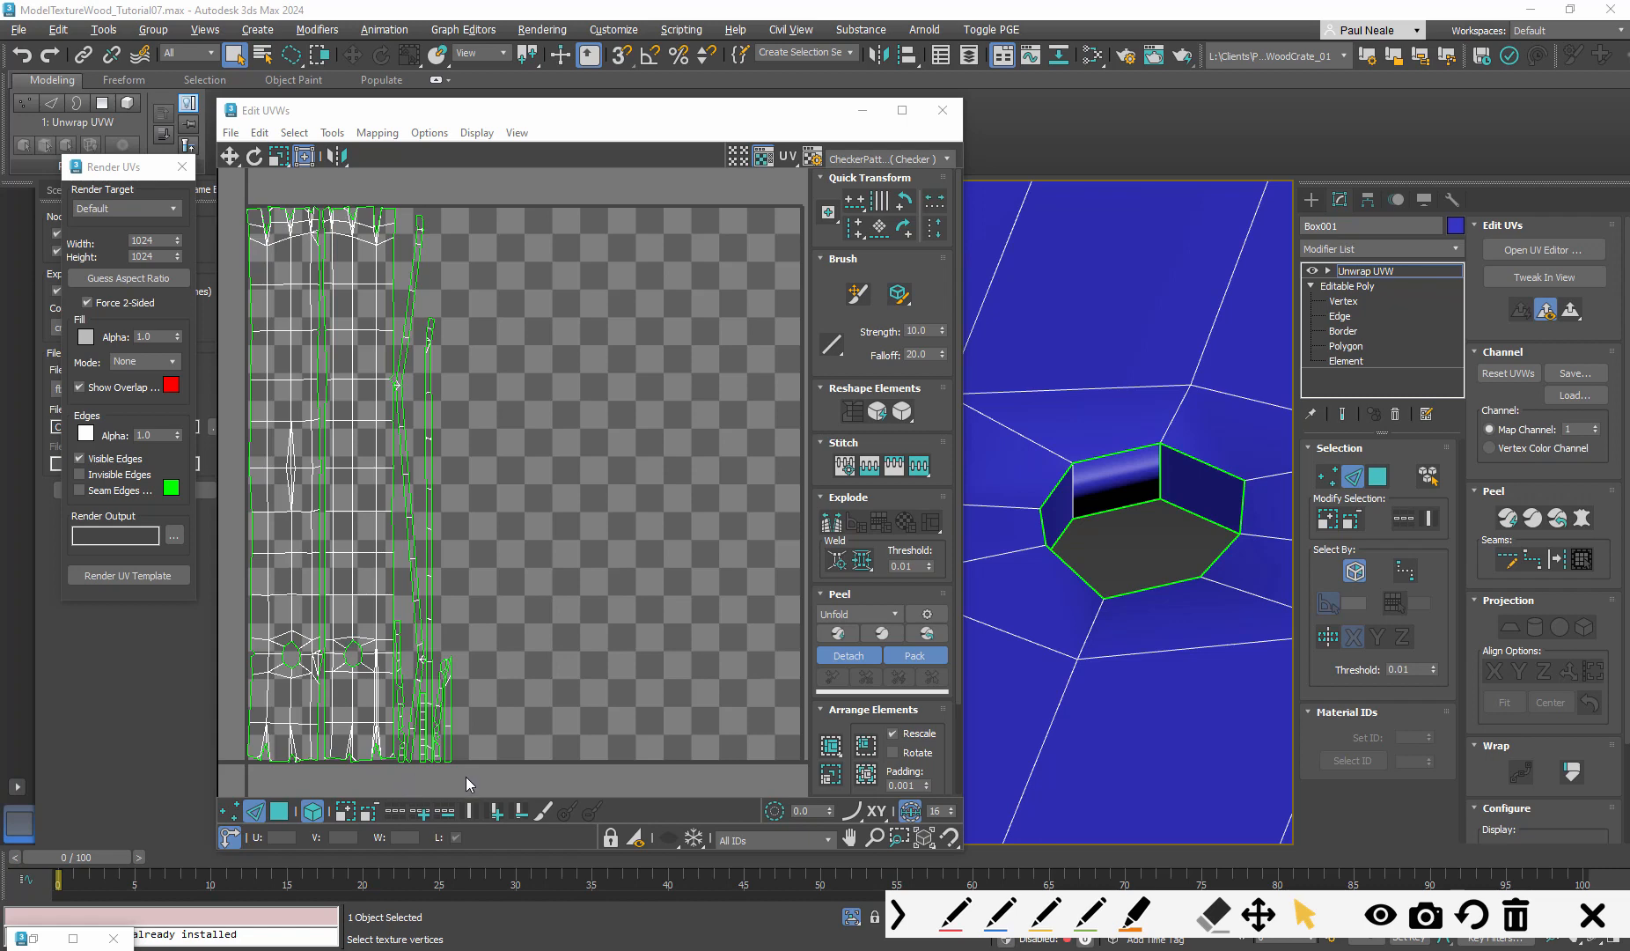
click(956, 916)
mouse_move(509, 265)
mouse_down()
mouse_move(458, 303)
mouse_move(498, 384)
mouse_move(506, 621)
mouse_move(543, 696)
mouse_move(686, 590)
mouse_move(757, 731)
mouse_move(802, 727)
mouse_up()
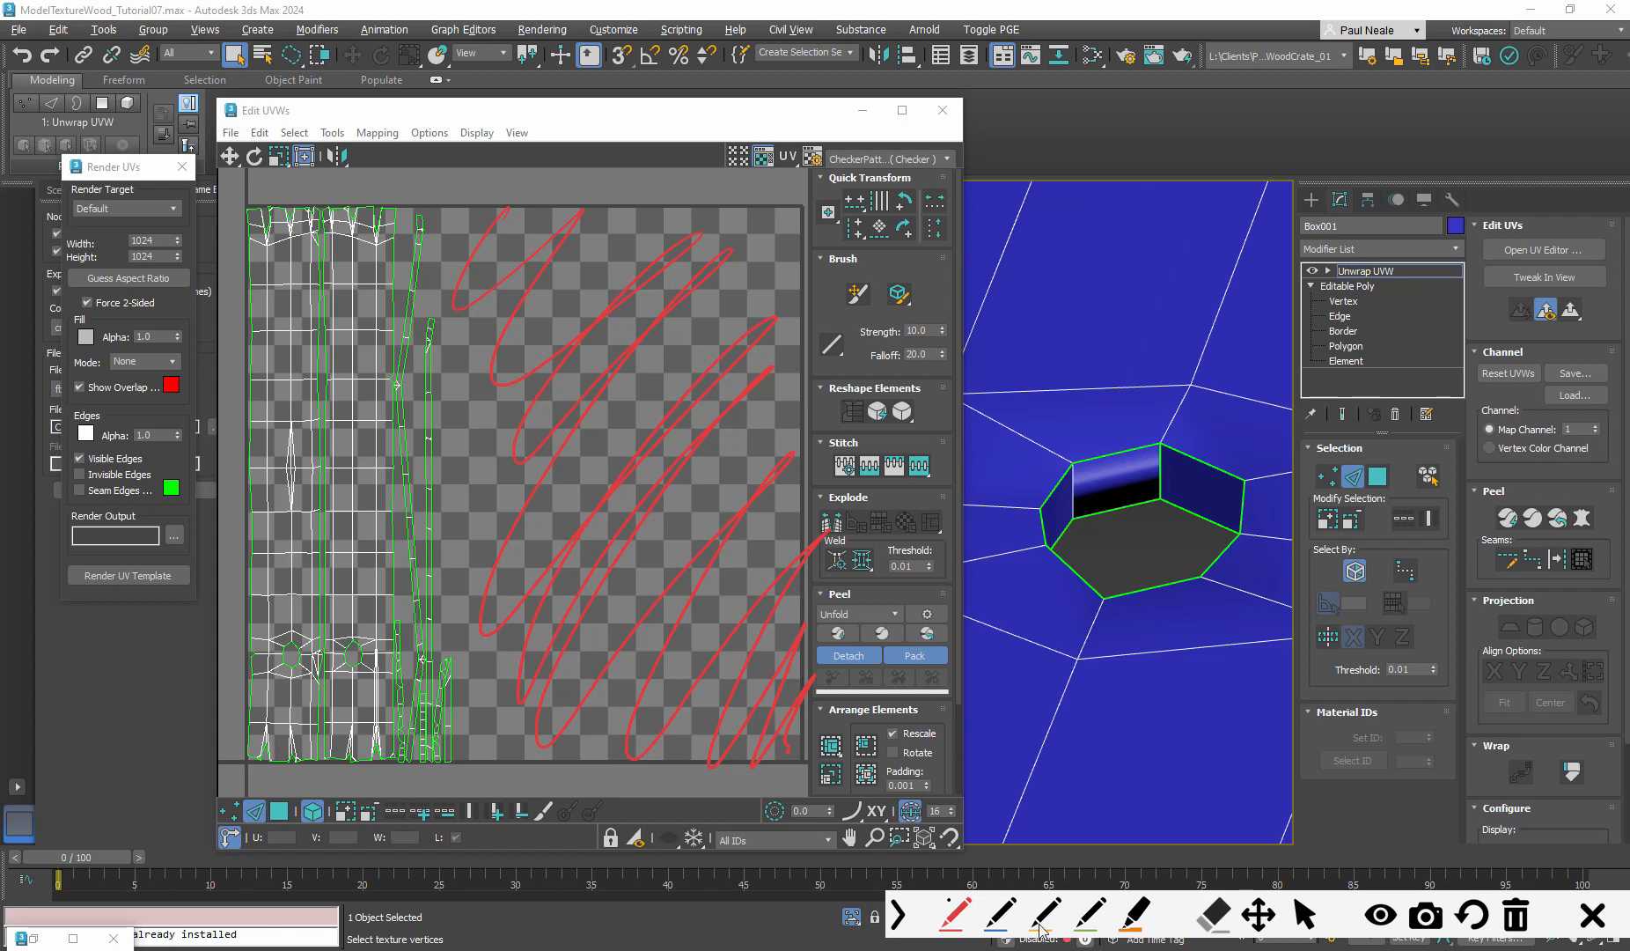
click(1305, 915)
click(1517, 919)
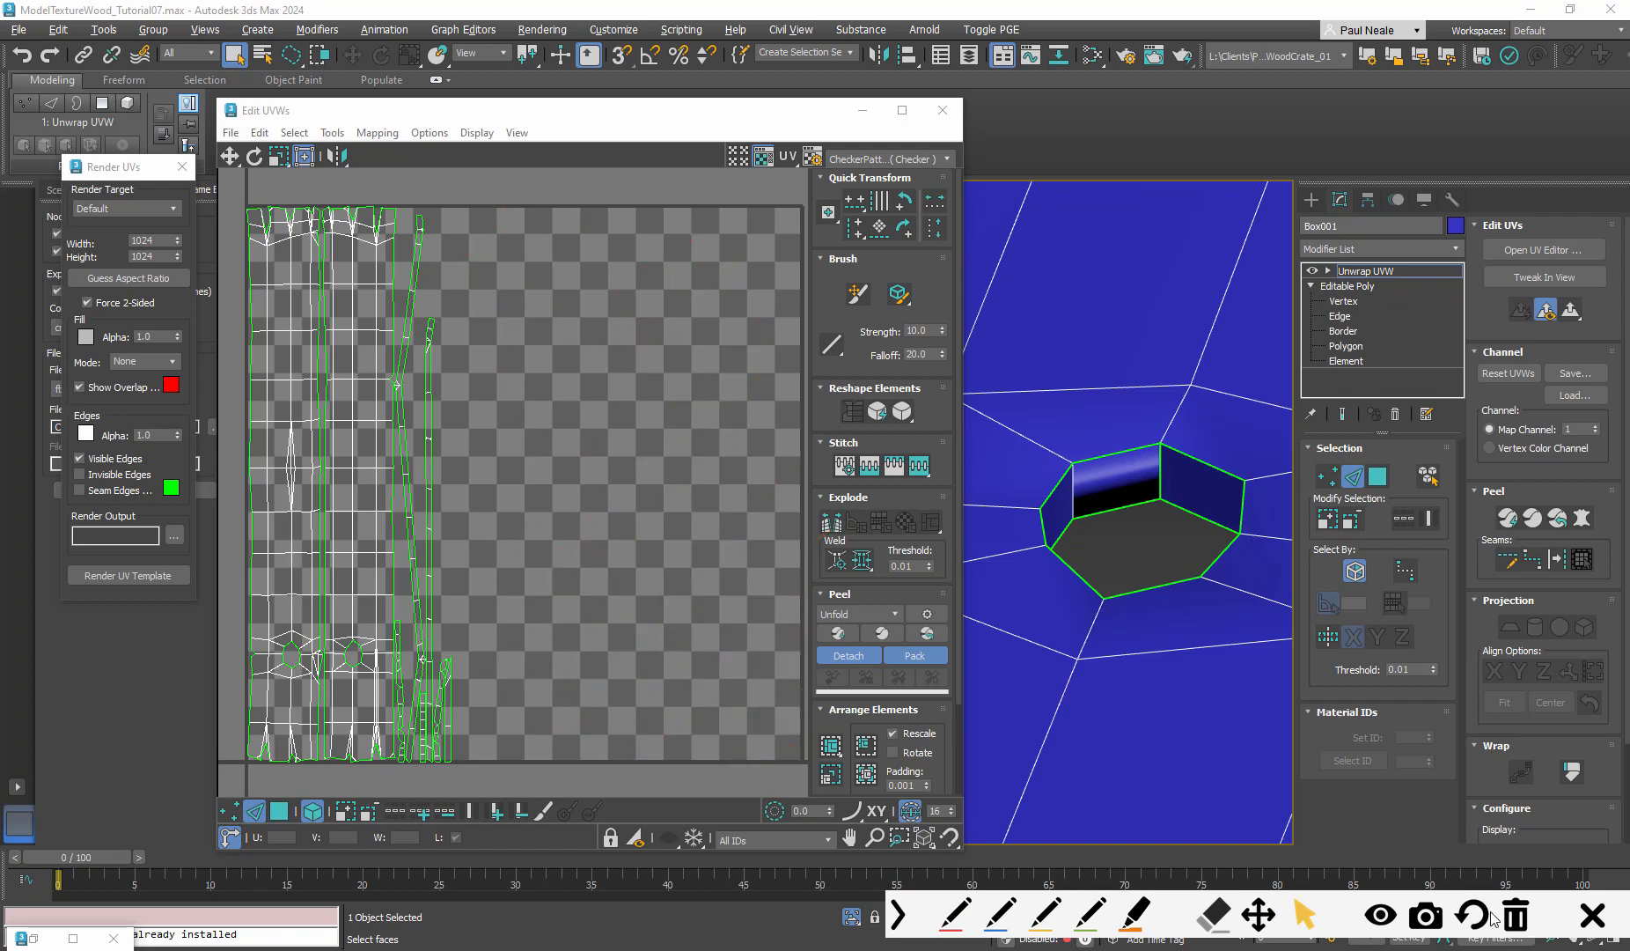